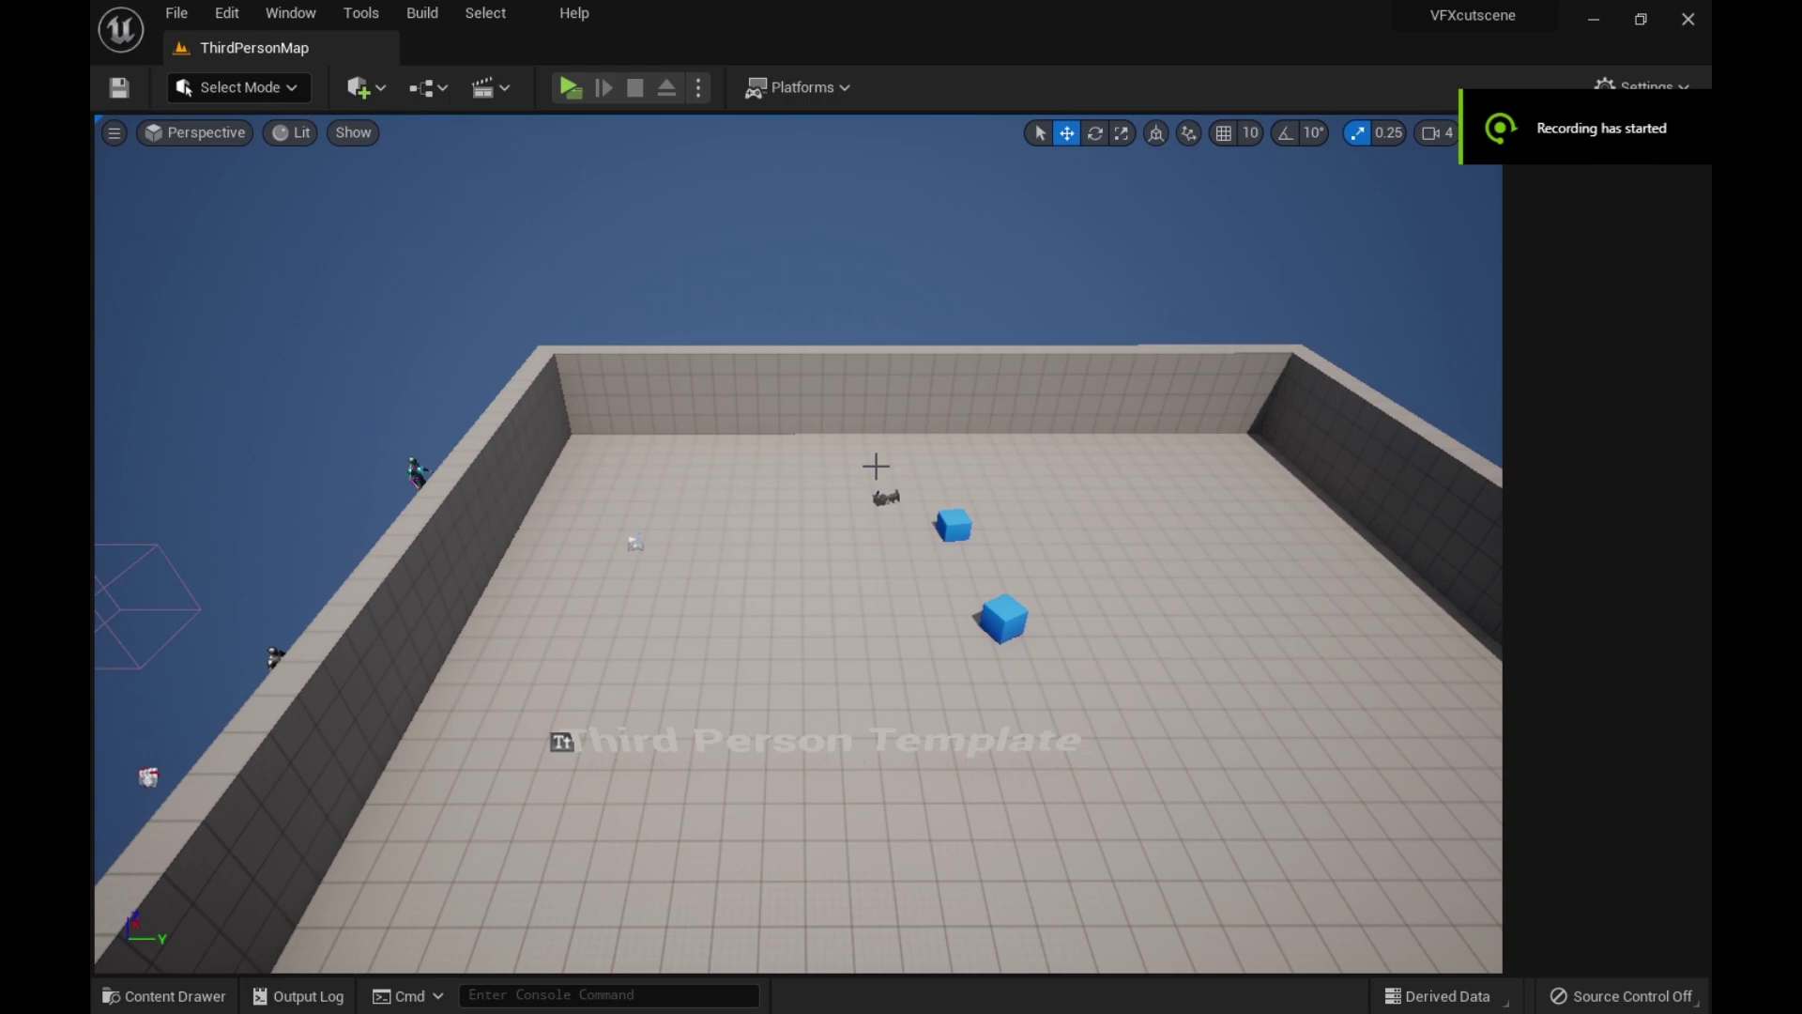
# - Examine the walled third-person level and its two blue cubes from several angles
pyautogui.click(799, 626)
pyautogui.scroll(-4, 809, 624)
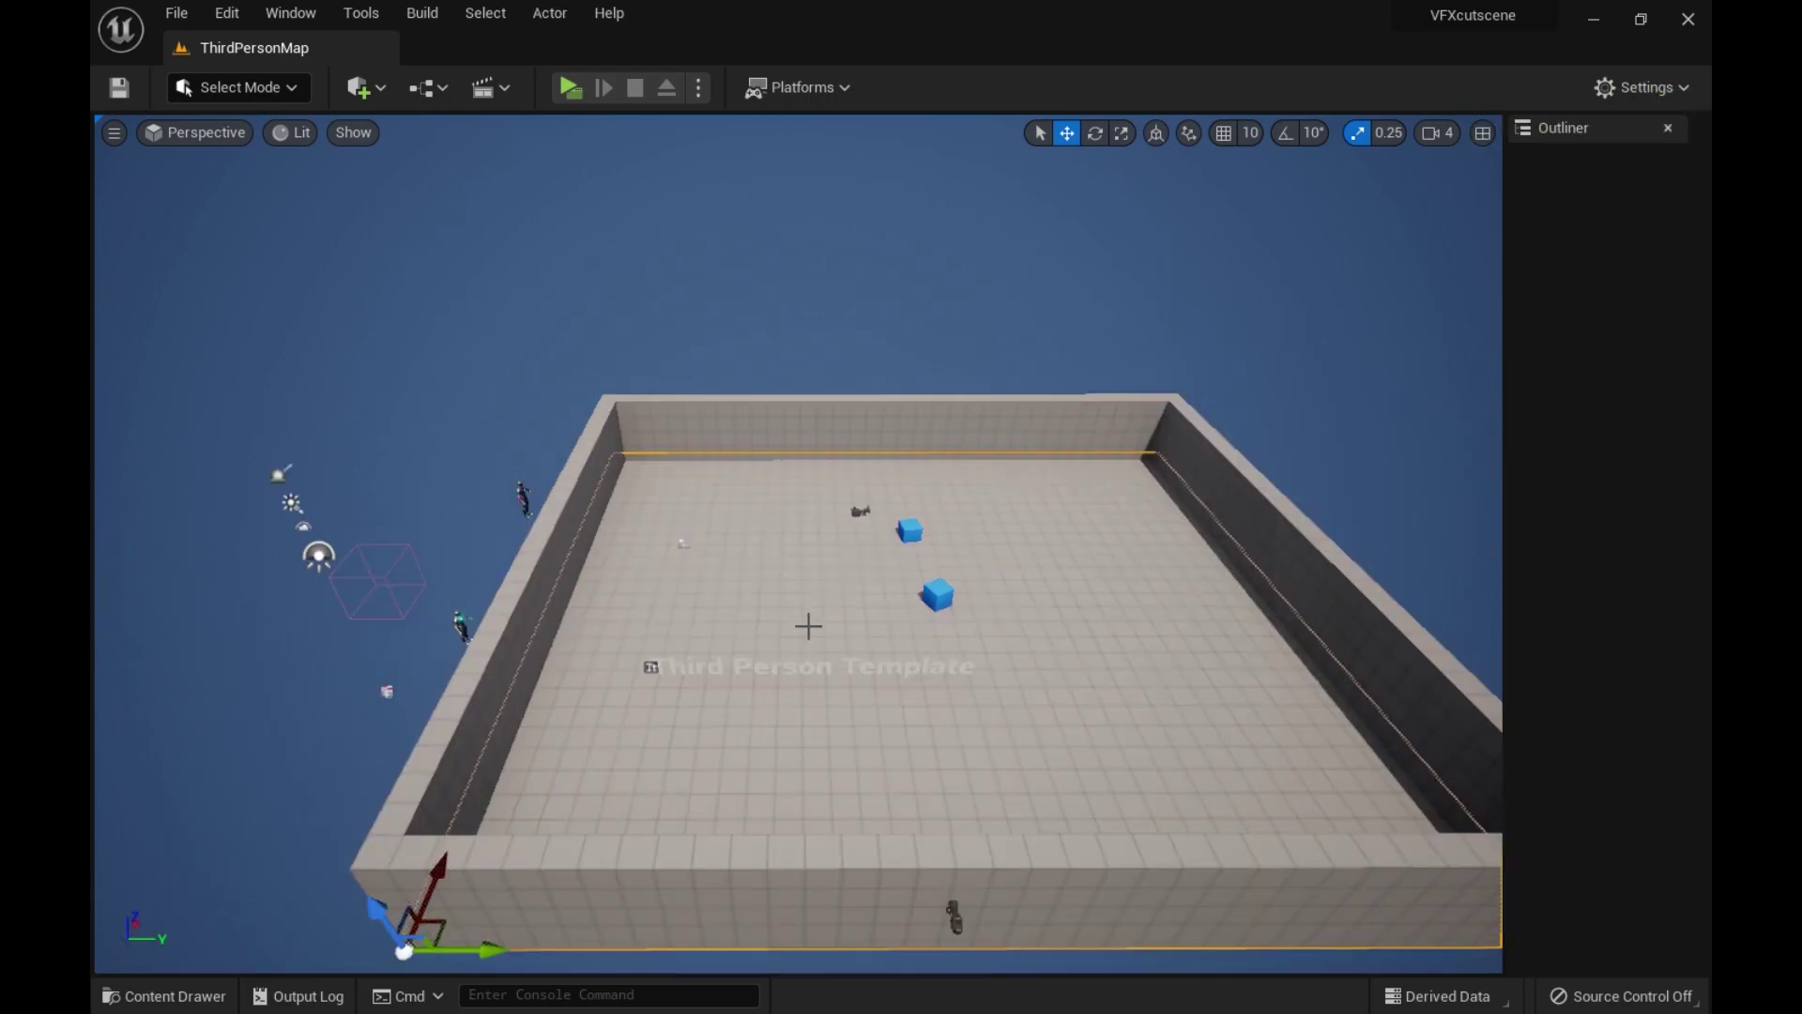
pyautogui.scroll(5, 828, 627)
pyautogui.moveTo(829, 628); pyautogui.dragTo(658, 652, button='right')
pyautogui.scroll(-6, 958, 656)
pyautogui.scroll(2, 819, 540)
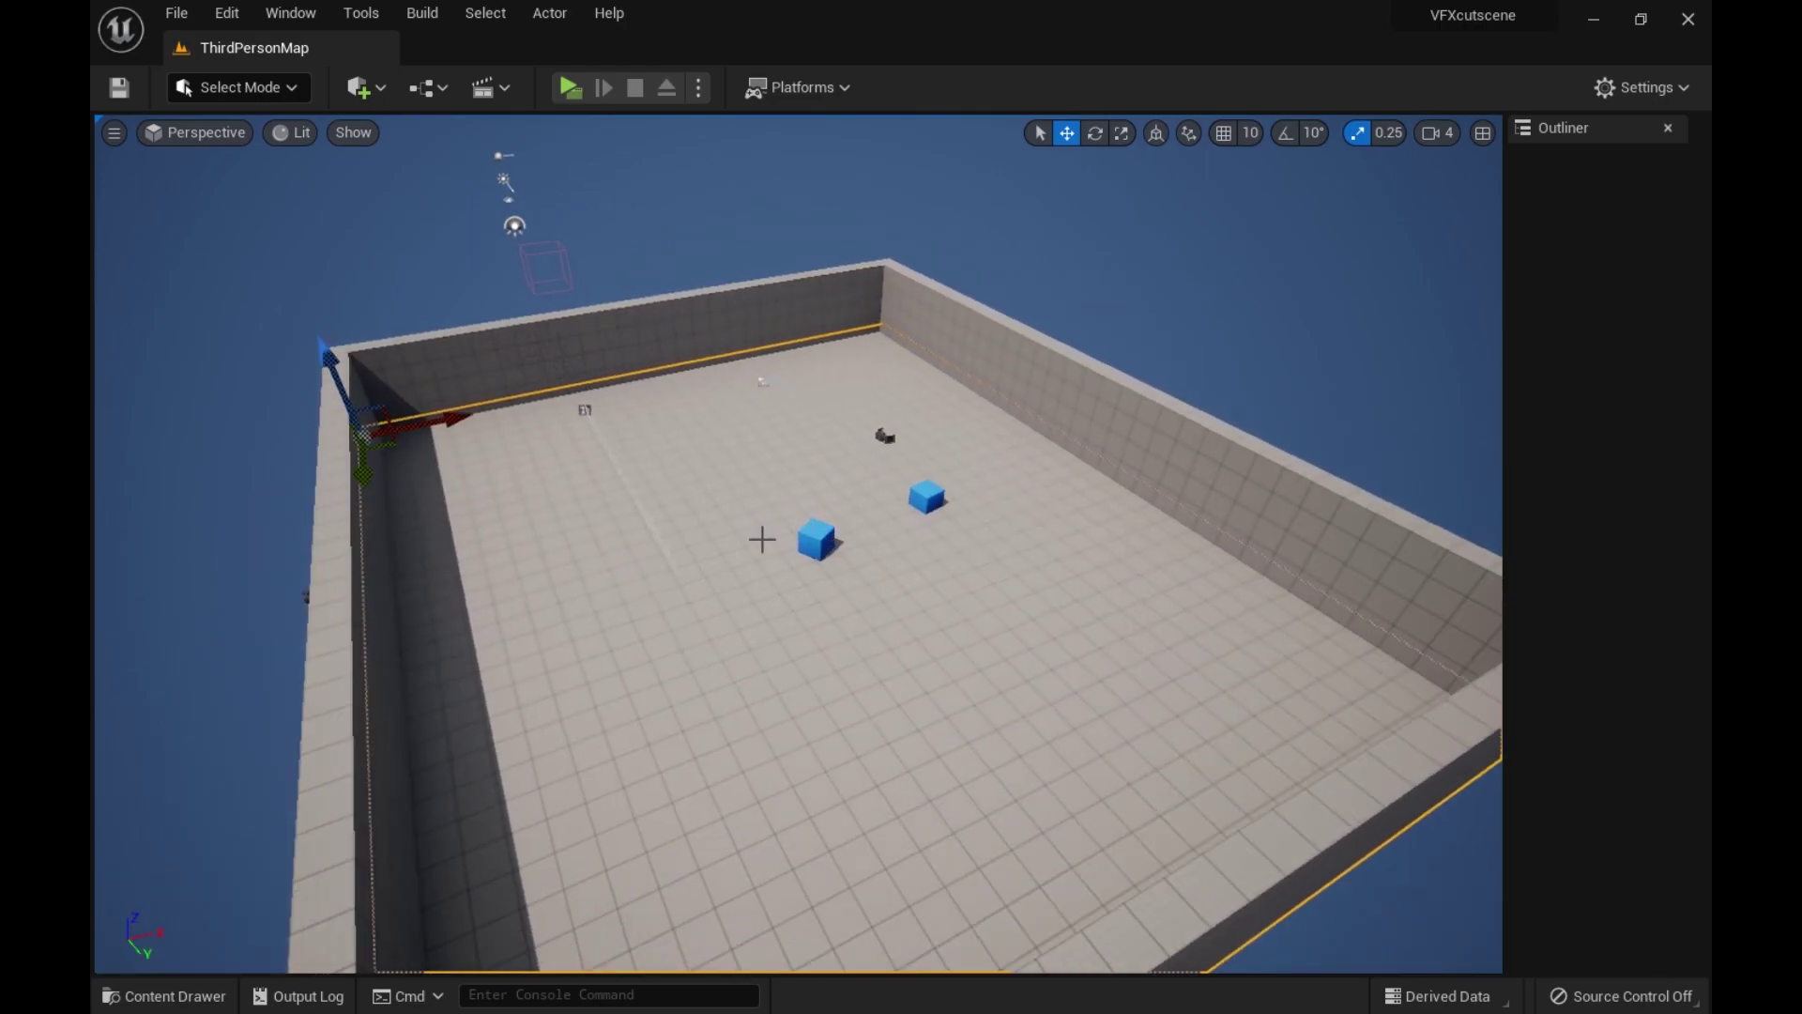
pyautogui.moveTo(760, 535); pyautogui.dragTo(807, 540, button='right')
pyautogui.keyDown('alt'); pyautogui.moveTo(807, 540); pyautogui.dragTo(666, 486); pyautogui.keyUp('alt')
pyautogui.scroll(5, 665, 486)
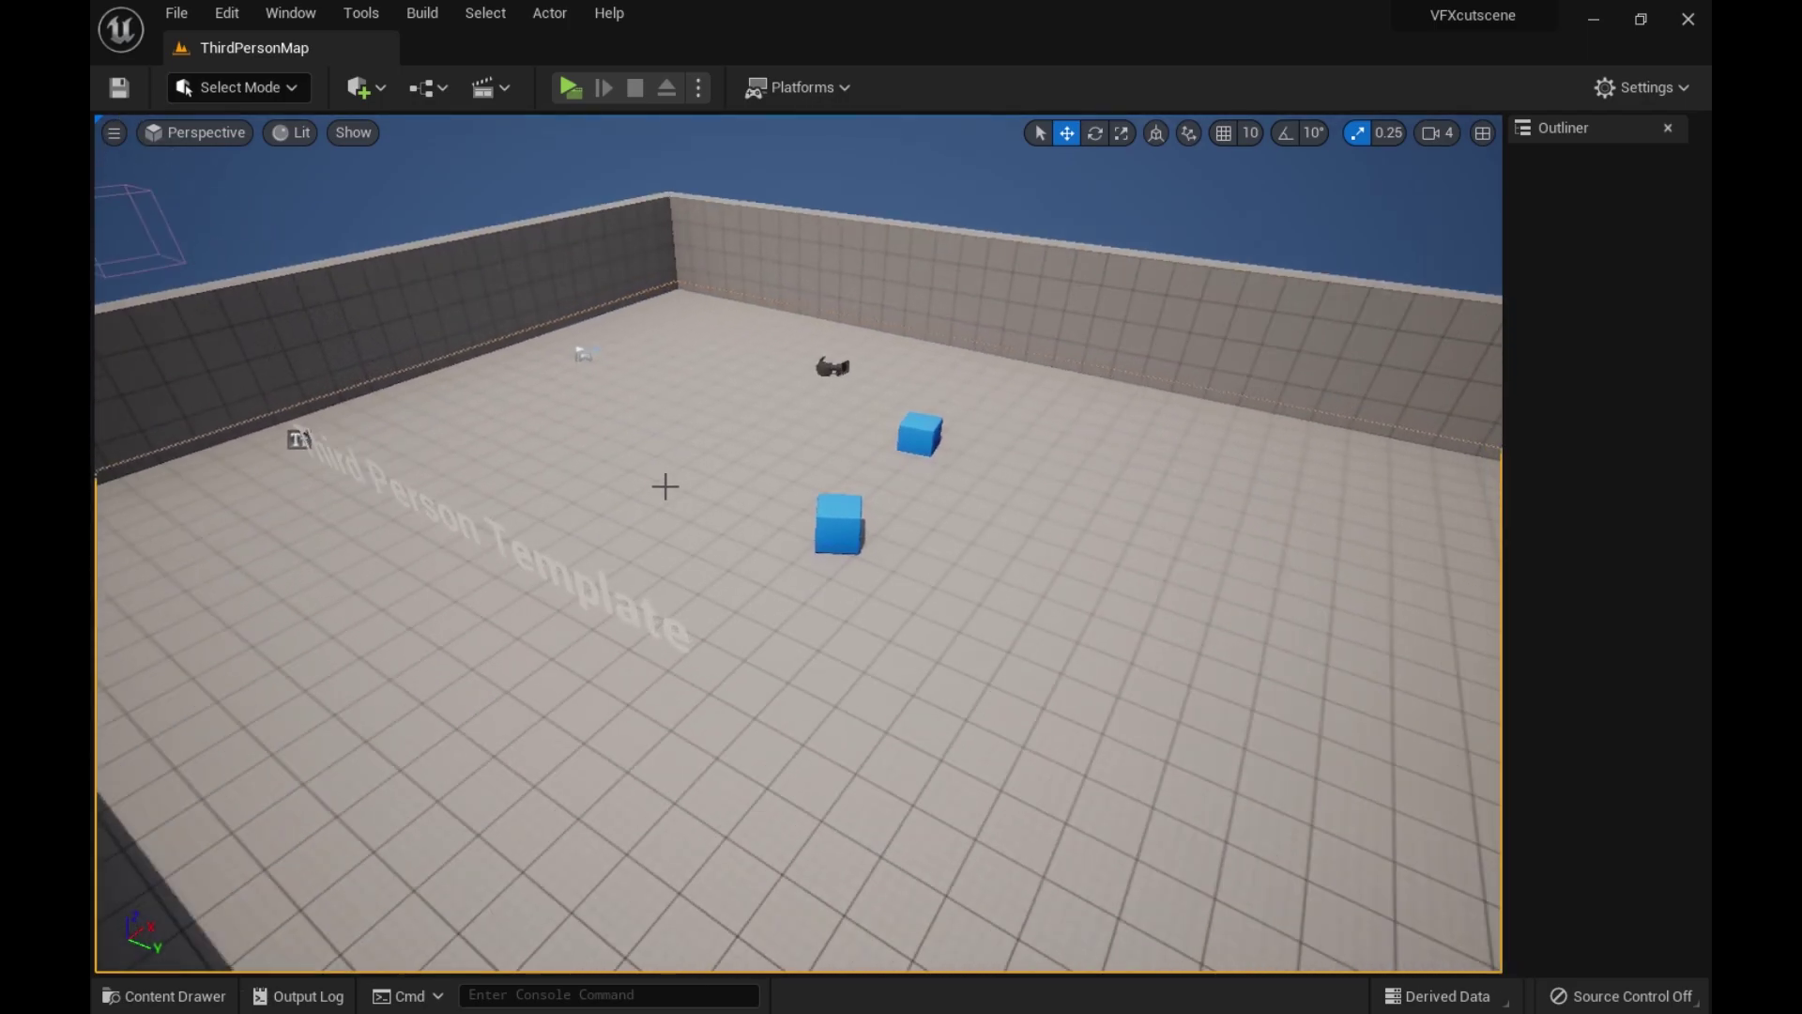
pyautogui.moveTo(665, 486); pyautogui.dragTo(723, 460, button='right')
pyautogui.keyDown('alt'); pyautogui.moveTo(723, 460); pyautogui.dragTo(540, 474); pyautogui.keyUp('alt')
pyautogui.moveTo(671, 474); pyautogui.dragTo(618, 514, button='right')
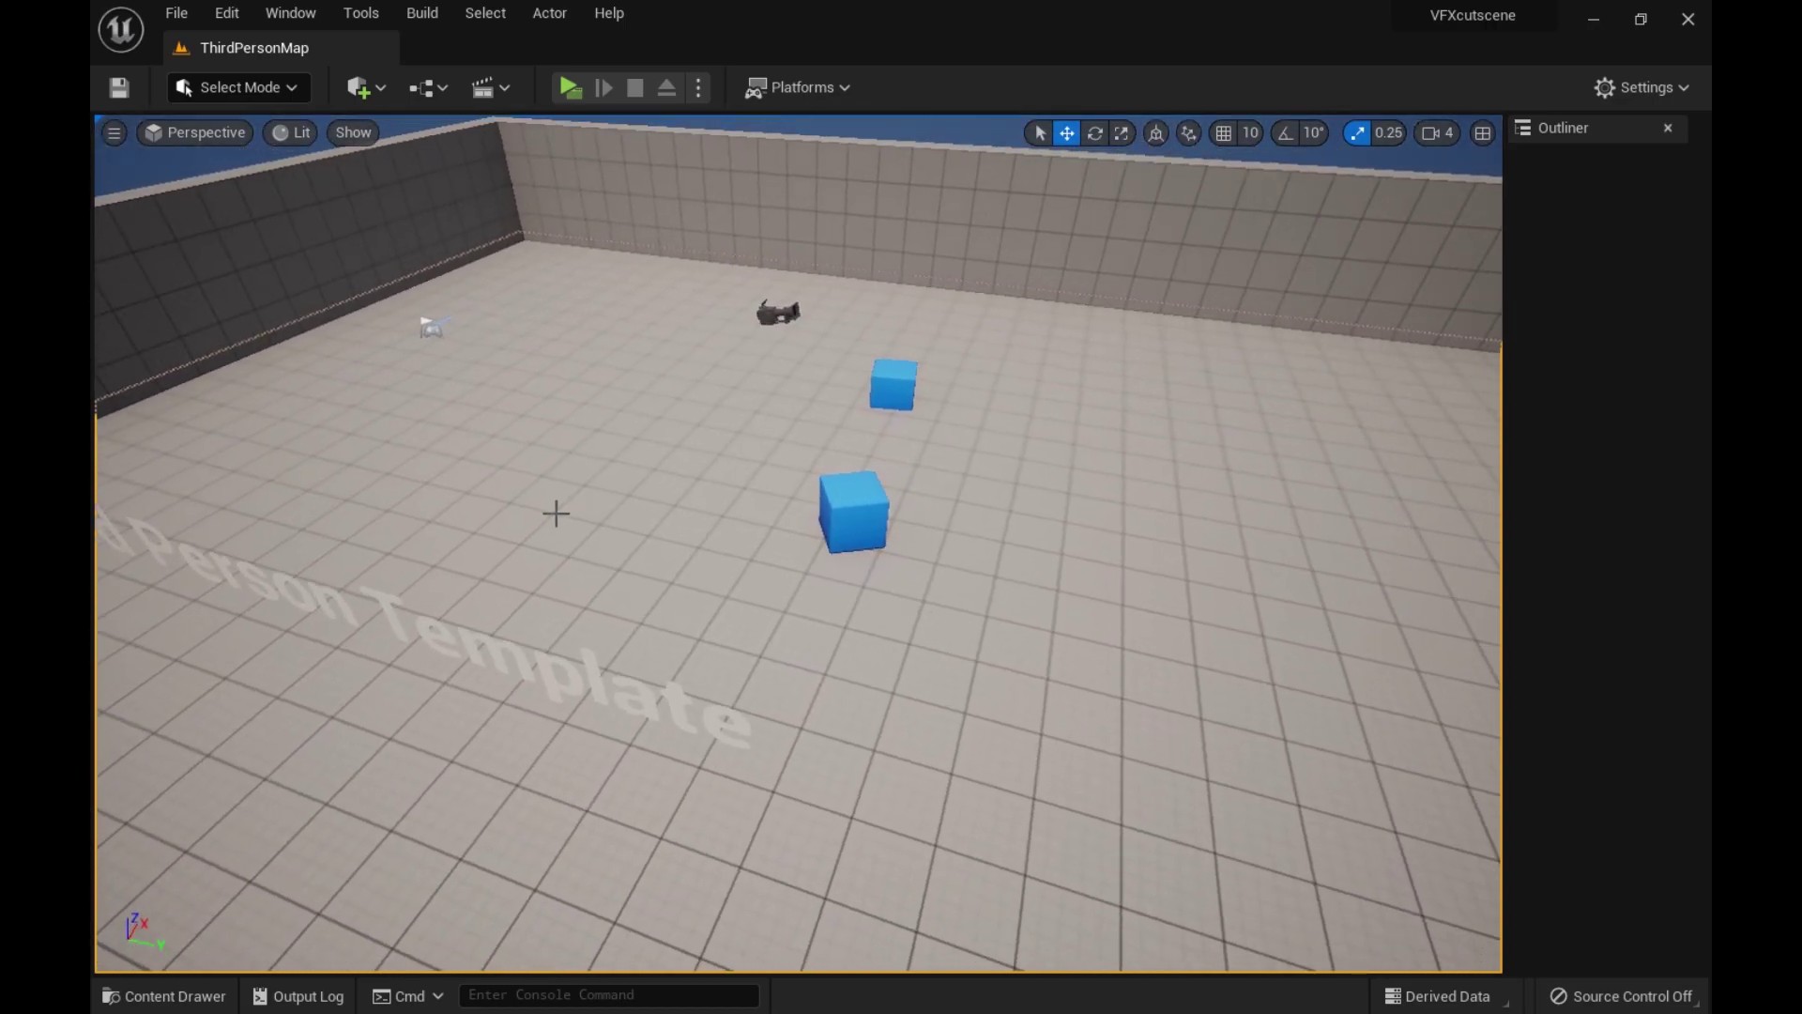
# - Bring up the project's content browser on the Cutscene folder and enlarge it
pyautogui.click(187, 996)
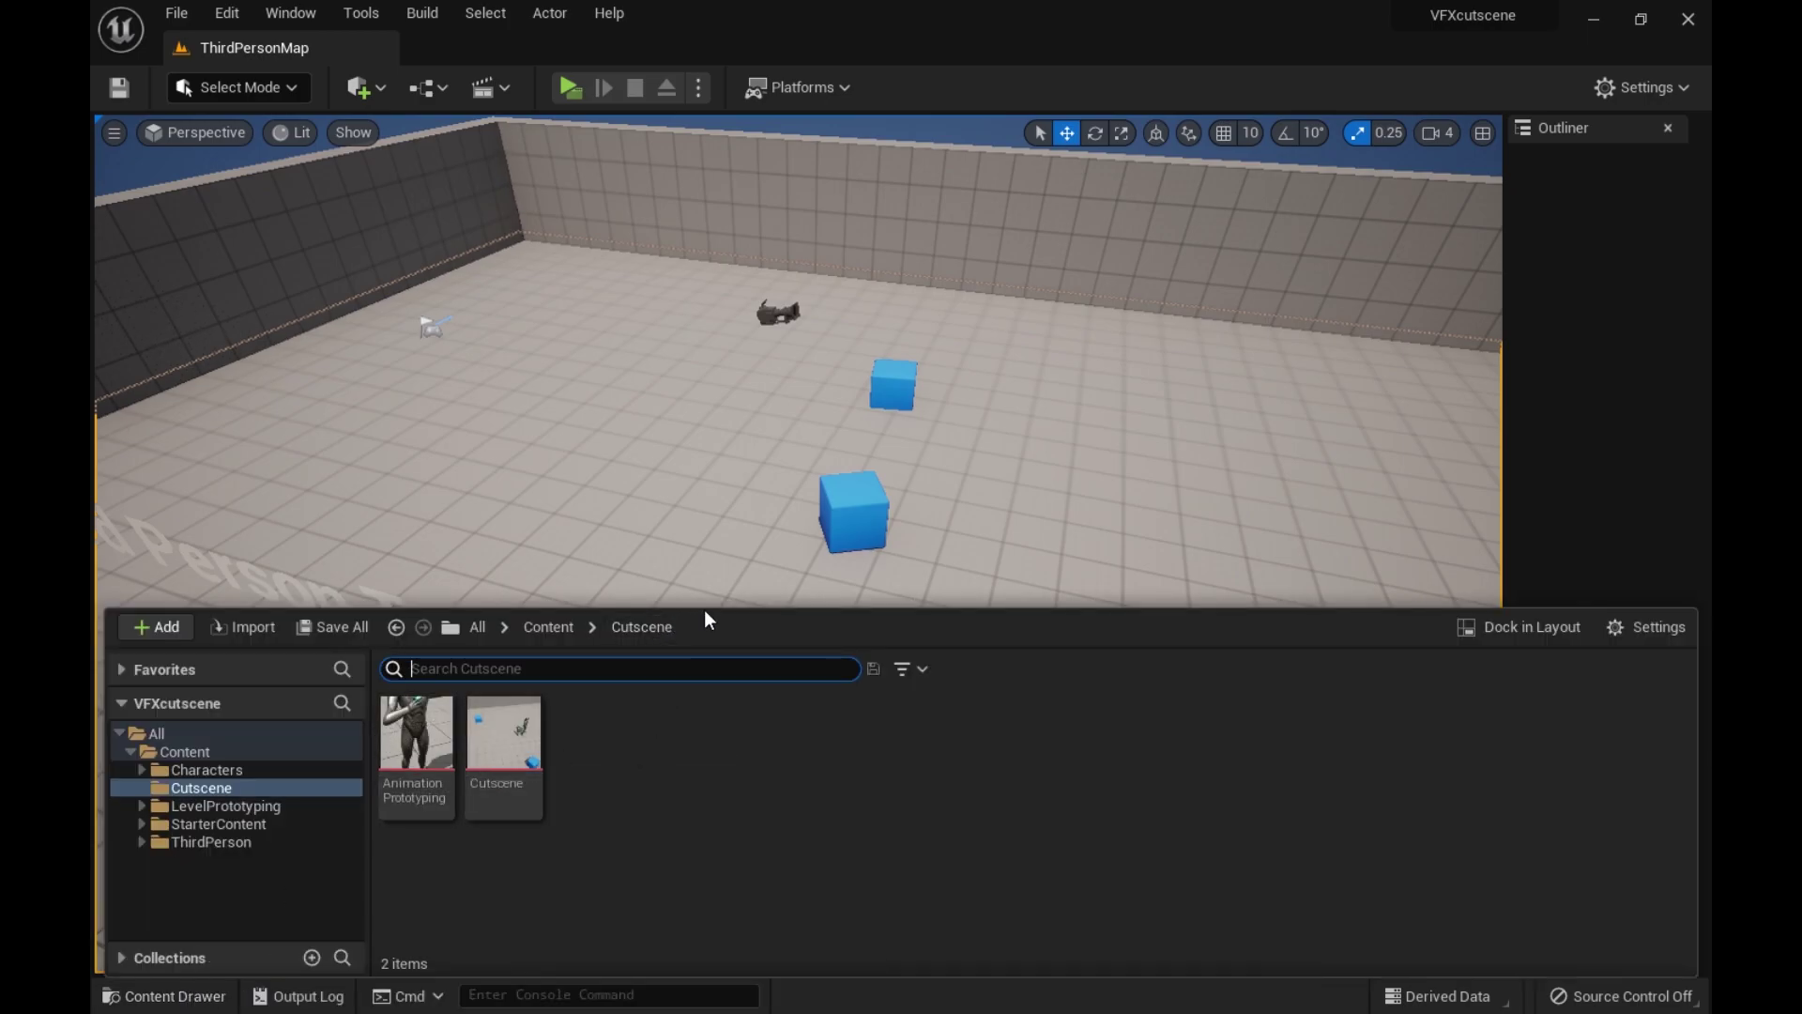
pyautogui.moveTo(712, 611); pyautogui.dragTo(722, 405)
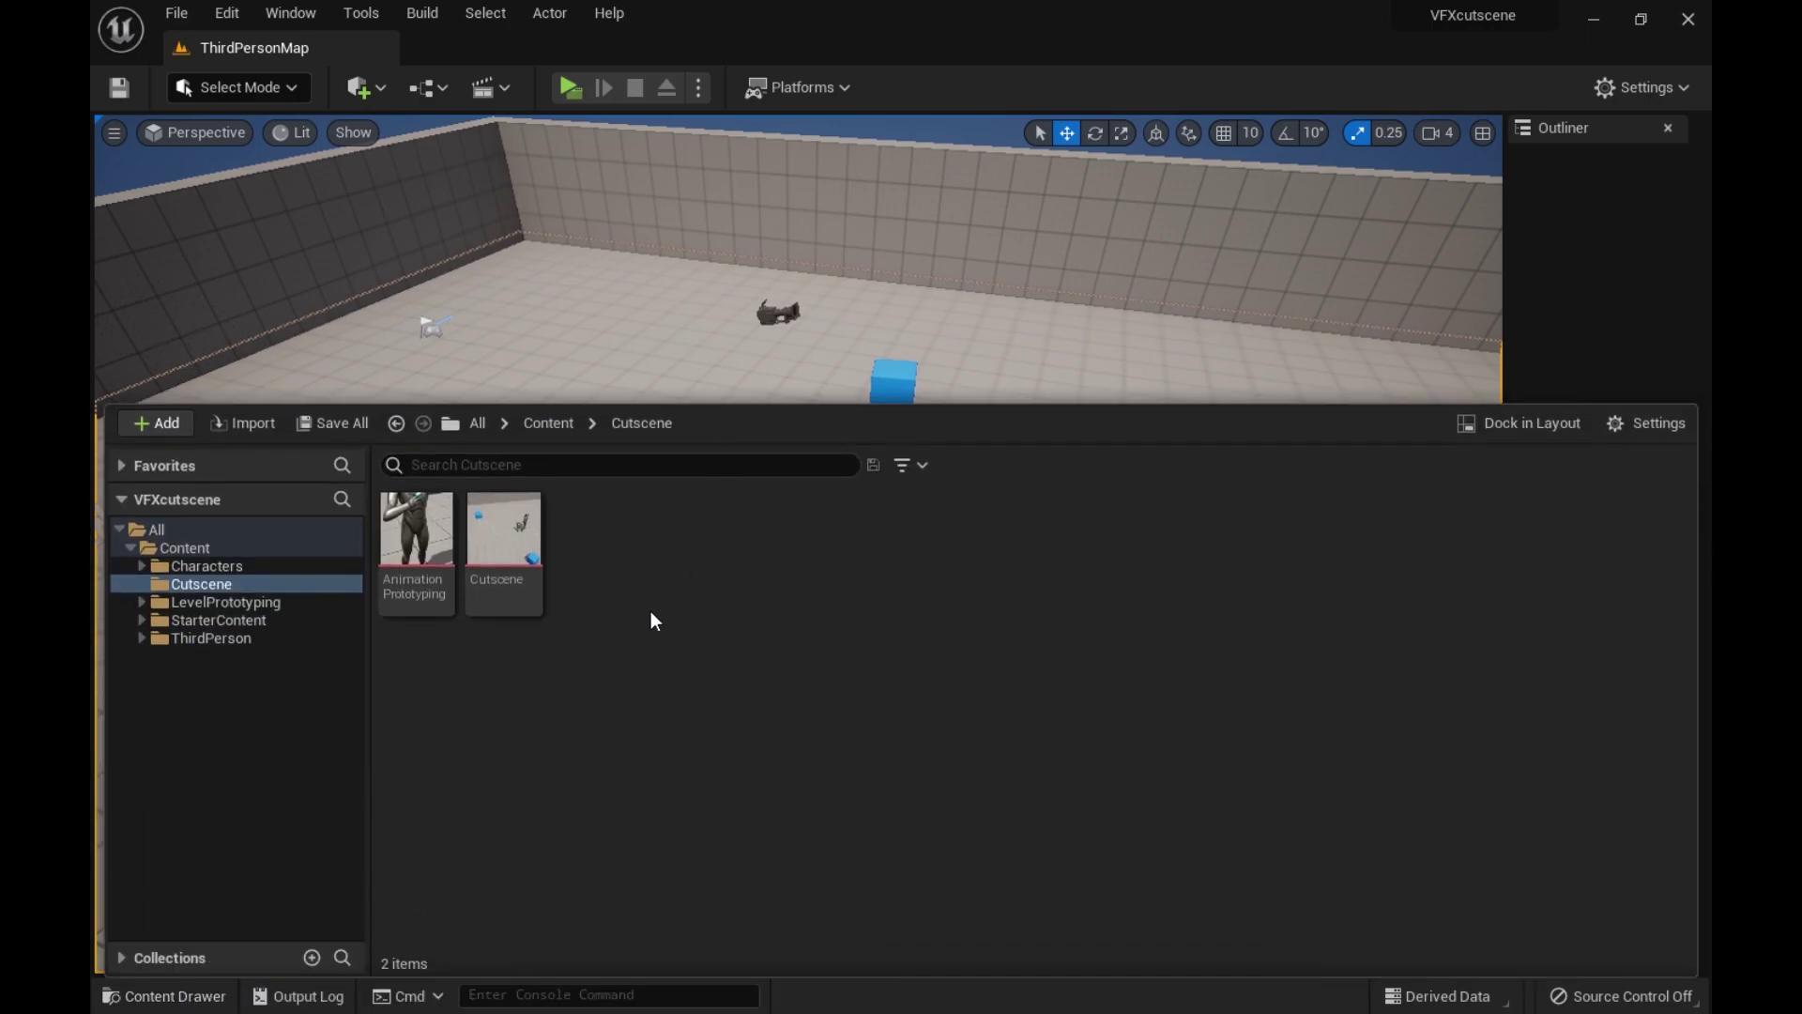
pyautogui.scroll(-4, 517, 294)
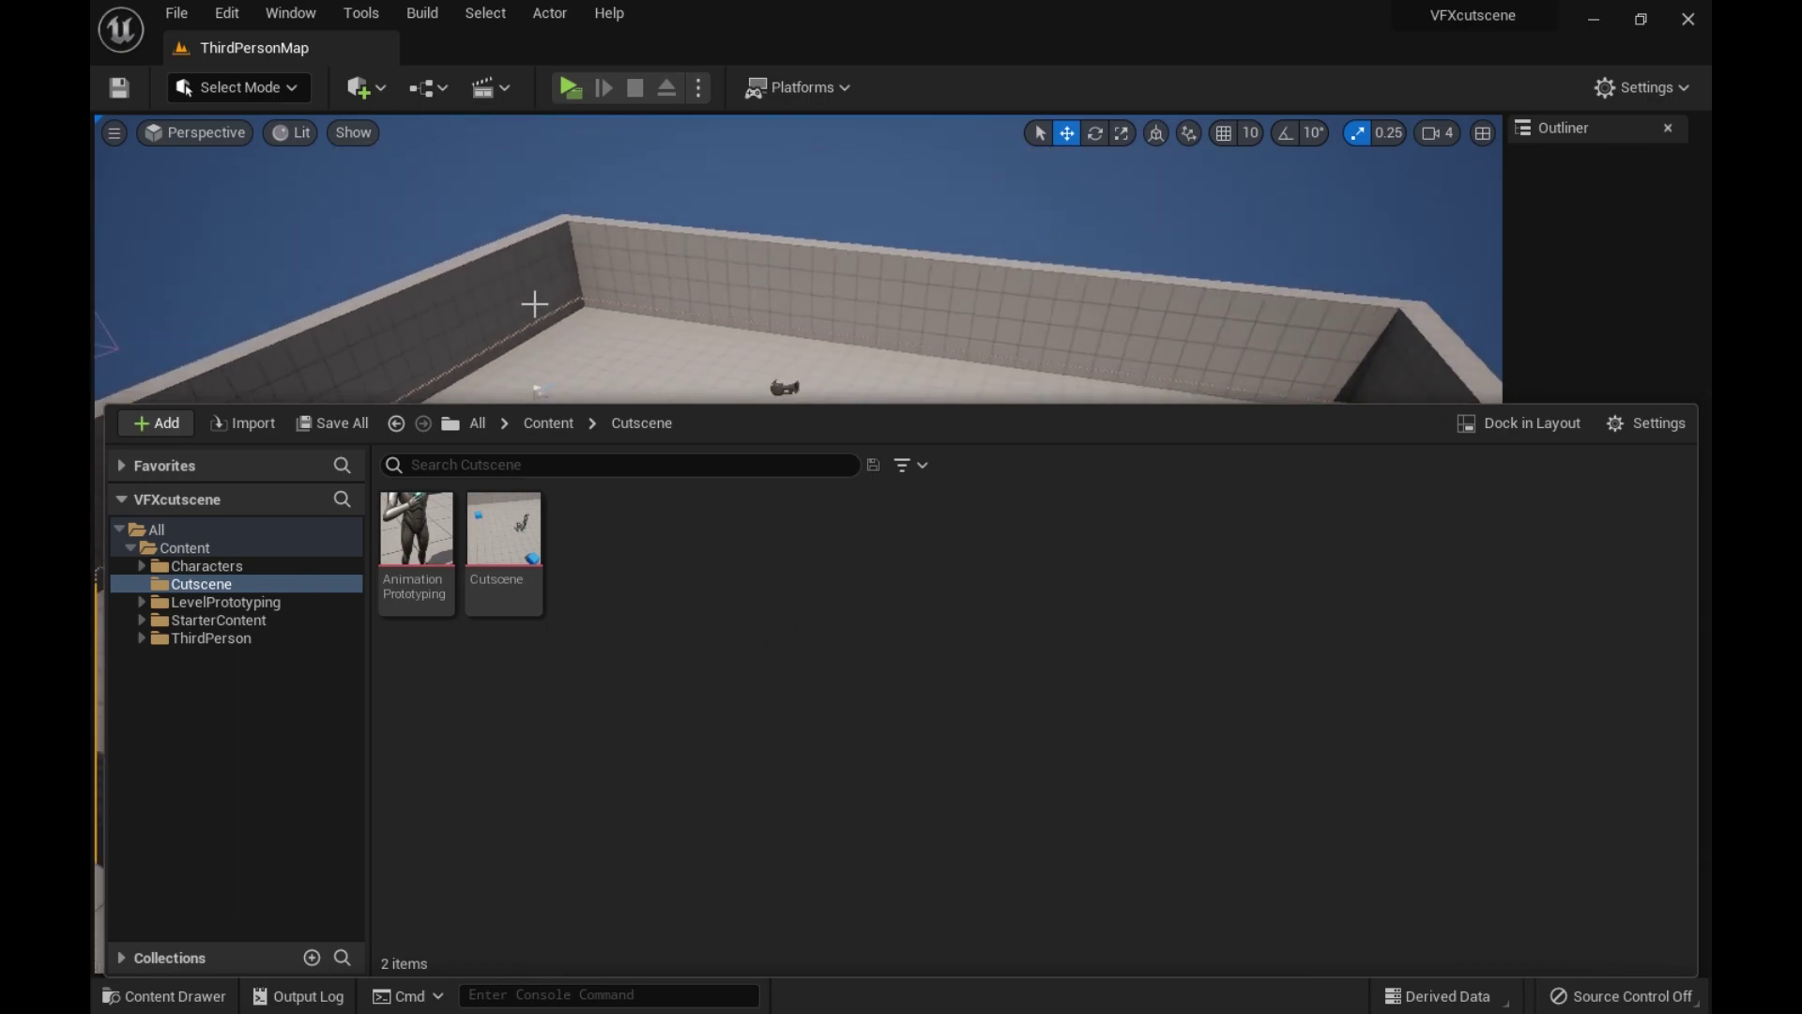
pyautogui.moveTo(680, 214); pyautogui.dragTo(662, 481, button='right')
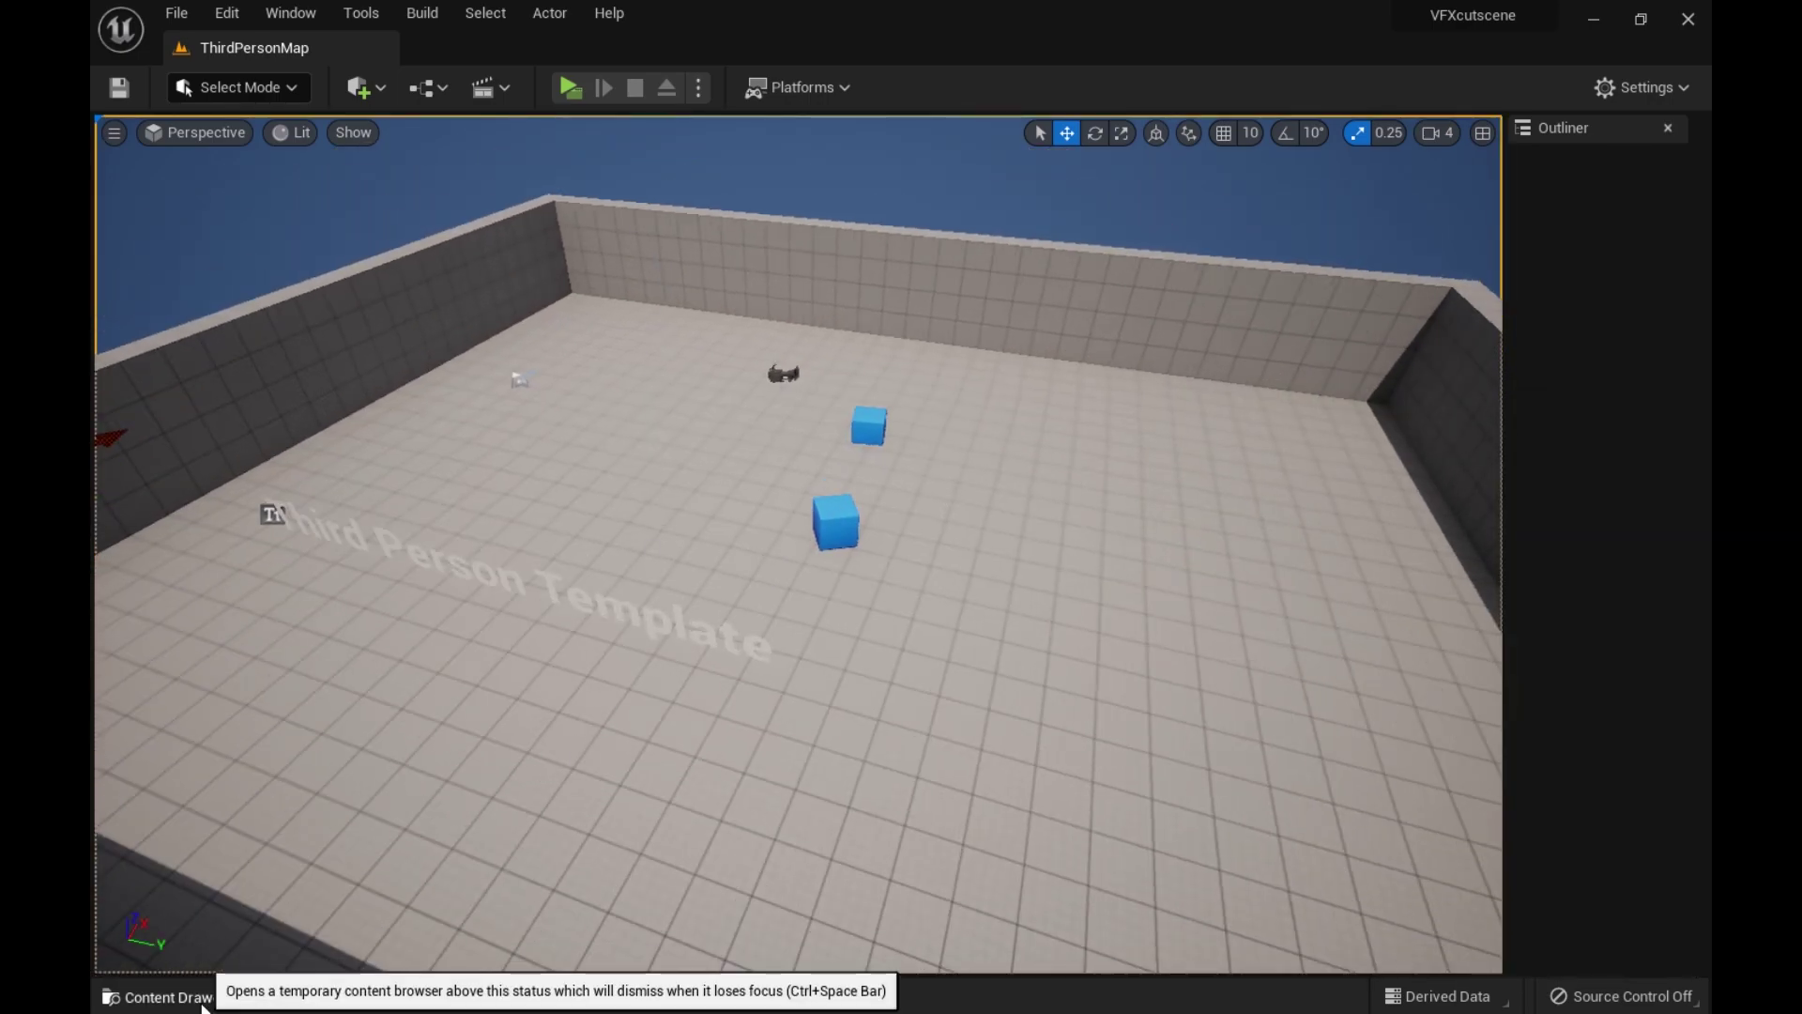
# - Create a Level Sequence in the Cutscene folder, keep its default name, and open it in Sequencer
pyautogui.click(165, 996)
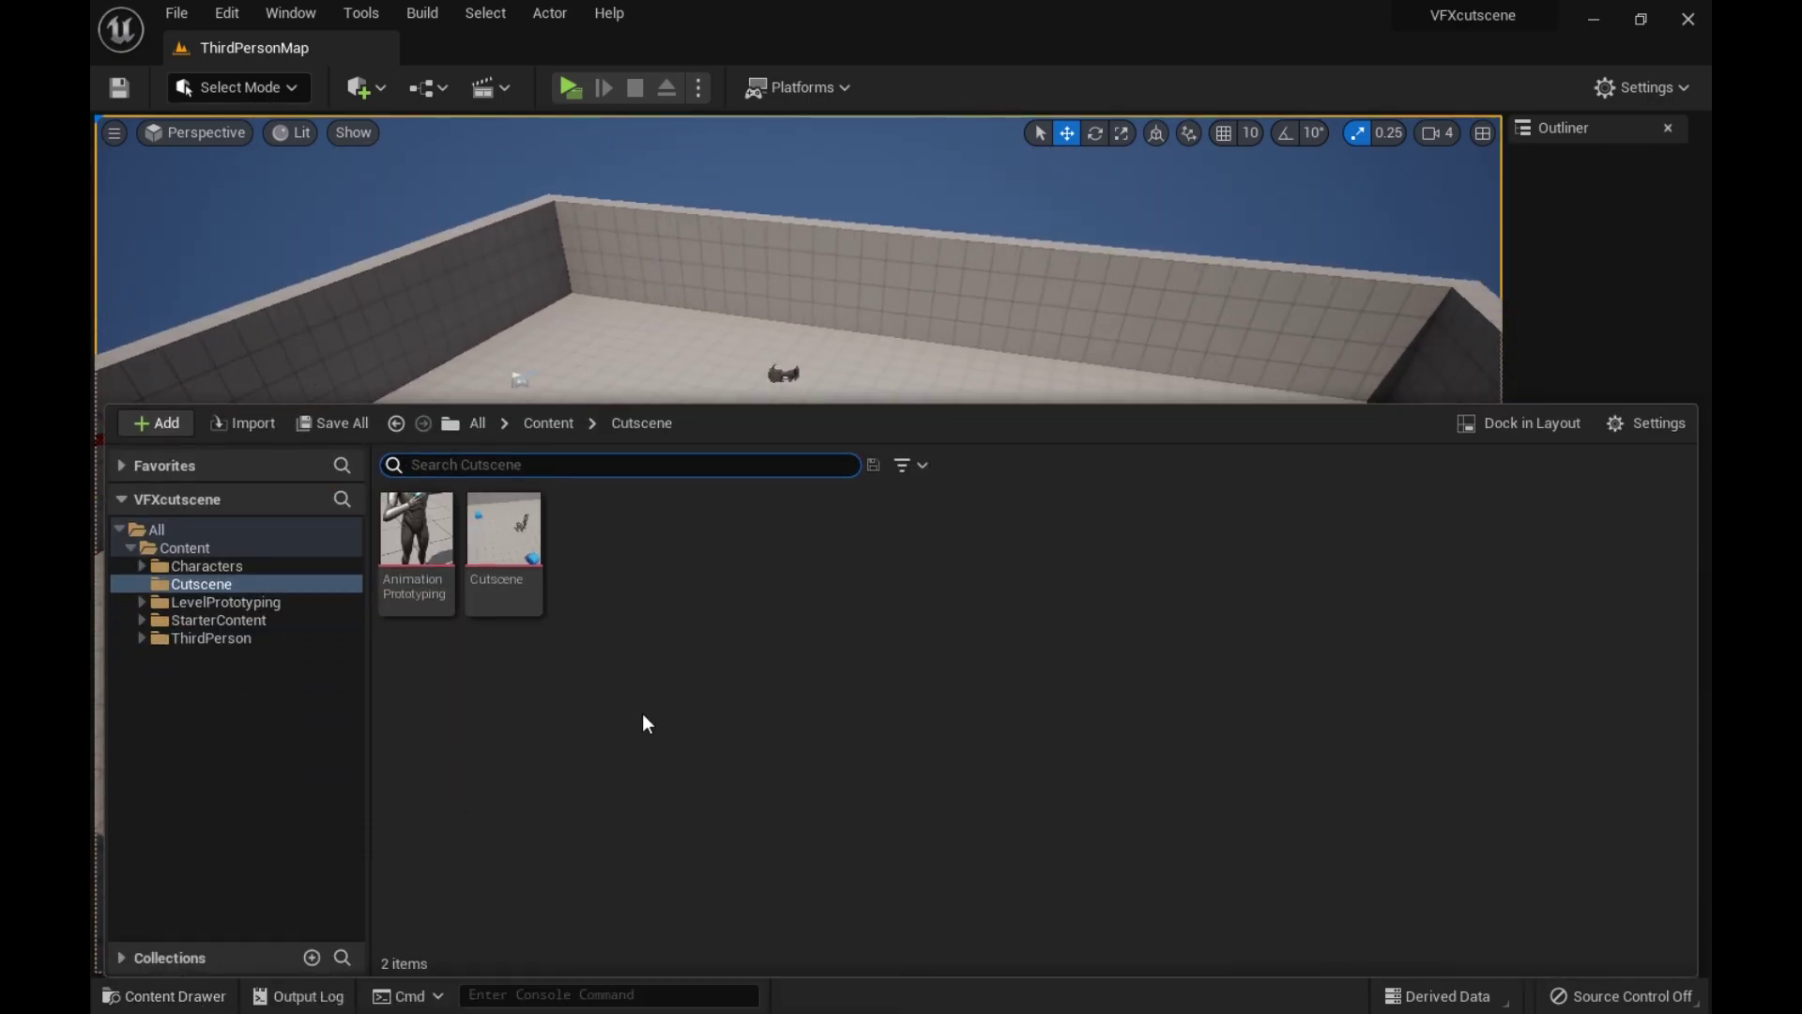
pyautogui.rightClick(669, 575)
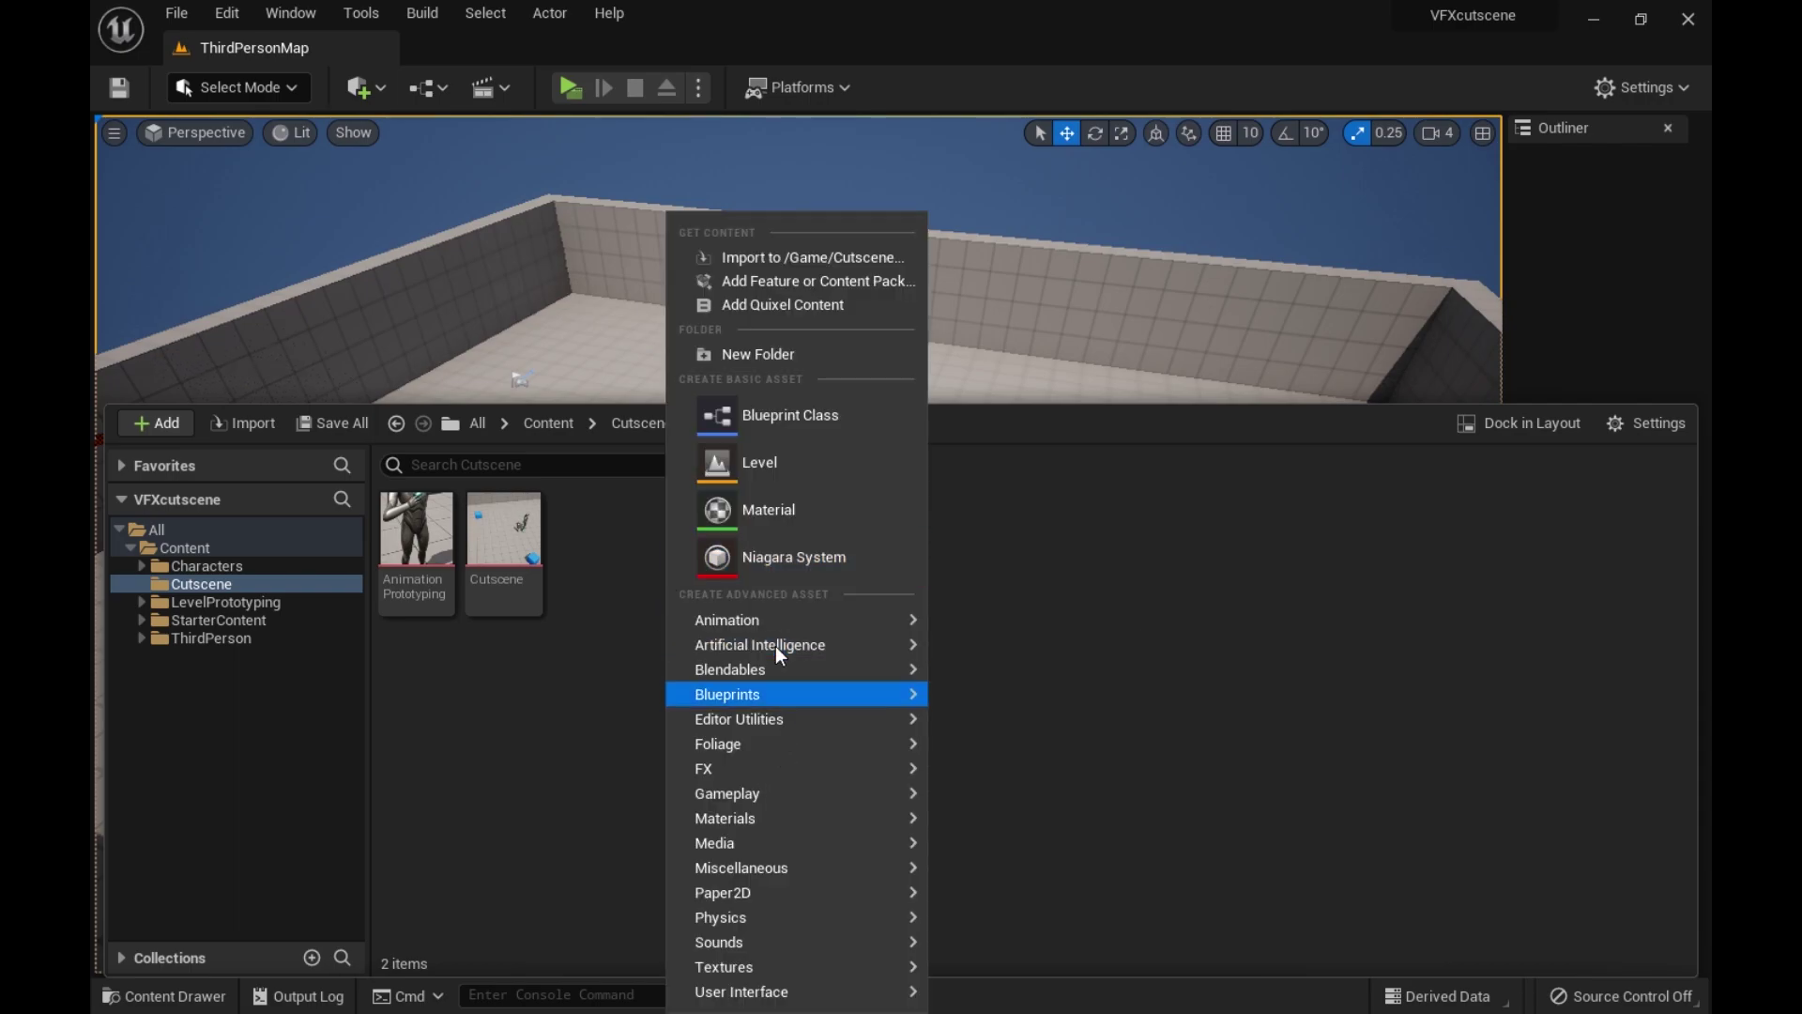
pyautogui.moveTo(797, 619)
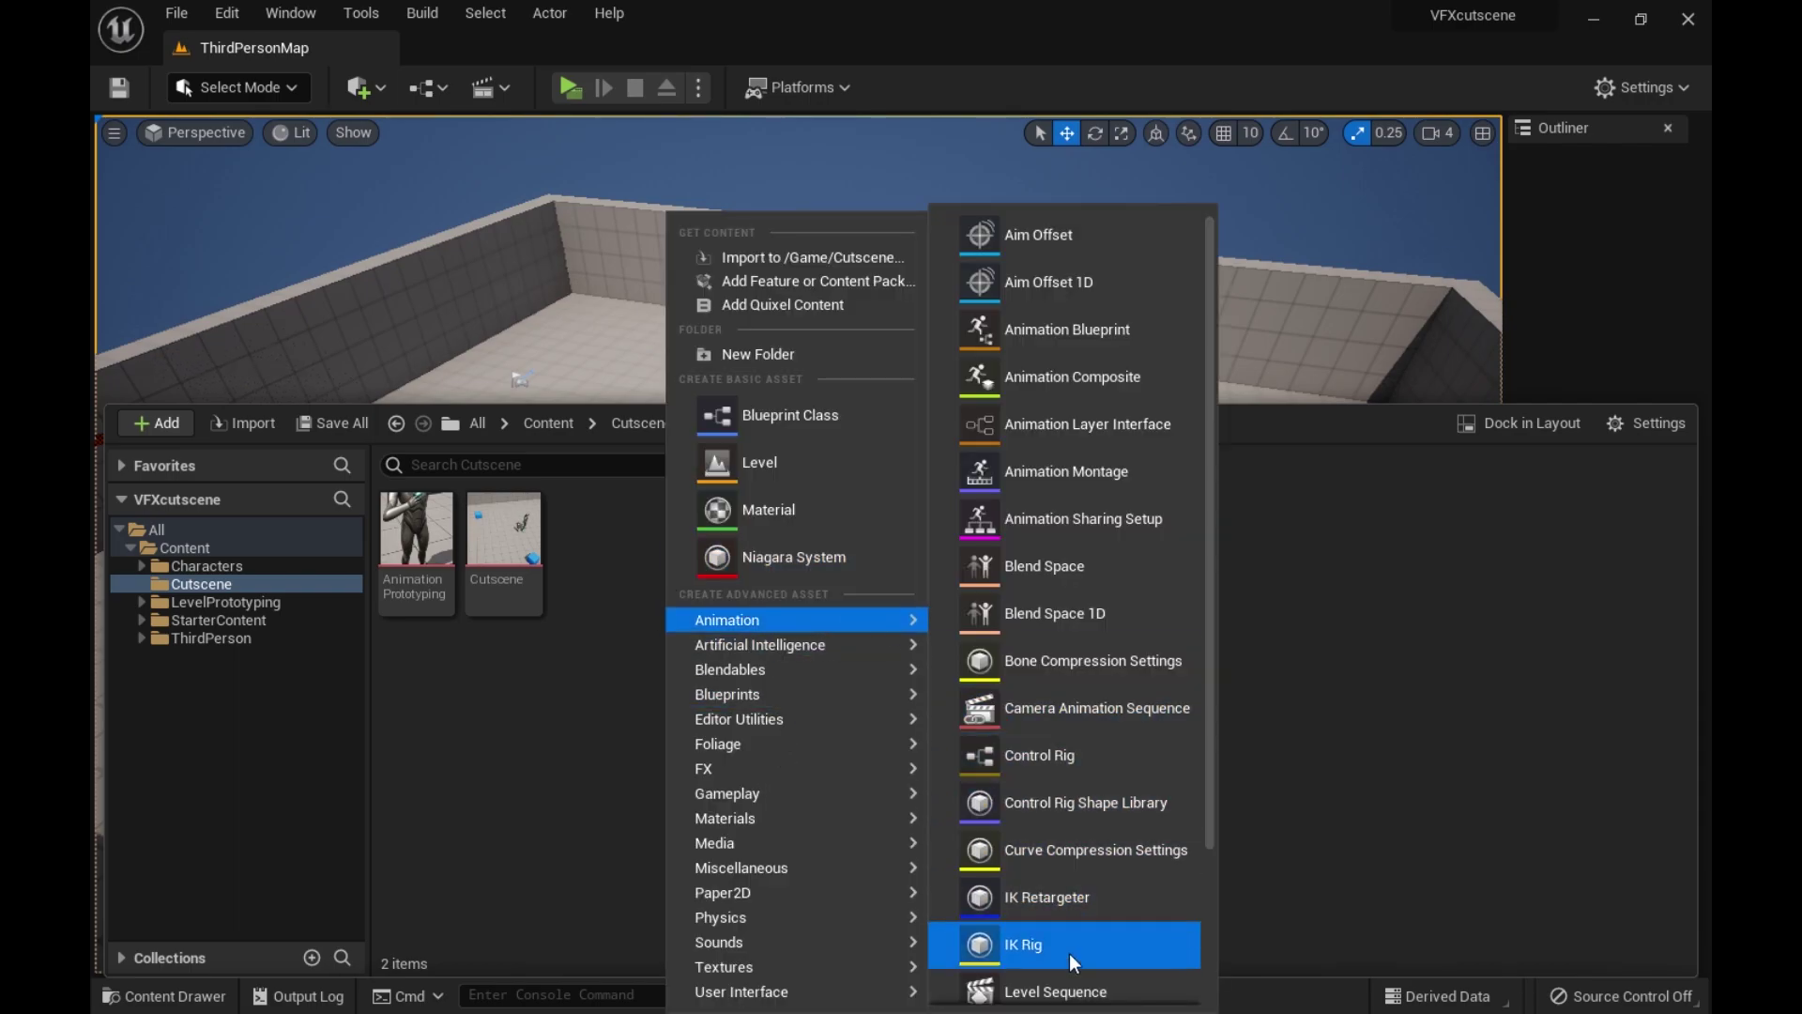
pyautogui.scroll(-1, 1078, 967)
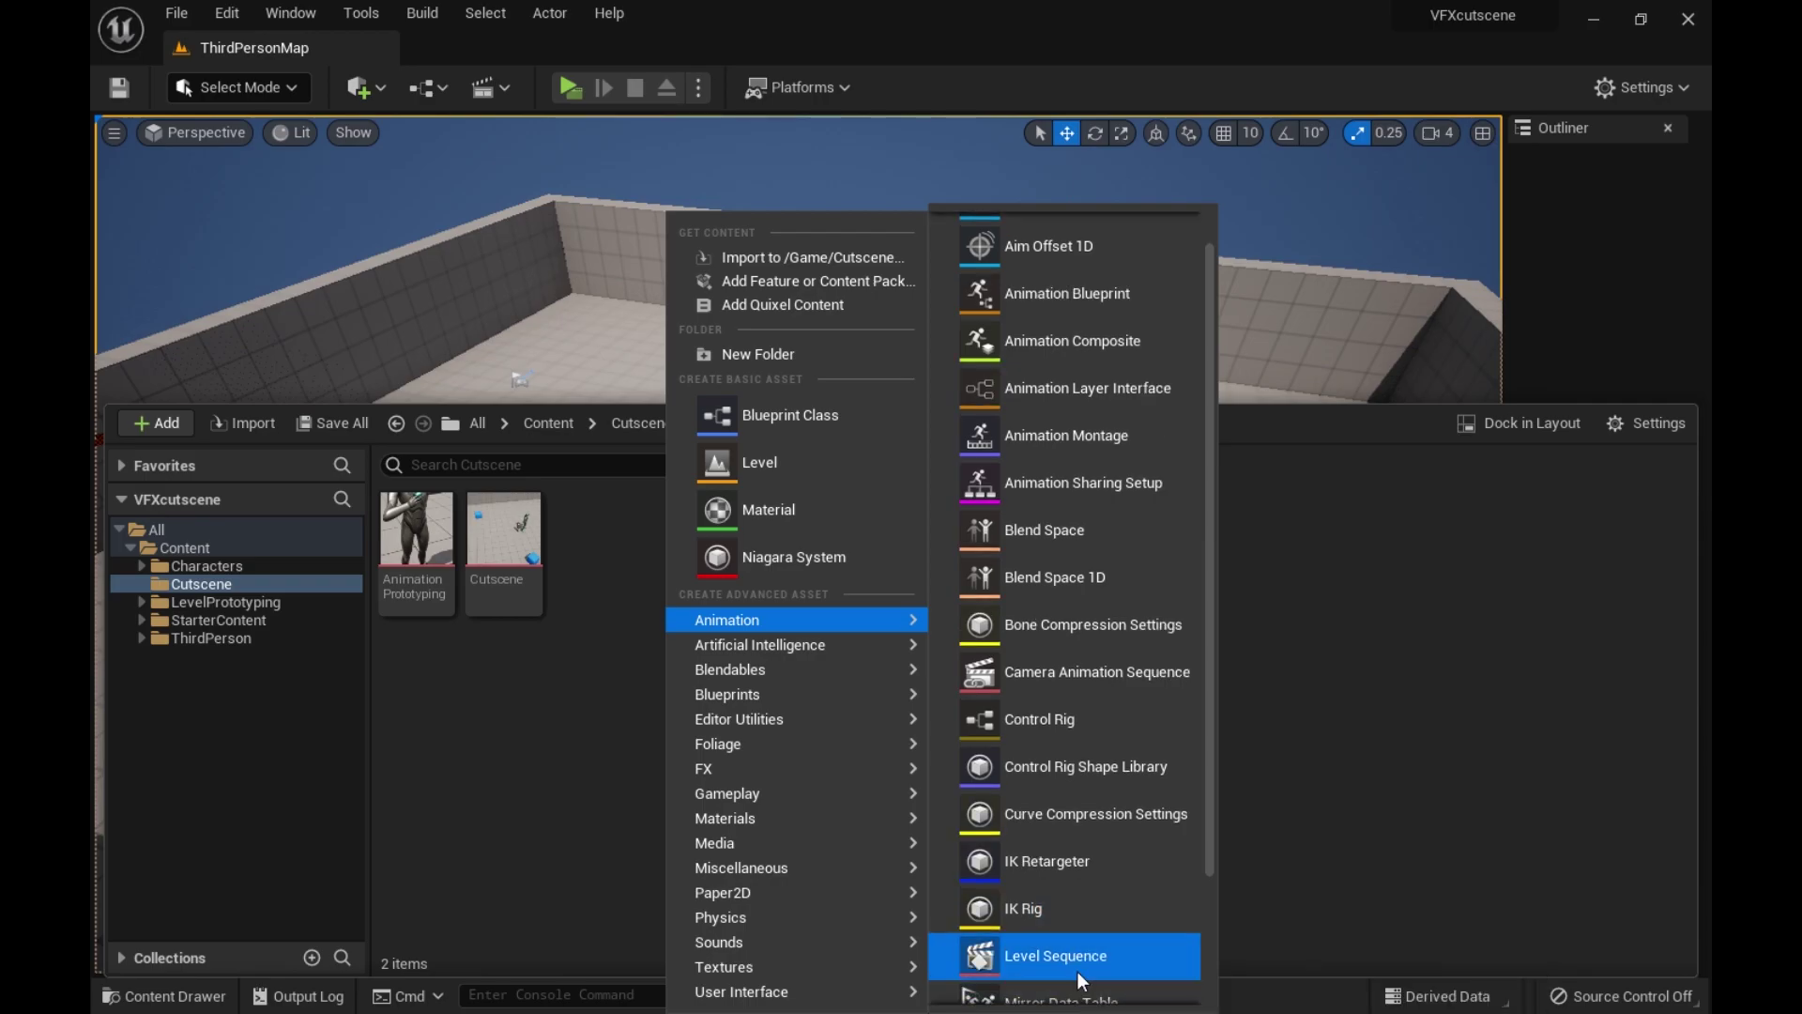
pyautogui.click(1075, 962)
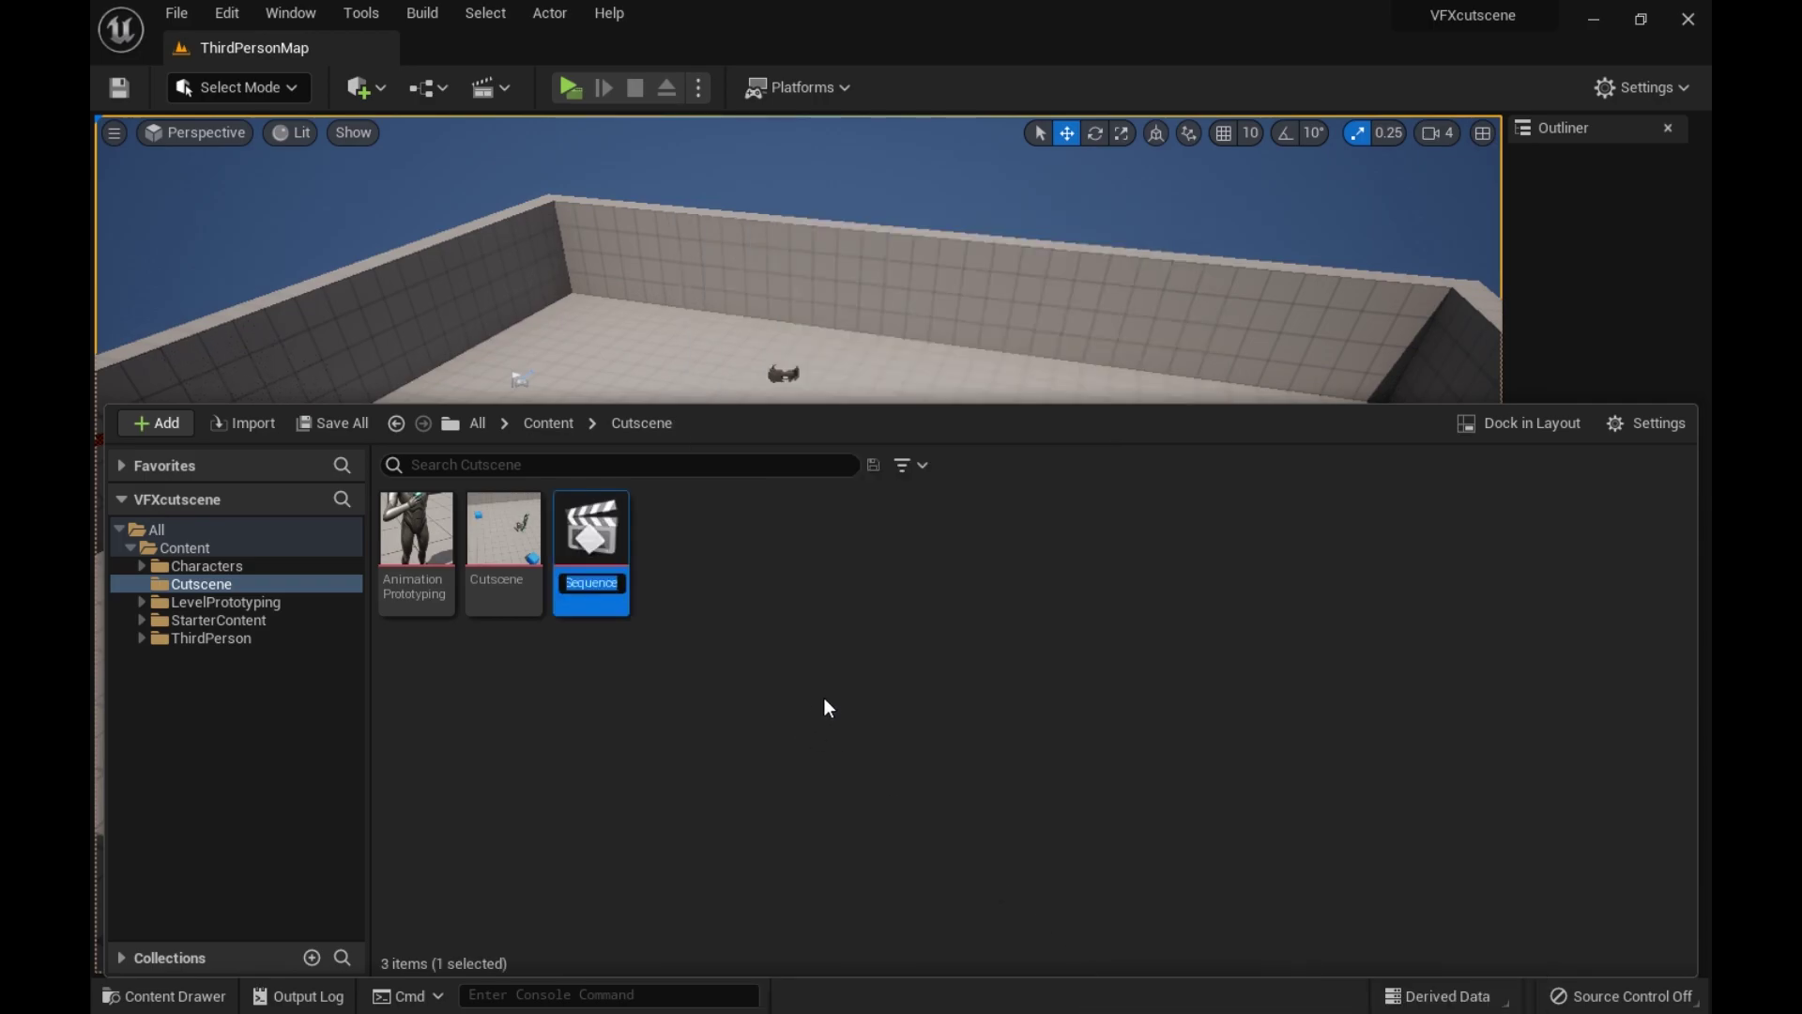
pyautogui.press('Return')
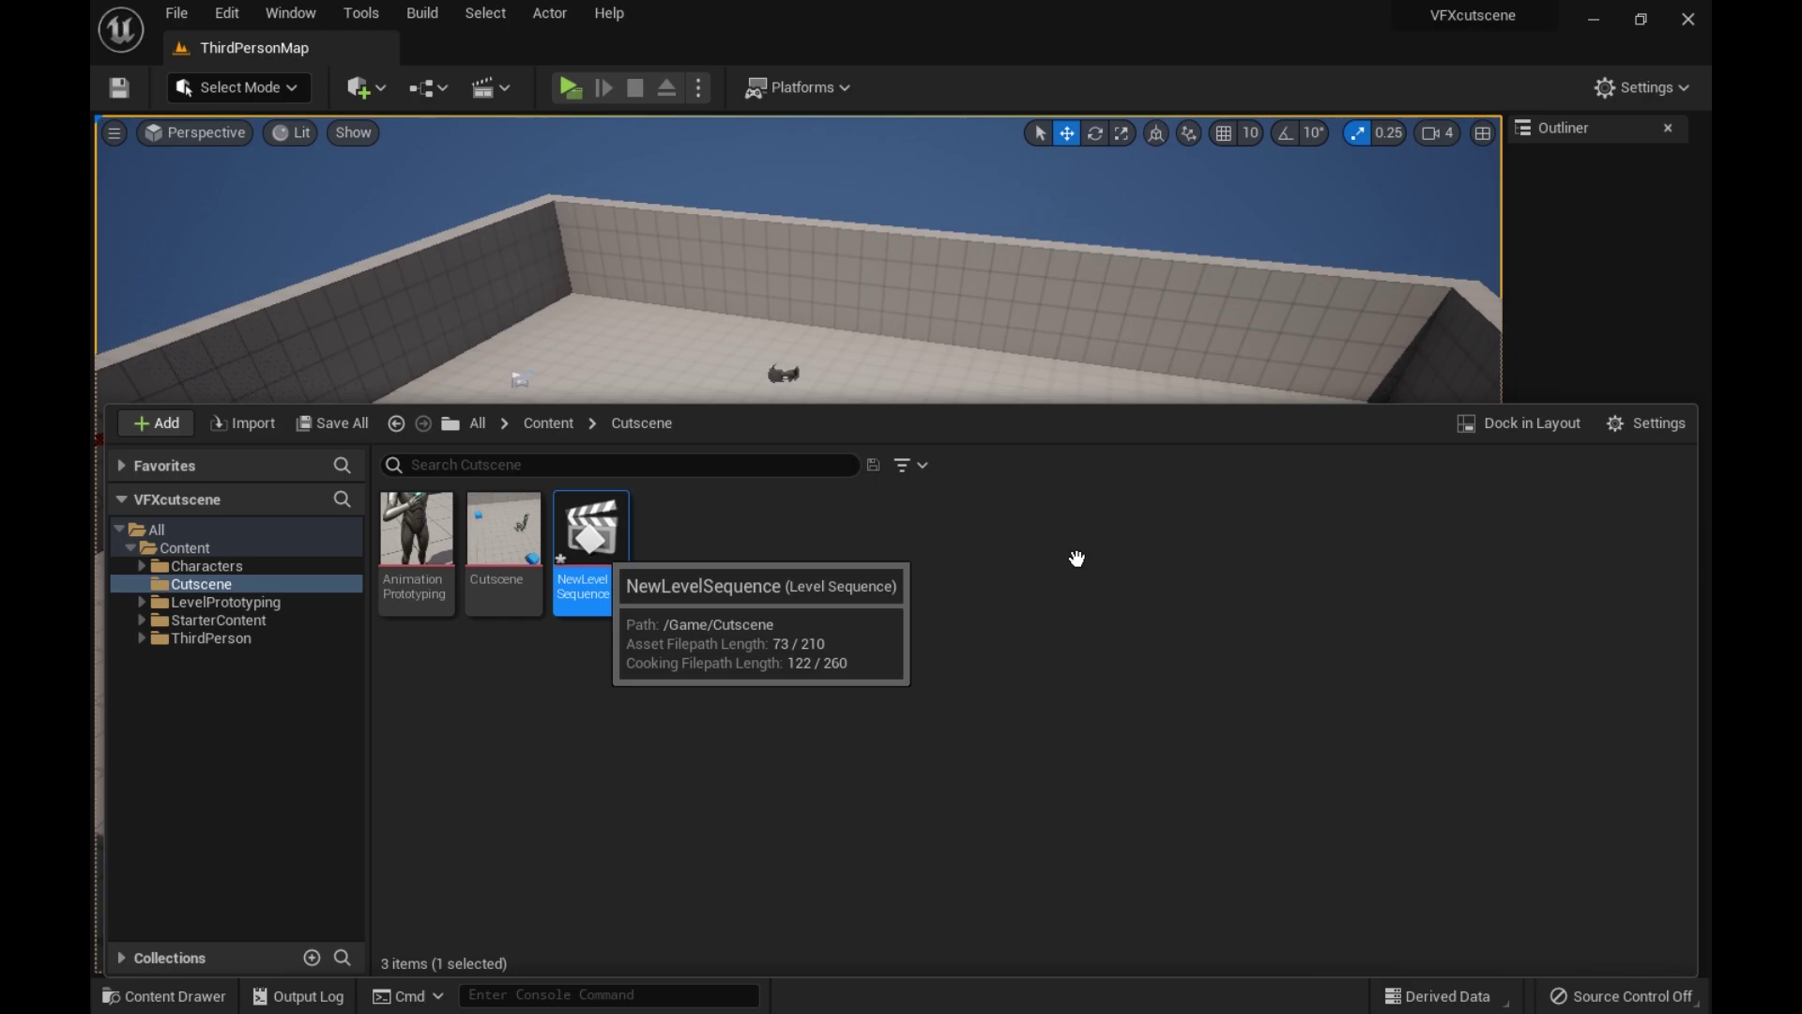
pyautogui.press('Return')
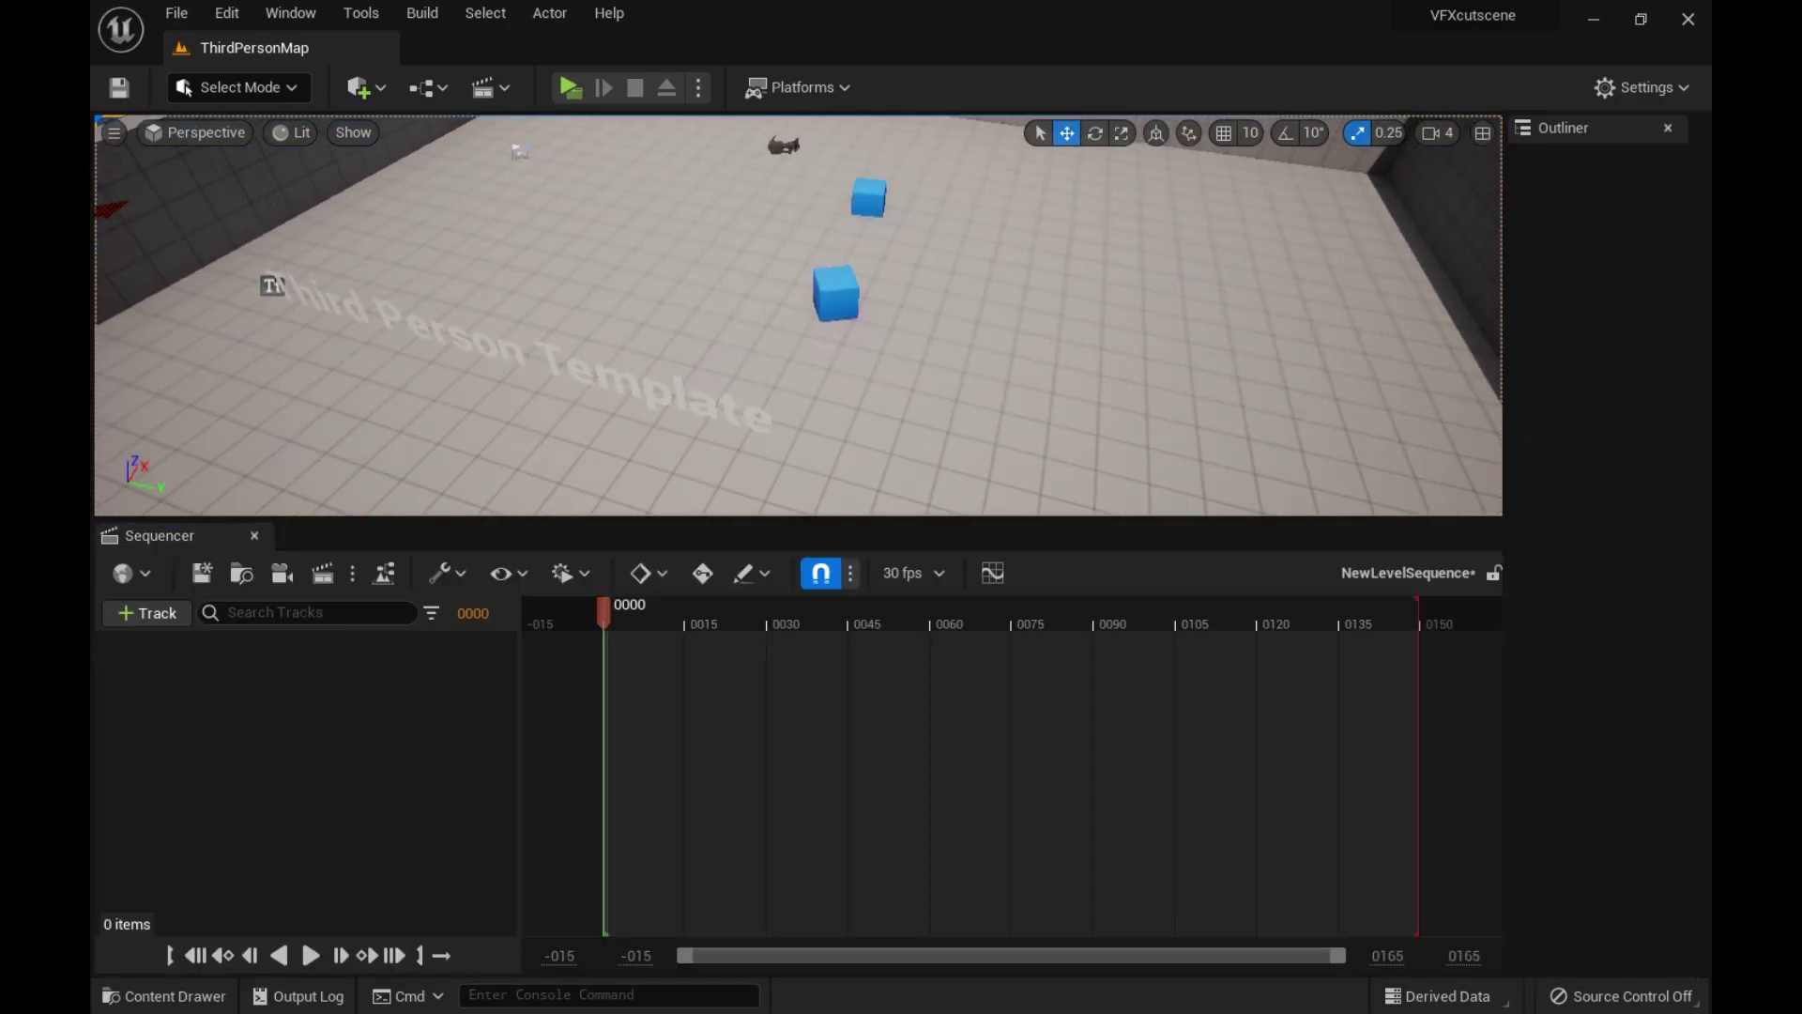
# - Select the silver mannequin standing outside the level's wall and frame it in the viewport
pyautogui.moveTo(798, 315); pyautogui.dragTo(877, 276, button='right')
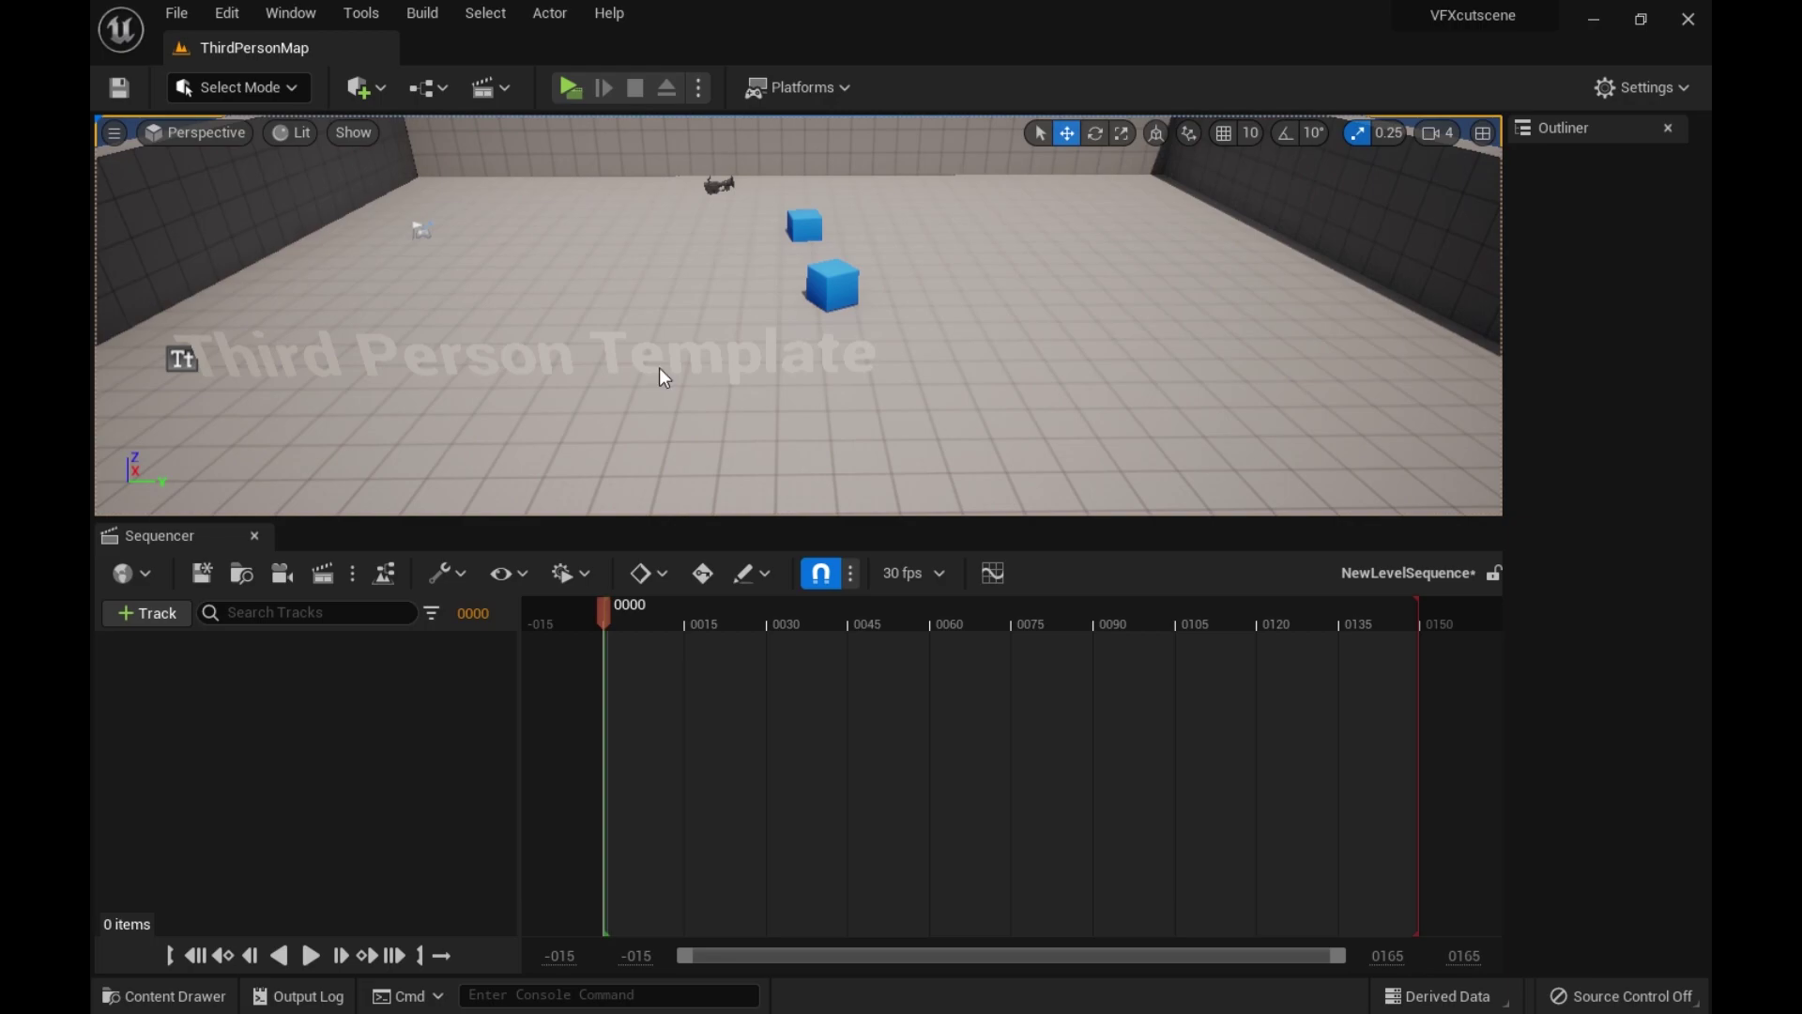
pyautogui.scroll(-6, 719, 347)
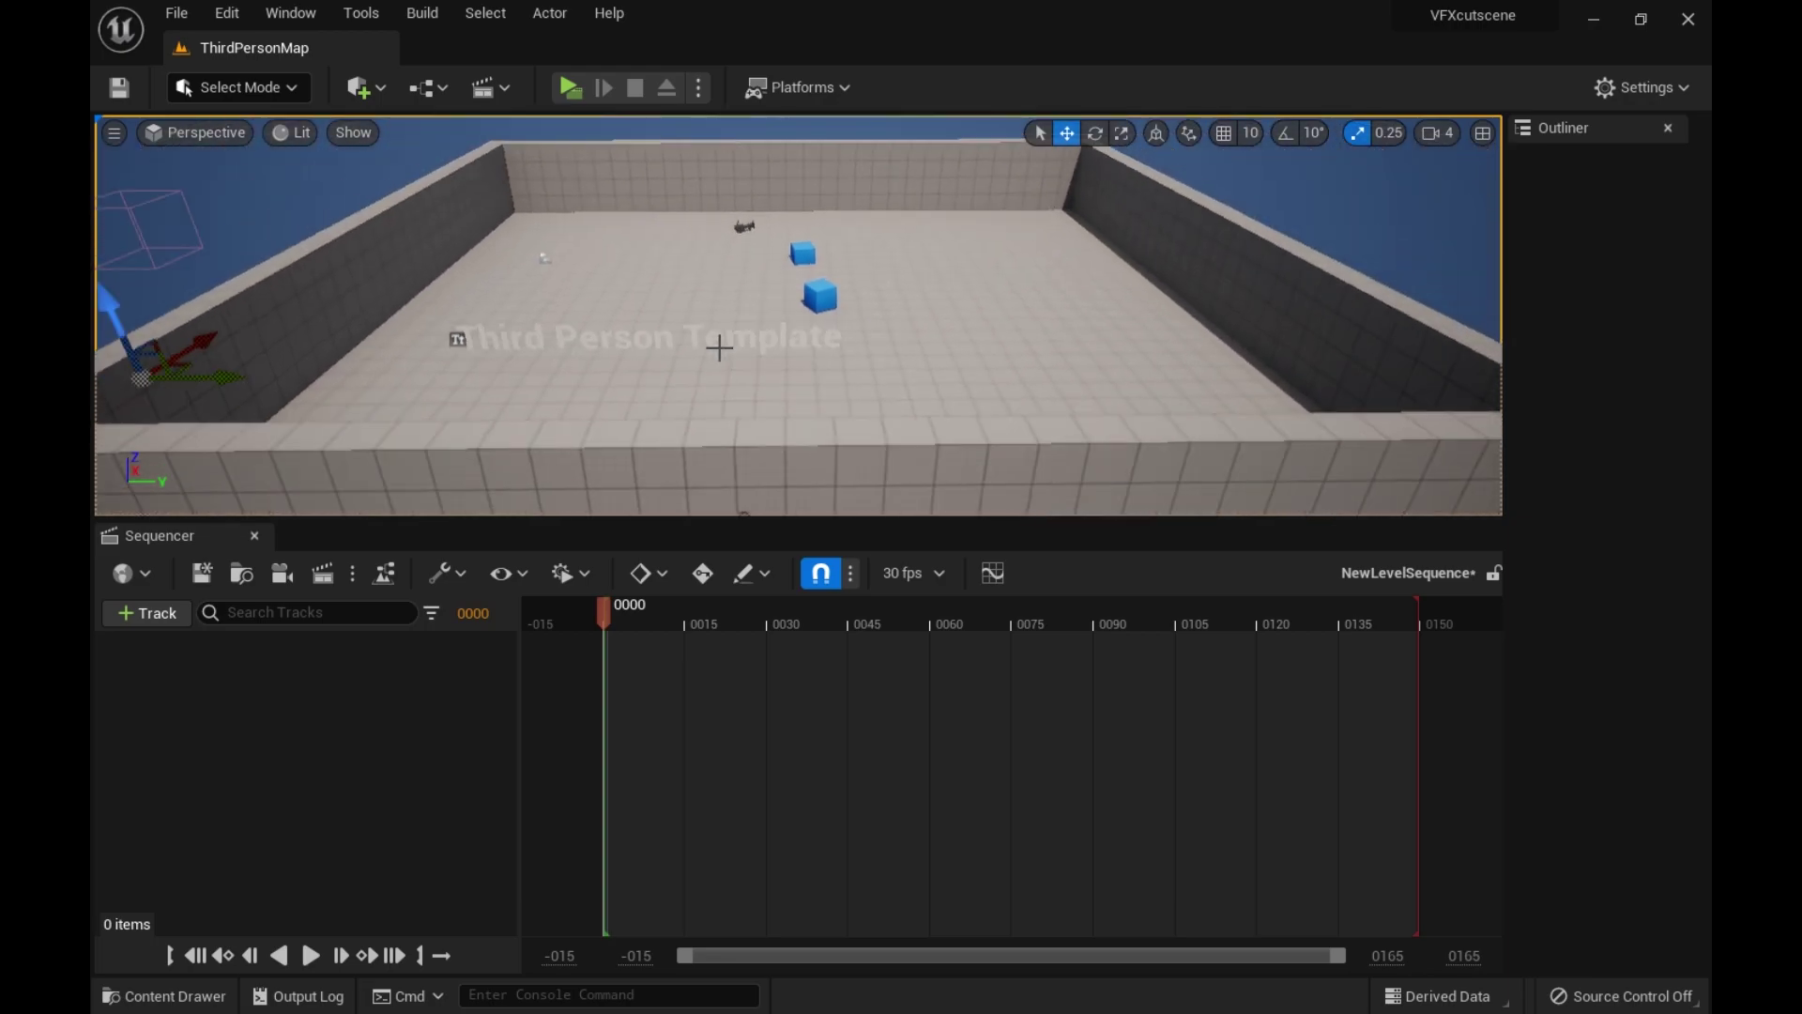
pyautogui.scroll(-2, 719, 347)
pyautogui.moveTo(578, 357); pyautogui.dragTo(376, 333, button='middle')
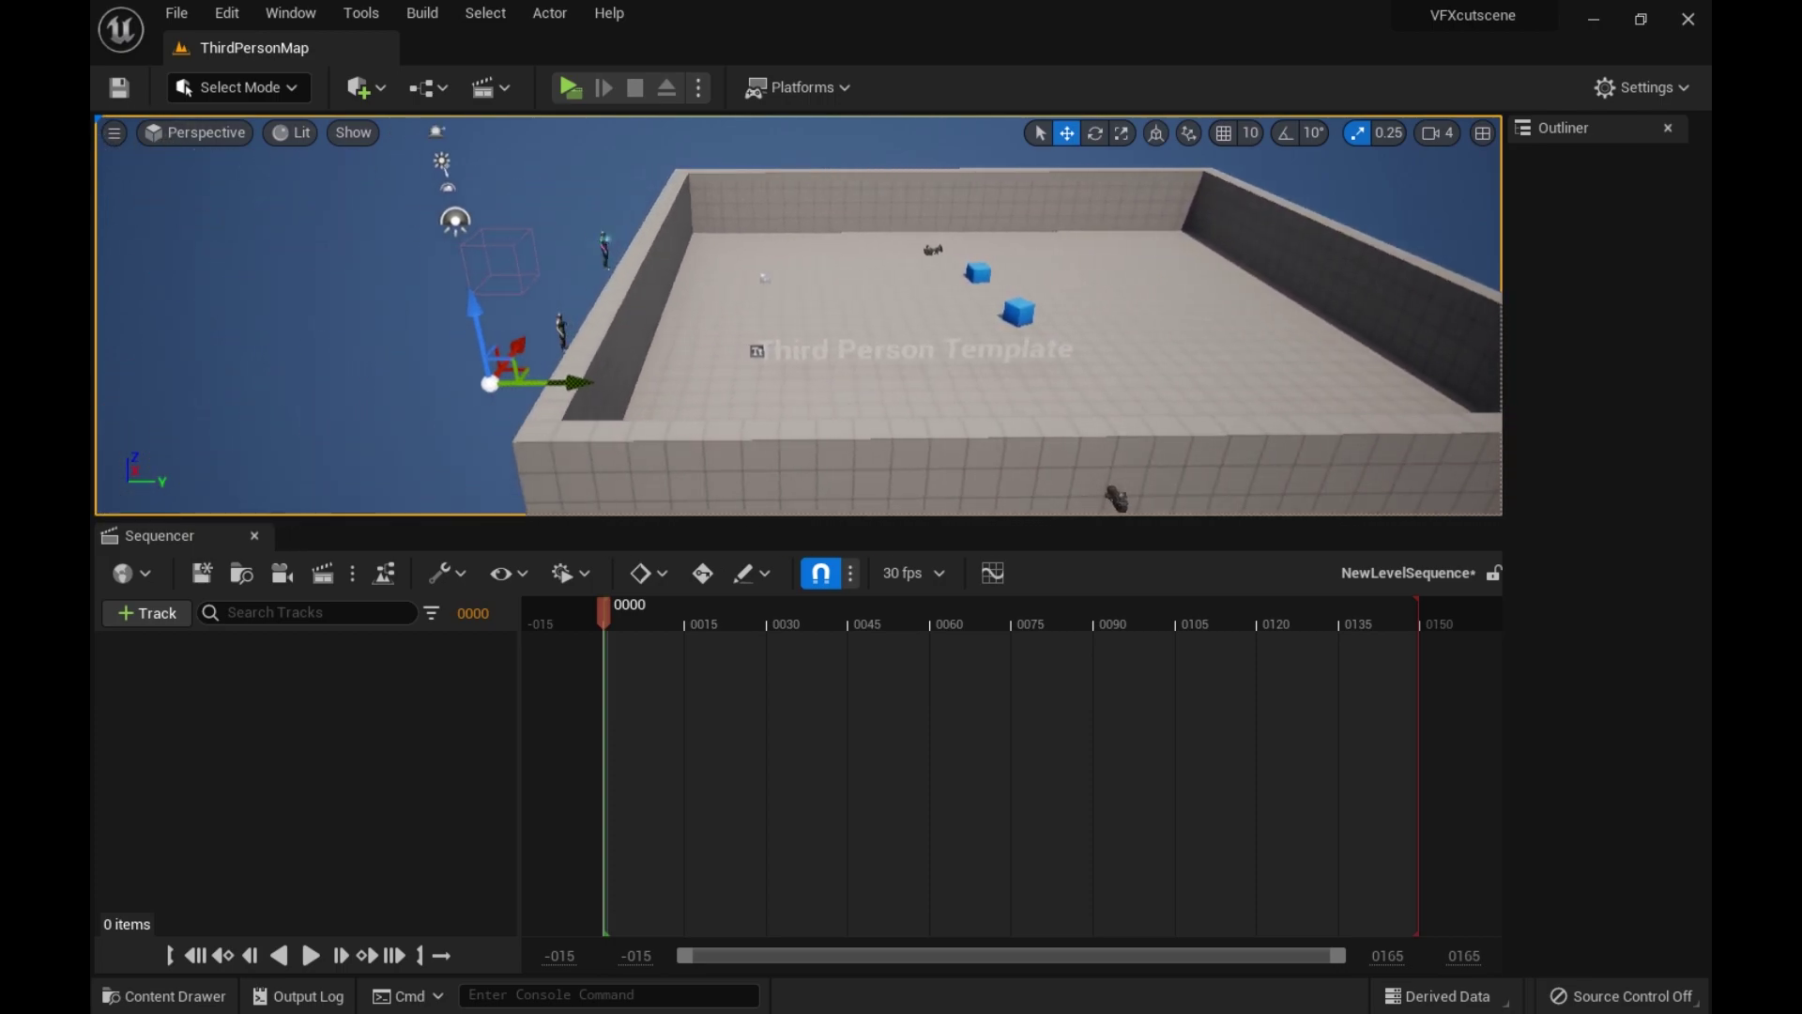
pyautogui.moveTo(563, 355); pyautogui.dragTo(578, 333, button='right')
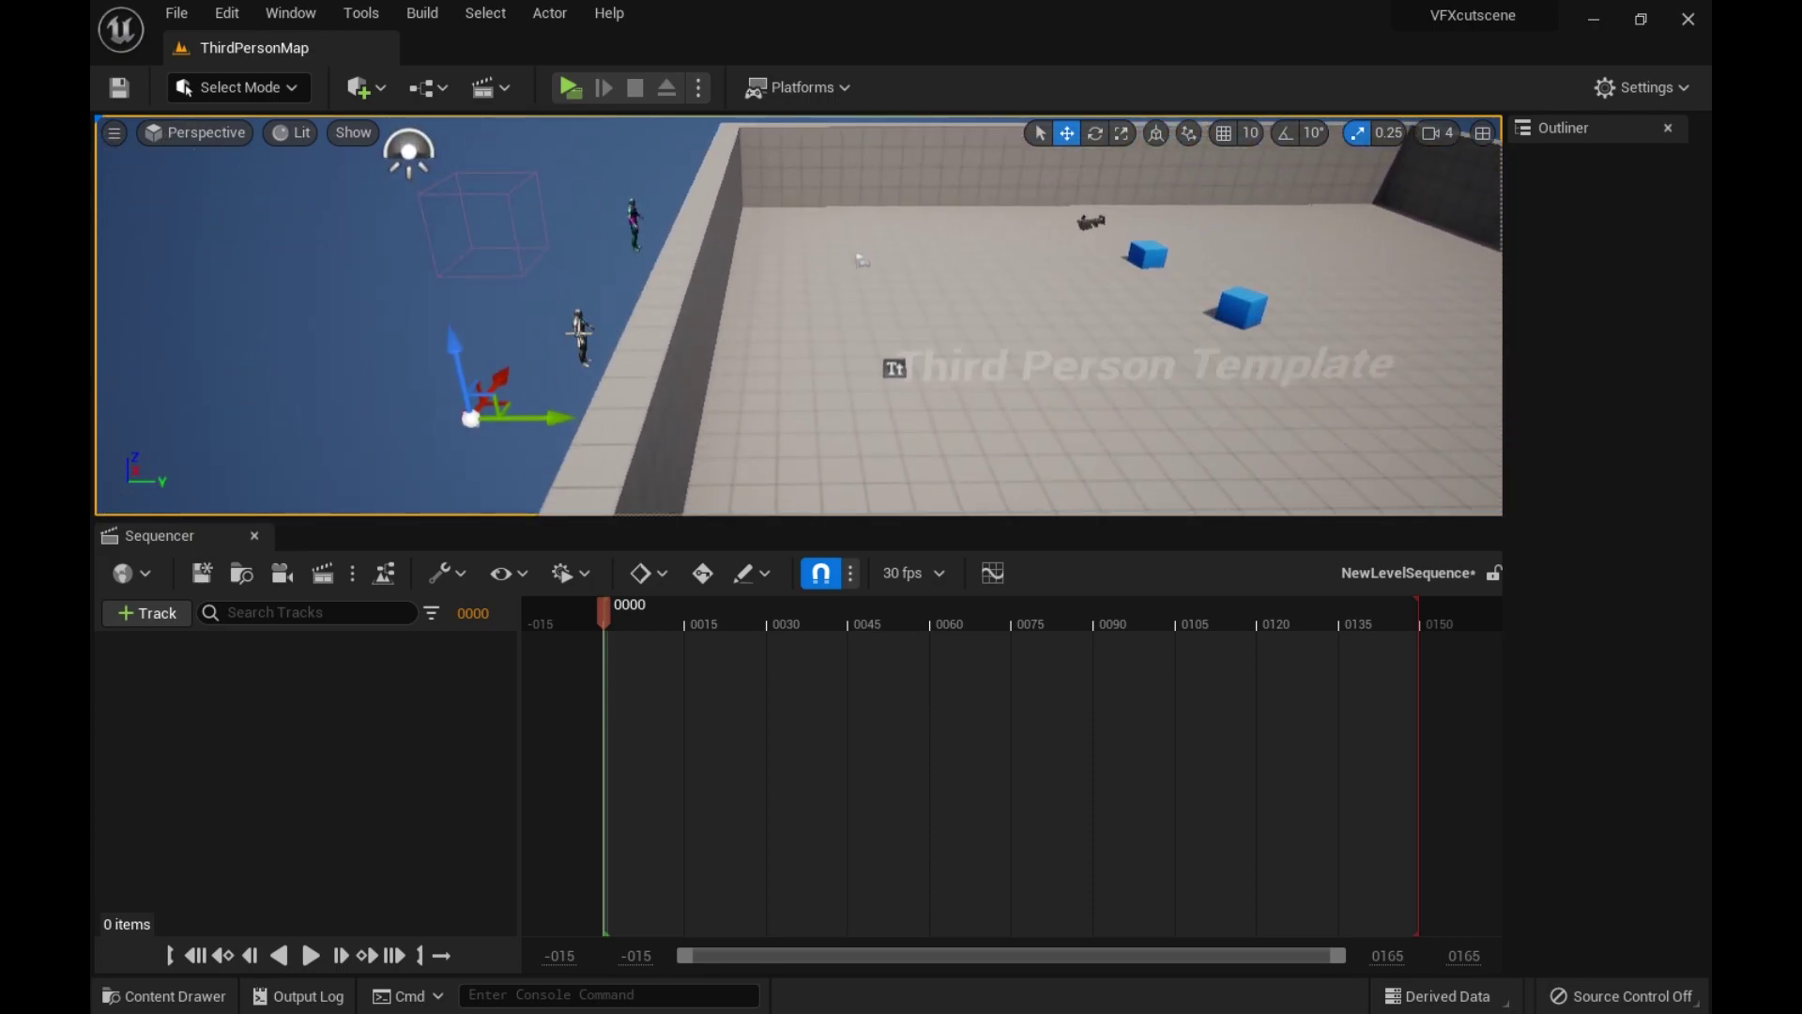
pyautogui.click(582, 340)
pyautogui.press('f')
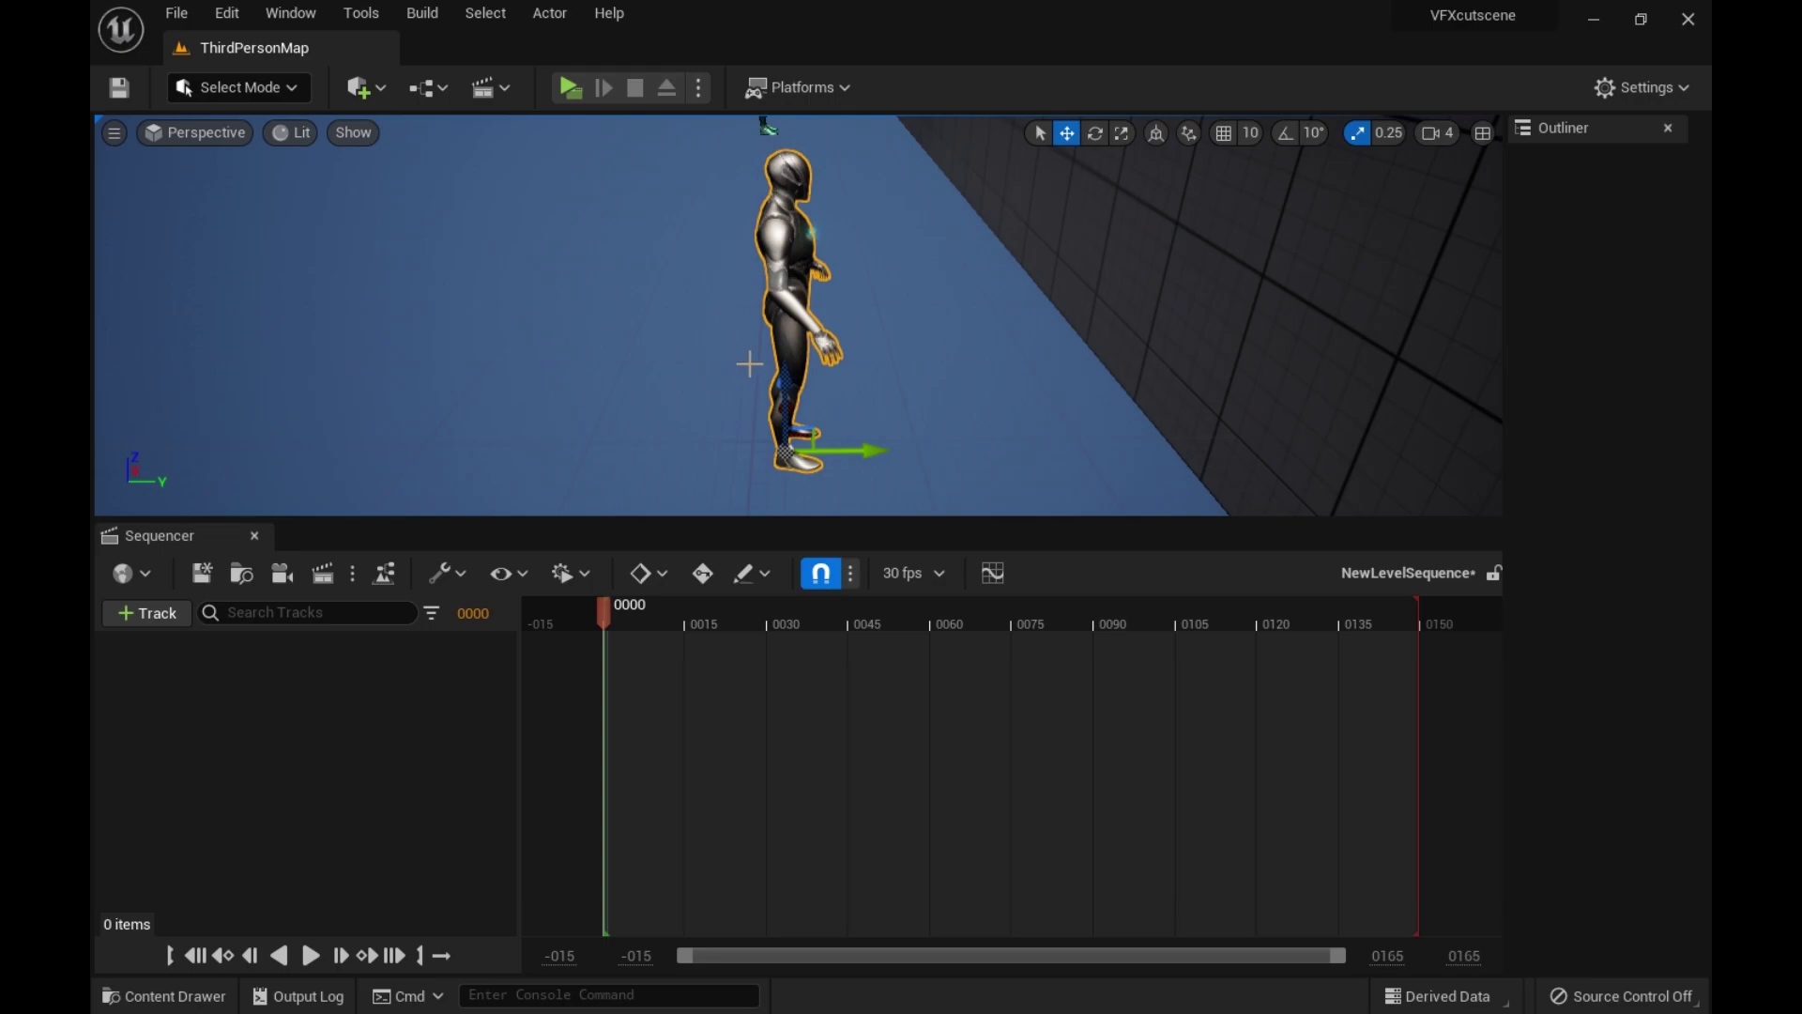
pyautogui.scroll(-7, 749, 366)
pyautogui.keyDown('alt'); pyautogui.moveTo(748, 366); pyautogui.dragTo(535, 389); pyautogui.keyUp('alt')
pyautogui.keyDown('alt'); pyautogui.moveTo(831, 357); pyautogui.dragTo(953, 380); pyautogui.keyUp('alt')
pyautogui.keyDown('alt'); pyautogui.moveTo(937, 284); pyautogui.dragTo(678, 382); pyautogui.keyUp('alt')
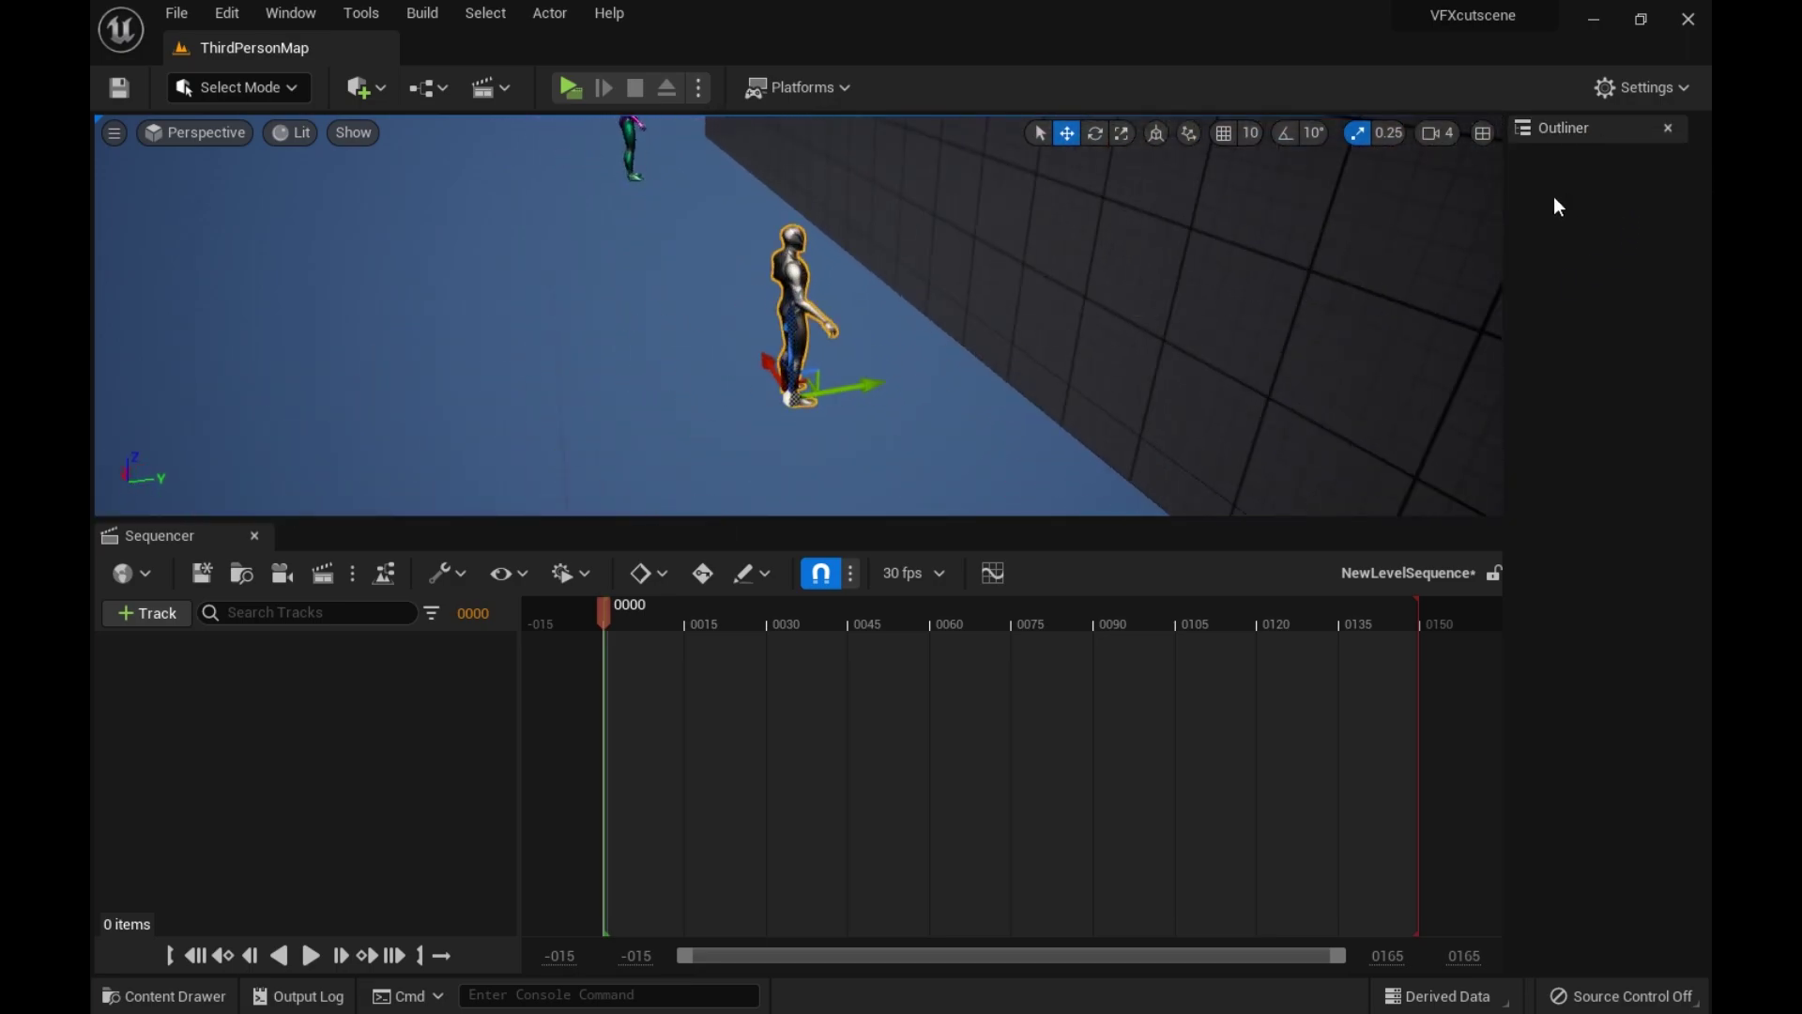
pyautogui.scroll(-3, 1272, 315)
pyautogui.moveTo(1505, 283); pyautogui.dragTo(1218, 314)
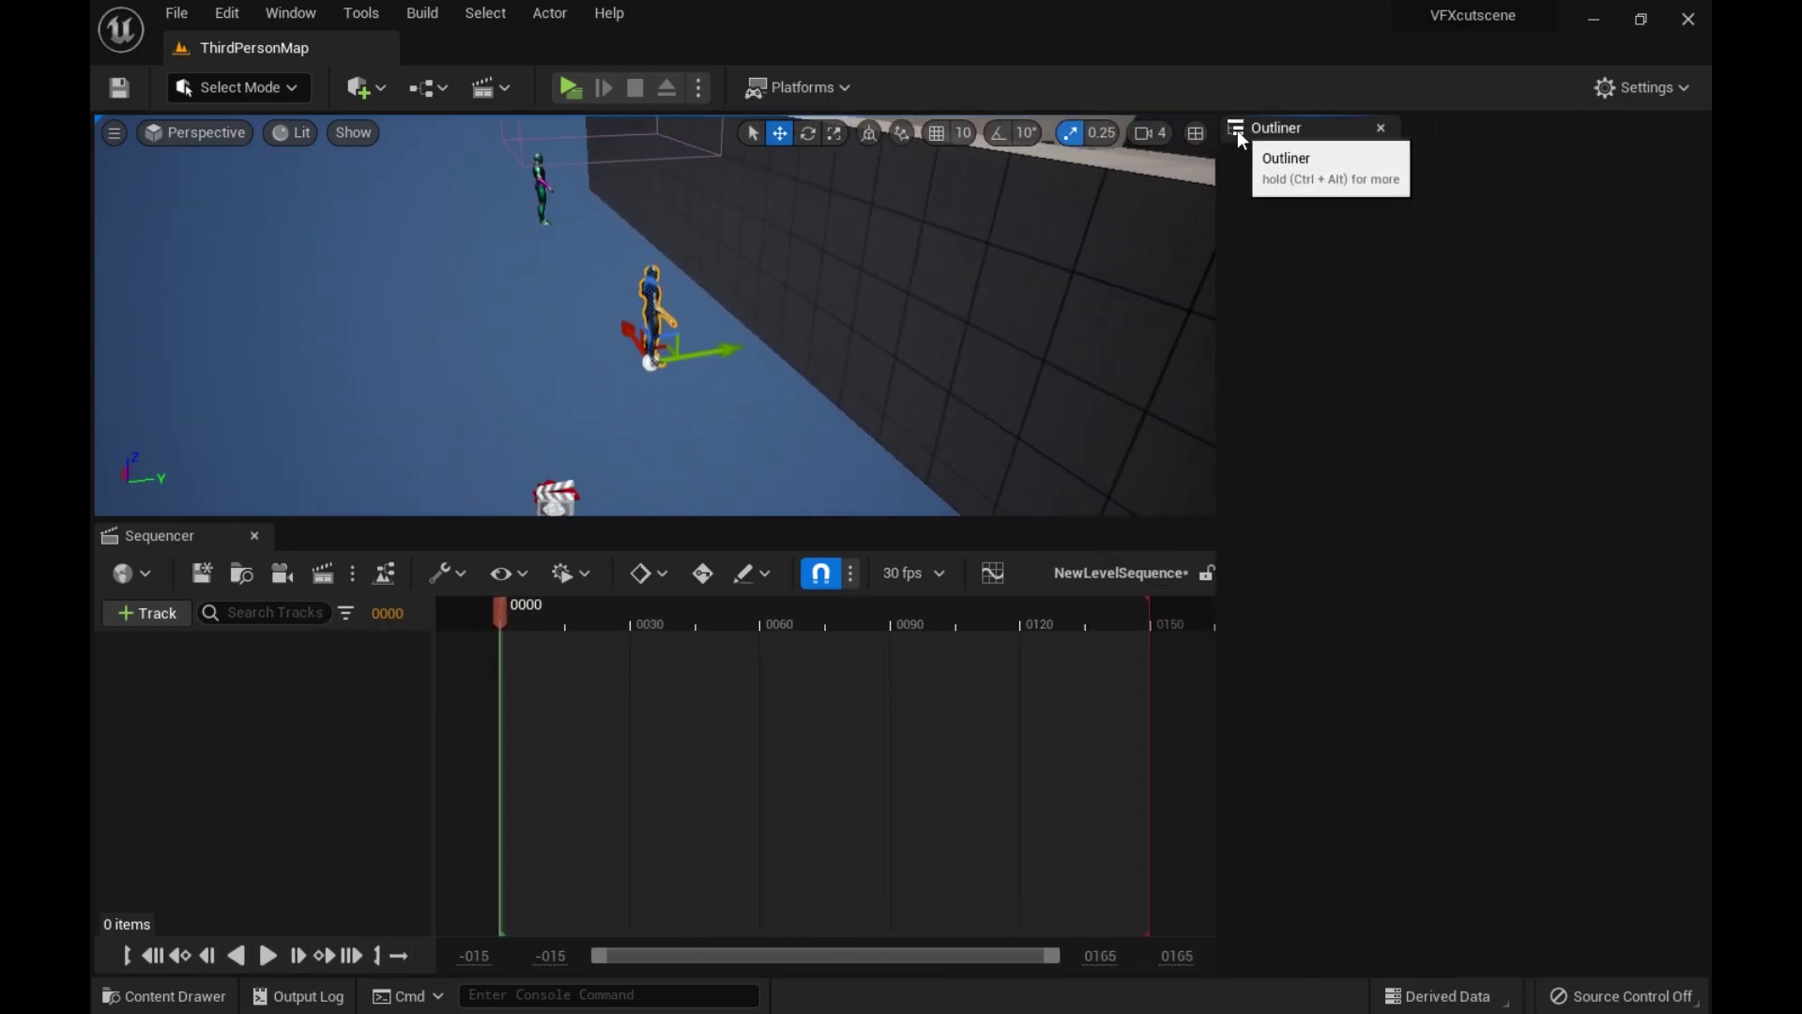
pyautogui.moveTo(1218, 222); pyautogui.dragTo(1507, 234)
pyautogui.scroll(-3, 1030, 394)
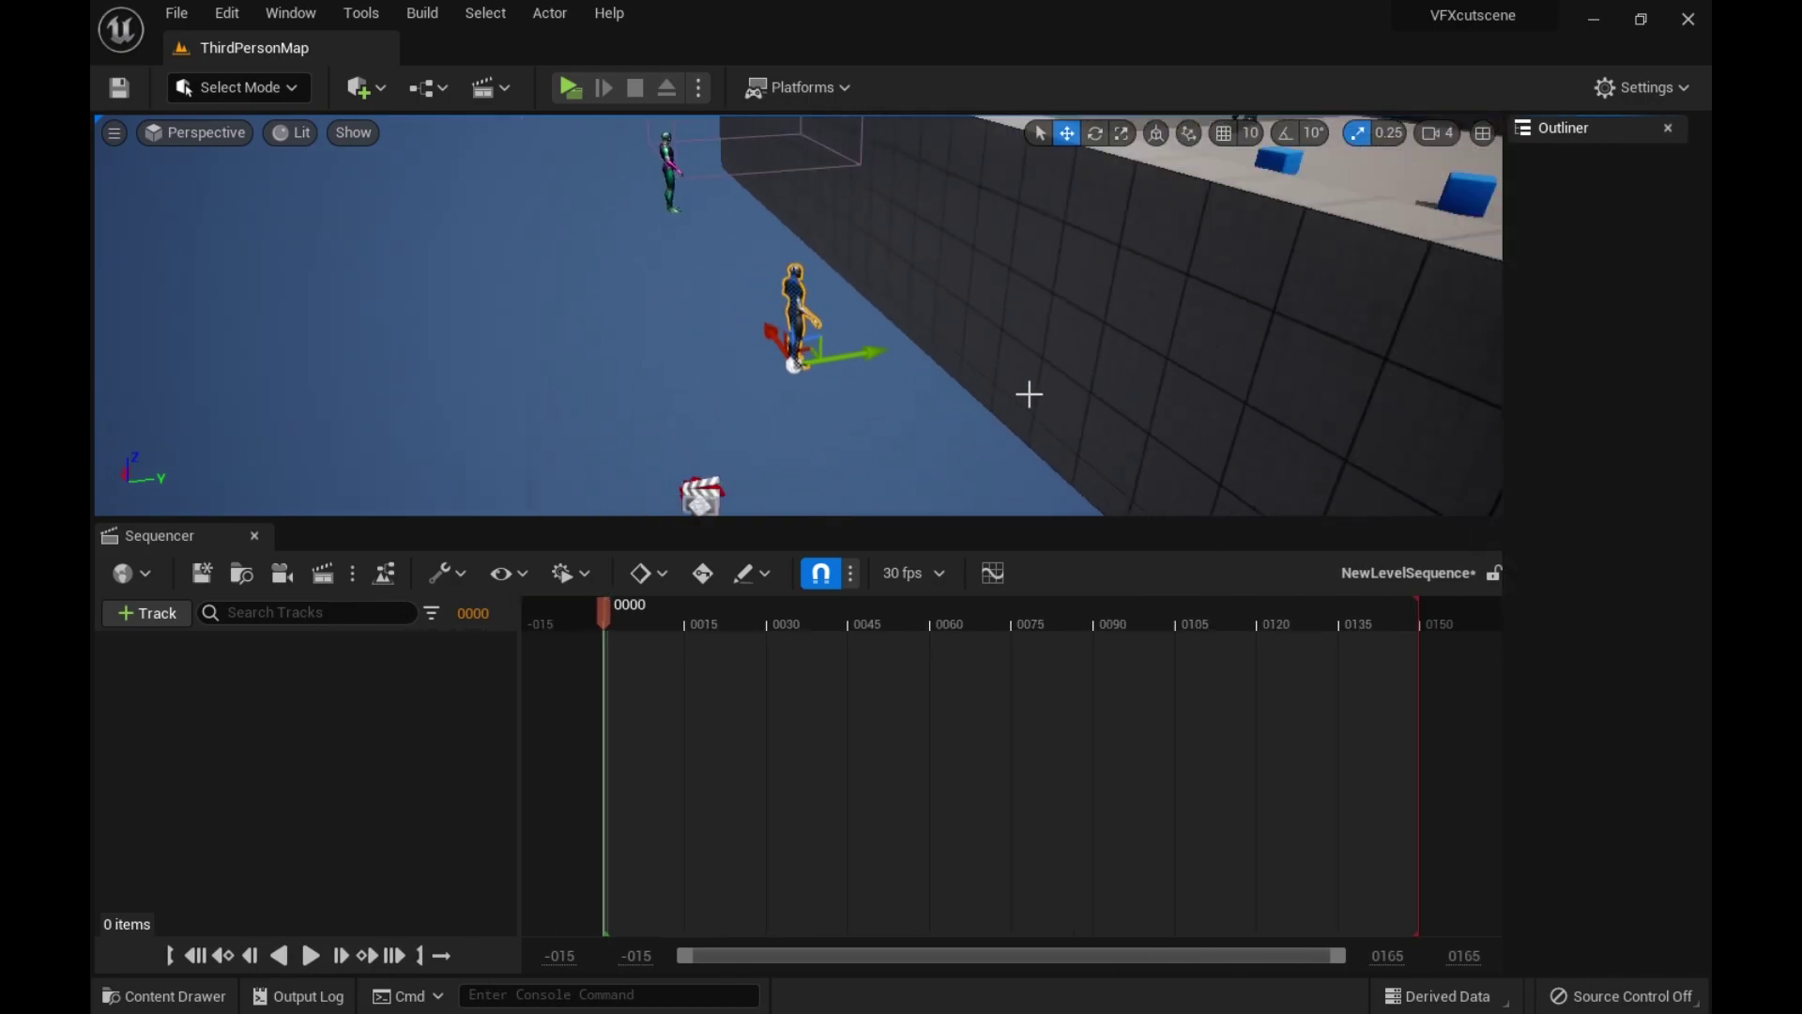
pyautogui.keyDown('alt'); pyautogui.moveTo(1030, 394); pyautogui.dragTo(817, 463); pyautogui.keyUp('alt')
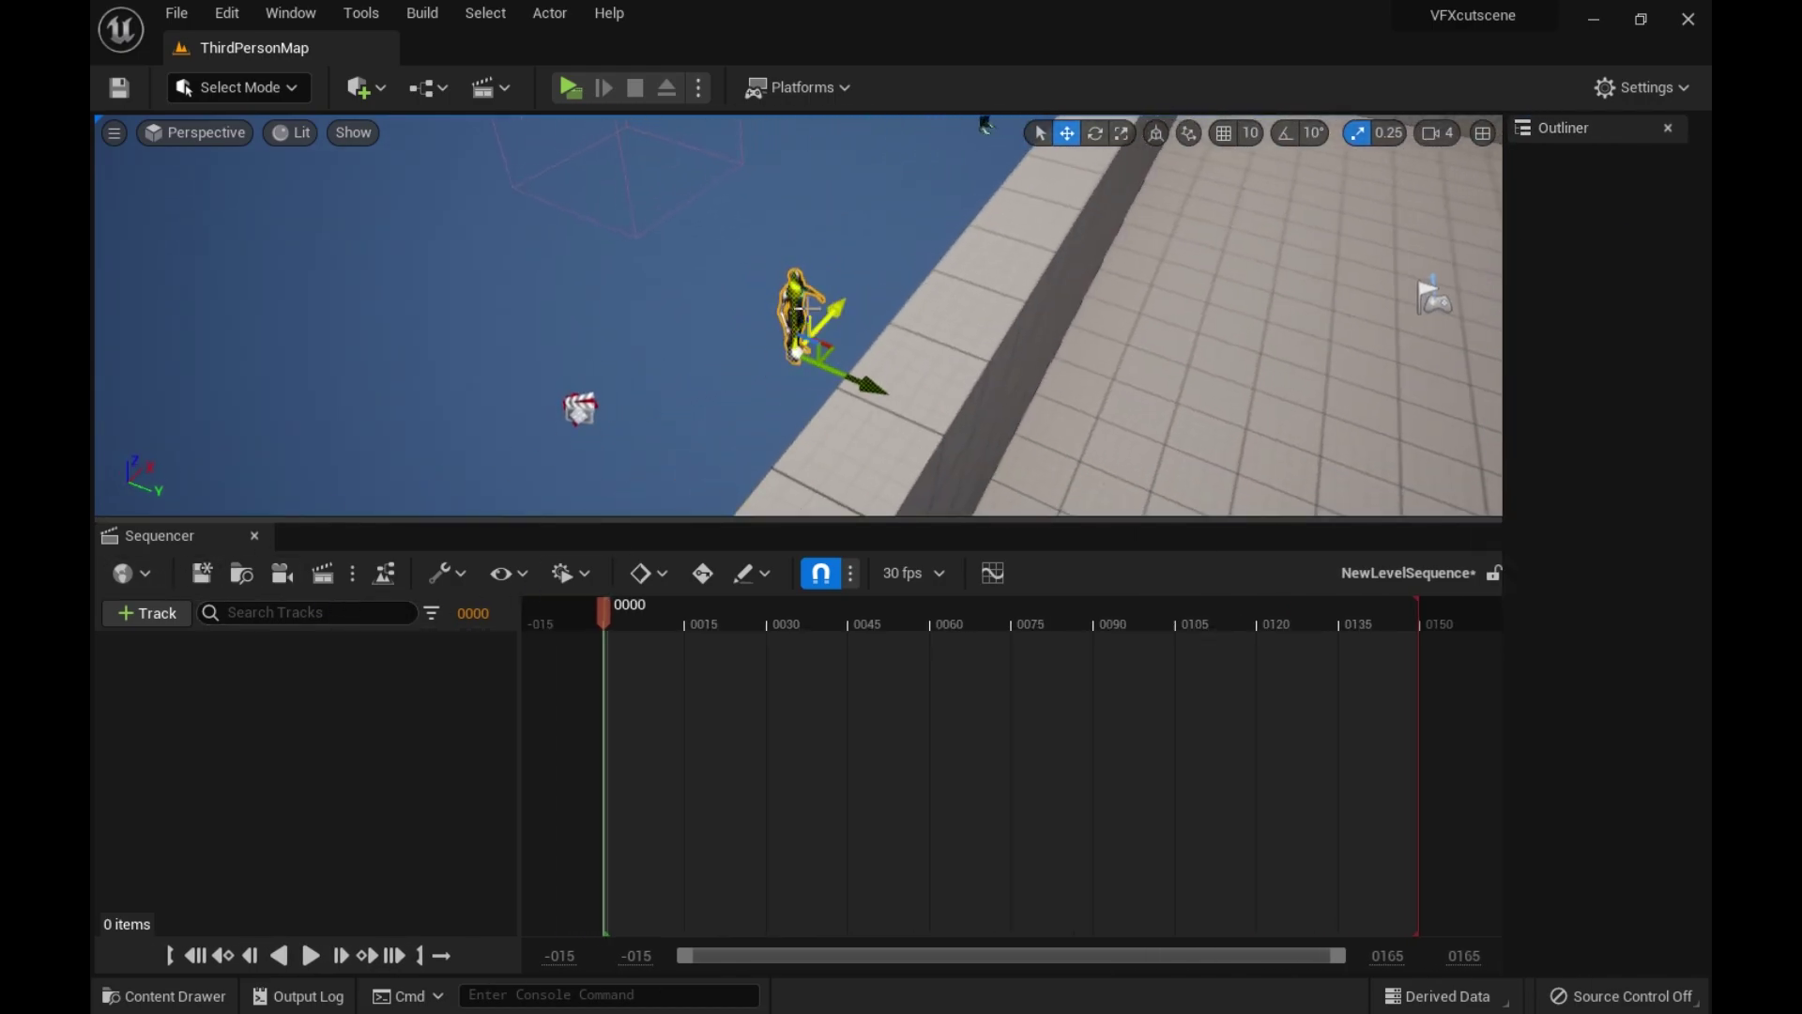
pyautogui.click(132, 615)
pyautogui.moveTo(215, 649)
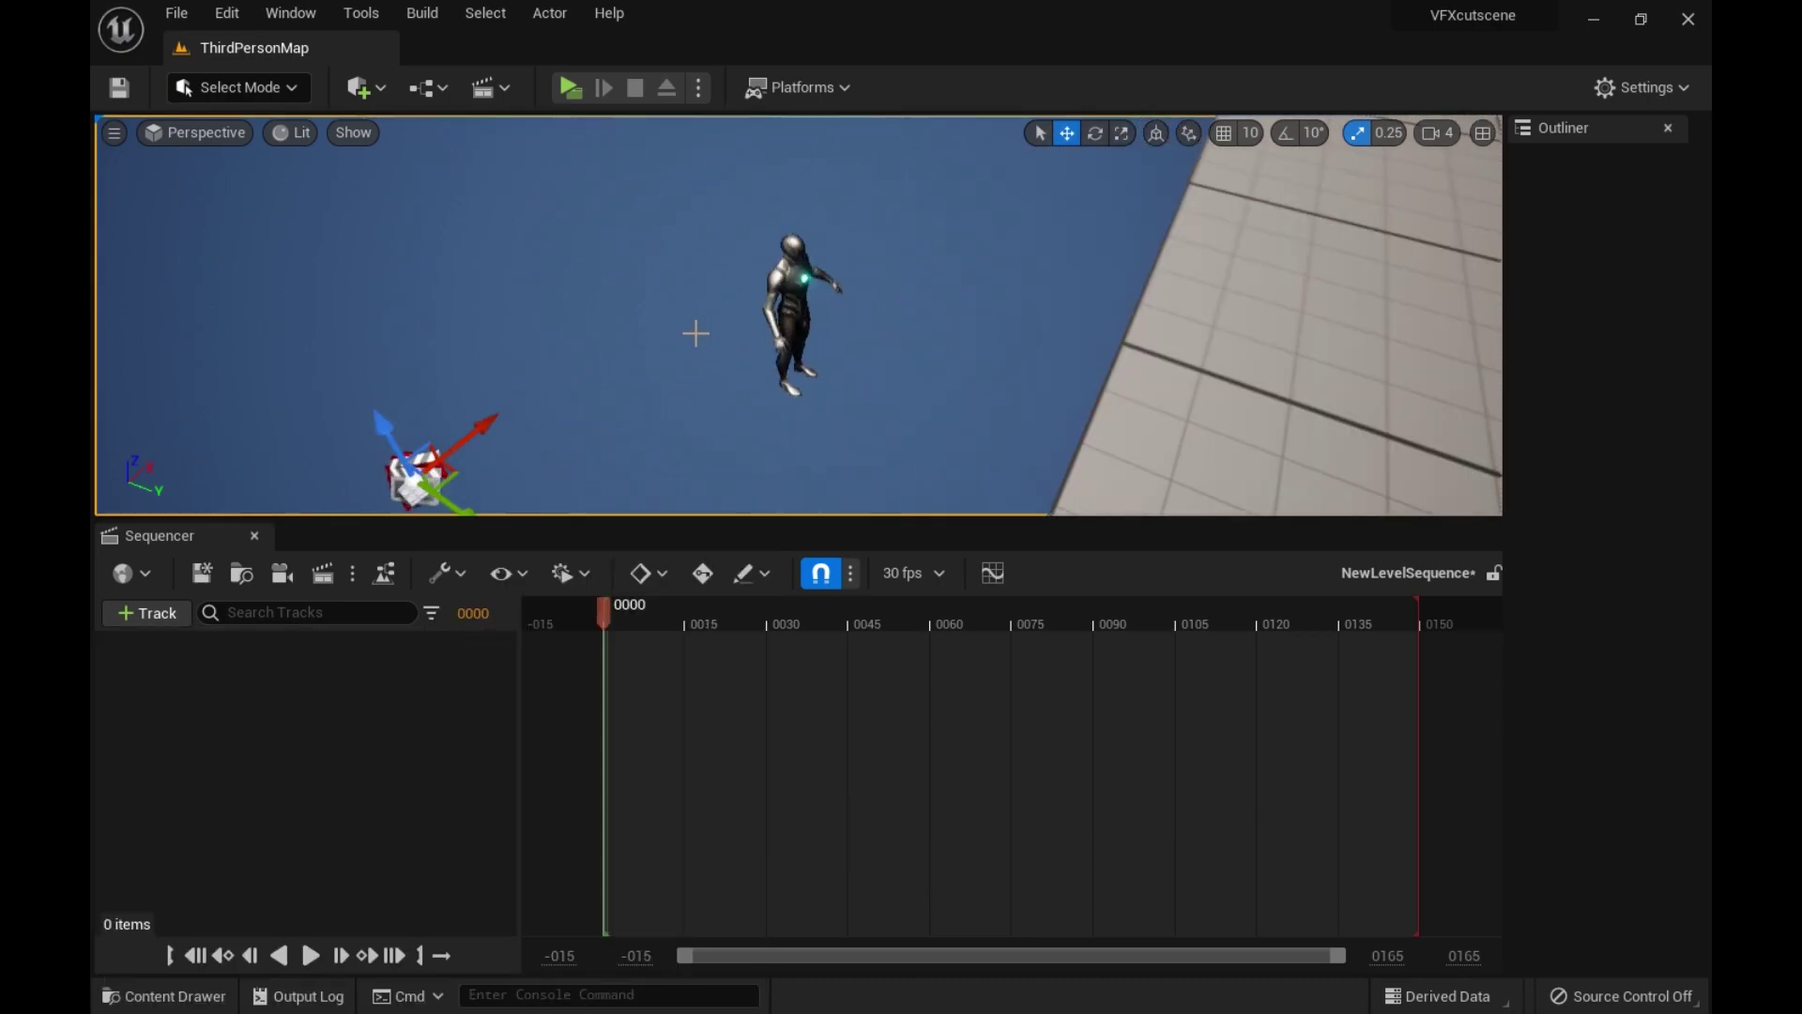
# - Add the silver mannequin, the Protagonist actor, to the new level sequence
pyautogui.click(793, 300)
pyautogui.moveTo(794, 300); pyautogui.dragTo(1009, 213, button='right')
pyautogui.click(944, 193)
pyautogui.scroll(-3, 755, 366)
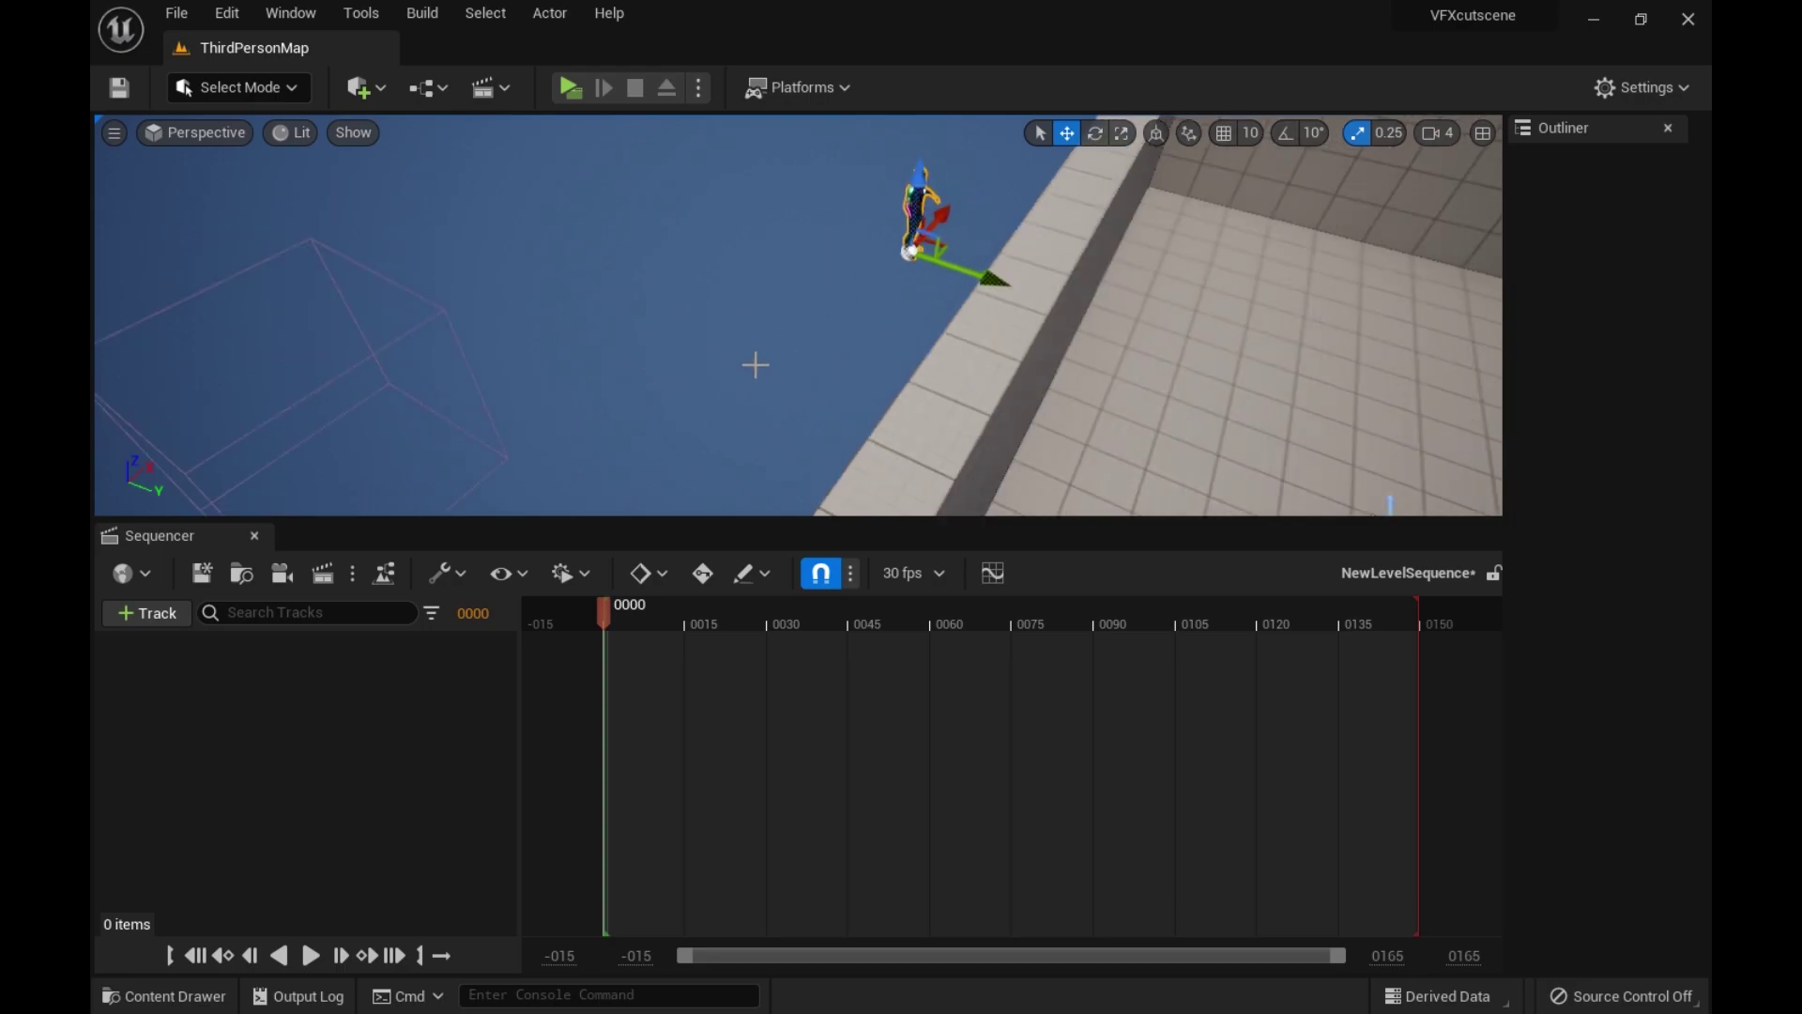
pyautogui.moveTo(632, 415); pyautogui.dragTo(563, 460, button='right')
pyautogui.moveTo(779, 374); pyautogui.dragTo(779, 374, button='right')
pyautogui.click(779, 374)
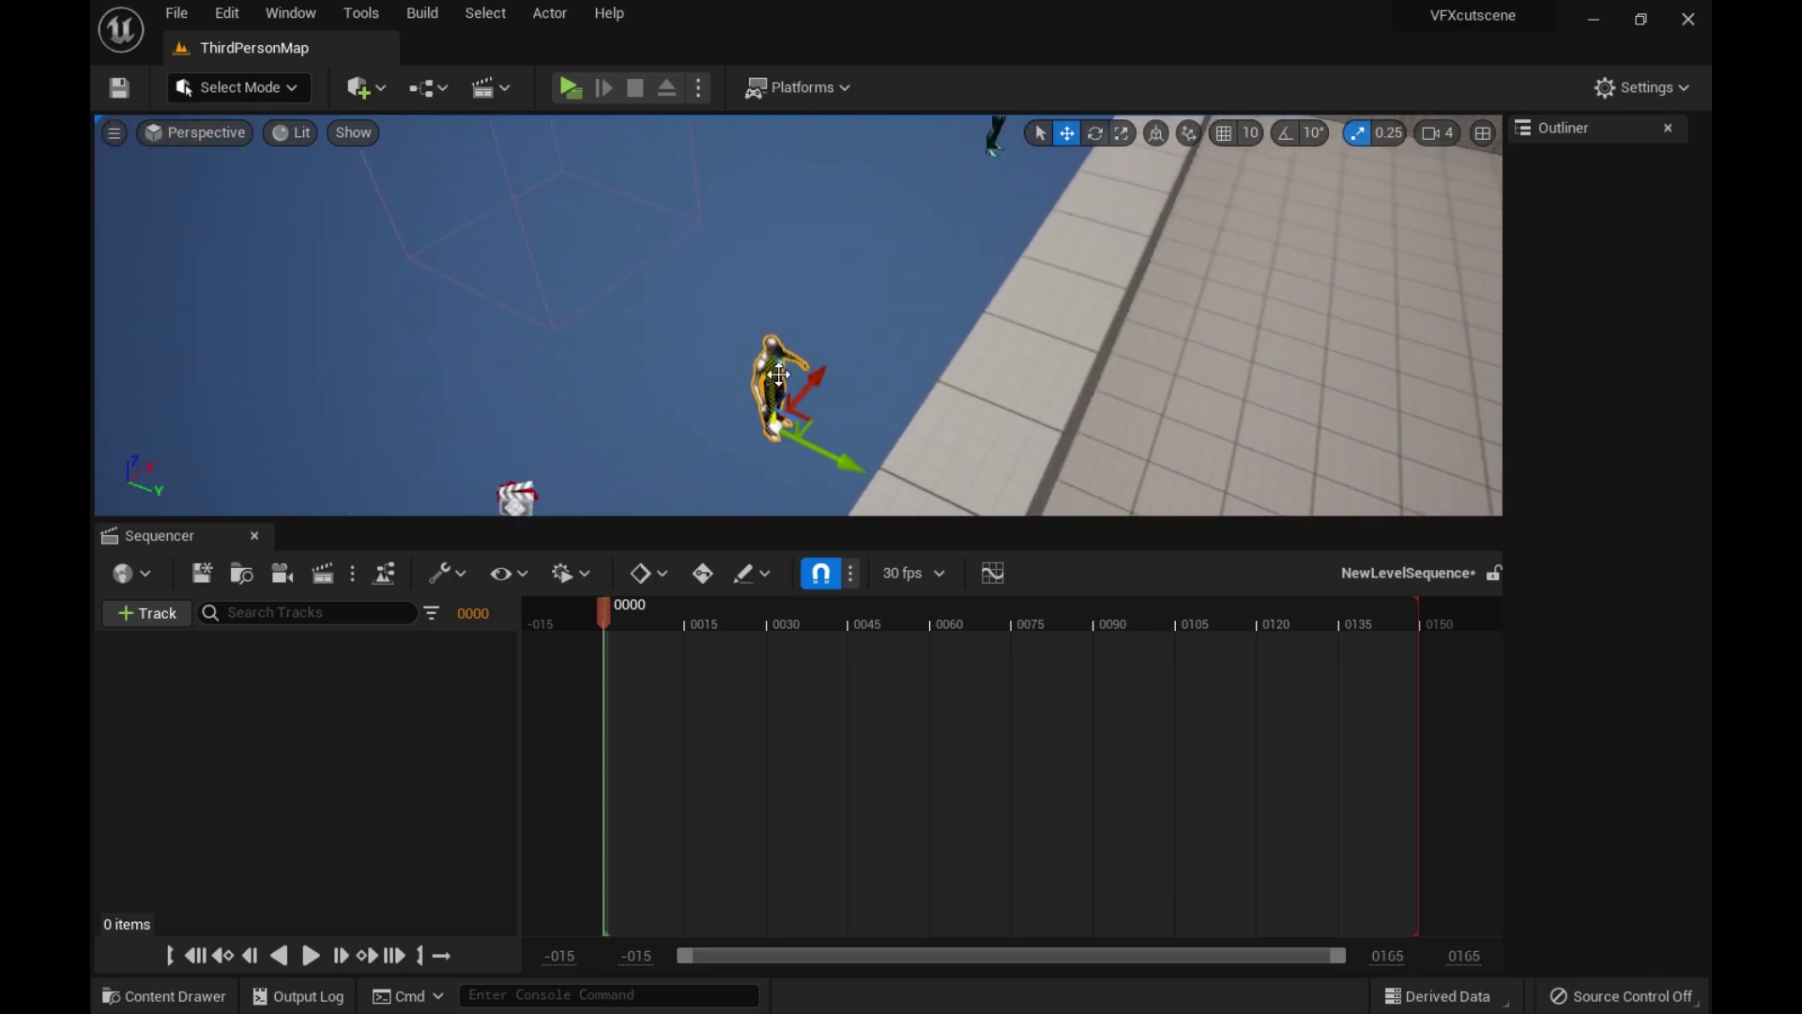
pyautogui.click(150, 616)
pyautogui.moveTo(186, 647)
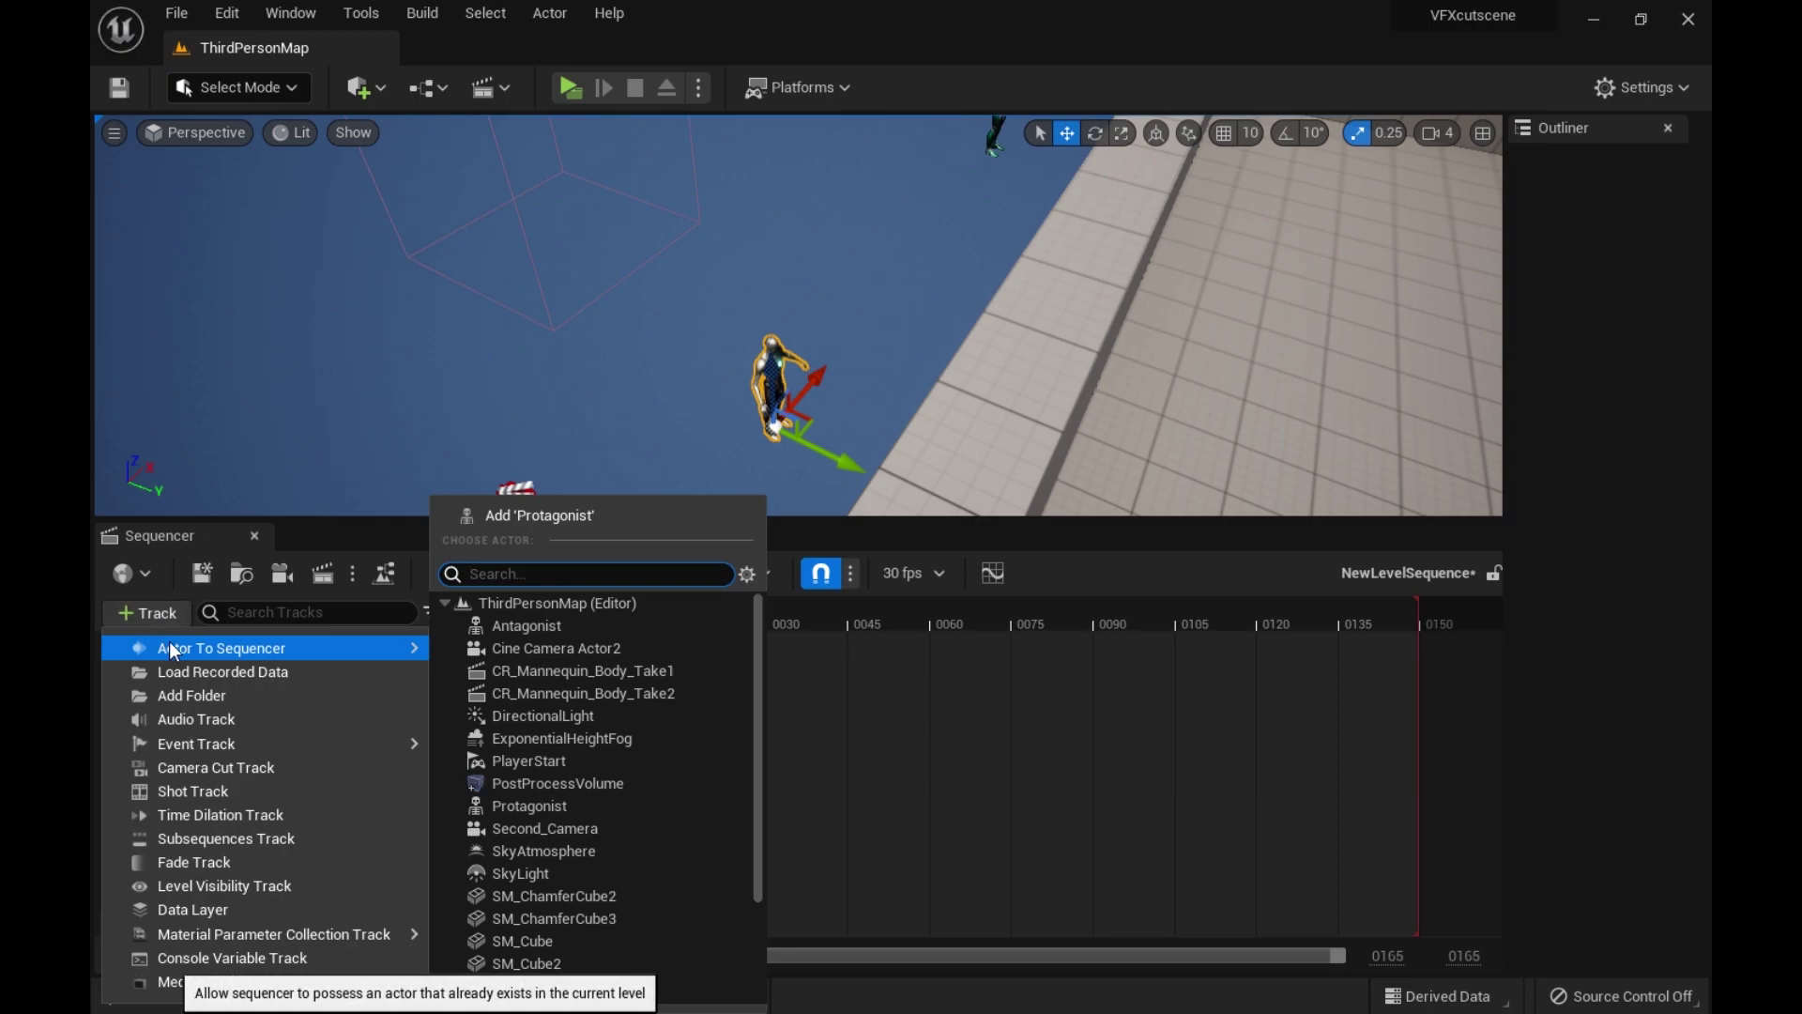
pyautogui.click(555, 807)
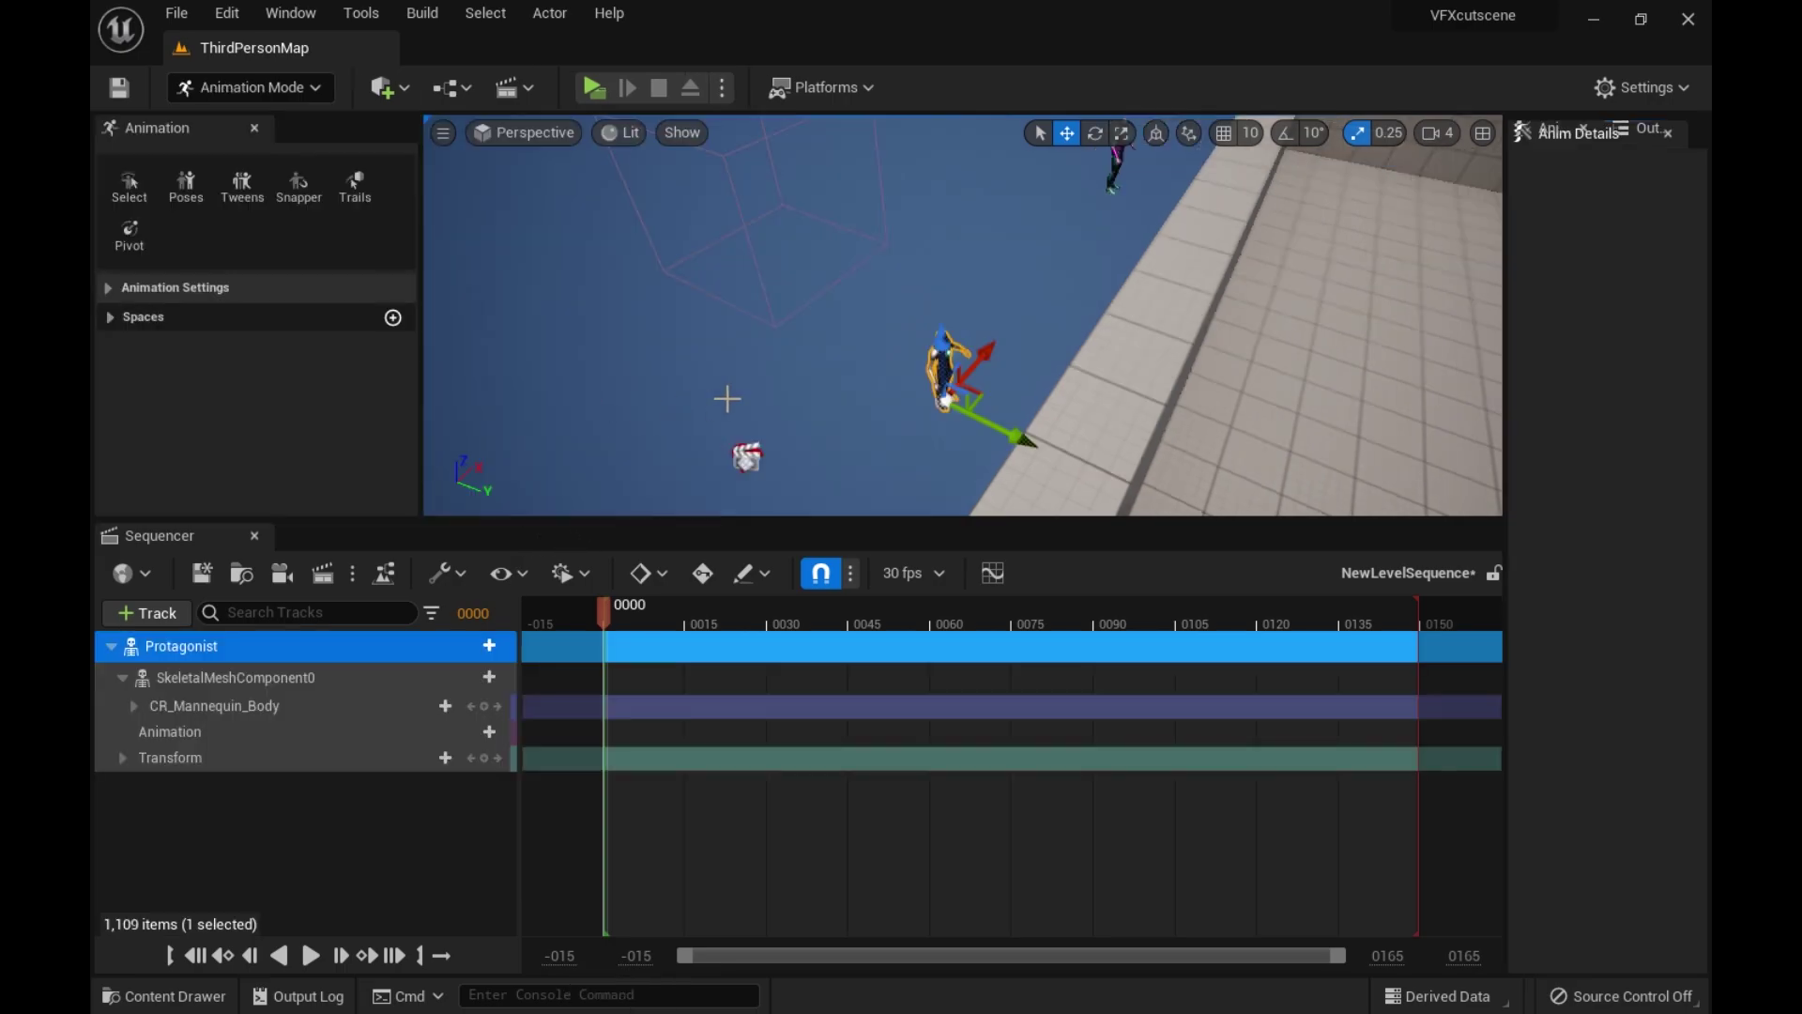
# - Examine the control rig handles on the Protagonist's body up close
pyautogui.keyDown('alt'); pyautogui.moveTo(726, 398); pyautogui.dragTo(788, 470); pyautogui.keyUp('alt')
pyautogui.click(789, 378)
pyautogui.scroll(5, 788, 379)
pyautogui.scroll(5, 789, 470)
pyautogui.moveTo(815, 476); pyautogui.dragTo(798, 413, button='middle')
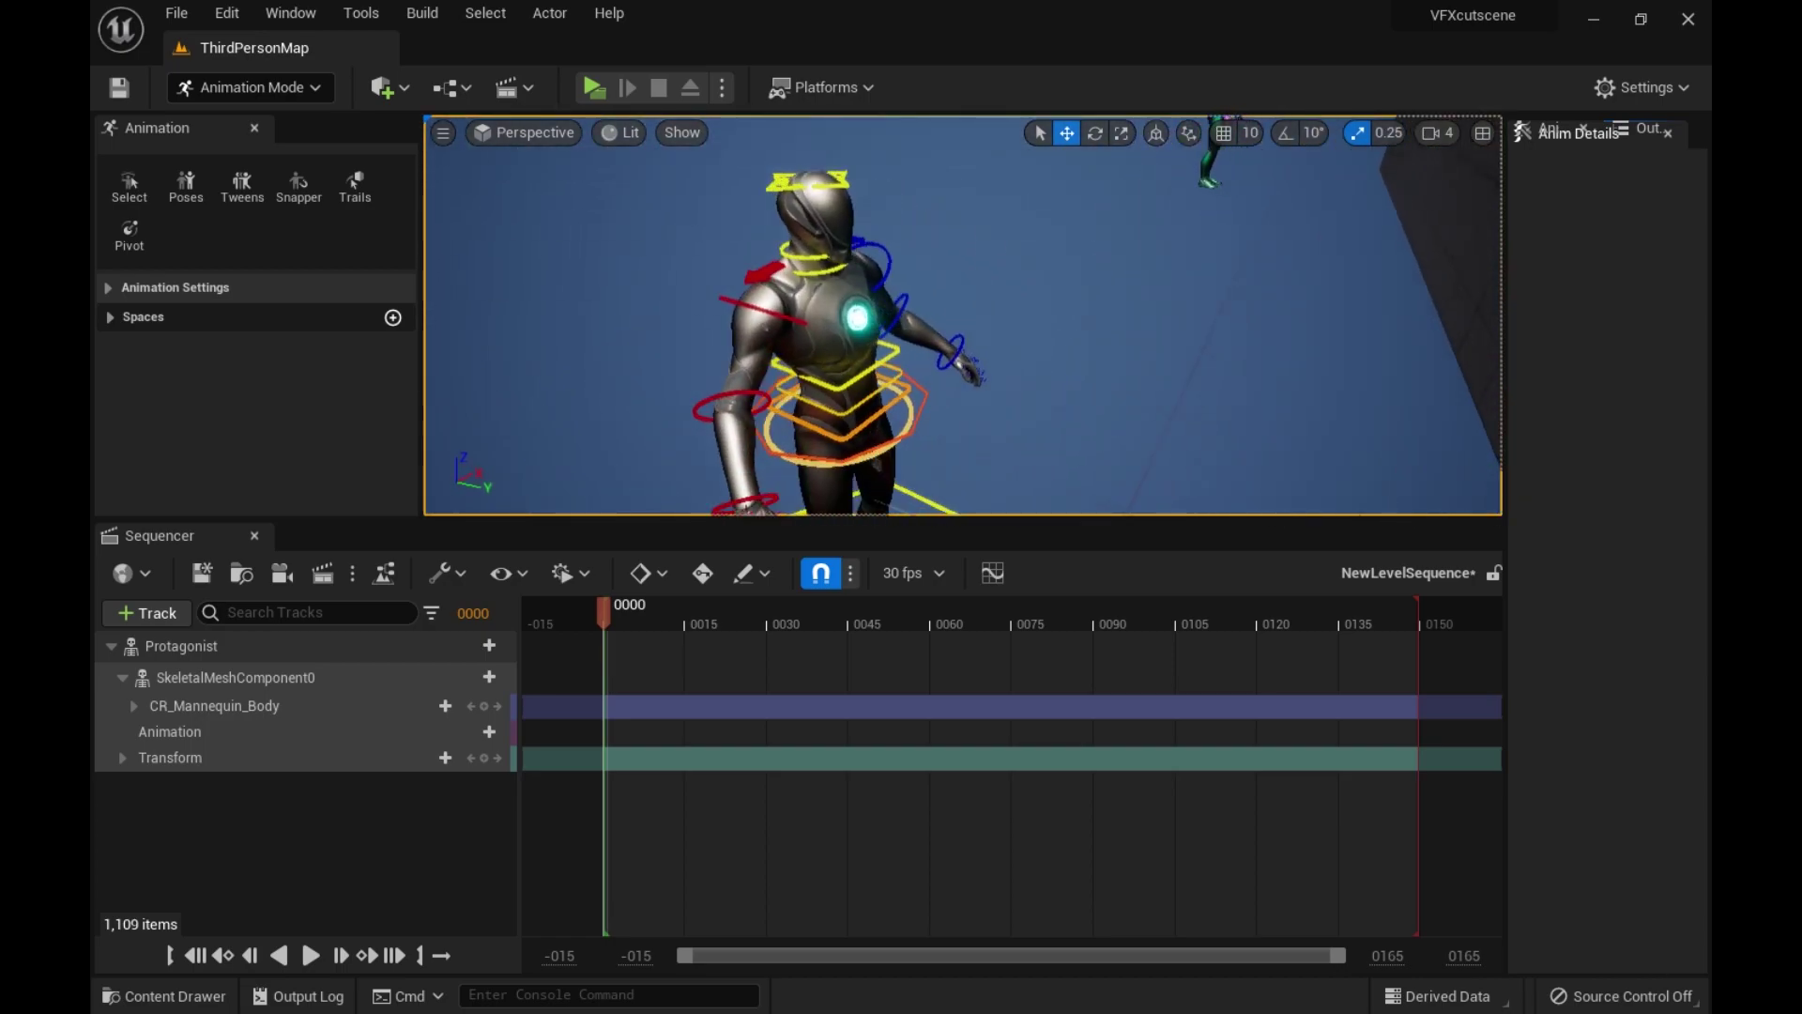
# - Select the Protagonist track and examine its skeletal mesh component, control rig, animation and transform tracks
pyautogui.click(181, 646)
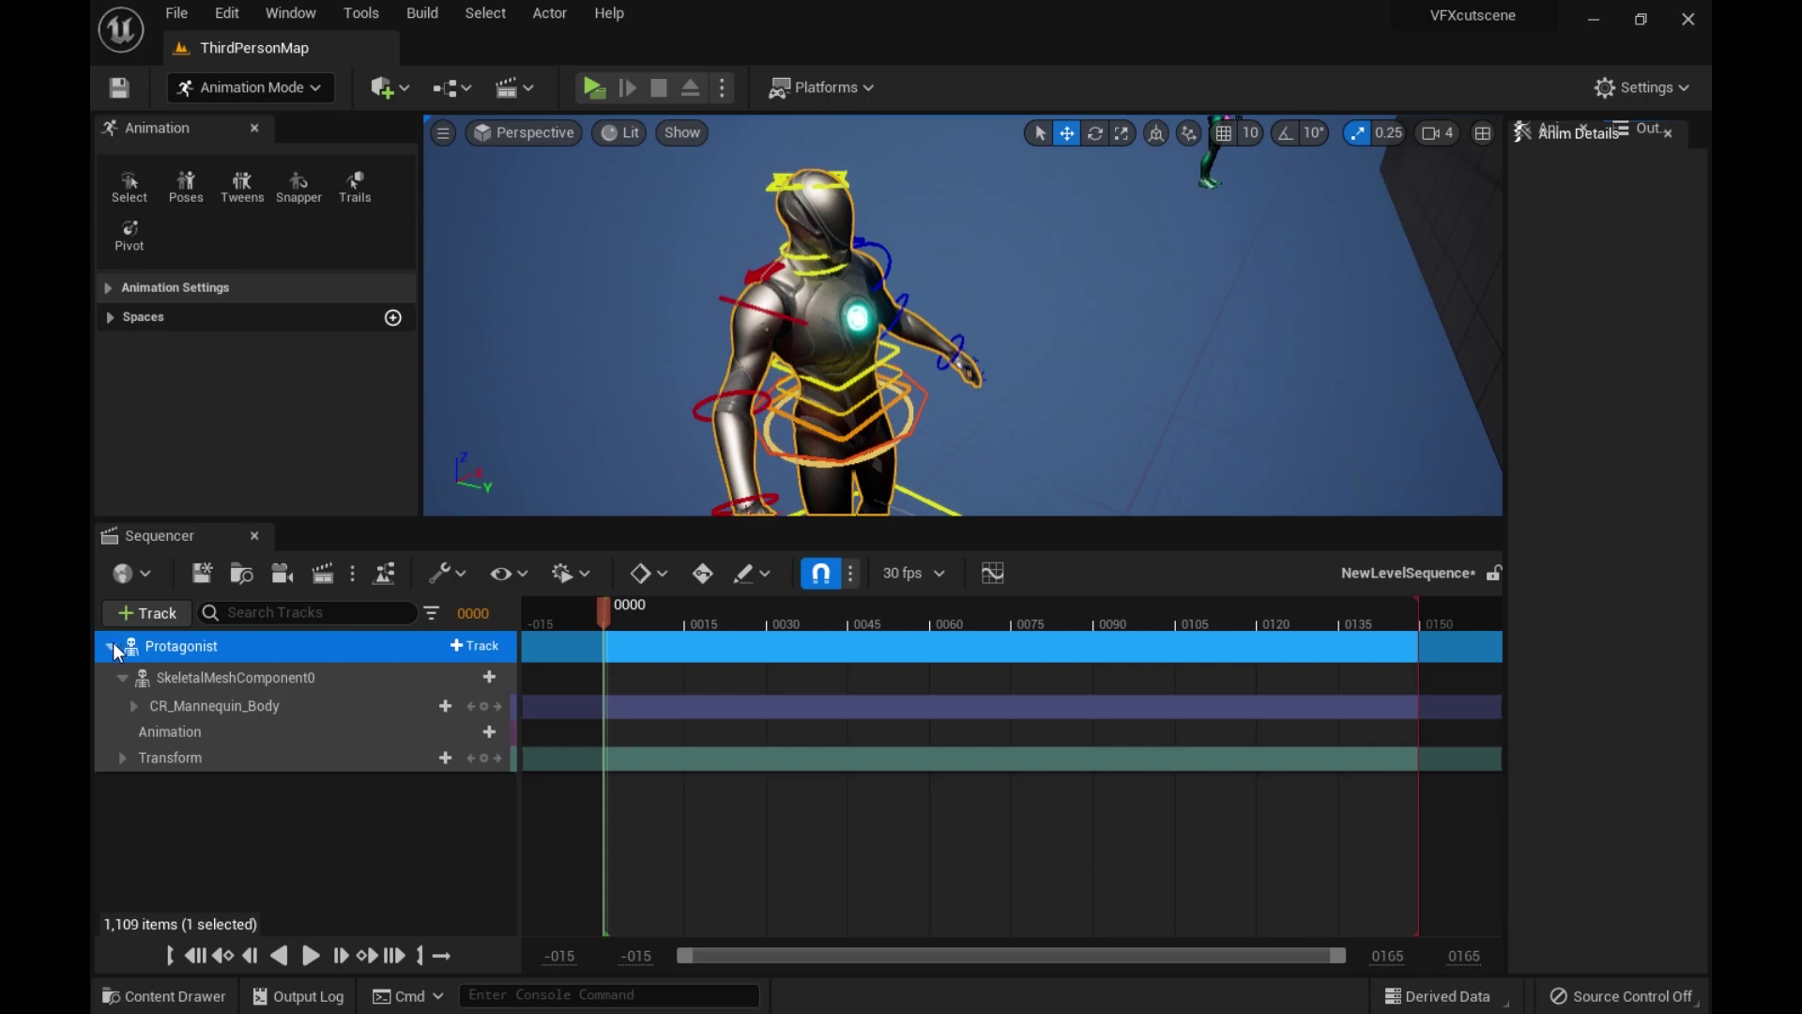
pyautogui.scroll(-5, 724, 366)
pyautogui.scroll(3, 797, 413)
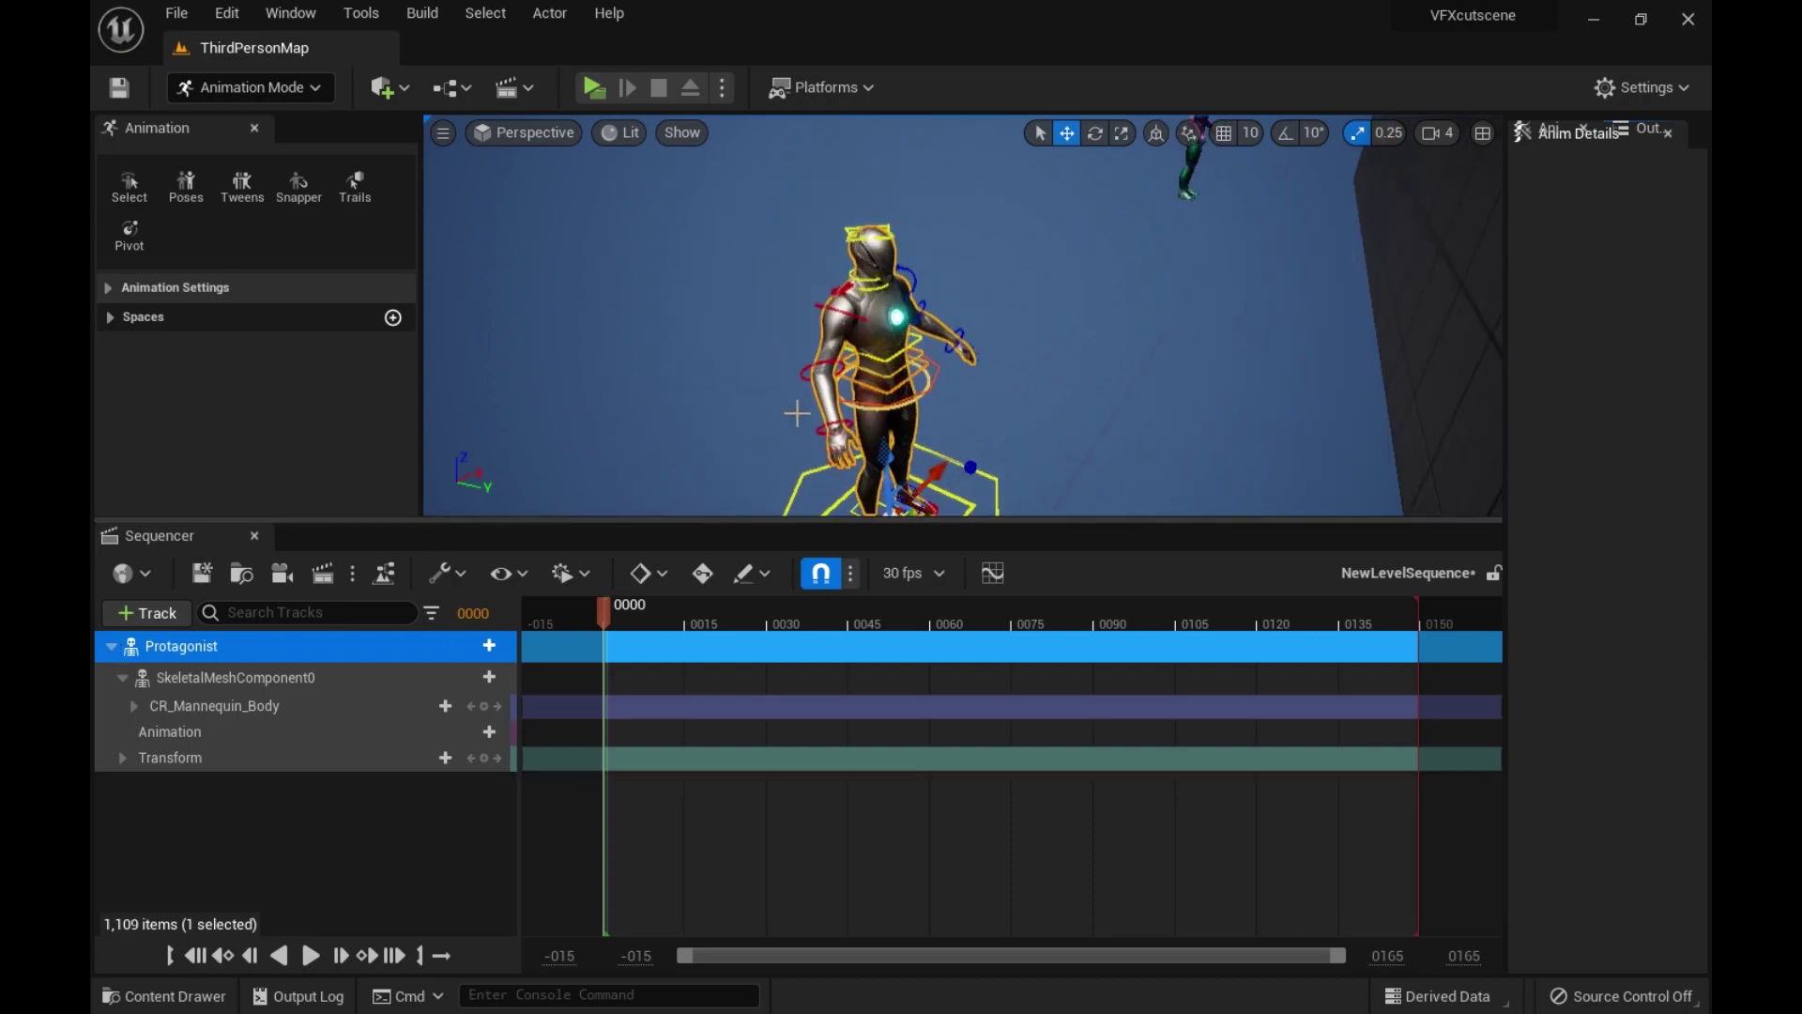
pyautogui.click(121, 676)
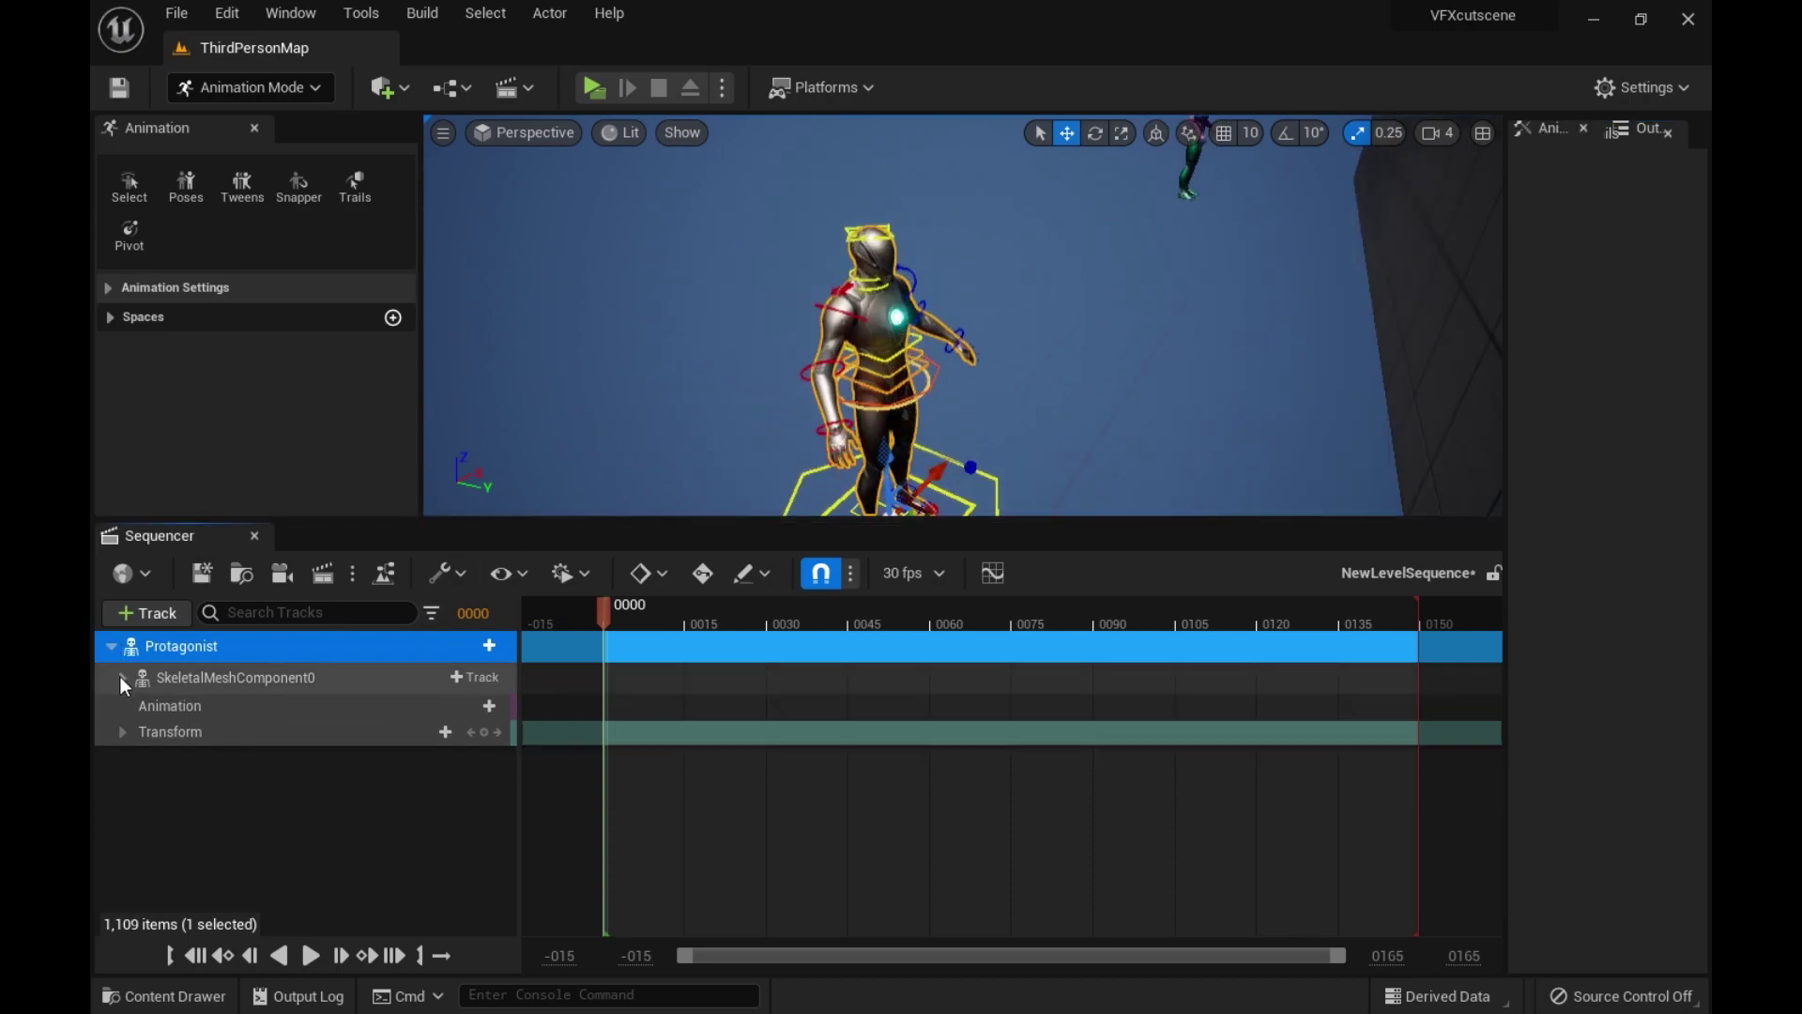
pyautogui.click(120, 675)
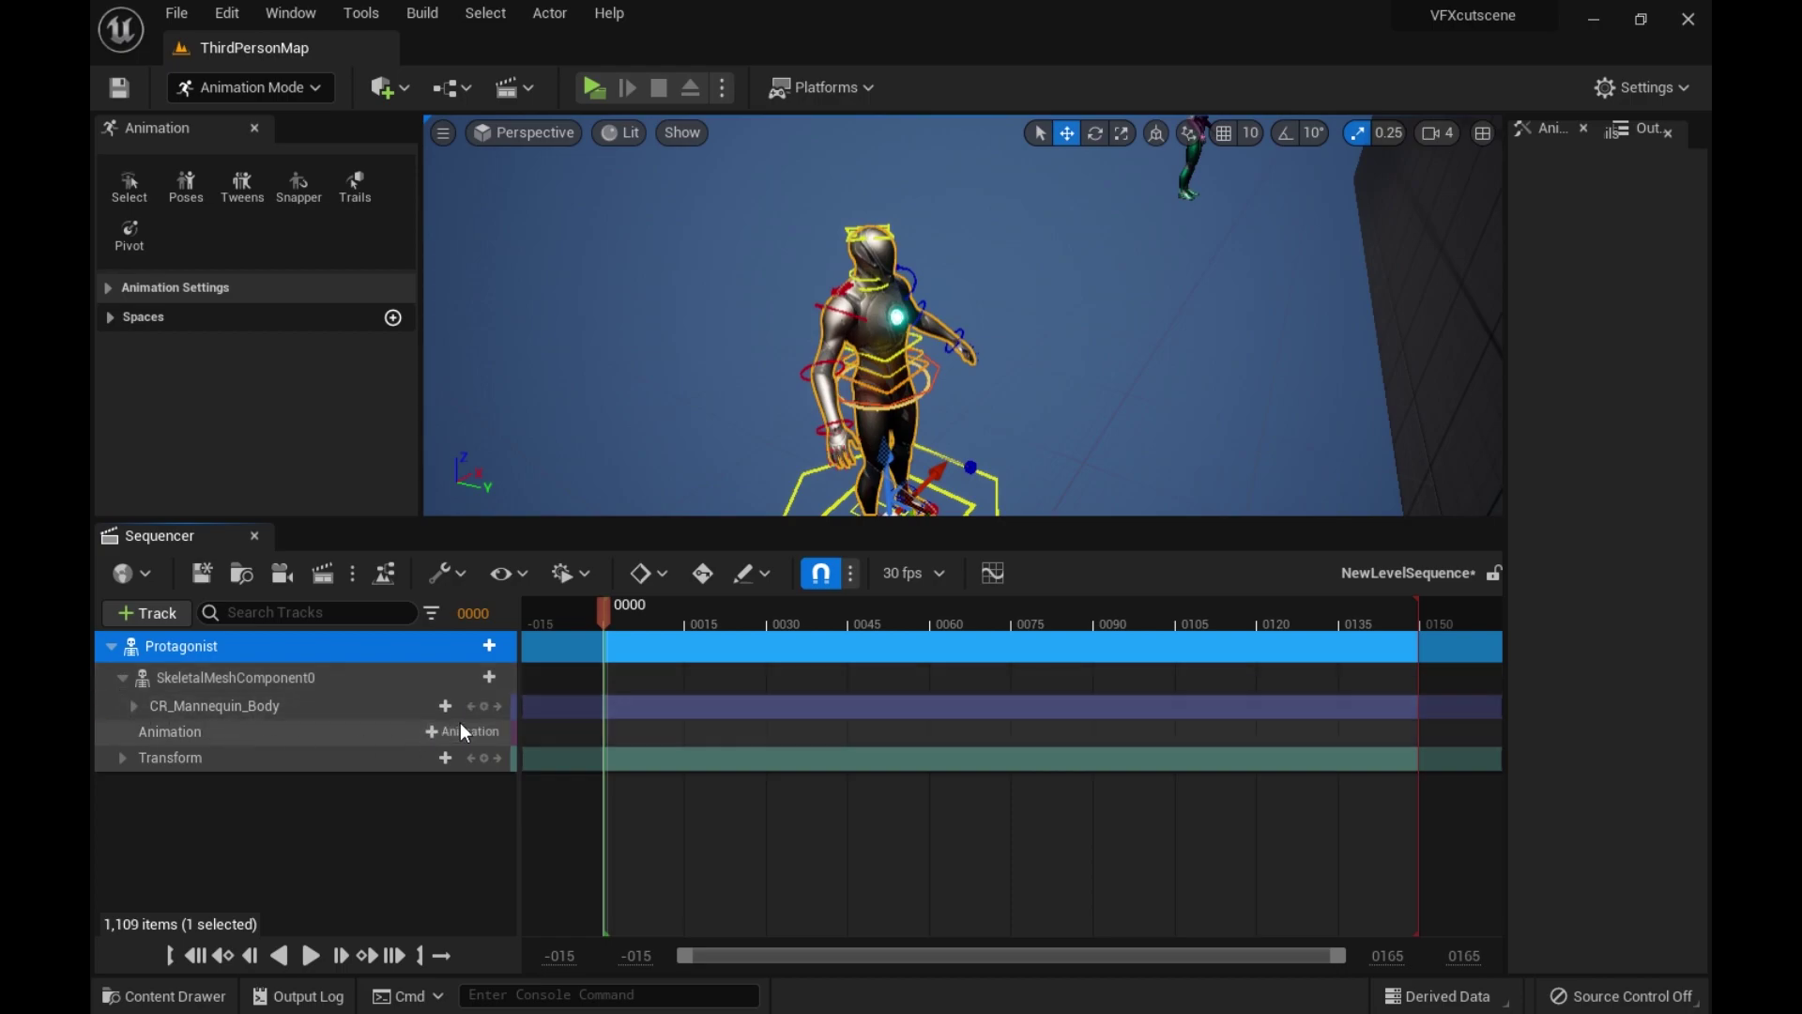
pyautogui.scroll(-3, 848, 325)
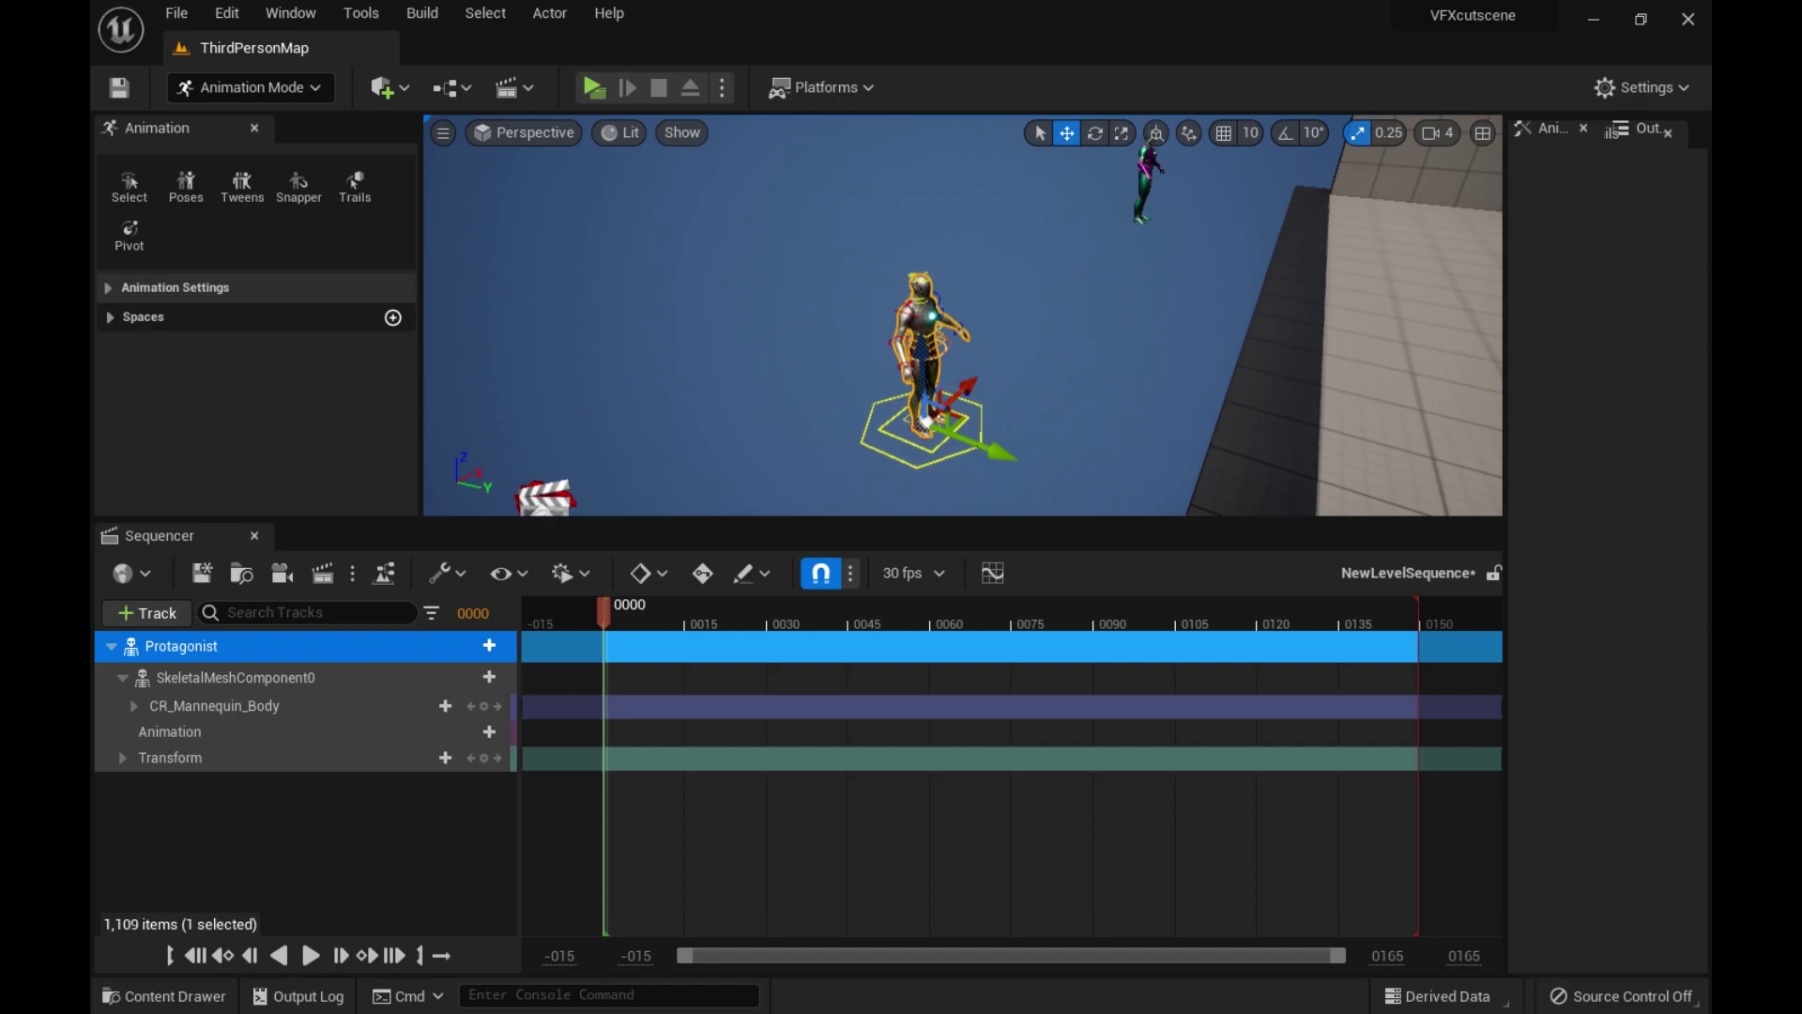
# - Move the Protagonist's global control across the level so the character stands on the floor inside the wall
pyautogui.click(924, 422)
pyautogui.moveTo(990, 453); pyautogui.dragTo(1581, 553)
pyautogui.moveTo(1190, 302)
pyautogui.mouseDown(button='right')
pyautogui.moveTo(1220, 305)
pyautogui.moveTo(1207, 333)
pyautogui.mouseUp(button='right')
pyautogui.moveTo(1098, 310); pyautogui.dragTo(1093, 357, button='right')
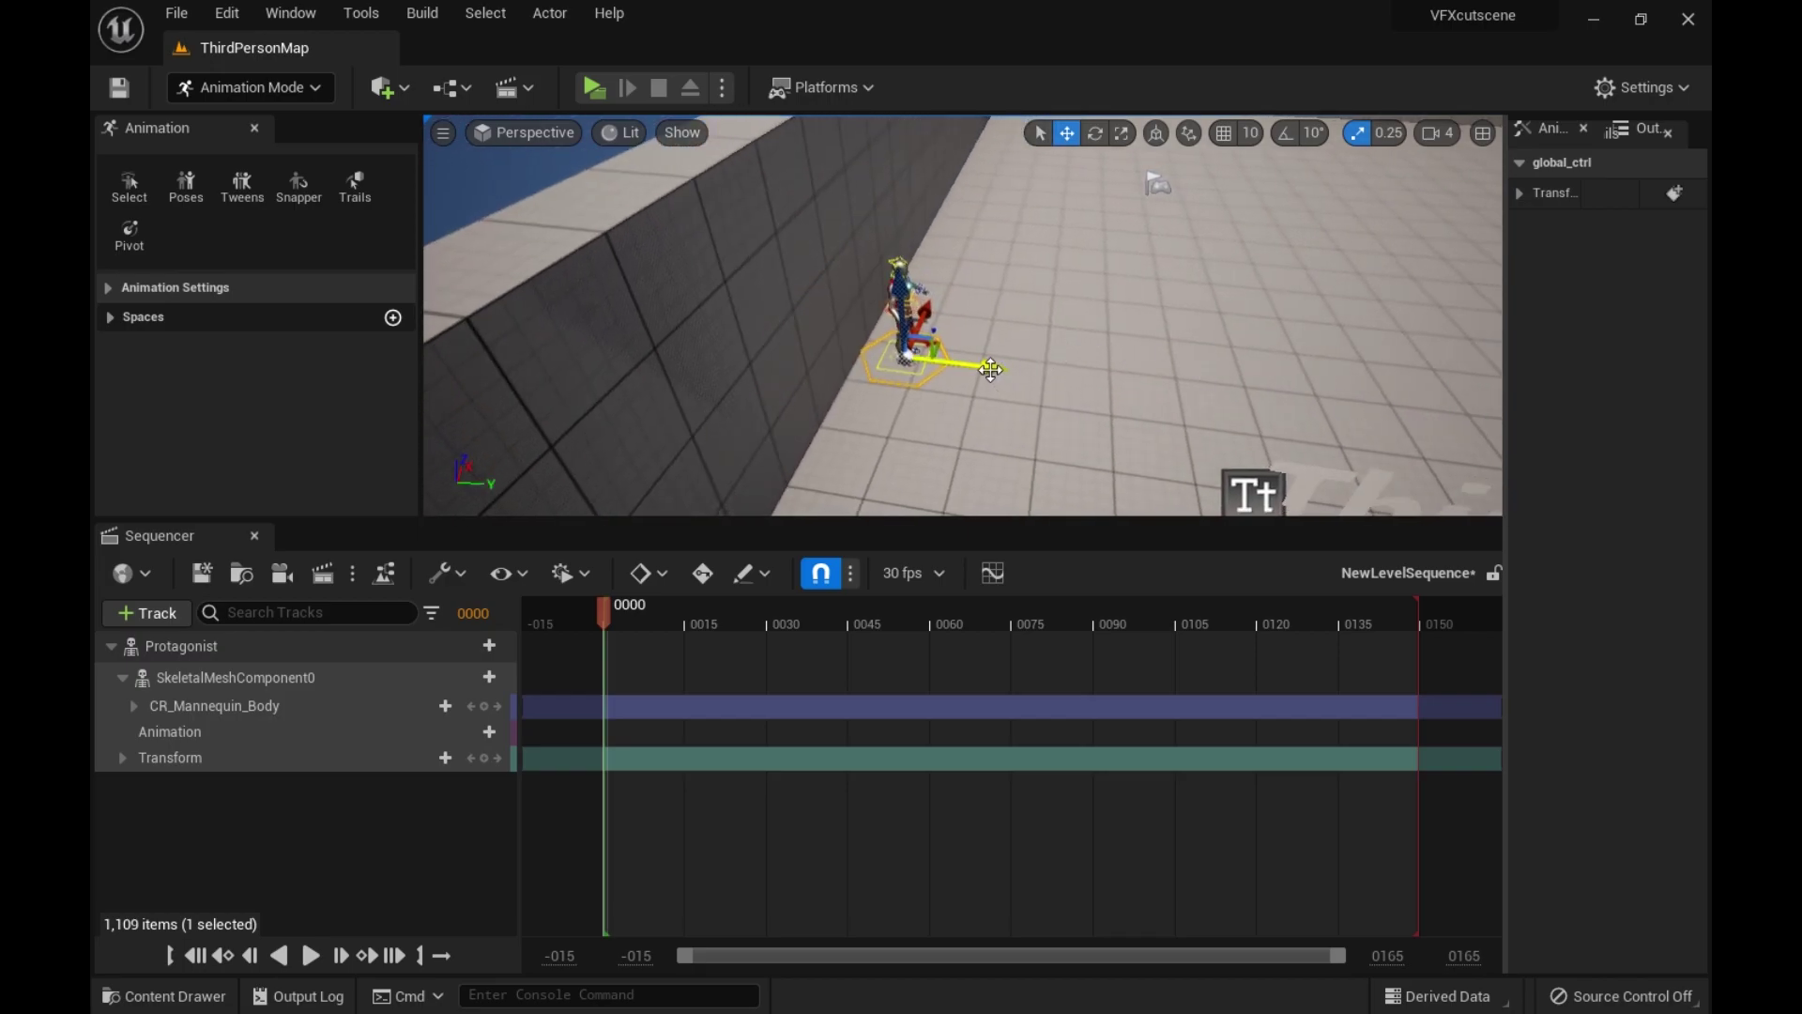
pyautogui.moveTo(990, 370); pyautogui.dragTo(1344, 410)
pyautogui.moveTo(1262, 452); pyautogui.dragTo(1042, 390, button='right')
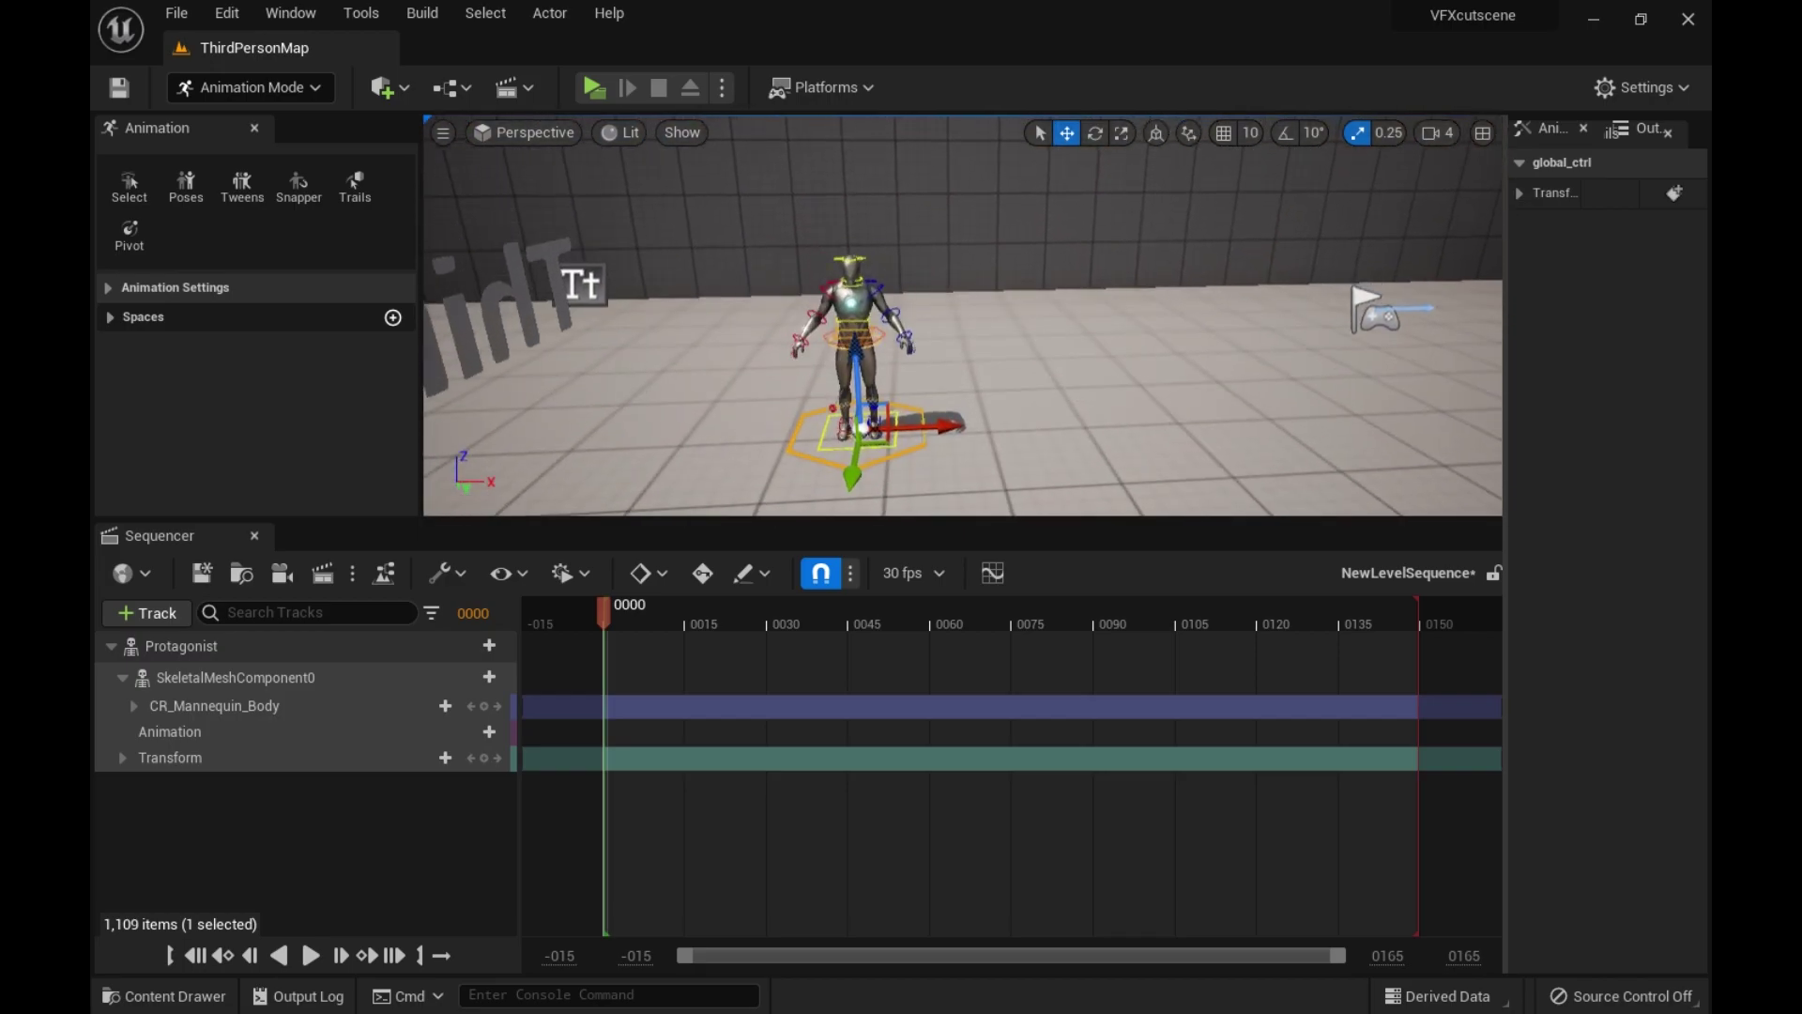
# - Add the MM_Walk_Fwd animation to the Protagonist's Animation track at frame 0
pyautogui.click(454, 731)
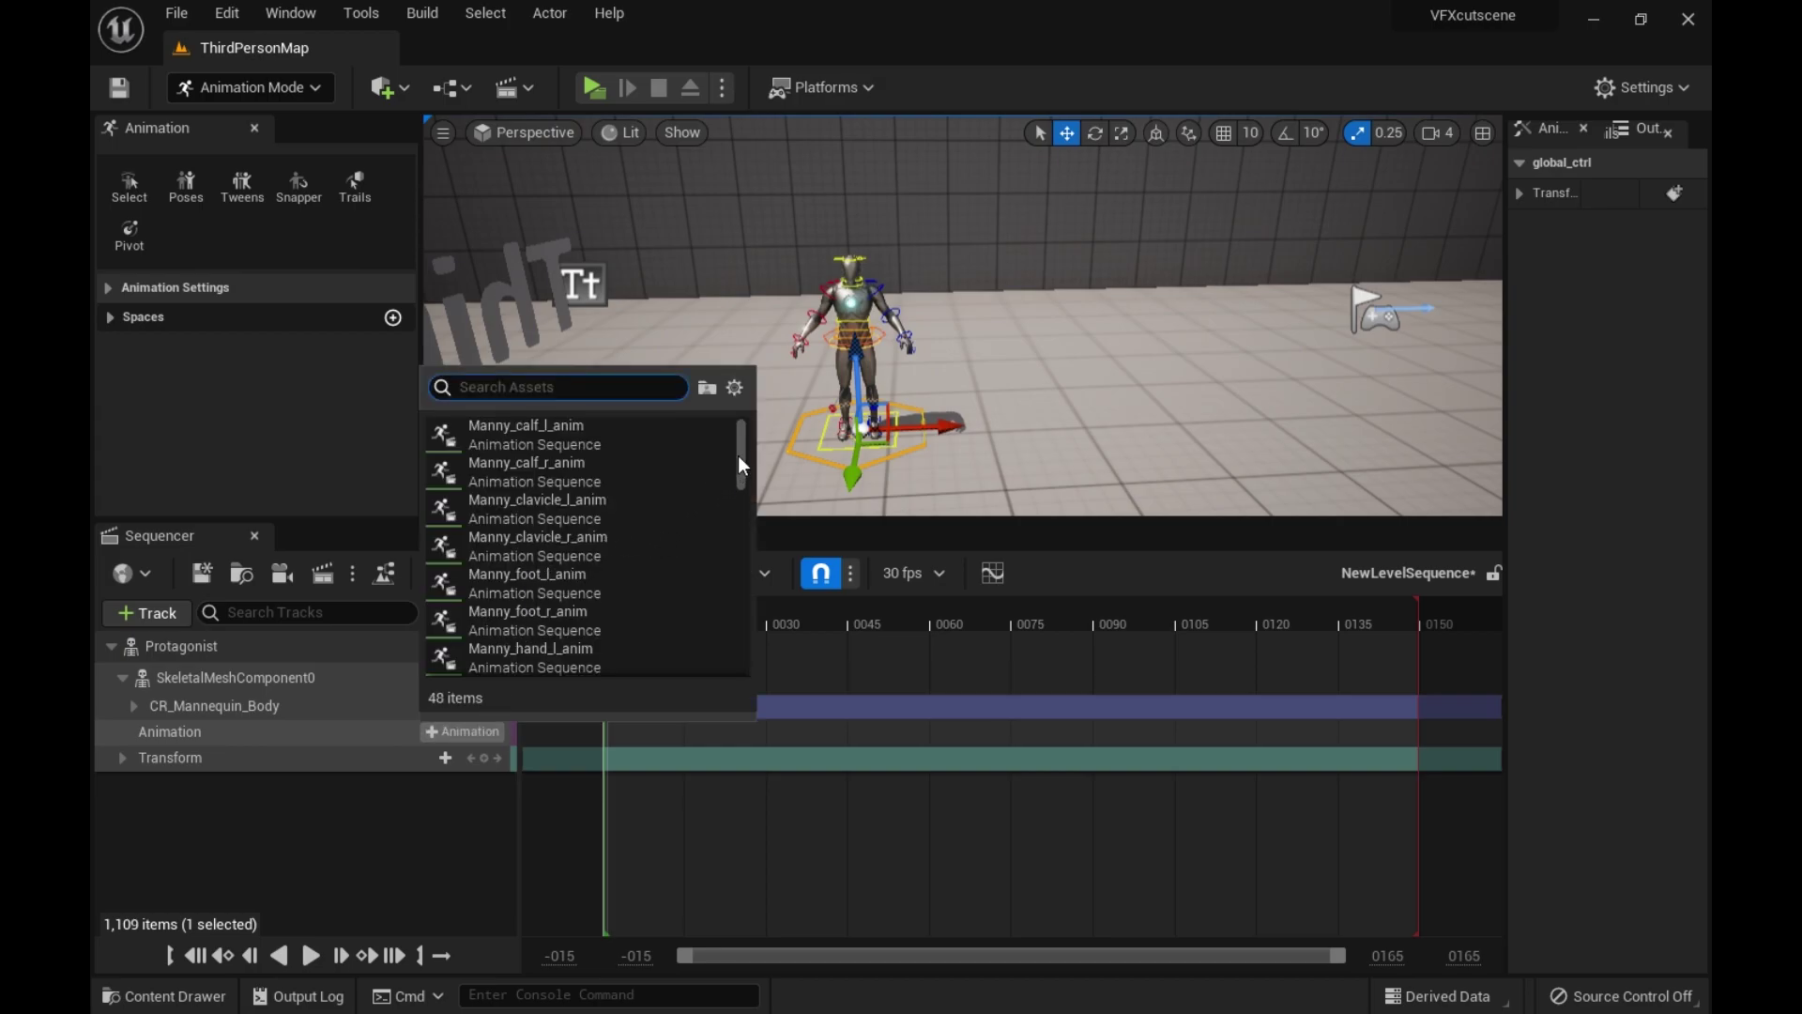
pyautogui.moveTo(744, 465); pyautogui.dragTo(735, 660)
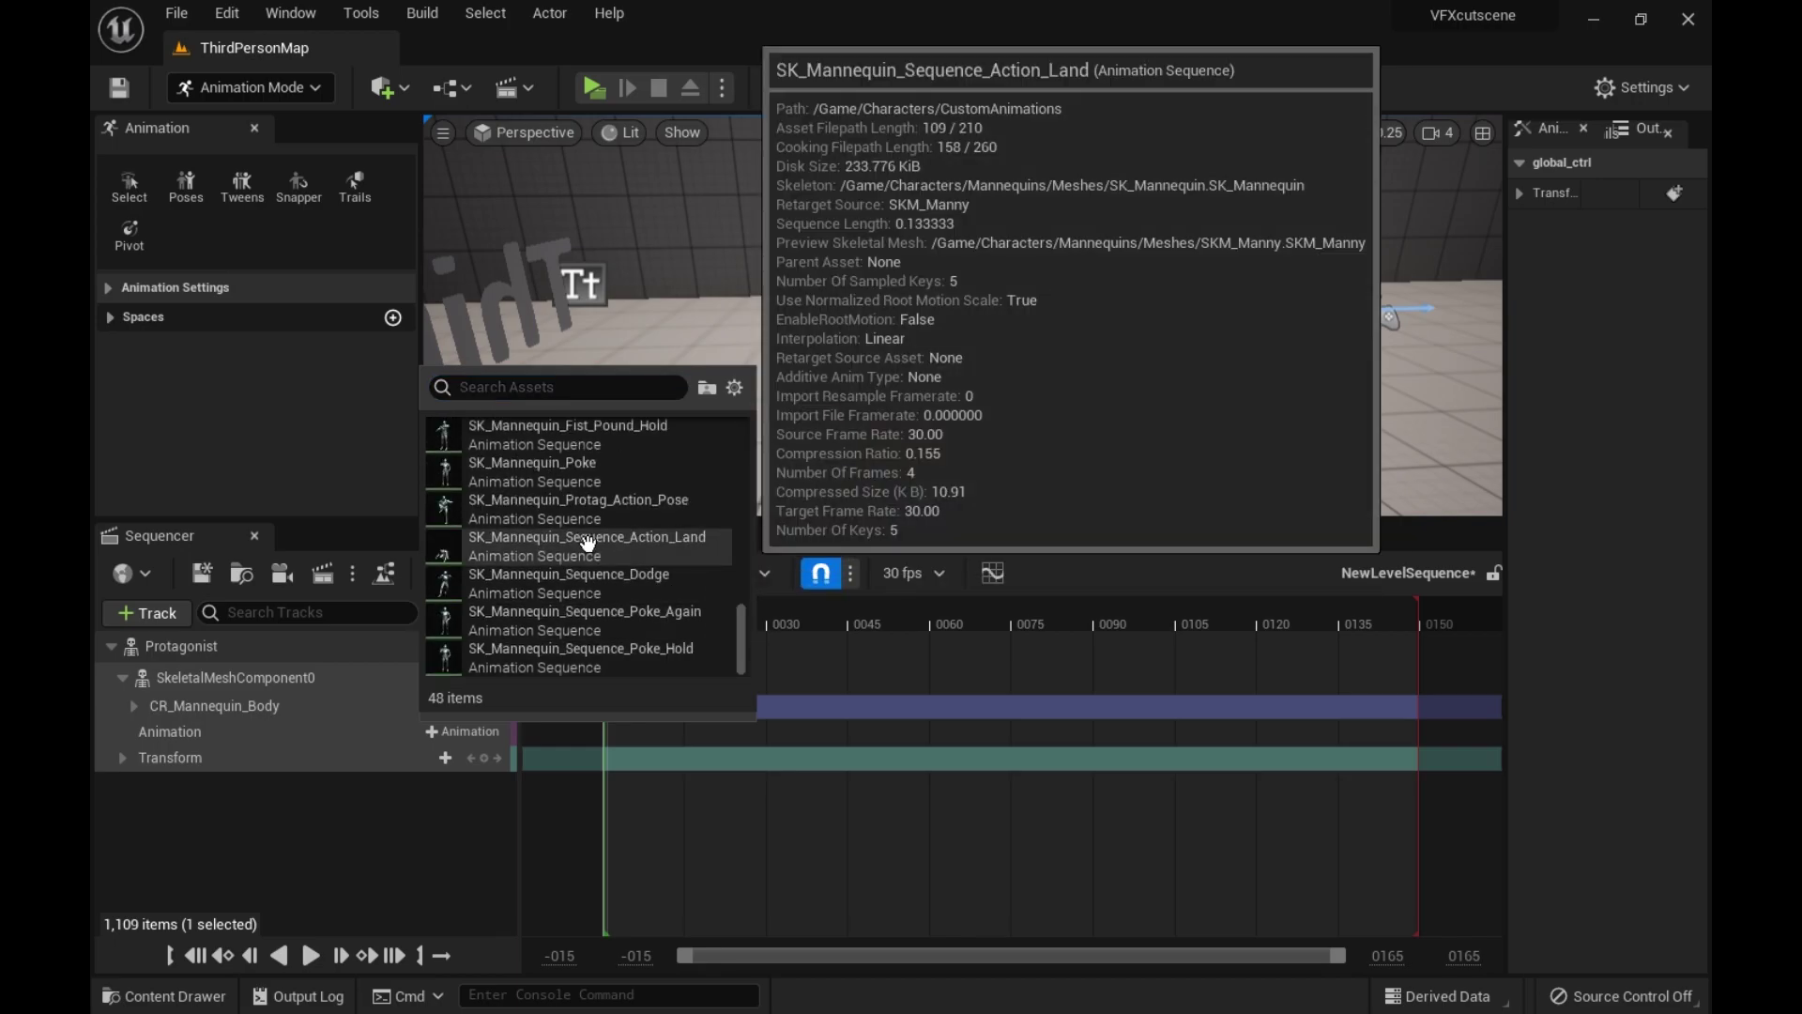
pyautogui.scroll(1, 571, 469)
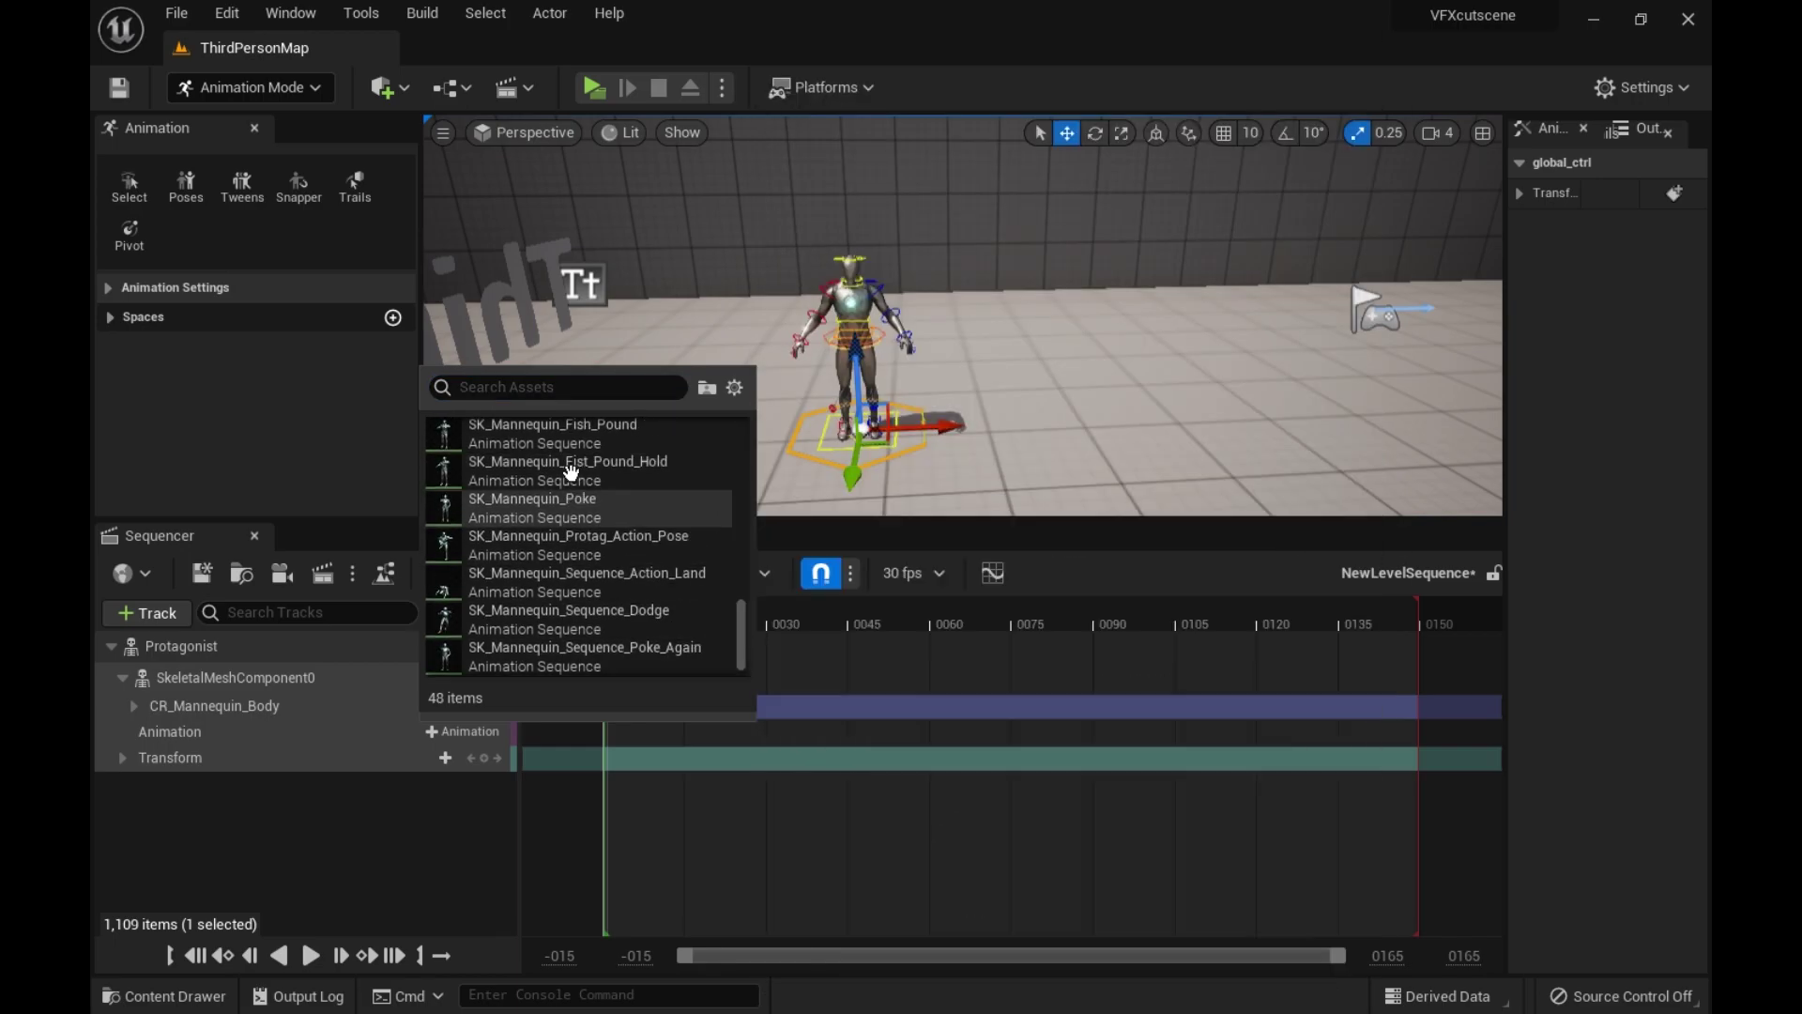
pyautogui.scroll(-1, 580, 457)
pyautogui.scroll(4, 579, 456)
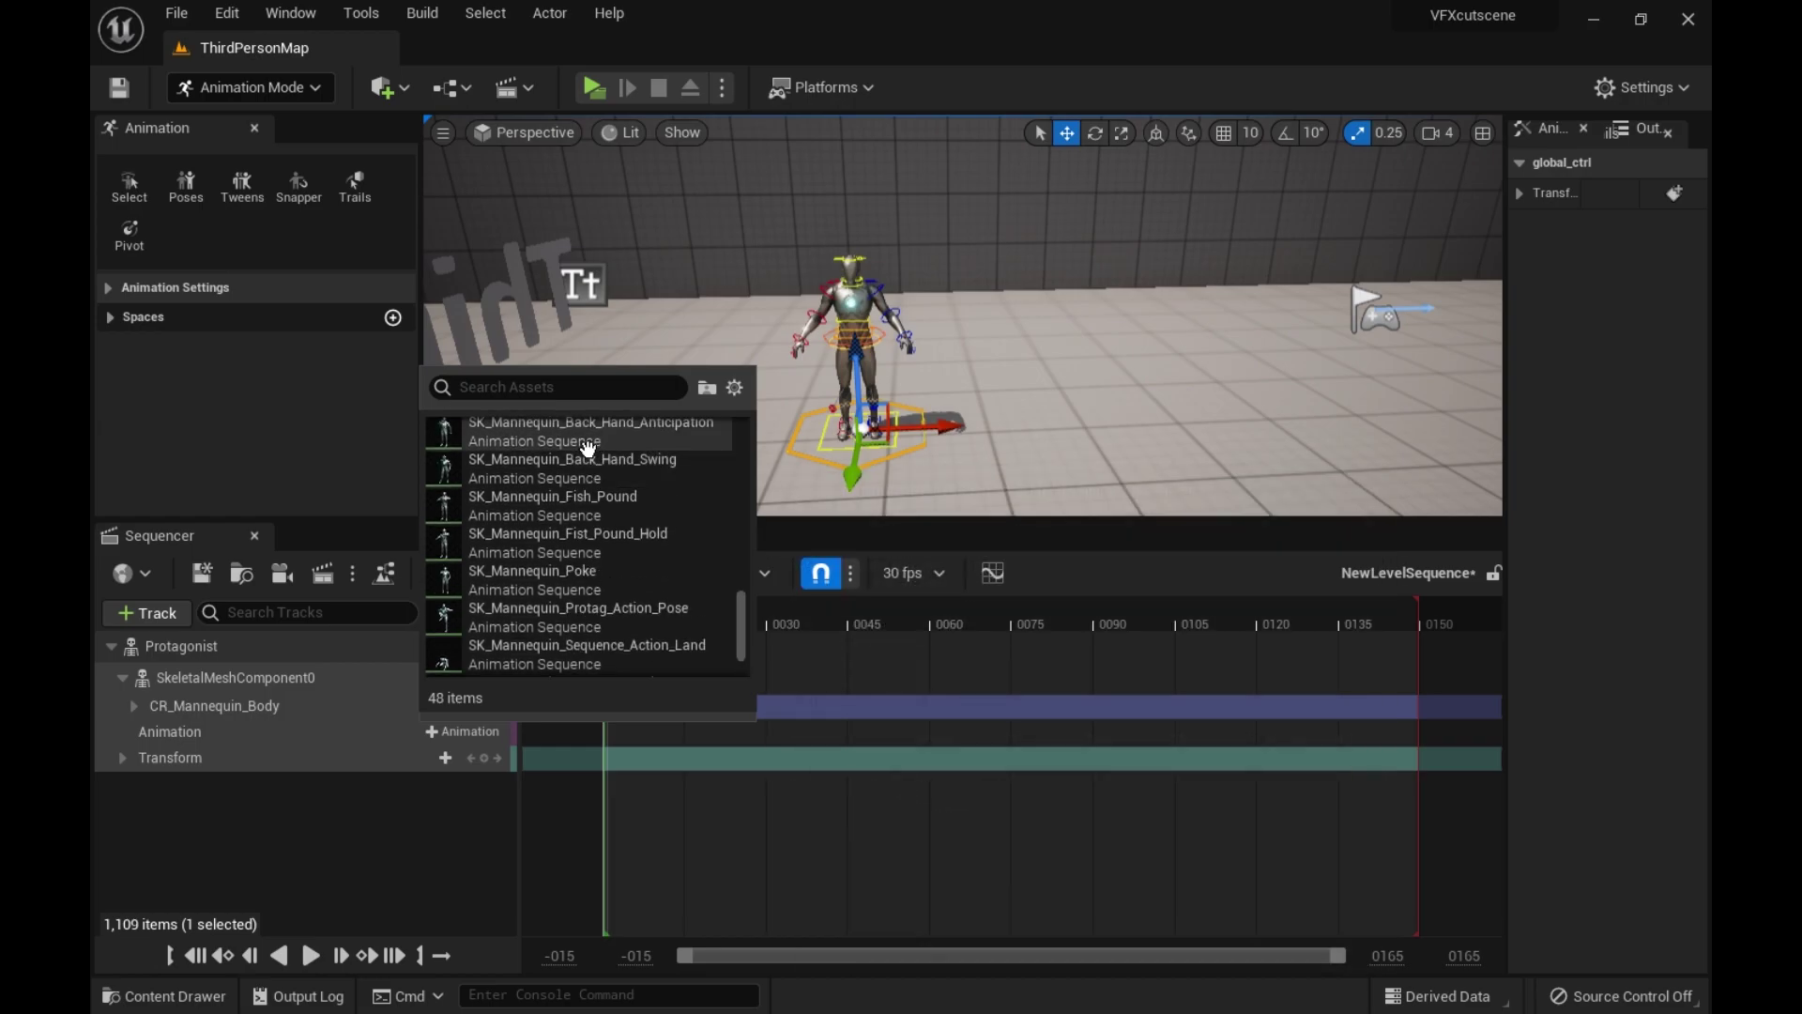
pyautogui.scroll(15, 592, 453)
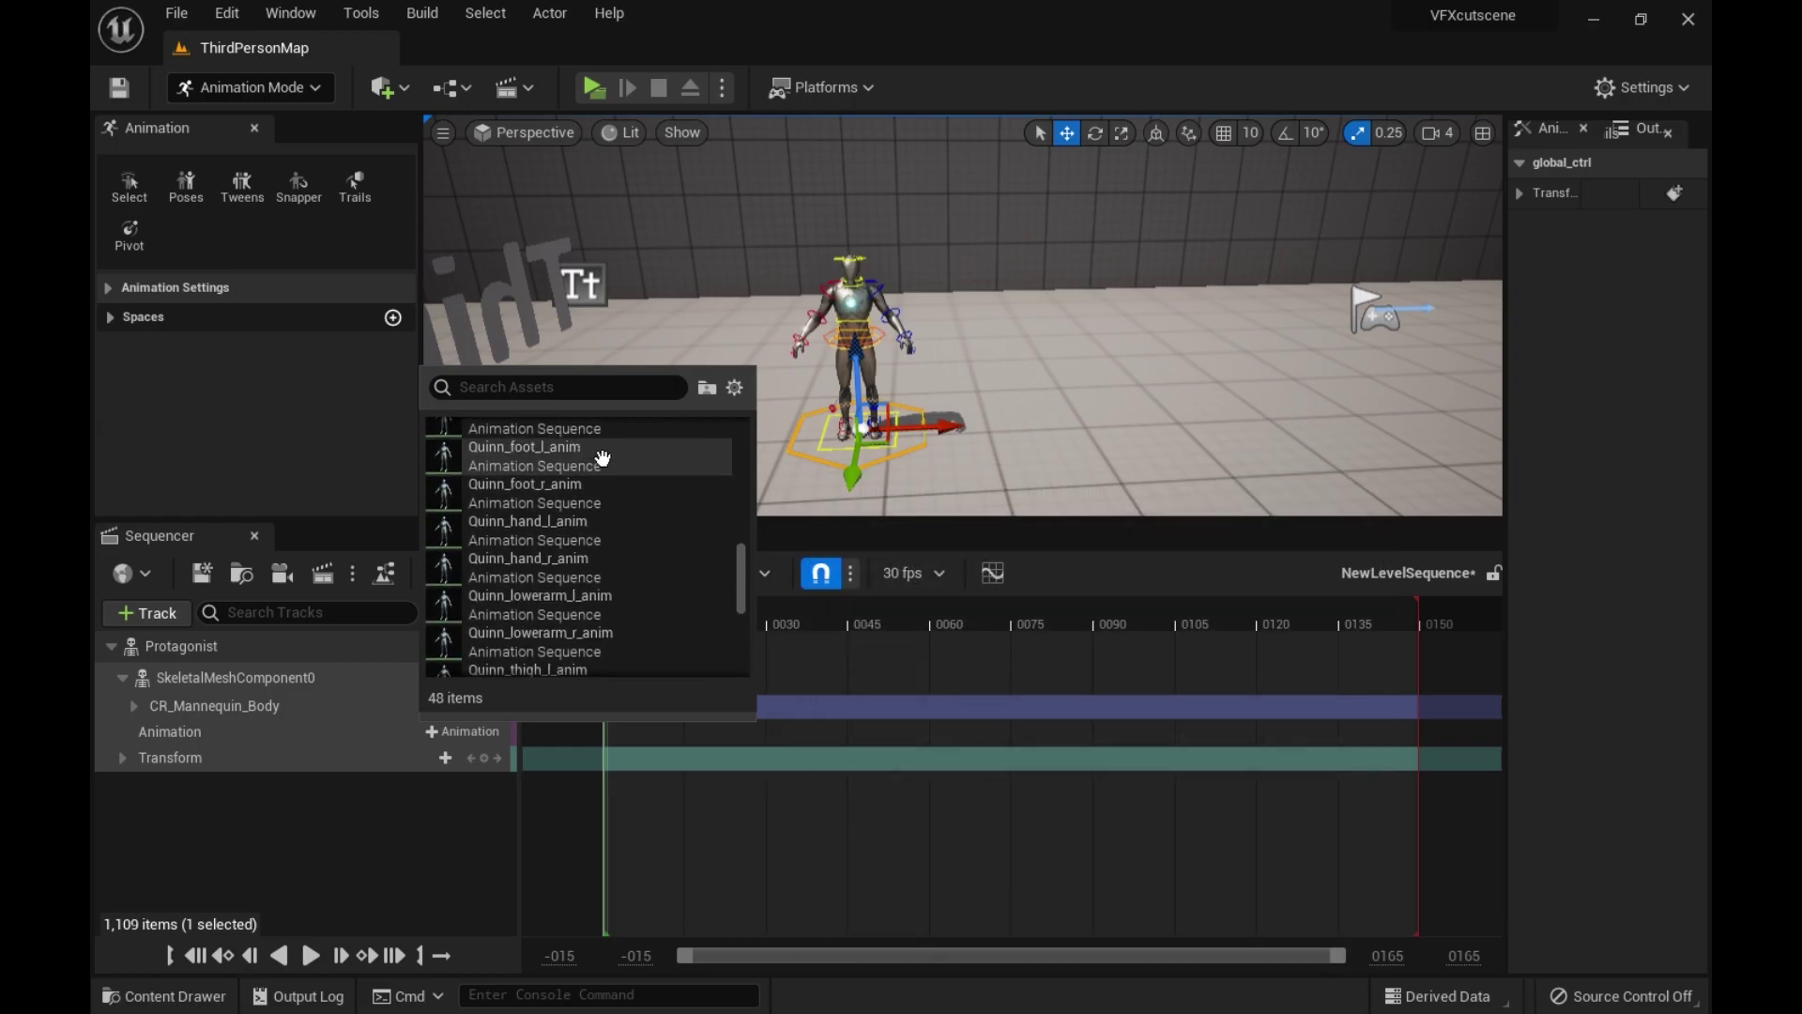
pyautogui.scroll(3, 601, 457)
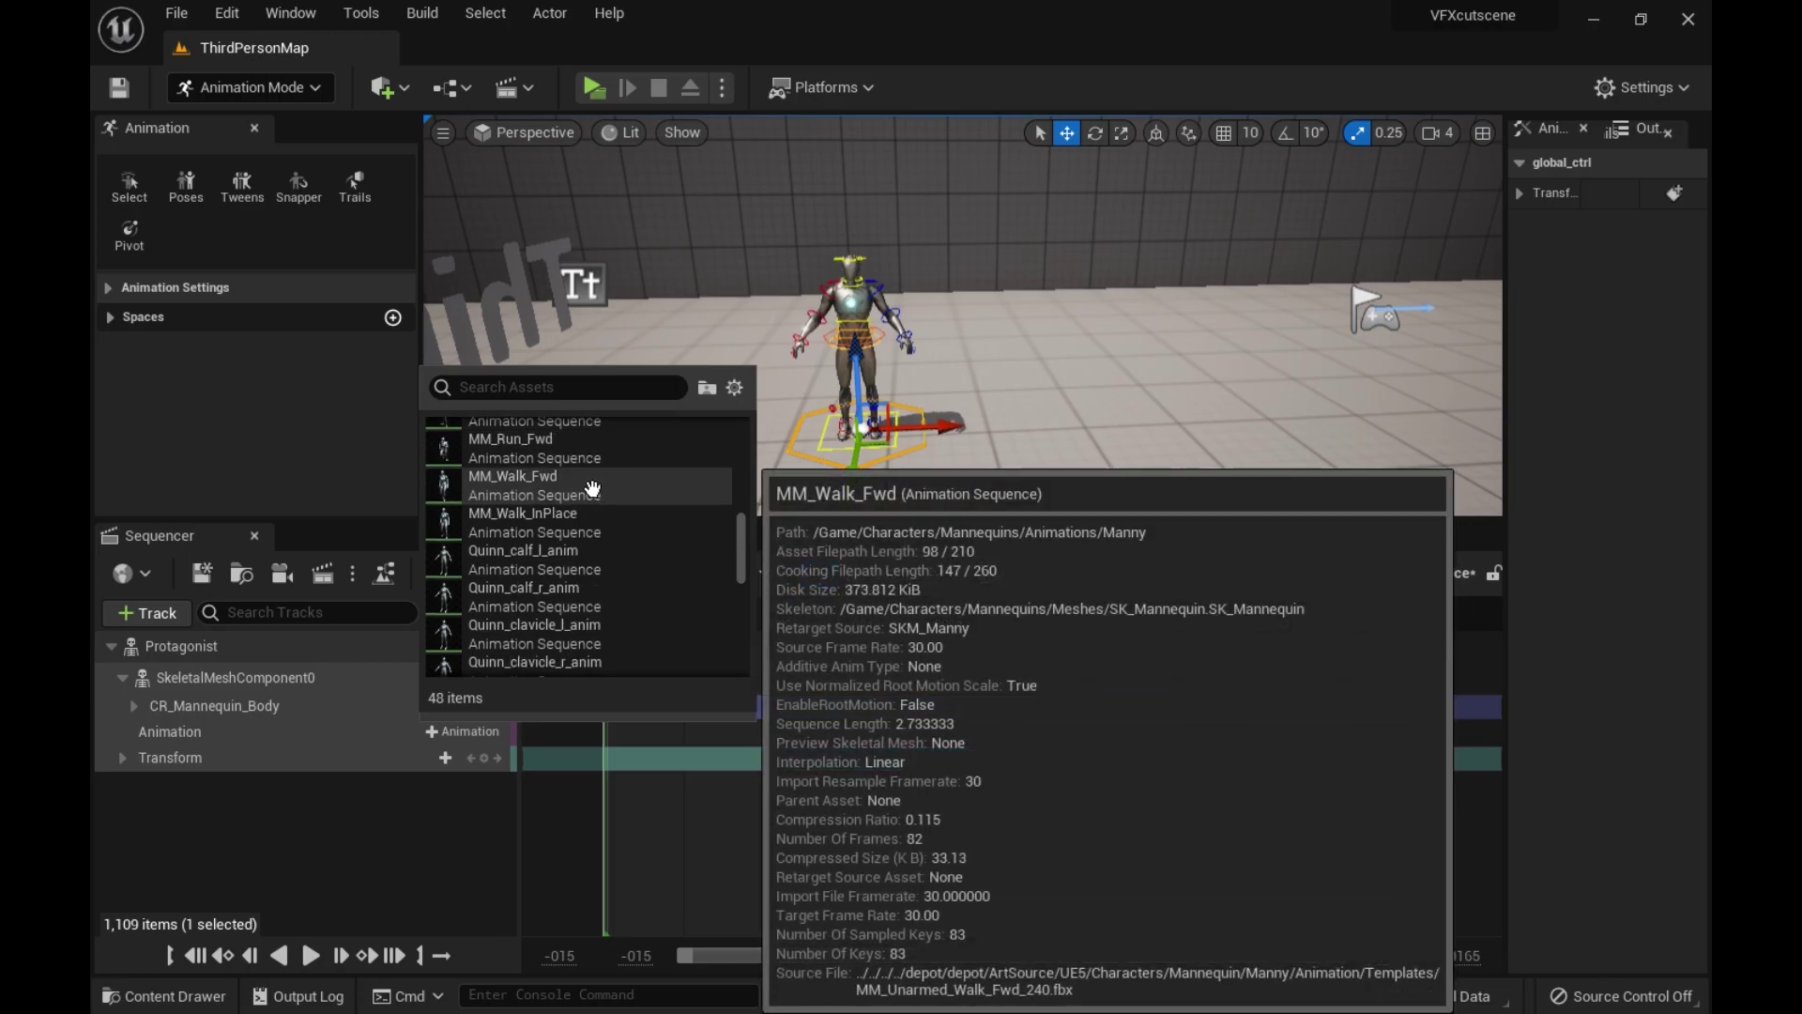
pyautogui.moveTo(544, 453)
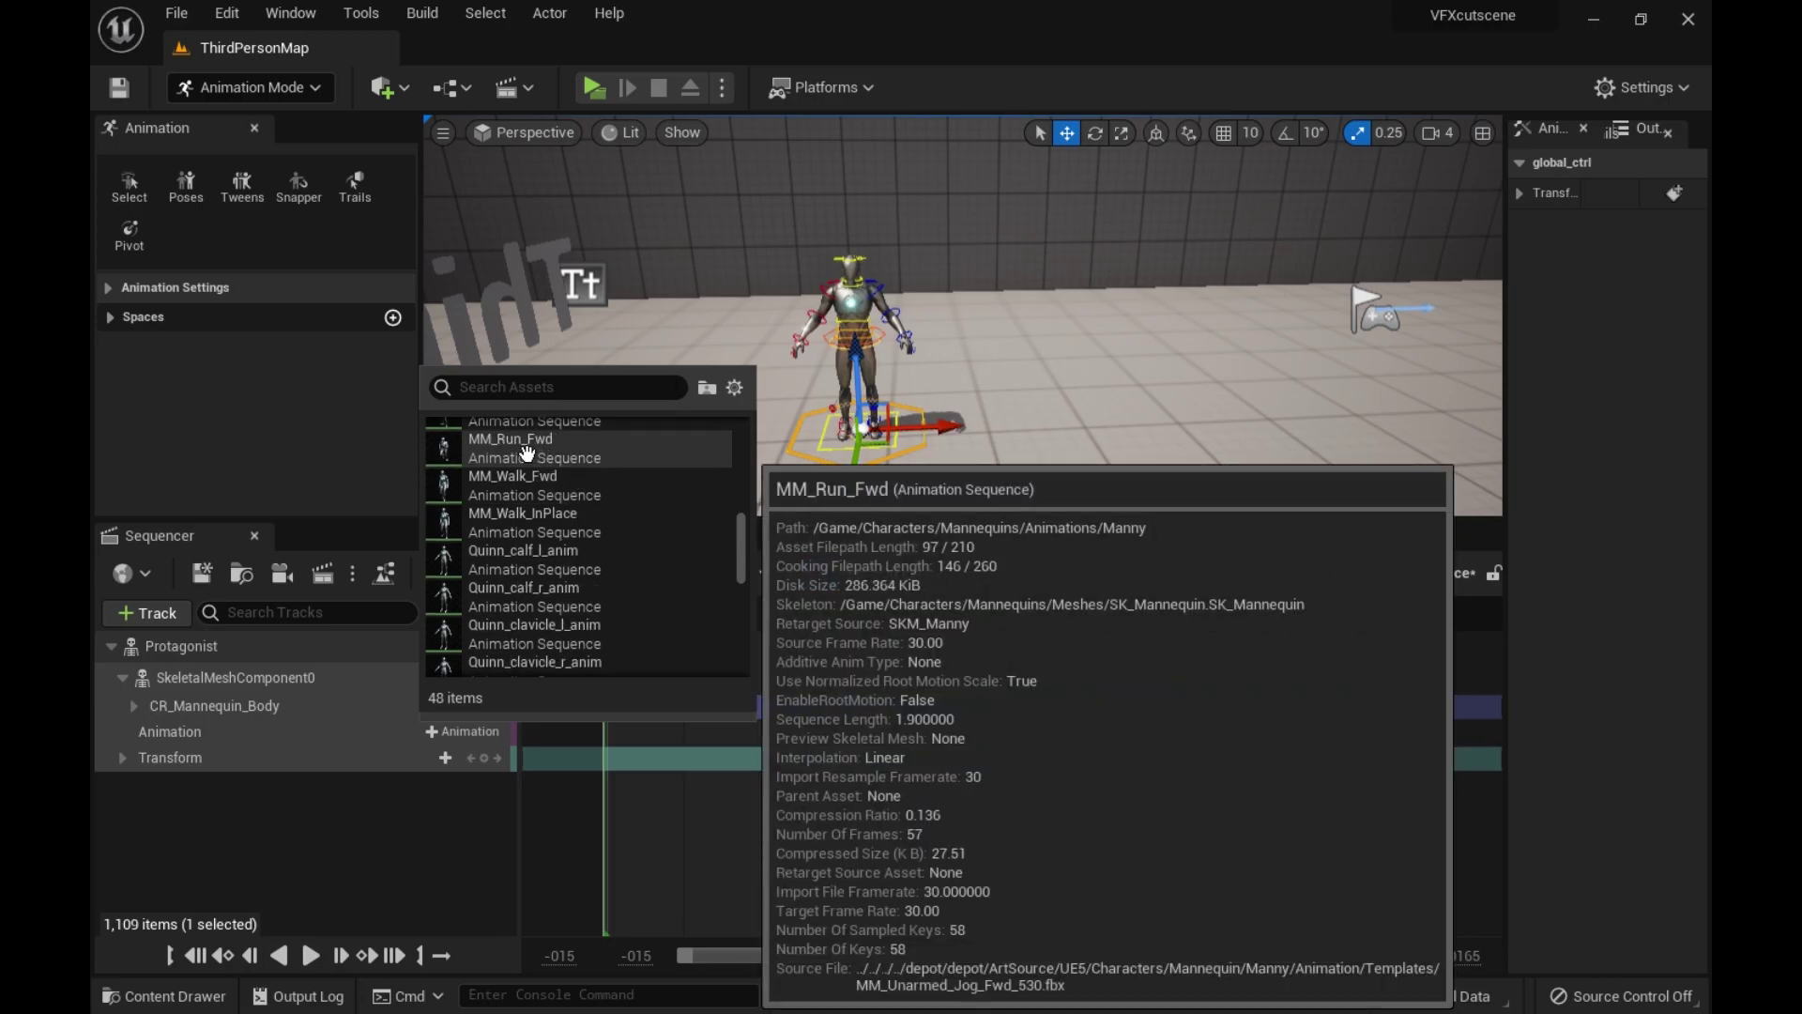
pyautogui.click(522, 480)
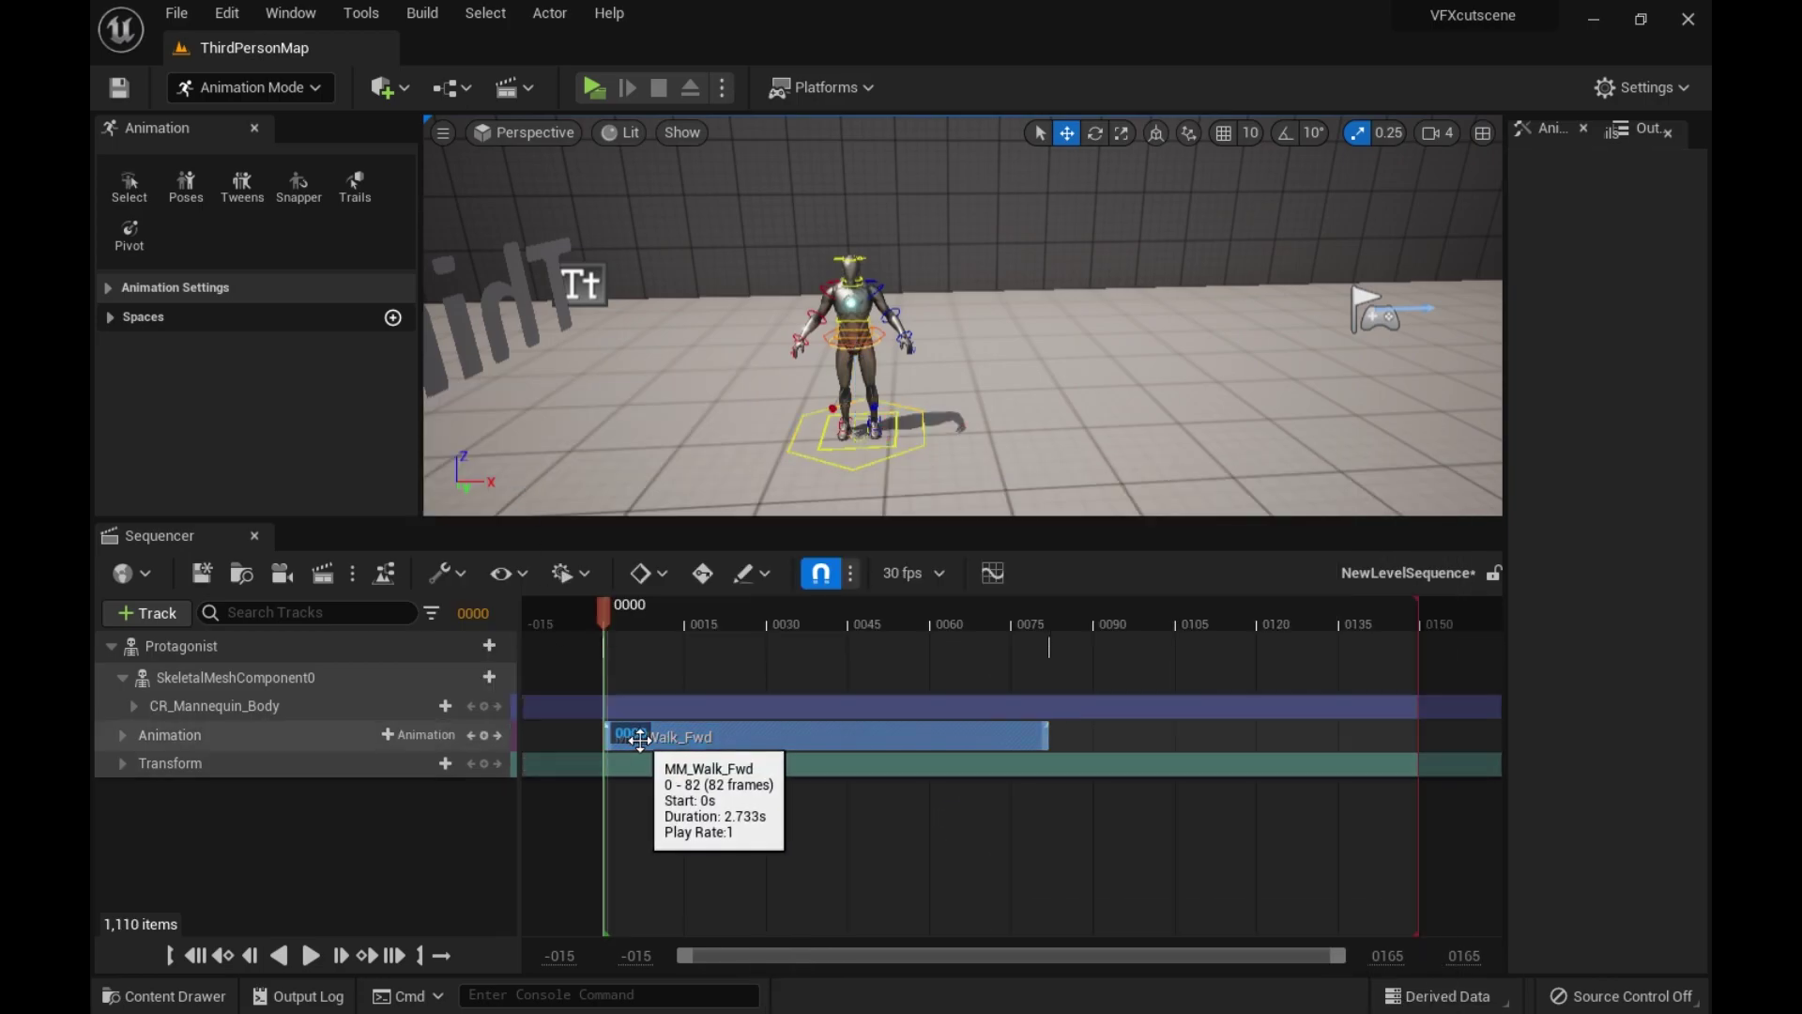
# - Add the MM_Run_Fwd animation and place it at frame 75 on the walk clip's row, overlapping the walk's end to blend them
pyautogui.click(416, 741)
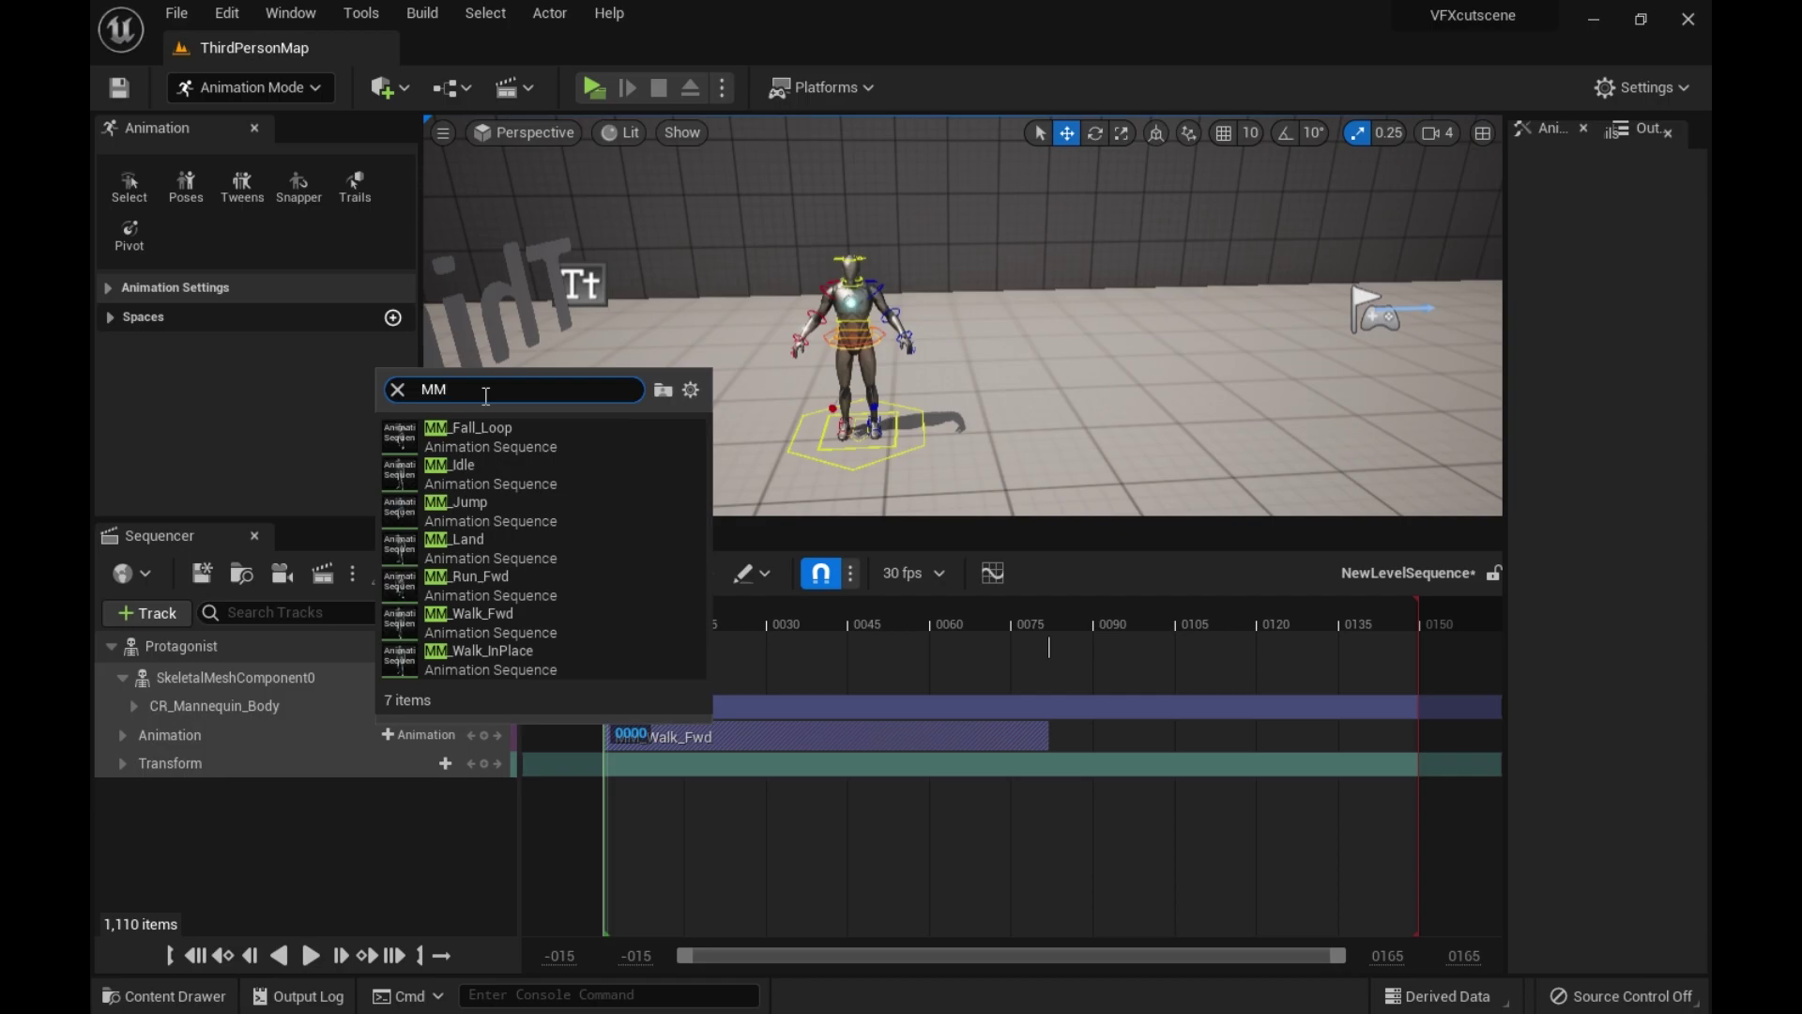
pyautogui.write('MM_ru')
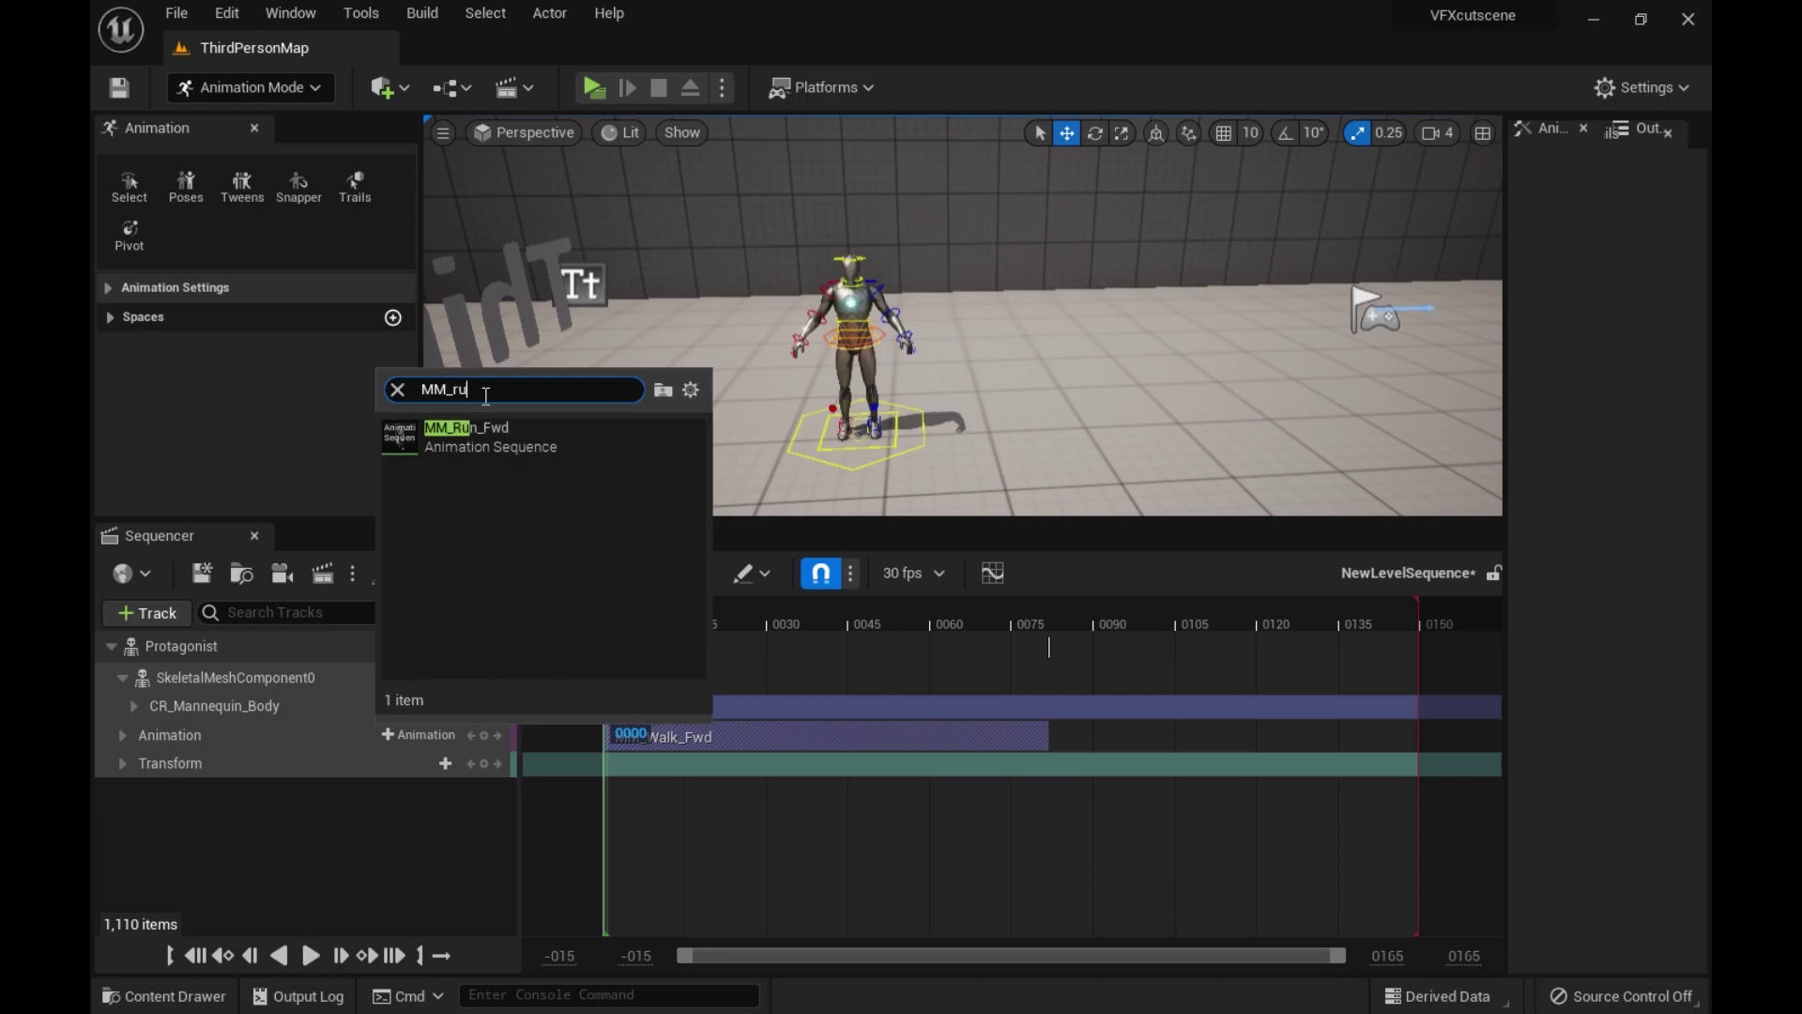
pyautogui.click(466, 436)
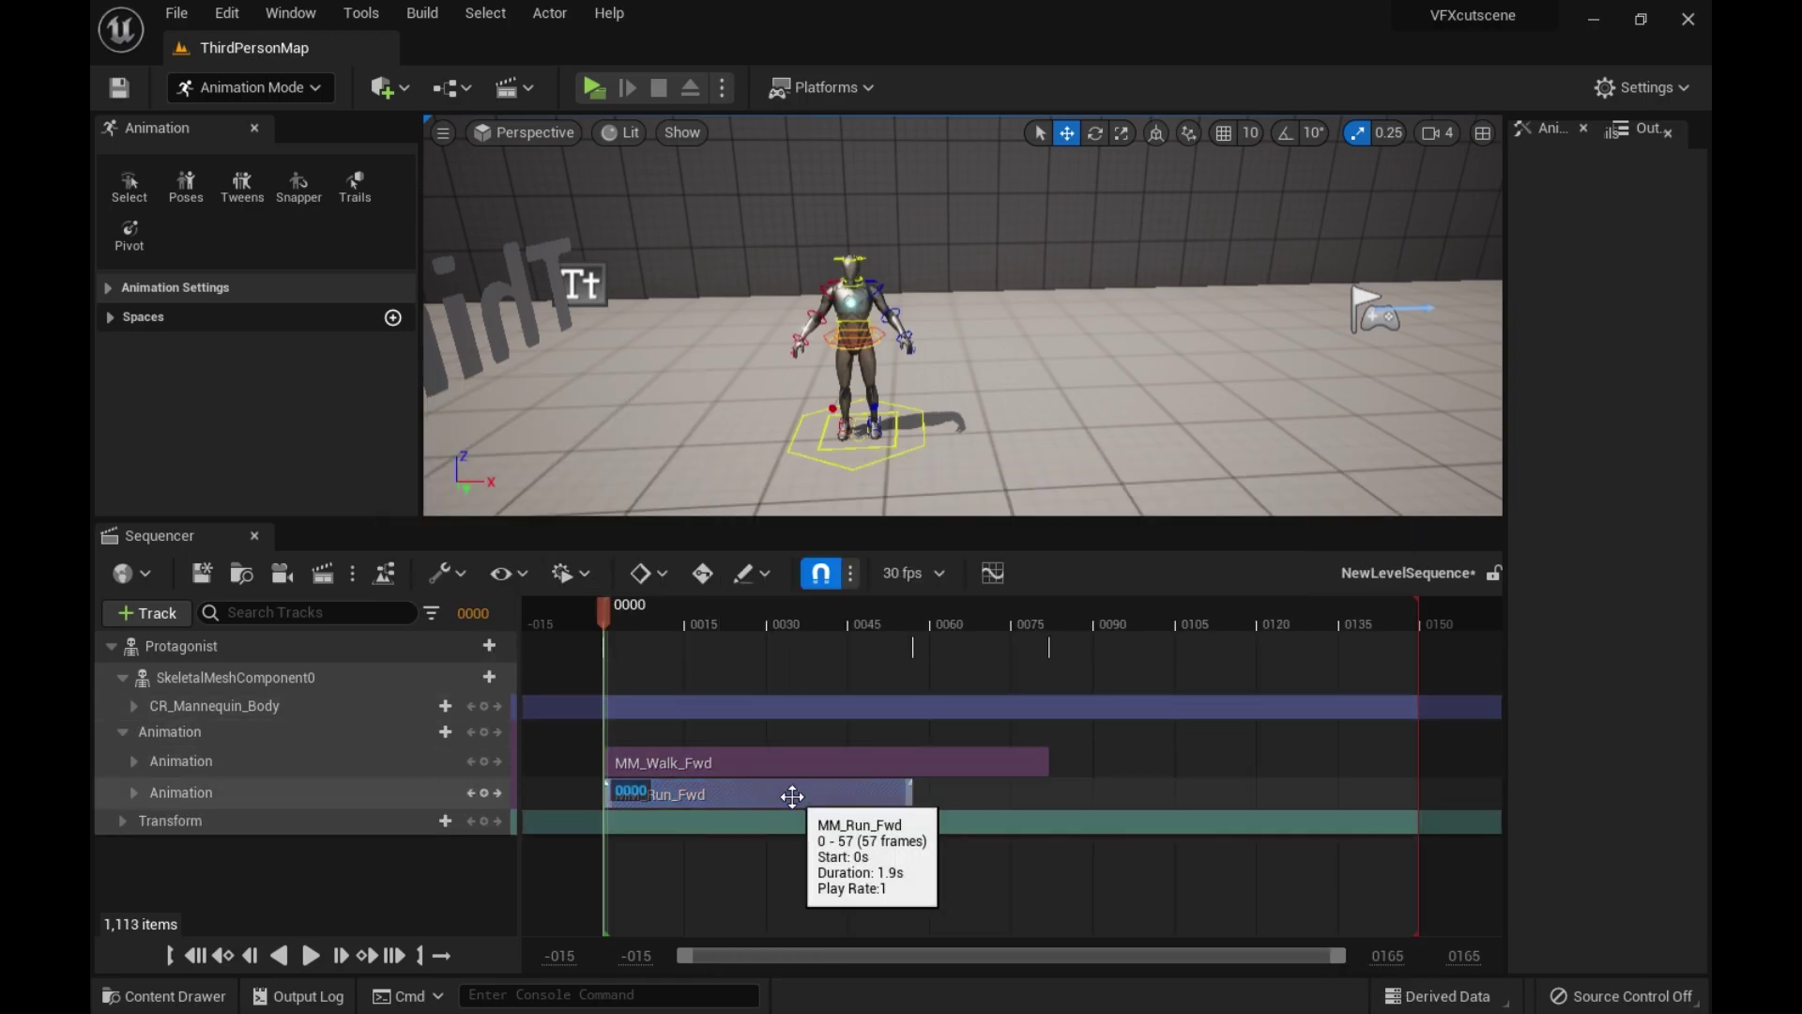
pyautogui.moveTo(793, 796); pyautogui.dragTo(1206, 761)
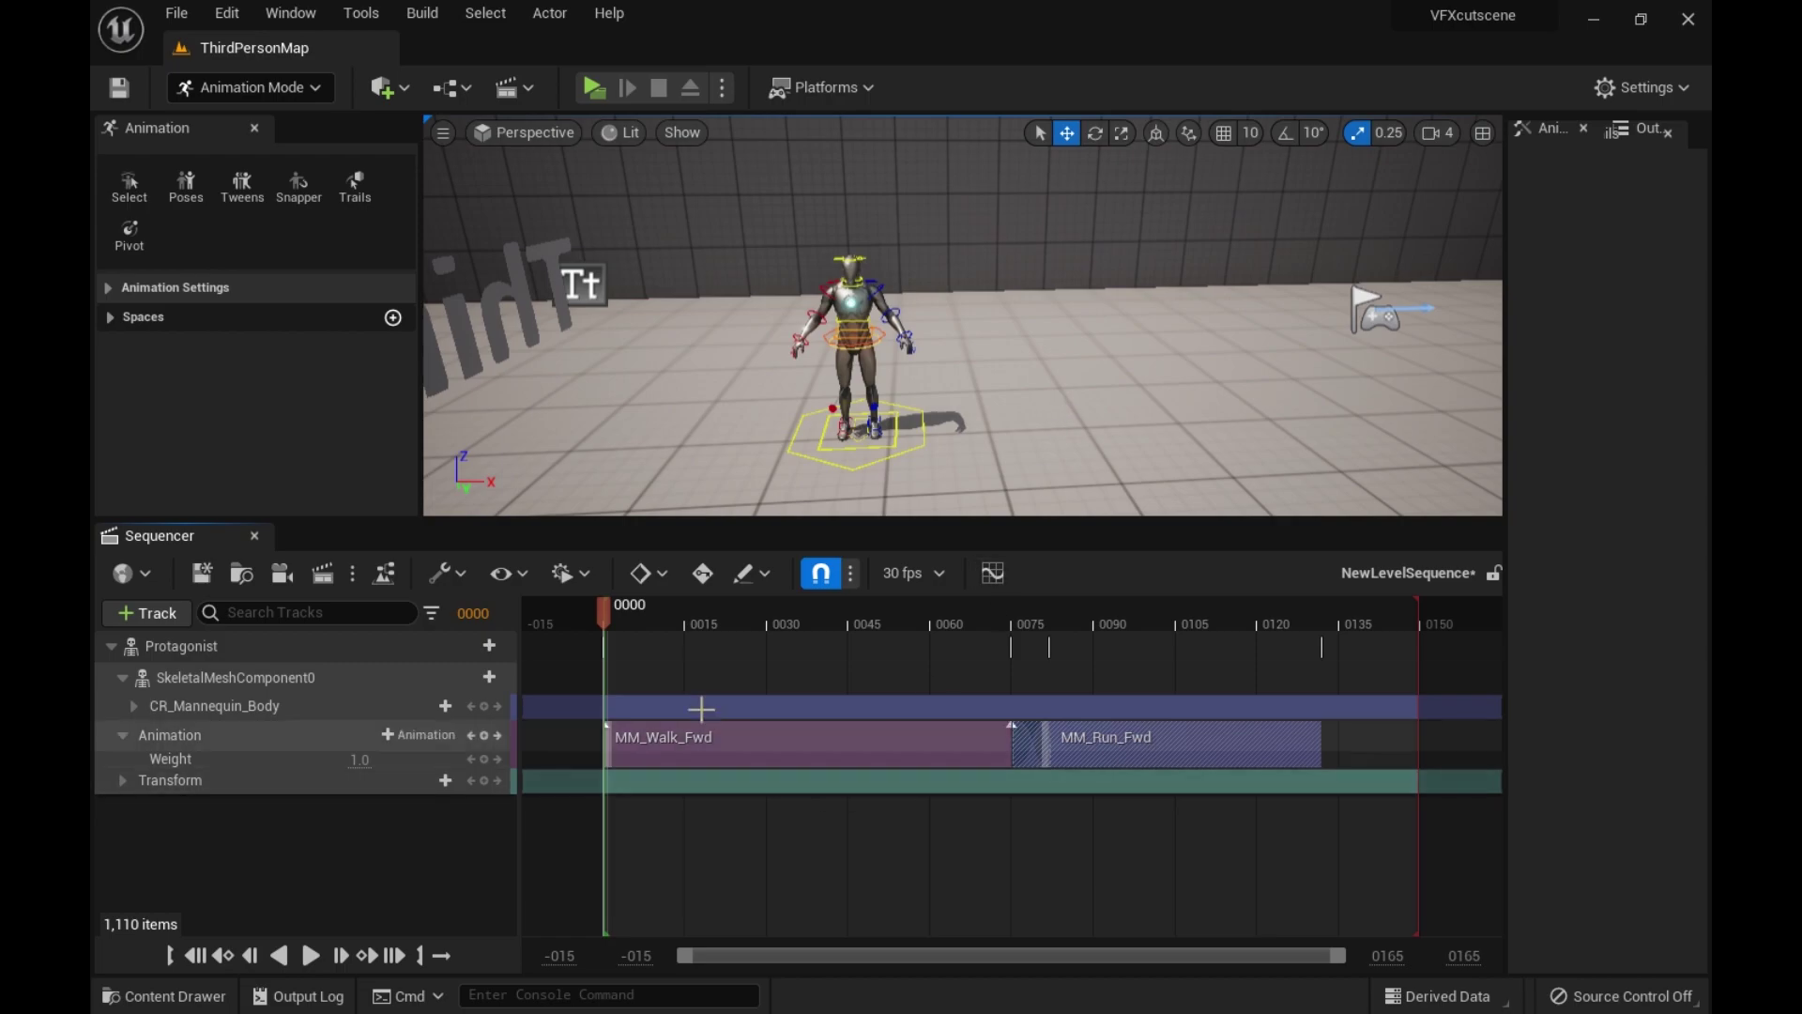
# - Delete the CR_Mannequin_Body control rig track from the Protagonist's skeletal mesh component
pyautogui.moveTo(608, 622); pyautogui.dragTo(887, 695)
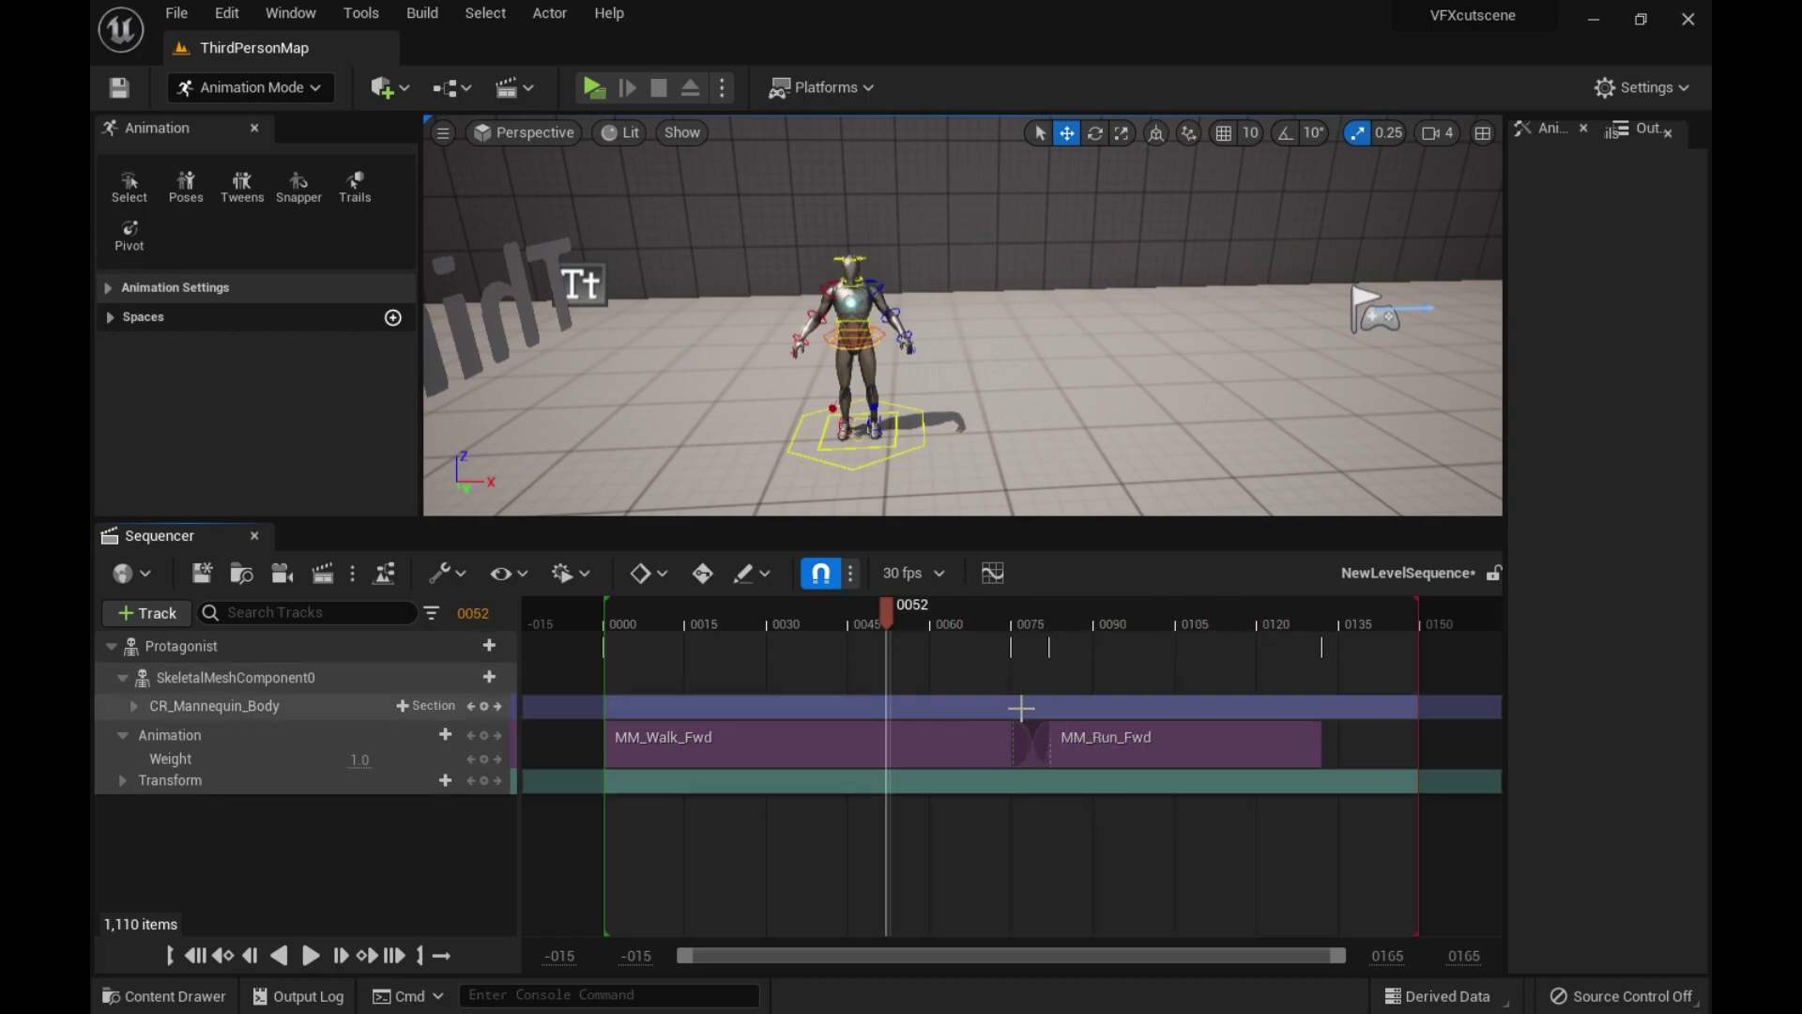
pyautogui.click(233, 704)
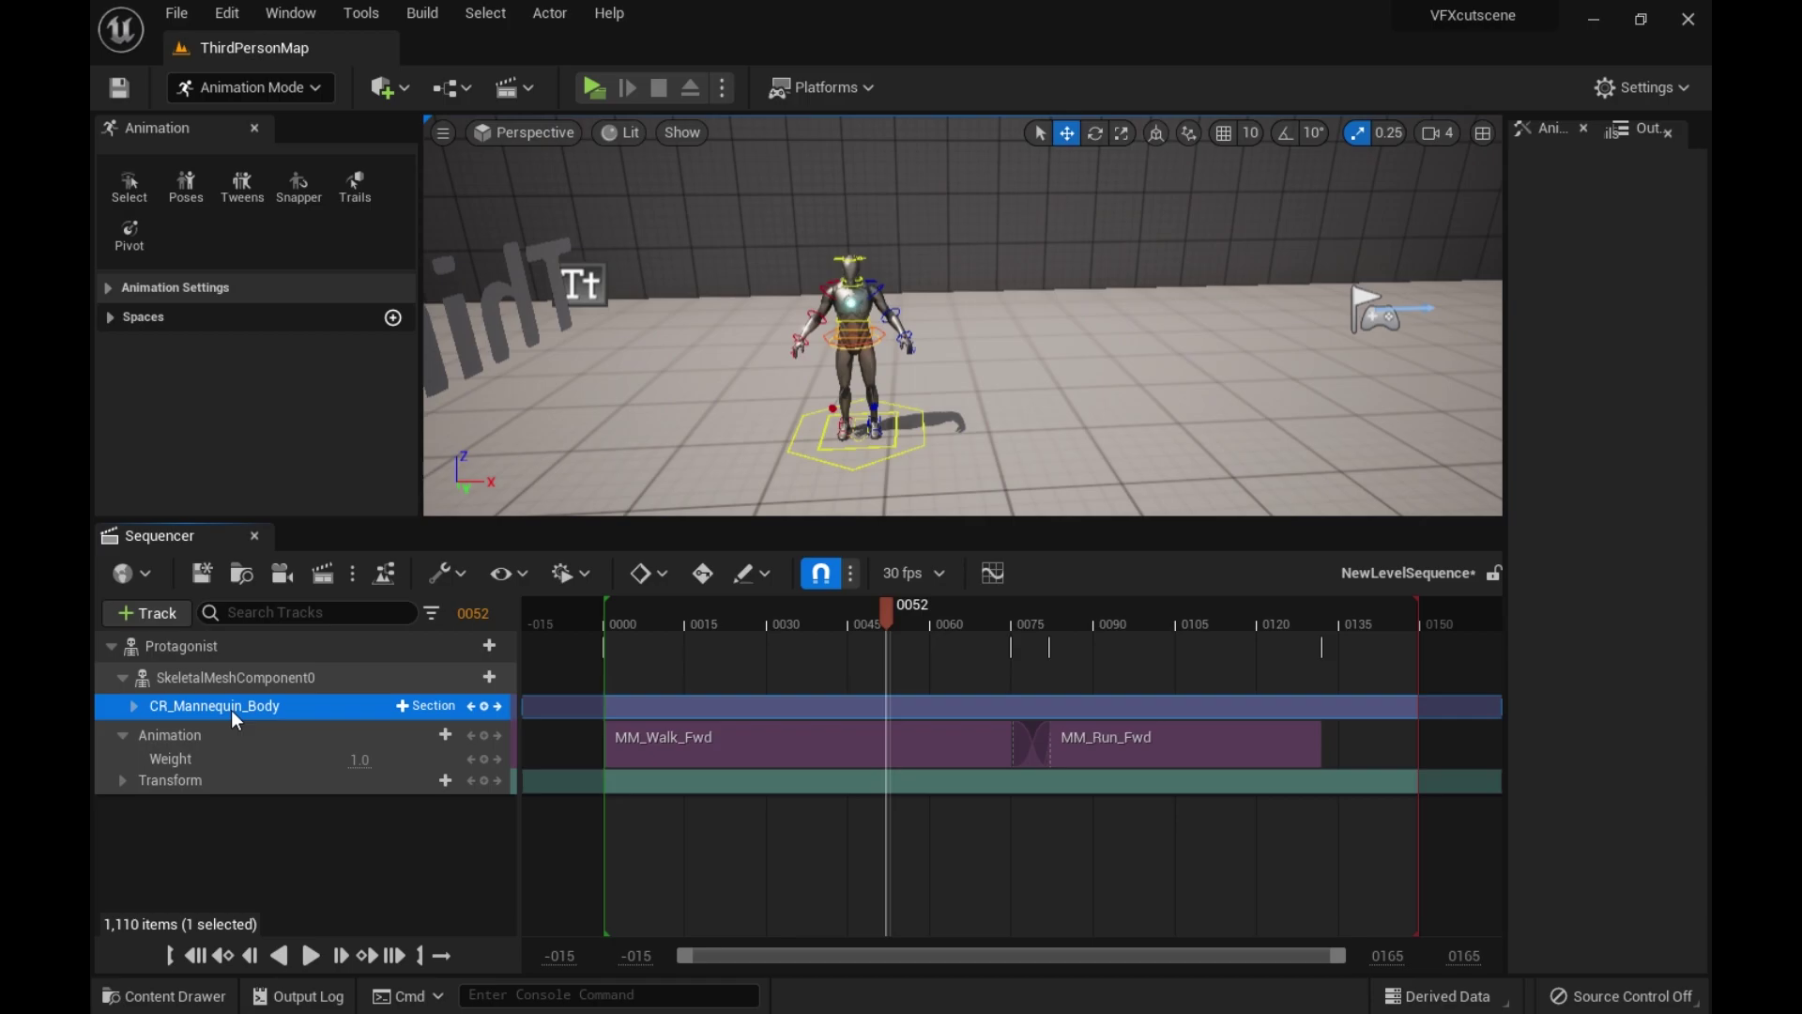
pyautogui.moveTo(603, 393)
pyautogui.mouseDown(button='right')
pyautogui.moveTo(713, 399)
pyautogui.moveTo(636, 401)
pyautogui.mouseUp(button='right')
pyautogui.press('a')
pyautogui.press('d')
pyautogui.press('w')
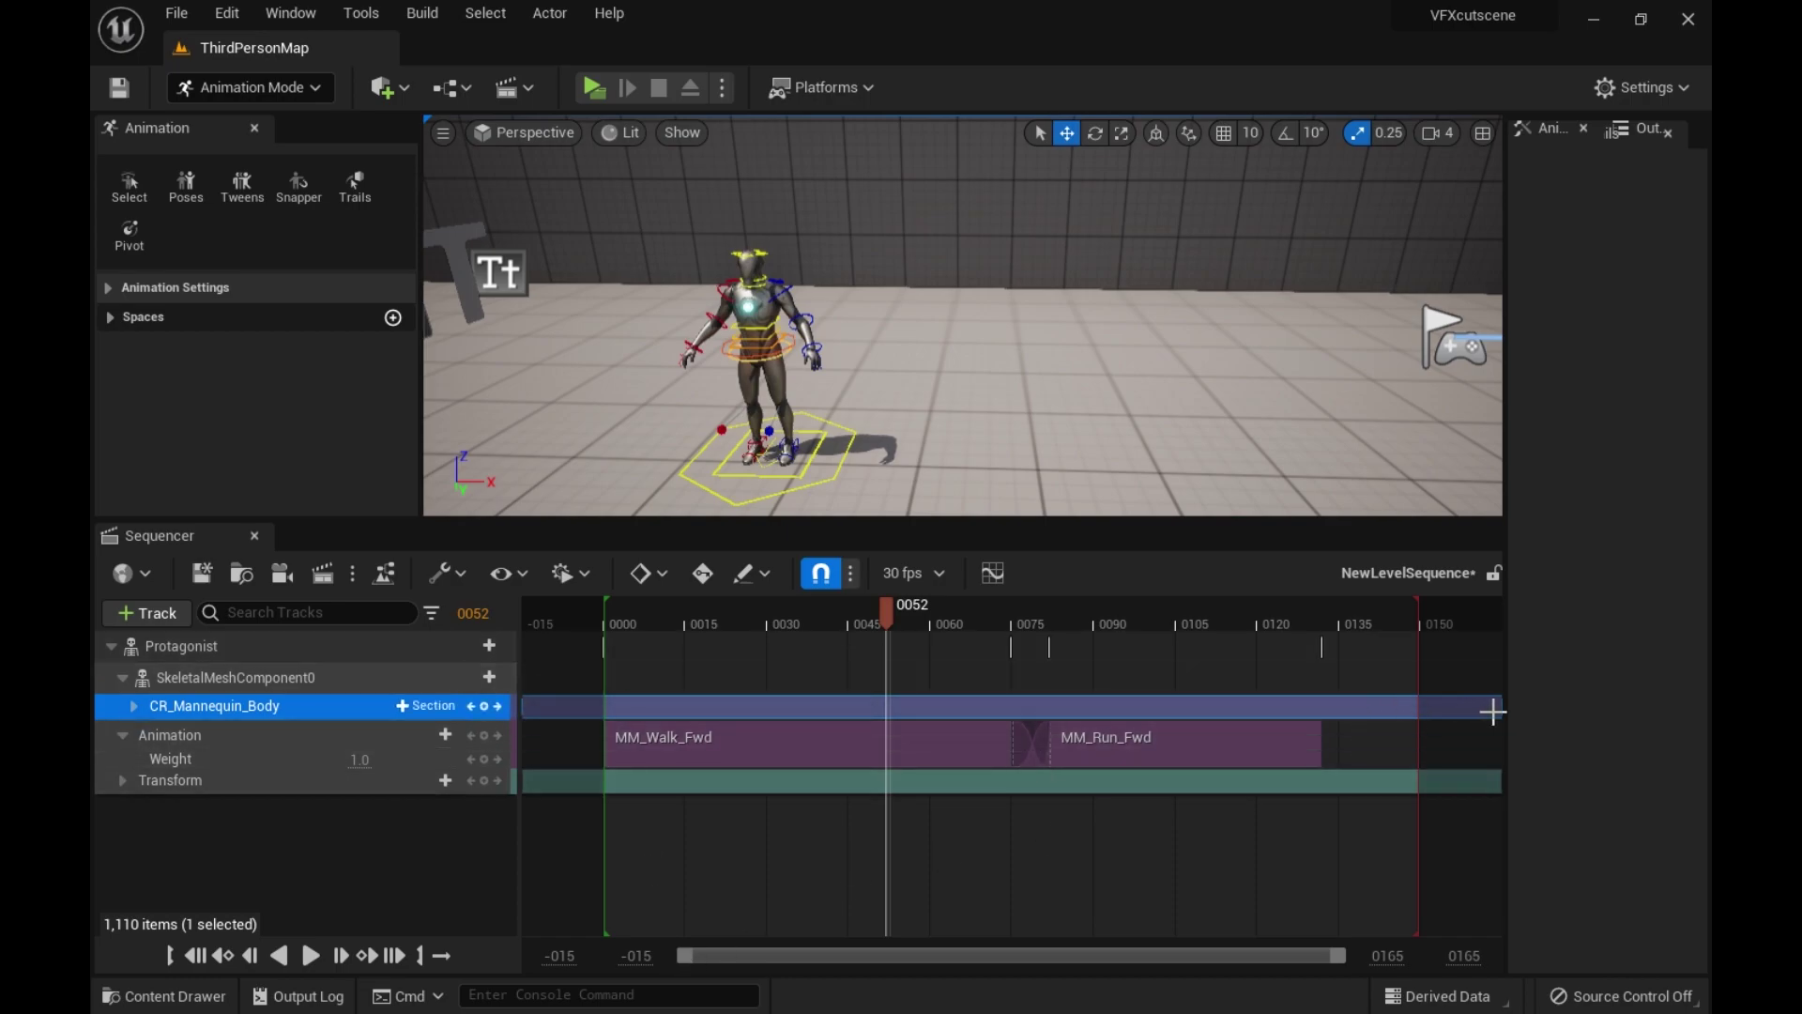
pyautogui.moveTo(1506, 708); pyautogui.dragTo(1541, 707)
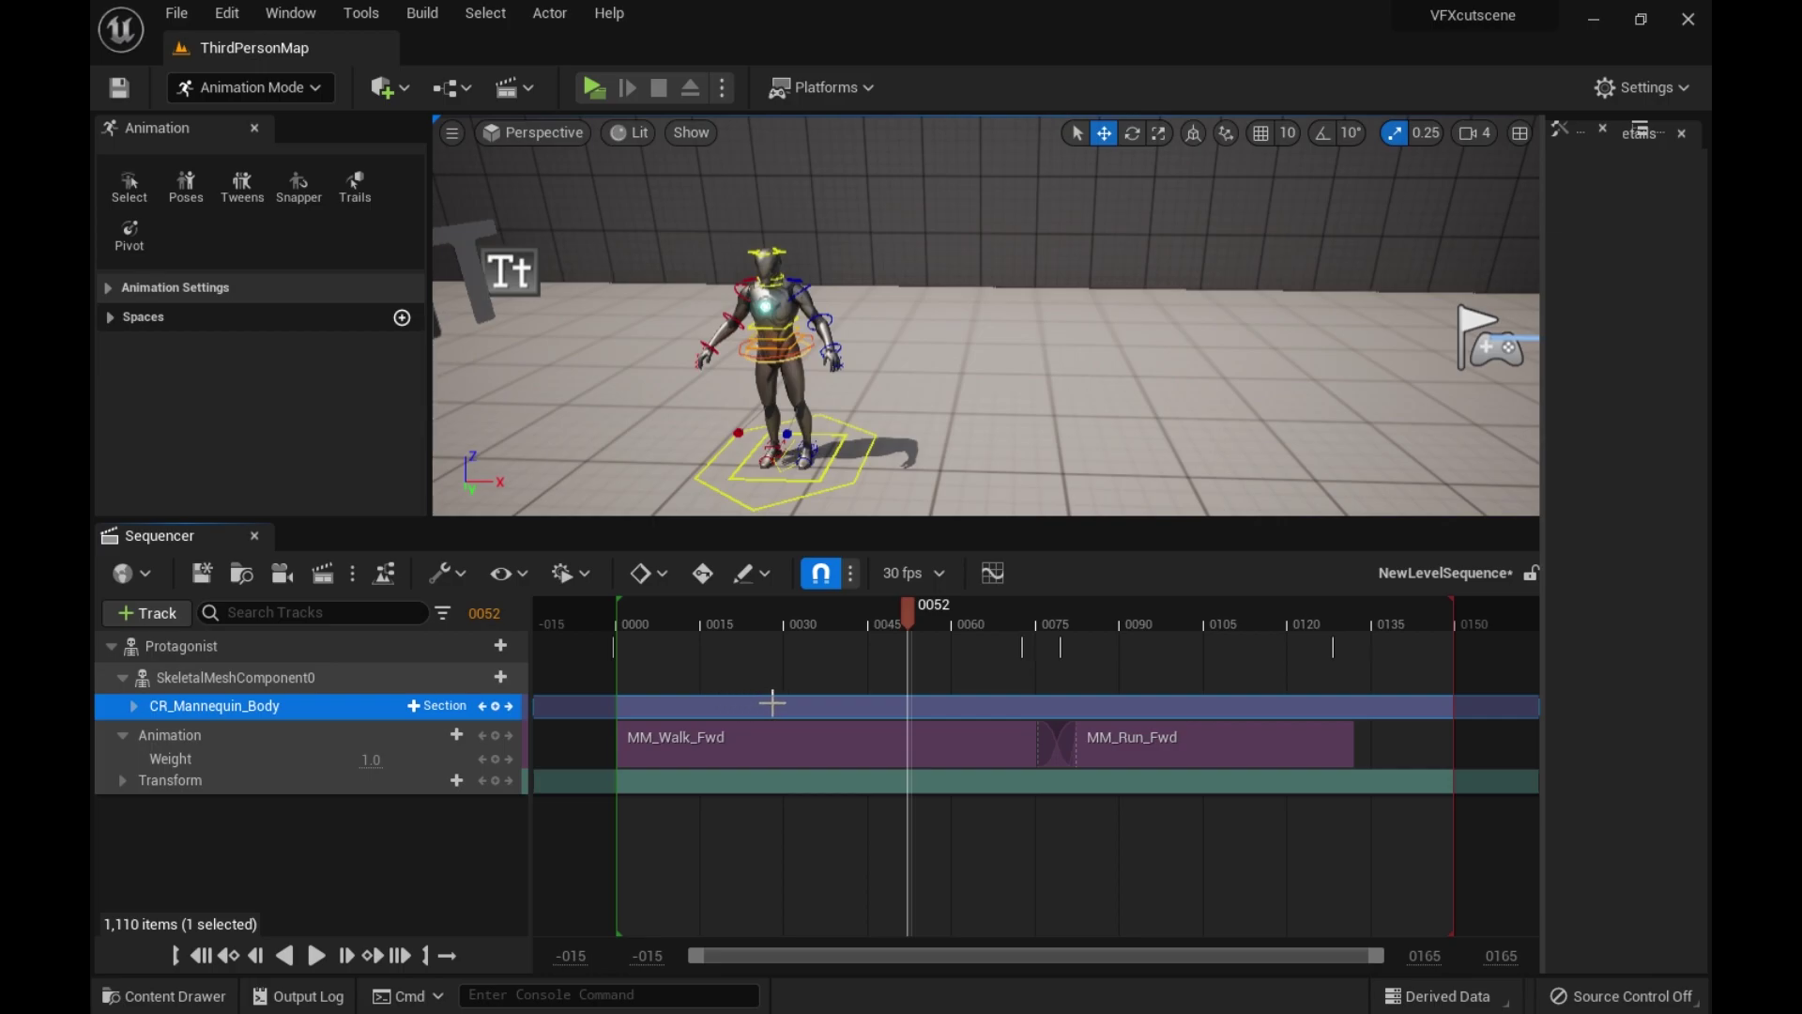
pyautogui.press('Delete')
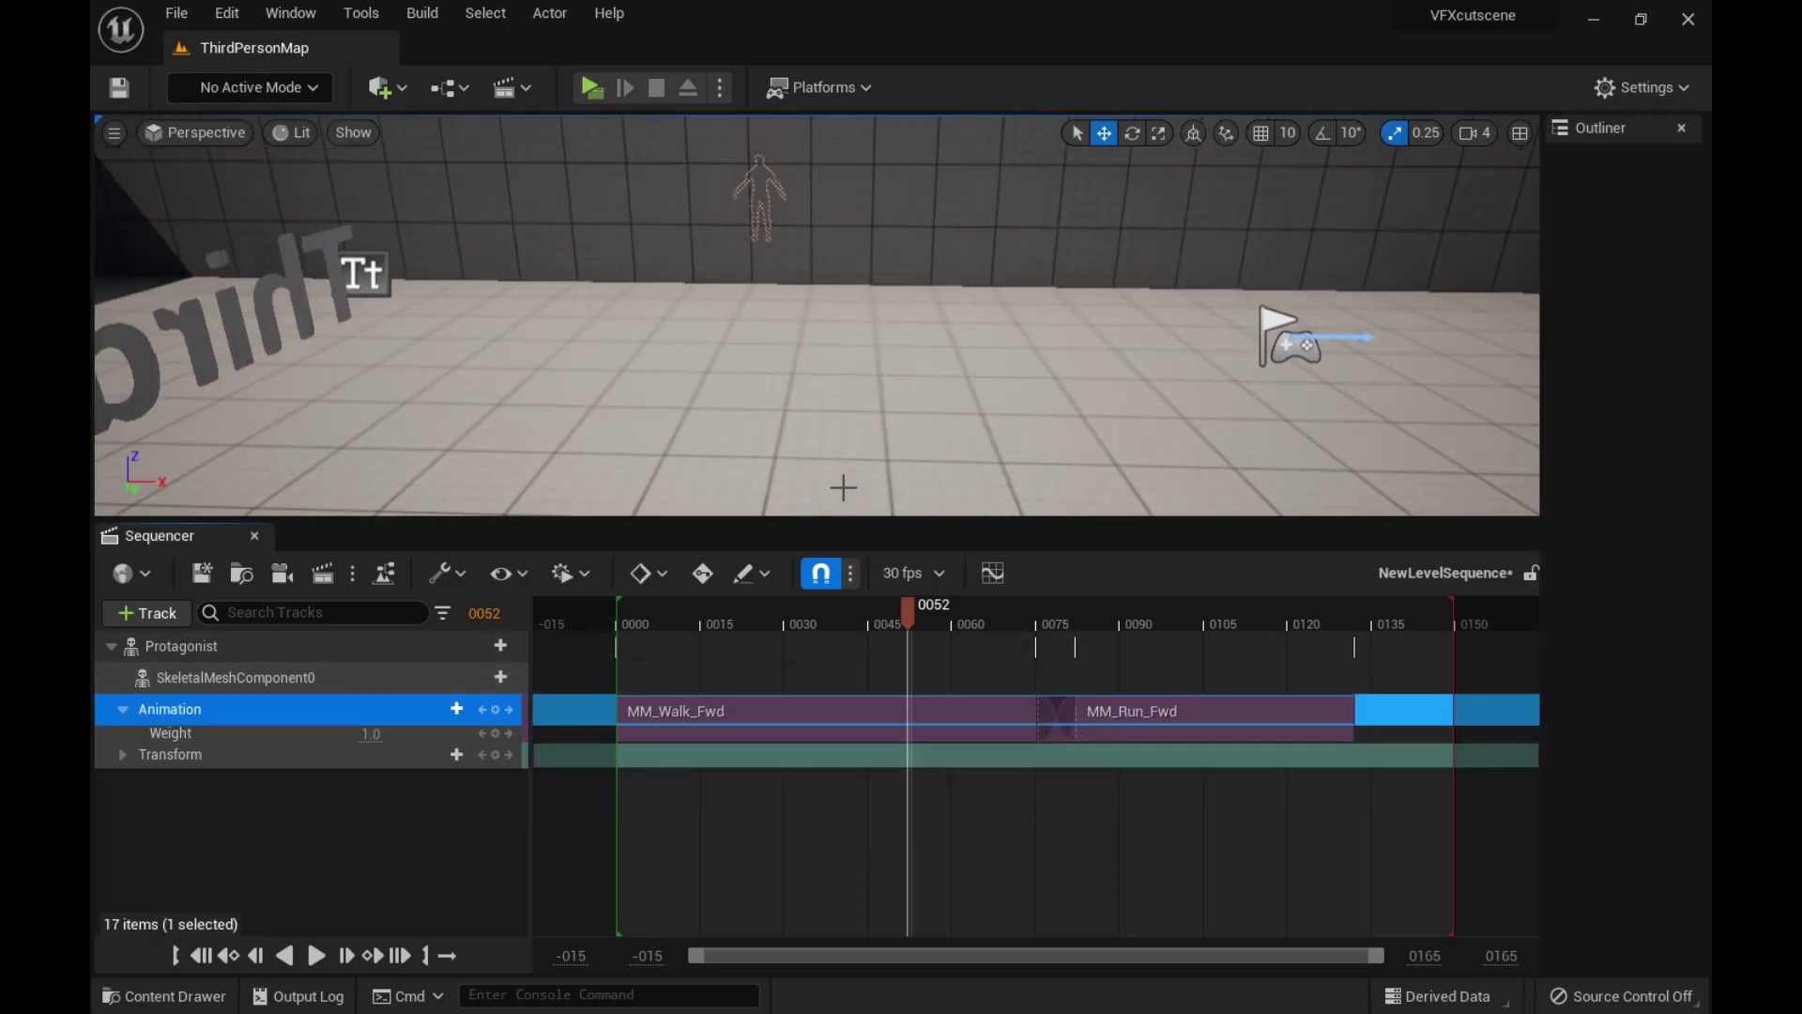
# - Key the Protagonist's transform at frame 1 and set its Location Y to about 1104.14, inside the level's wall
pyautogui.keyDown('alt'); pyautogui.moveTo(296, 306); pyautogui.dragTo(653, 380); pyautogui.keyUp('alt')
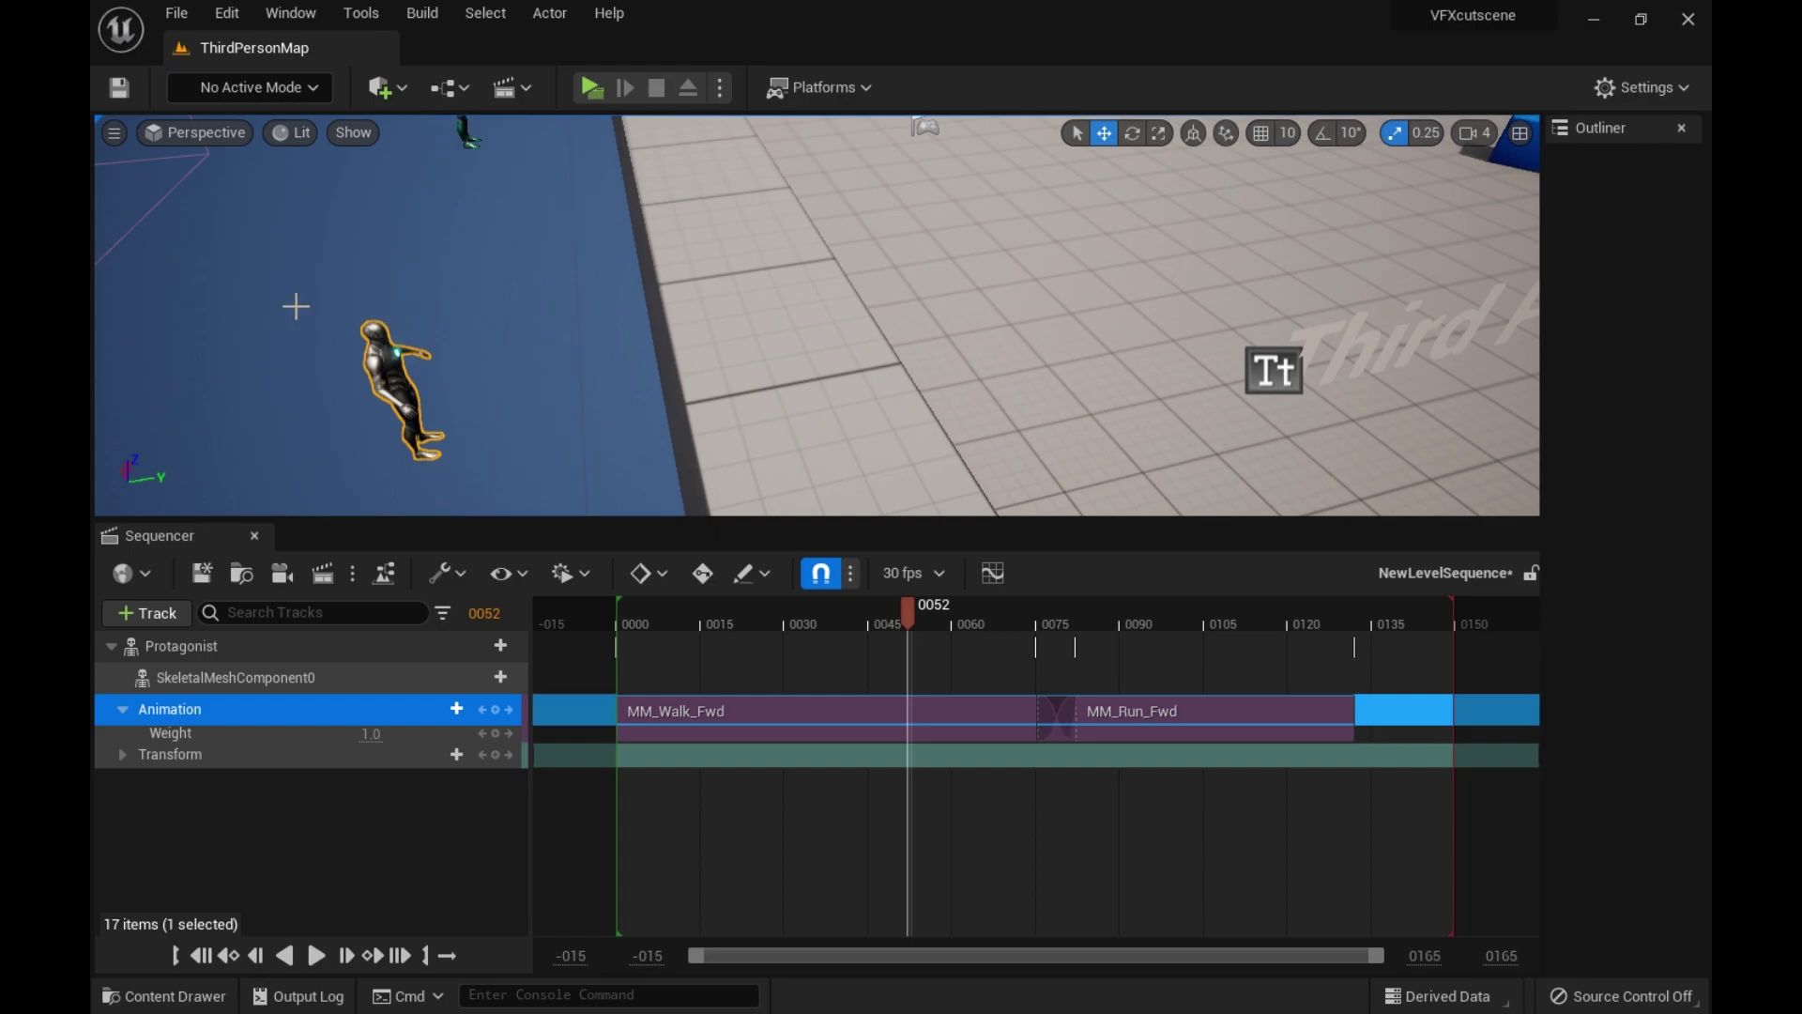
pyautogui.moveTo(296, 306); pyautogui.dragTo(187, 273, button='right')
pyautogui.click(144, 756)
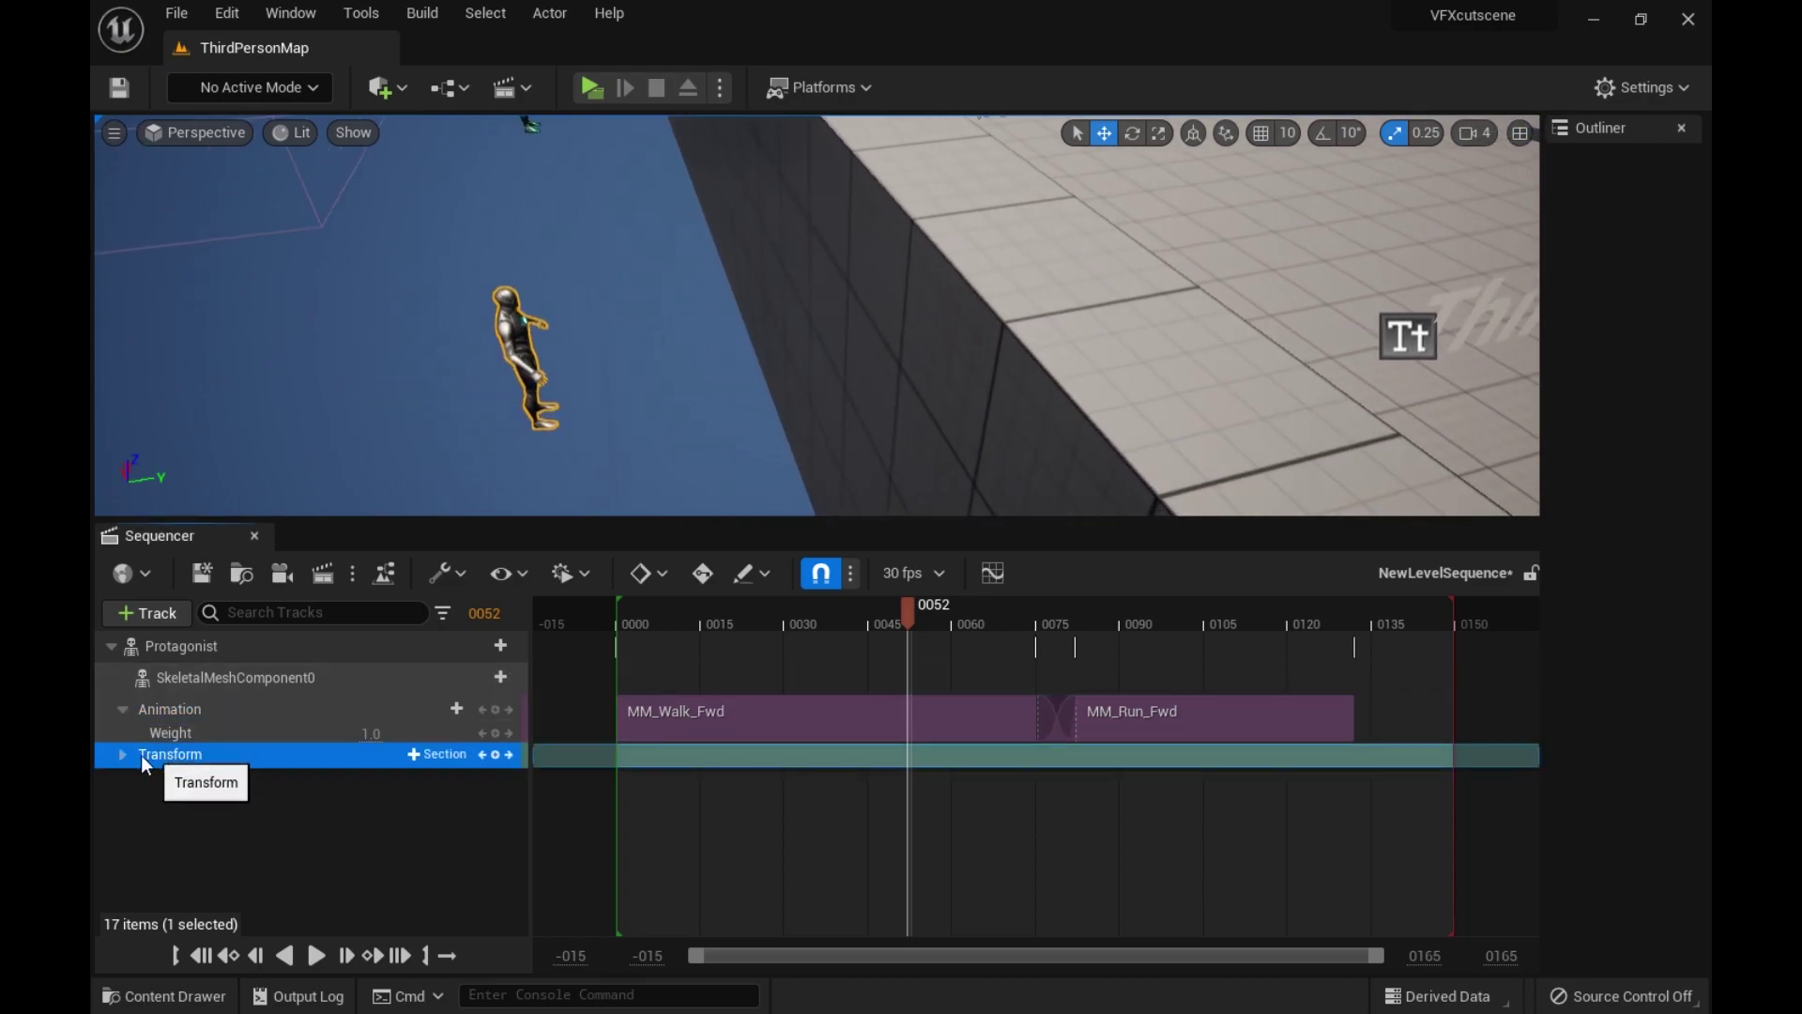
pyautogui.click(123, 754)
pyautogui.click(188, 779)
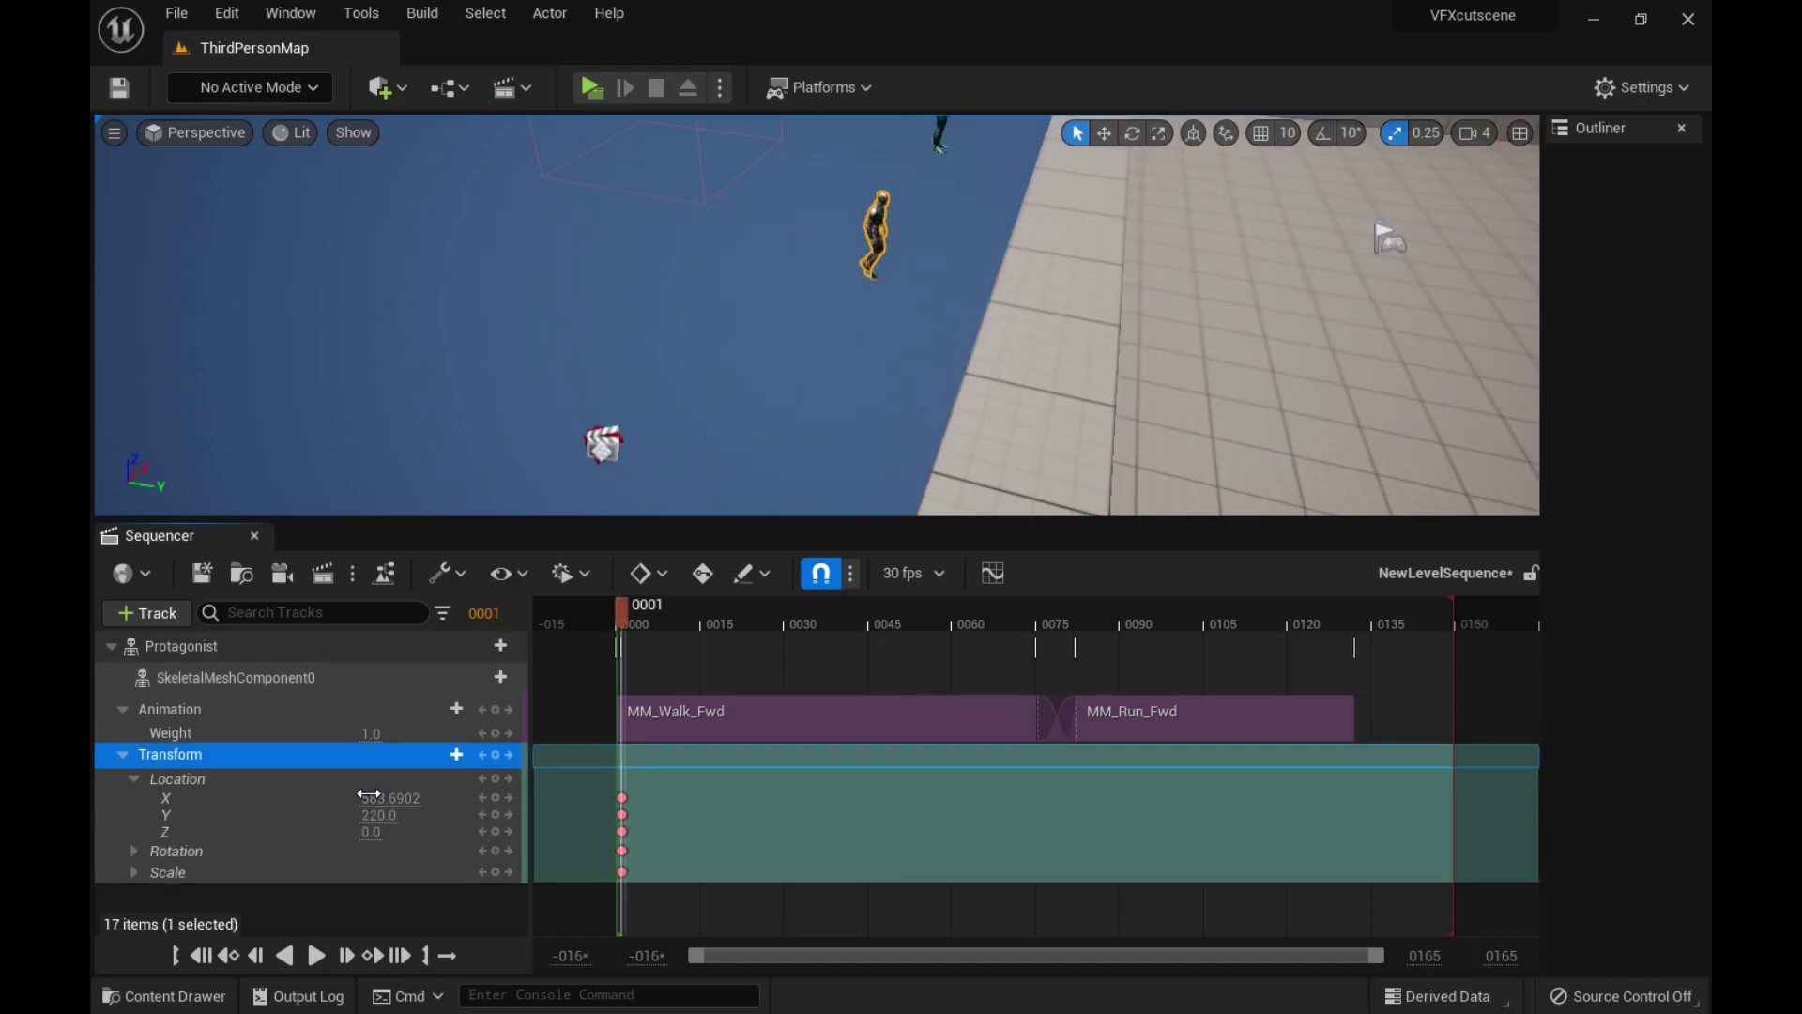
pyautogui.hotkey('ctrl', 'z')
pyautogui.moveTo(370, 815); pyautogui.dragTo(419, 815)
pyautogui.press('Return')
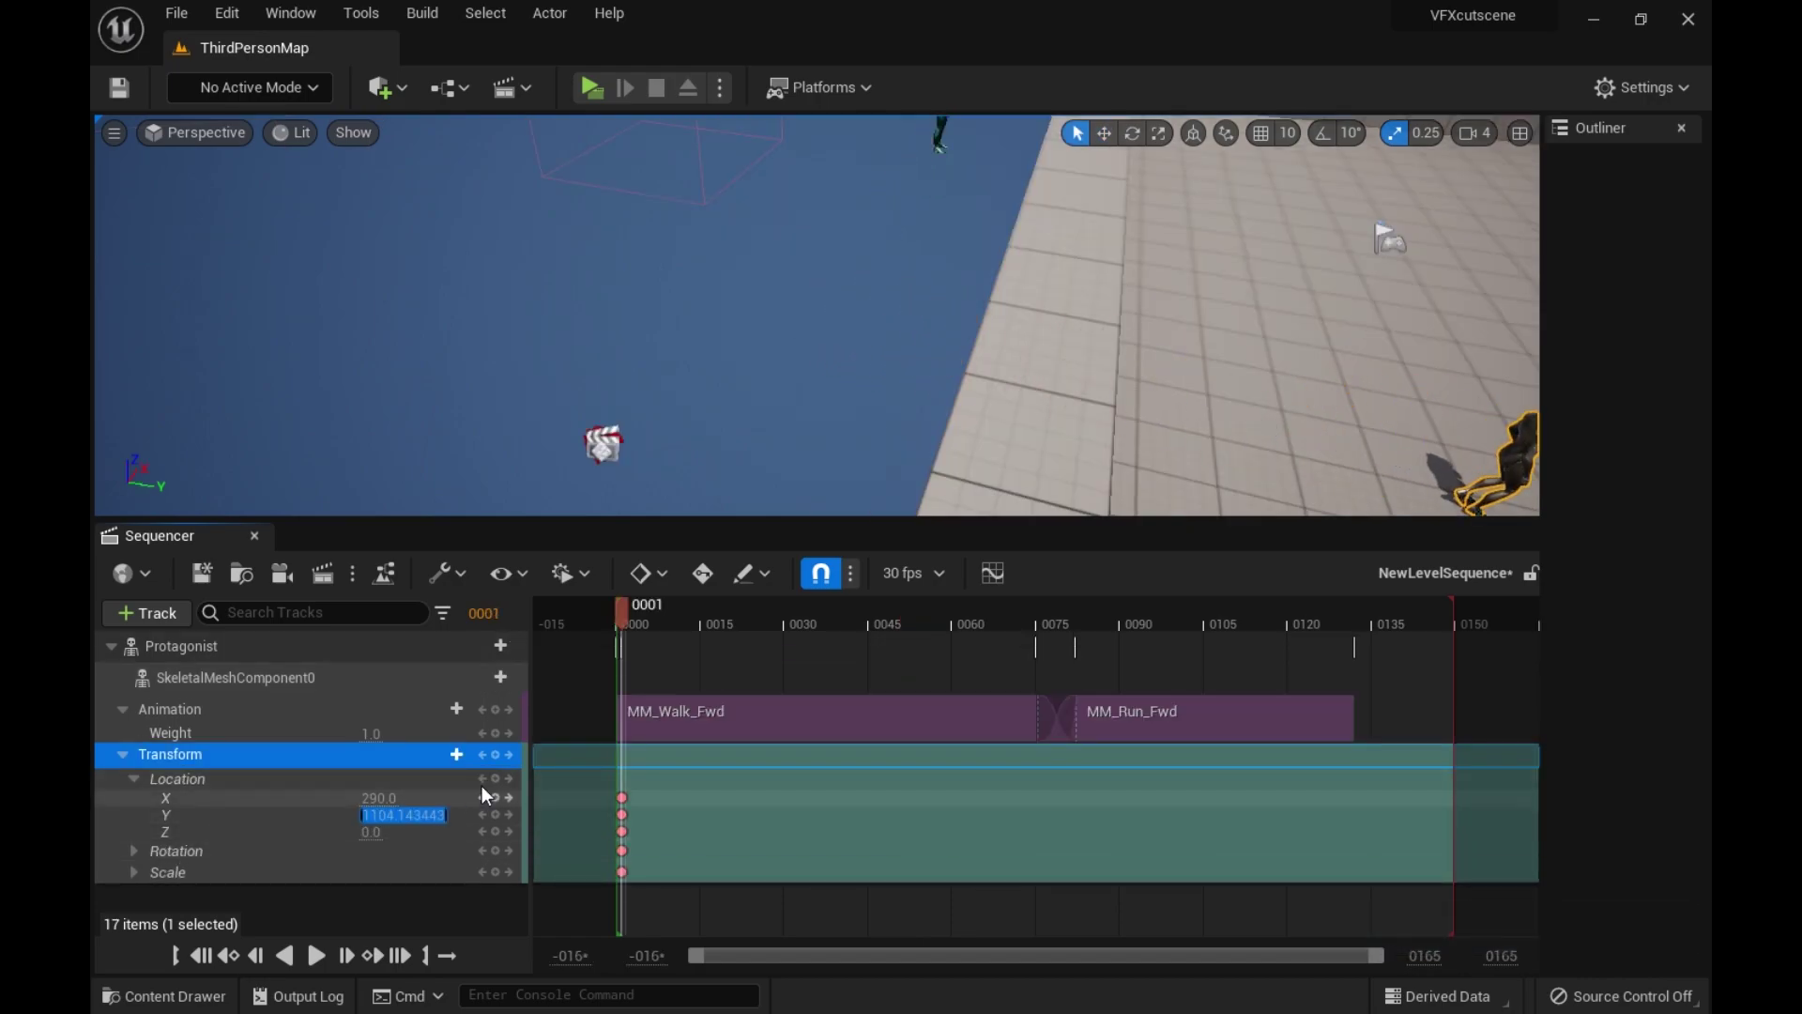
# - Play and scrub through the sequence to review the Protagonist's walk-to-run blend from a closer view
pyautogui.scroll(-3, 914, 398)
pyautogui.moveTo(913, 398); pyautogui.dragTo(914, 398, button='right')
pyautogui.press('d')
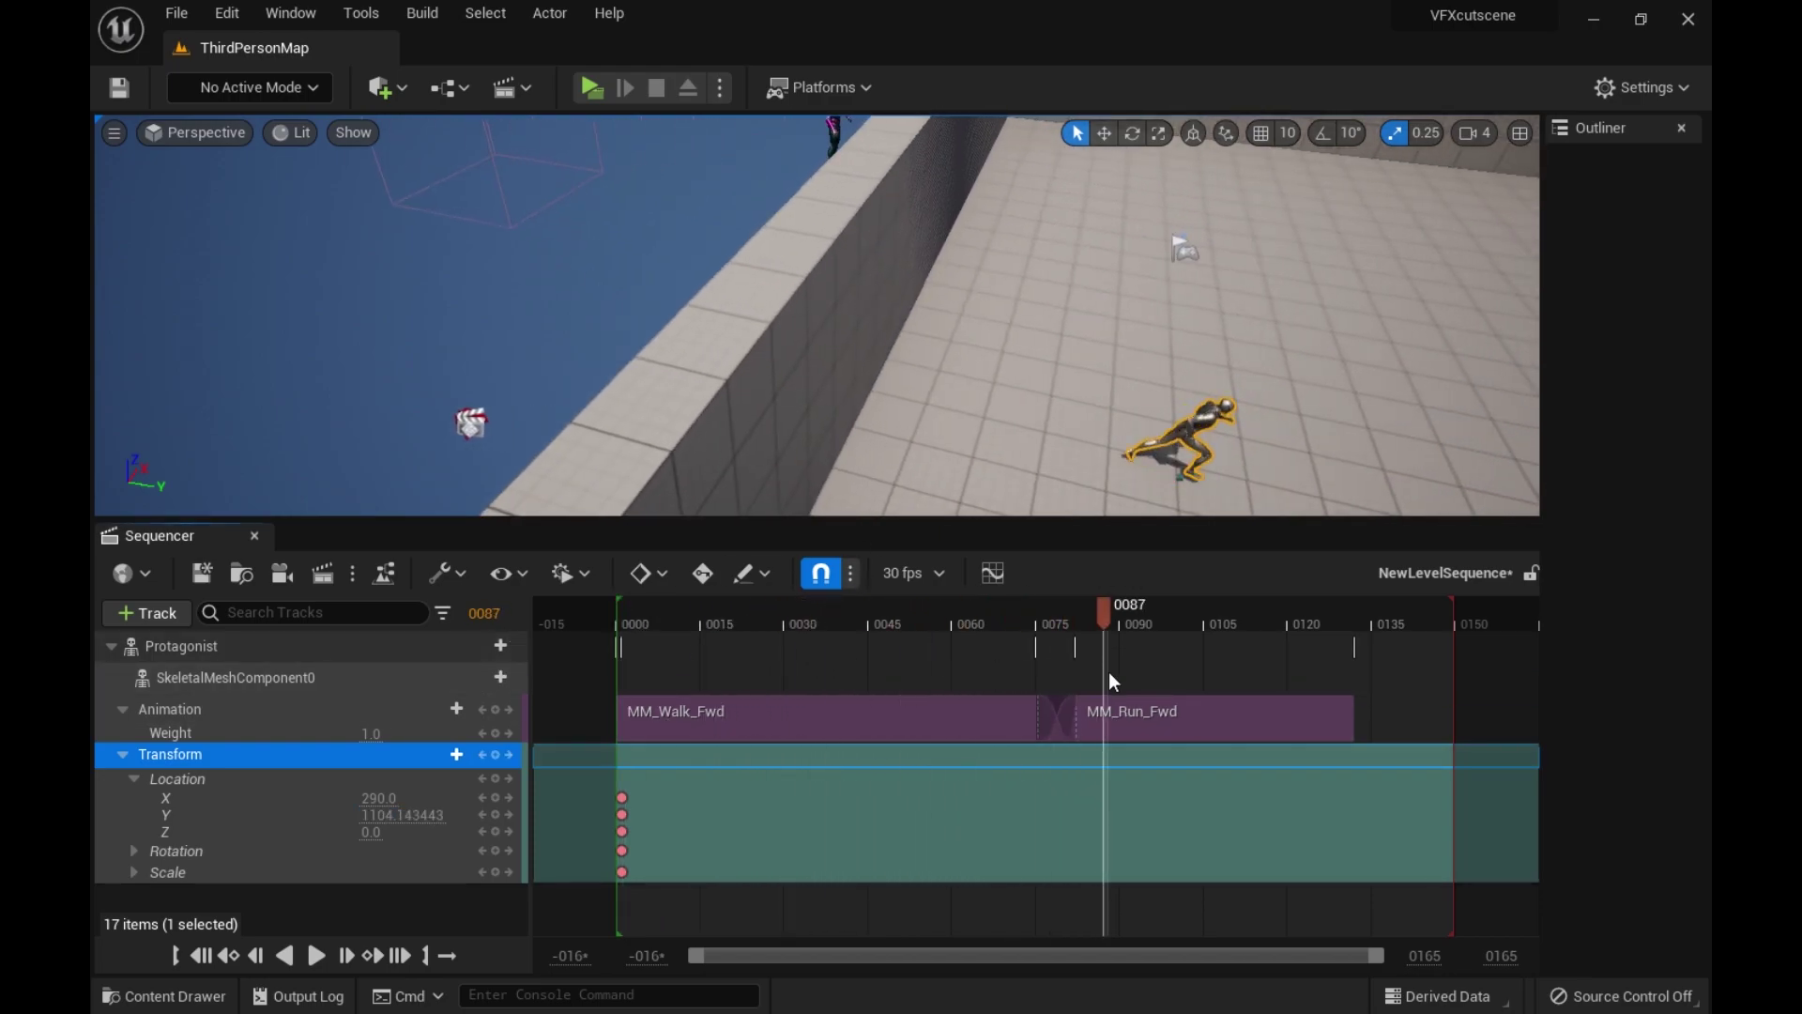
pyautogui.moveTo(1111, 682)
pyautogui.mouseDown()
pyautogui.moveTo(982, 667)
pyautogui.moveTo(1134, 659)
pyautogui.mouseUp()
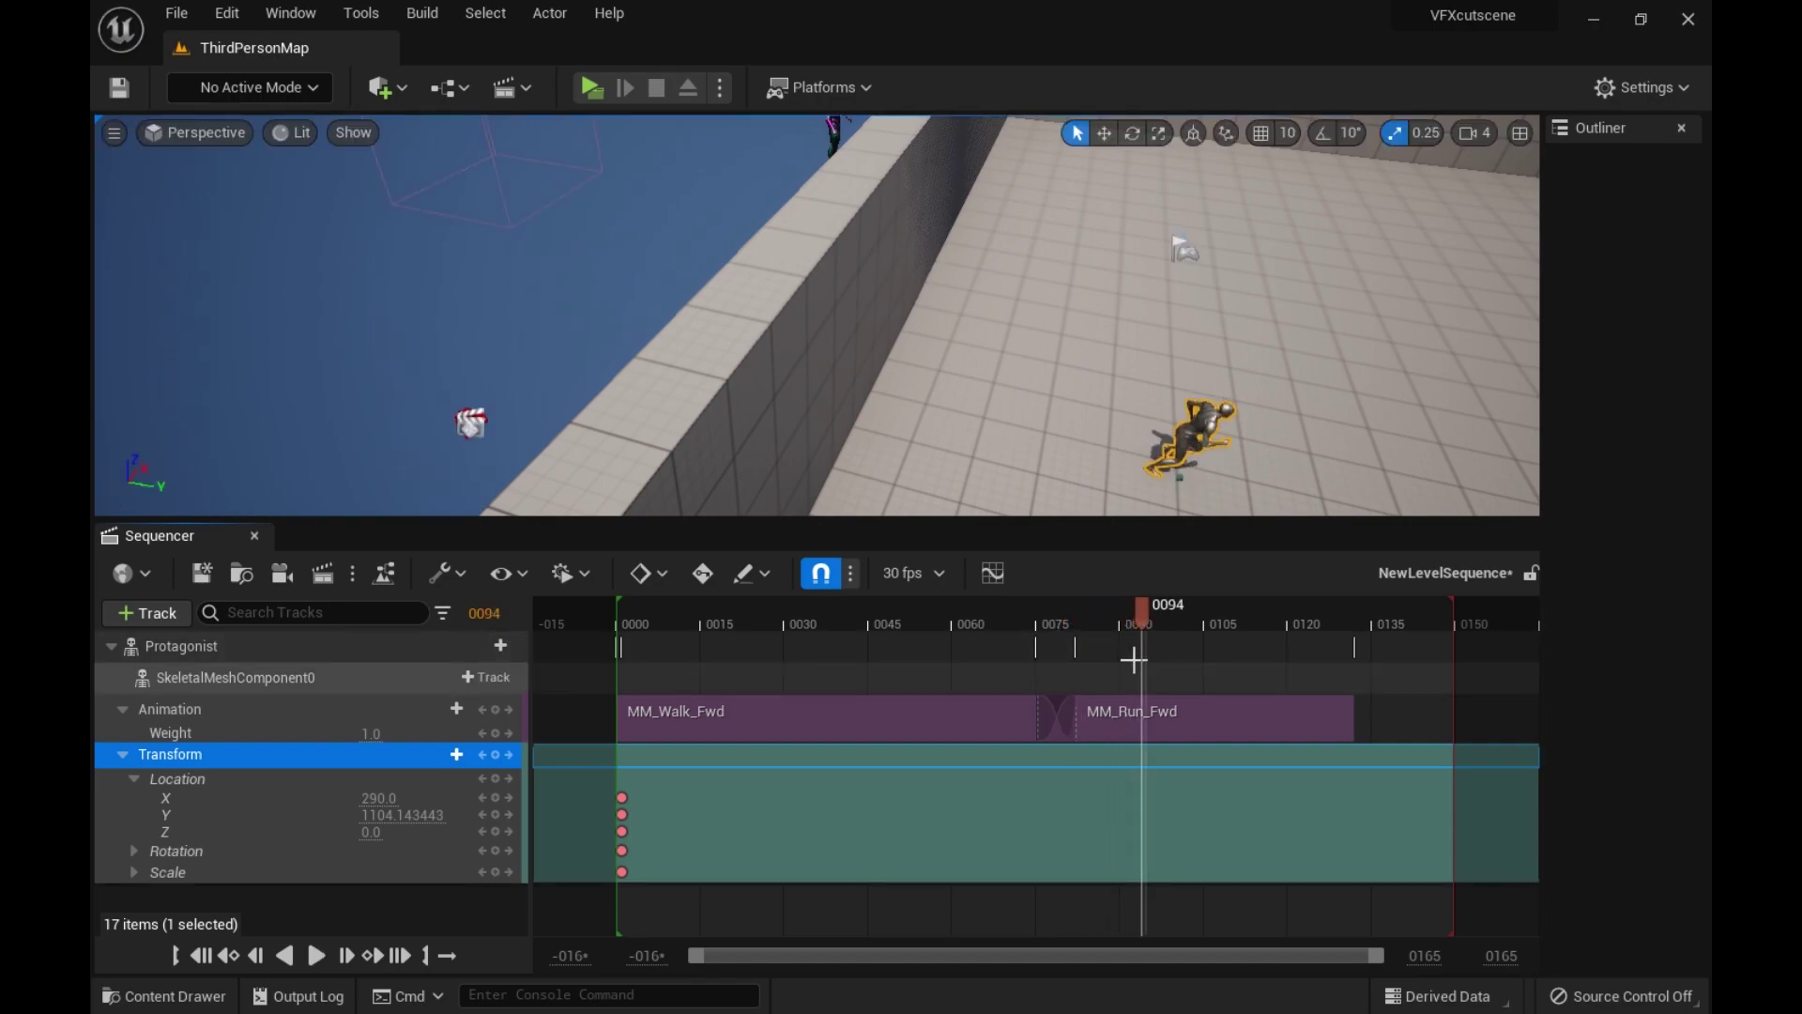
pyautogui.press('space')
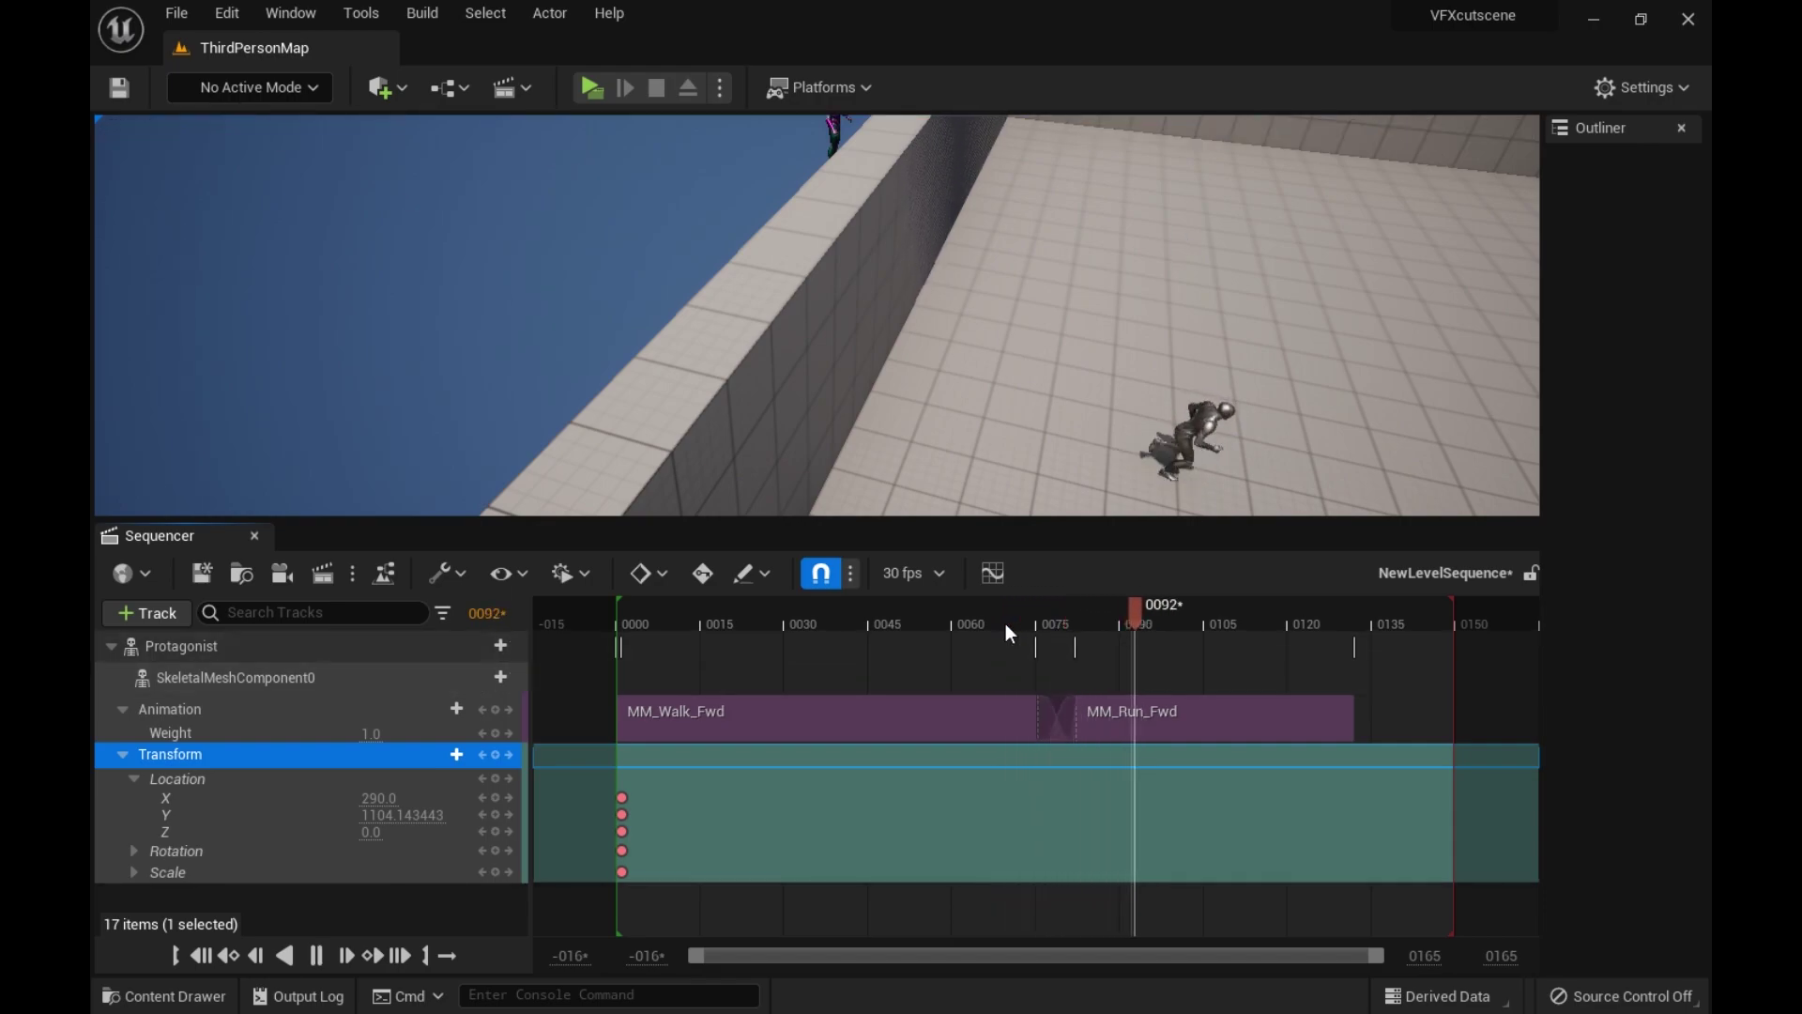
pyautogui.press('space')
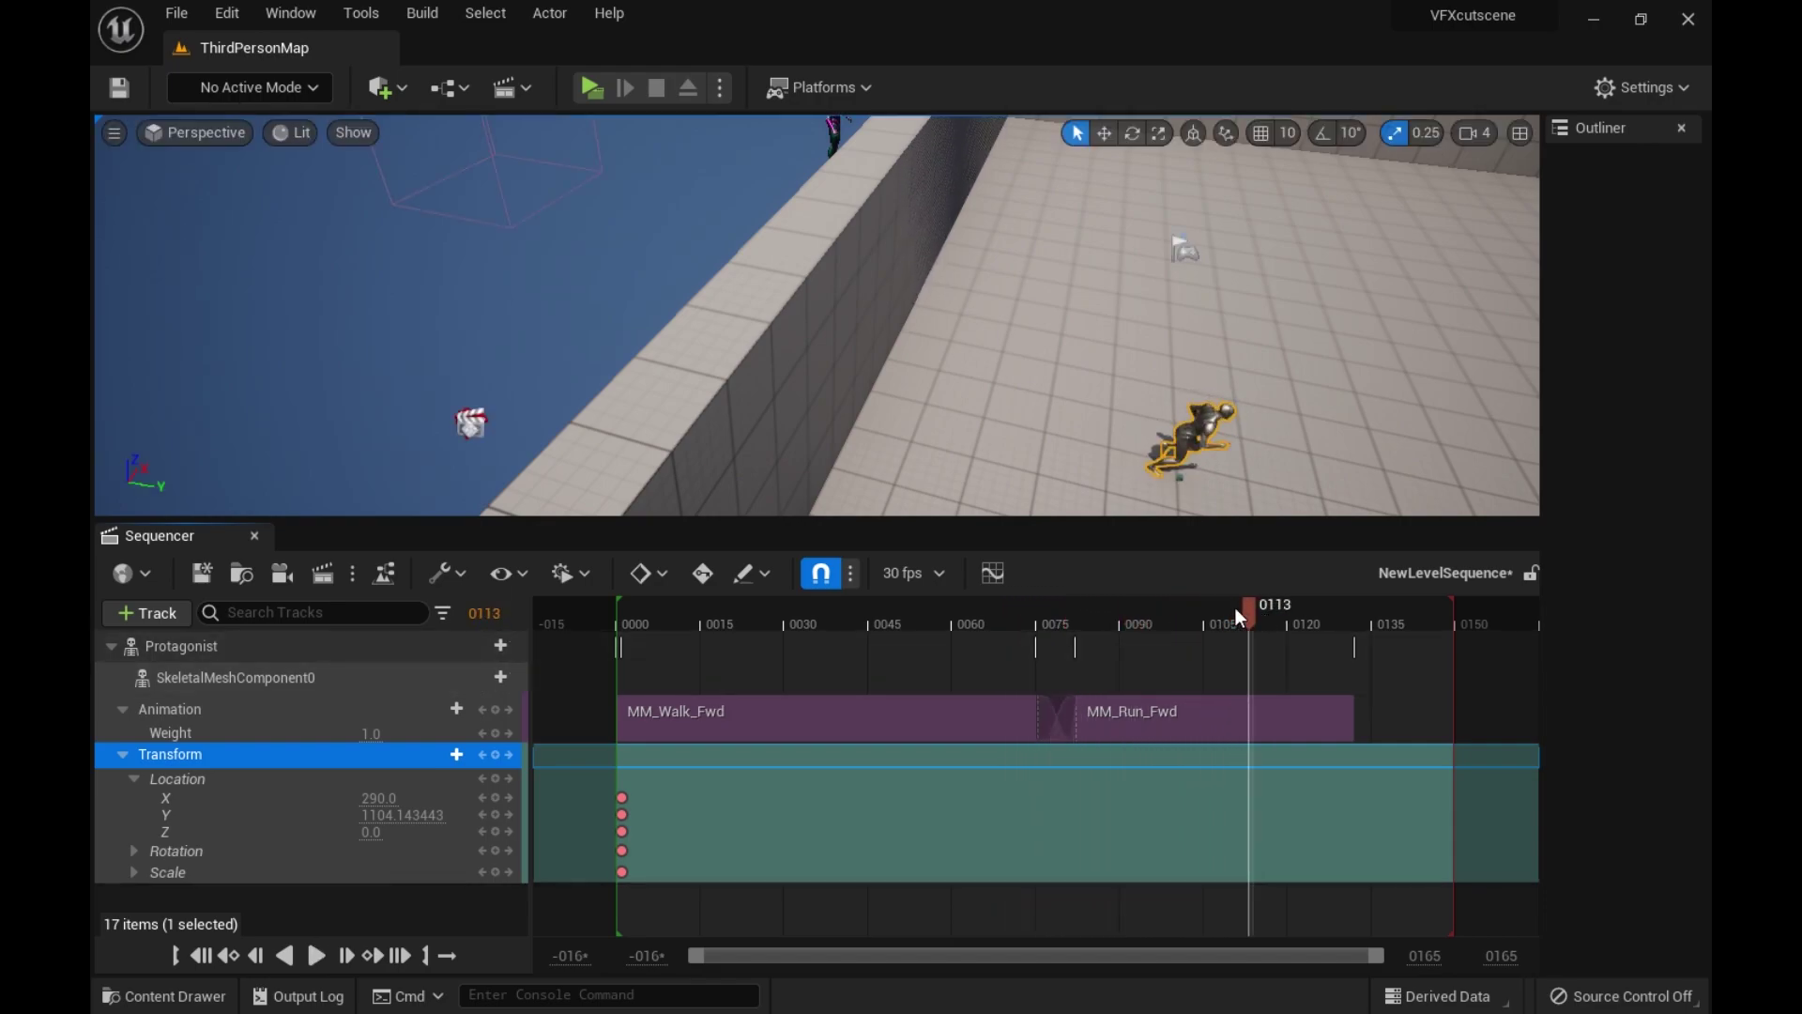
pyautogui.moveTo(1235, 615); pyautogui.dragTo(898, 659)
pyautogui.press('space')
pyautogui.moveTo(1022, 479); pyautogui.dragTo(1117, 507, button='right')
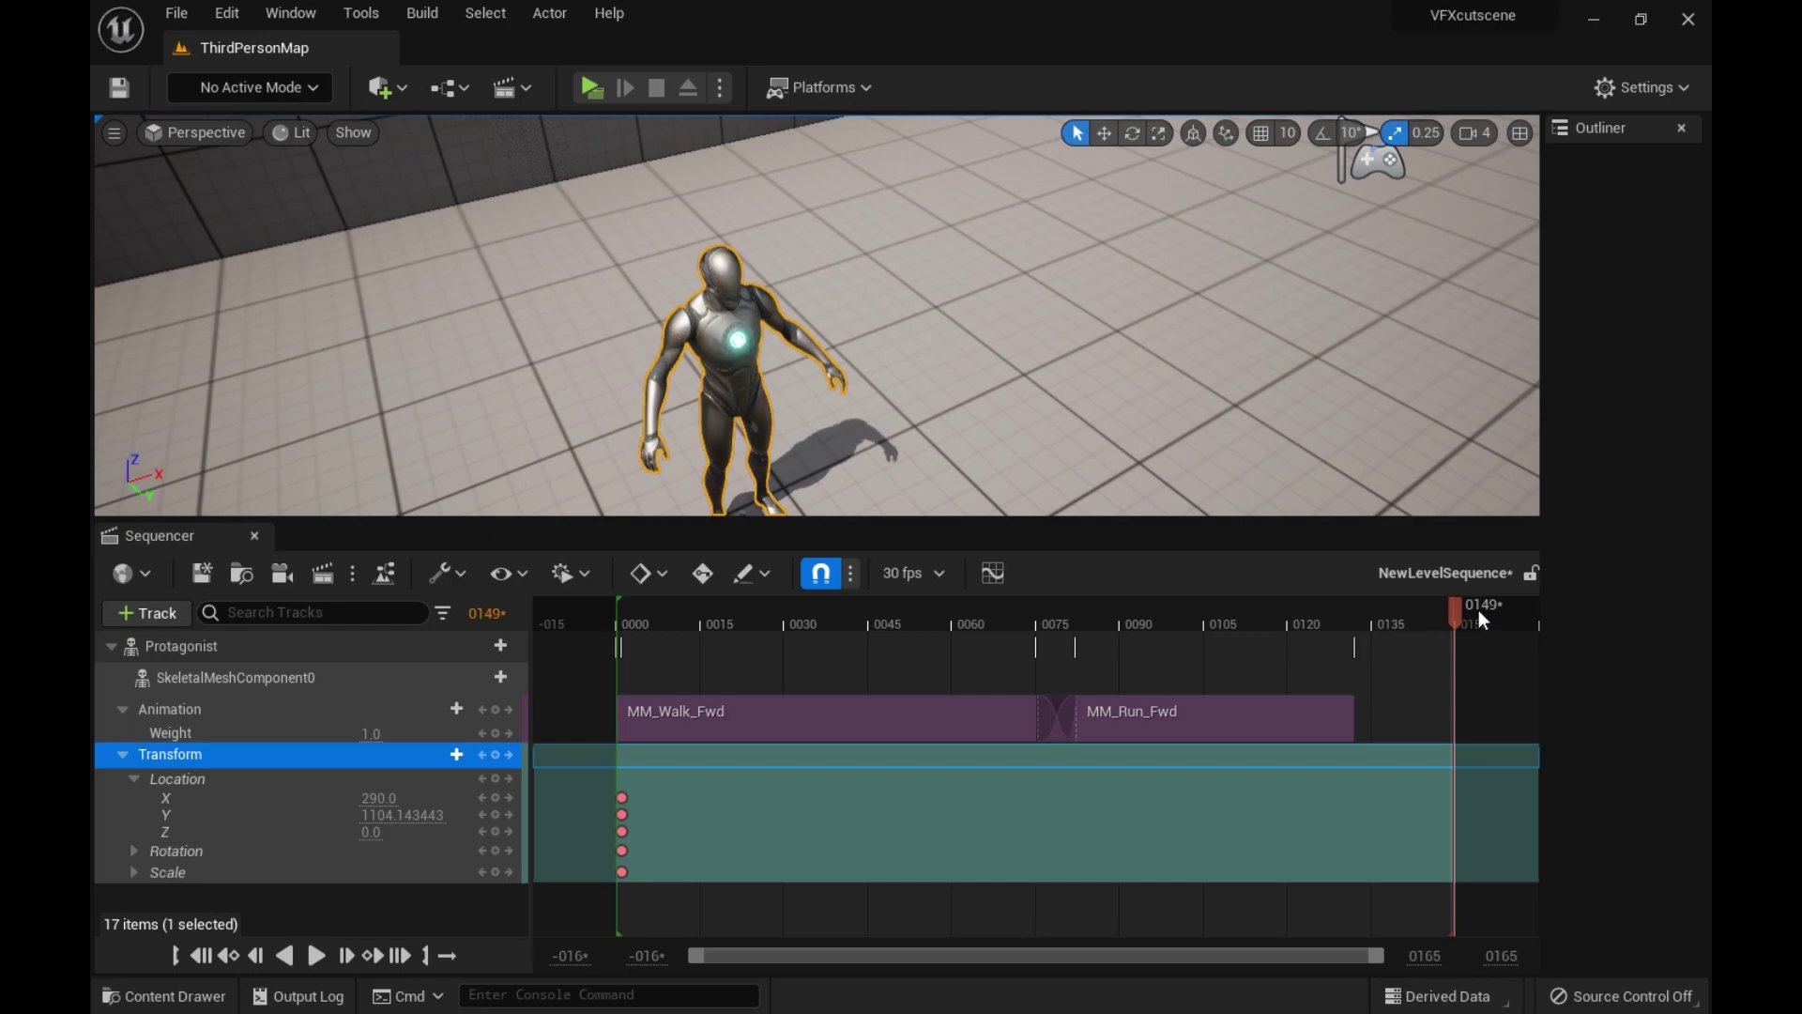
pyautogui.moveTo(1291, 627); pyautogui.dragTo(1037, 681)
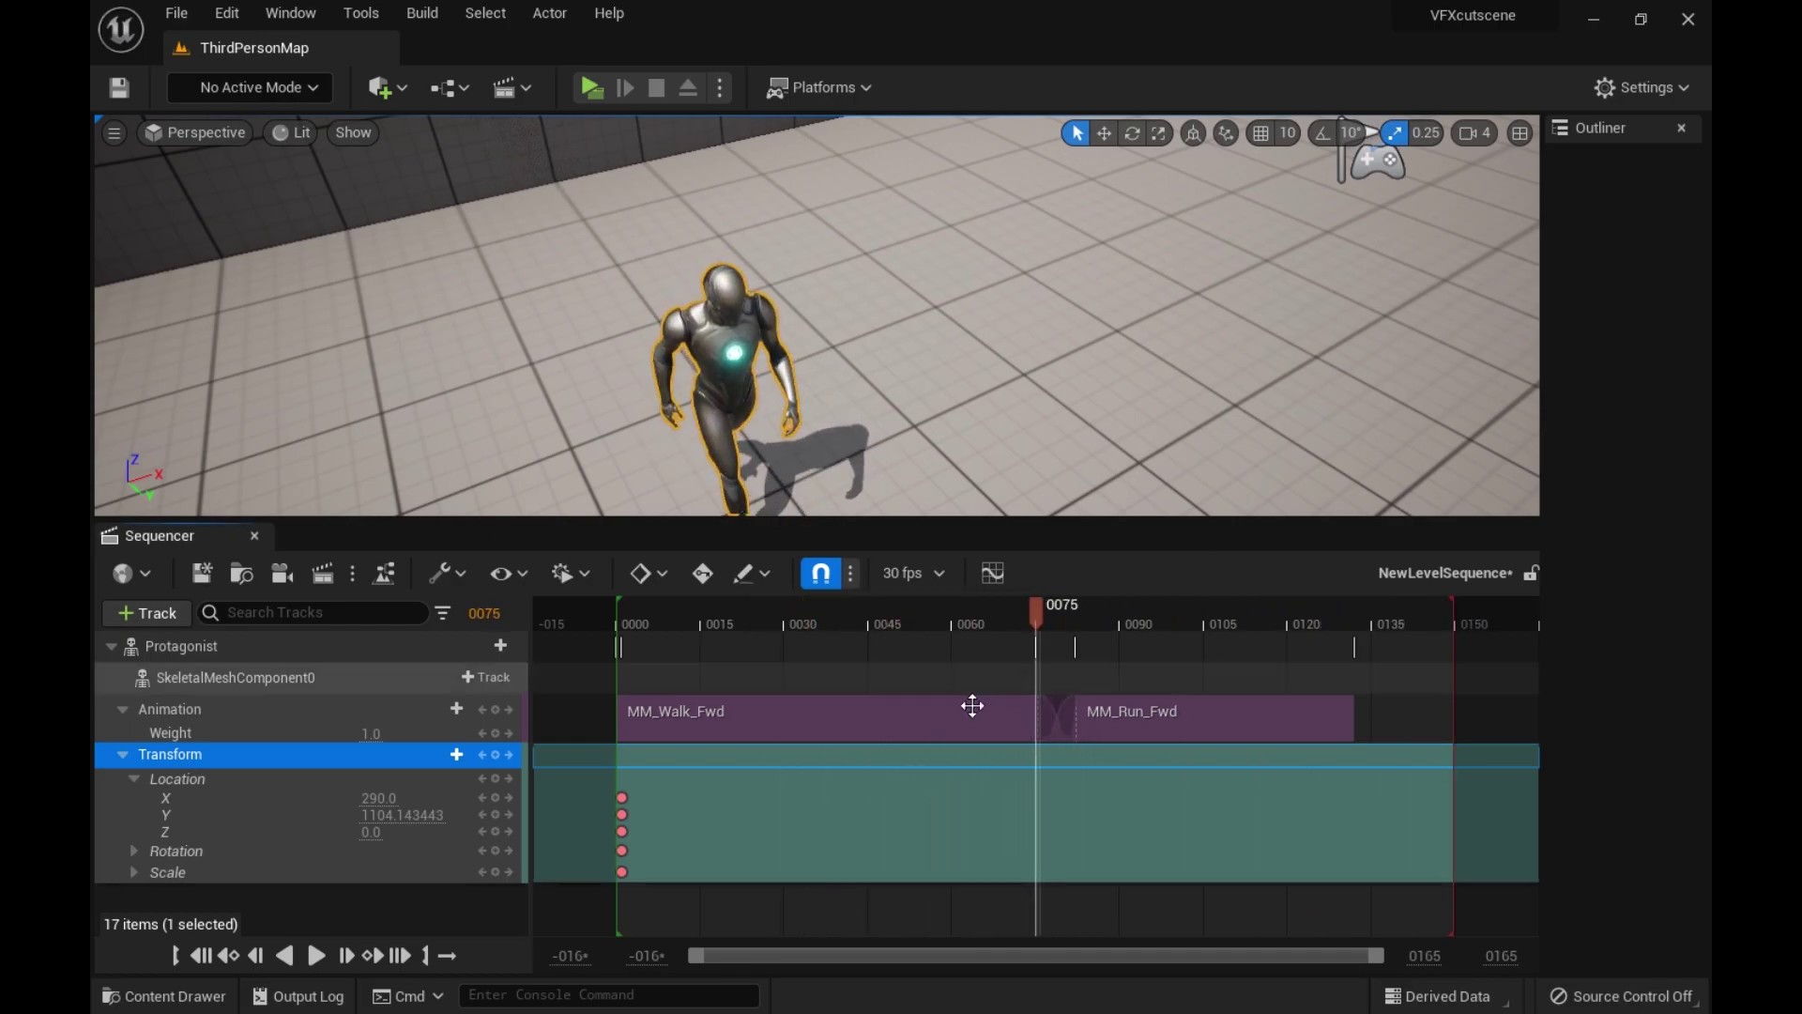
# - Collapse the Transform track and add the SK_Mannequin_Sequence_Action_Land animation at frame 75
pyautogui.click(123, 755)
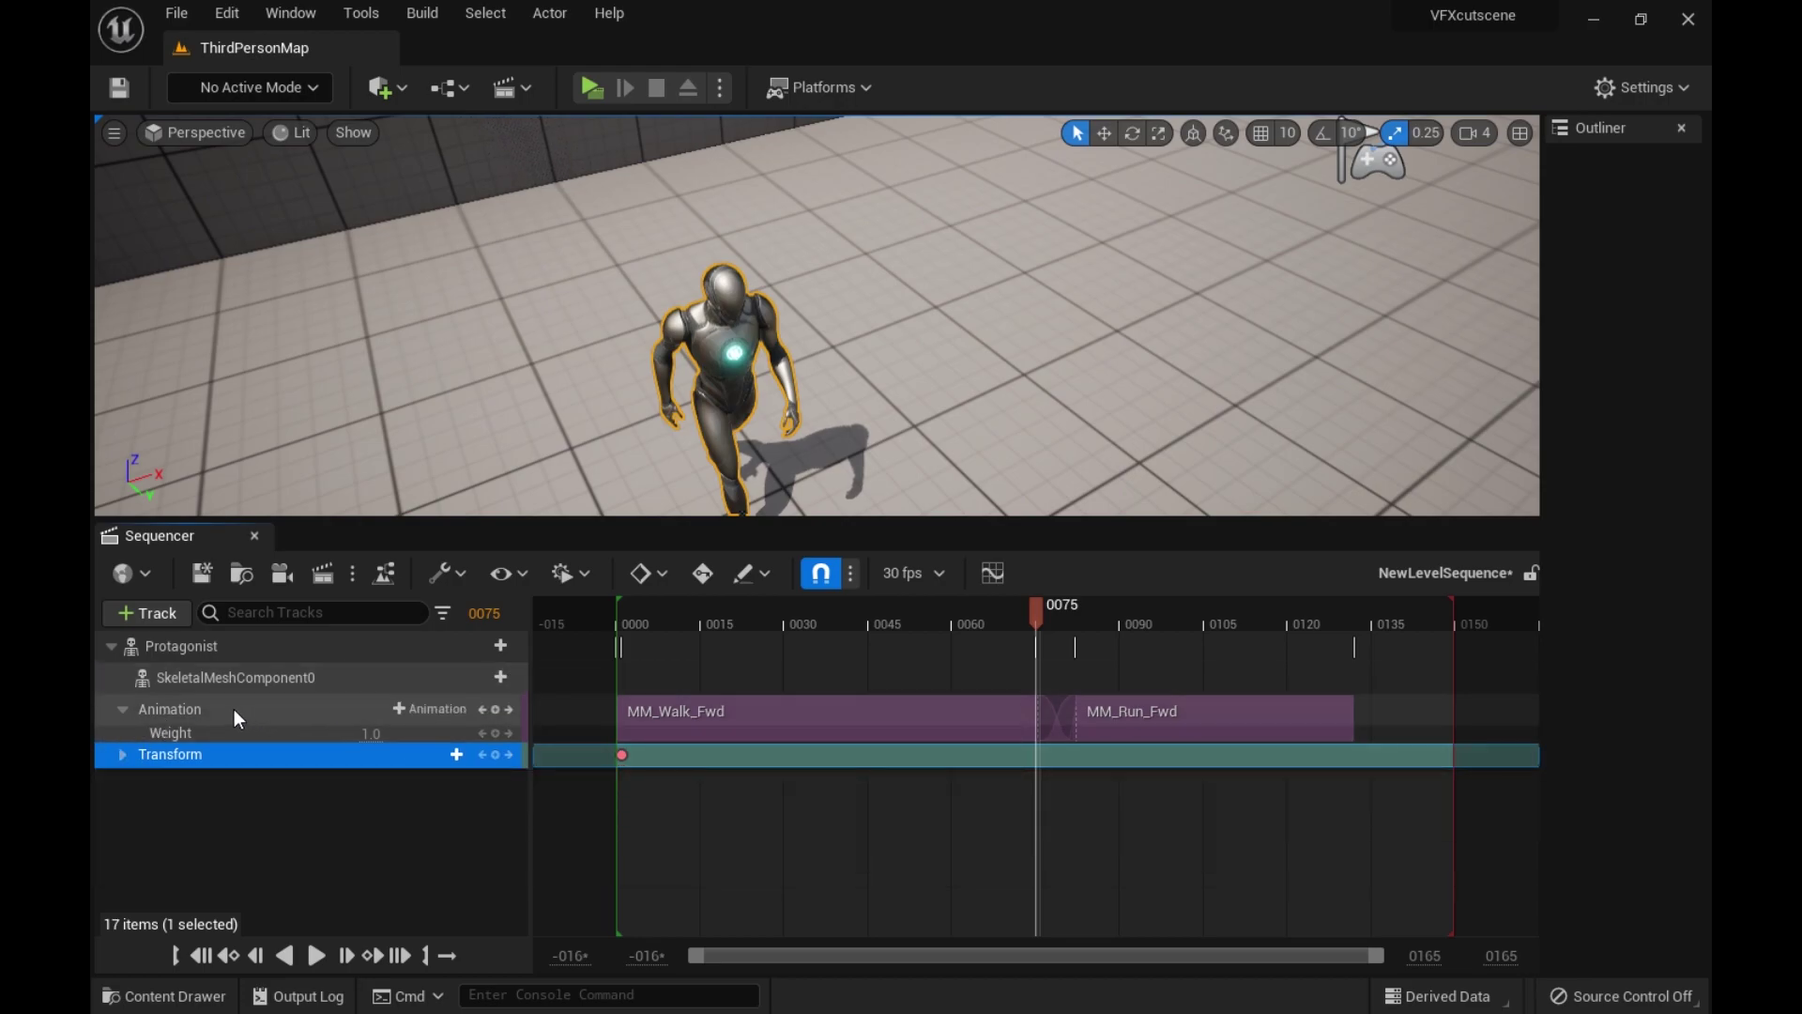
pyautogui.click(405, 710)
pyautogui.scroll(-10, 524, 544)
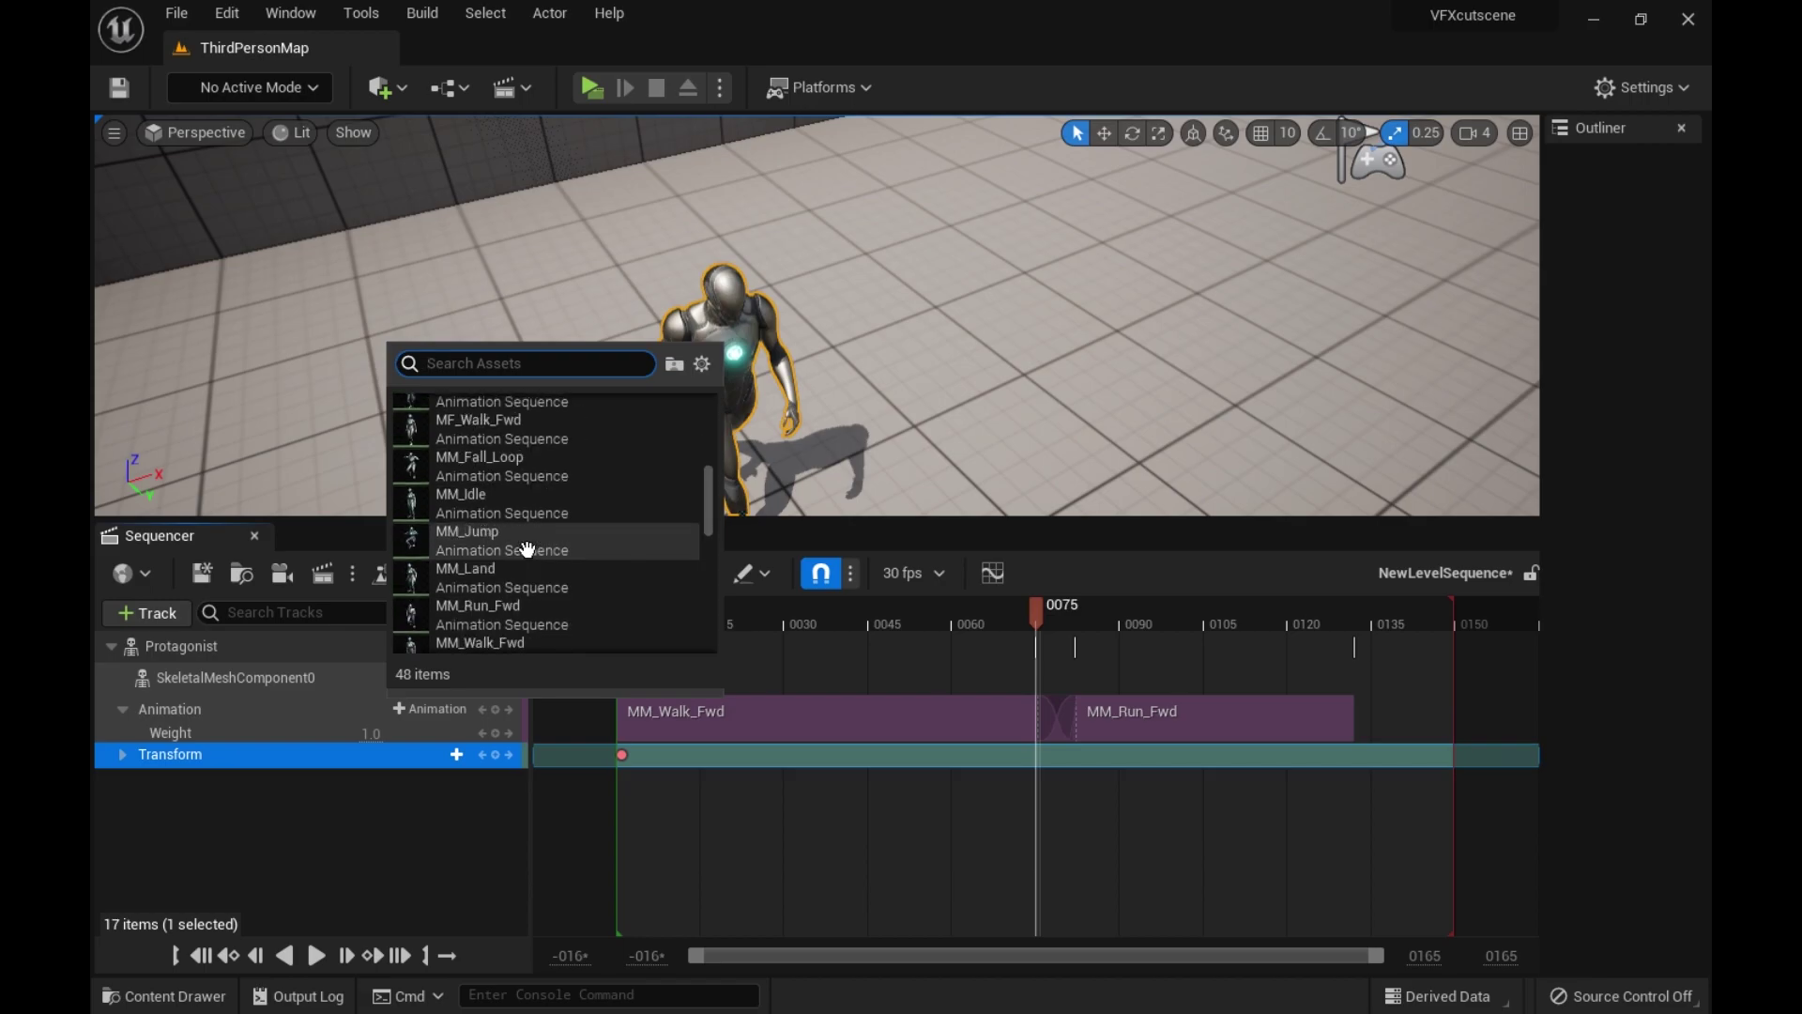
pyautogui.scroll(-5, 527, 549)
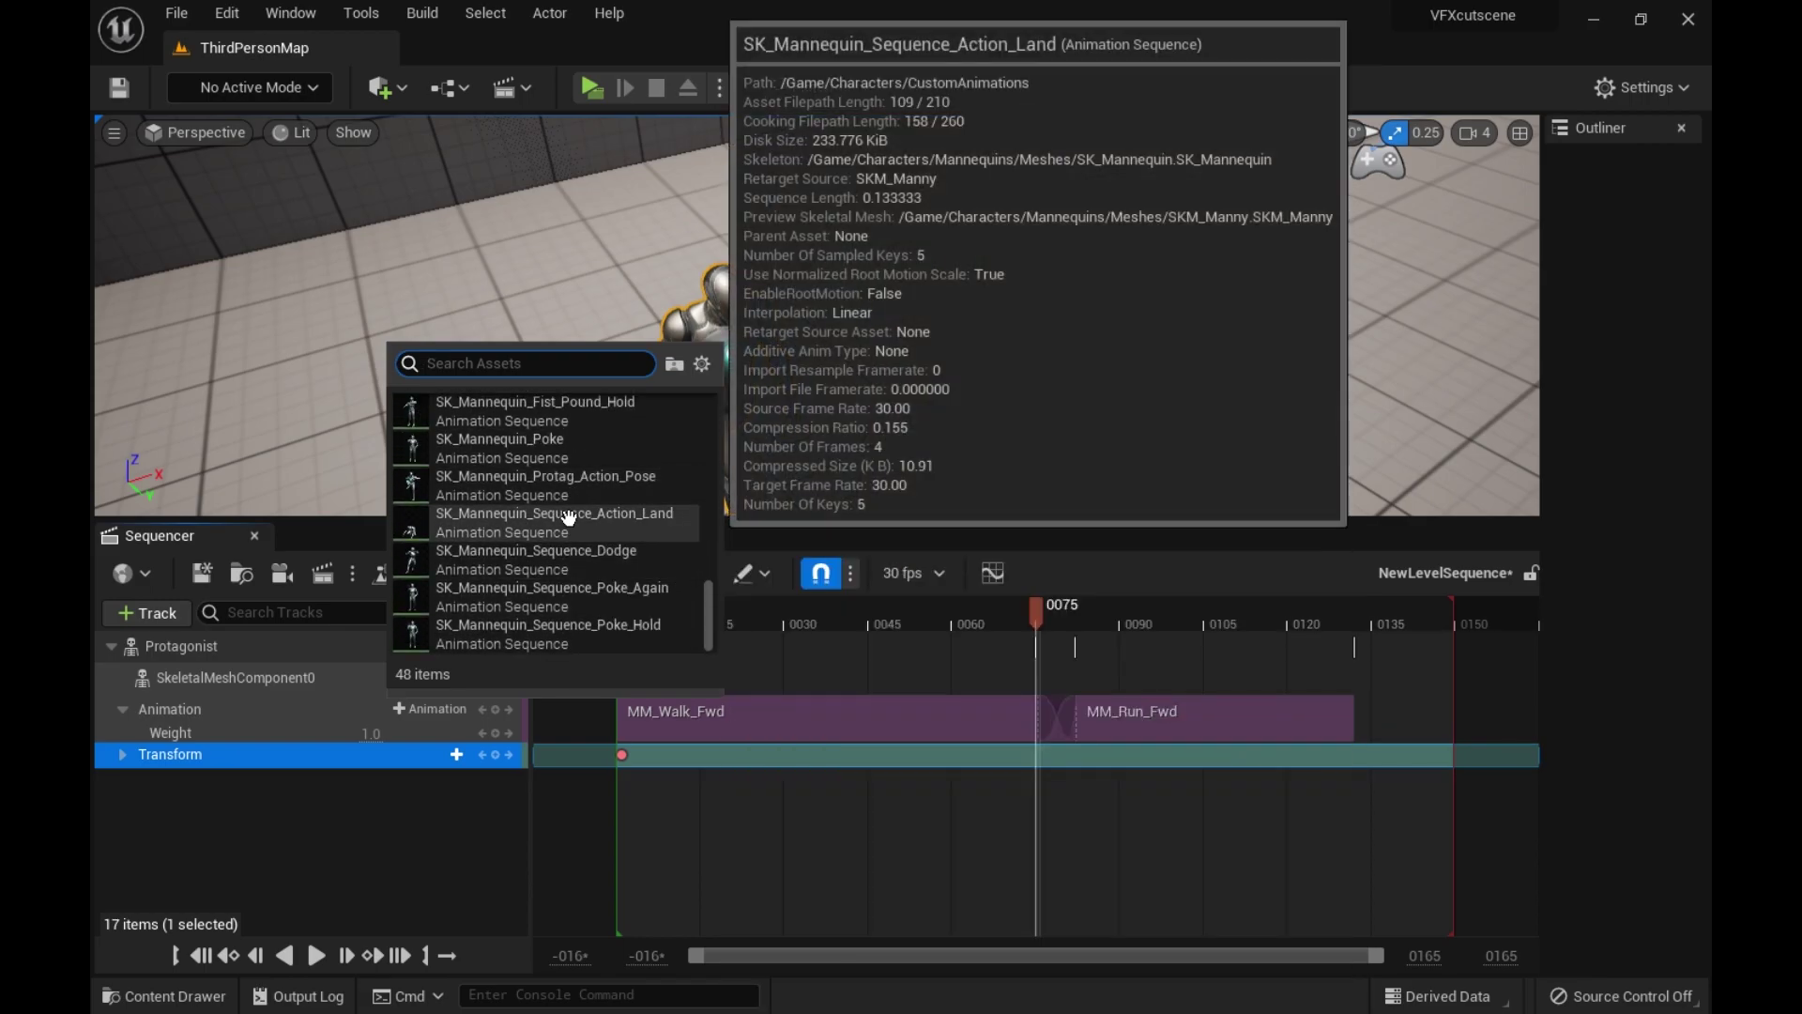
pyautogui.click(559, 526)
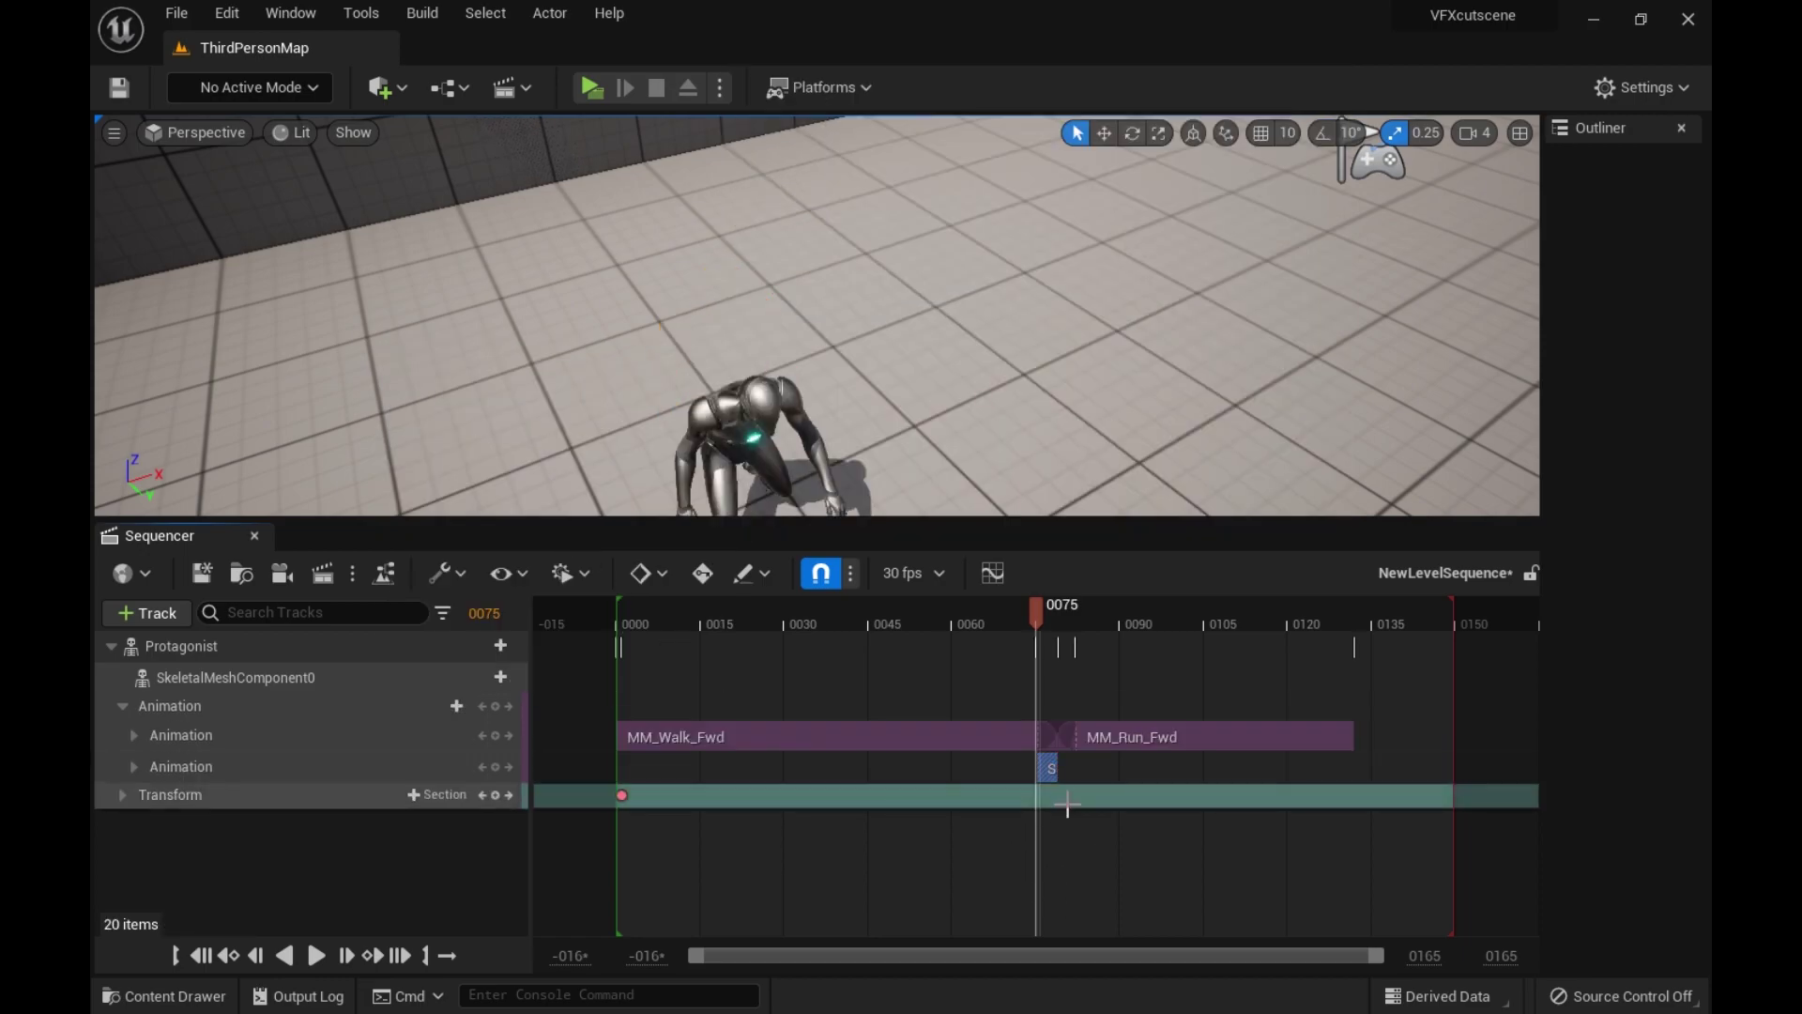
# - Shift the run clip to start at about frame 36, stretch the landing clip across about frames 110 to 136, and inspect frame 116
pyautogui.moveTo(1047, 772); pyautogui.dragTo(1136, 737)
pyautogui.moveTo(1380, 768); pyautogui.dragTo(1242, 768)
pyautogui.moveTo(1076, 627); pyautogui.dragTo(1267, 670)
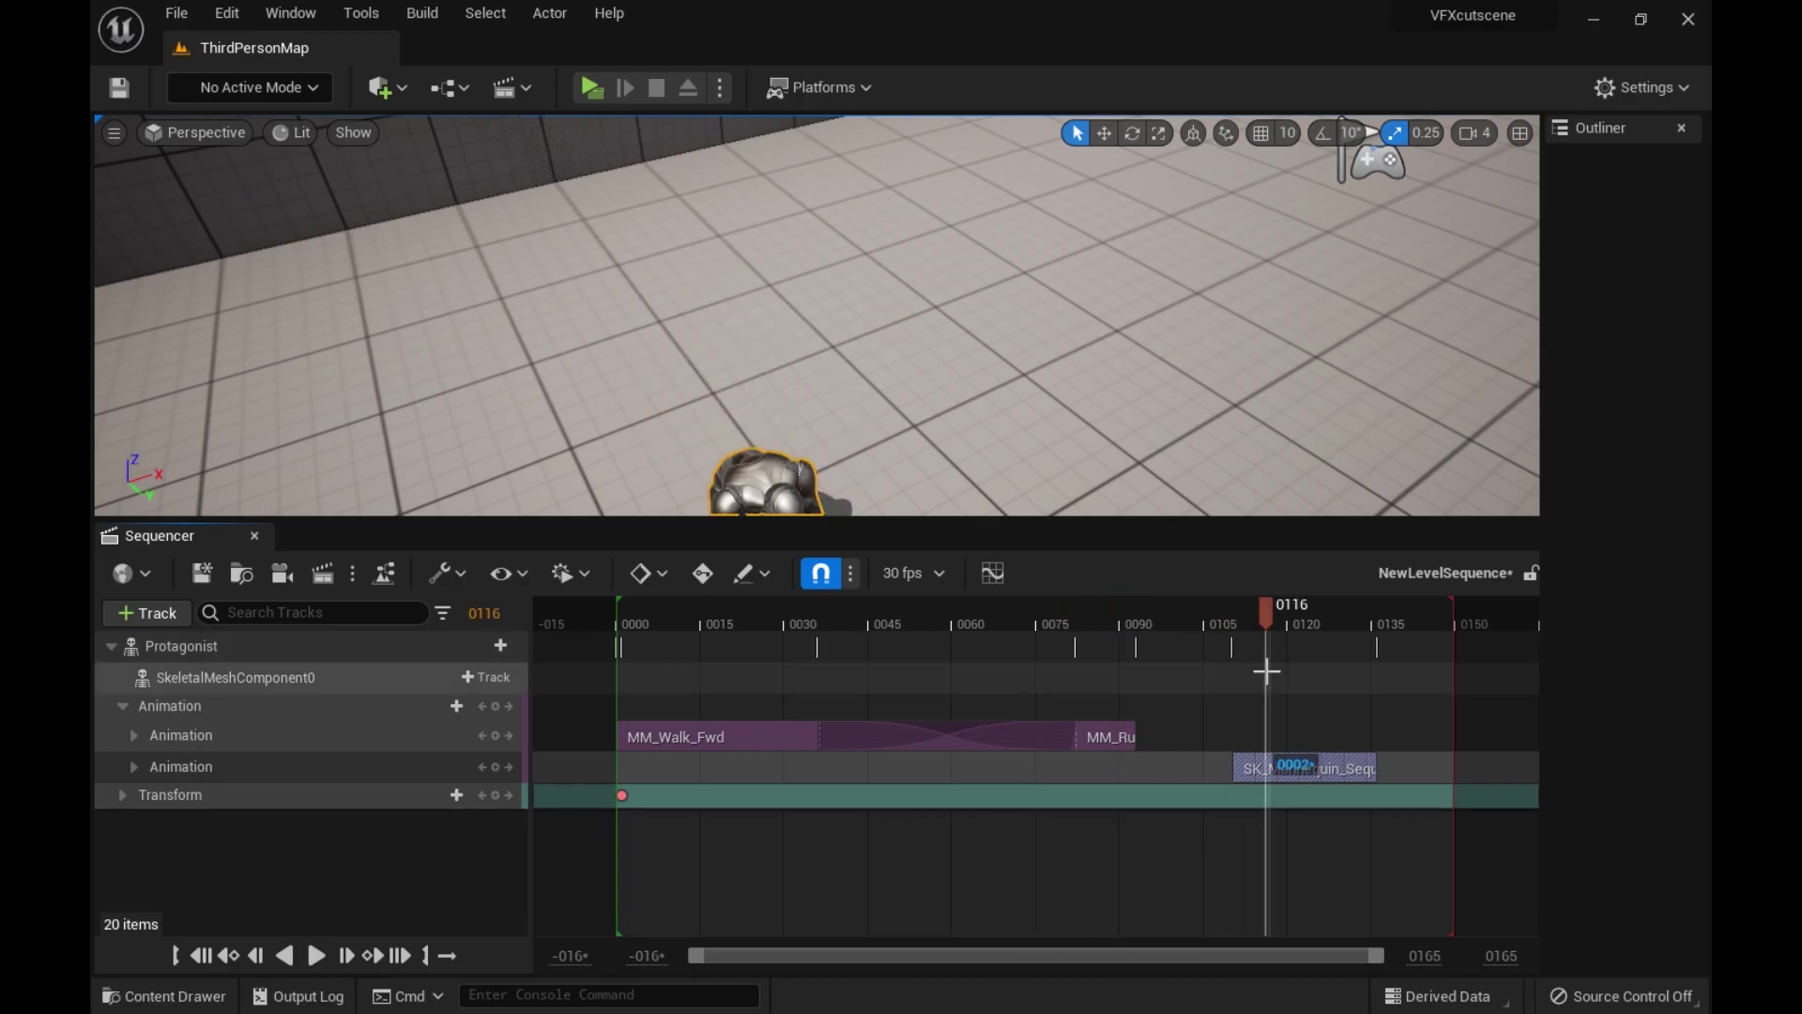
pyautogui.scroll(-4, 1031, 403)
pyautogui.moveTo(997, 430)
pyautogui.keyDown('alt'); pyautogui.mouseDown()
pyautogui.moveTo(991, 340)
pyautogui.moveTo(984, 458)
pyautogui.mouseUp(); pyautogui.keyUp('alt')
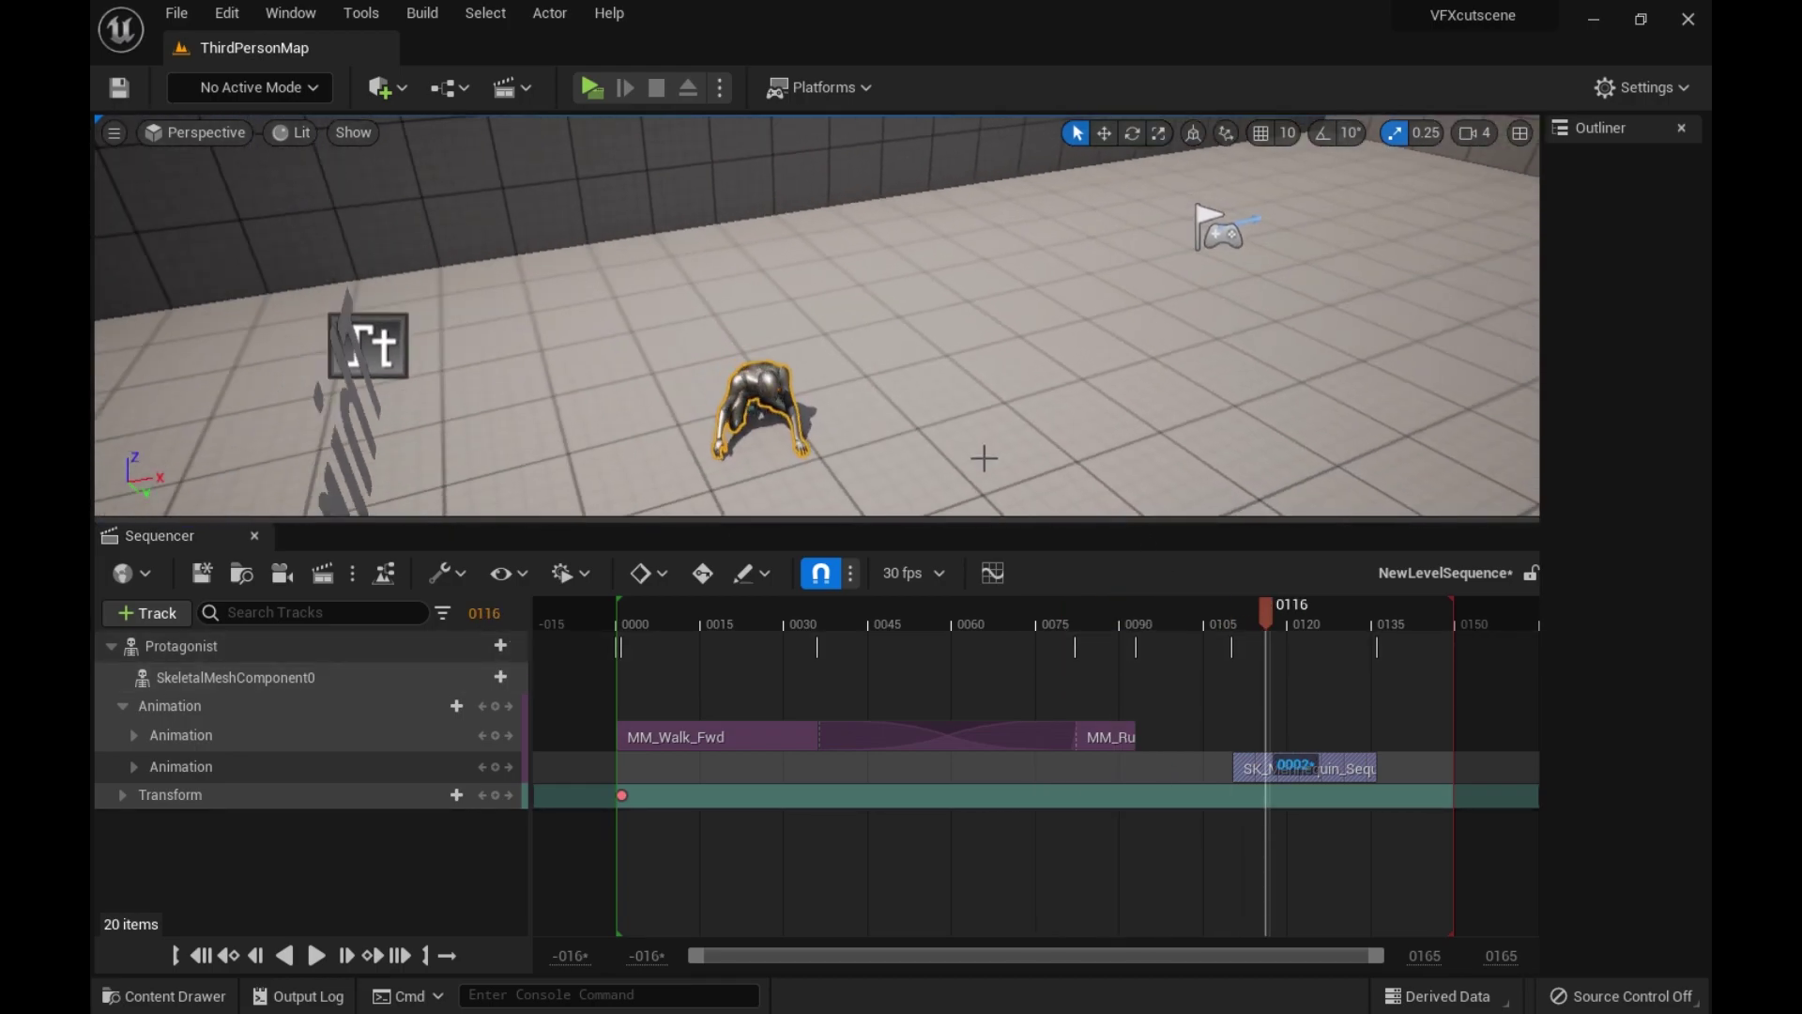
# - Place the landing clip on the walk-run row across about frames 90 to 147, overlapping the run clip's end, and play the transition
pyautogui.moveTo(959, 452); pyautogui.dragTo(917, 460, button='right')
pyautogui.keyDown('alt'); pyautogui.moveTo(917, 460); pyautogui.dragTo(927, 549); pyautogui.keyUp('alt')
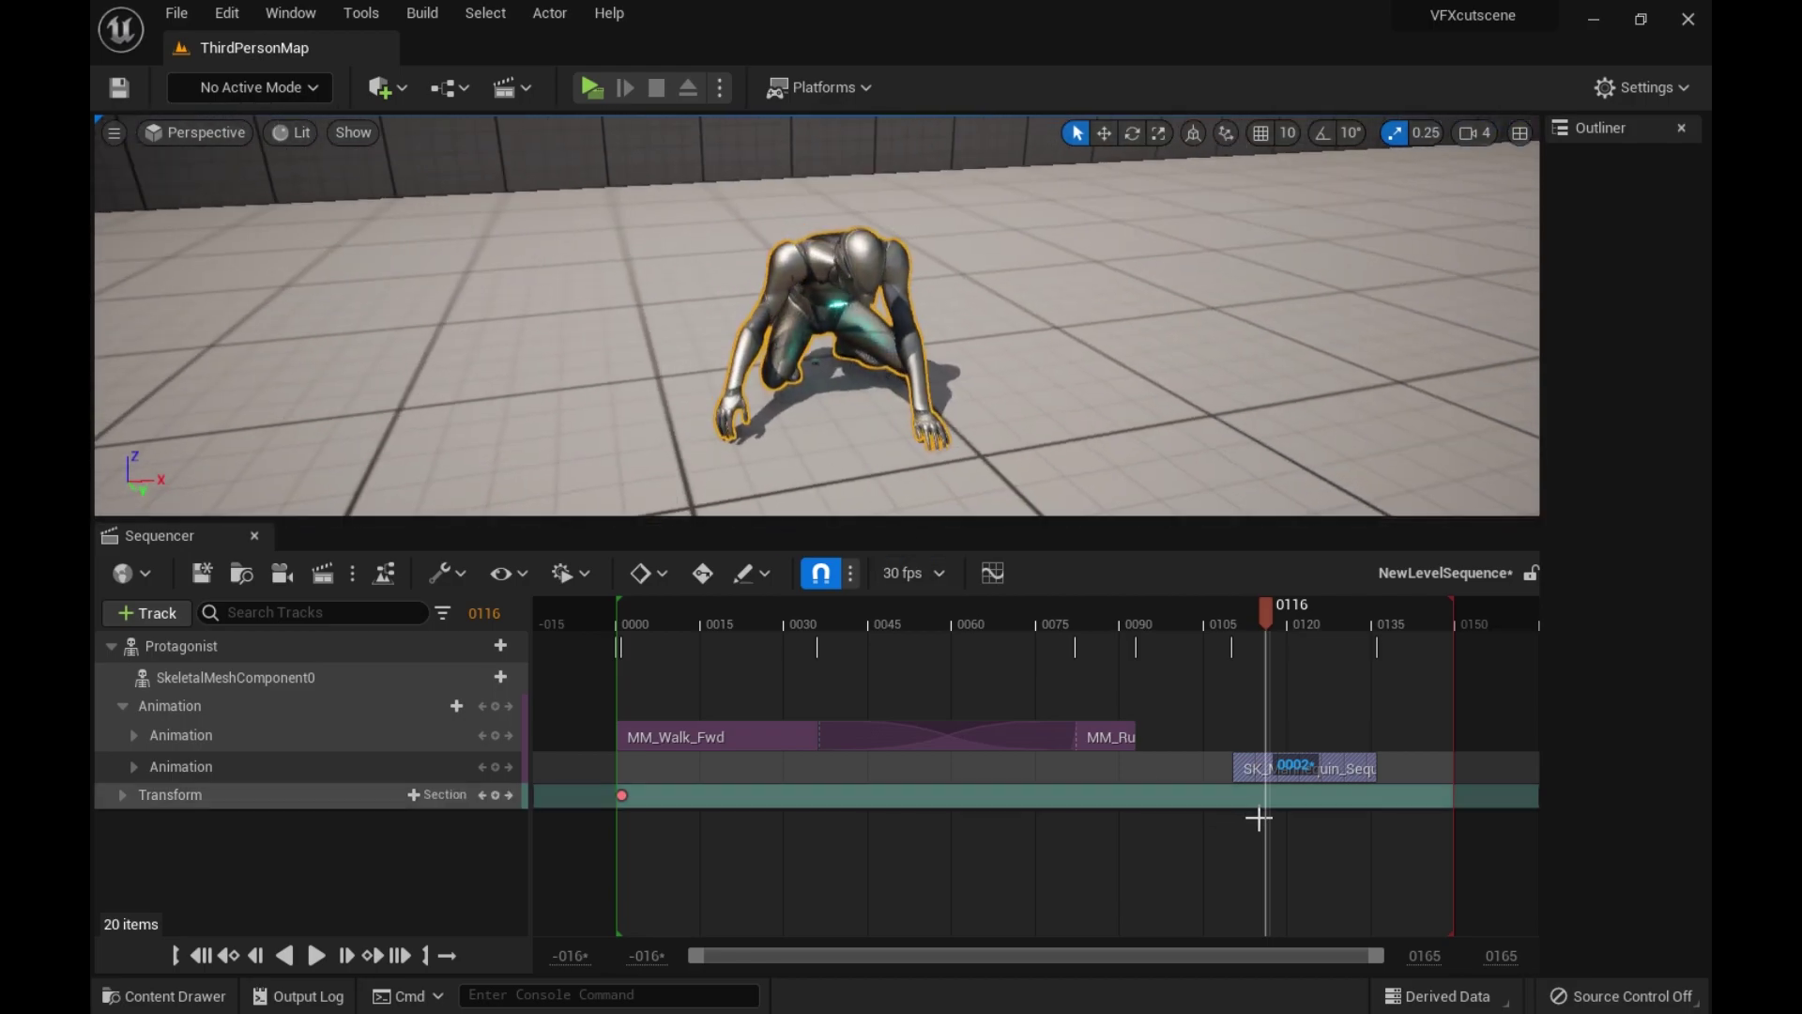
pyautogui.moveTo(1338, 770); pyautogui.dragTo(1438, 725)
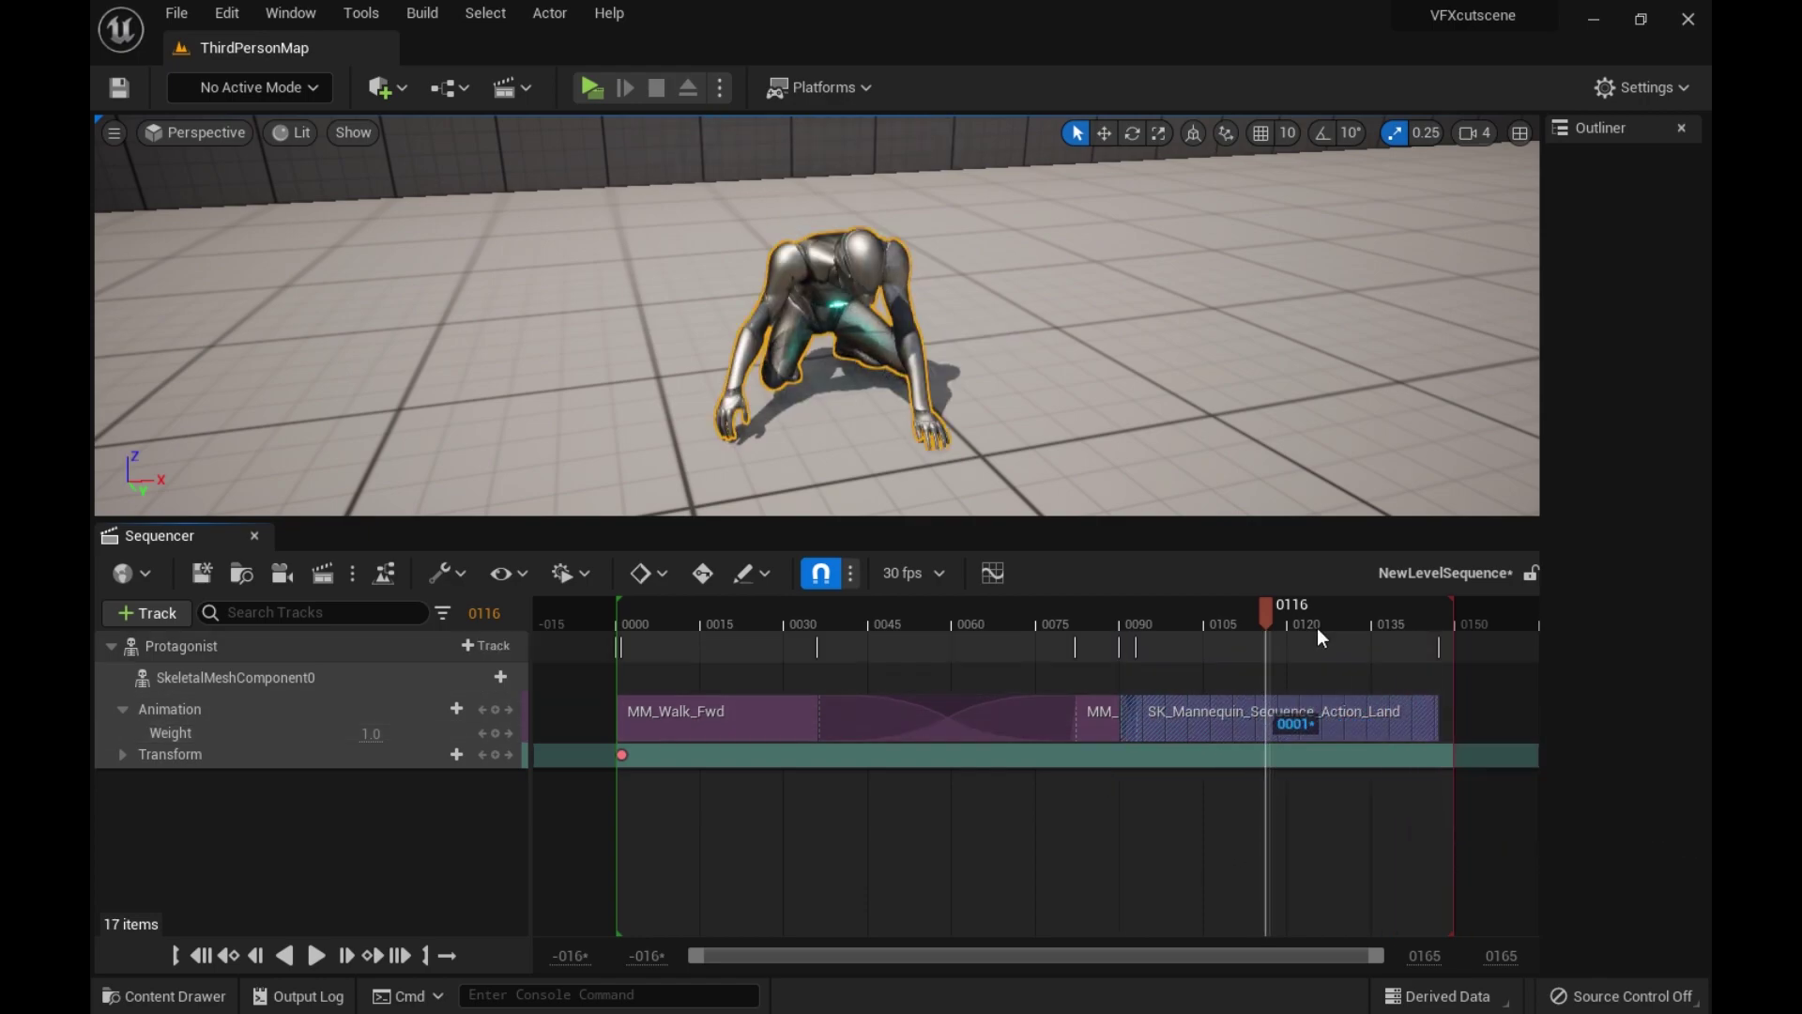
pyautogui.moveTo(1267, 621); pyautogui.dragTo(1054, 679)
pyautogui.press('space')
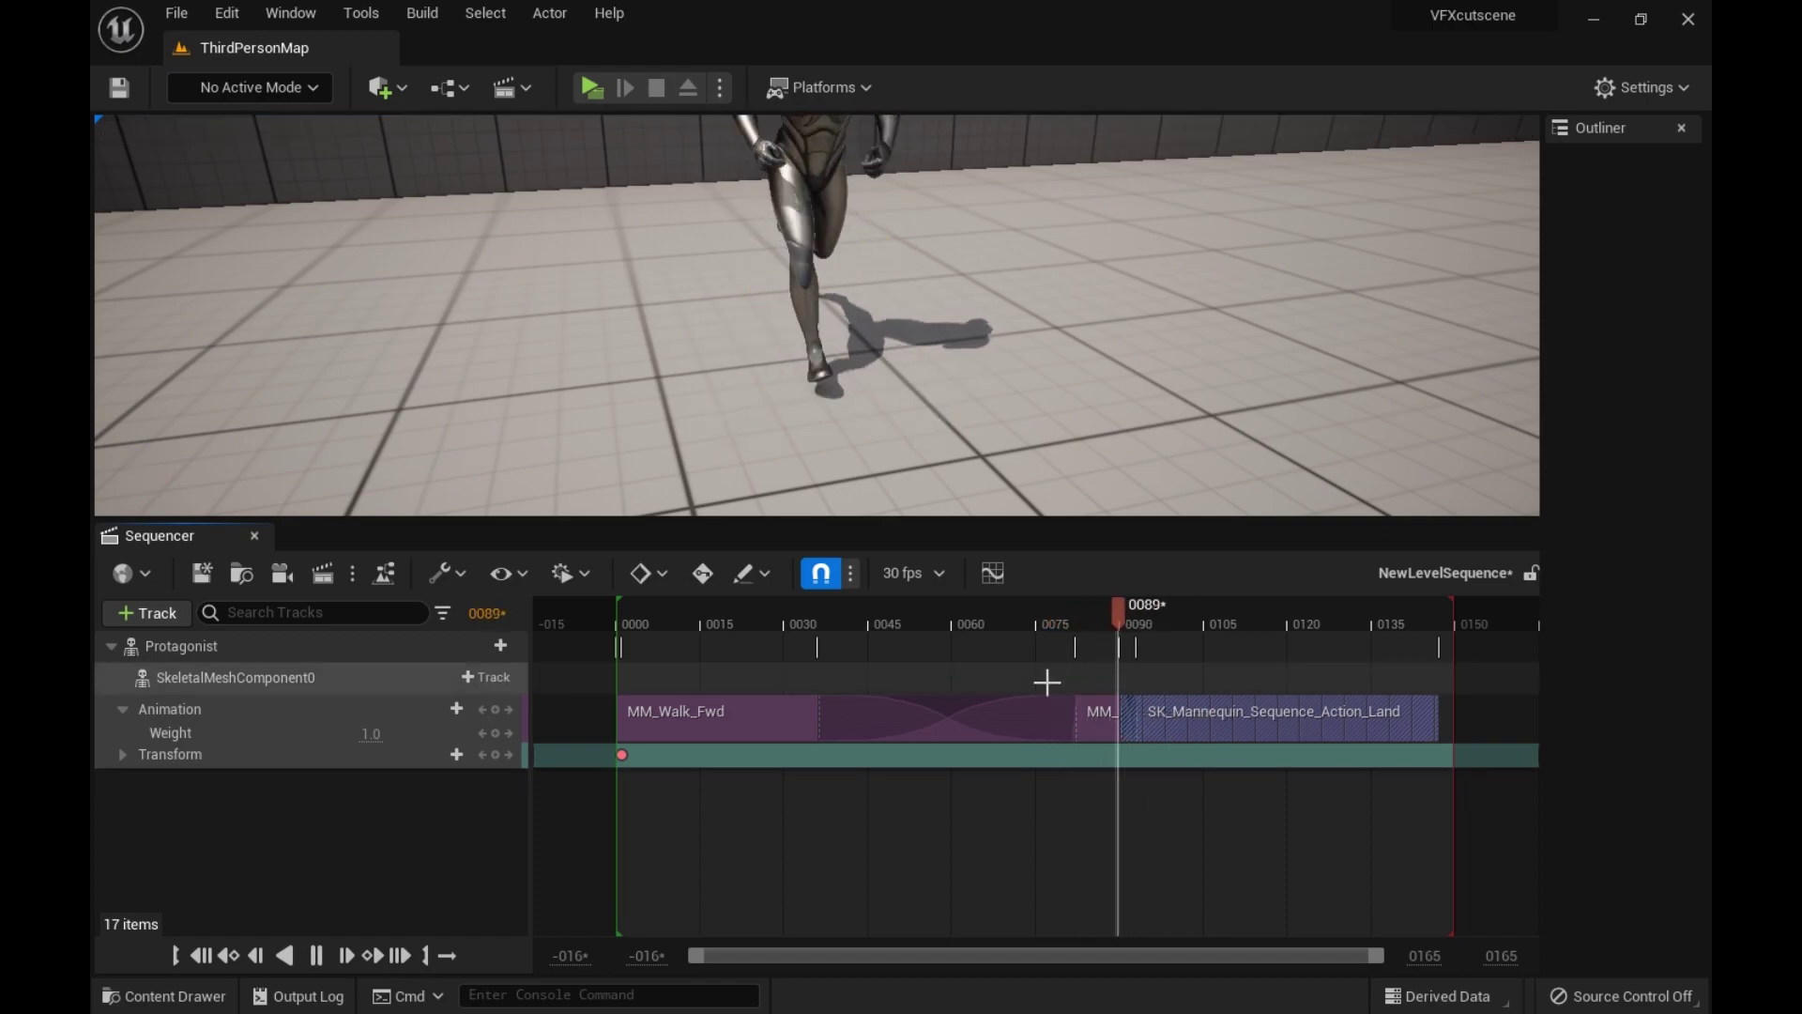
pyautogui.press('space')
# - Trim the landing clip to end at about frame 106 and place a copy of MM_Walk_Fwd from frame 98, overlapping the landing's end
pyautogui.moveTo(1437, 724); pyautogui.dragTo(1185, 734)
pyautogui.click(727, 731)
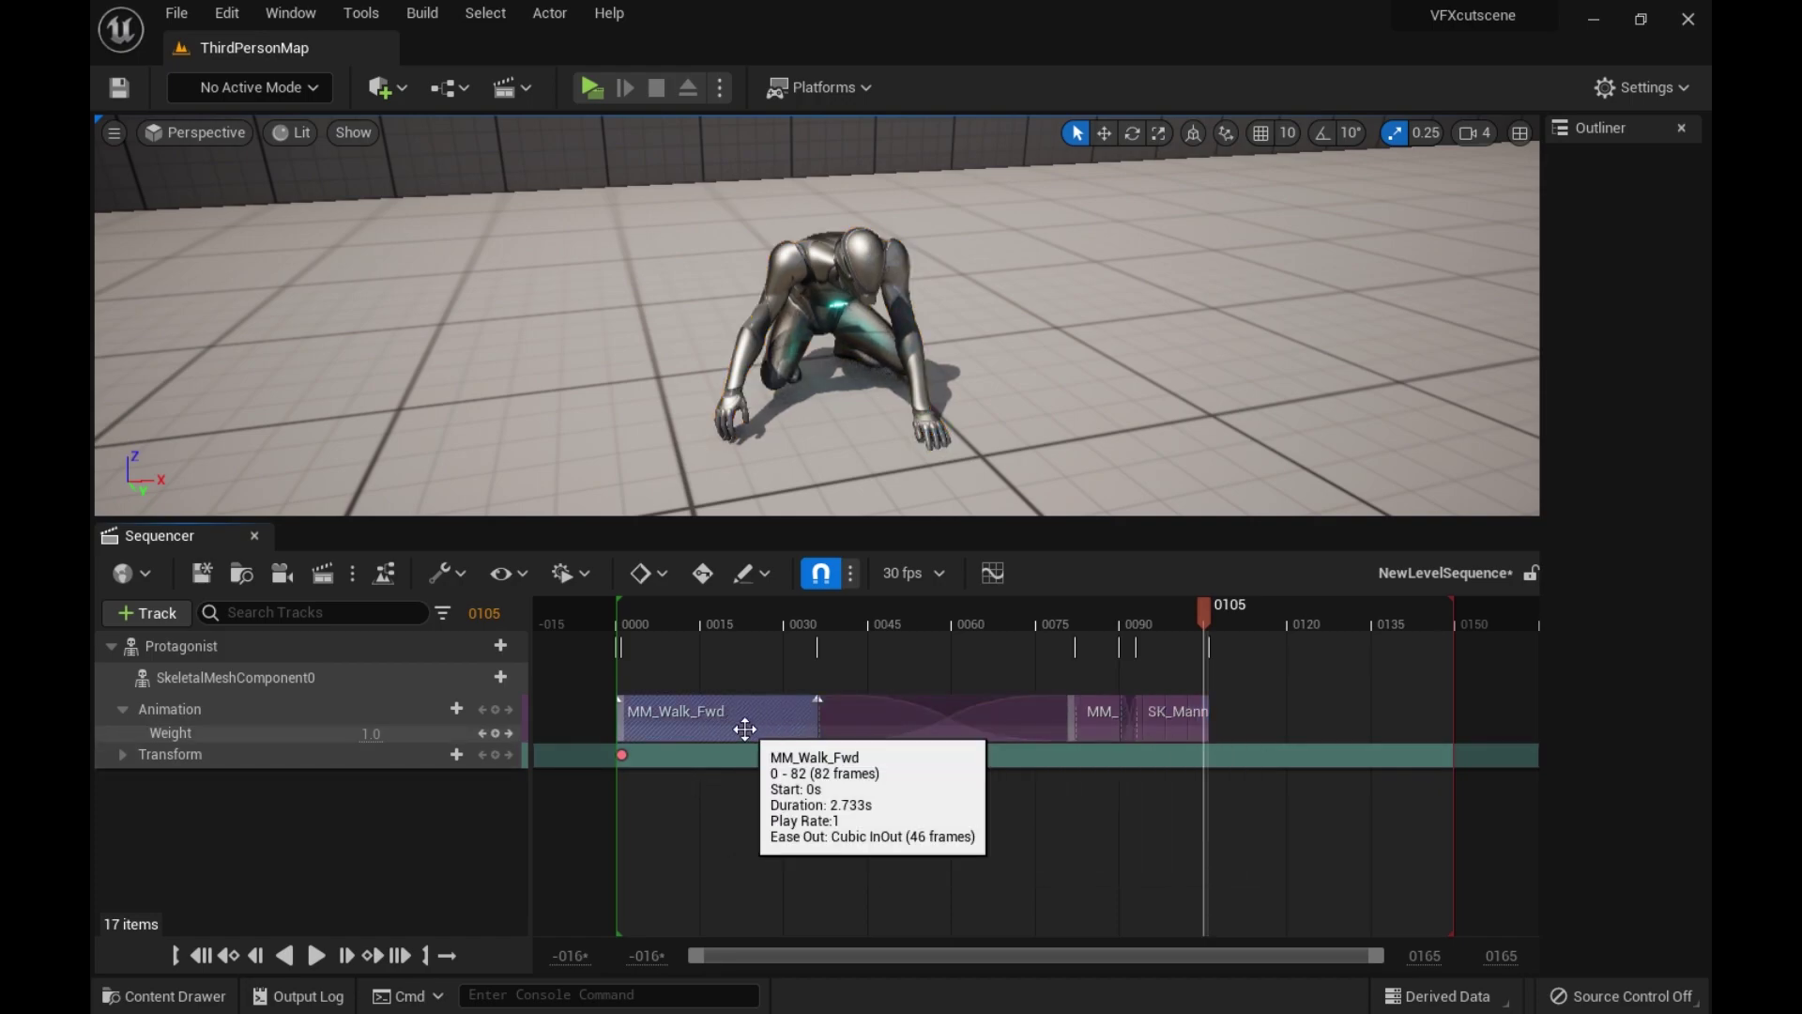
pyautogui.moveTo(746, 730); pyautogui.dragTo(1275, 723)
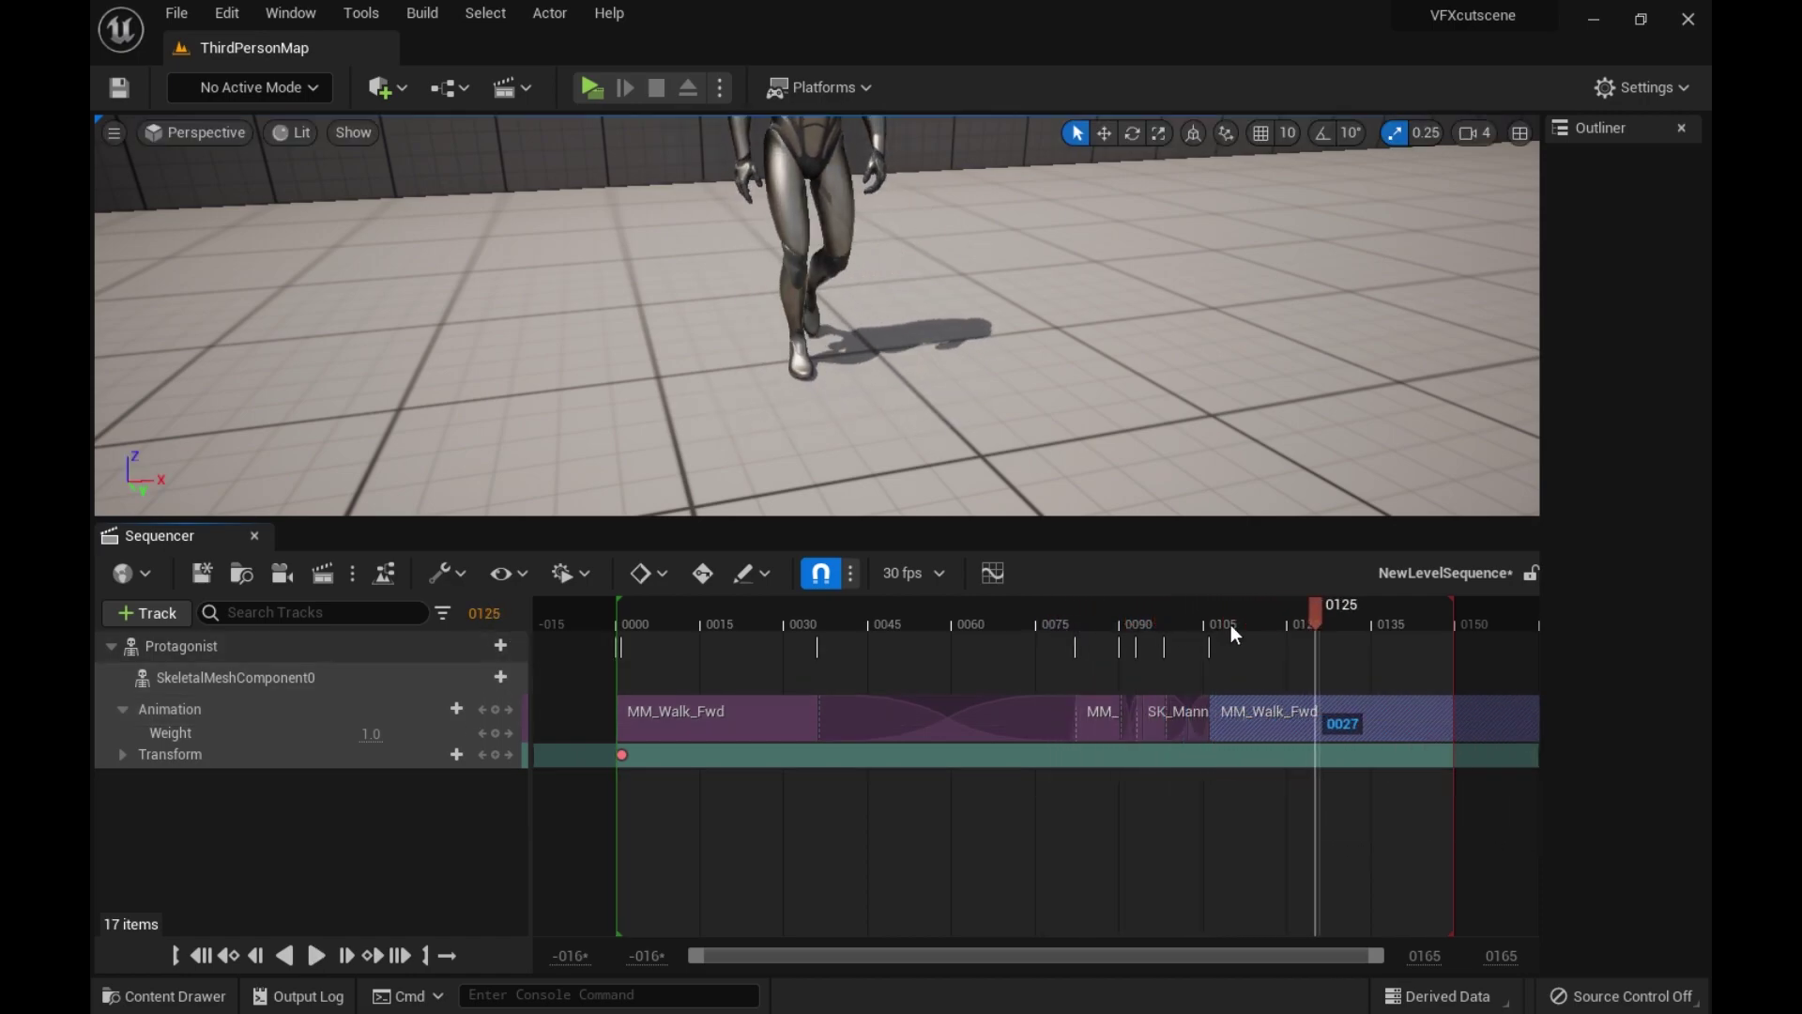
# - Shift the second MM_Walk_Fwd clip to start at frame 102 and extend the landing clip to end at about frame 142
pyautogui.click(1172, 620)
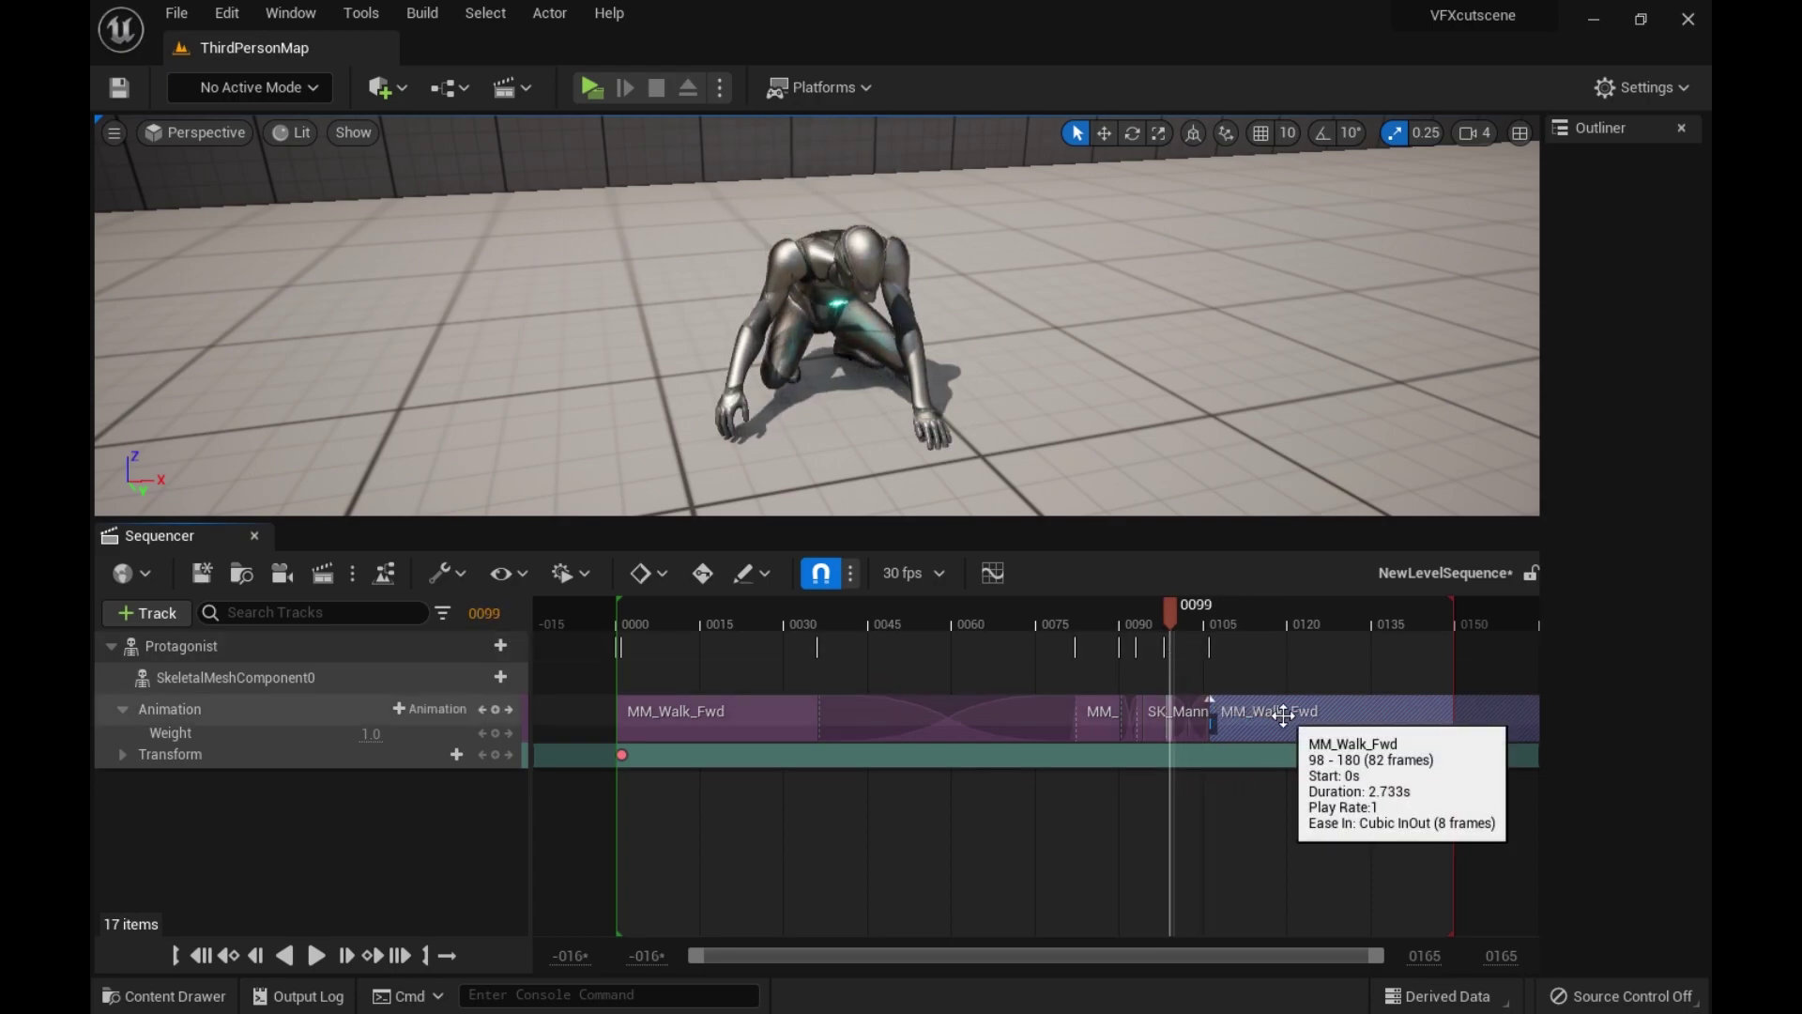
pyautogui.moveTo(1284, 715); pyautogui.dragTo(1361, 716)
pyautogui.moveTo(1209, 719); pyautogui.dragTo(1396, 725)
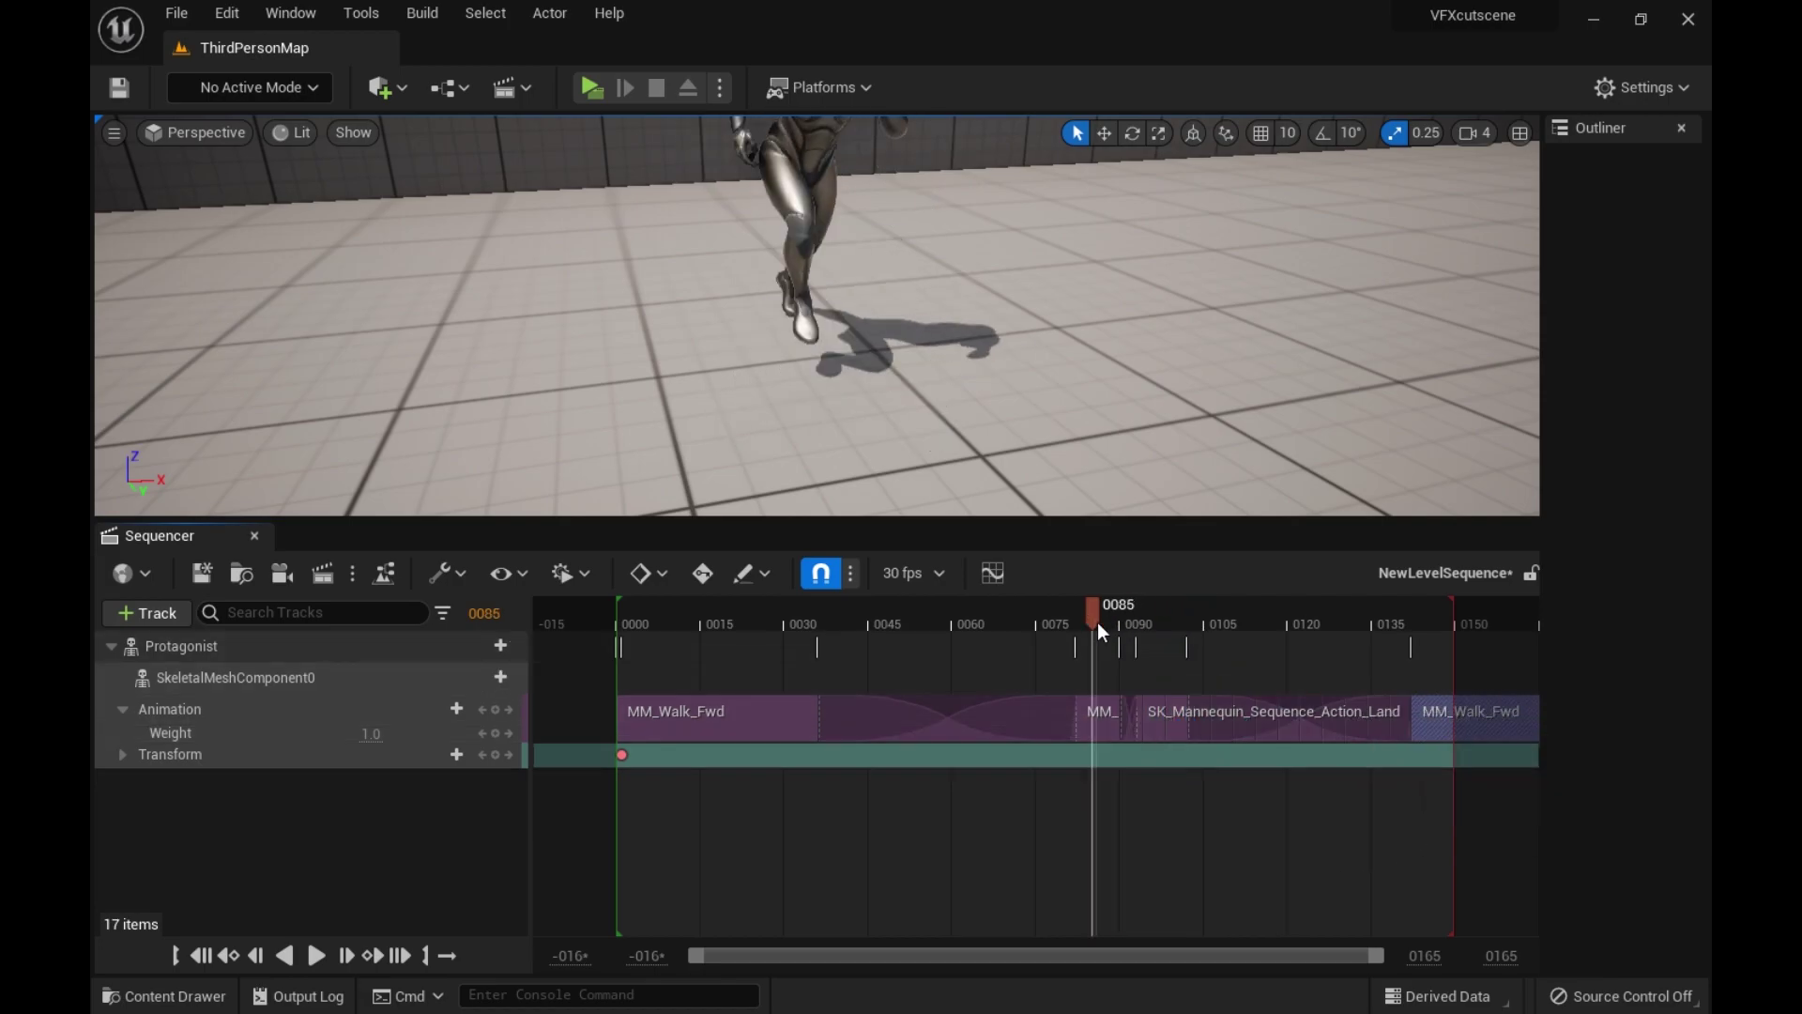
# - Play and scrub through the run, landing and walk transitions, checking the Protagonist's motion from the front and from an angled view
pyautogui.press('space')
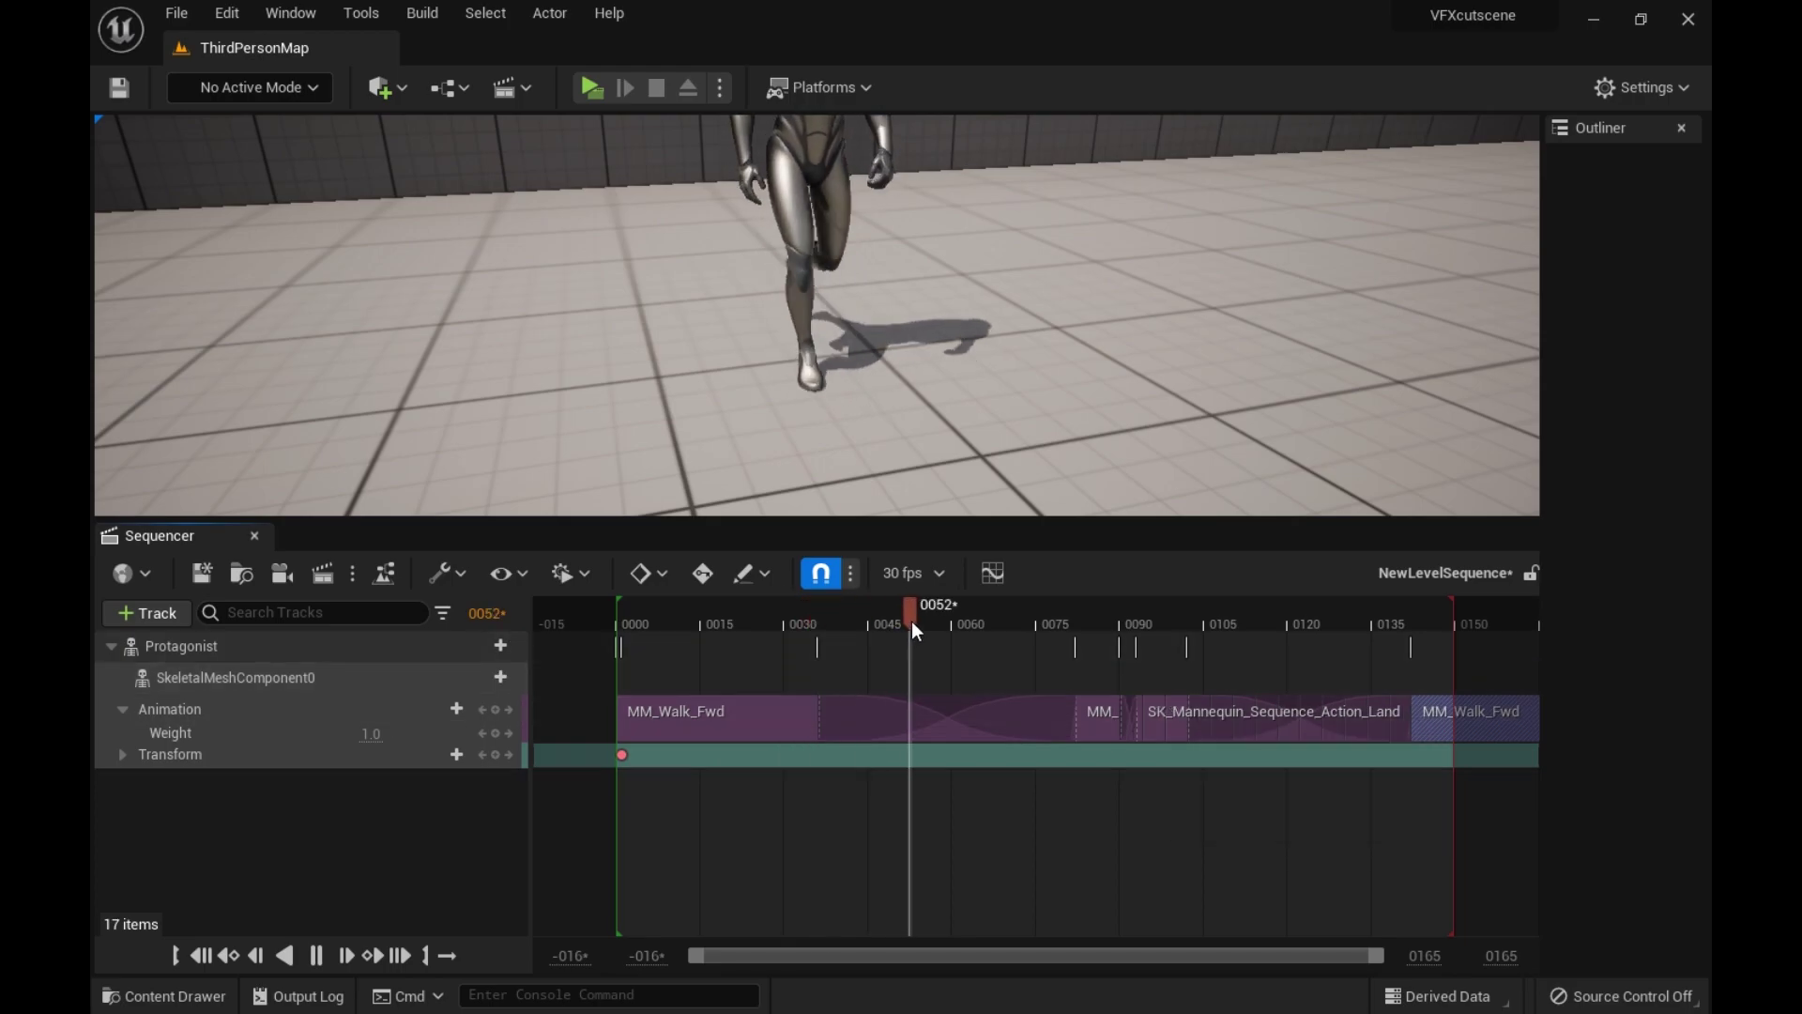
pyautogui.moveTo(911, 621); pyautogui.dragTo(1081, 620)
pyautogui.press('space')
pyautogui.press('space')
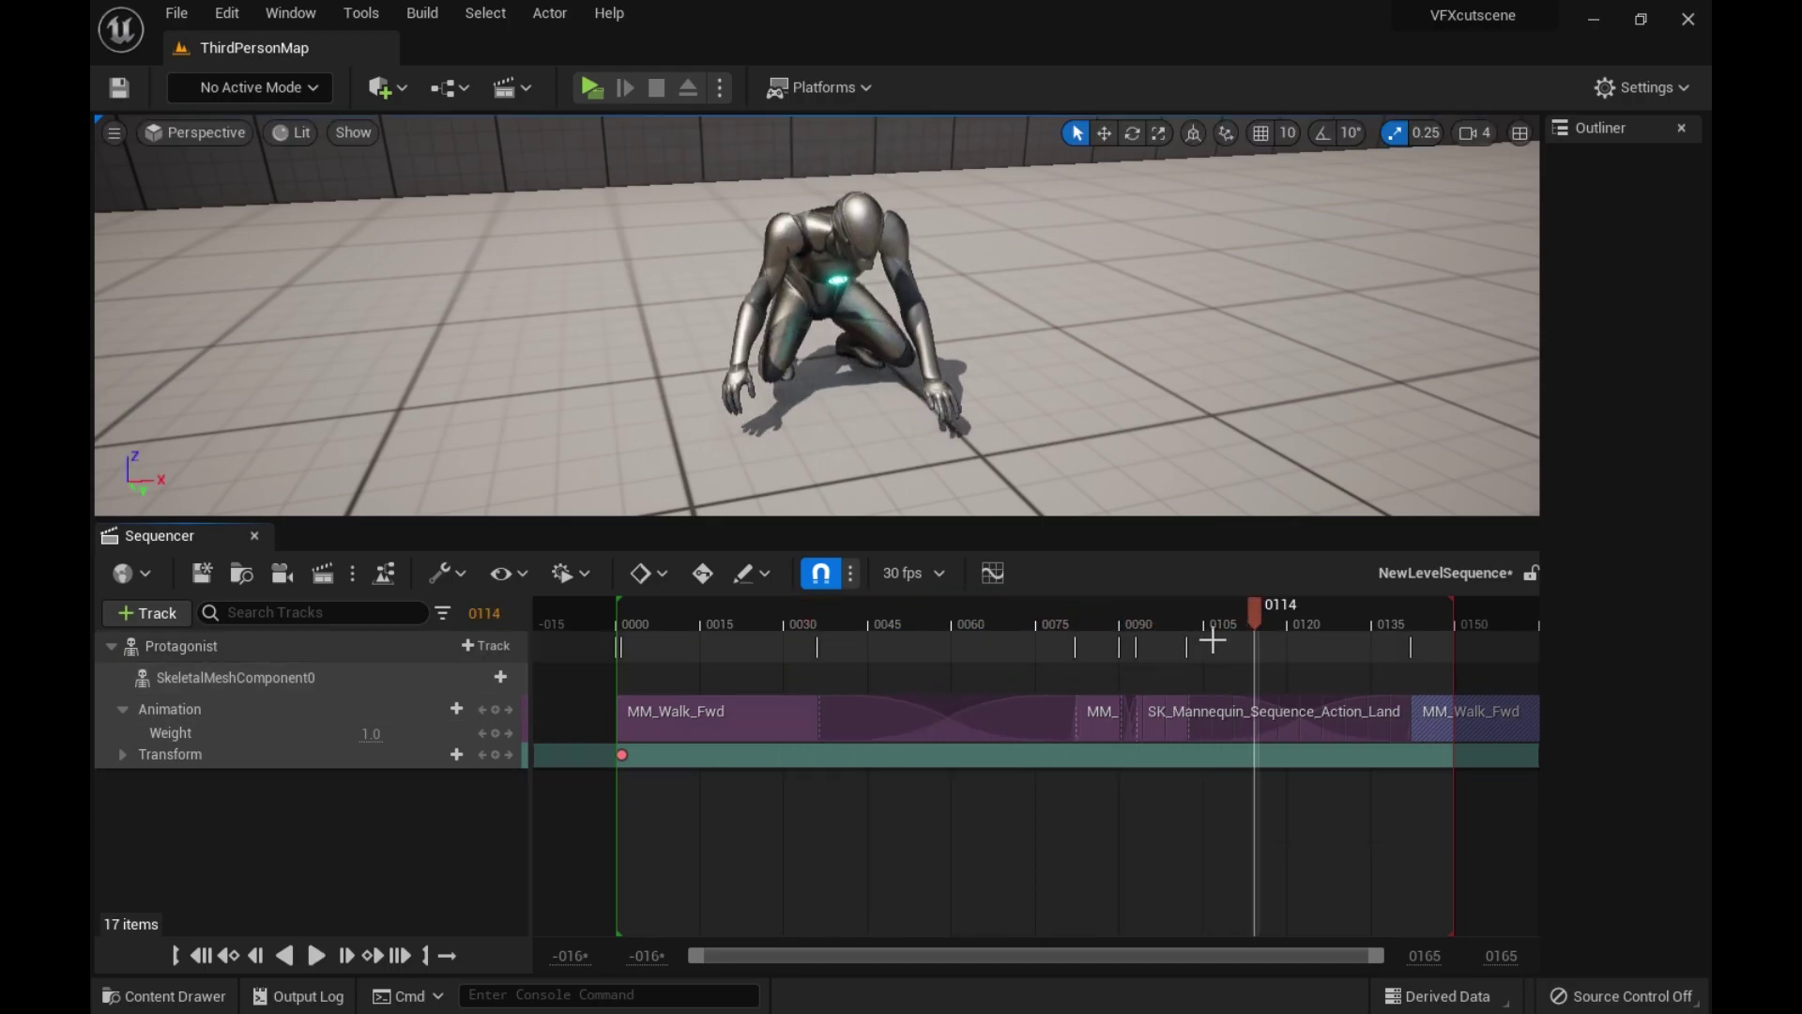
pyautogui.scroll(-5, 1098, 487)
pyautogui.keyDown('alt'); pyautogui.moveTo(1126, 431); pyautogui.dragTo(1023, 433); pyautogui.keyUp('alt')
pyautogui.moveTo(1080, 488); pyautogui.dragTo(1051, 488, button='right')
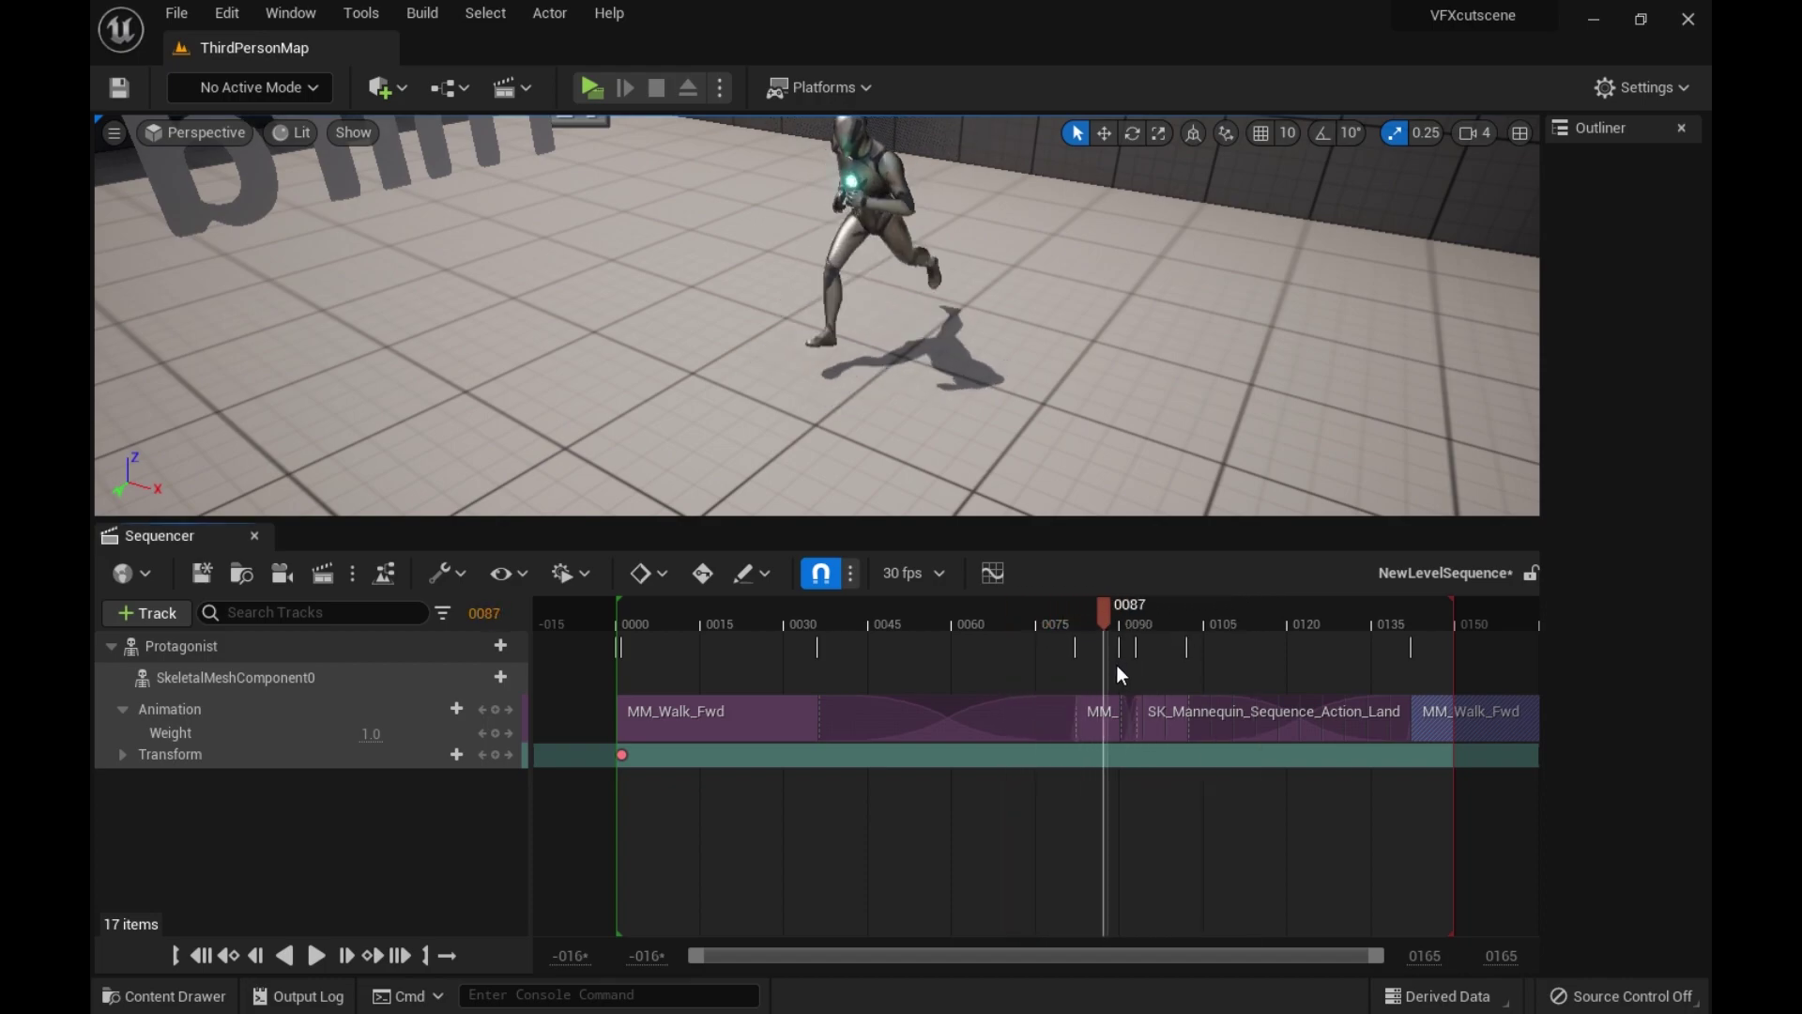
pyautogui.press('space')
pyautogui.press('space')
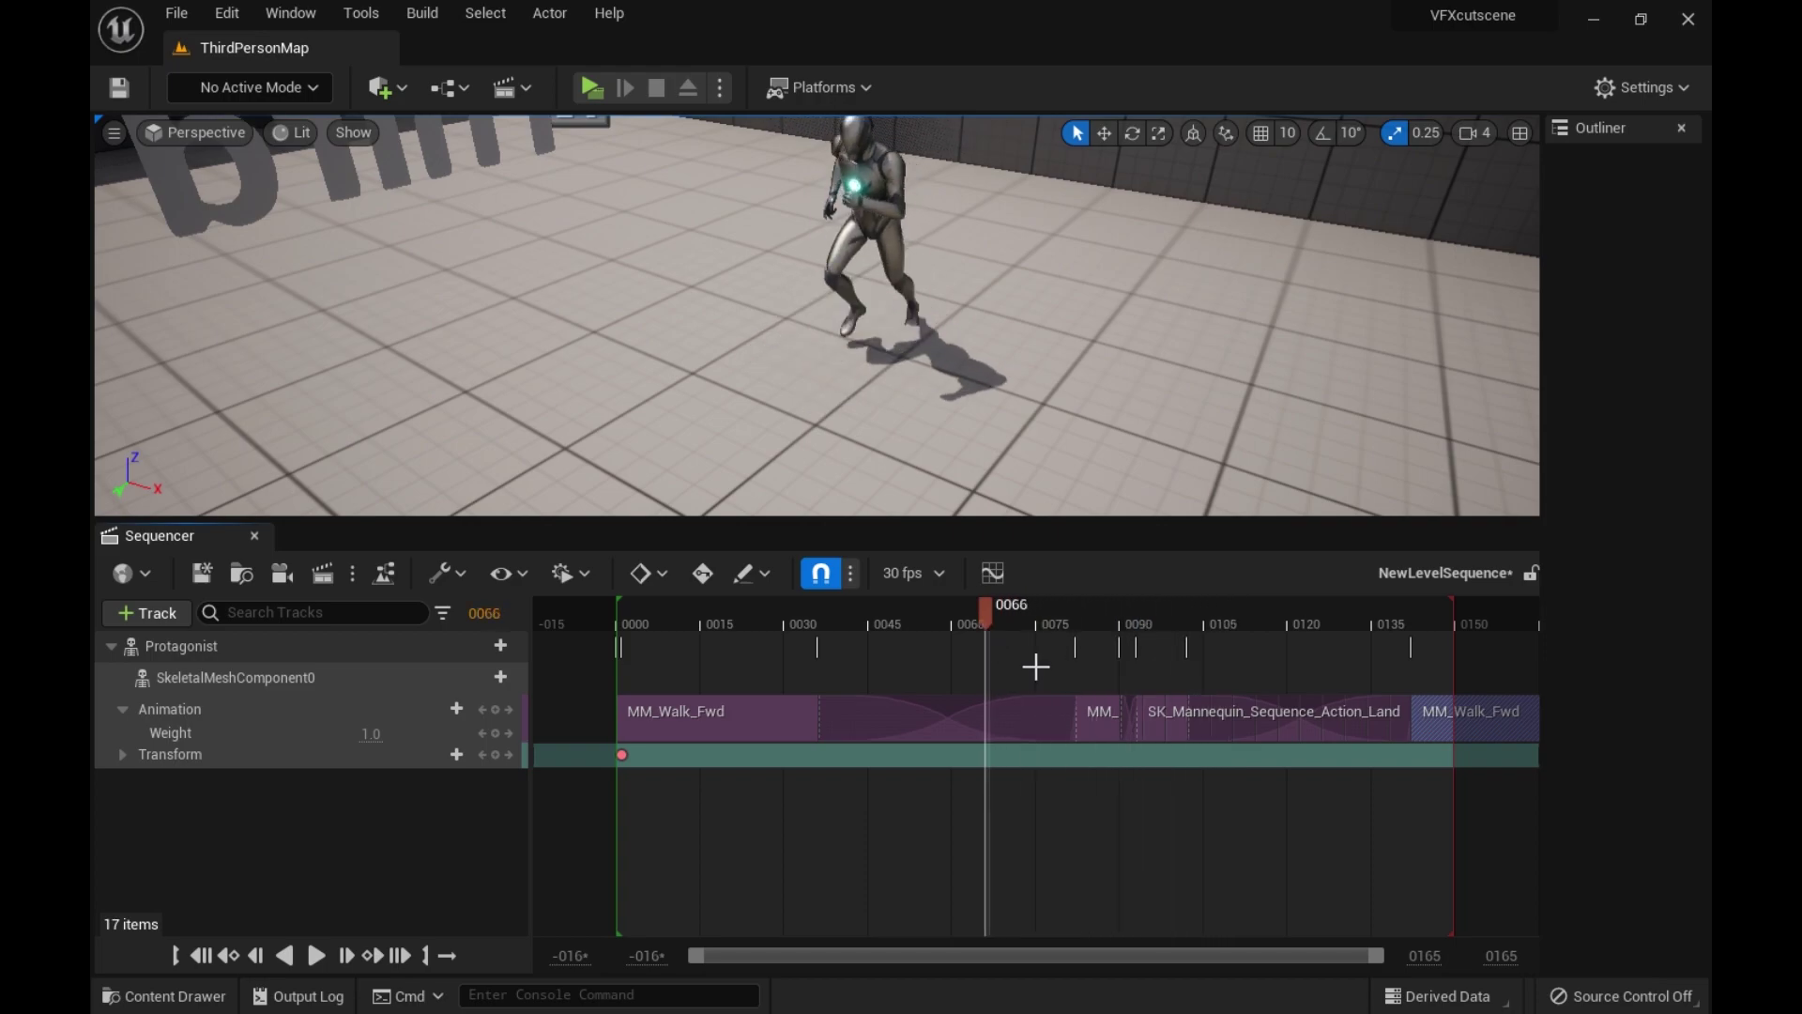
# - Move the landing clip onto its own animation row across about frames 86 to 138 and play the landing from a closer view
pyautogui.moveTo(1266, 725); pyautogui.dragTo(1237, 698)
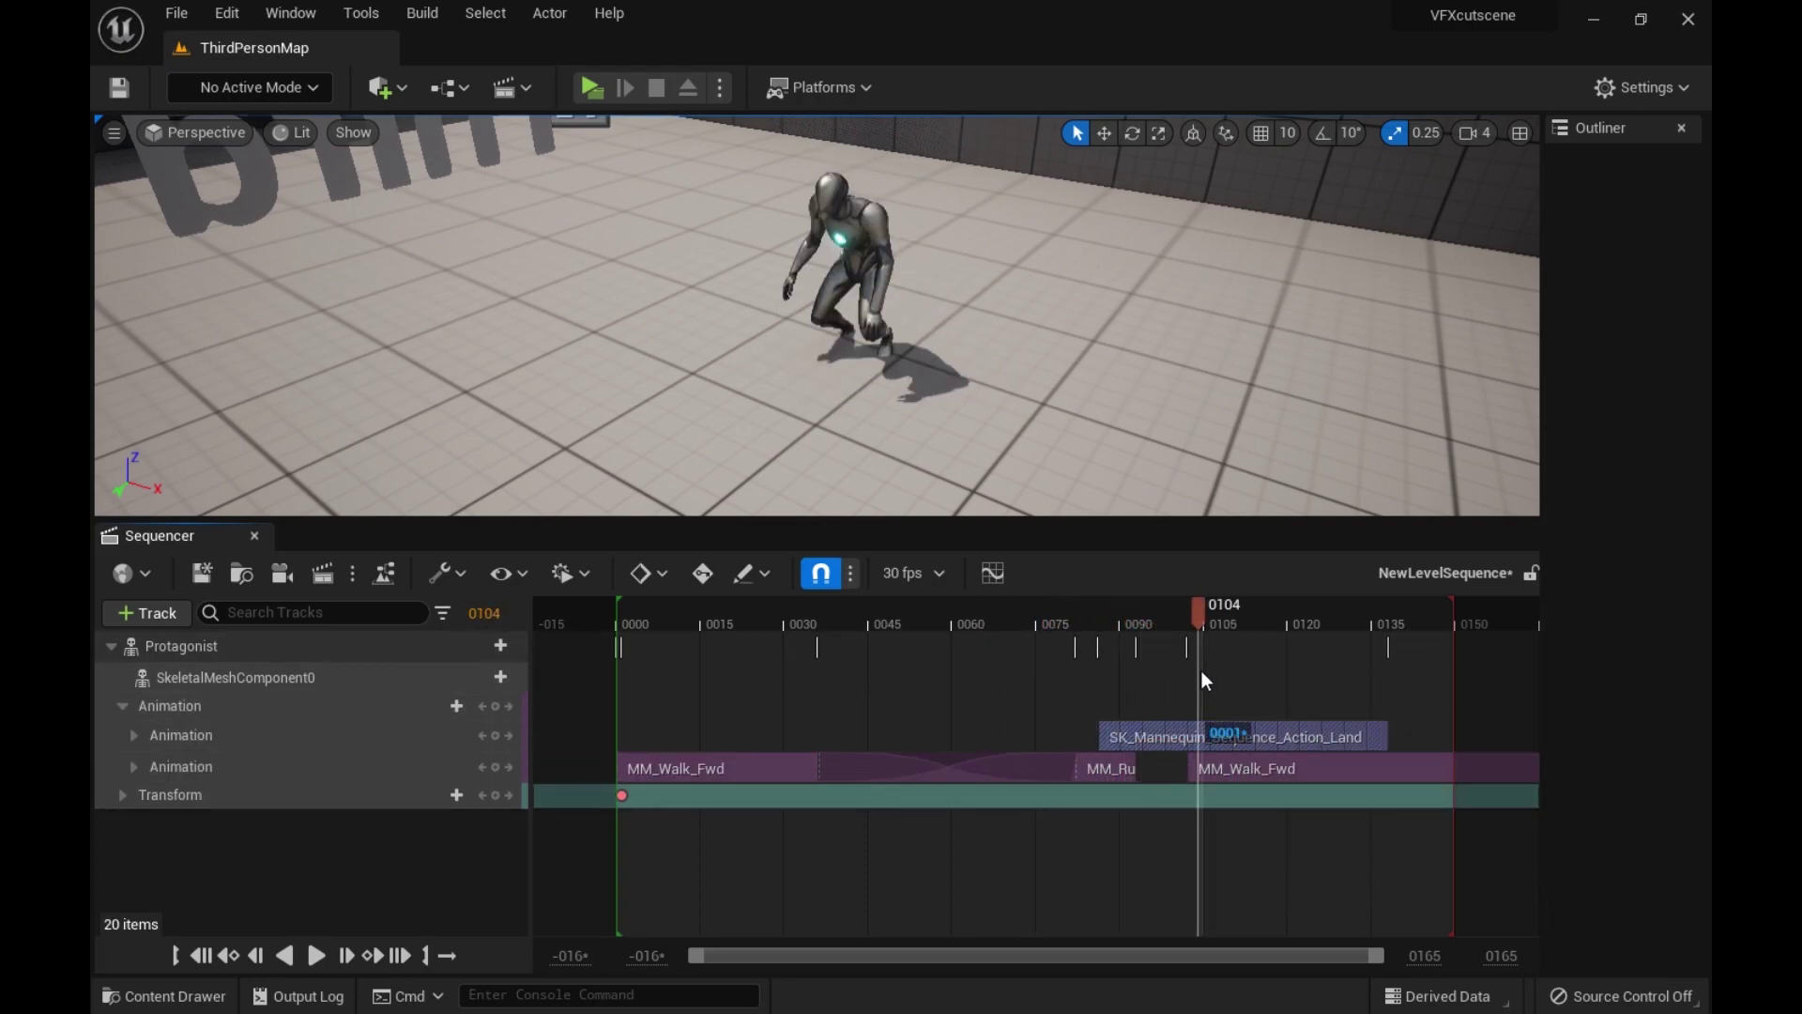
pyautogui.moveTo(1201, 670); pyautogui.dragTo(1138, 677)
pyautogui.press('space')
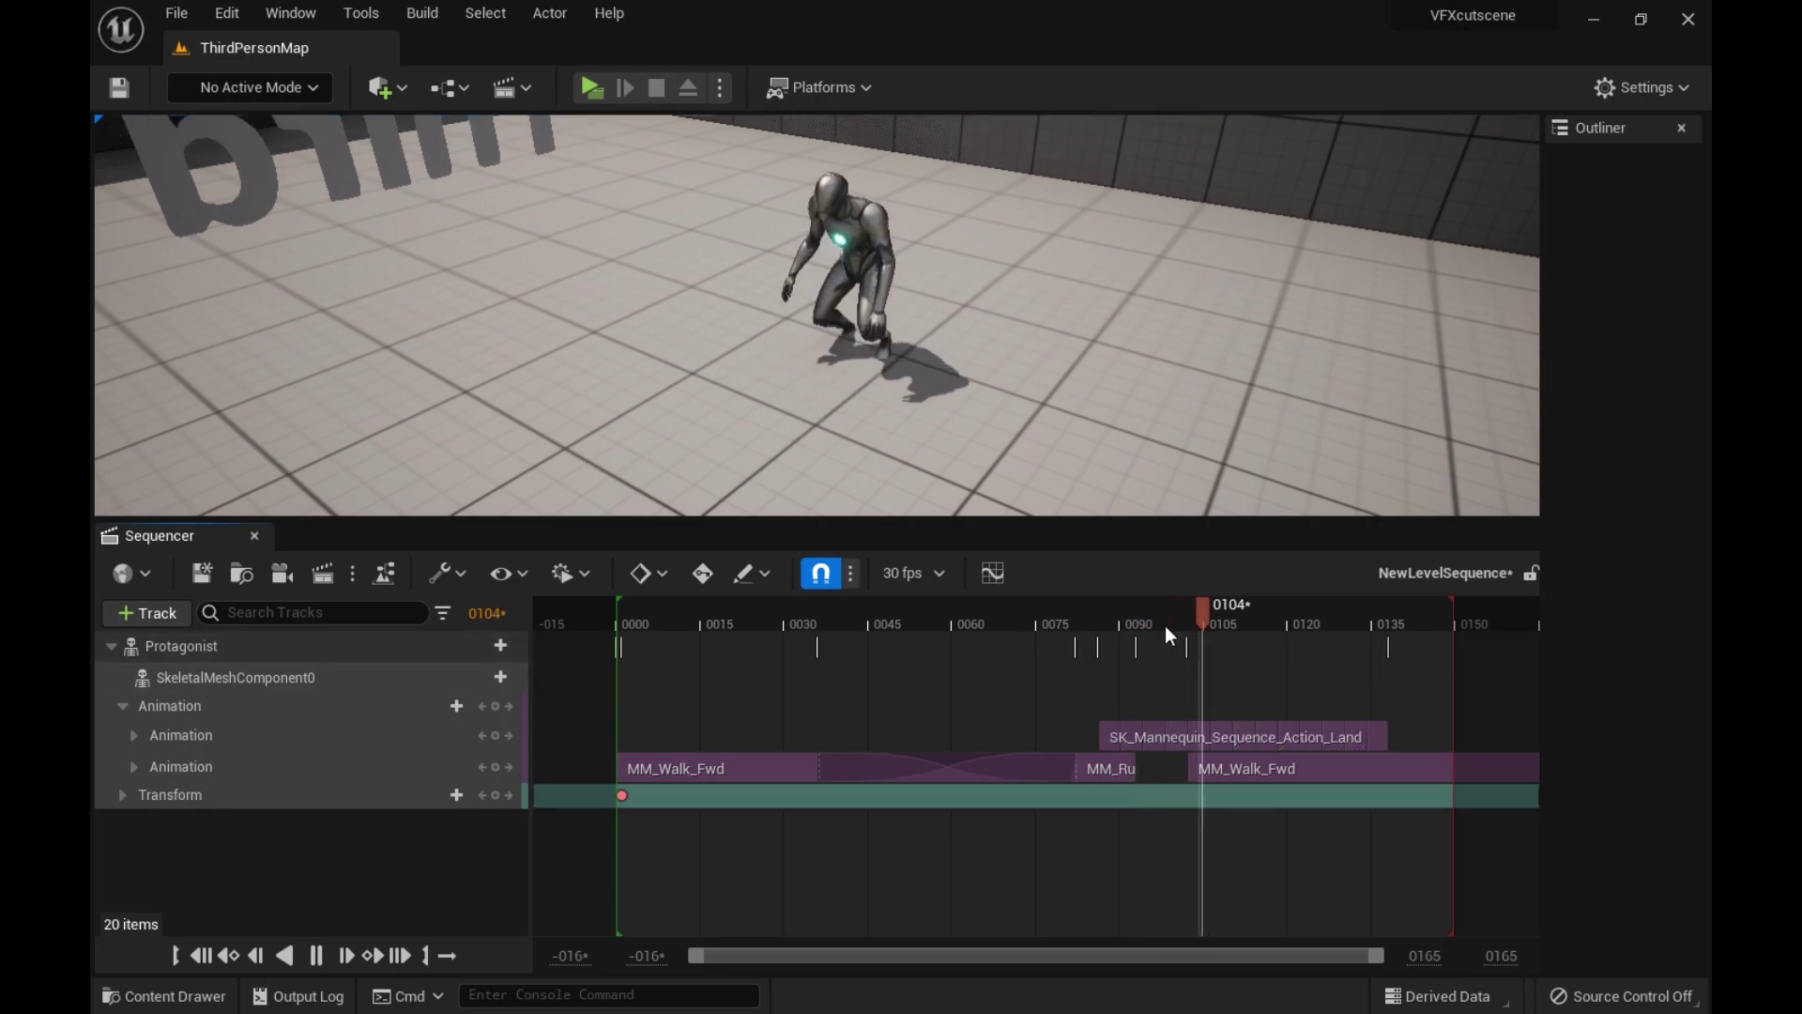
pyautogui.press('space')
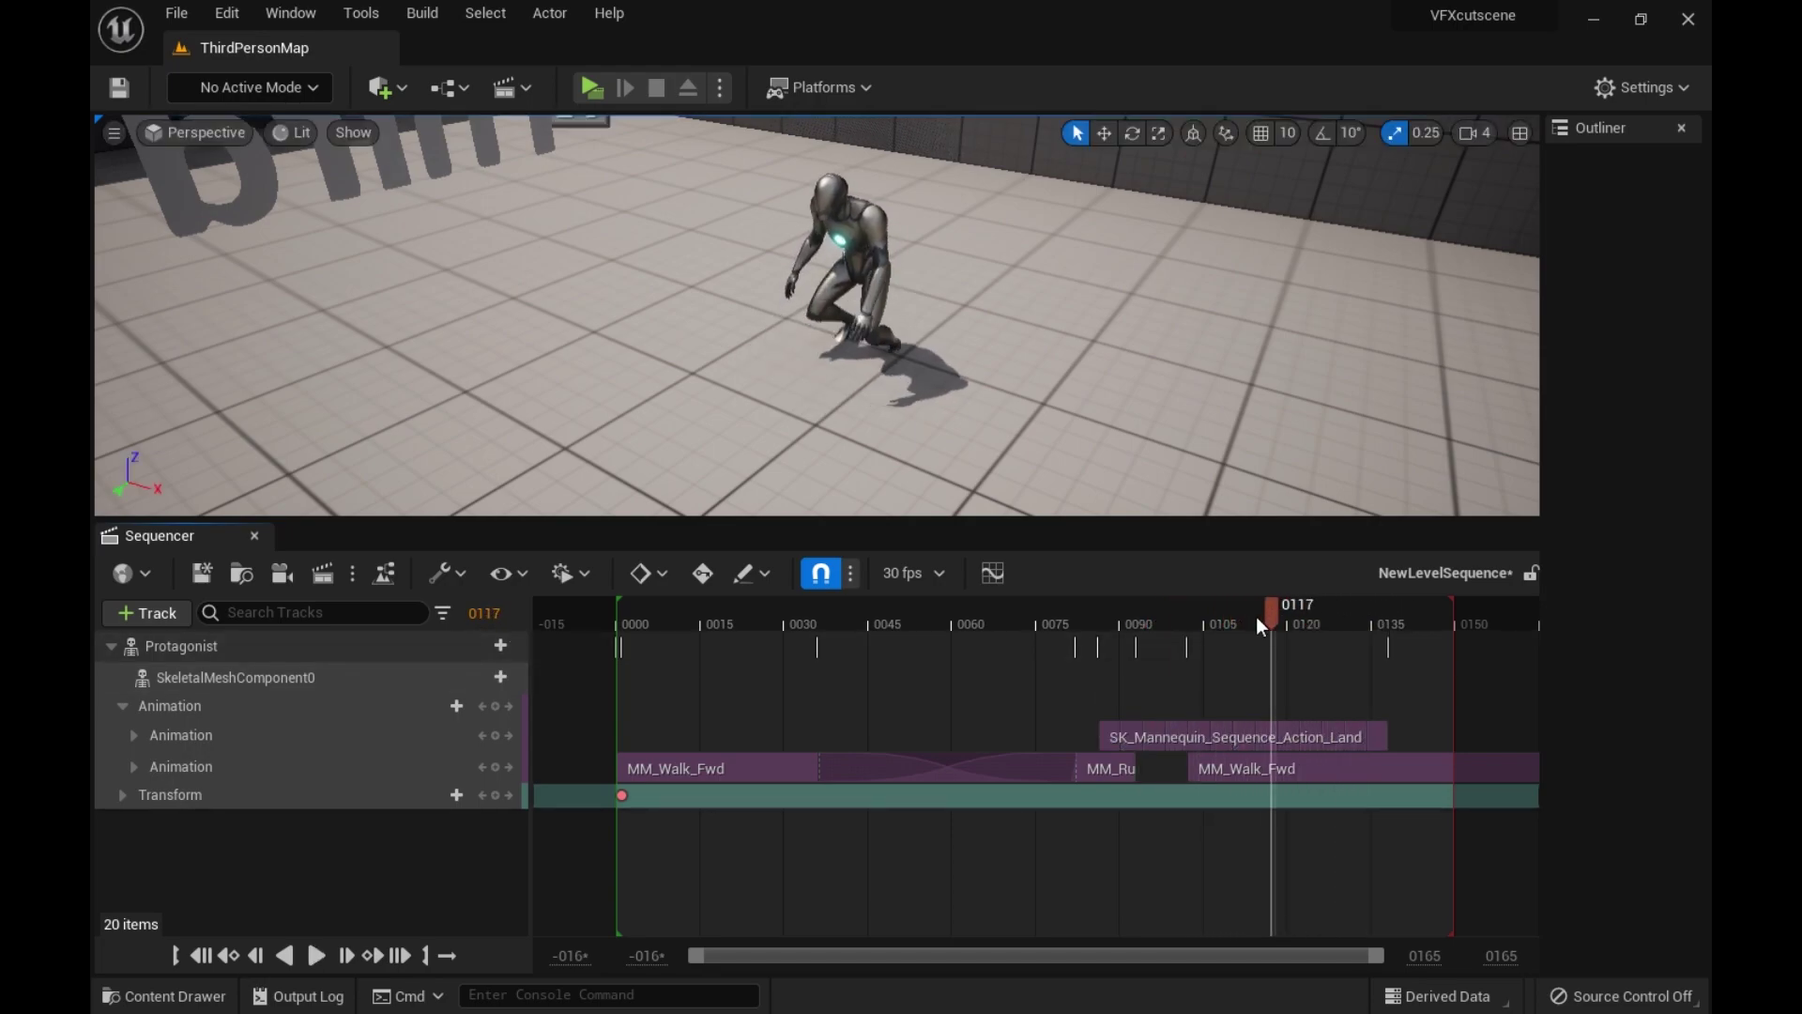
pyautogui.click(1238, 738)
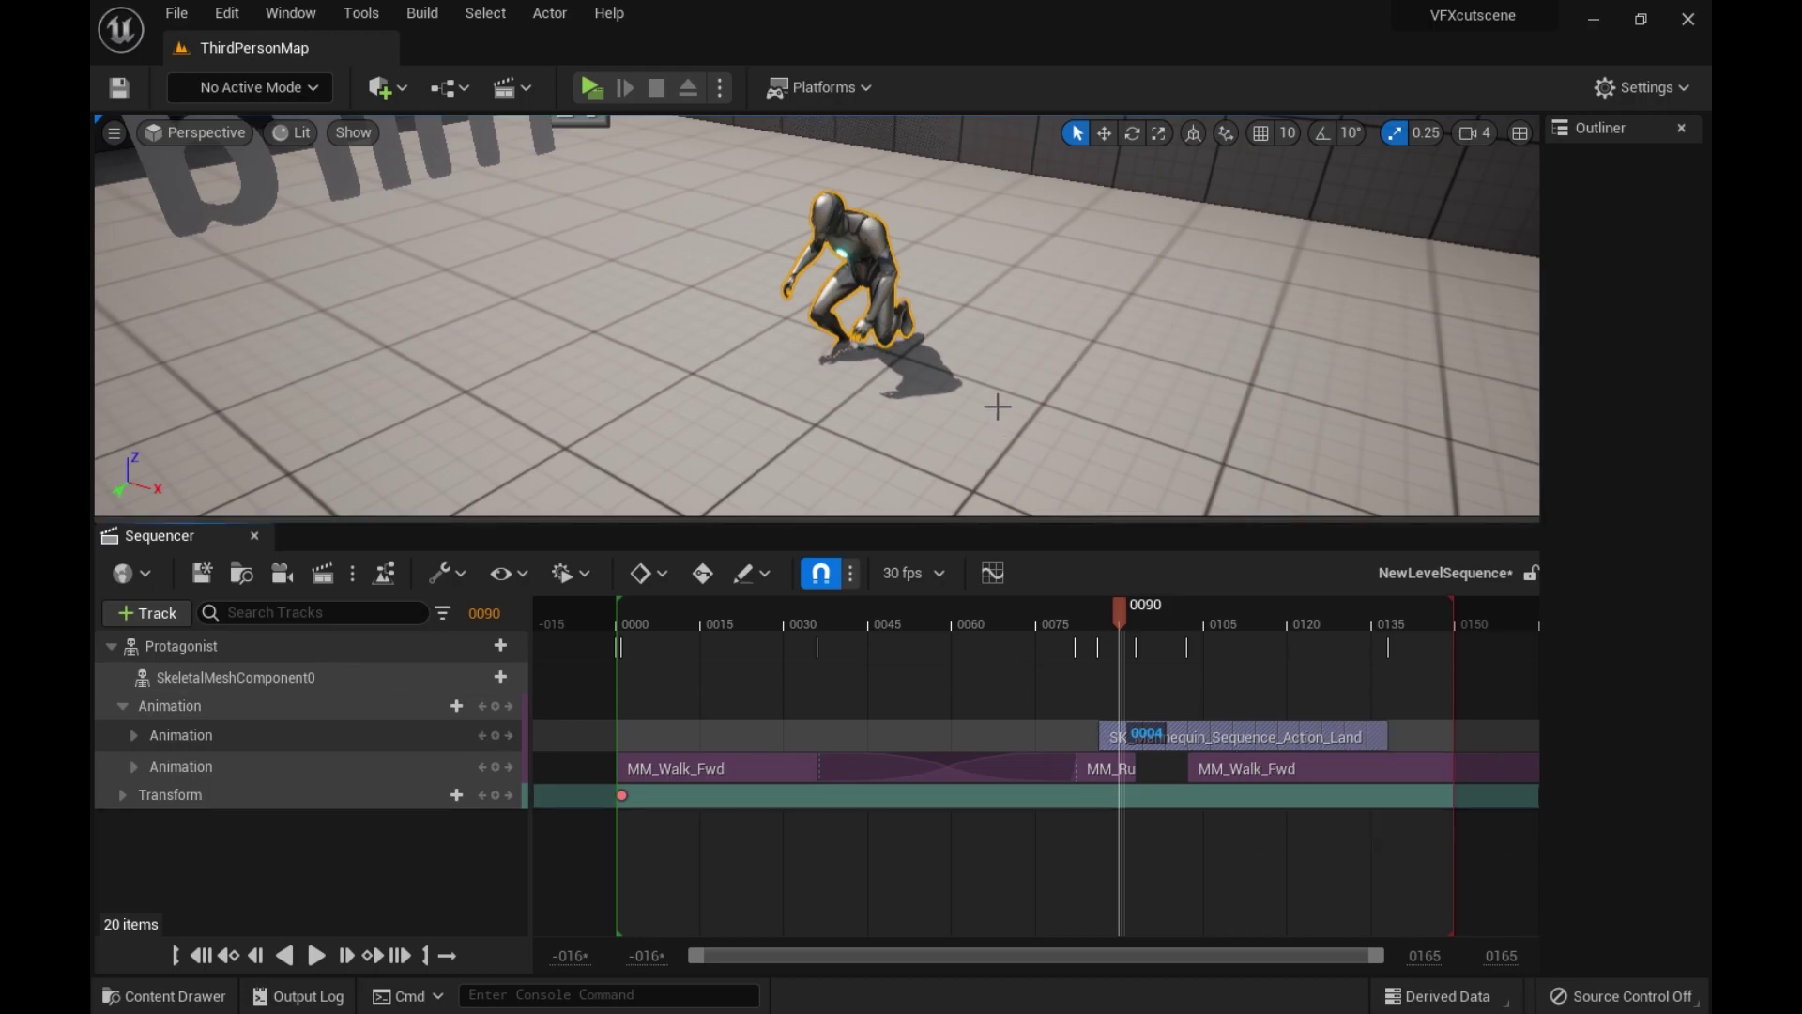
pyautogui.scroll(5, 998, 402)
pyautogui.press('space')
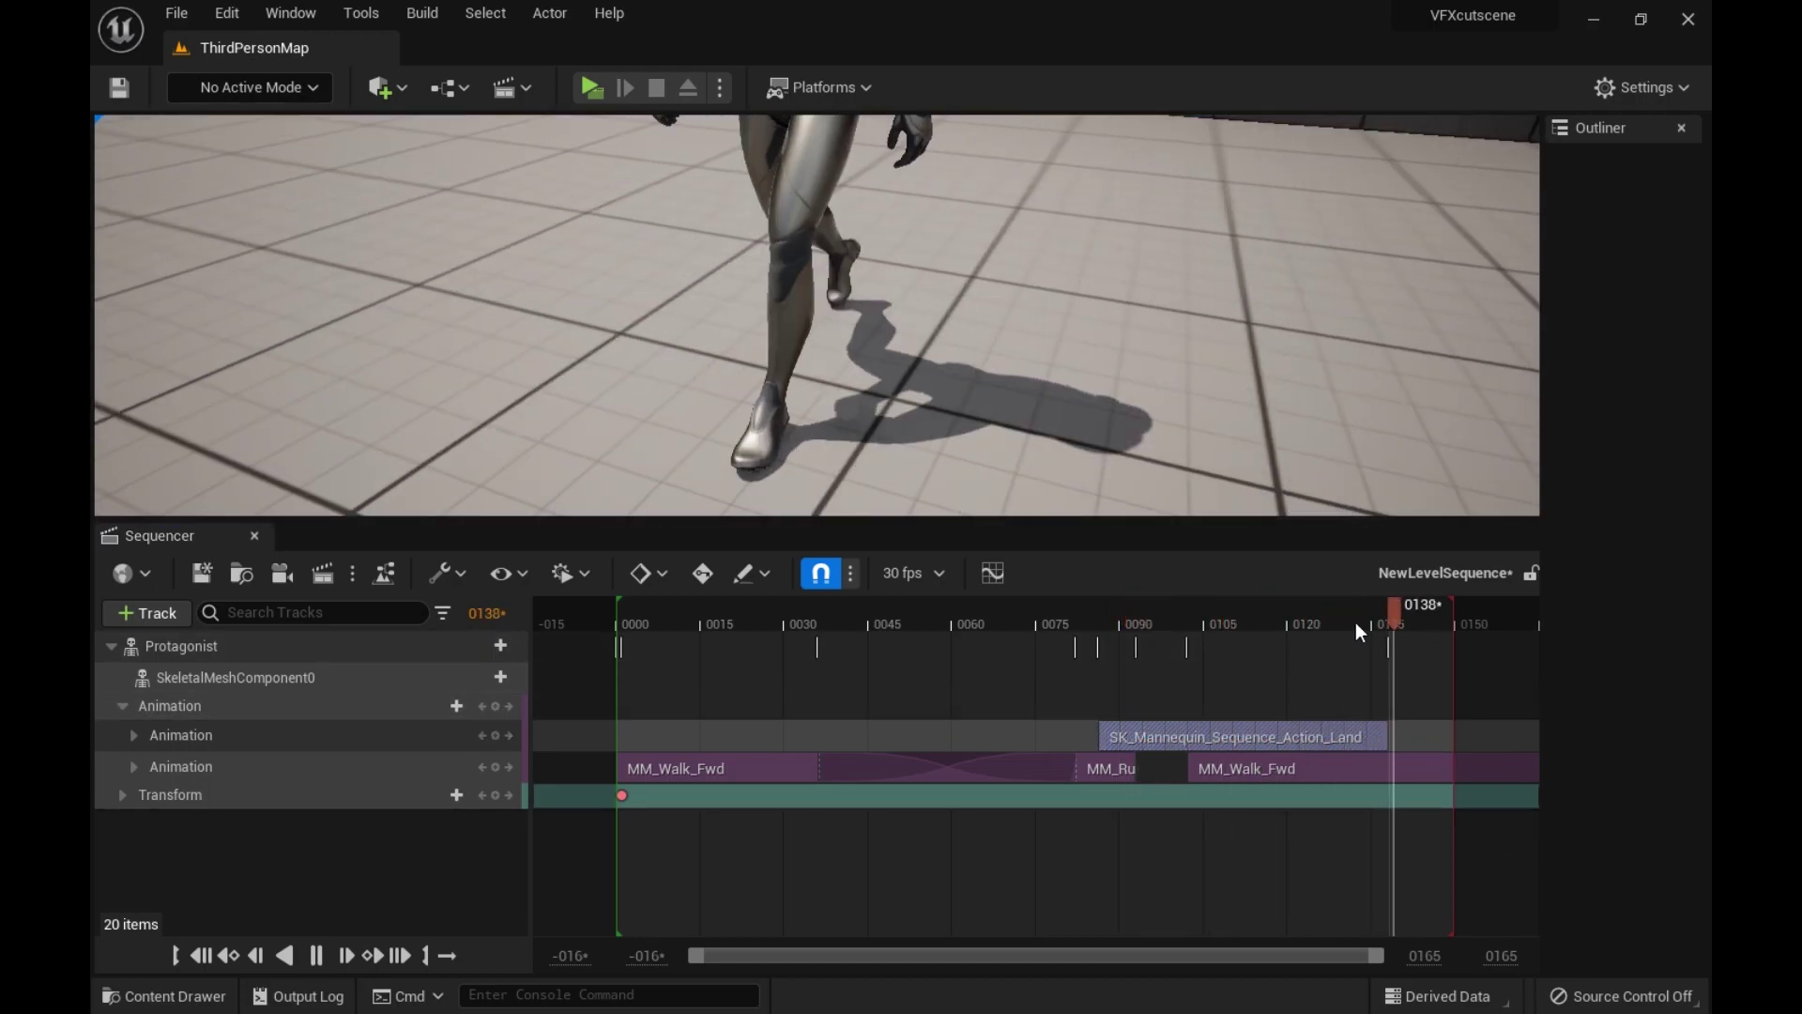
pyautogui.moveTo(1356, 623); pyautogui.dragTo(1192, 679)
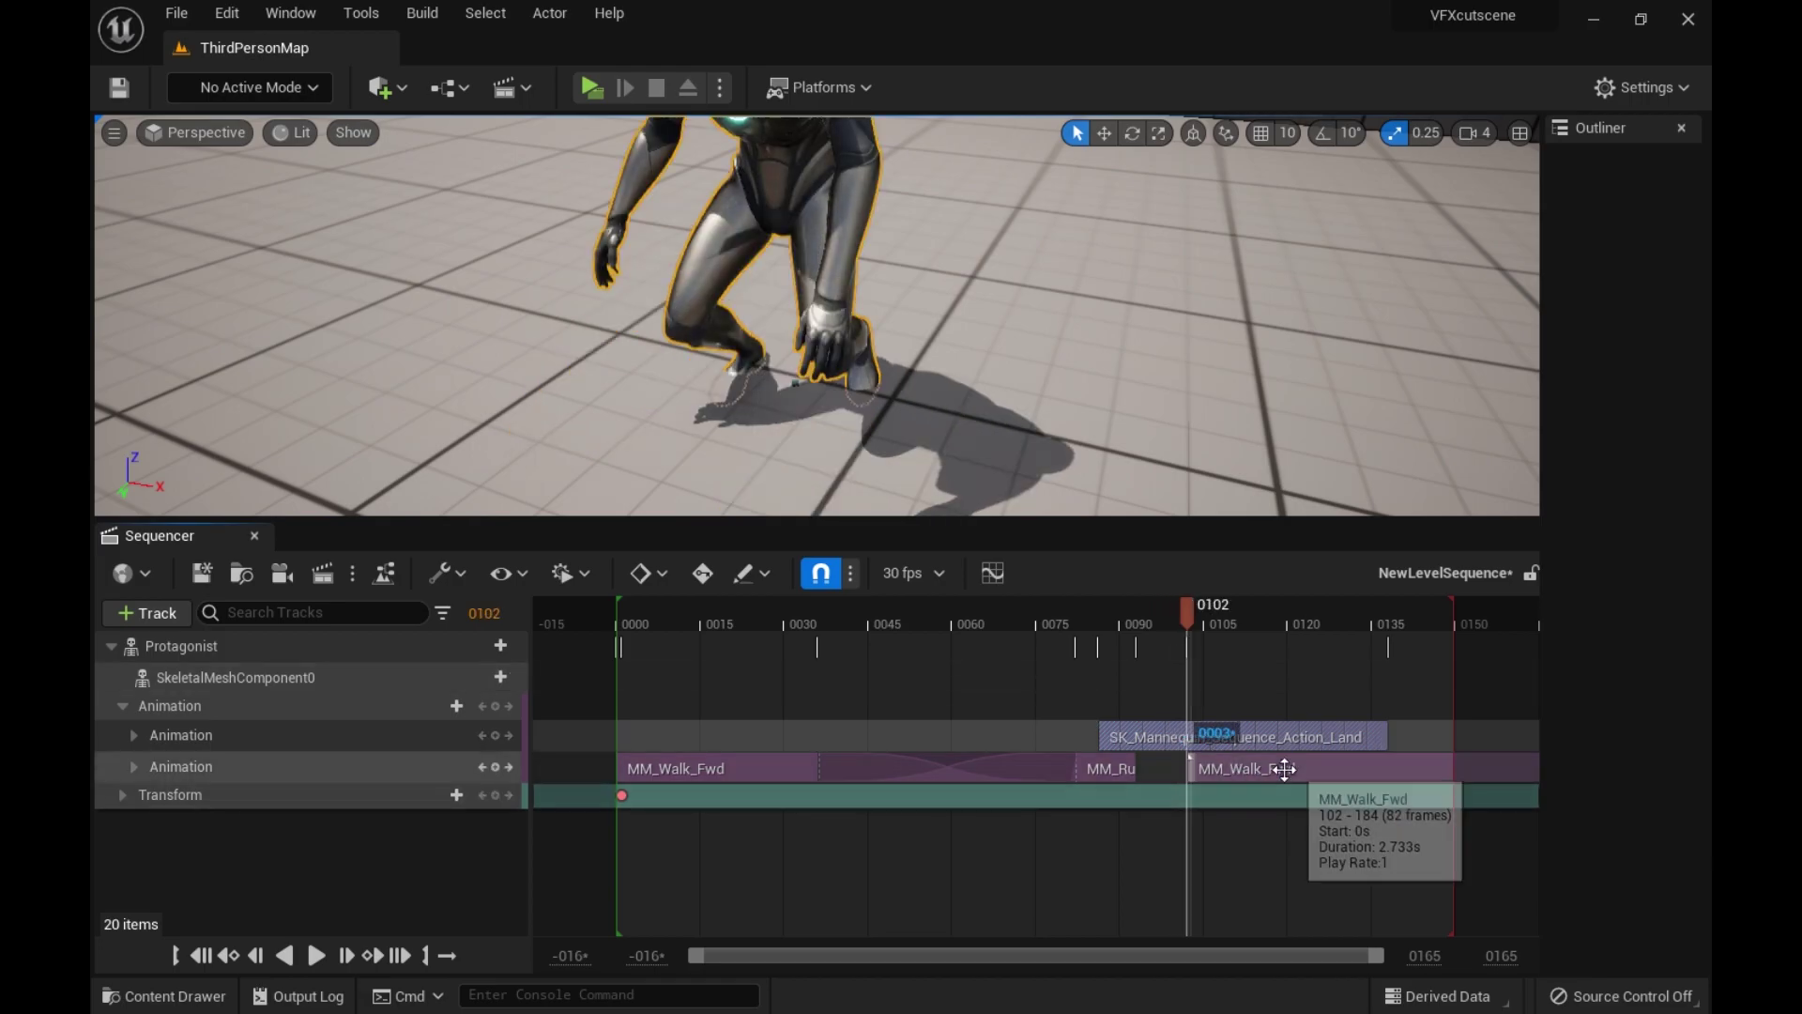
# - Move the second MM_Walk_Fwd clip to start at about frame 90, overlapping the run clip's end, and review the layered landing
pyautogui.moveTo(1277, 770); pyautogui.dragTo(1228, 770)
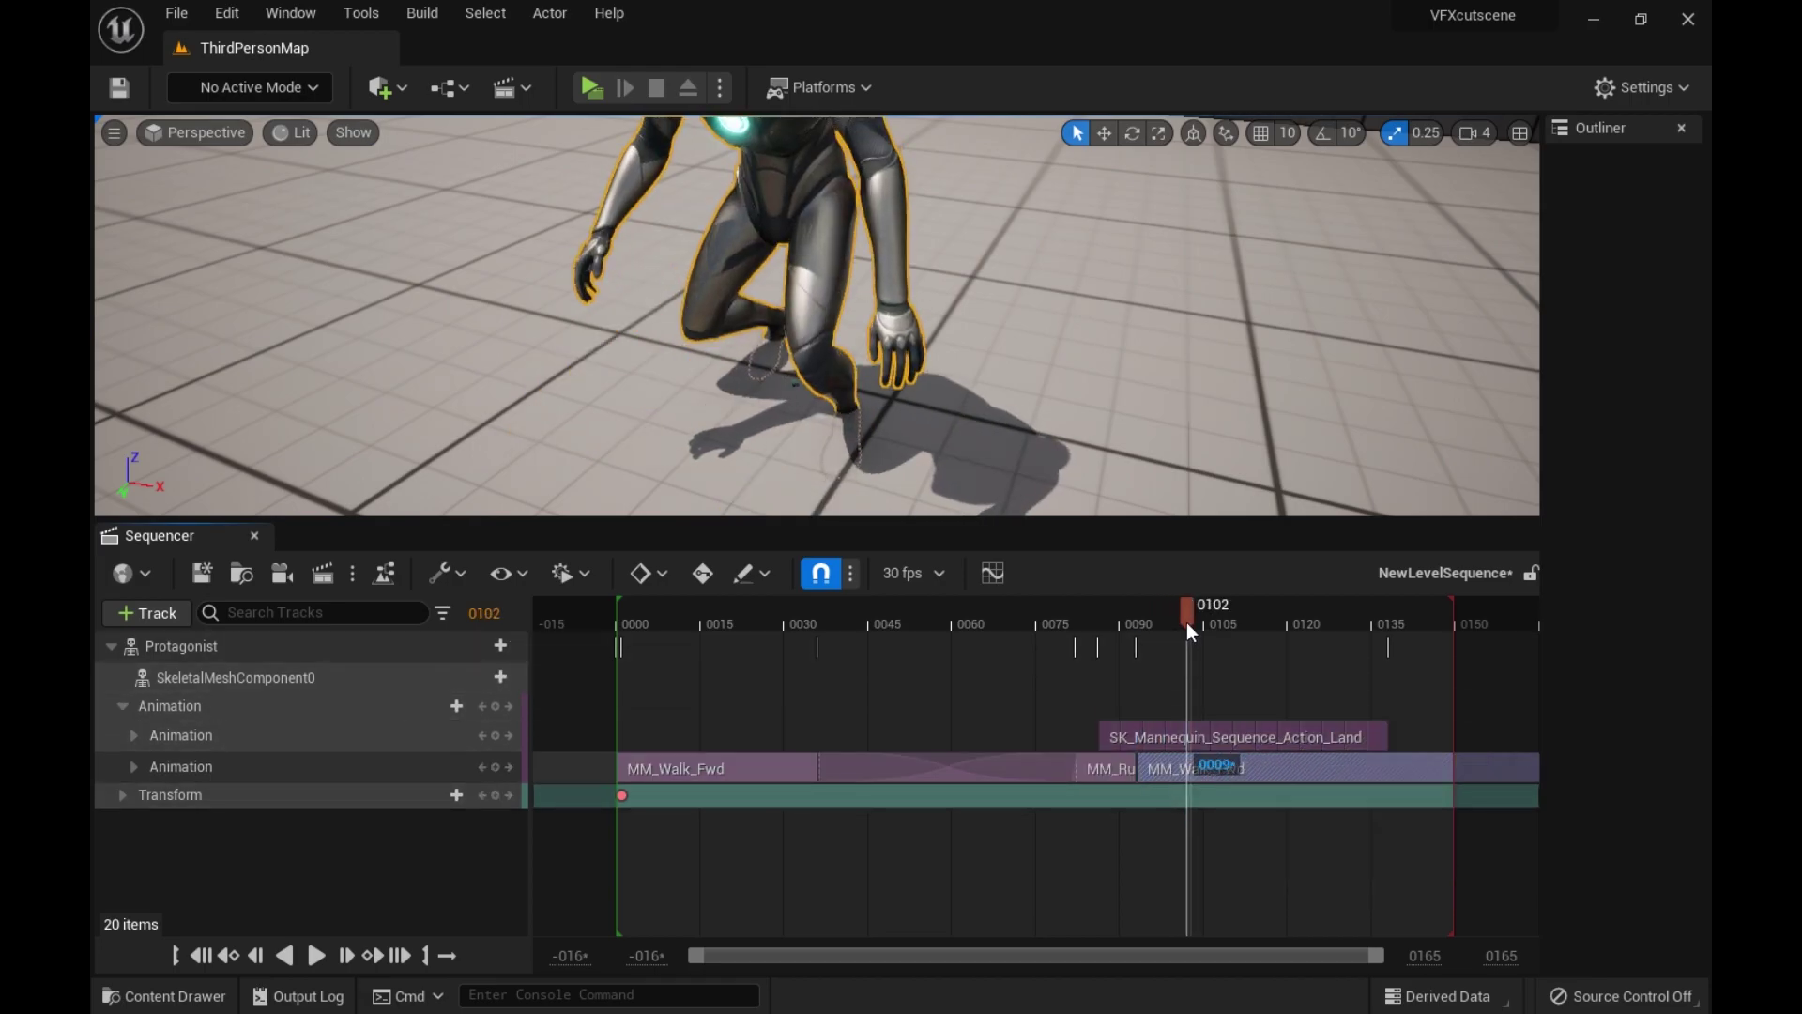
pyautogui.moveTo(1175, 618); pyautogui.dragTo(1115, 627)
pyautogui.press('space')
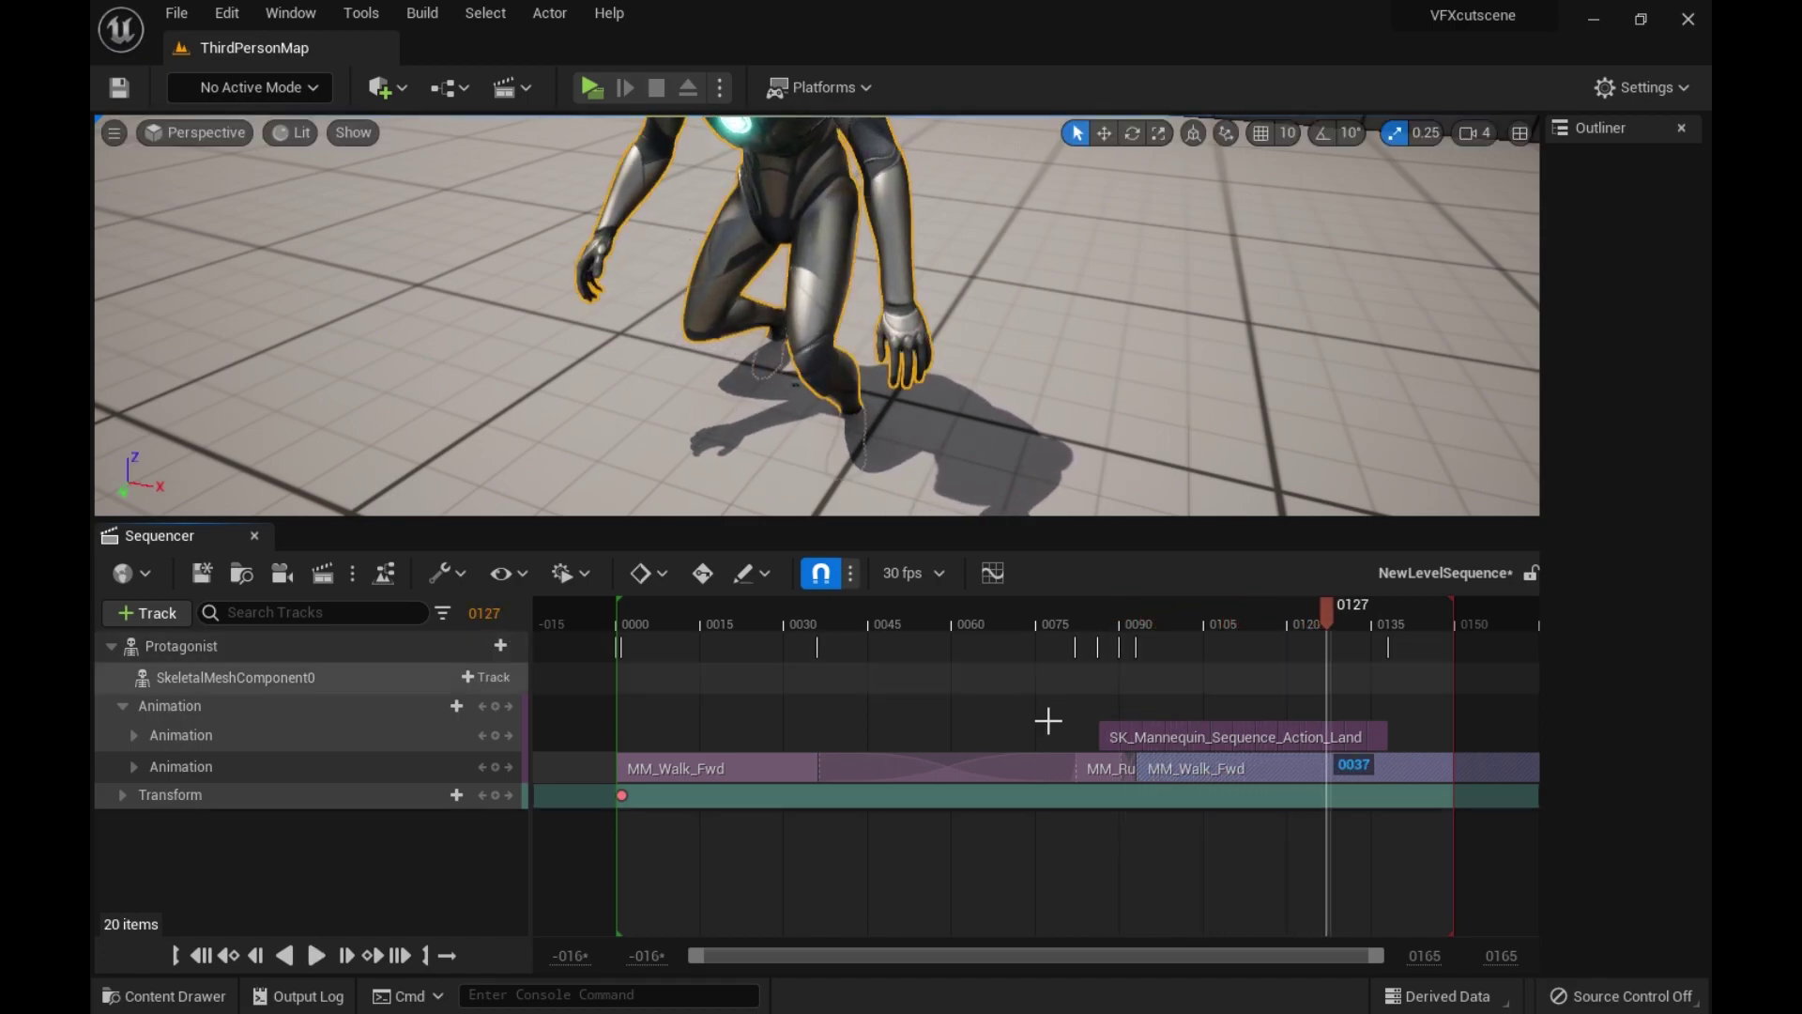
pyautogui.moveTo(1234, 631); pyautogui.dragTo(678, 709)
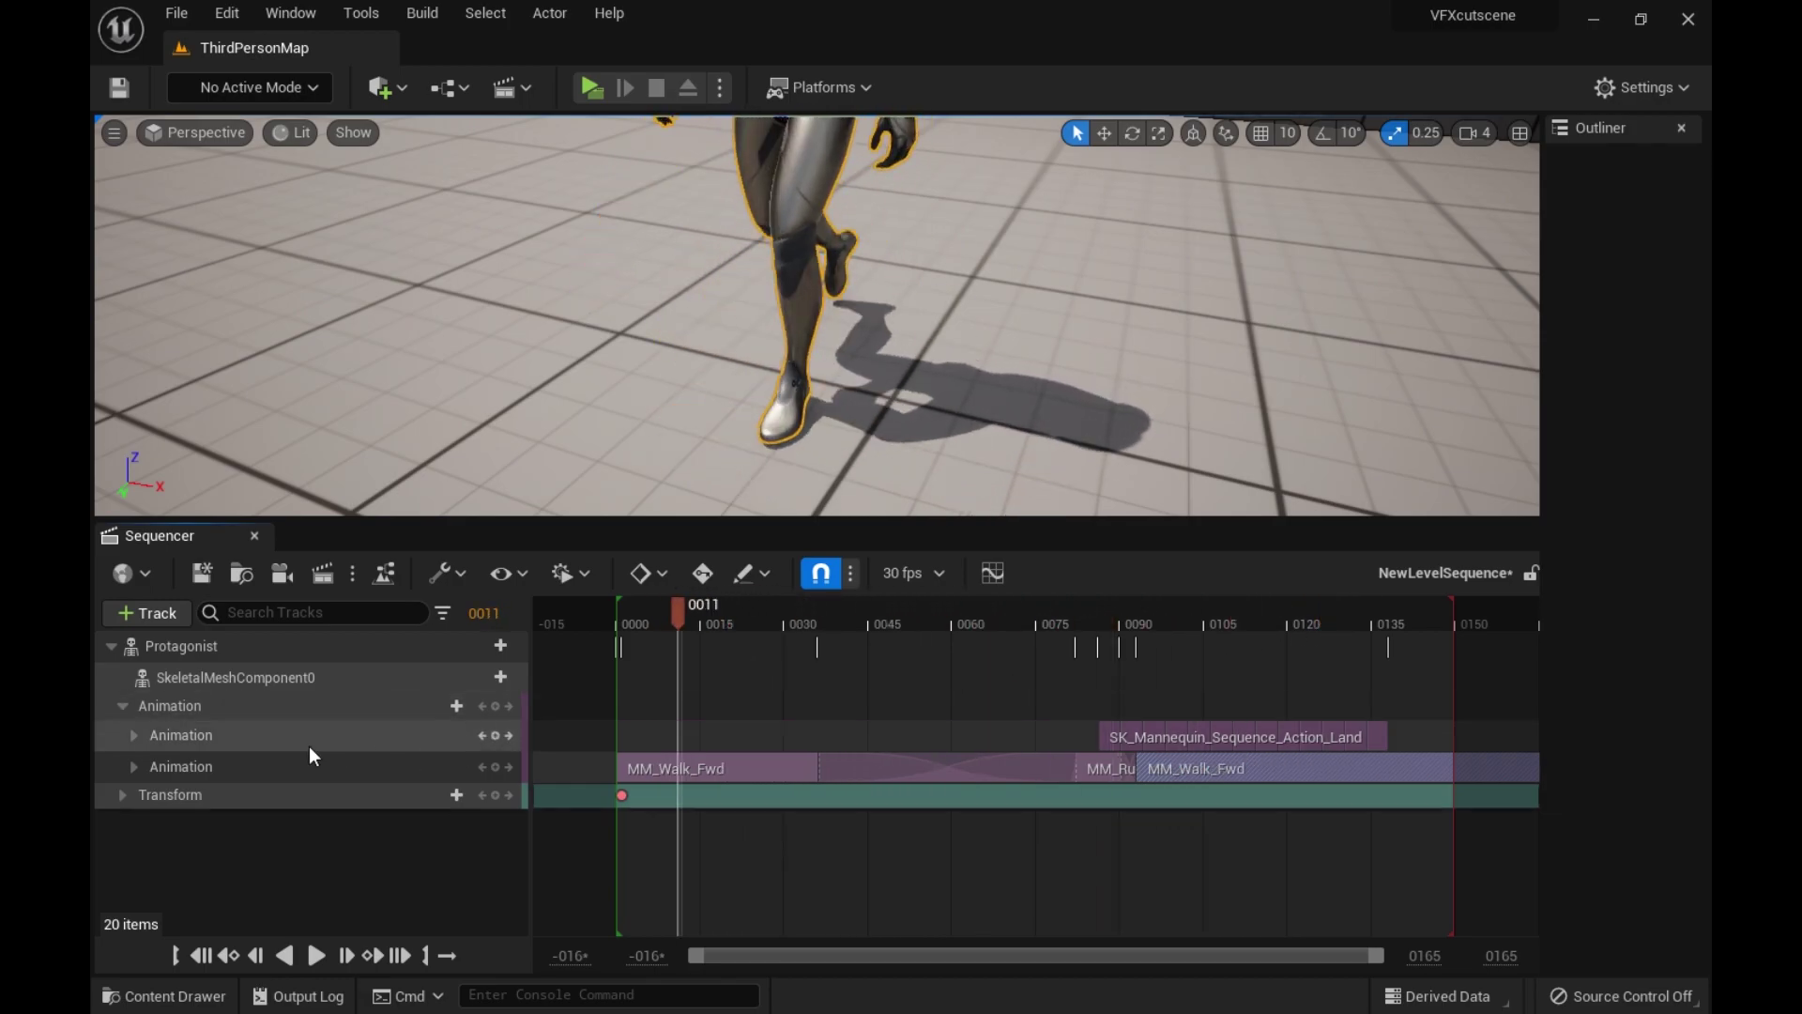
# - Add the asset-based control rig CR_Mannequin_Body to SkeletalMeshComponent0 and inspect it at frame 42 above the expanded animation clips
pyautogui.click(120, 707)
pyautogui.click(482, 677)
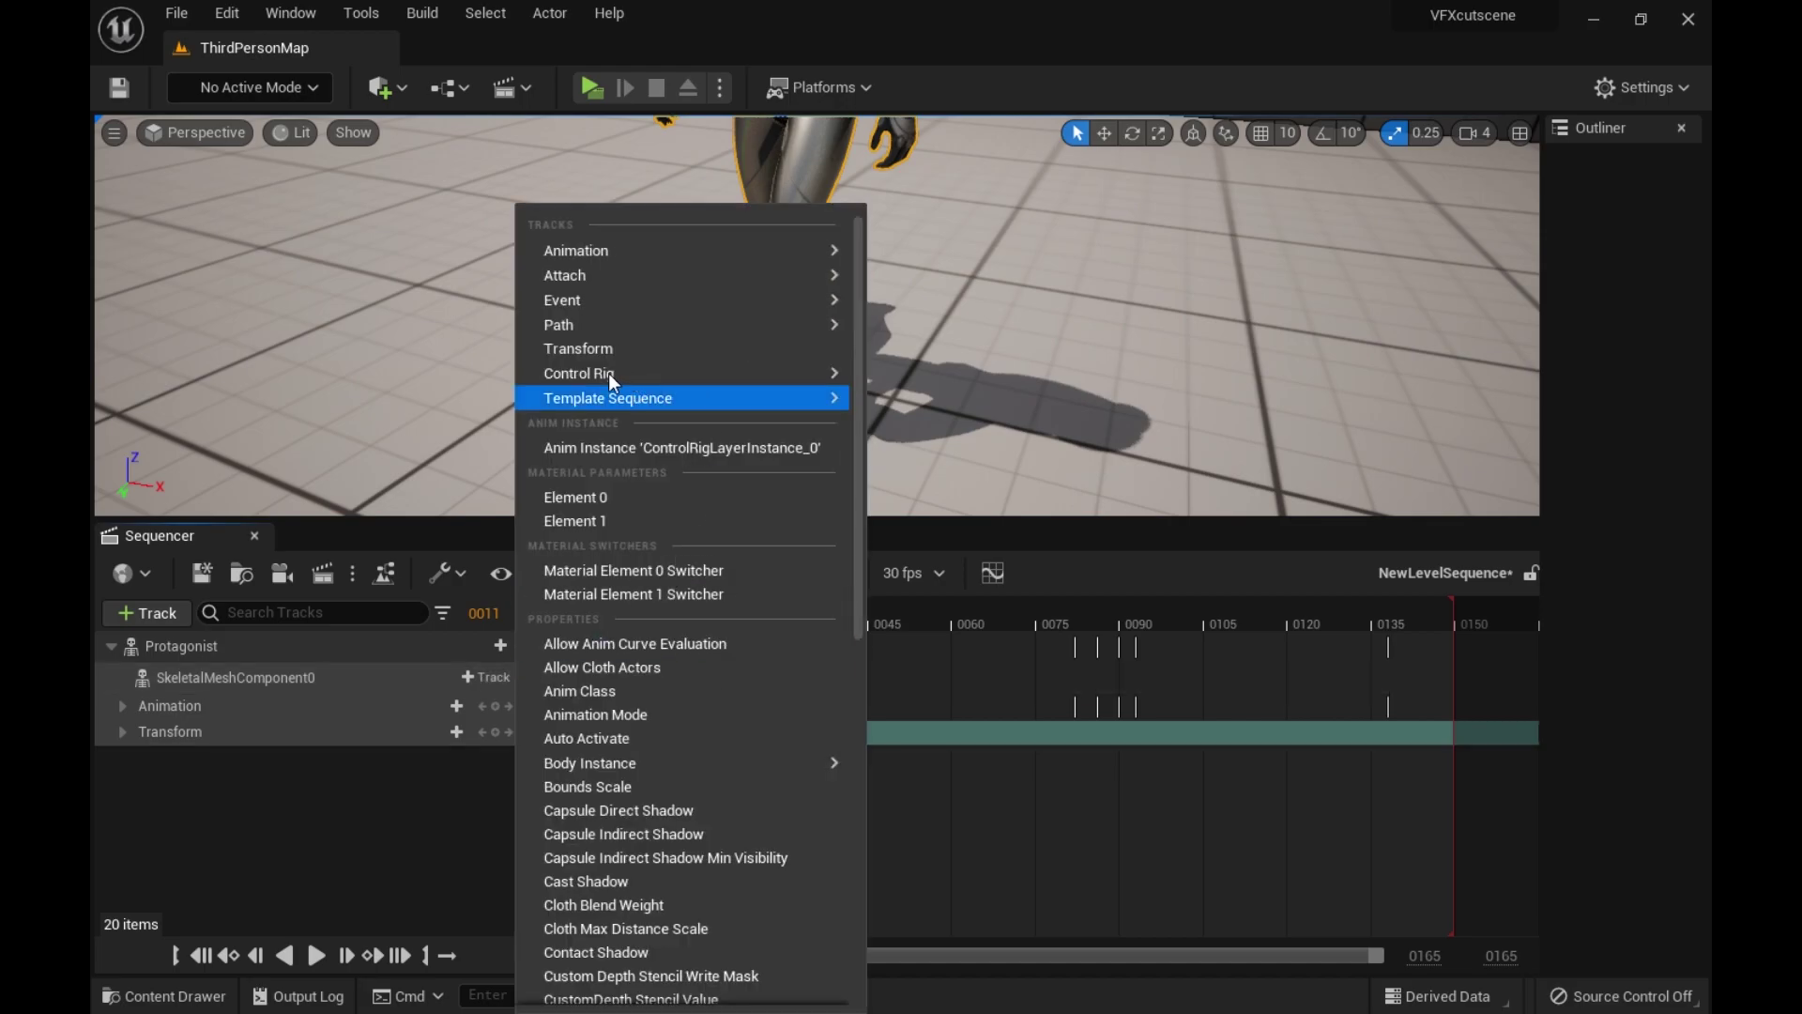
pyautogui.moveTo(607, 374)
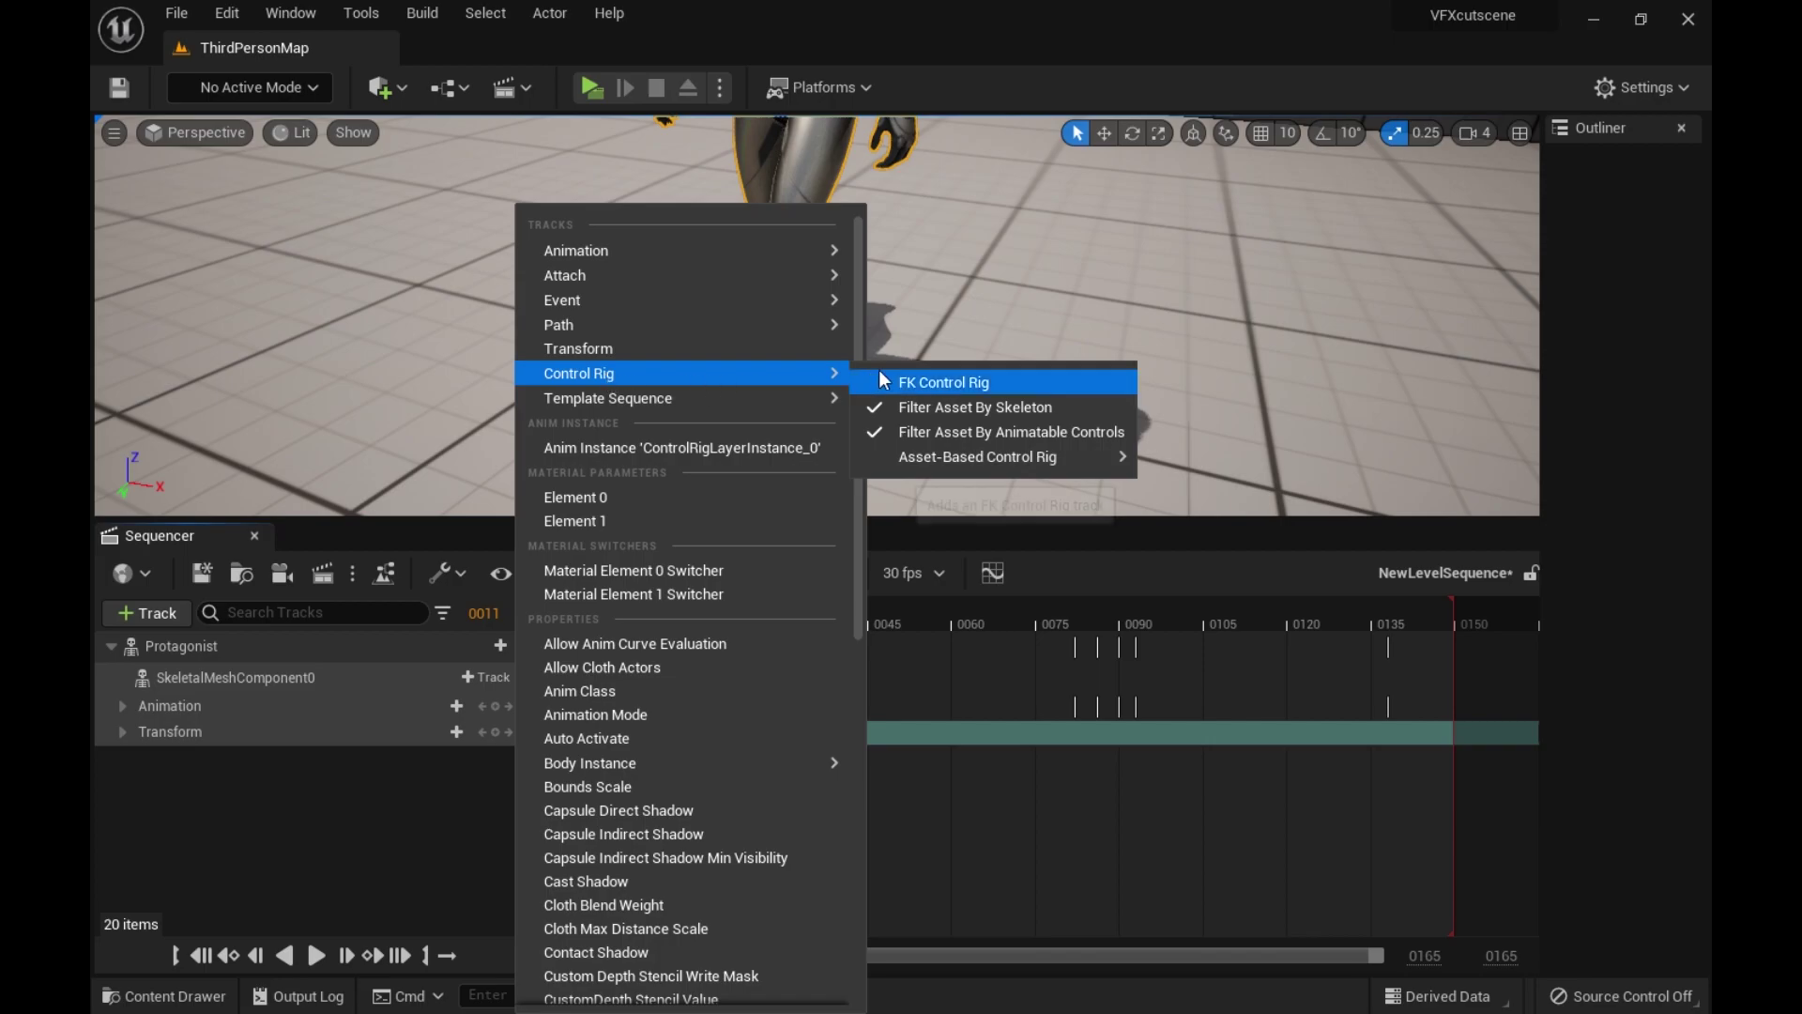
pyautogui.moveTo(969, 458)
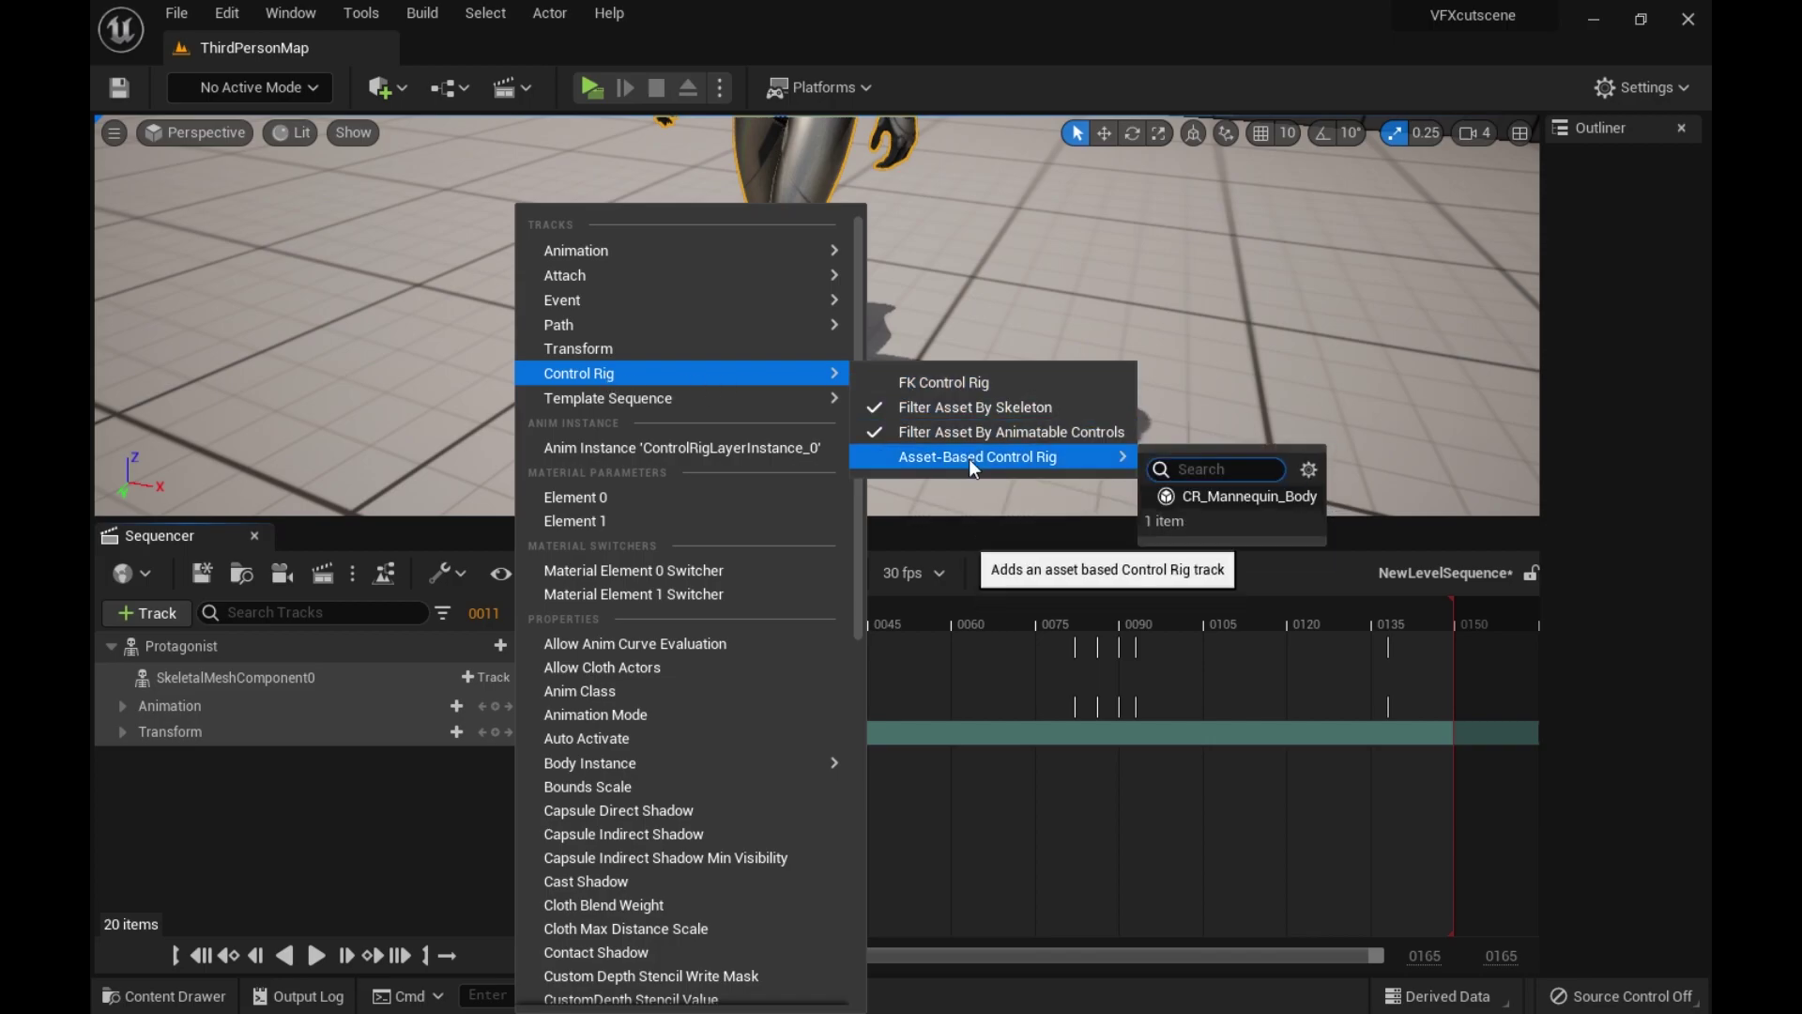
pyautogui.click(1190, 496)
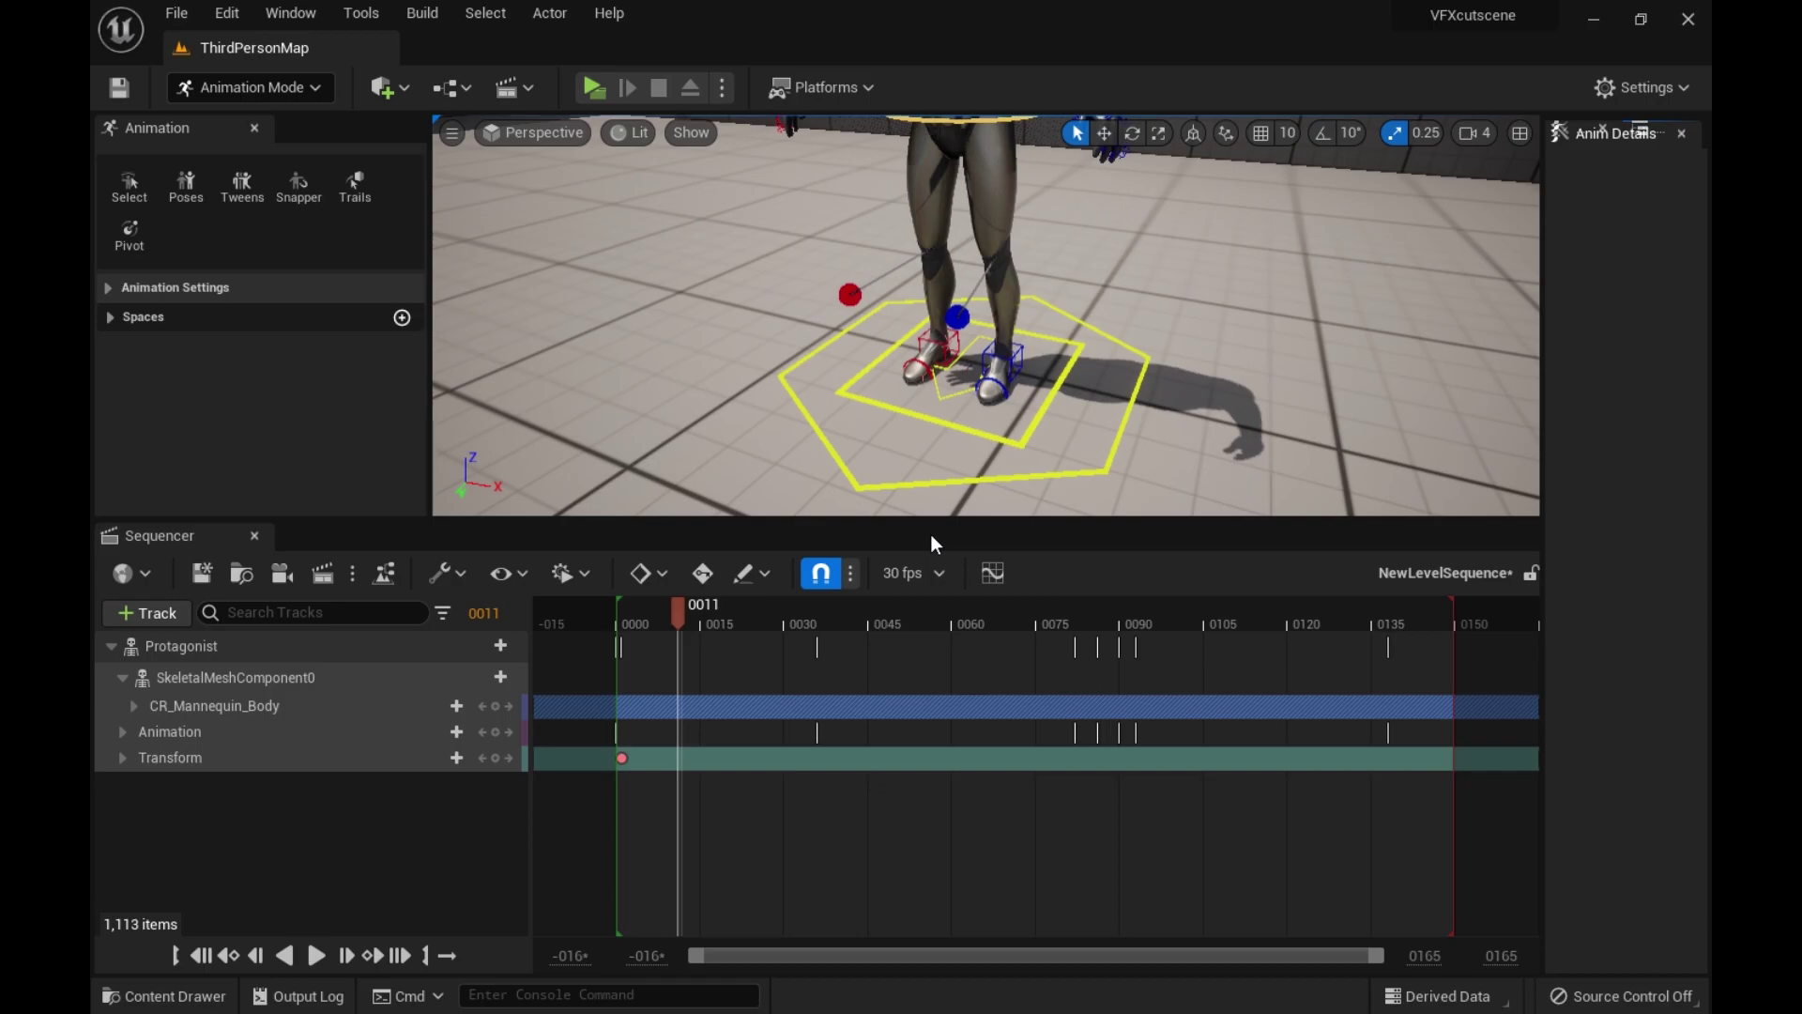
pyautogui.scroll(-5, 886, 503)
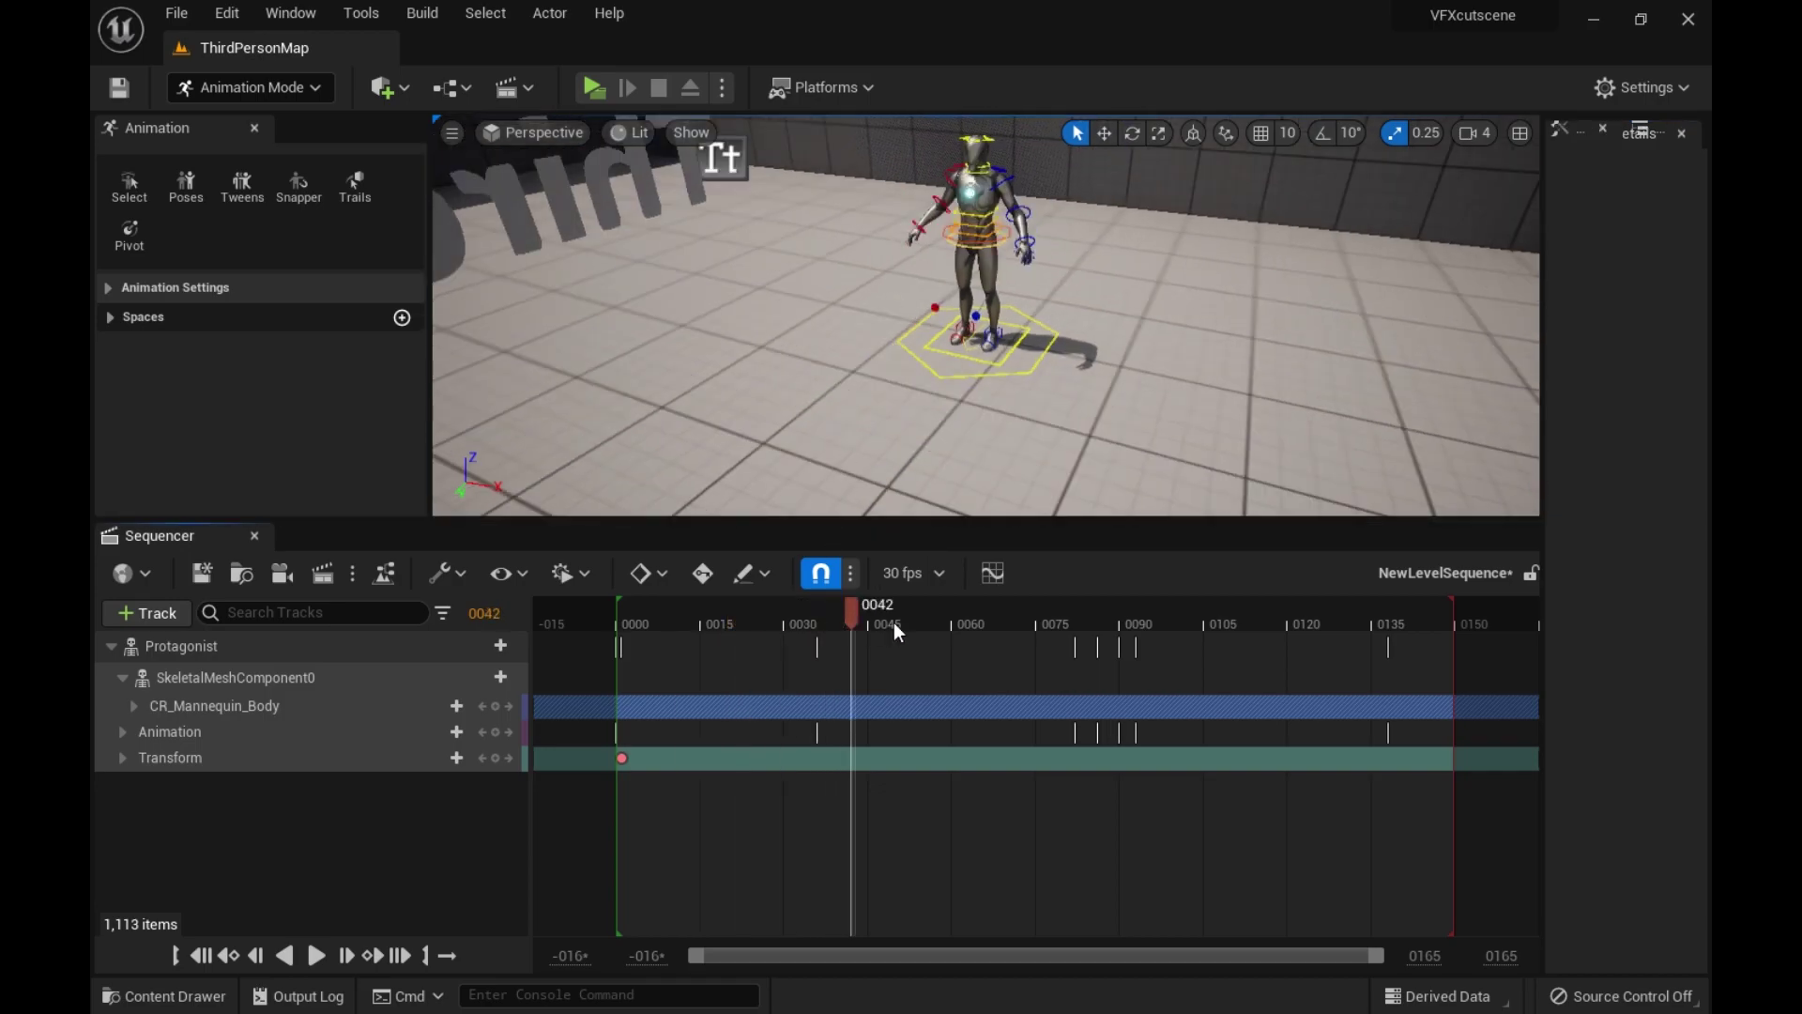
pyautogui.moveTo(895, 664); pyautogui.dragTo(852, 683)
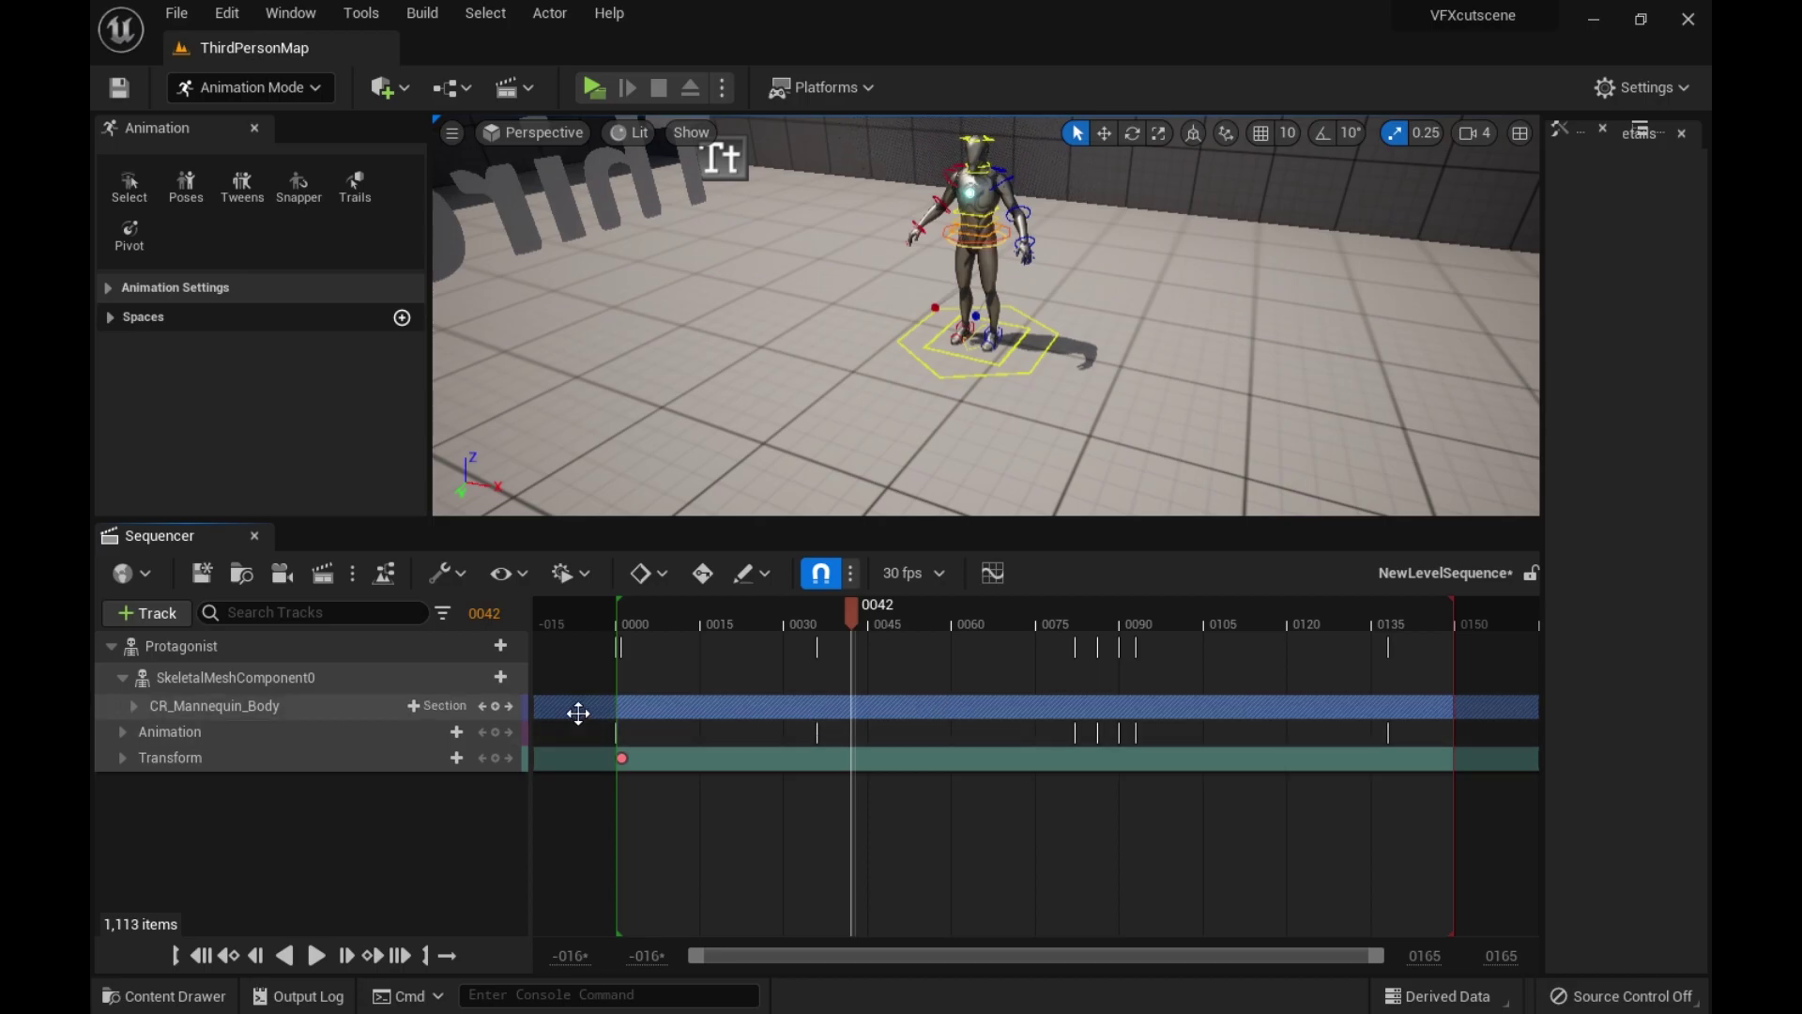
pyautogui.click(120, 731)
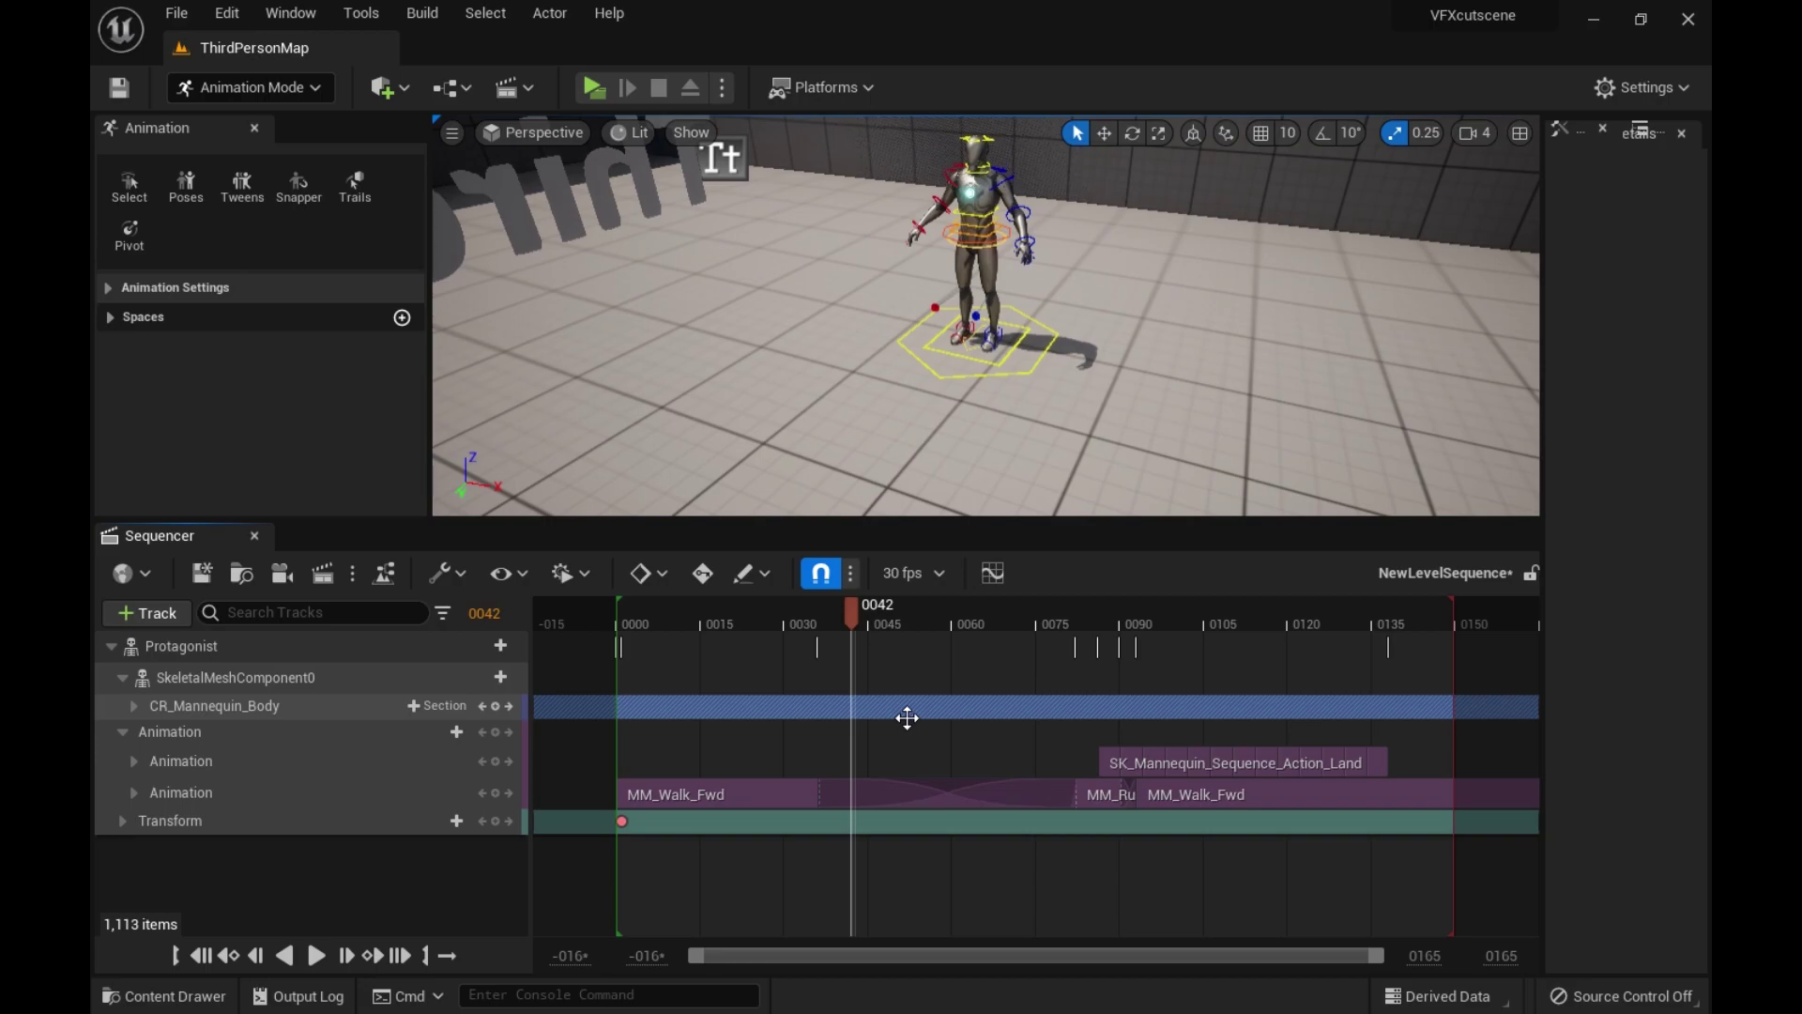
# - Close the current level sequence, open the AnimationPrototyping sequence and frame the Protagonist in the viewport
pyautogui.click(255, 535)
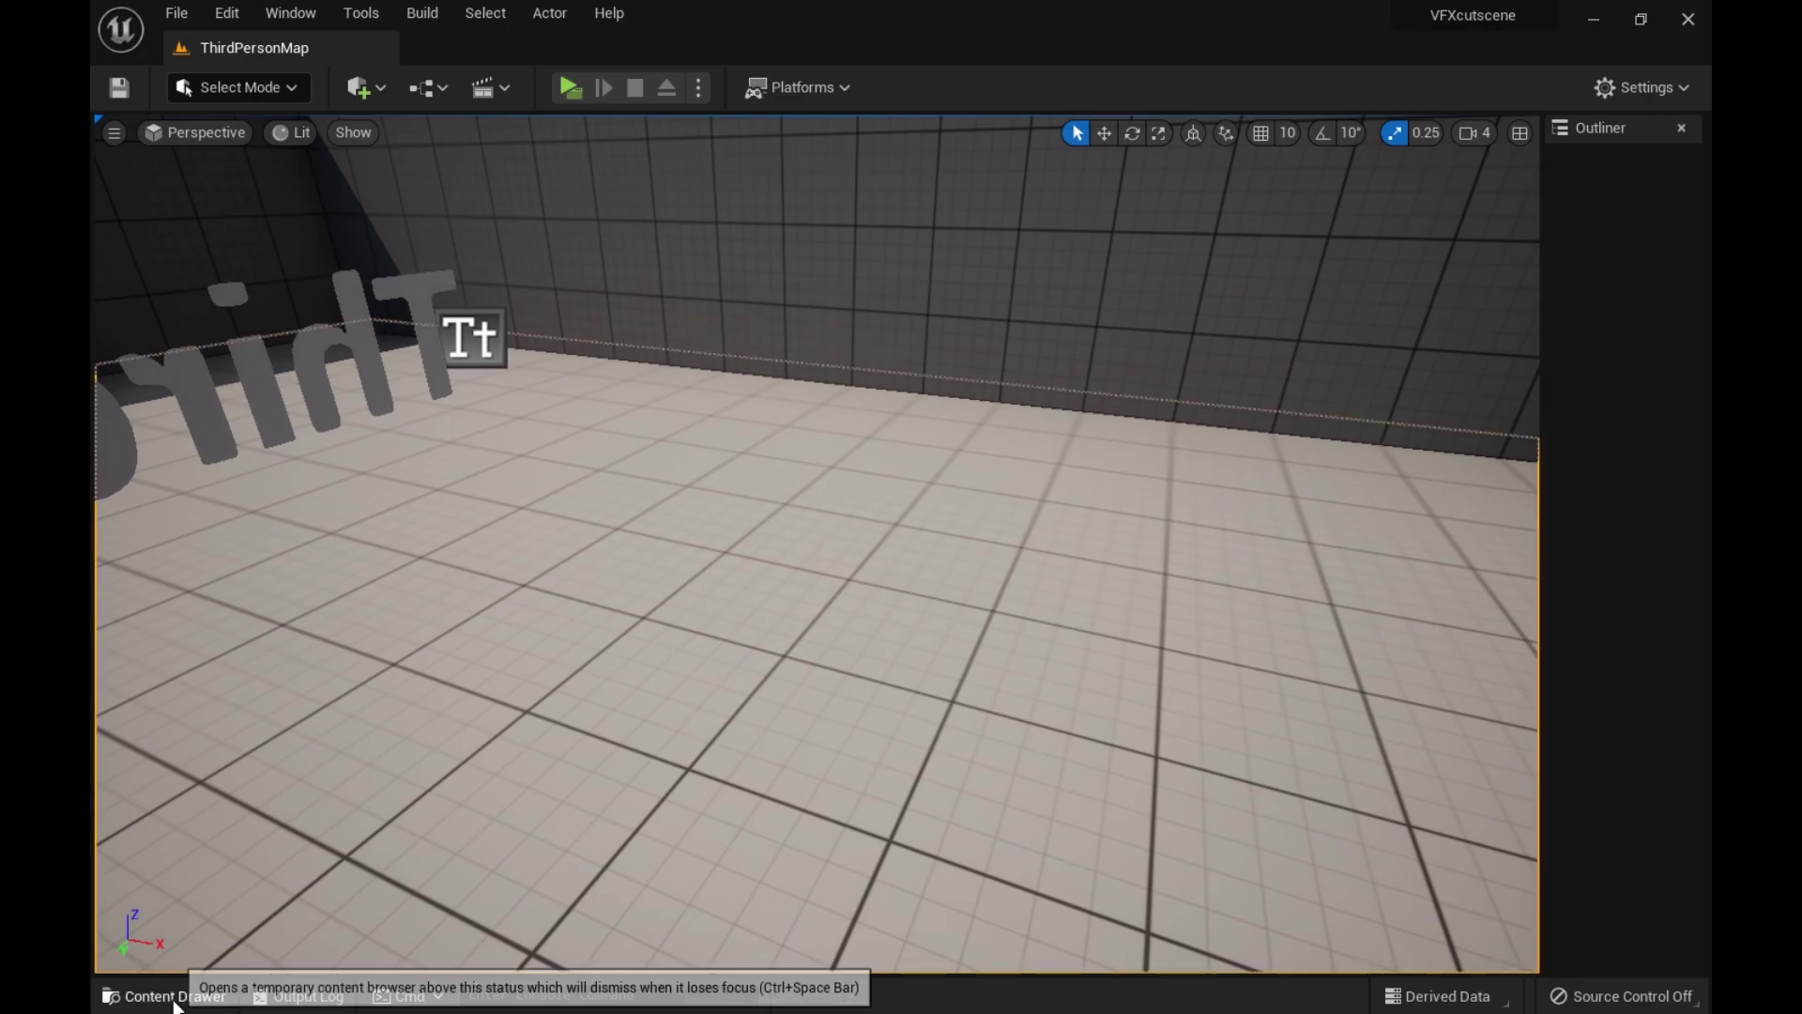
pyautogui.click(141, 995)
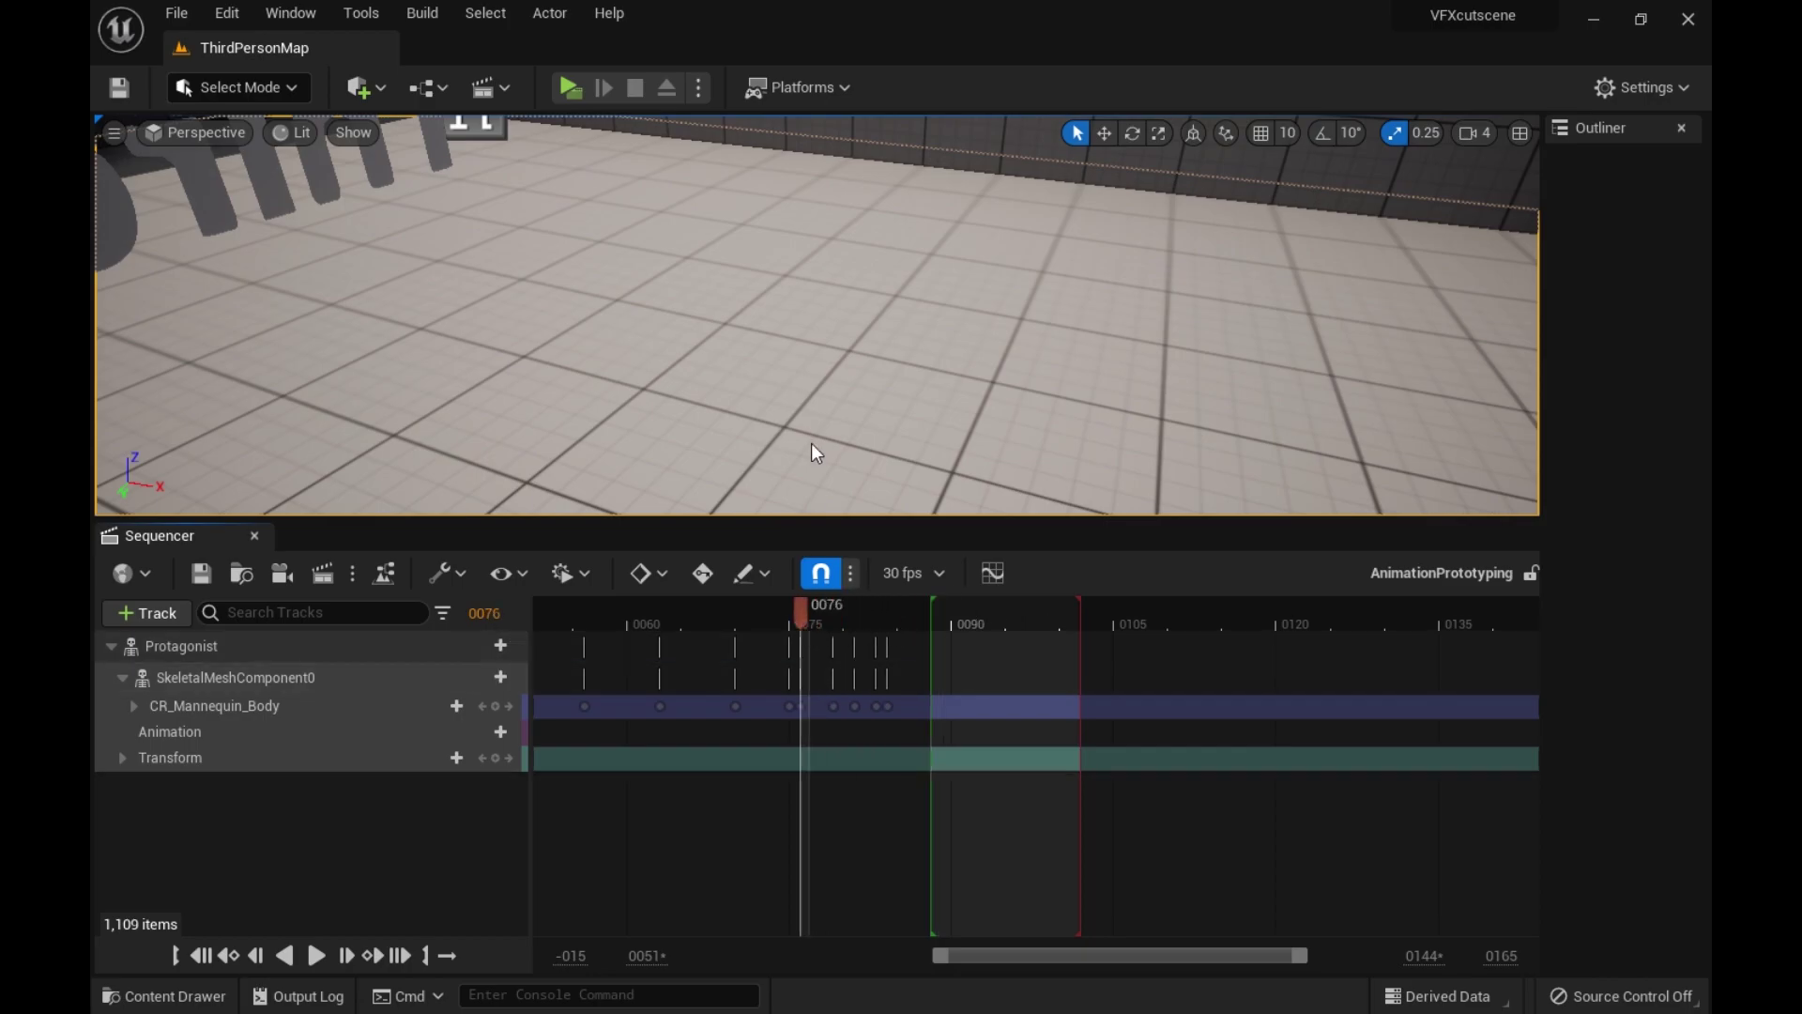
pyautogui.scroll(-3, 833, 354)
pyautogui.press('f')
pyautogui.scroll(-6, 855, 416)
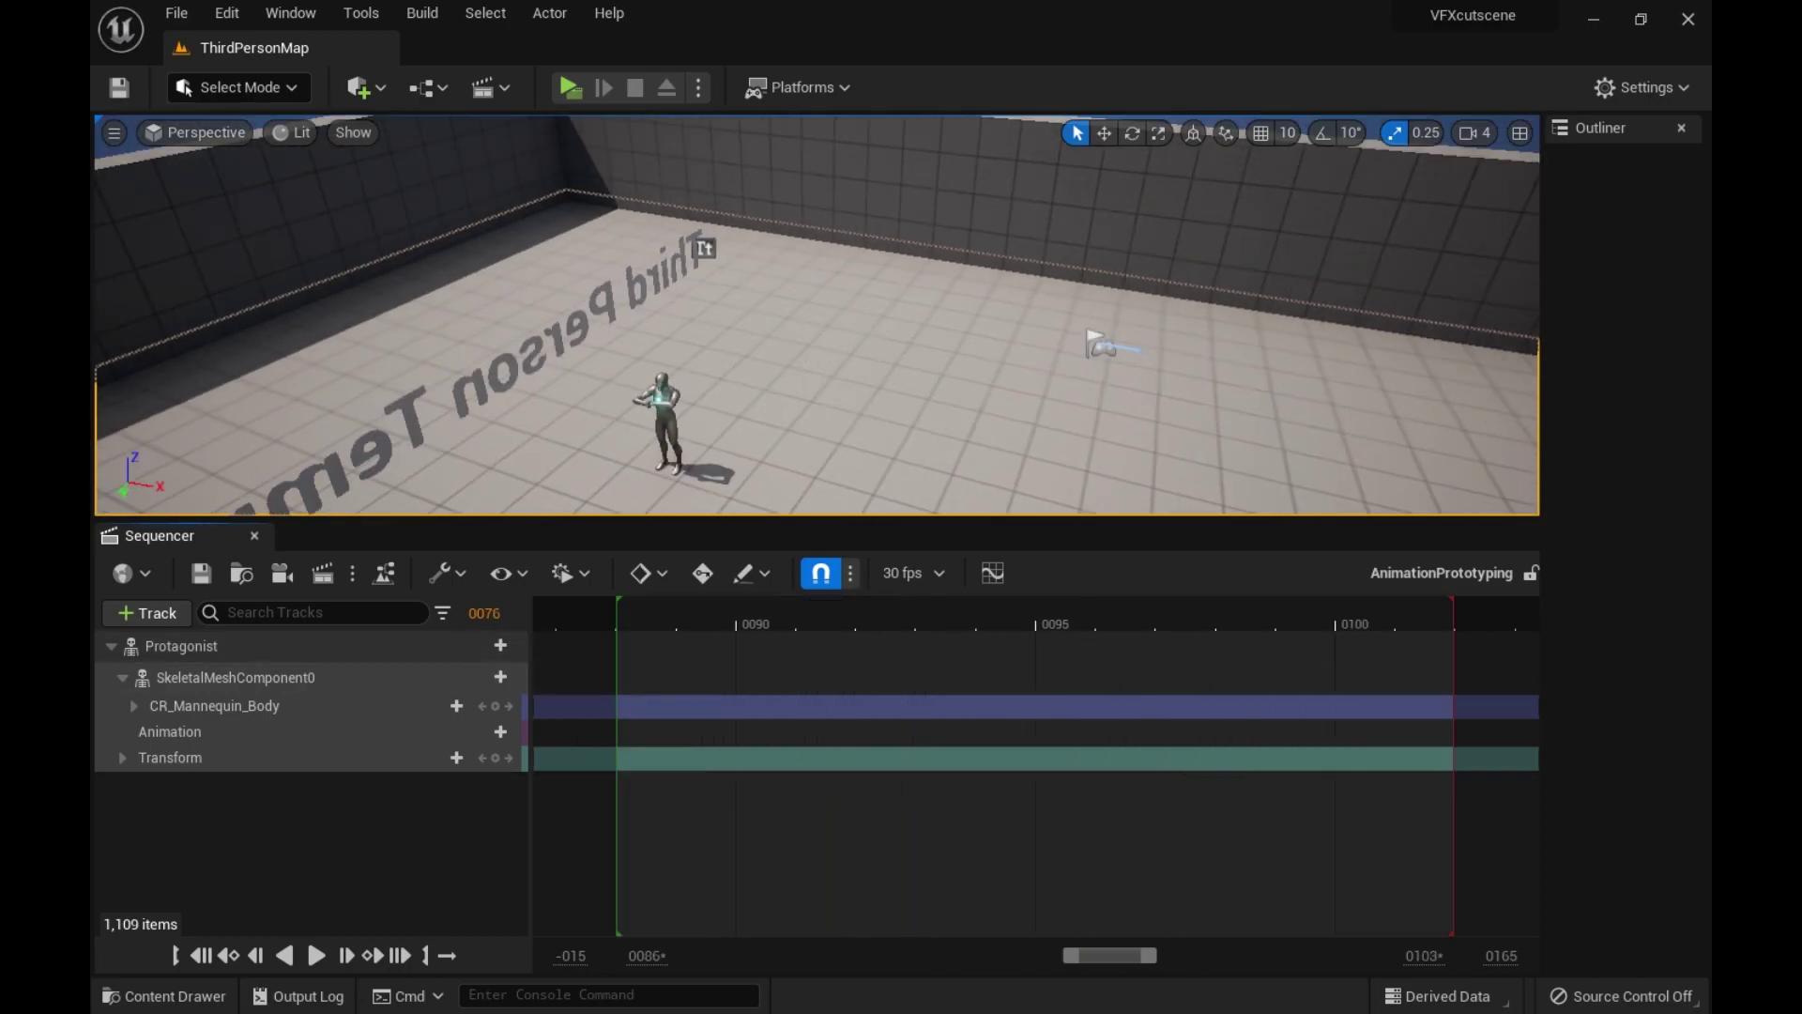
pyautogui.moveTo(921, 403); pyautogui.dragTo(794, 498, button='right')
pyautogui.scroll(6, 883, 427)
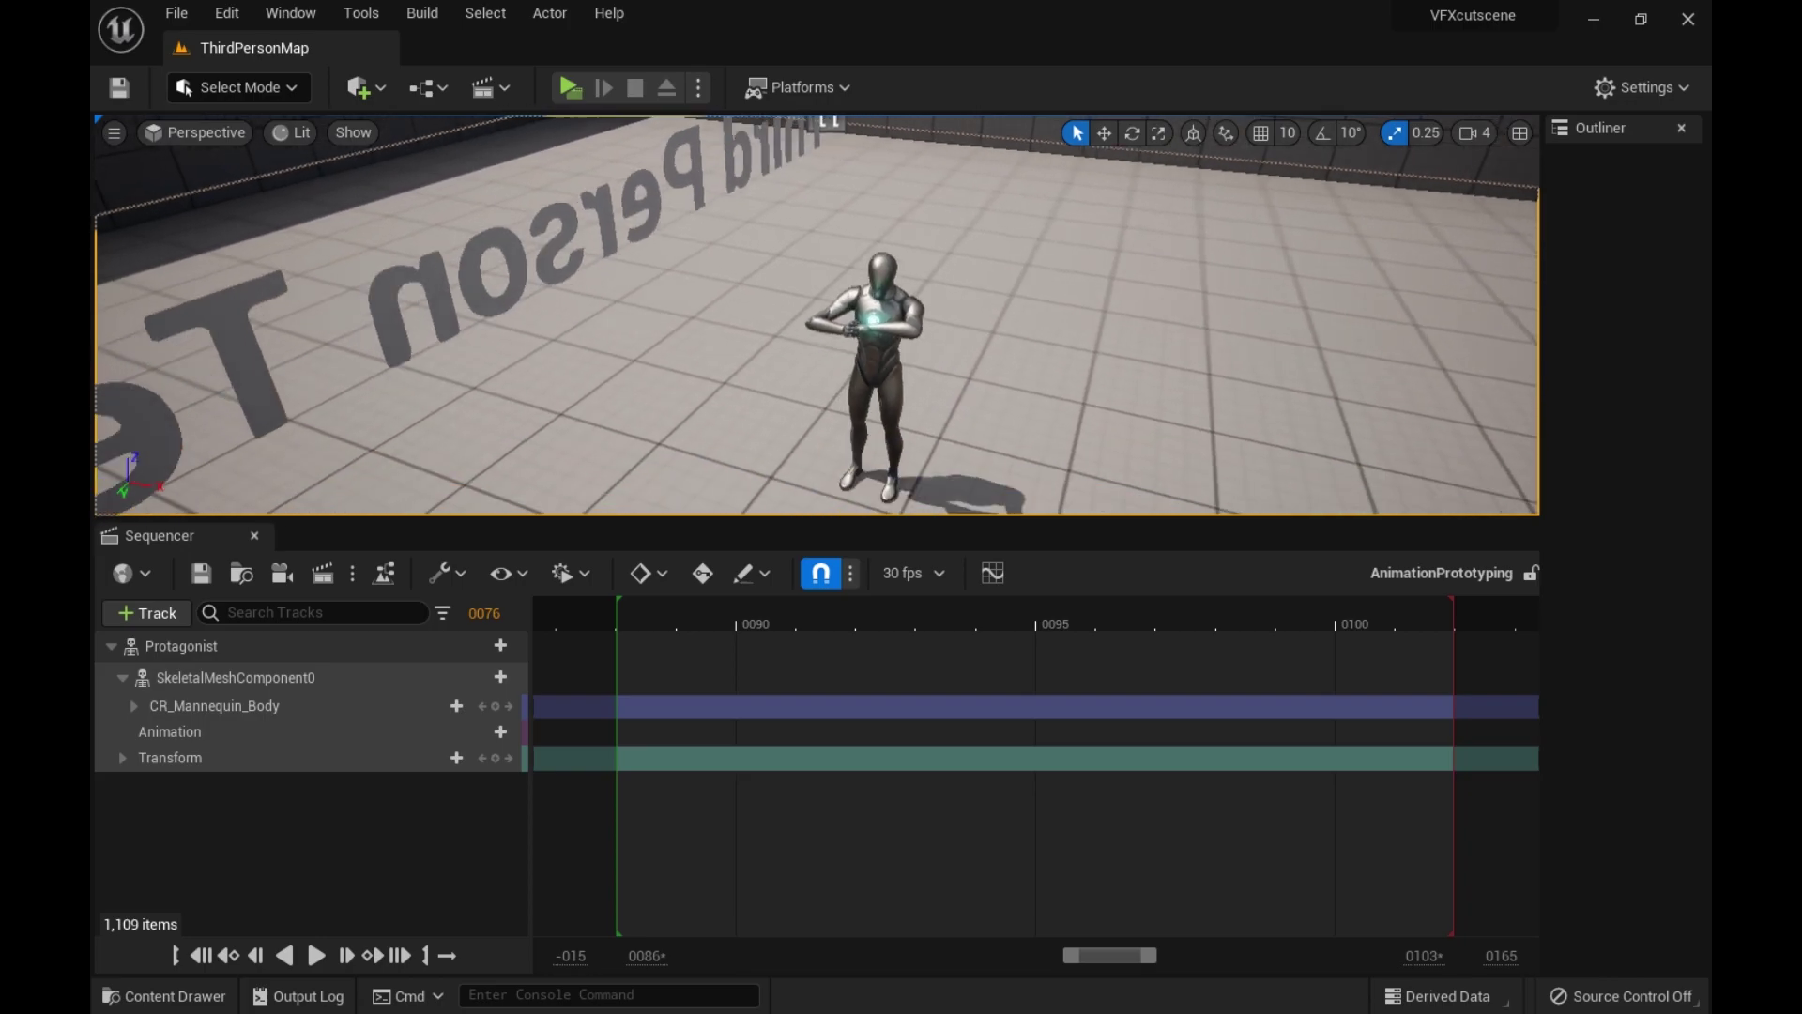
pyautogui.moveTo(793, 498); pyautogui.dragTo(883, 491, button='middle')
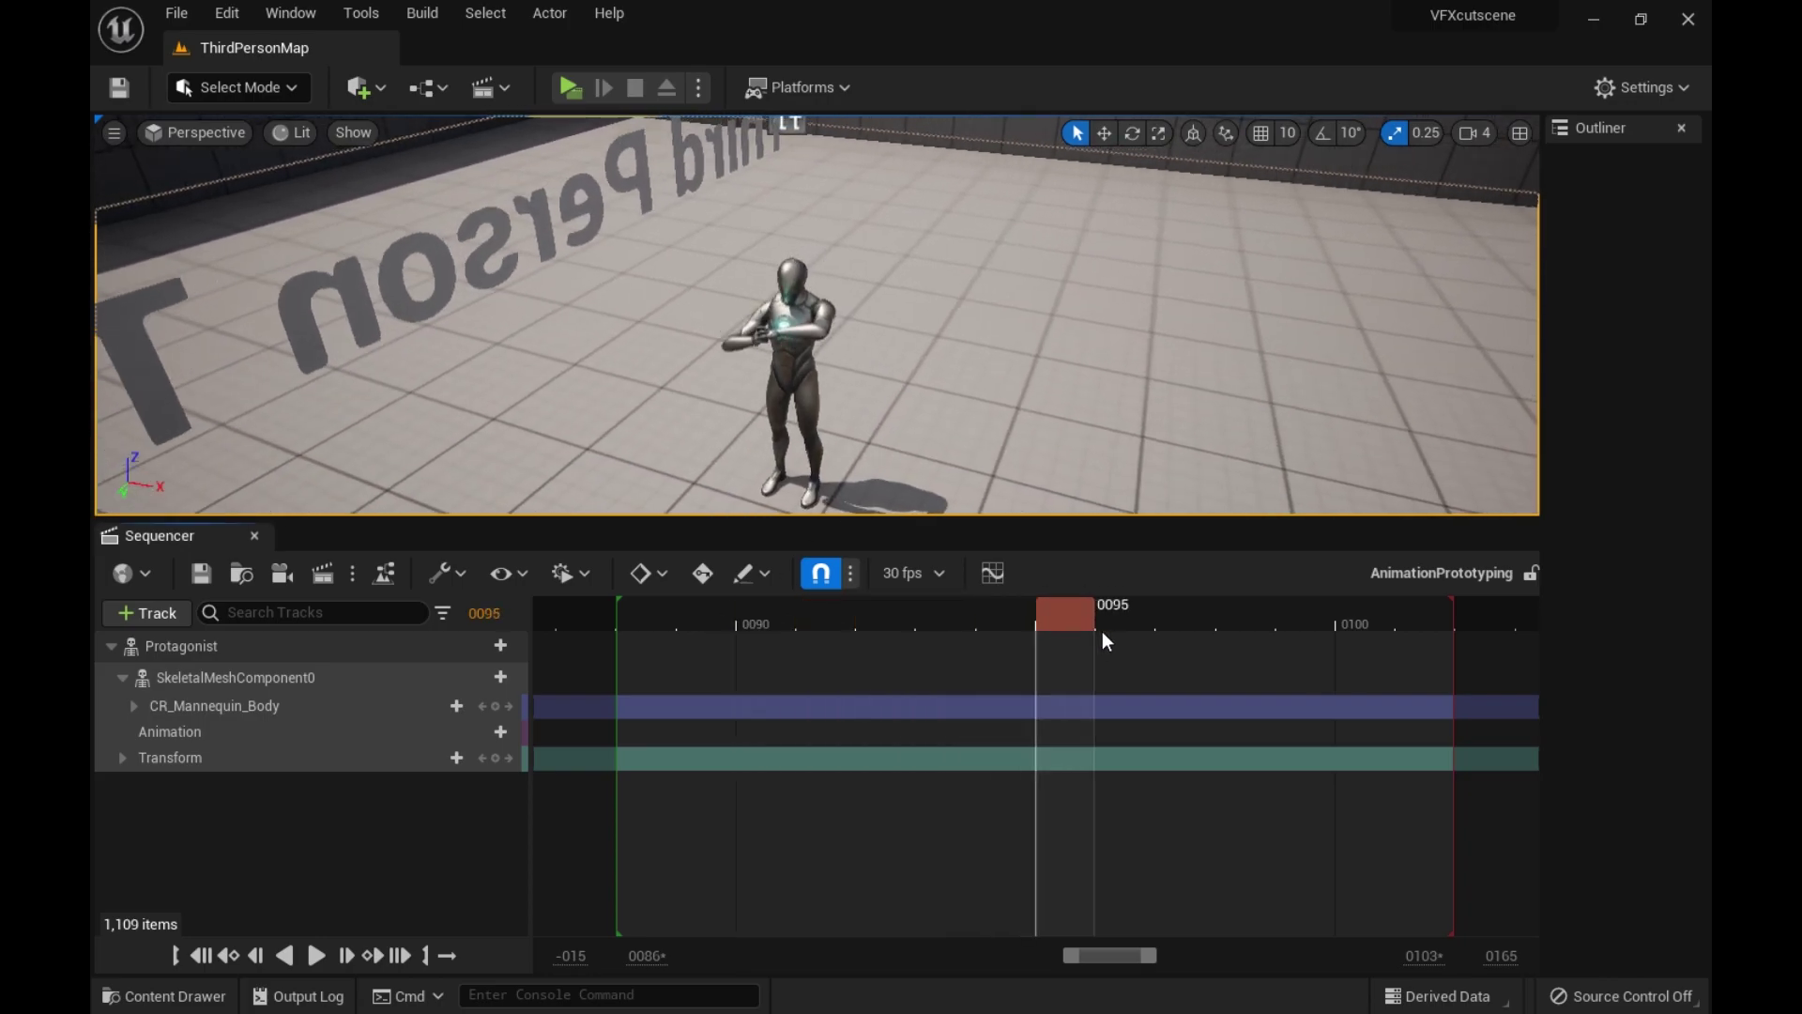
# - Scrub through AnimationPrototyping's playback range and widen the visible timeline to start at about frame 28
pyautogui.moveTo(1074, 612); pyautogui.dragTo(786, 629)
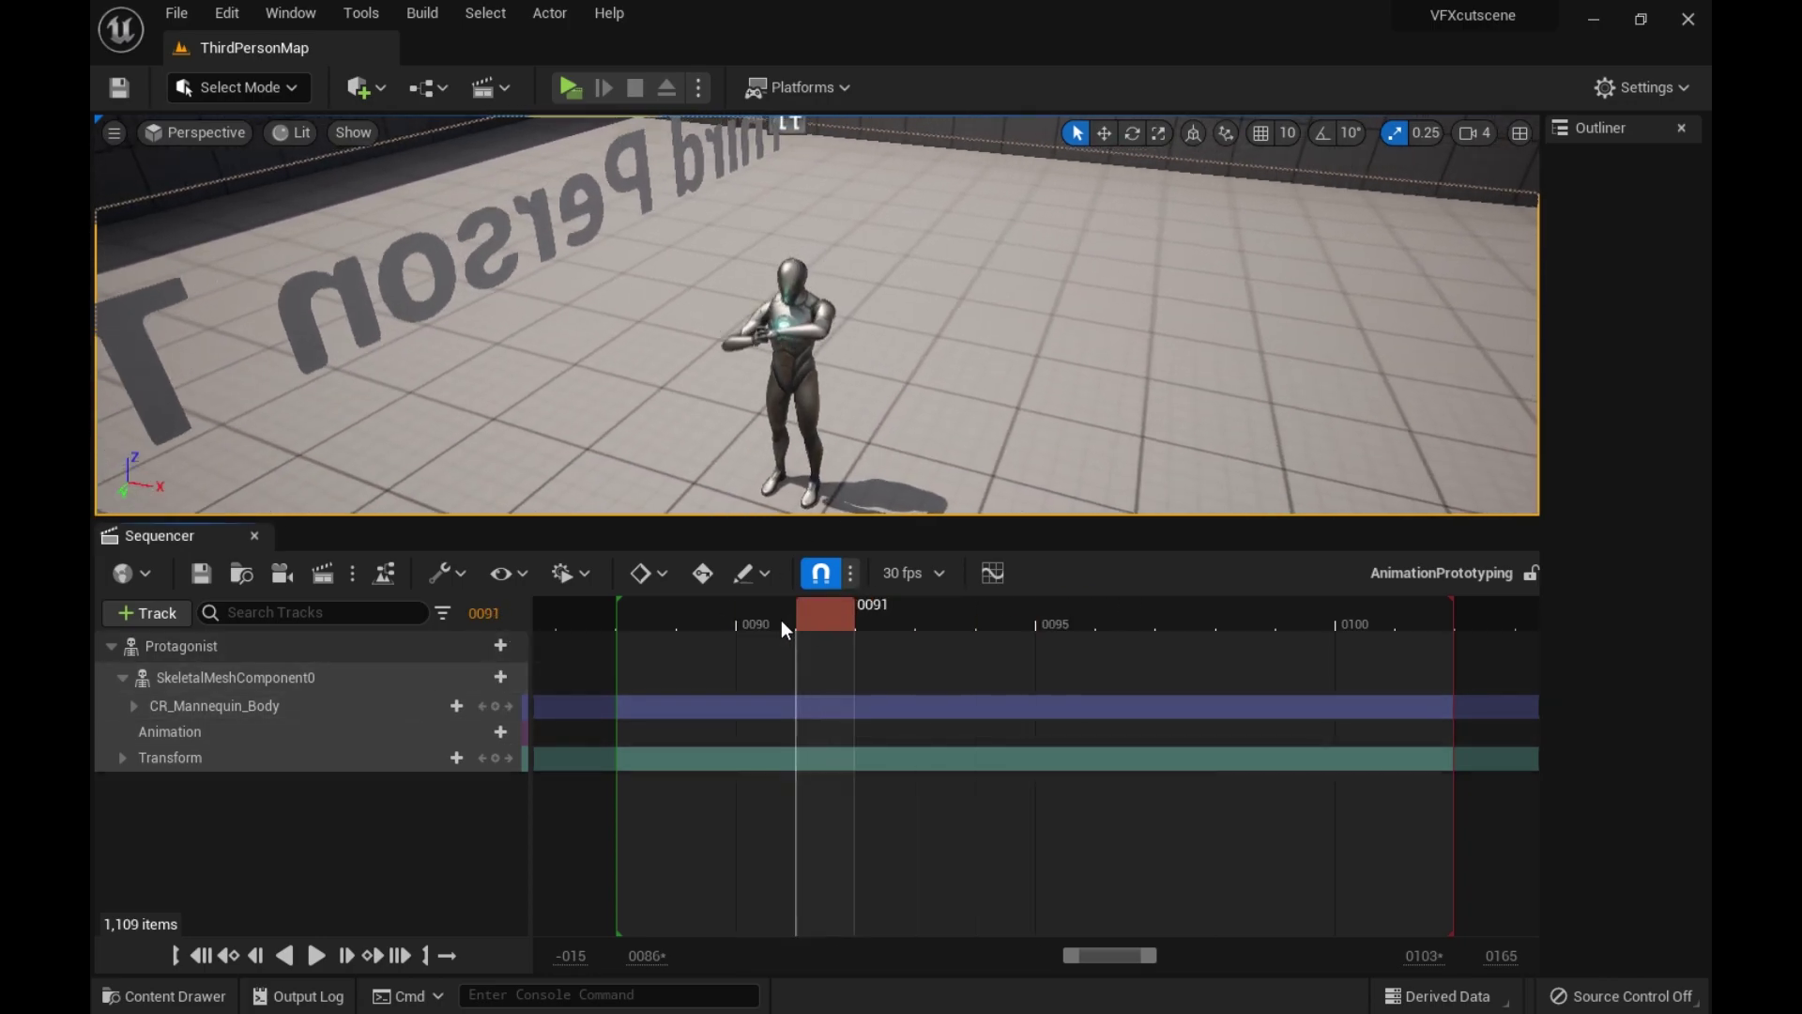
pyautogui.moveTo(1417, 630); pyautogui.dragTo(797, 627)
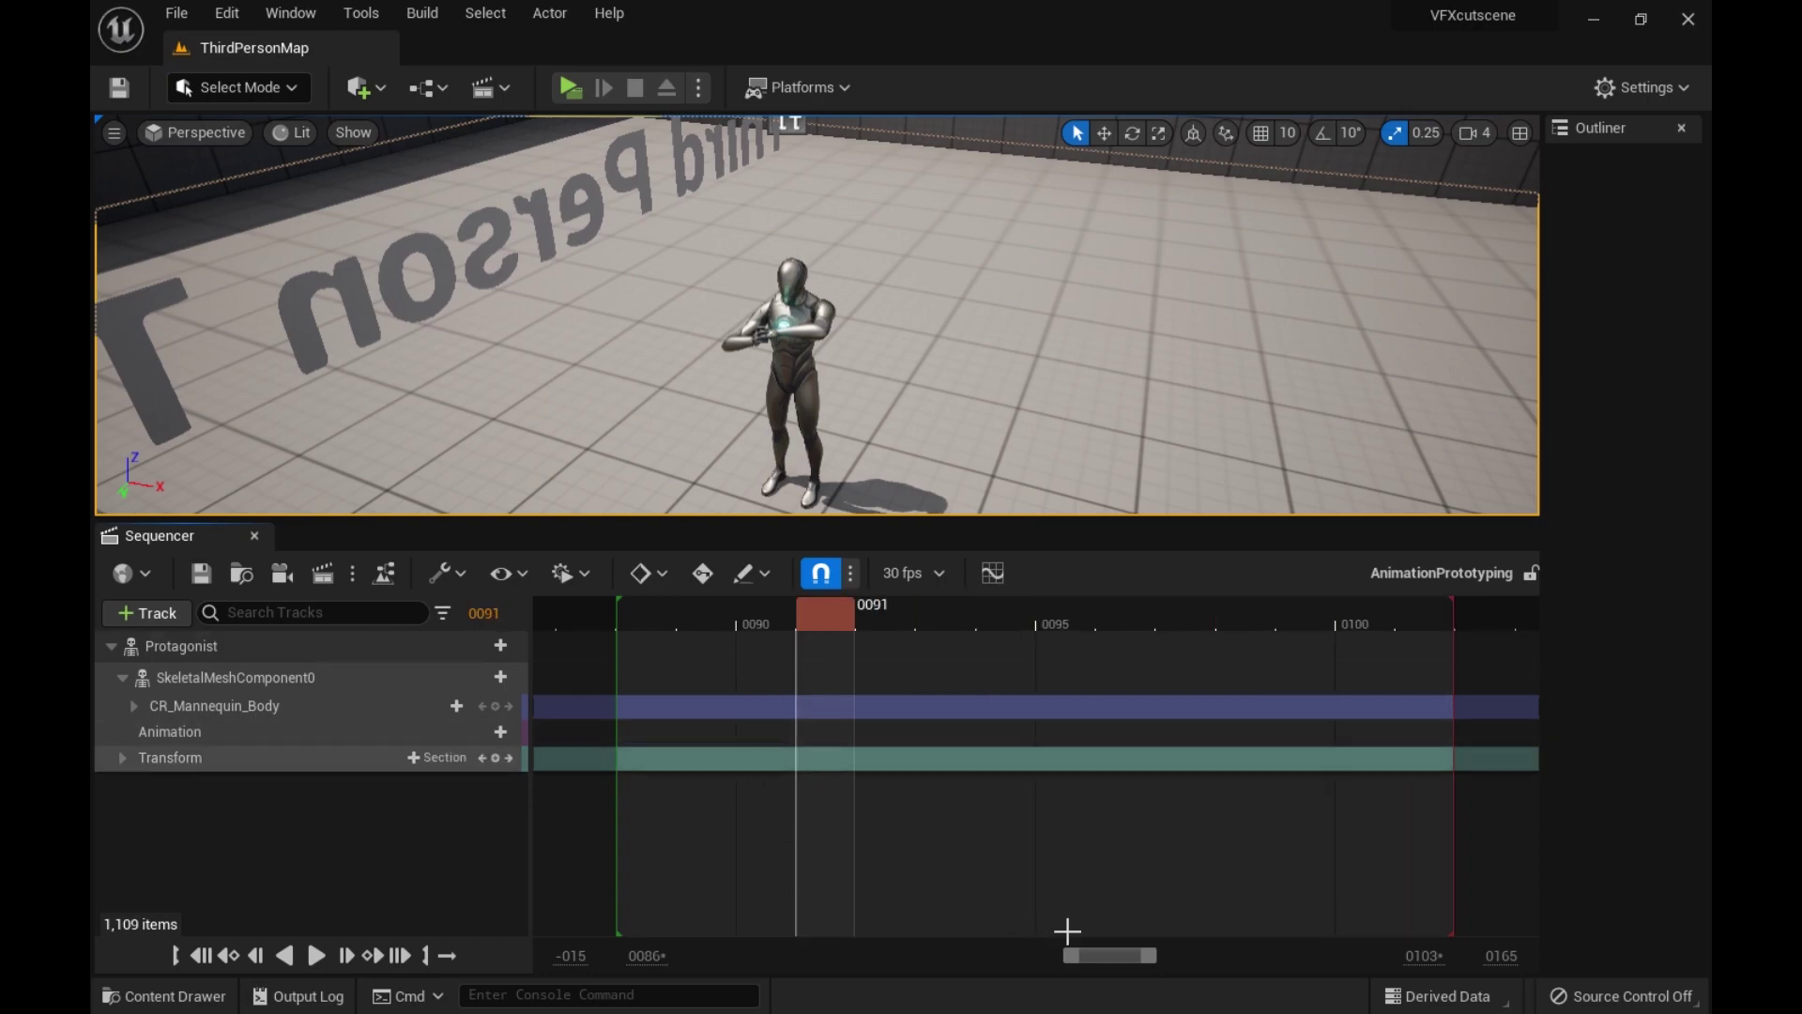
pyautogui.moveTo(1070, 955); pyautogui.dragTo(861, 966)
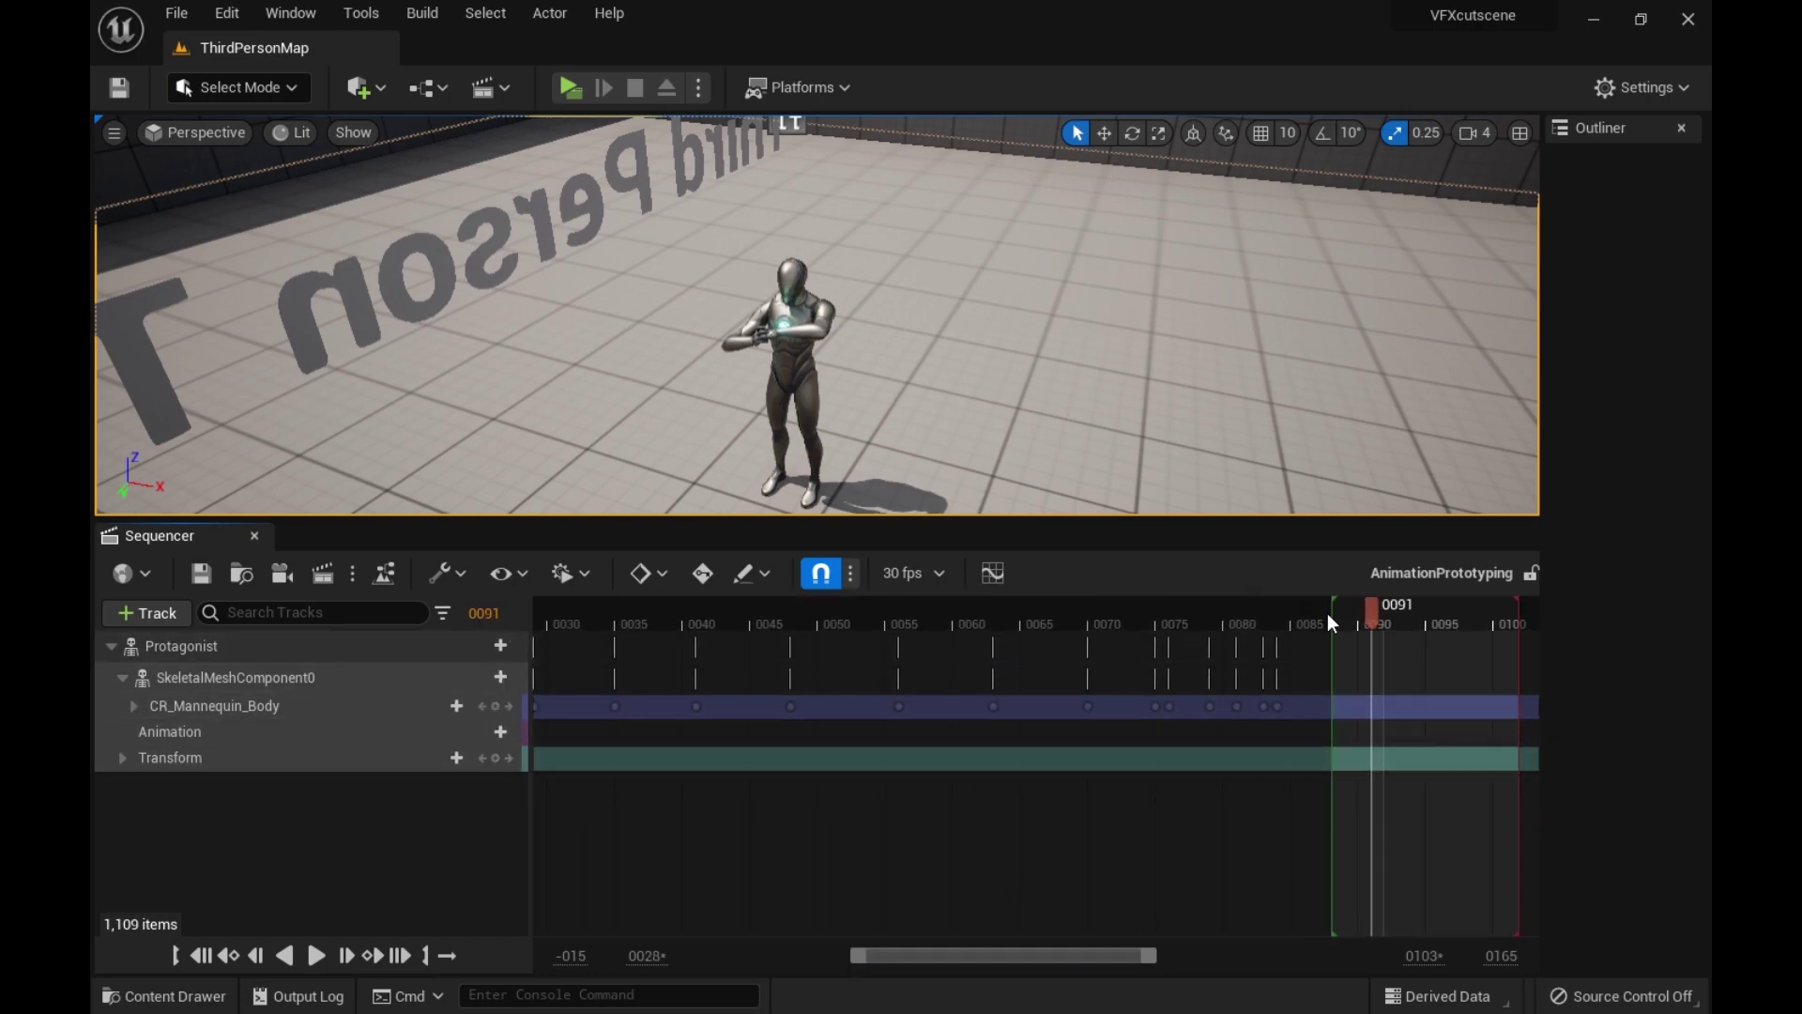
# - Narrow the AnimationPrototyping playback range to about frames 74–85 and play it back
pyautogui.moveTo(1331, 612); pyautogui.dragTo(1113, 627)
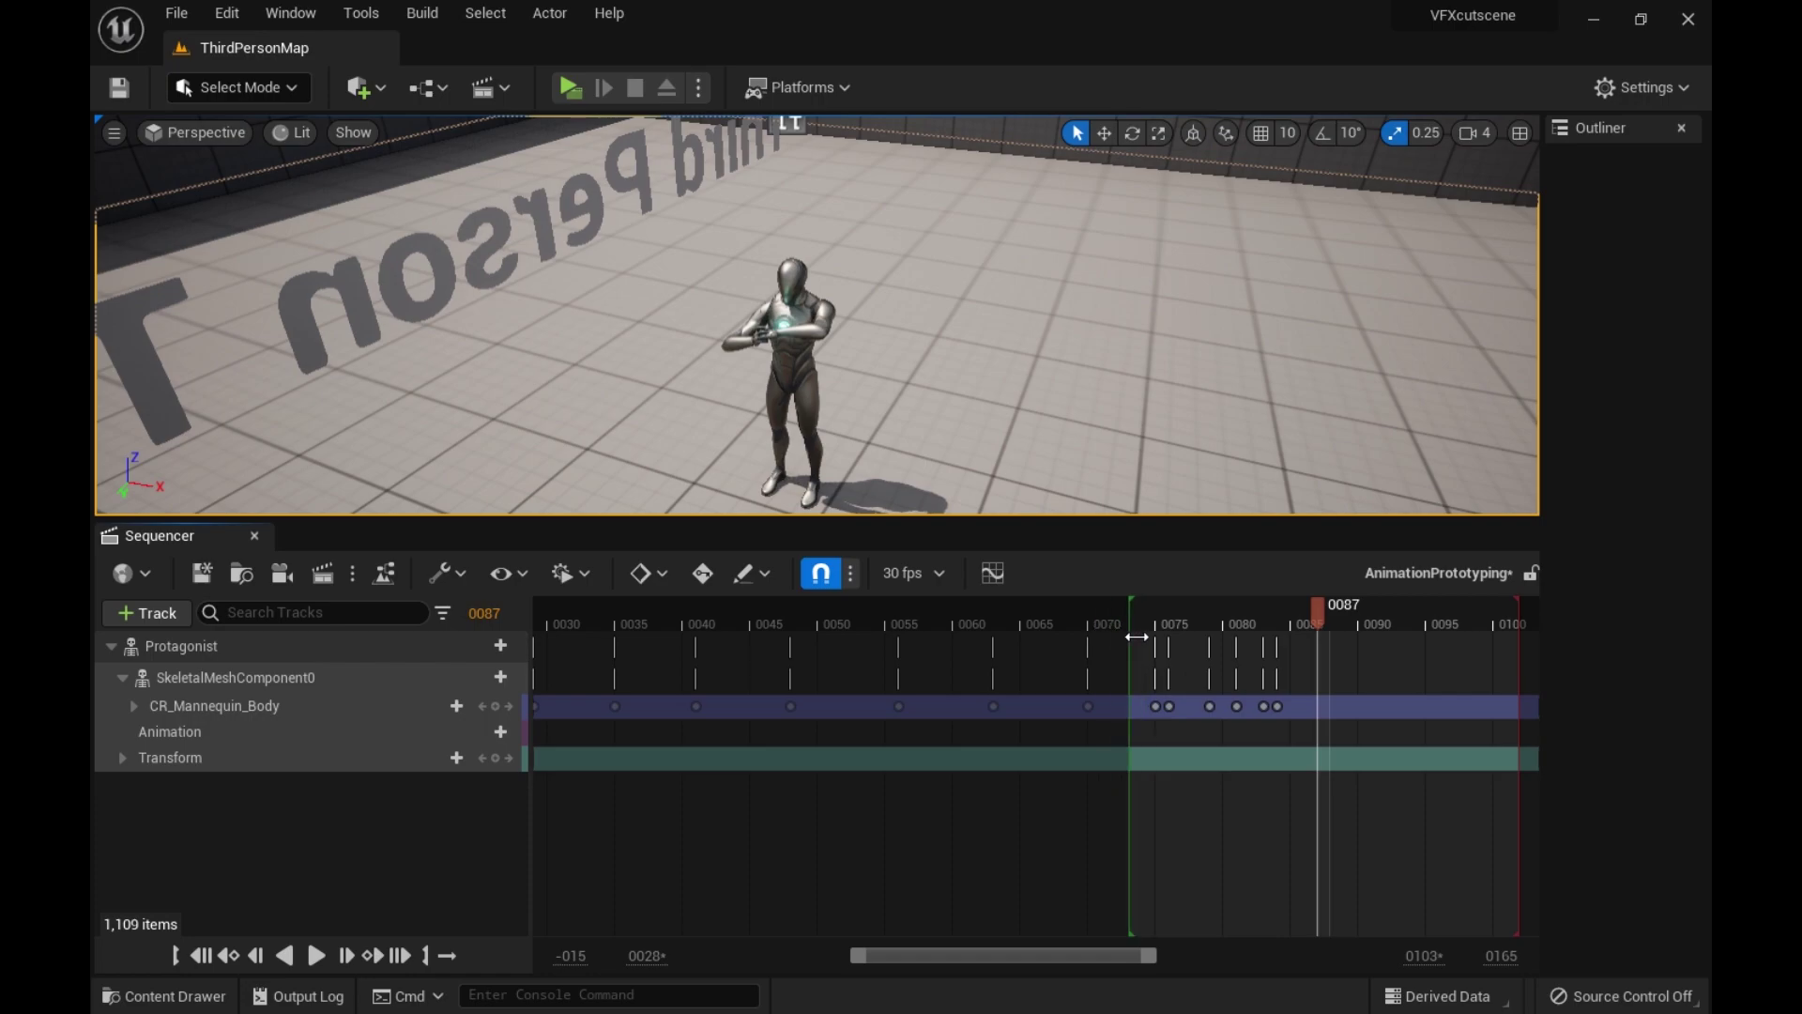
pyautogui.moveTo(1515, 613); pyautogui.dragTo(1151, 638)
pyautogui.press('space')
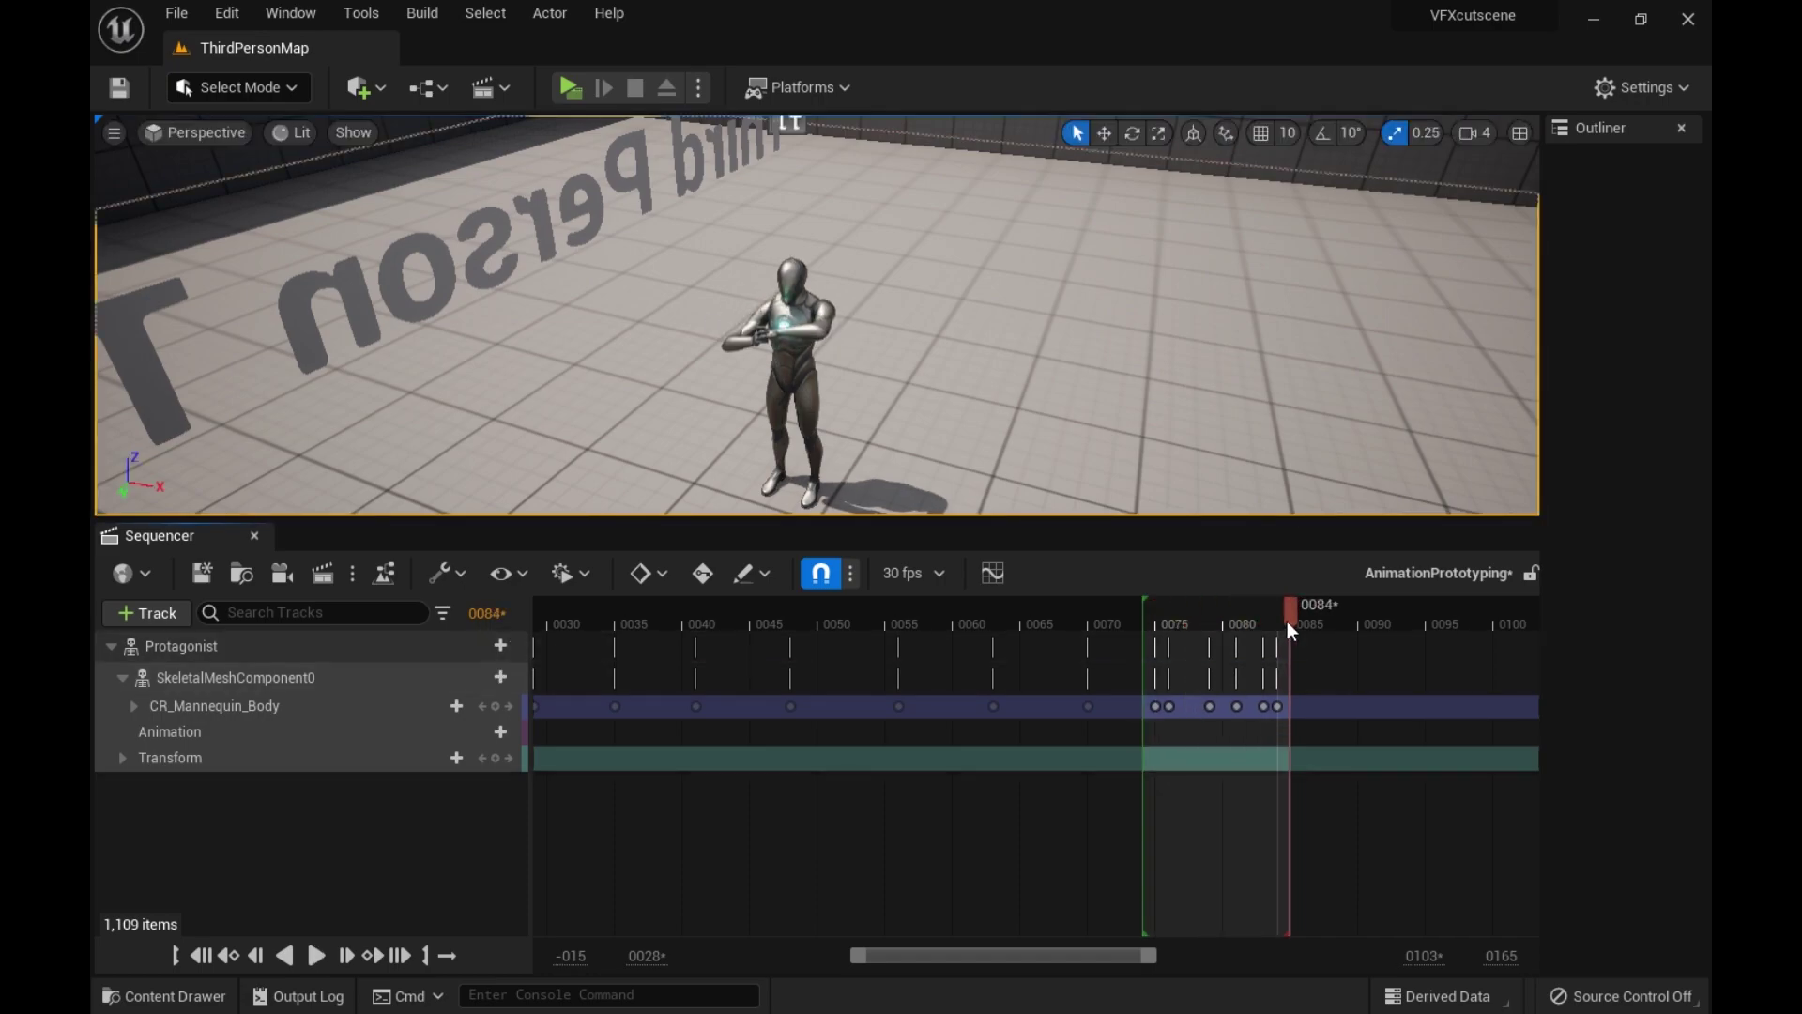
pyautogui.press('space')
# - Widen the playback range to about frames 69–89, play it back and scrub the hand motion to frame 75
pyautogui.moveTo(1201, 634); pyautogui.dragTo(1358, 635)
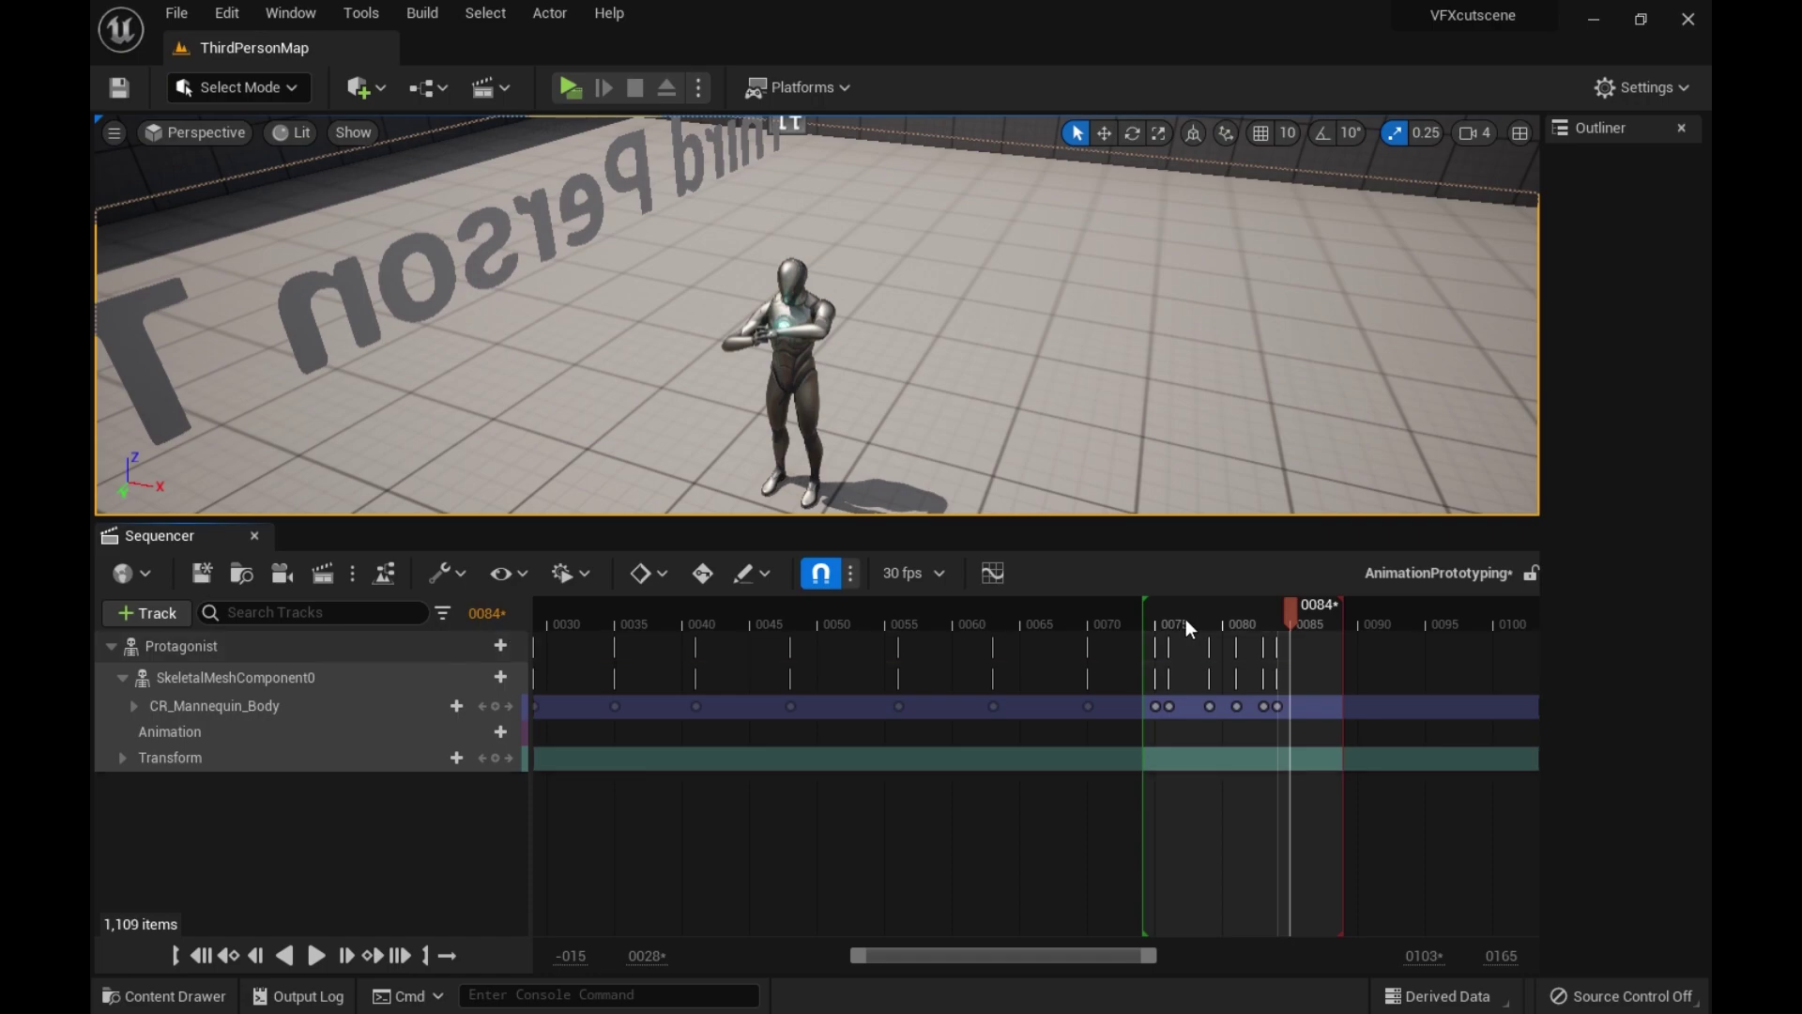
pyautogui.moveTo(1137, 607); pyautogui.dragTo(1080, 621)
pyautogui.moveTo(1300, 624); pyautogui.dragTo(1093, 623)
pyautogui.press('space')
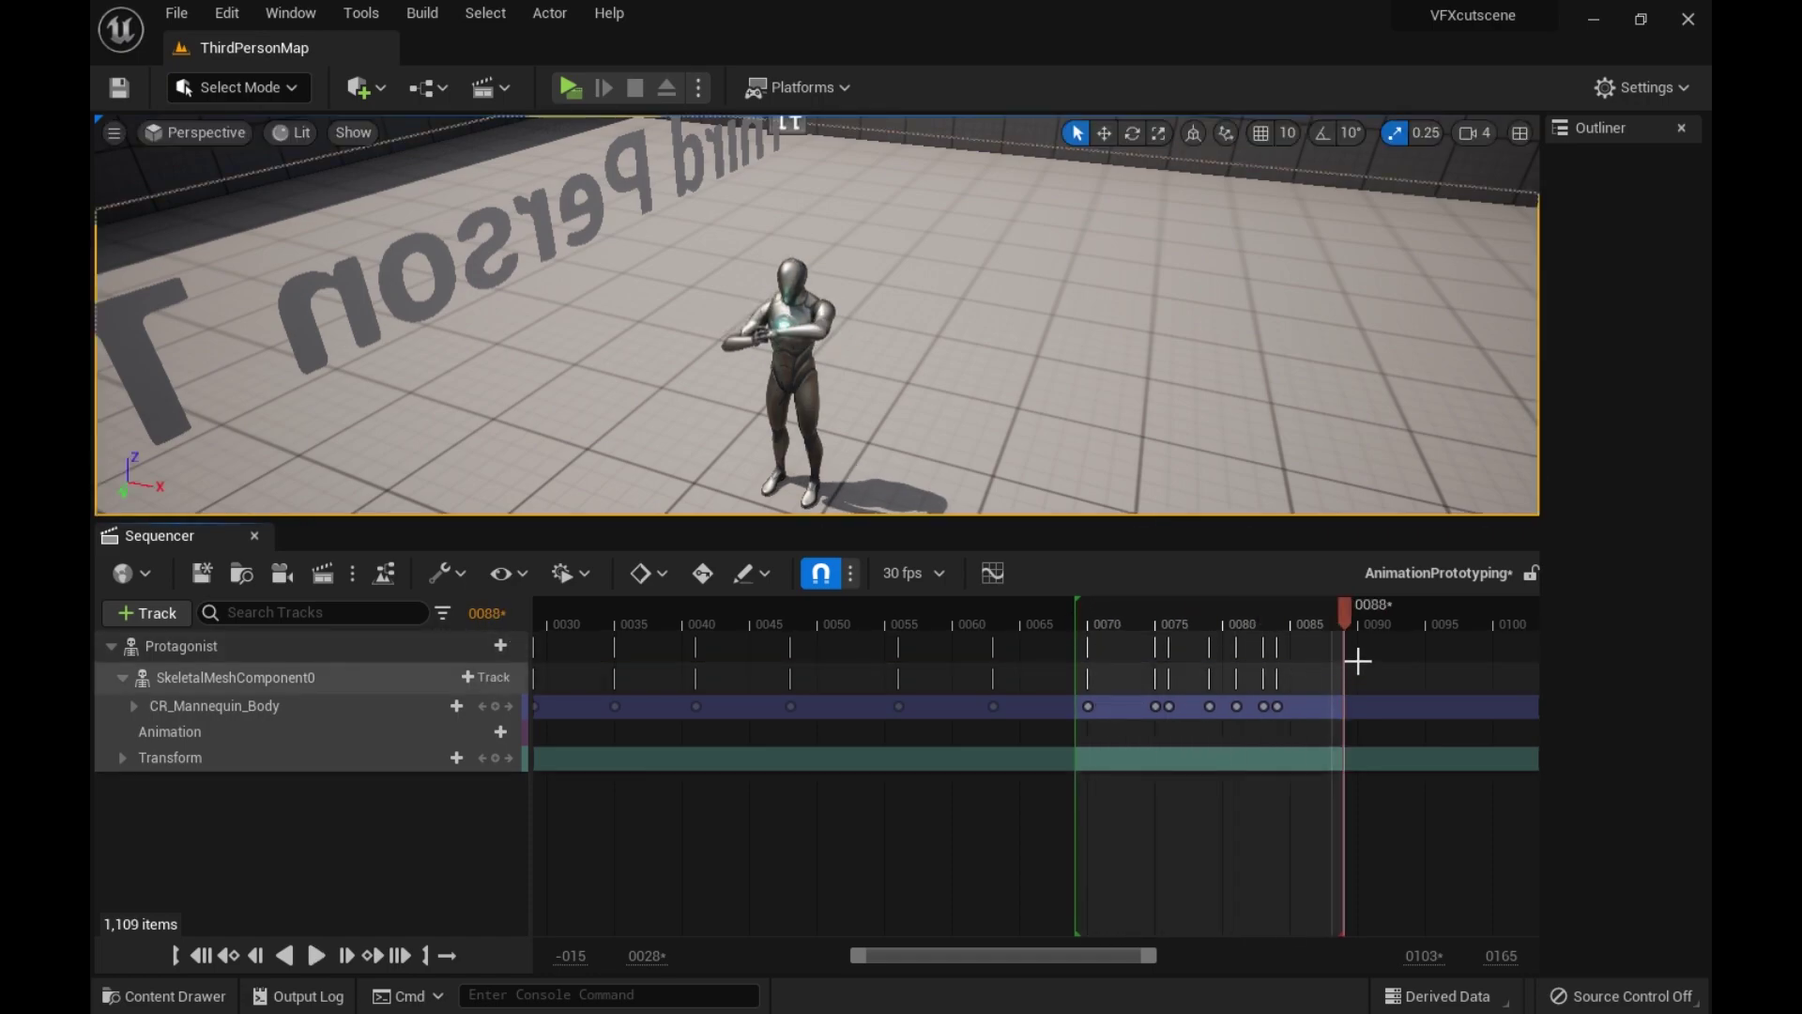
pyautogui.moveTo(1346, 618); pyautogui.dragTo(1155, 669)
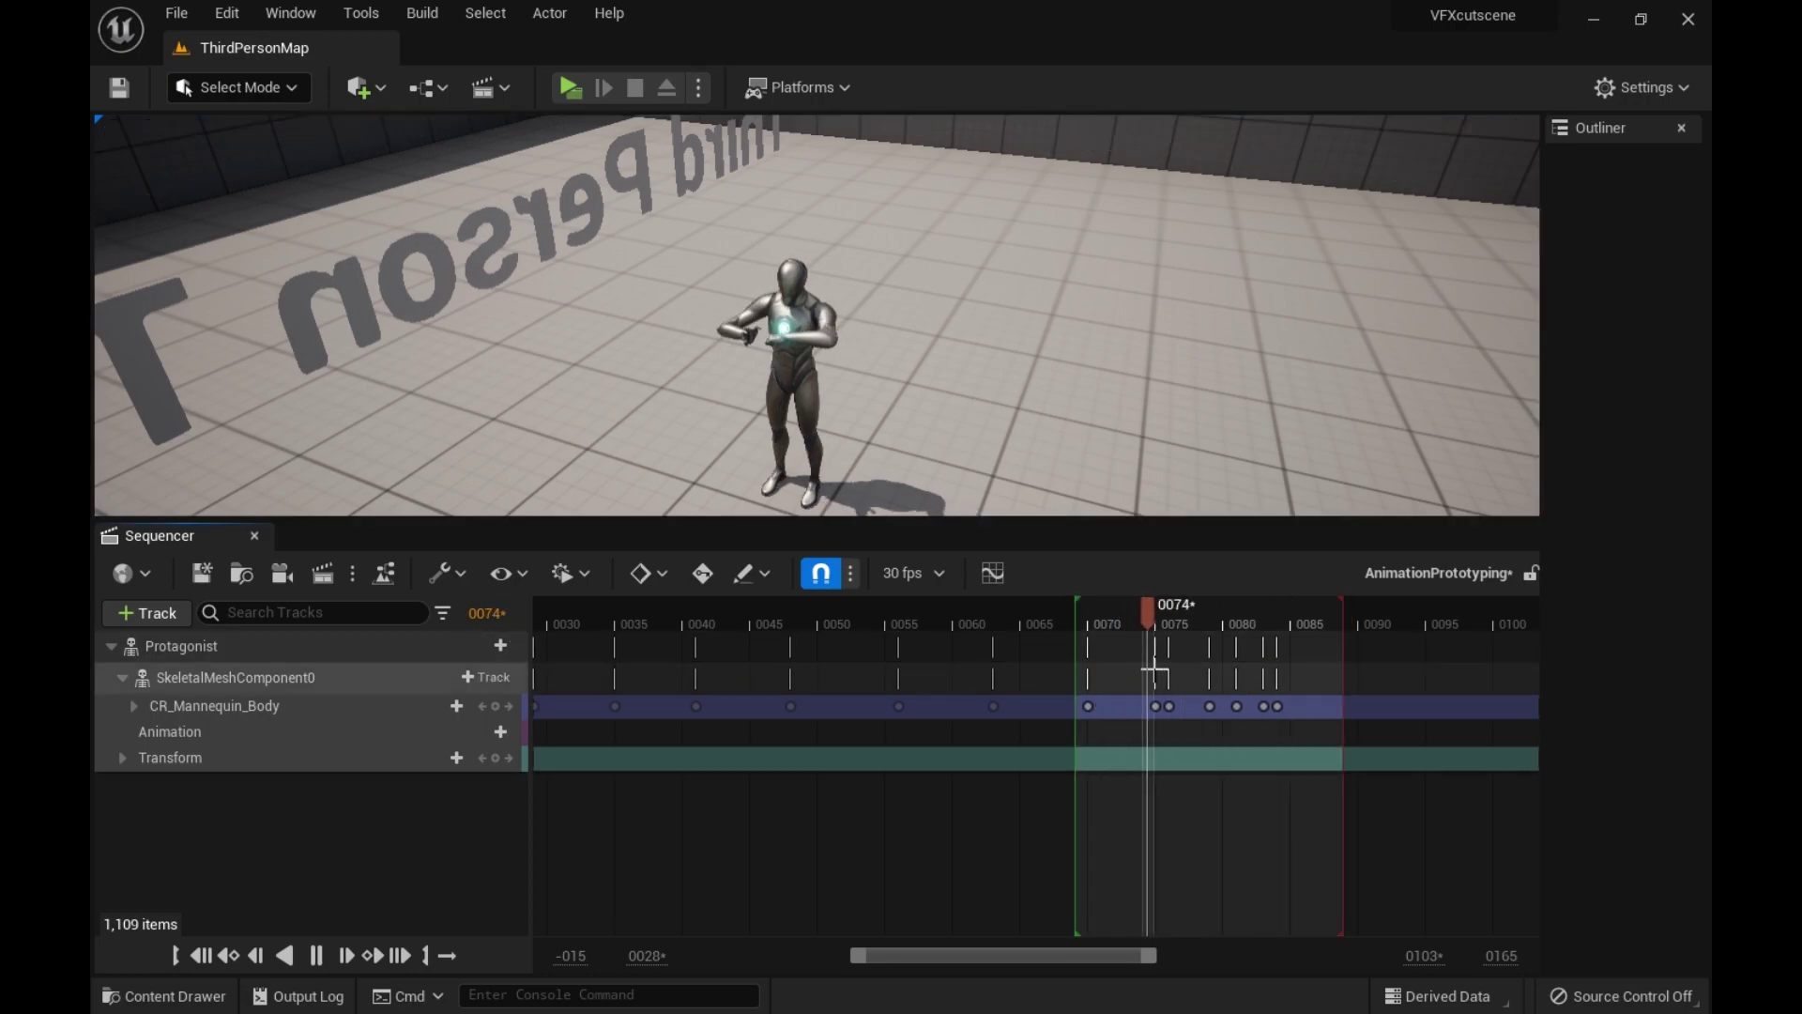
pyautogui.moveTo(1344, 631); pyautogui.dragTo(1158, 662)
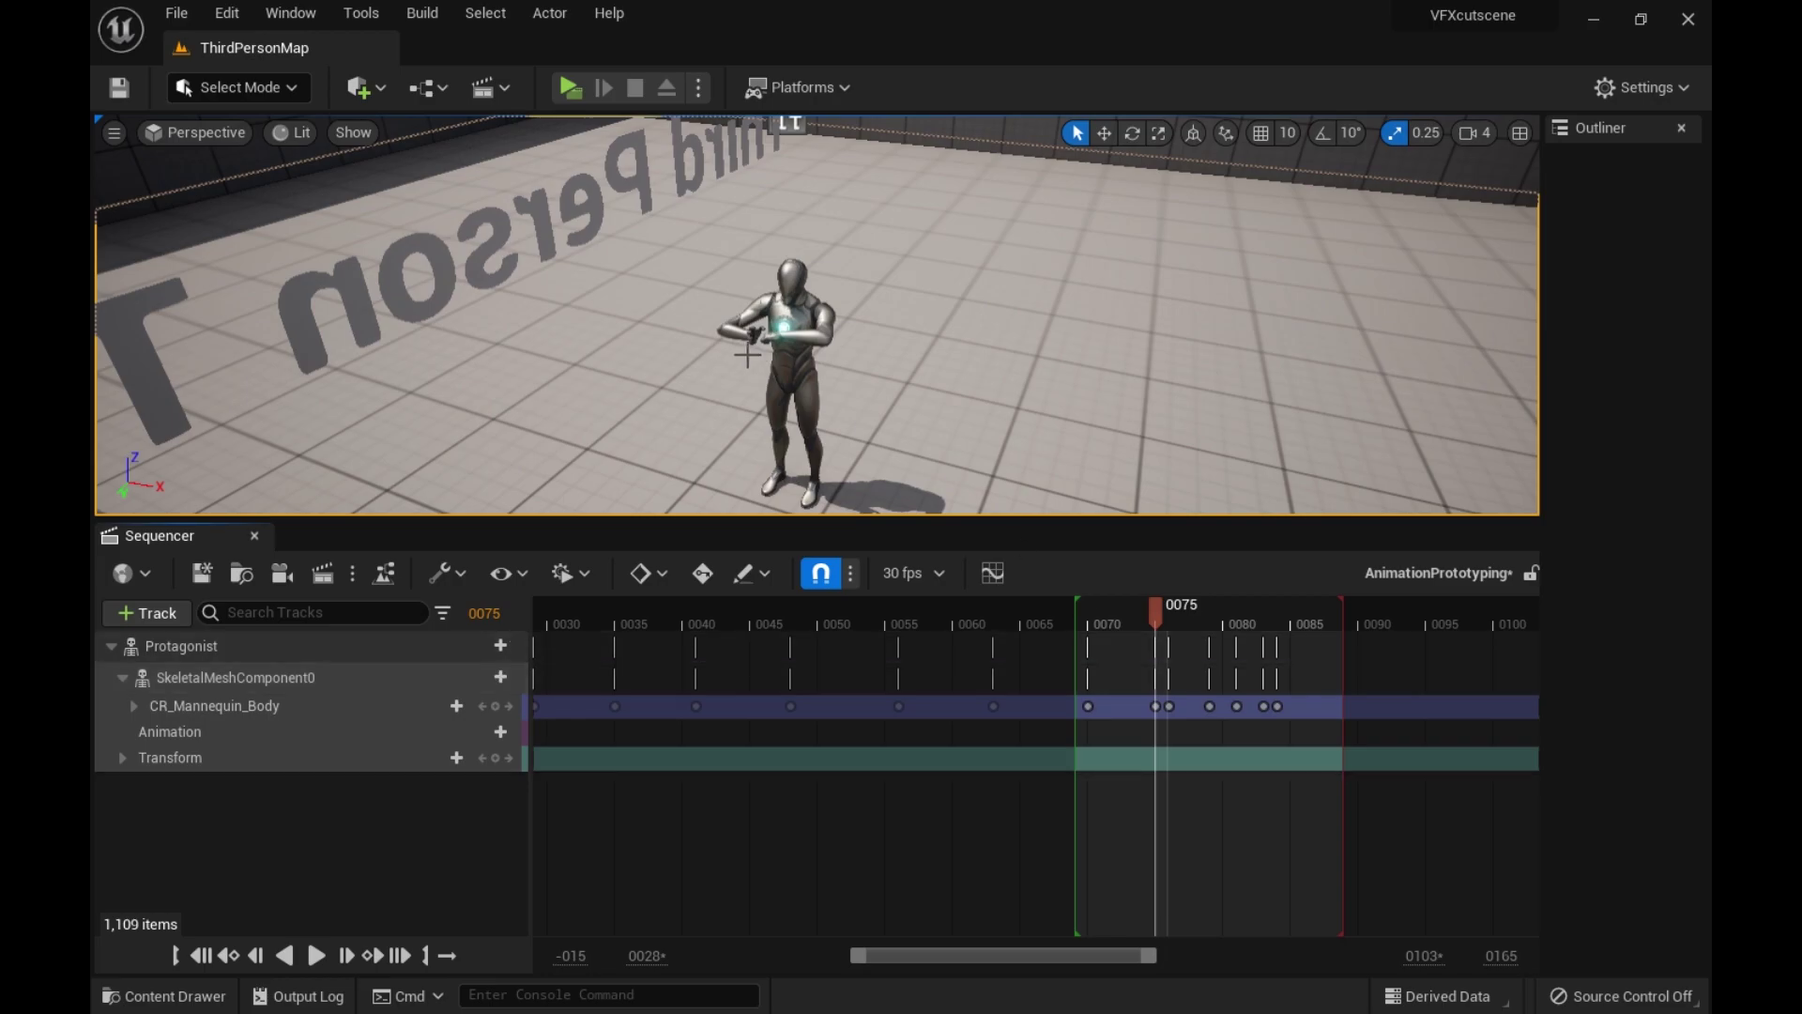
# - Select the CR_Mannequin_Body track to show its rig controls and frame the whole character in the viewport
pyautogui.click(821, 321)
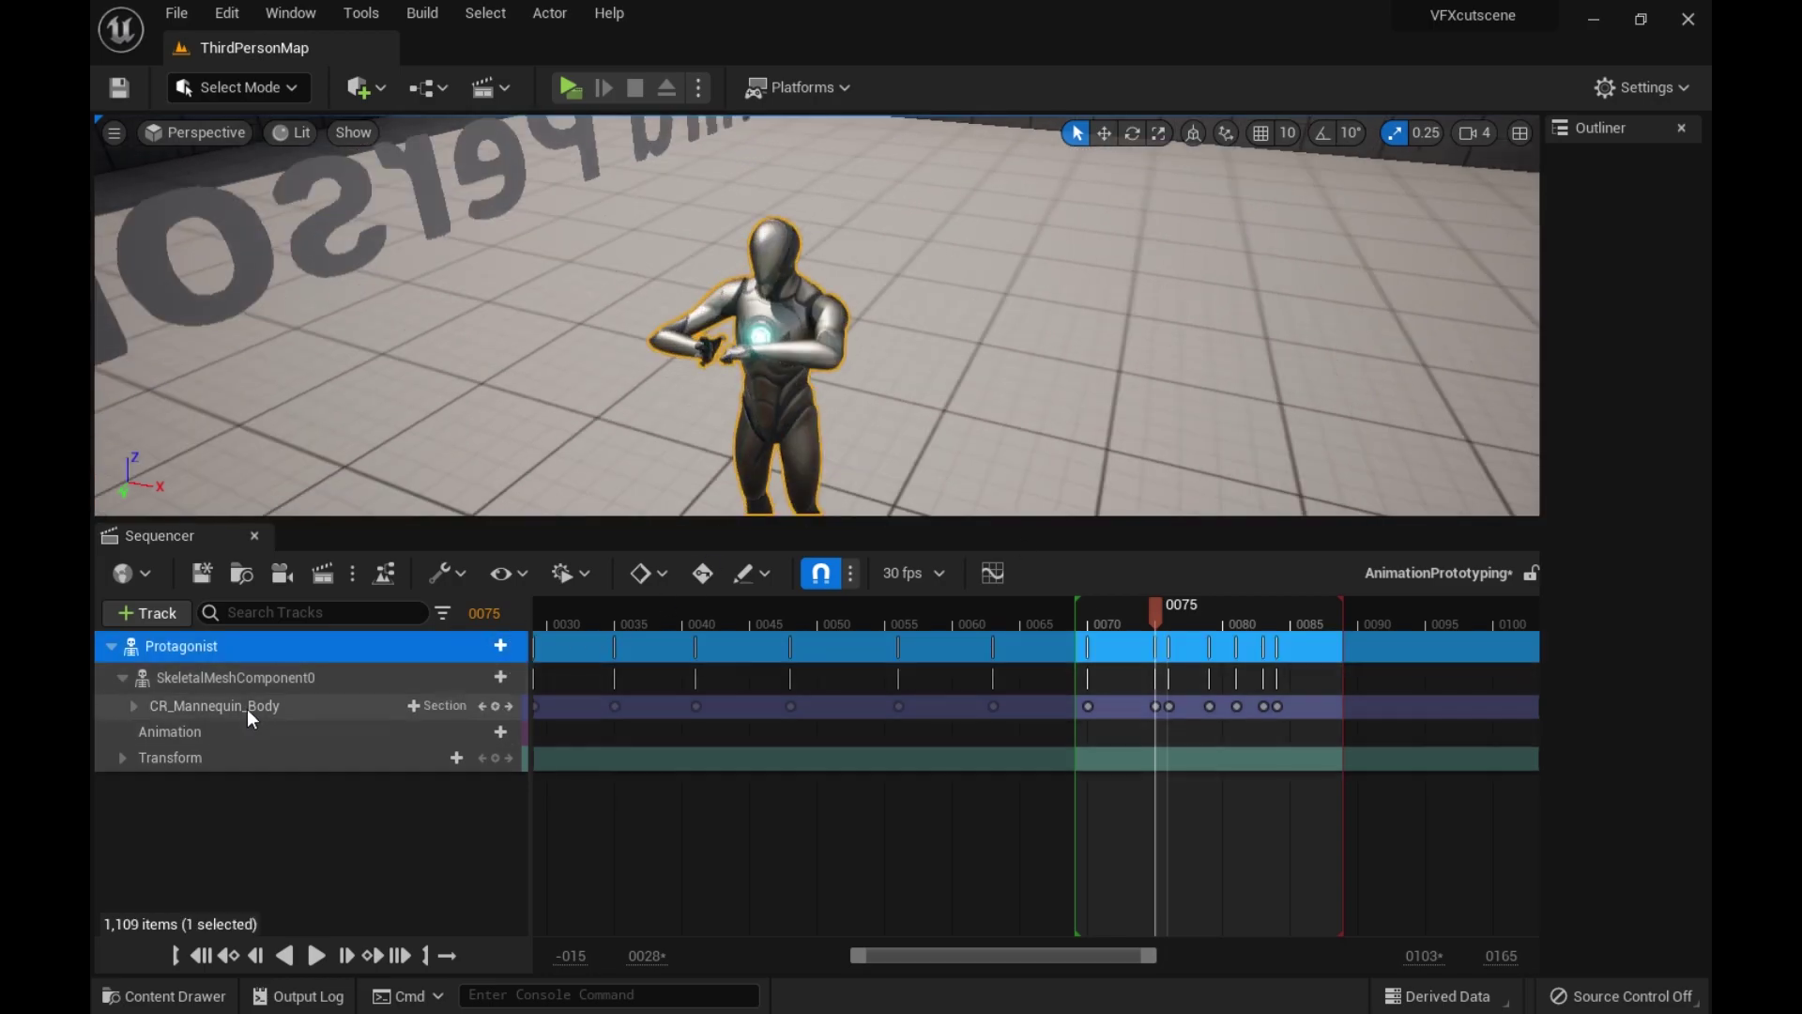
pyautogui.click(246, 706)
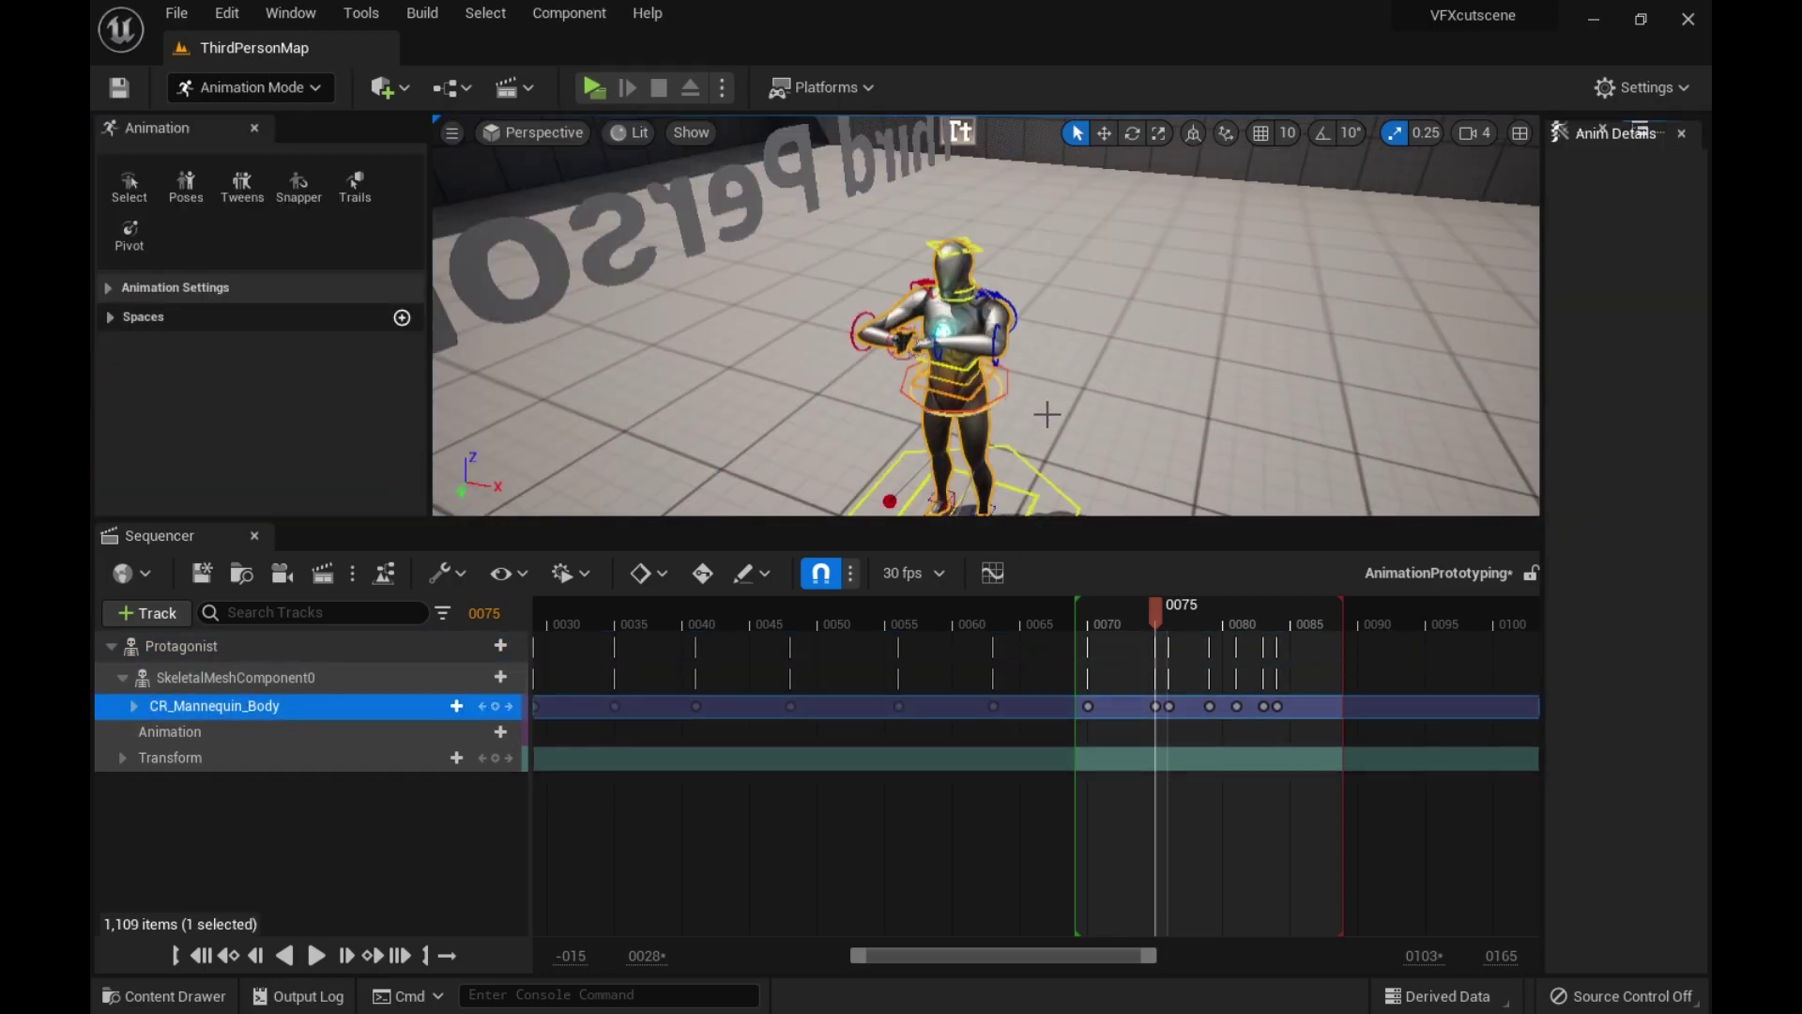
pyautogui.moveTo(1047, 414)
pyautogui.mouseDown(button='right')
pyautogui.moveTo(929, 478)
pyautogui.moveTo(1056, 432)
pyautogui.mouseUp(button='right')
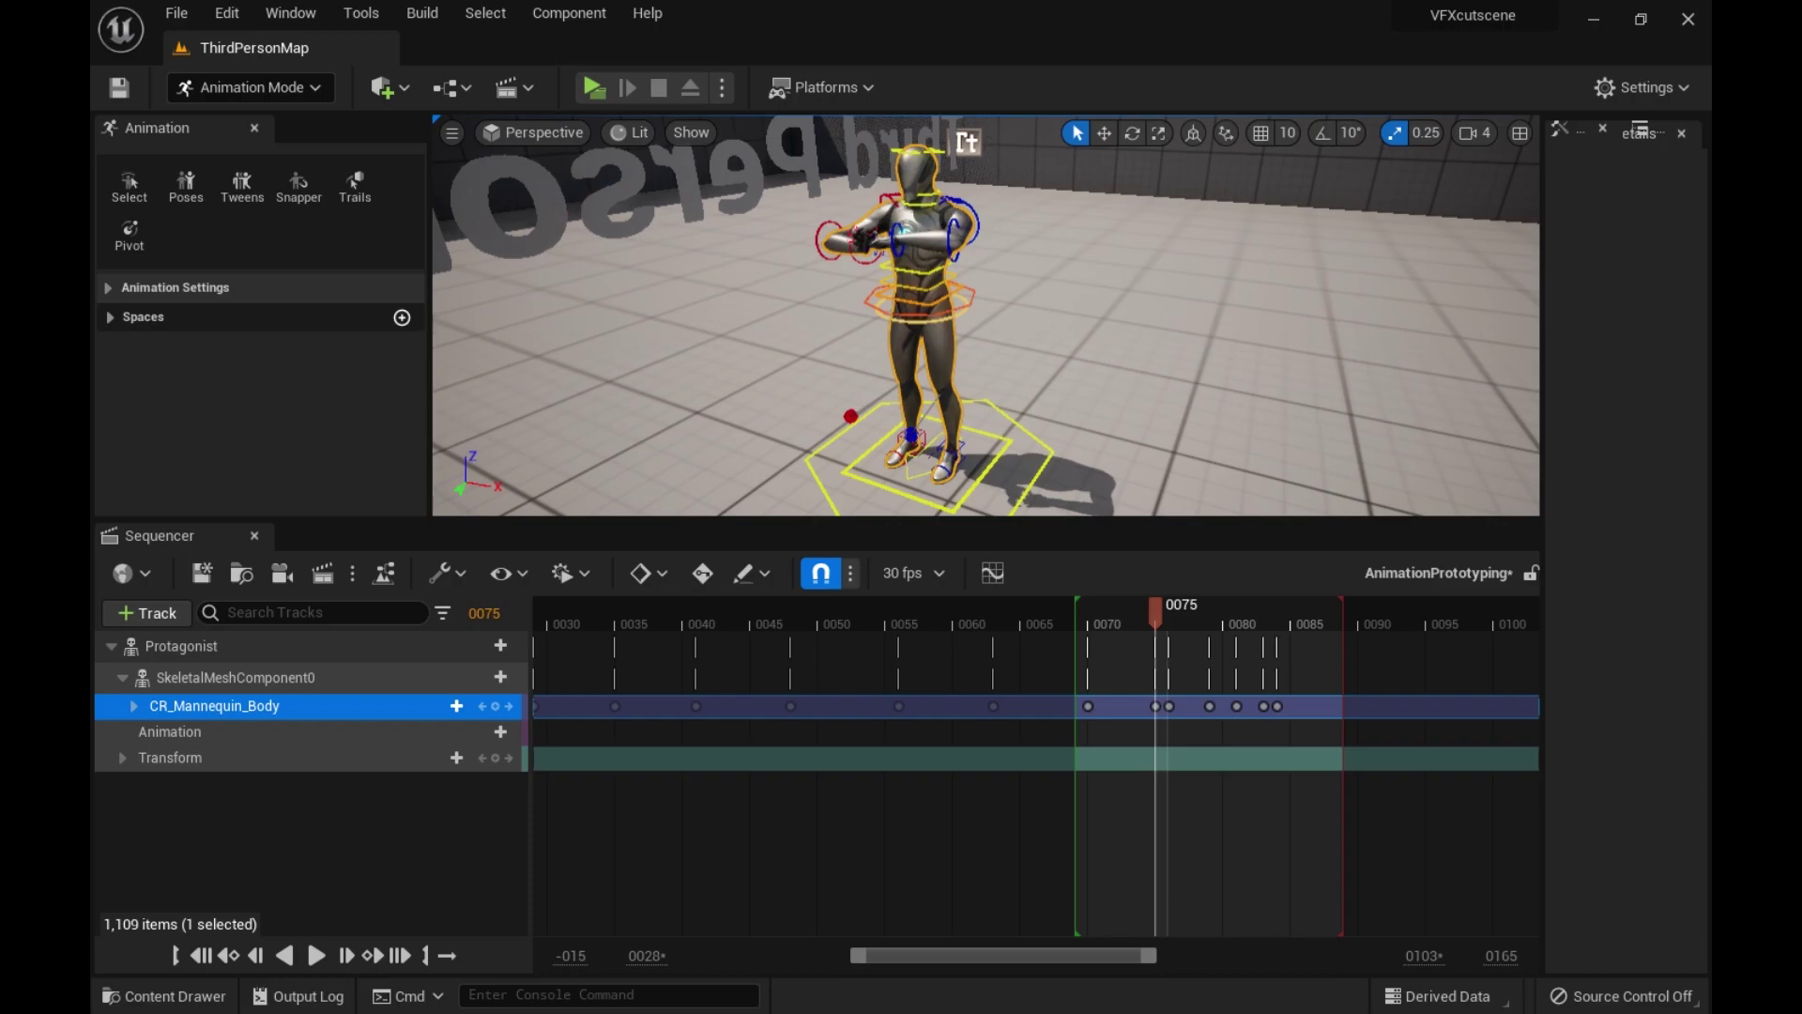
# - Set the playback range to about frames 70–84 around the hand-motion keyframes and scrub to frame 80
pyautogui.click(1146, 626)
pyautogui.moveTo(1074, 611); pyautogui.dragTo(1088, 611)
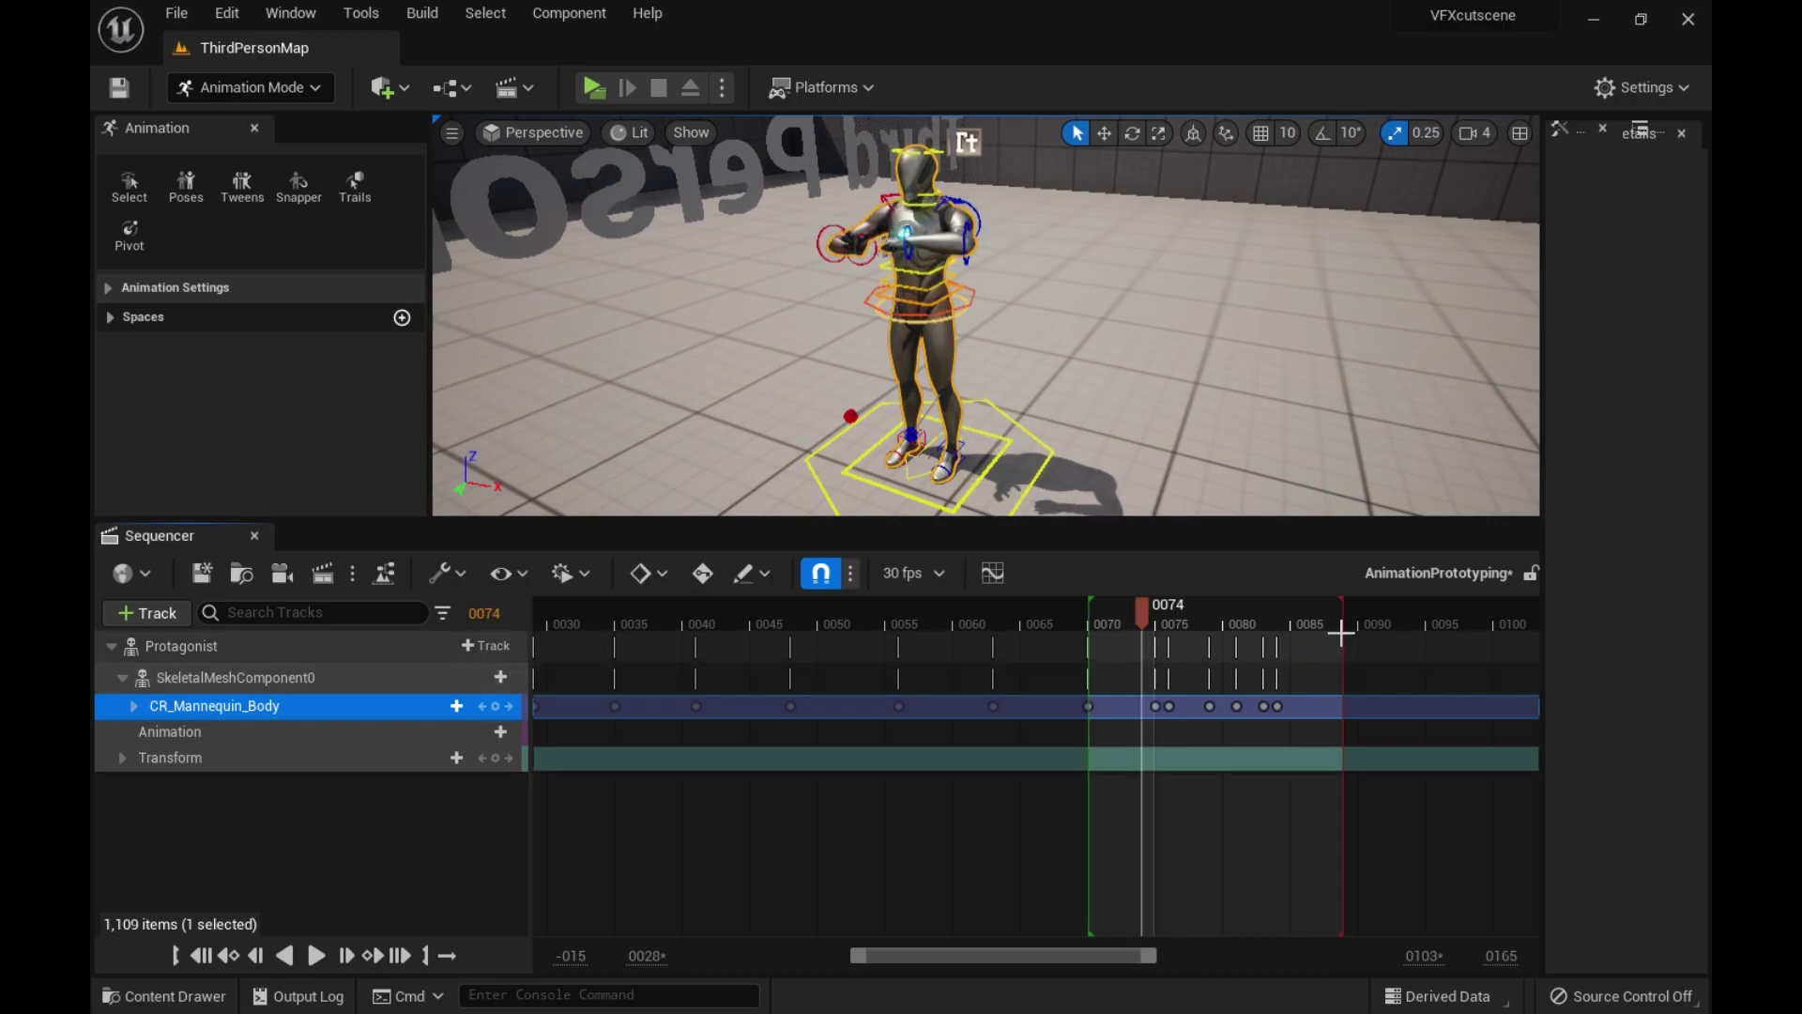
pyautogui.moveTo(1341, 628)
pyautogui.mouseDown()
pyautogui.moveTo(1269, 628)
pyautogui.moveTo(1284, 628)
pyautogui.mouseUp()
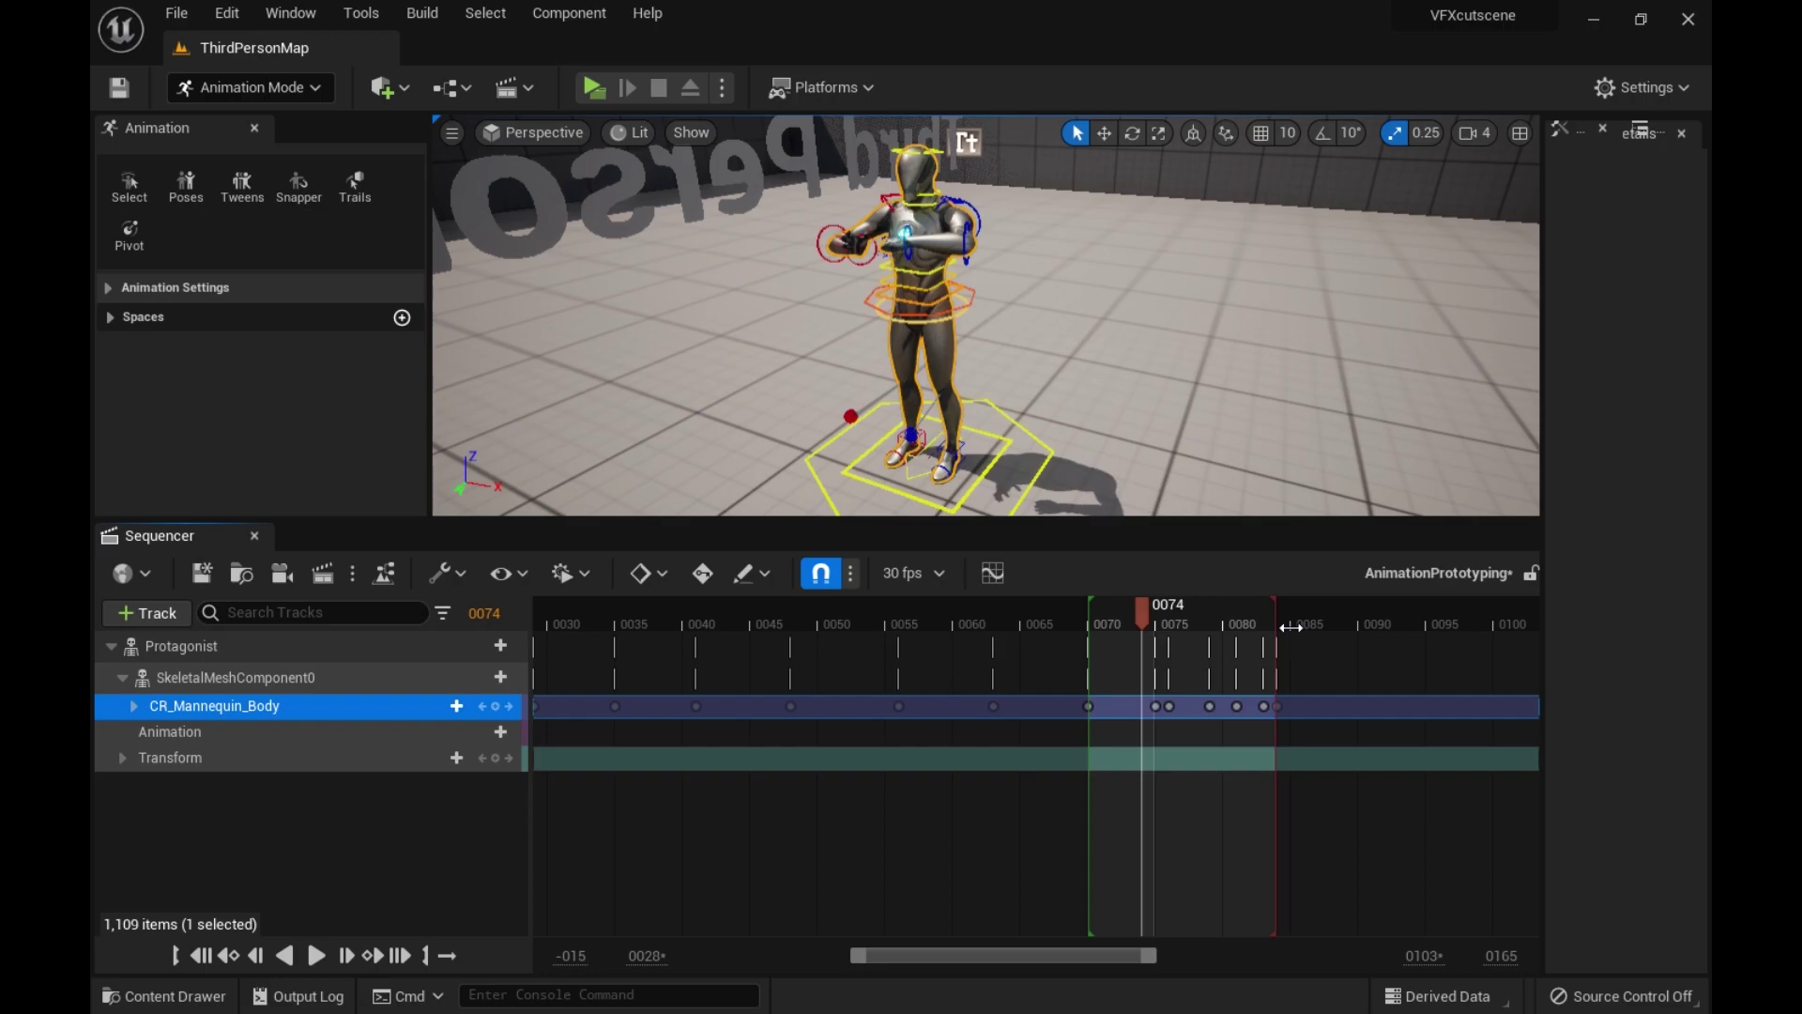
pyautogui.moveTo(1142, 621); pyautogui.dragTo(1228, 629)
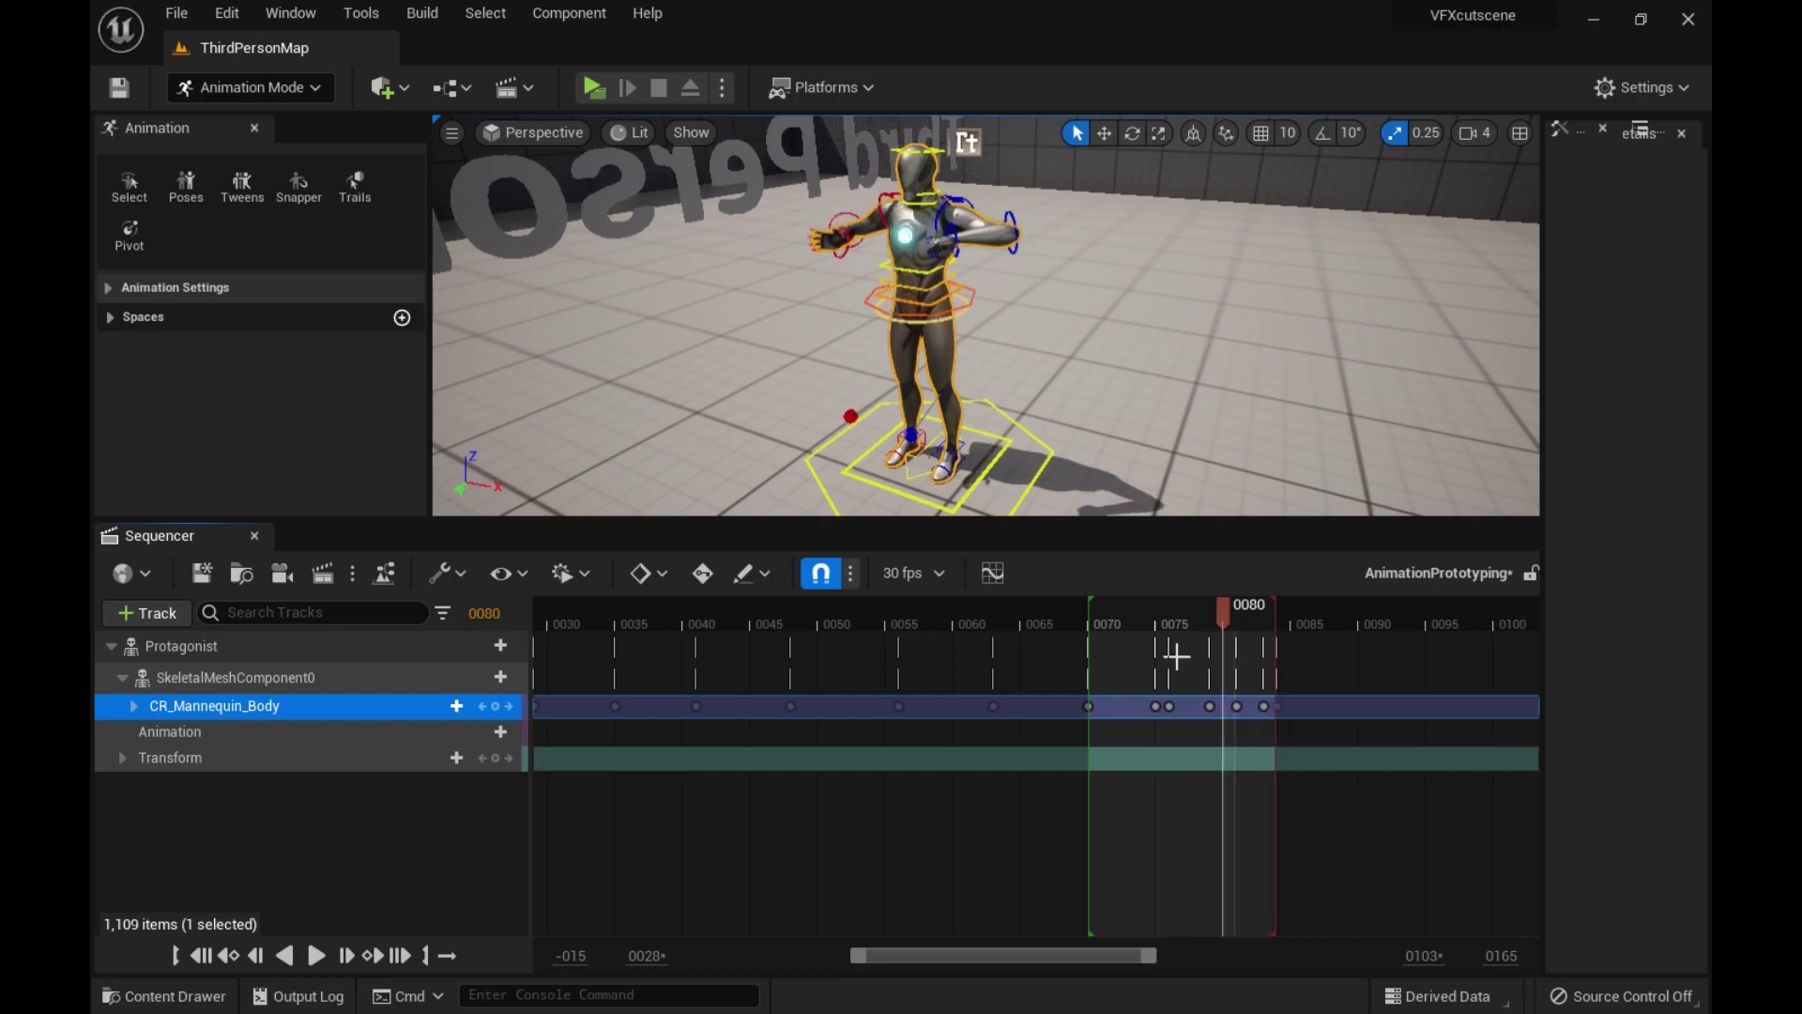
# - Start baking SkeletalMeshComponent0 to an animation sequence named Test in the Characters/CustomAnimations folder
pyautogui.click(325, 680)
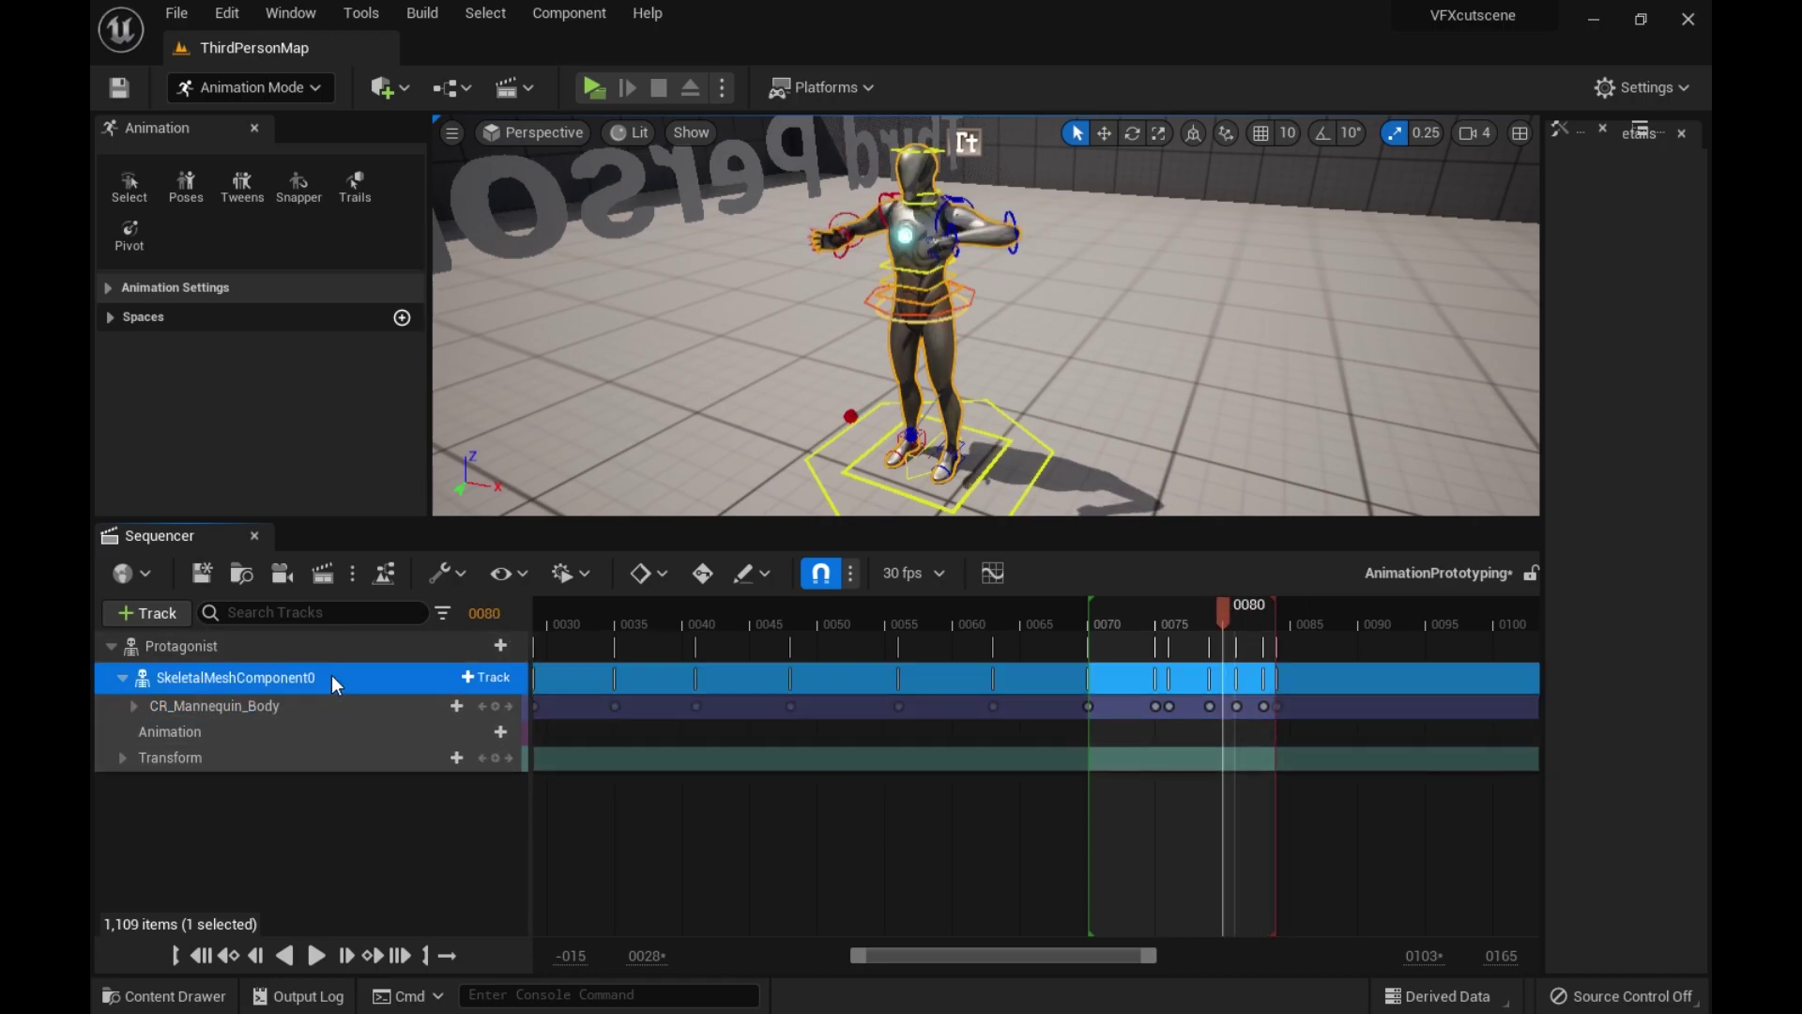
pyautogui.rightClick(334, 683)
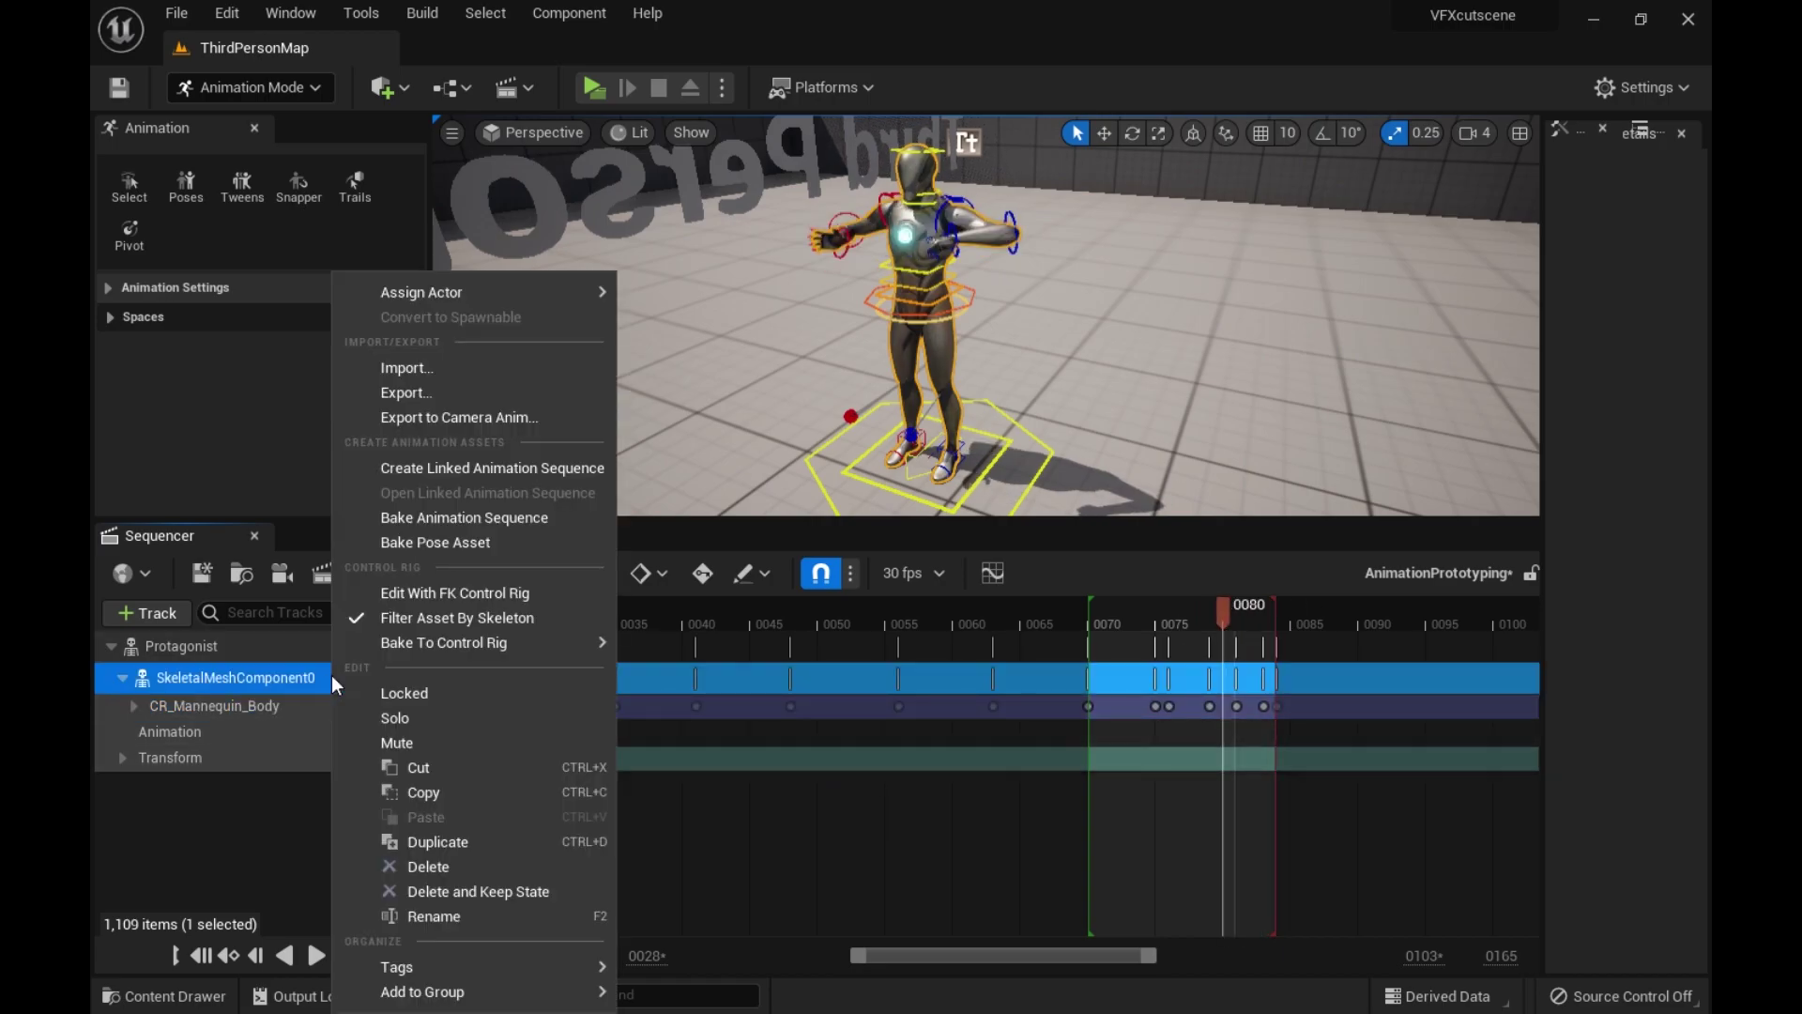
pyautogui.click(477, 516)
pyautogui.click(826, 420)
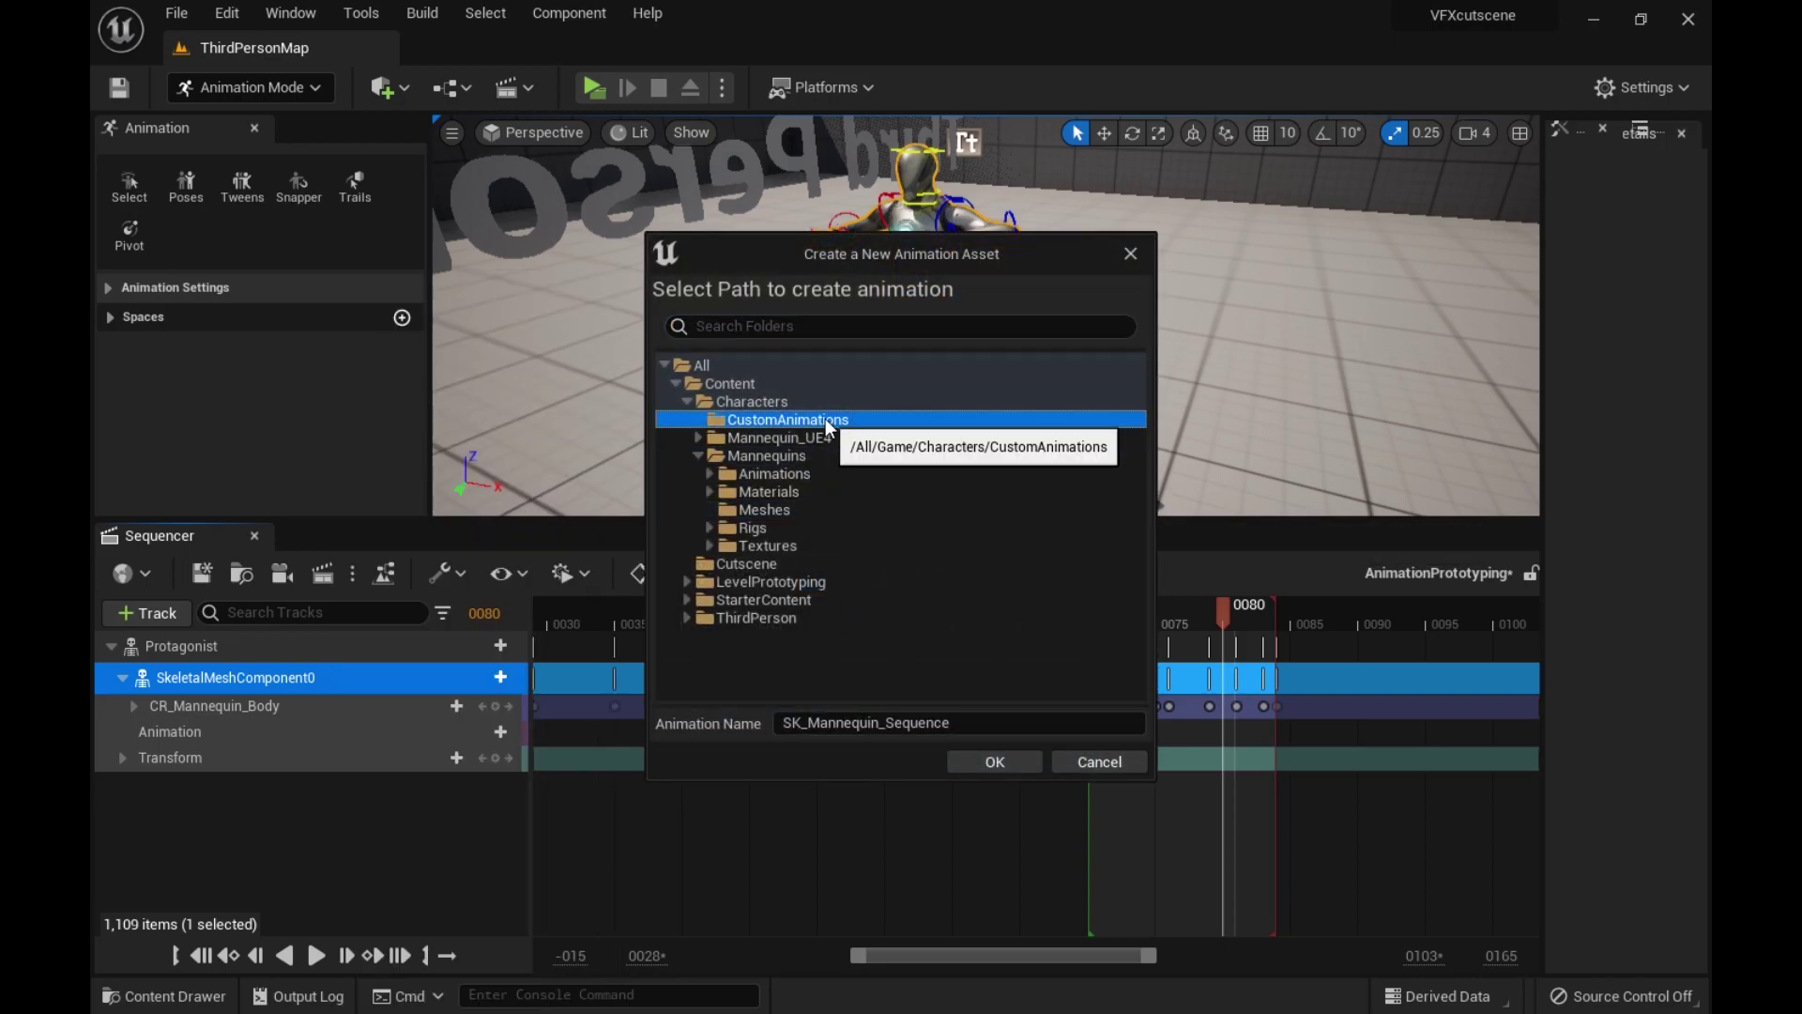
pyautogui.click(1004, 729)
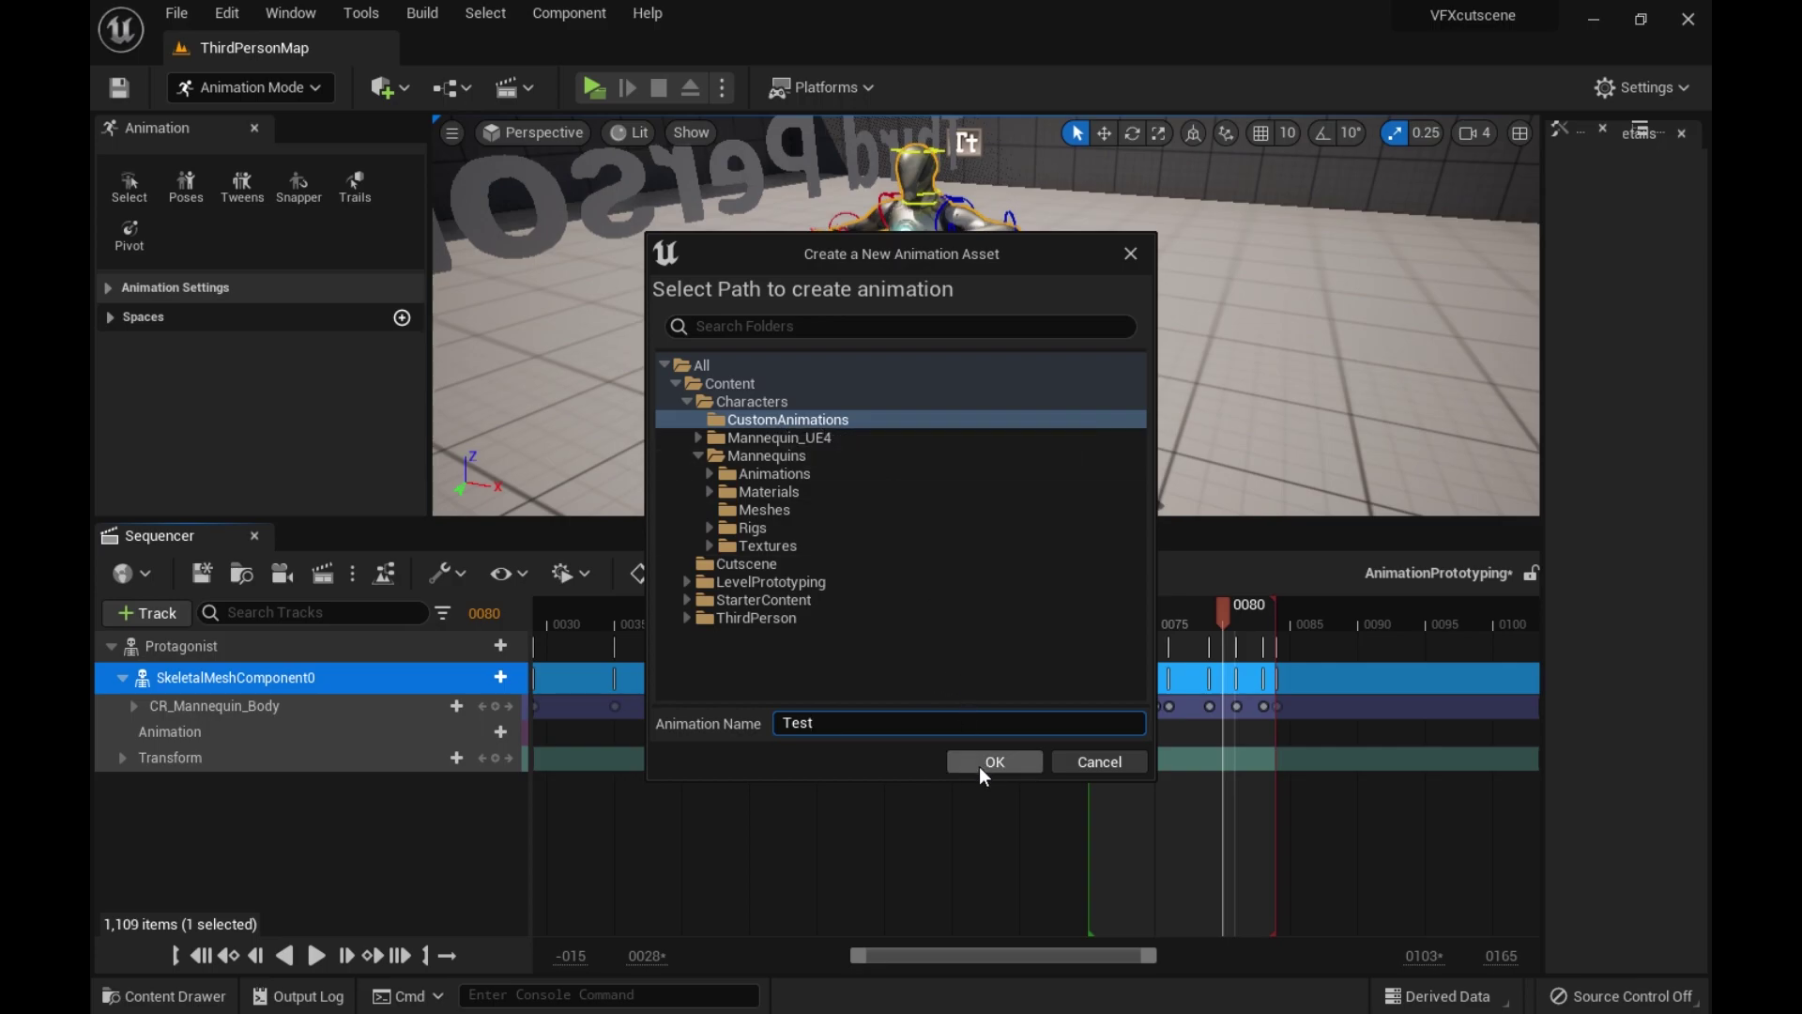
pyautogui.moveTo(994, 257); pyautogui.dragTo(628, 257)
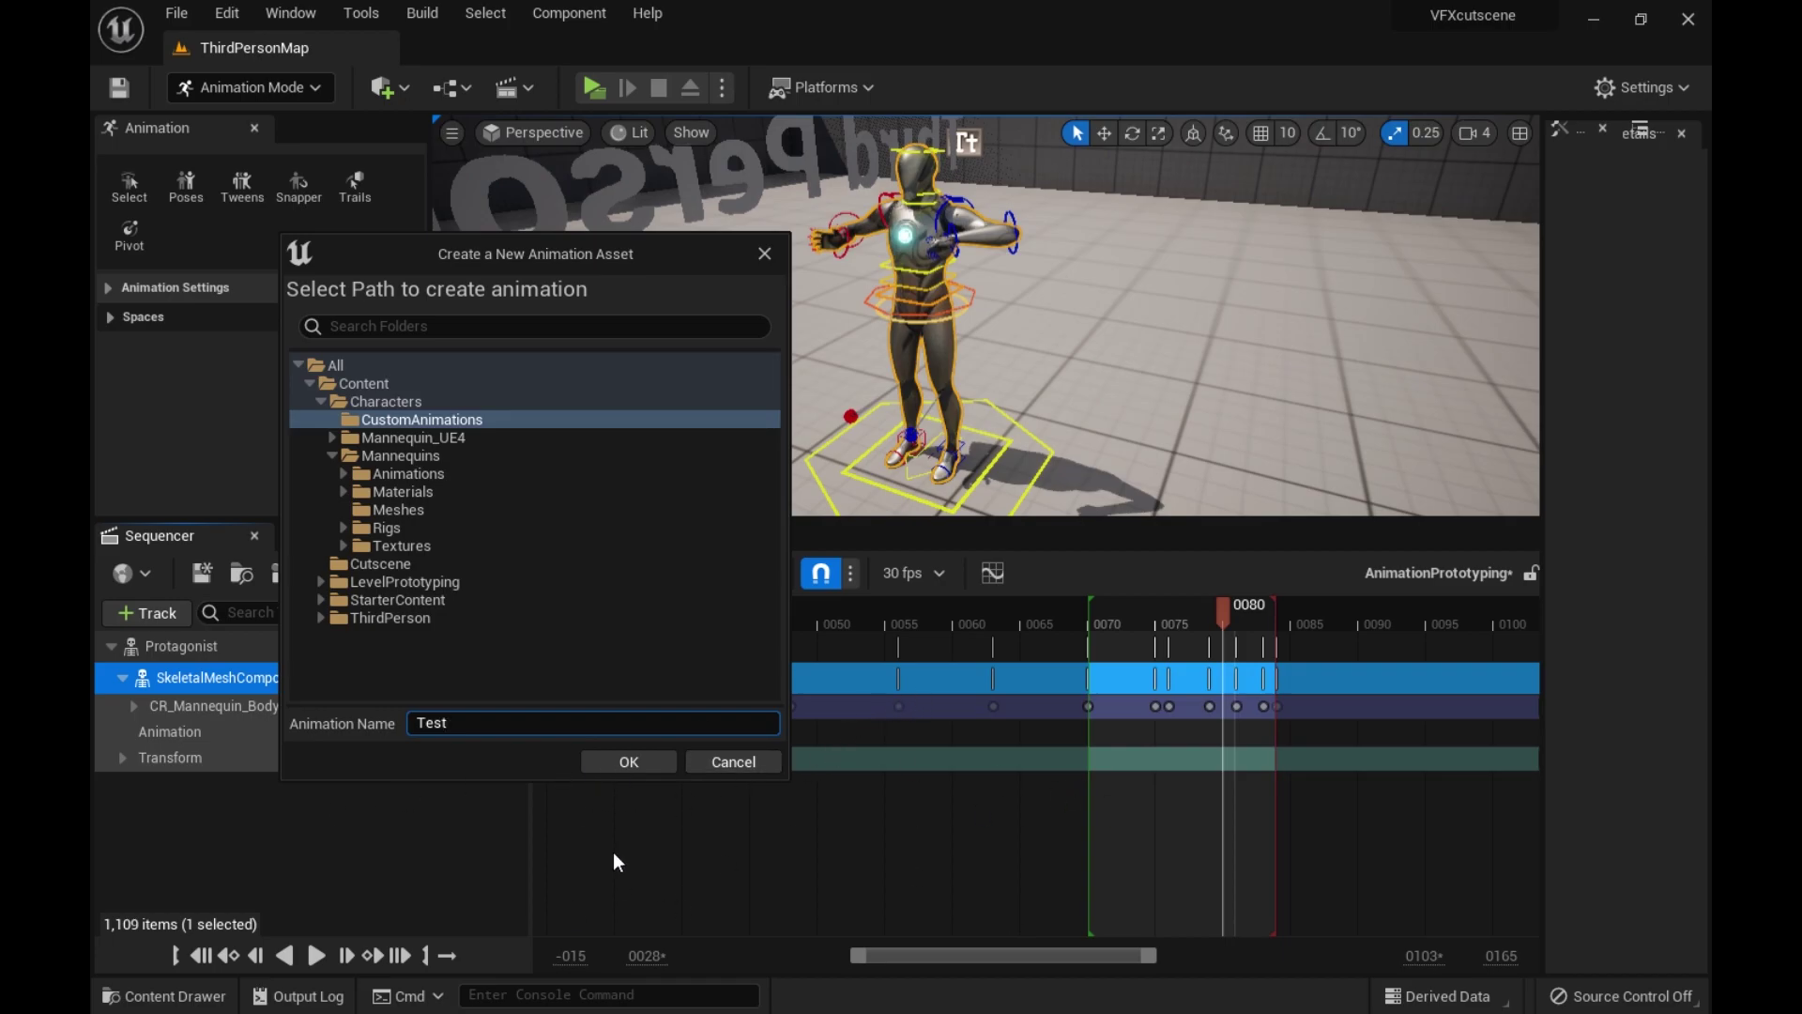
pyautogui.click(627, 759)
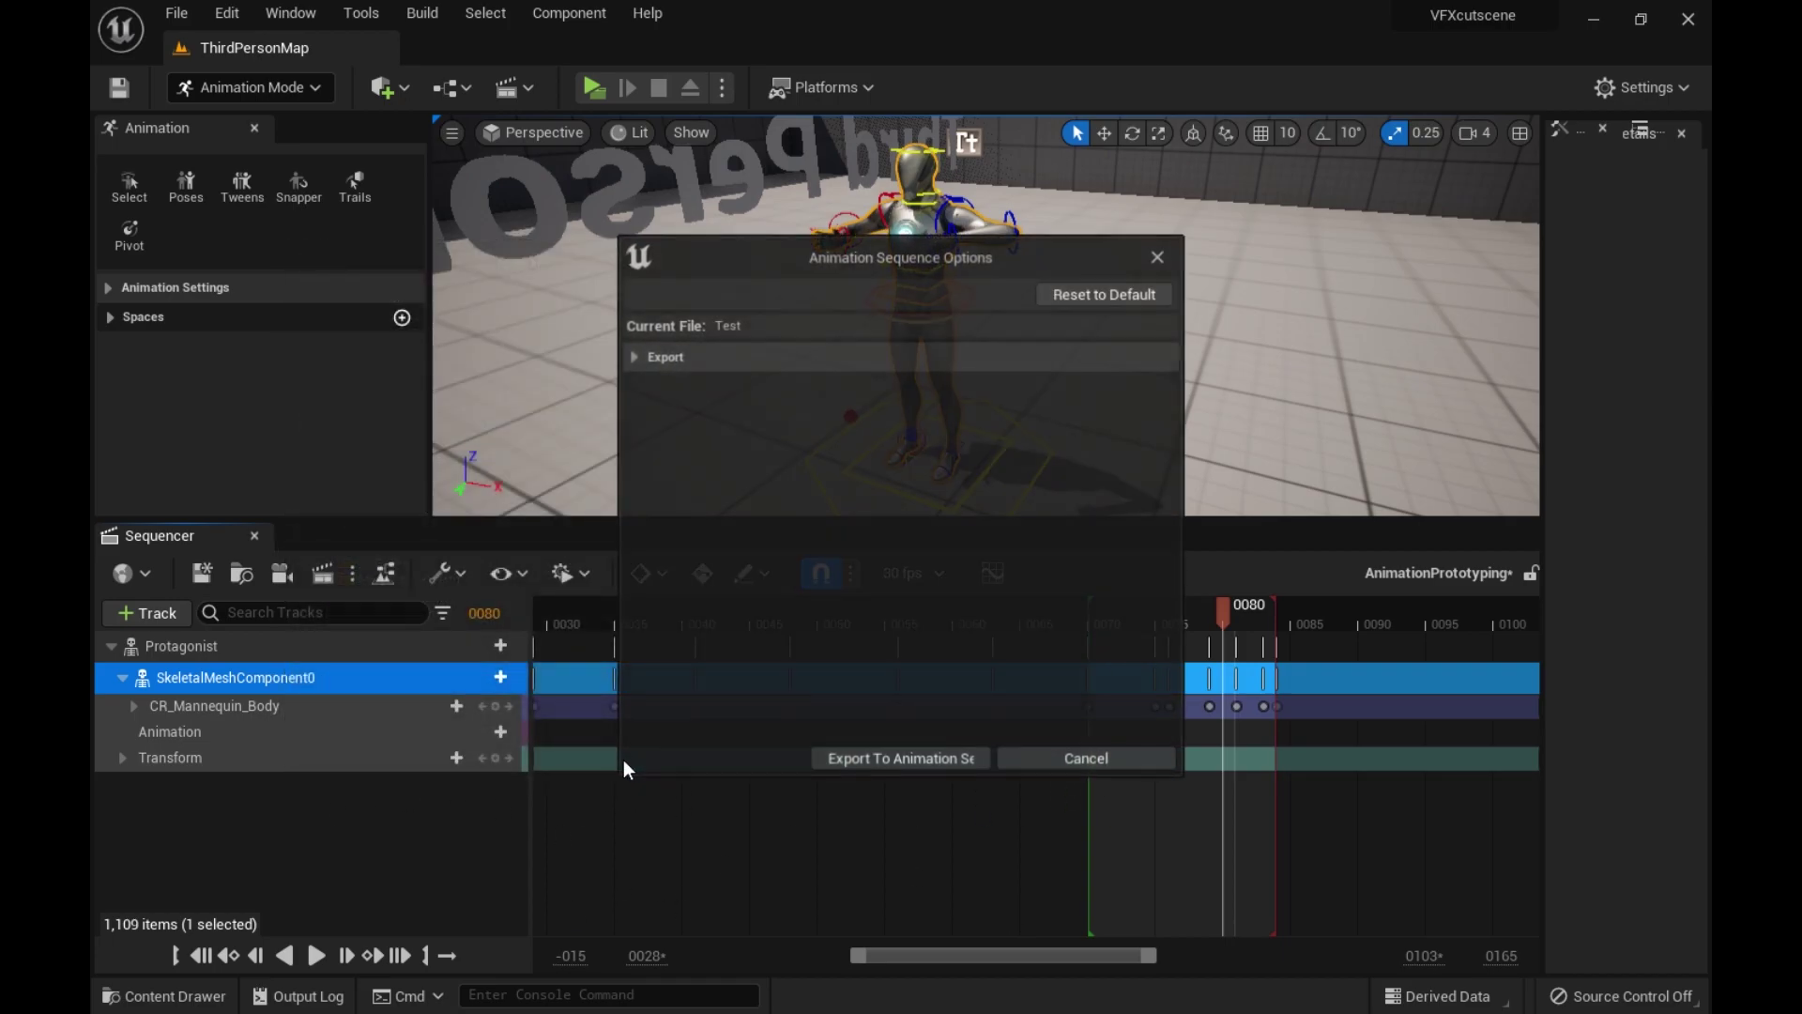
# - Review the advanced export options and export the Test animation sequence with the default settings
pyautogui.click(635, 358)
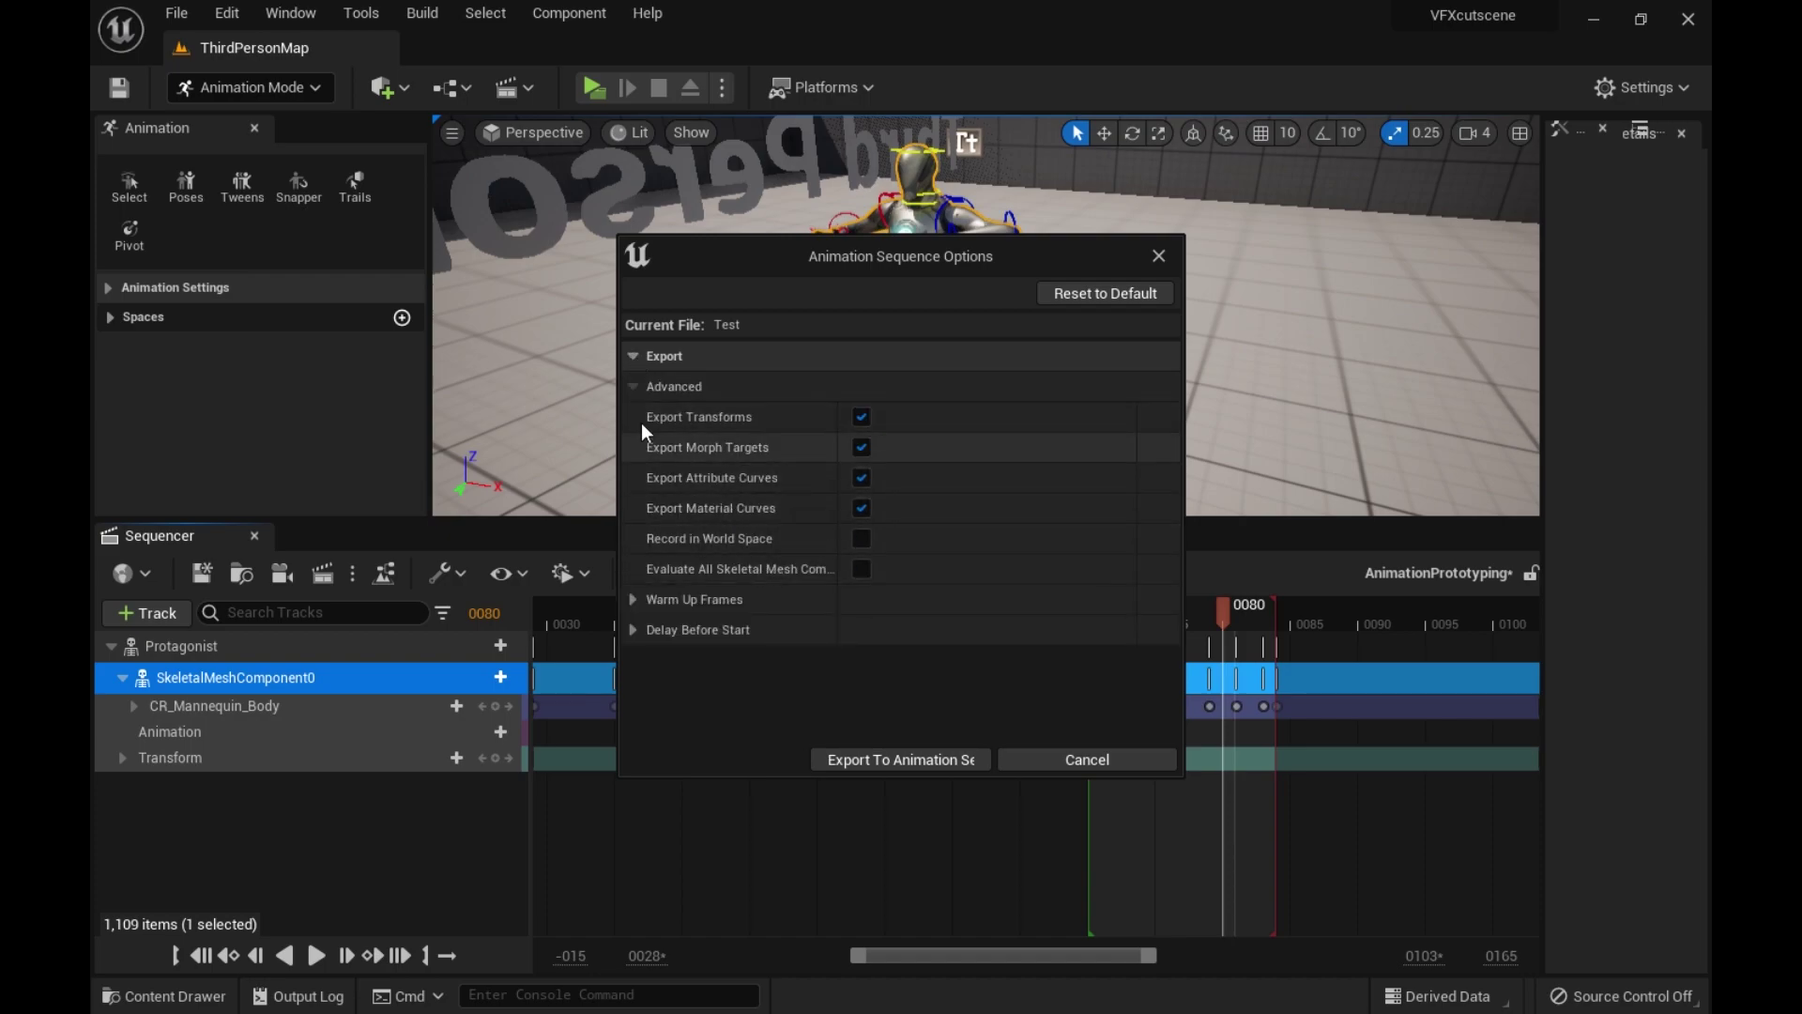
pyautogui.click(632, 357)
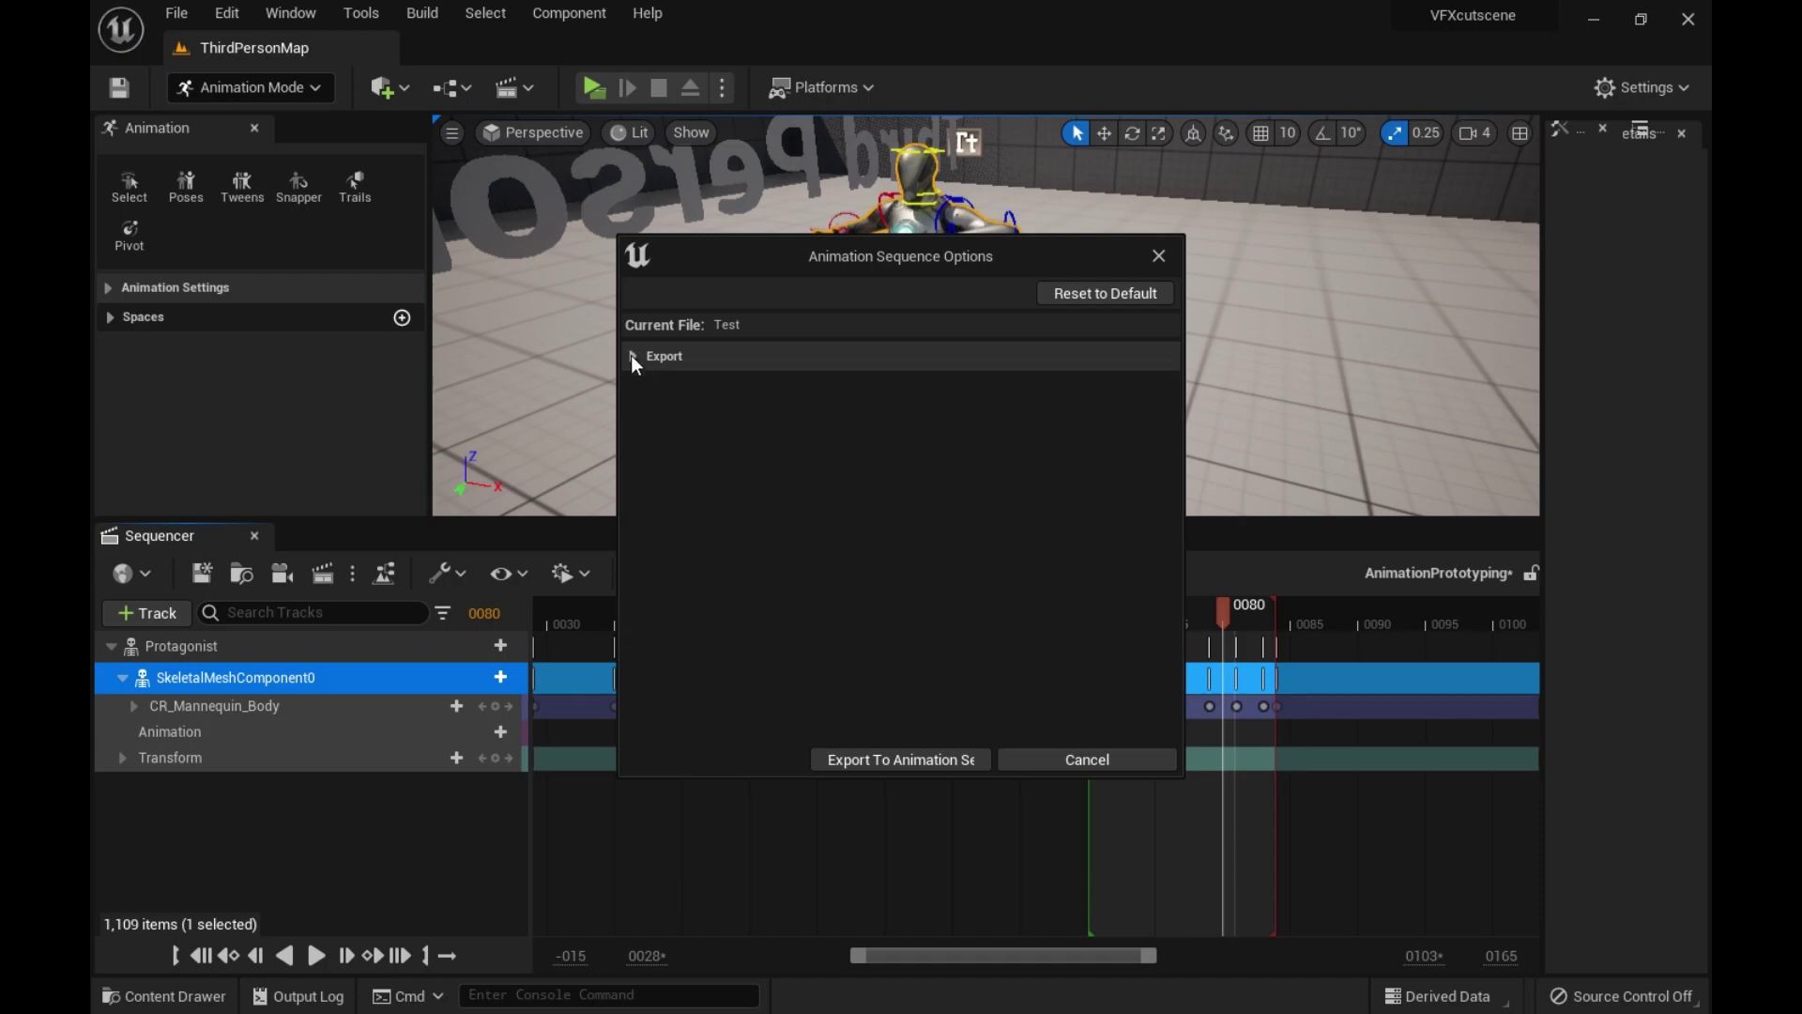
pyautogui.click(878, 757)
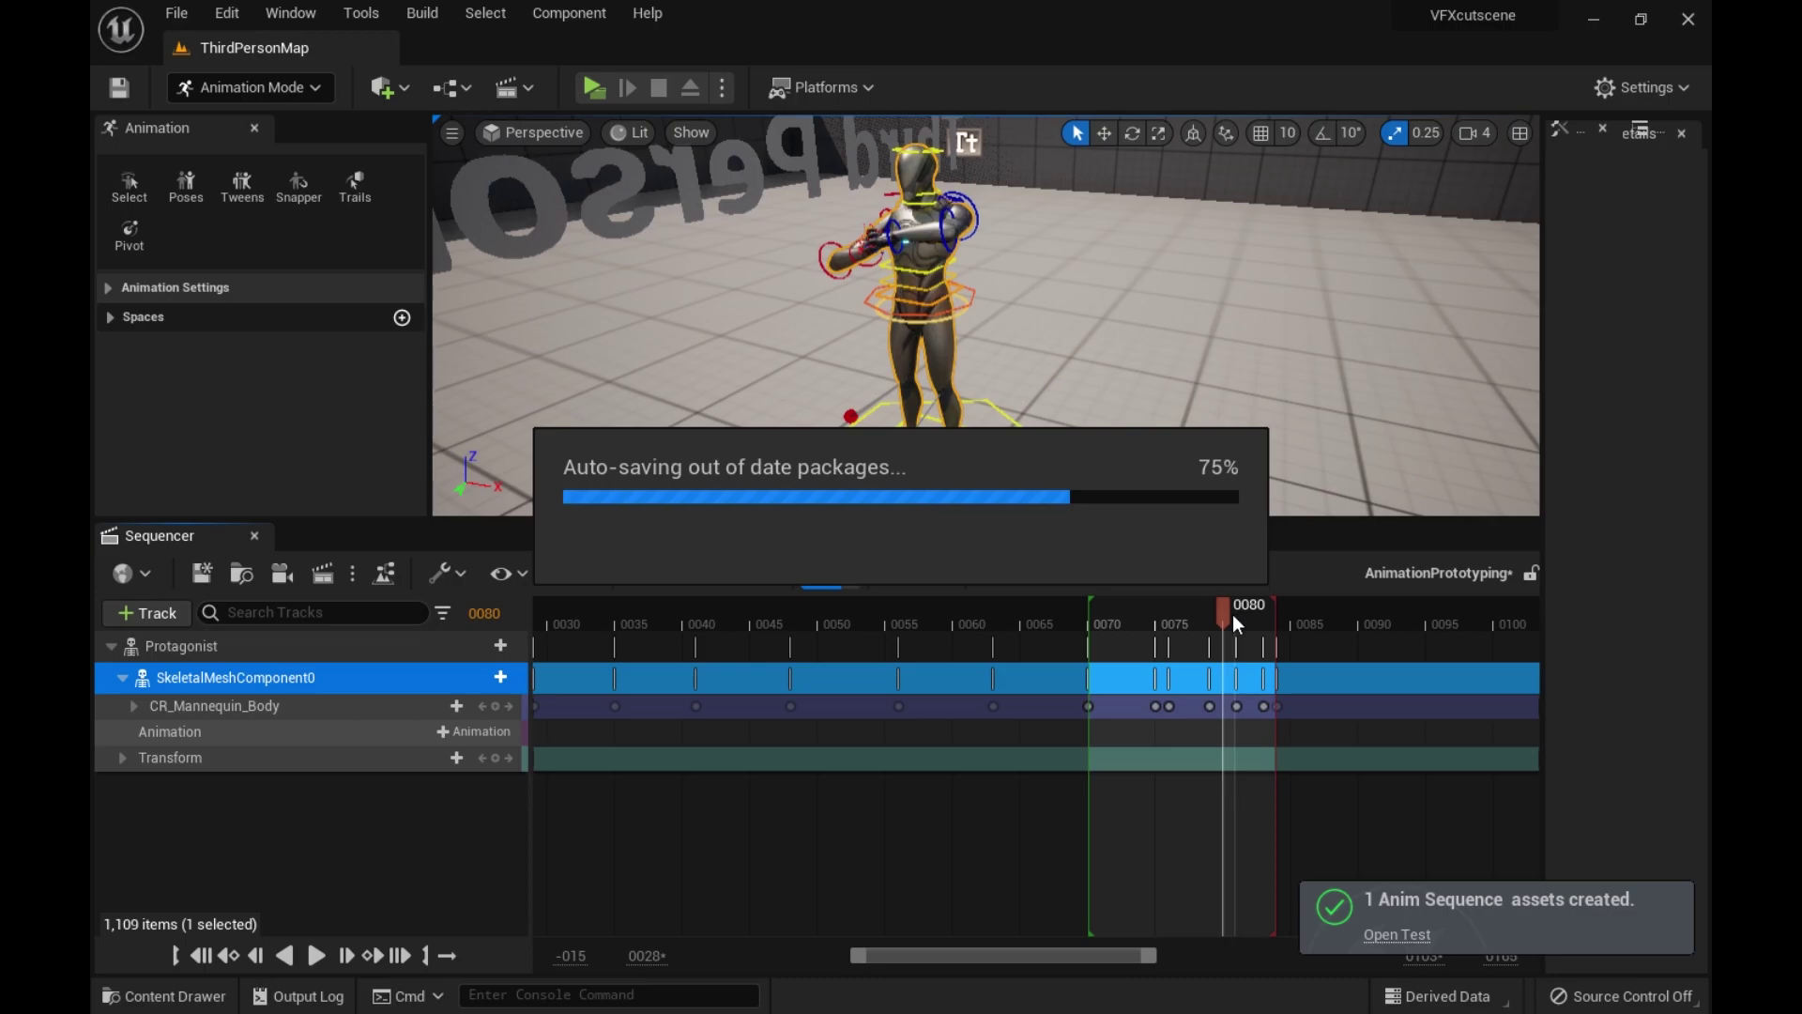
# - Close the AnimationPrototyping sequence and open NewLevelSequence from the Cutscene folder
pyautogui.click(255, 536)
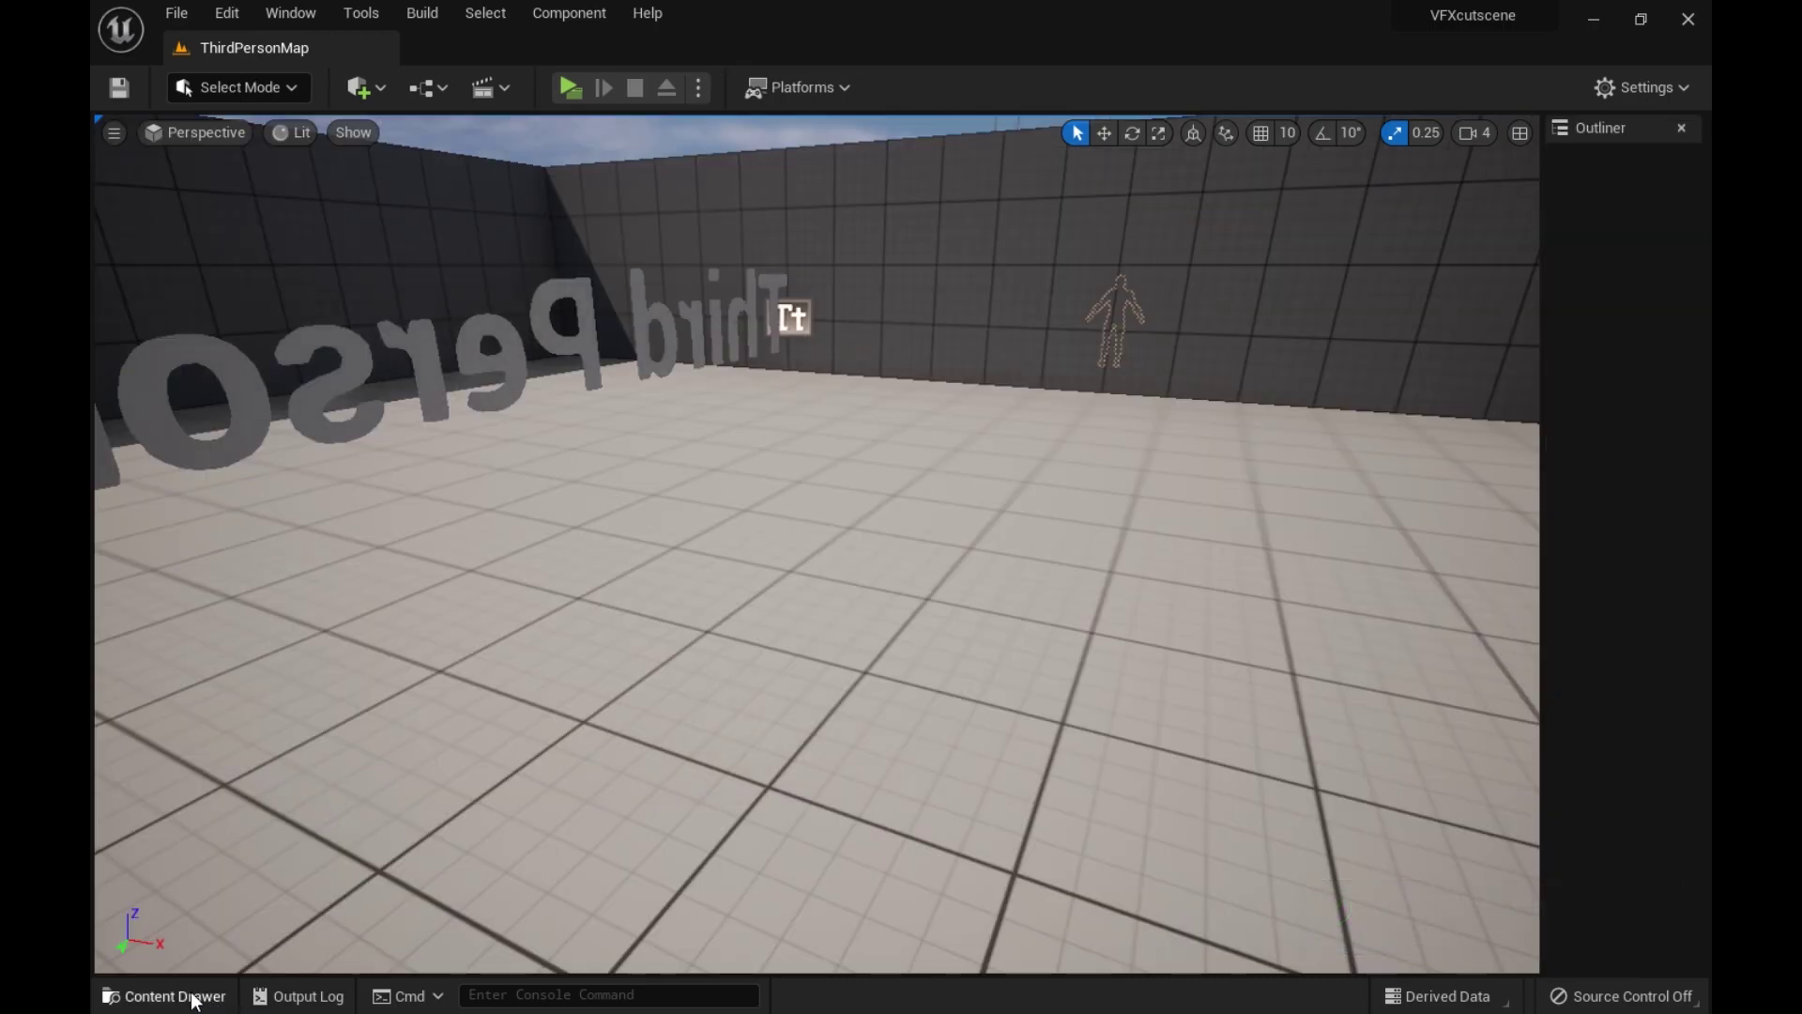
pyautogui.click(150, 995)
pyautogui.click(589, 544)
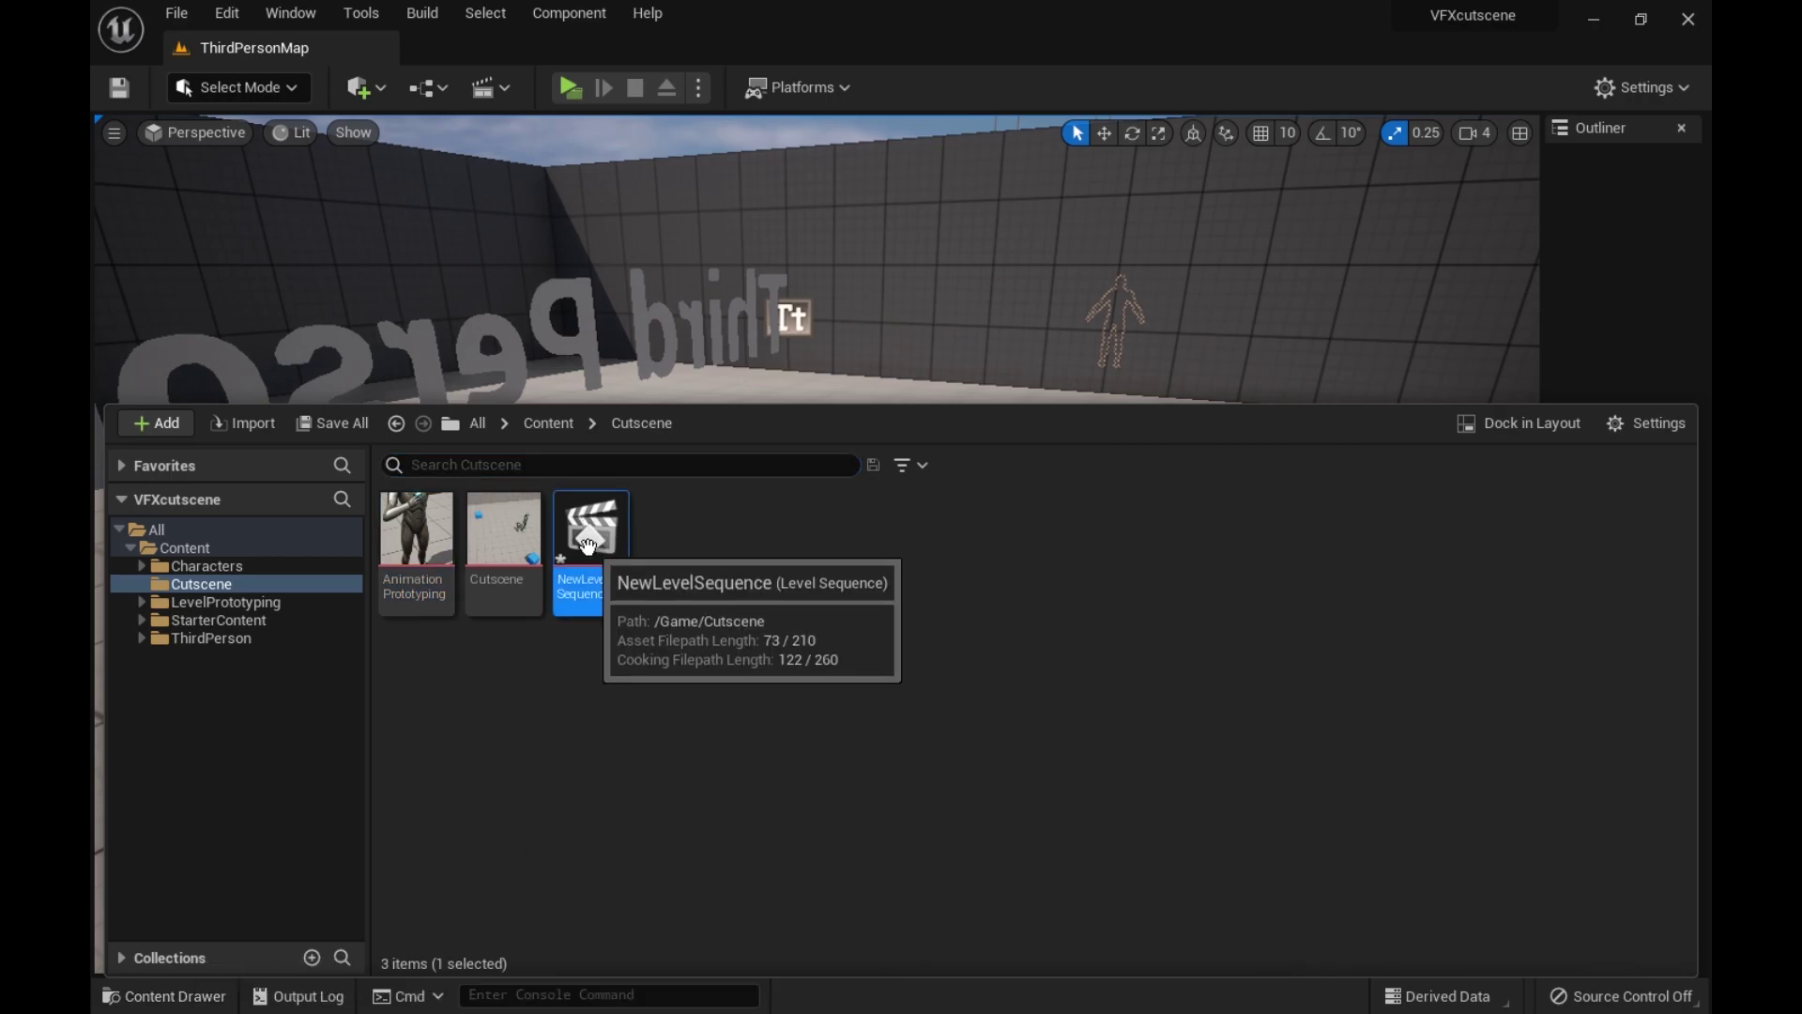
pyautogui.doubleClick(589, 544)
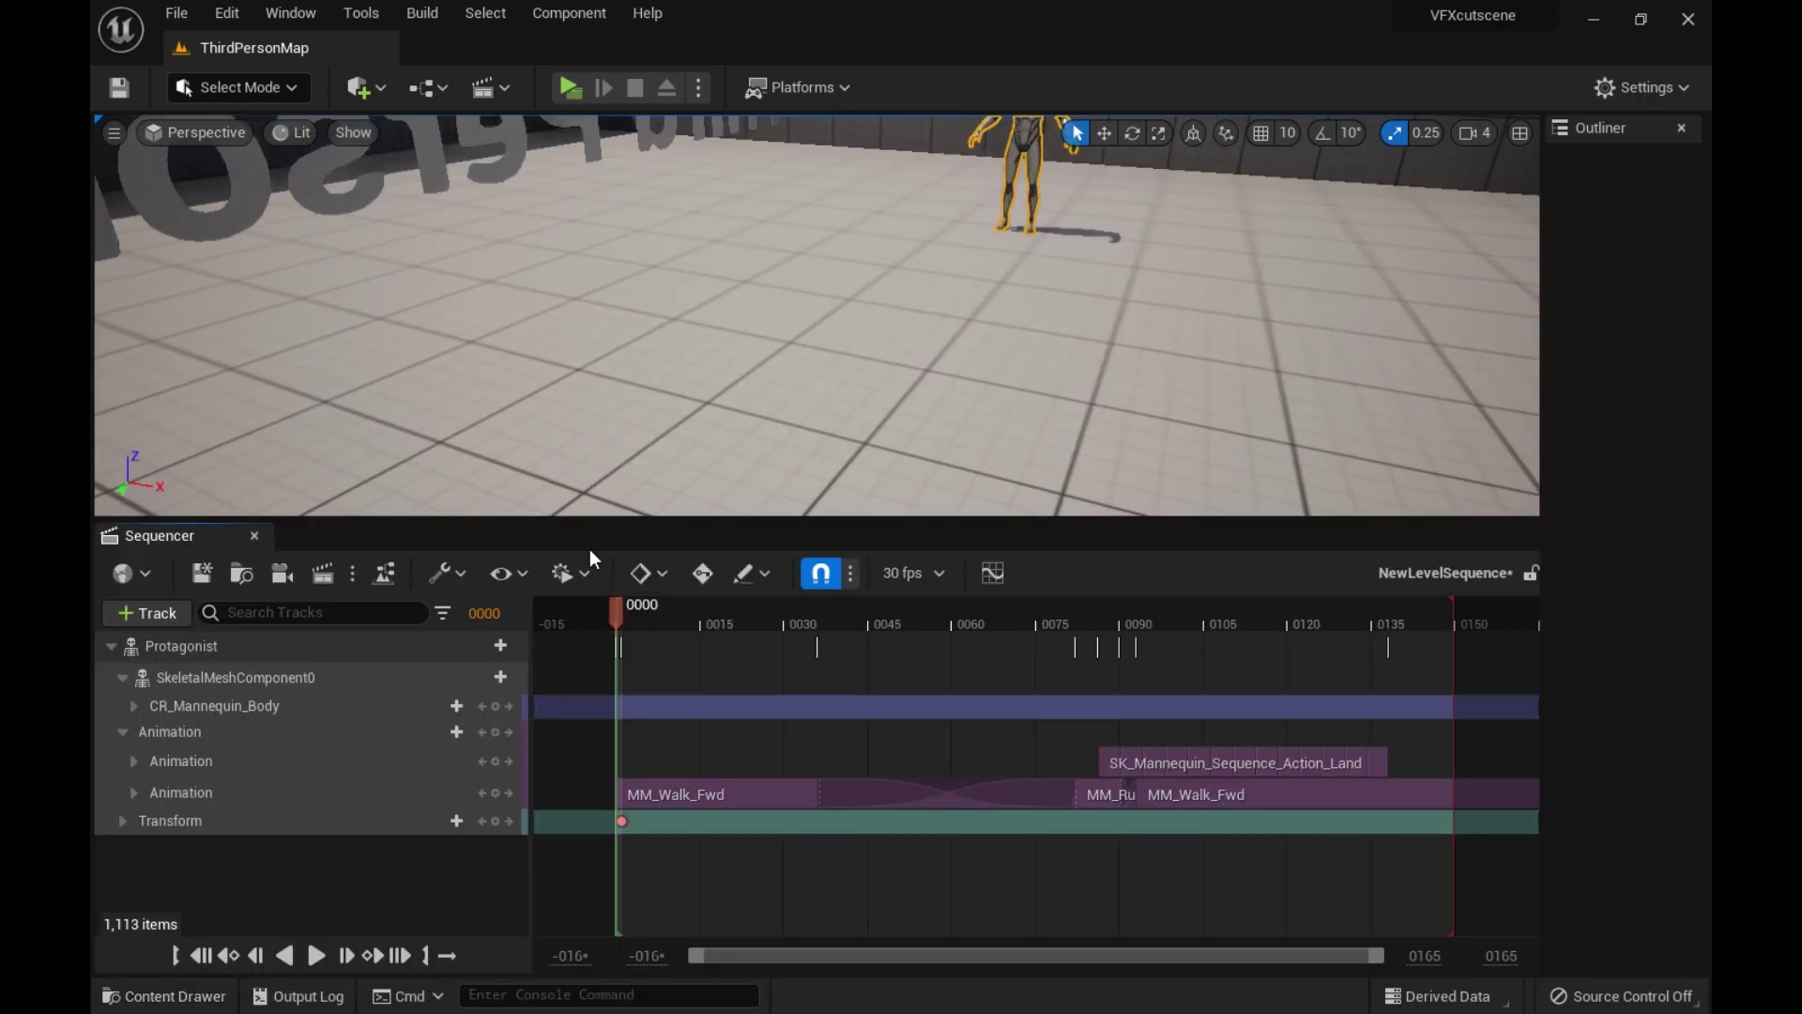
# - Delete the CR_Mannequin_Body control rig track from NewLevelSequence and review the landing animation up to frame 129
pyautogui.moveTo(624, 628)
pyautogui.mouseDown()
pyautogui.moveTo(712, 634)
pyautogui.moveTo(622, 644)
pyautogui.moveTo(1023, 647)
pyautogui.moveTo(1281, 675)
pyautogui.mouseUp()
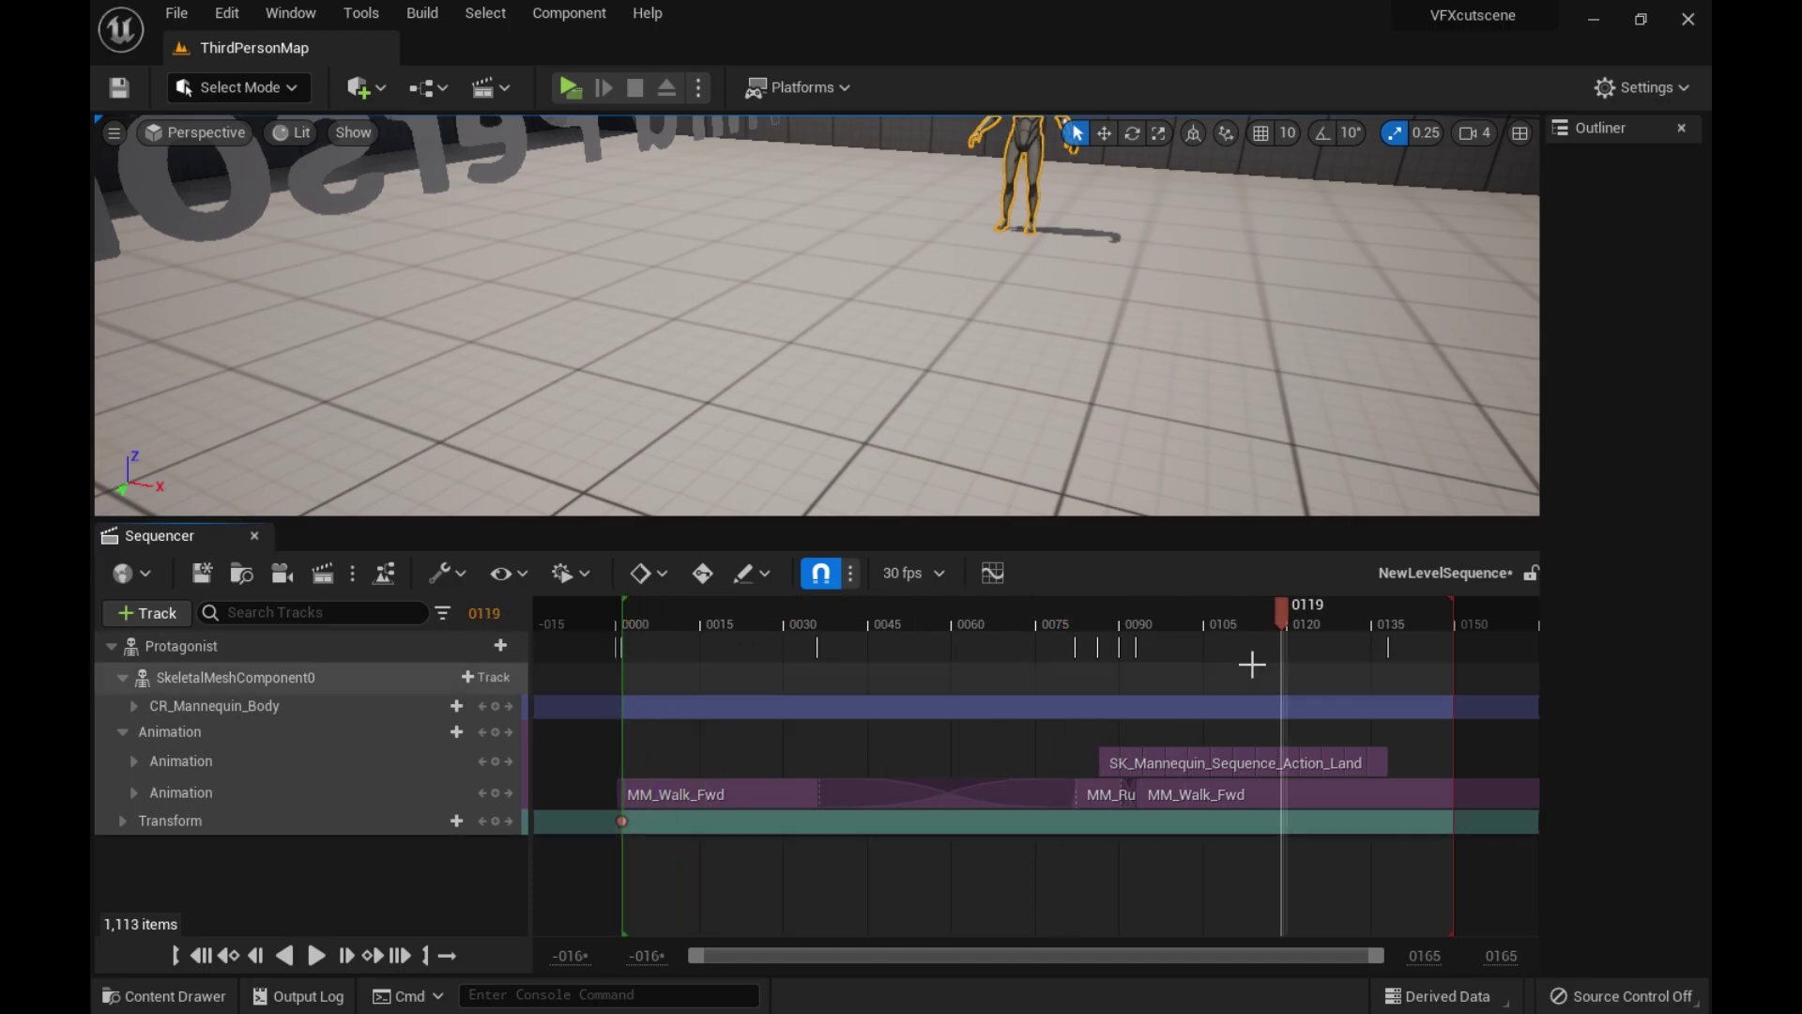
pyautogui.click(263, 706)
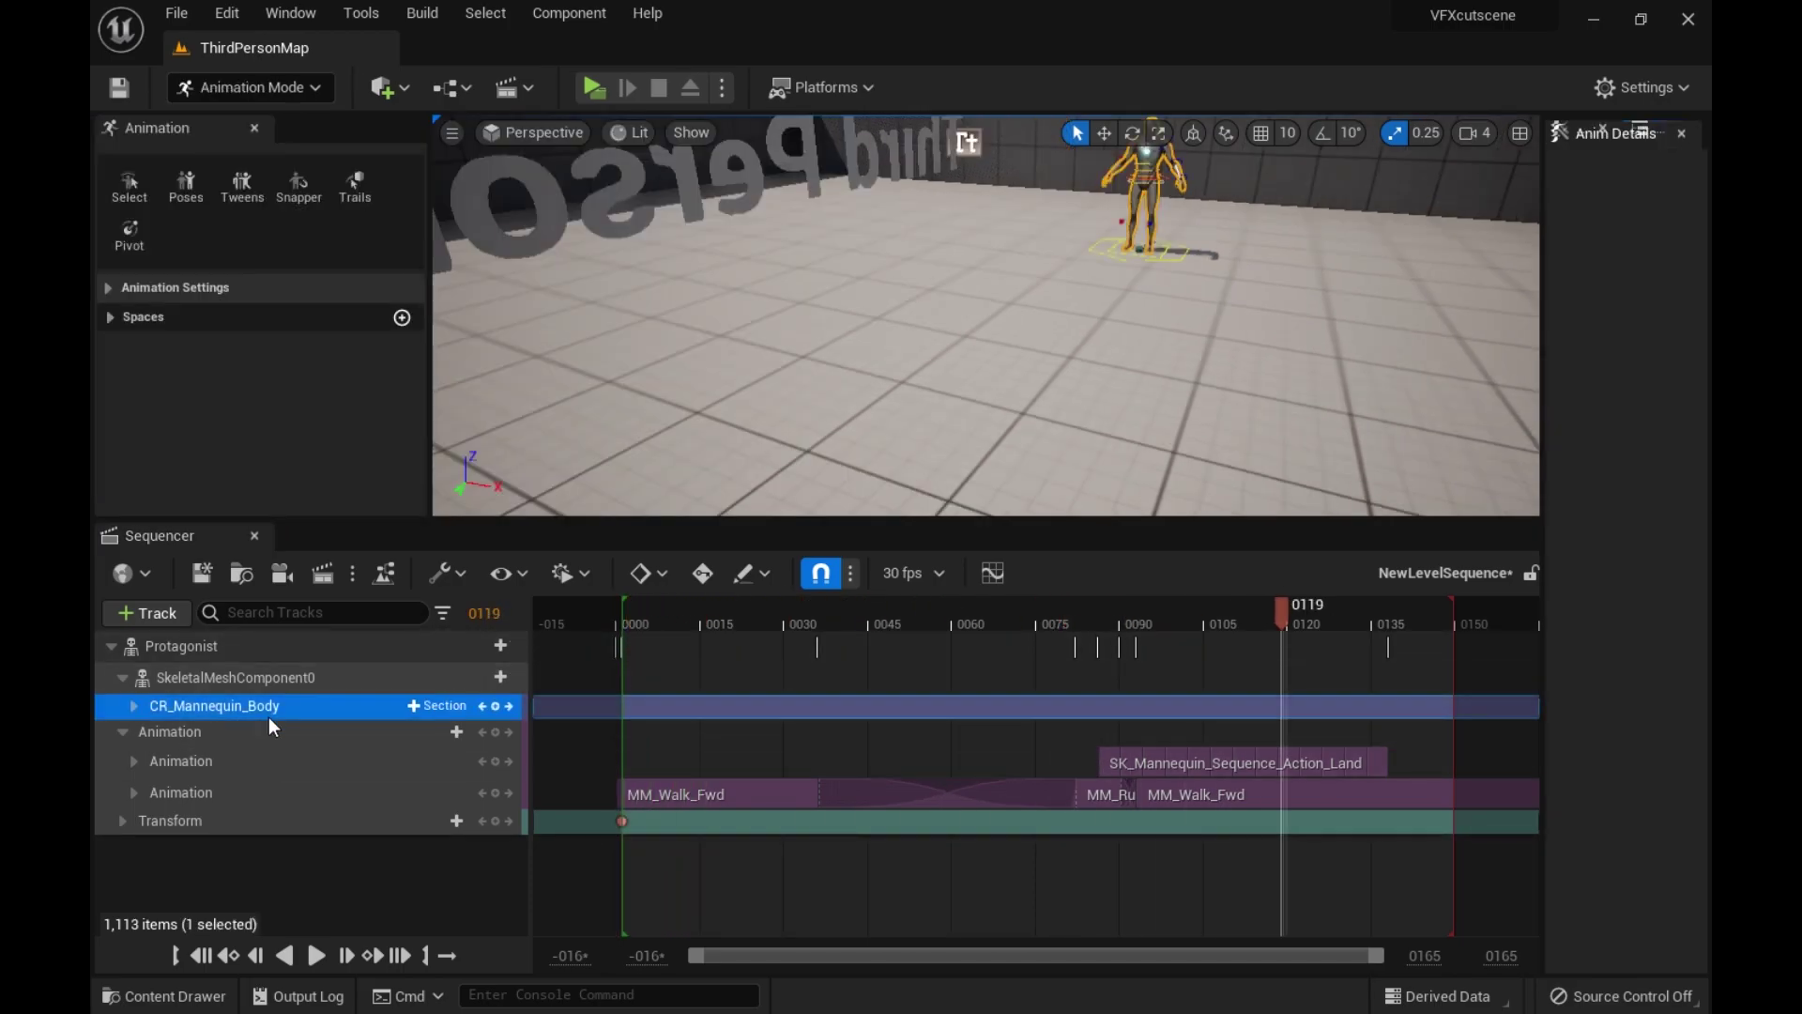
pyautogui.press('Delete')
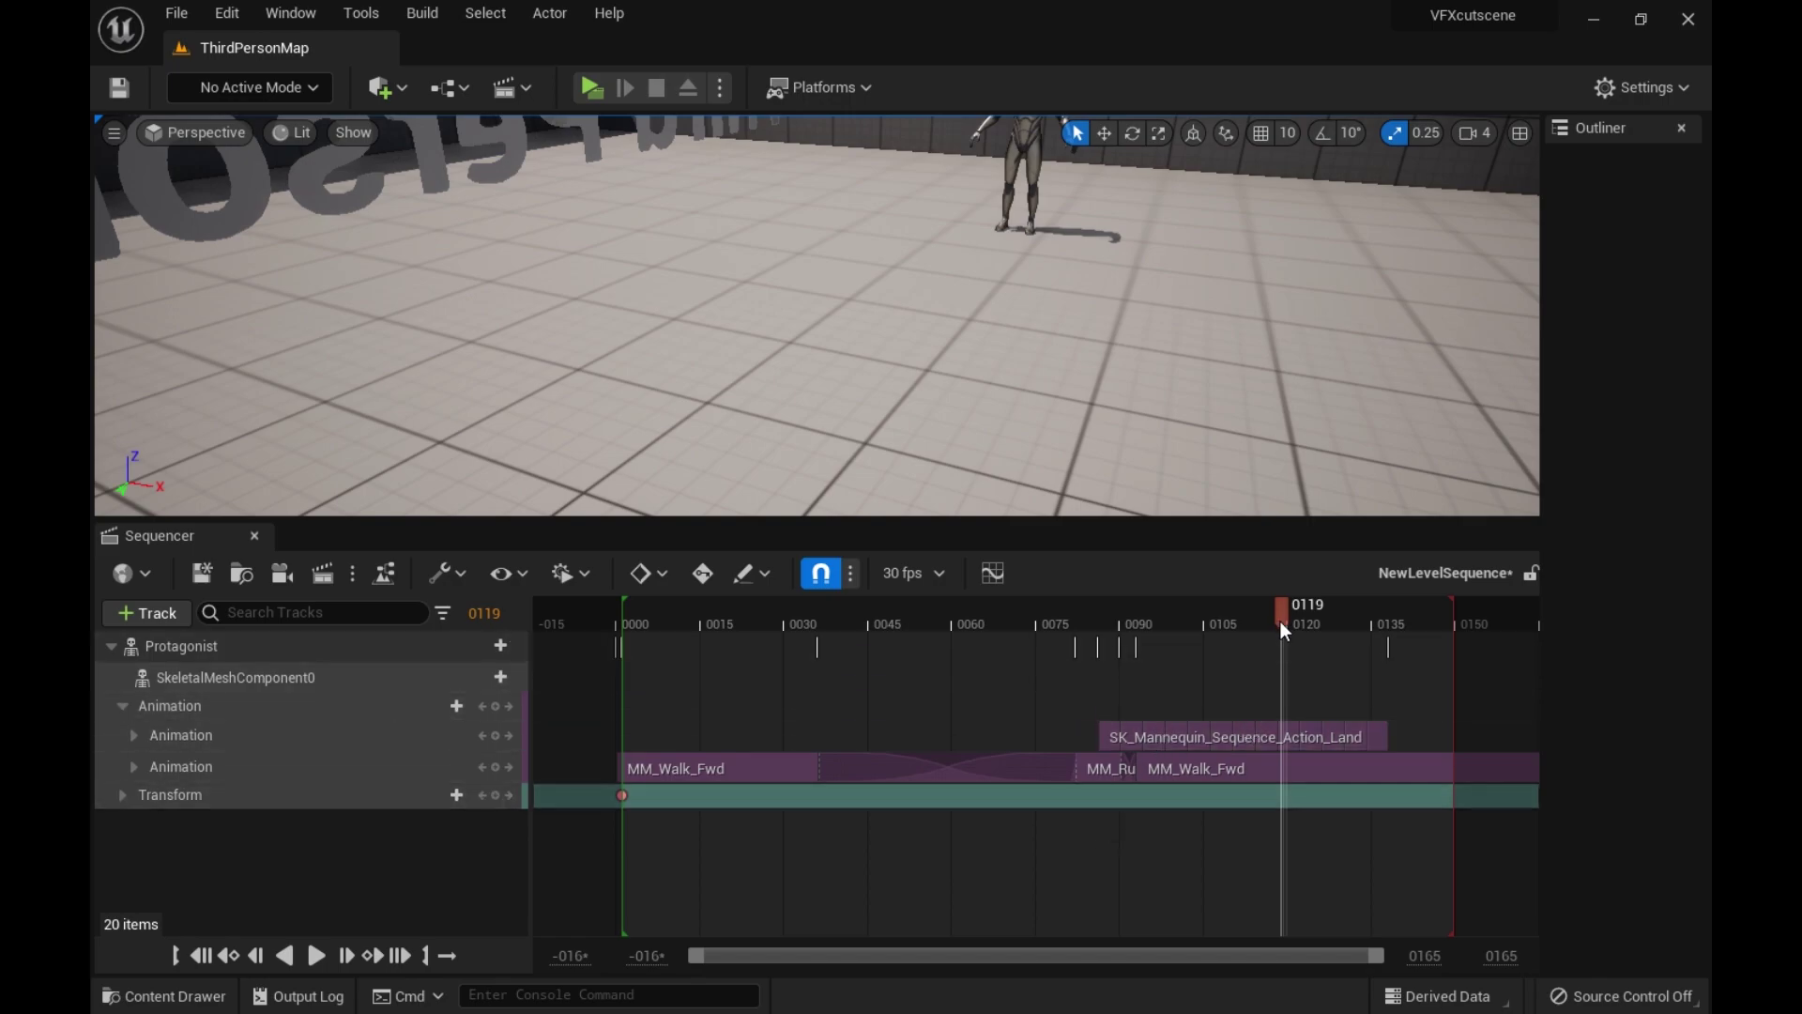
pyautogui.moveTo(1281, 622); pyautogui.dragTo(1345, 645)
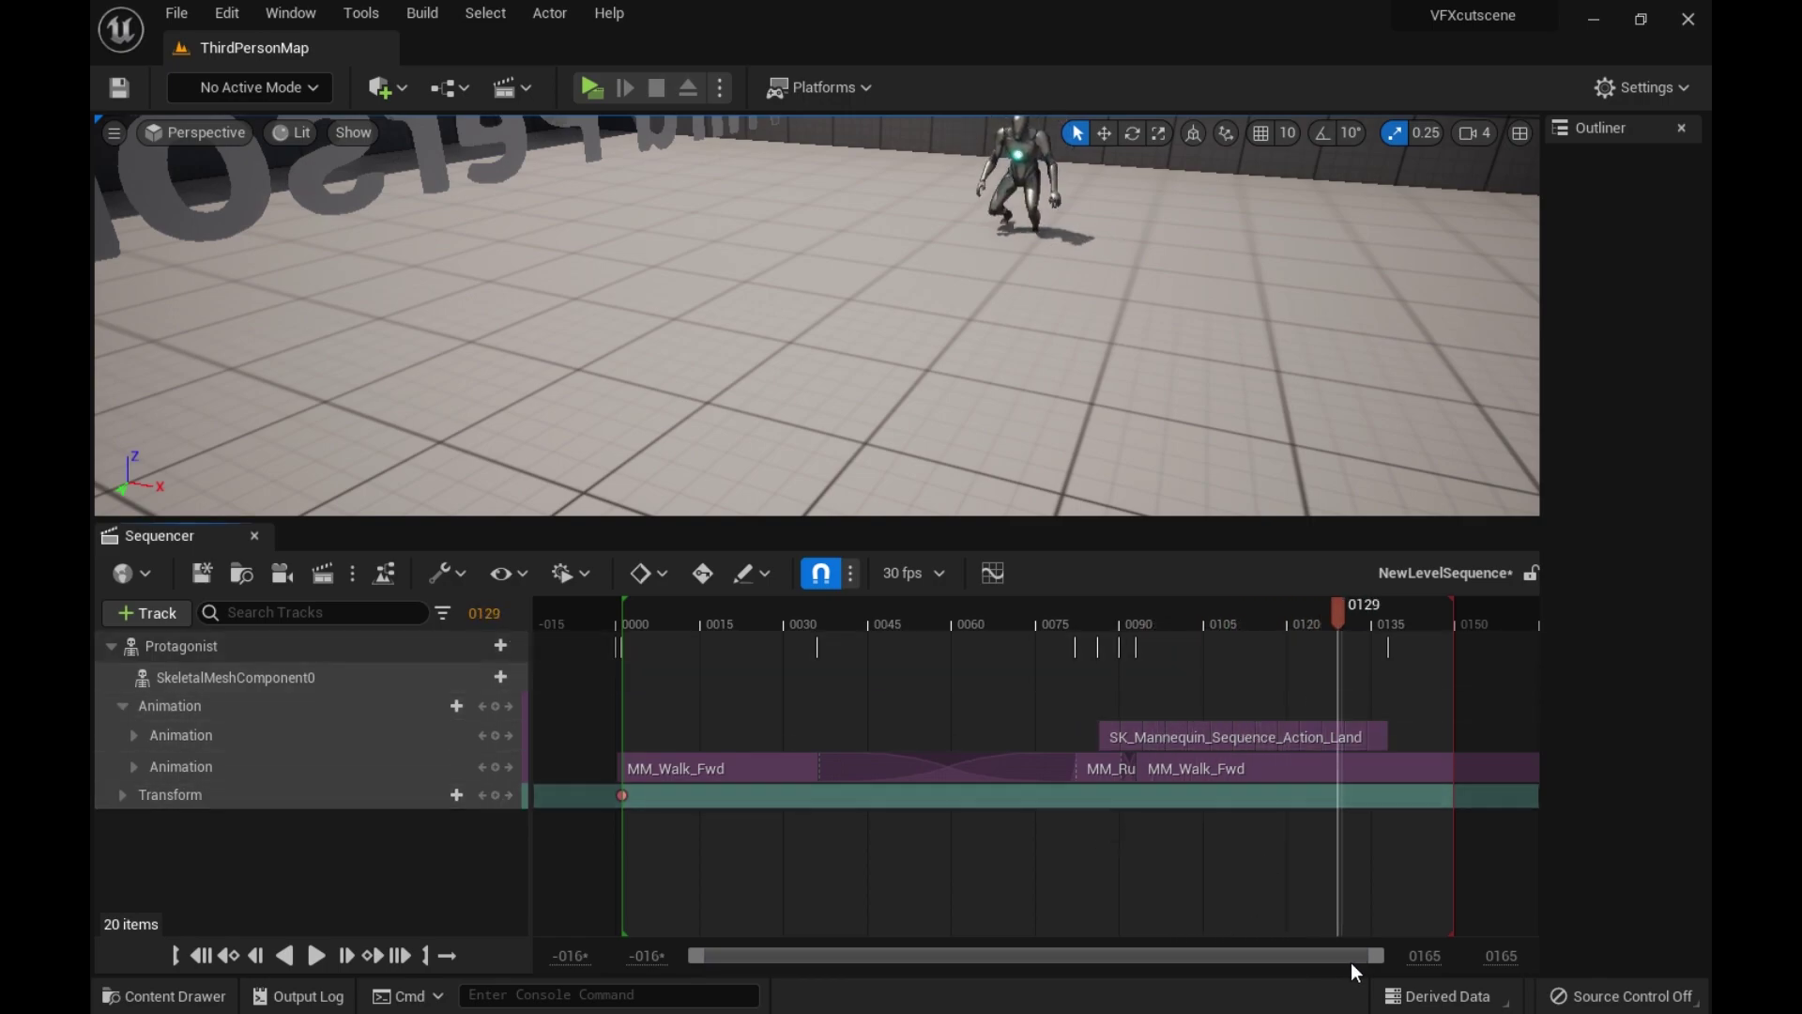
# - Move the landing clip earlier to end at about frame 102 and the second MM_Walk_Fwd clip to end at about frame 112
pyautogui.moveTo(1372, 956); pyautogui.dragTo(1327, 961)
pyautogui.moveTo(1150, 741); pyautogui.dragTo(860, 751)
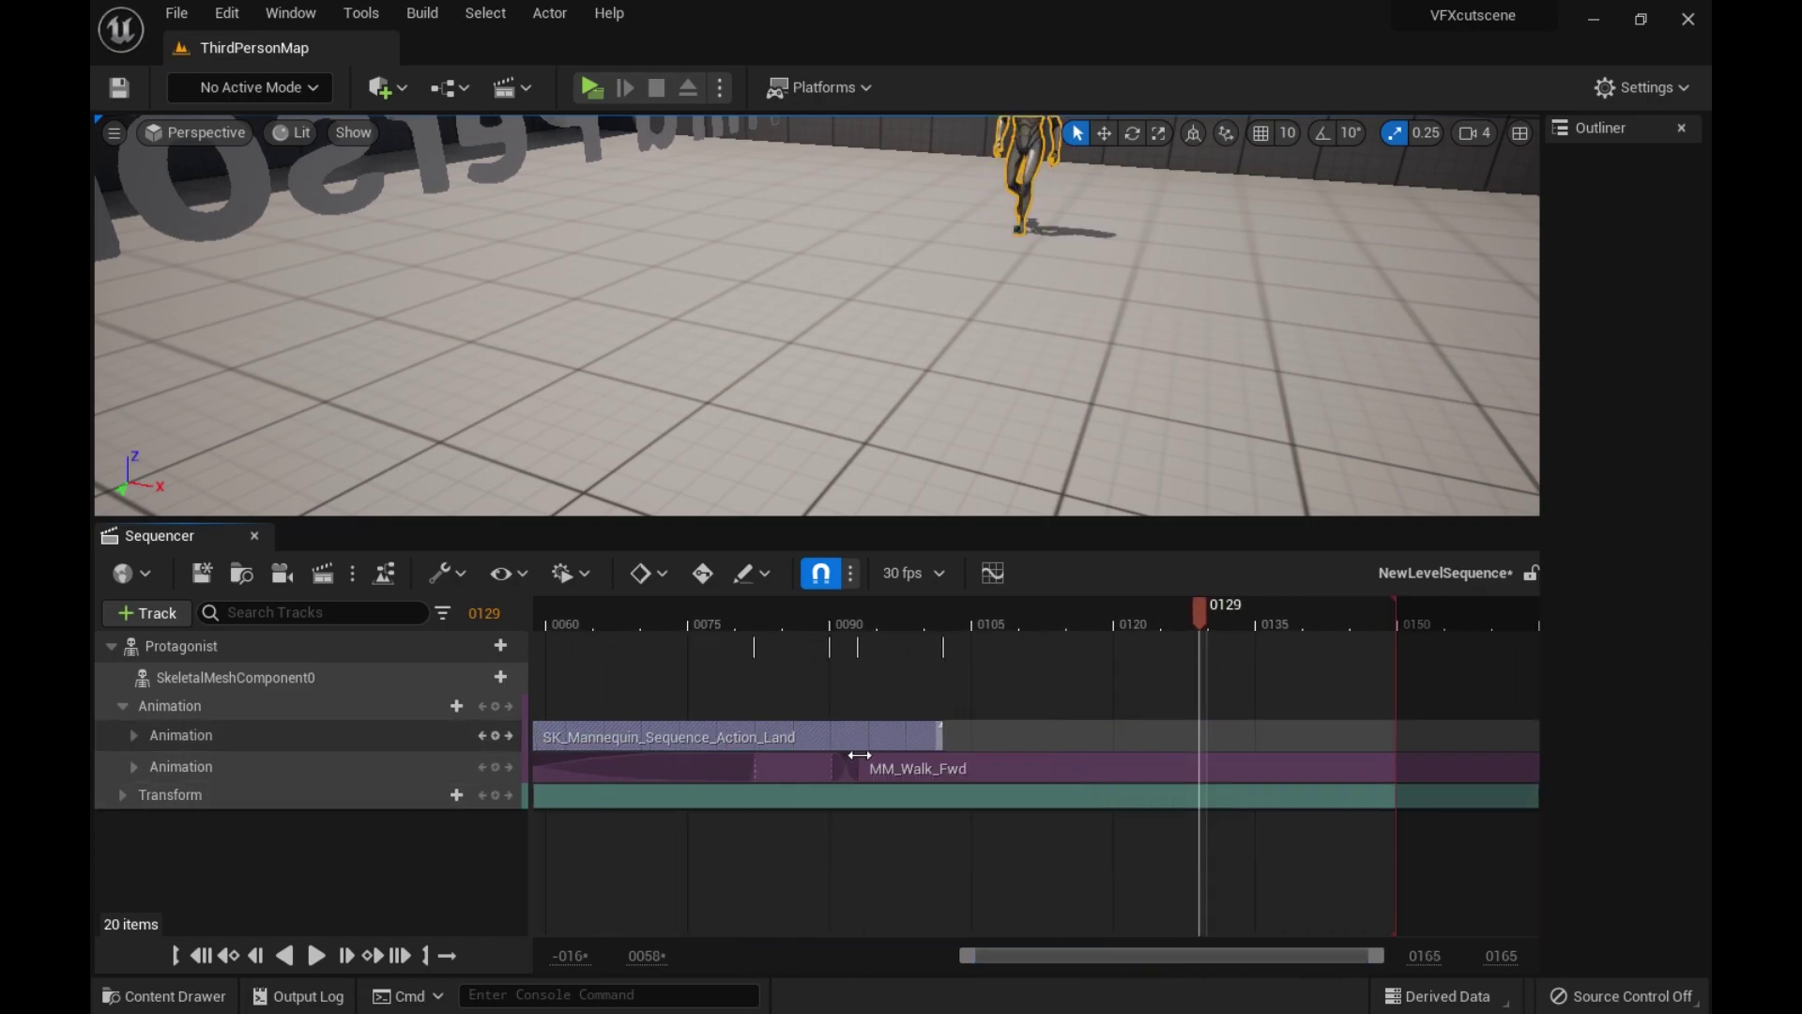
pyautogui.moveTo(1235, 768); pyautogui.dragTo(674, 757)
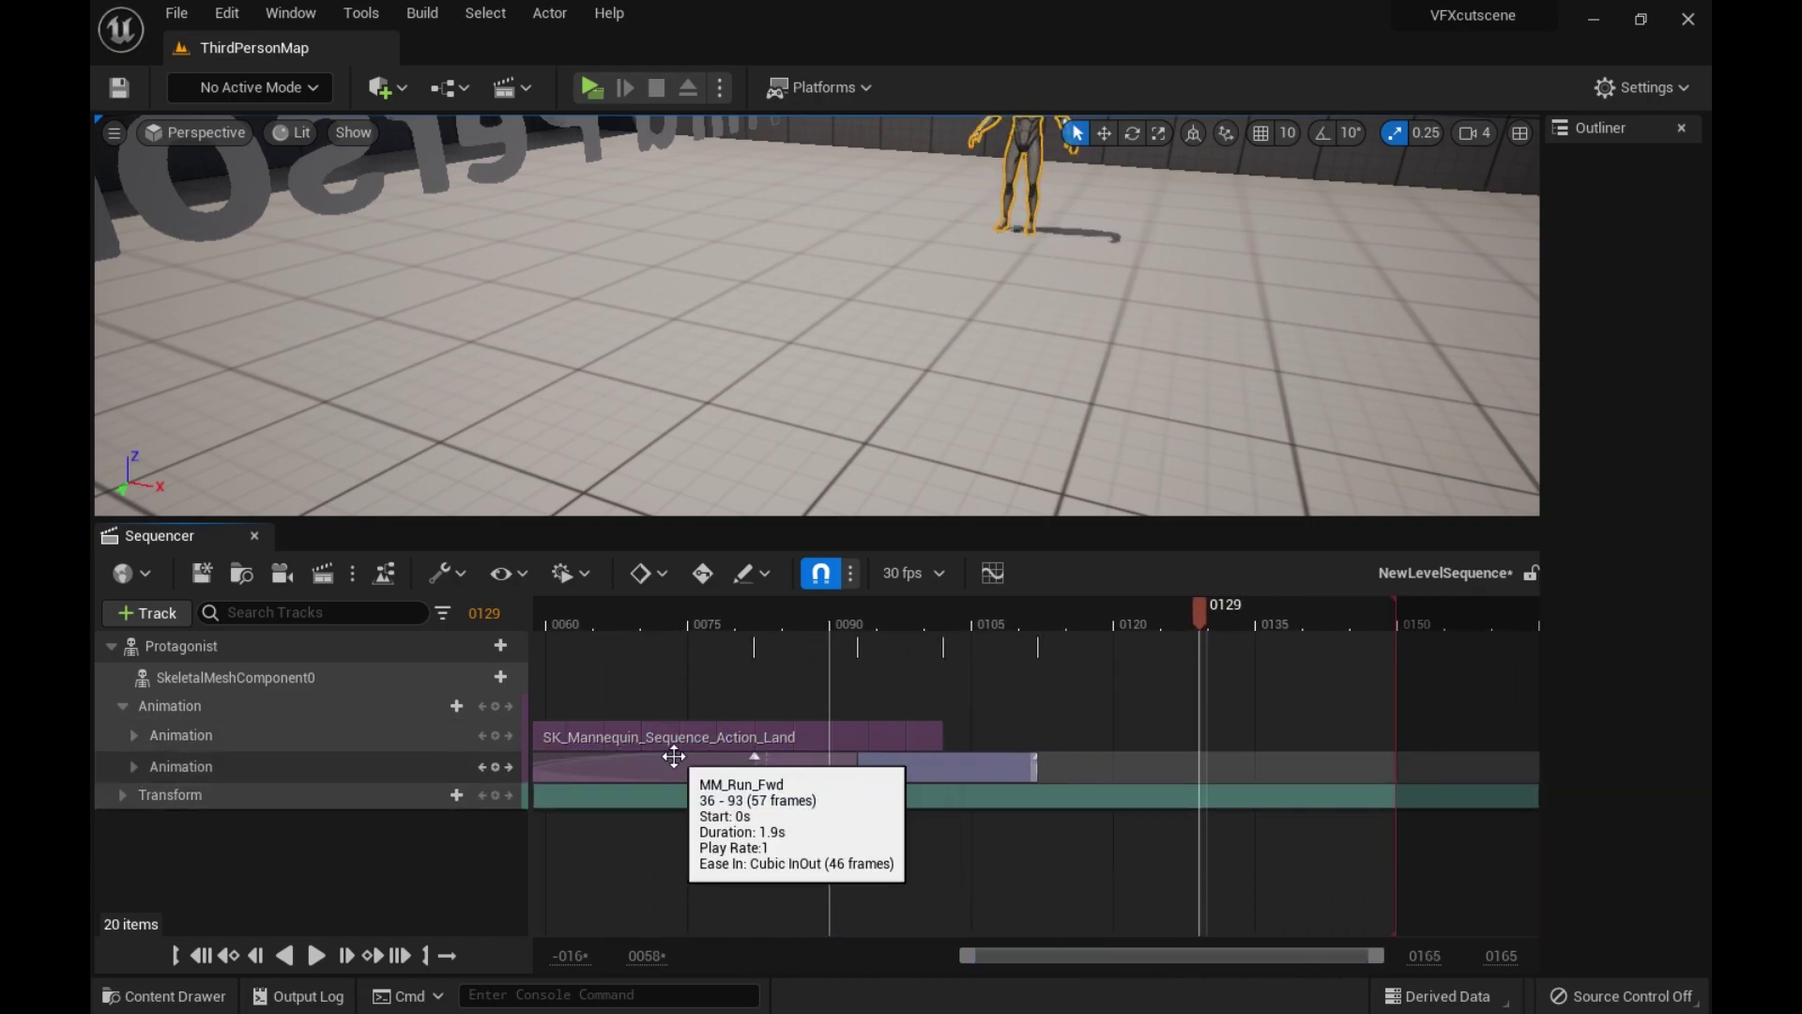
# - Add the Test animation to the Protagonist's Animation track at frame 127 and delete the duplicate clip under SkeletalMeshComponent0
pyautogui.moveTo(1194, 612); pyautogui.dragTo(1191, 622)
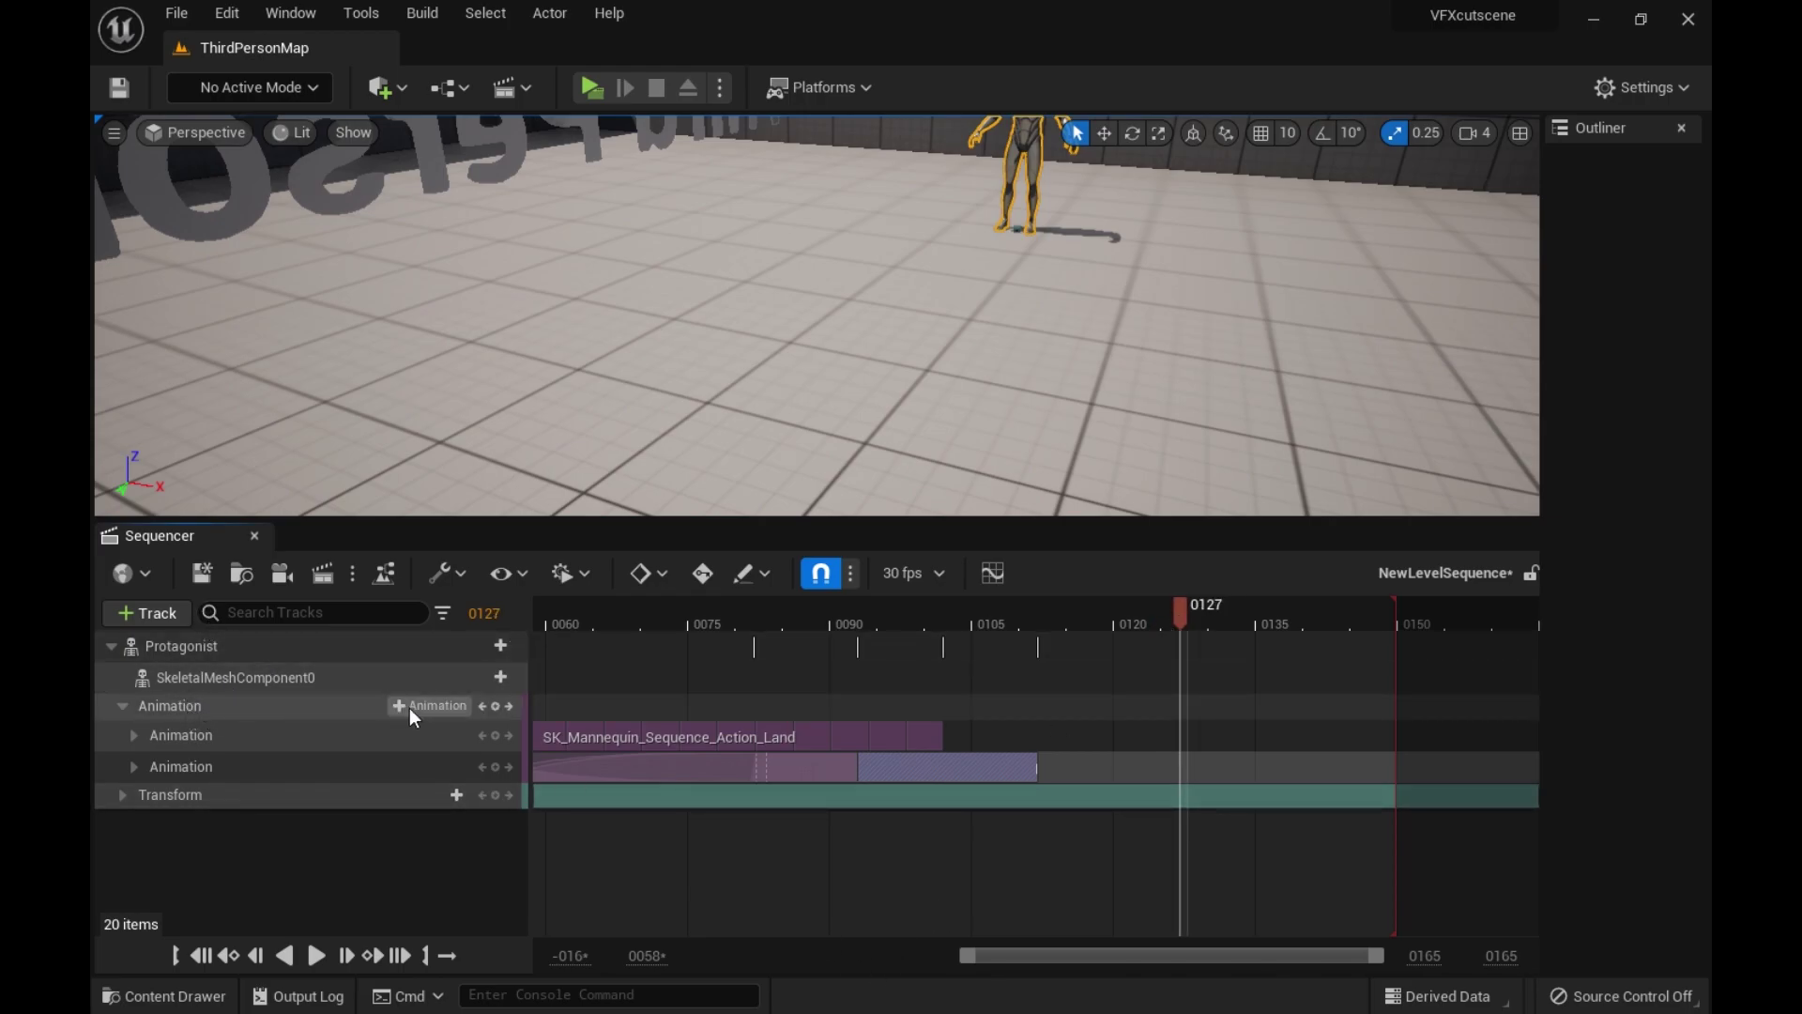
pyautogui.click(413, 706)
pyautogui.scroll(-5, 519, 523)
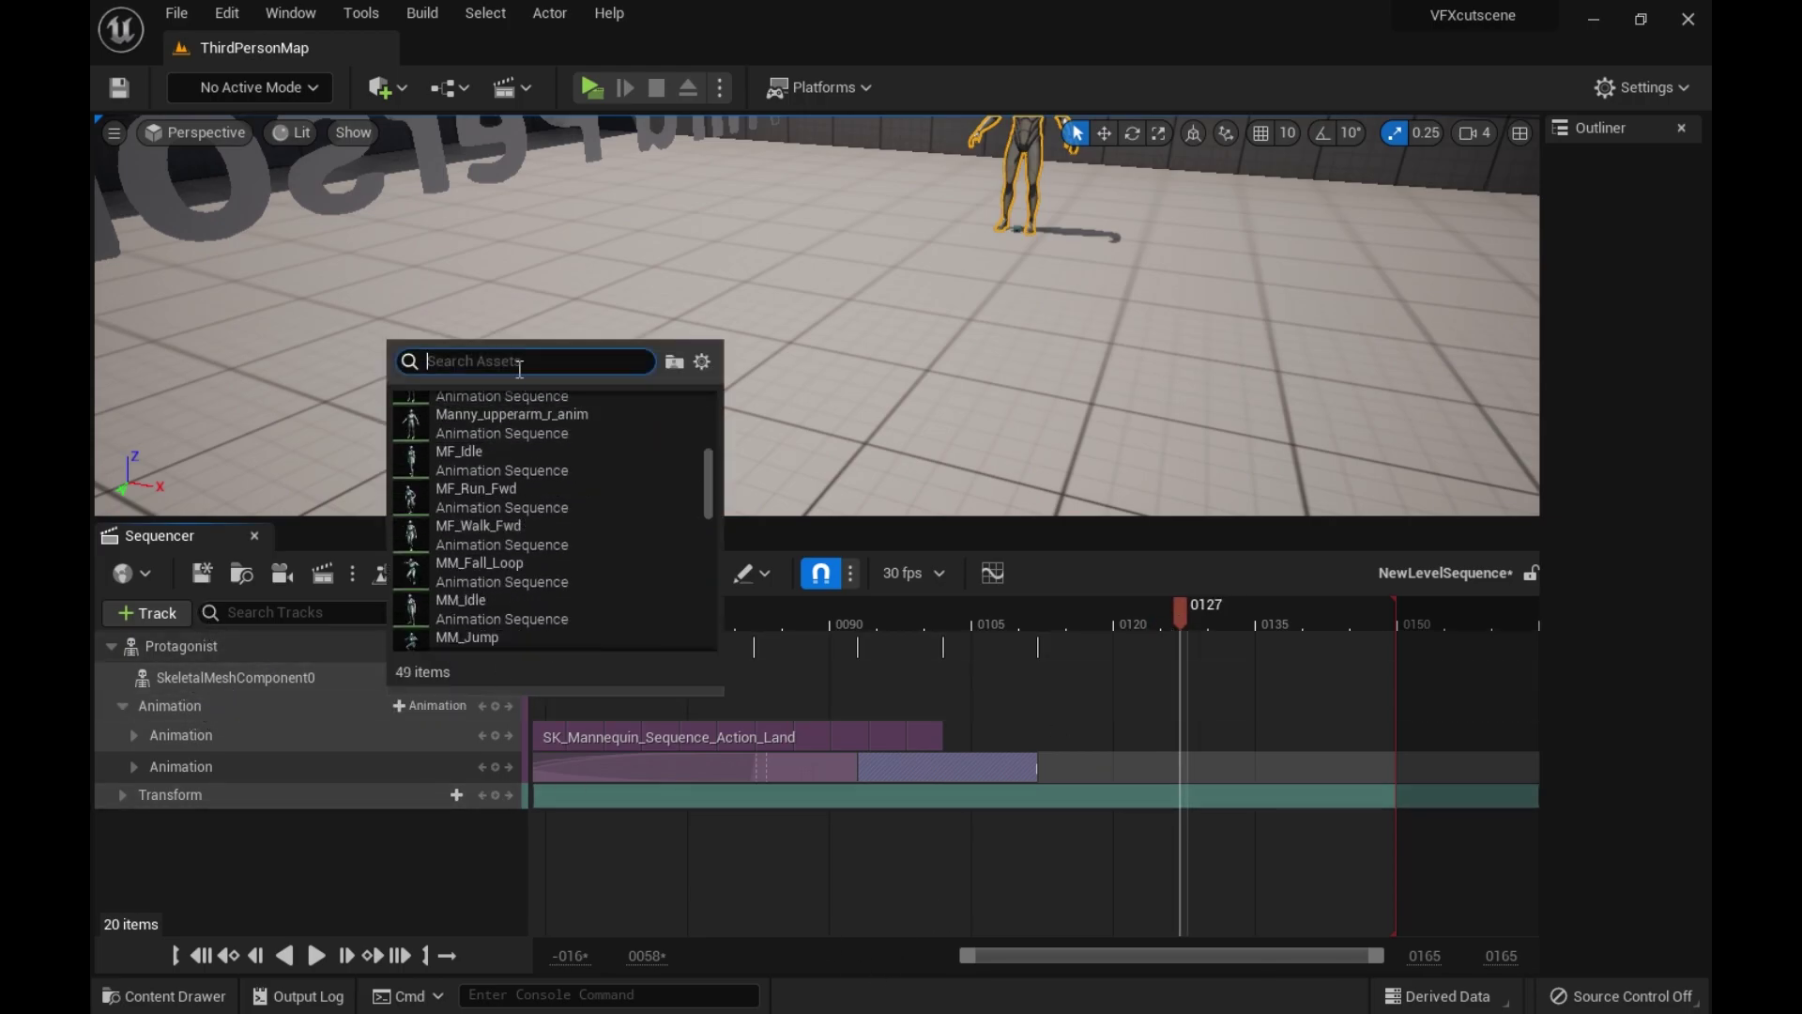
pyautogui.moveTo(497, 410); pyautogui.dragTo(1181, 775)
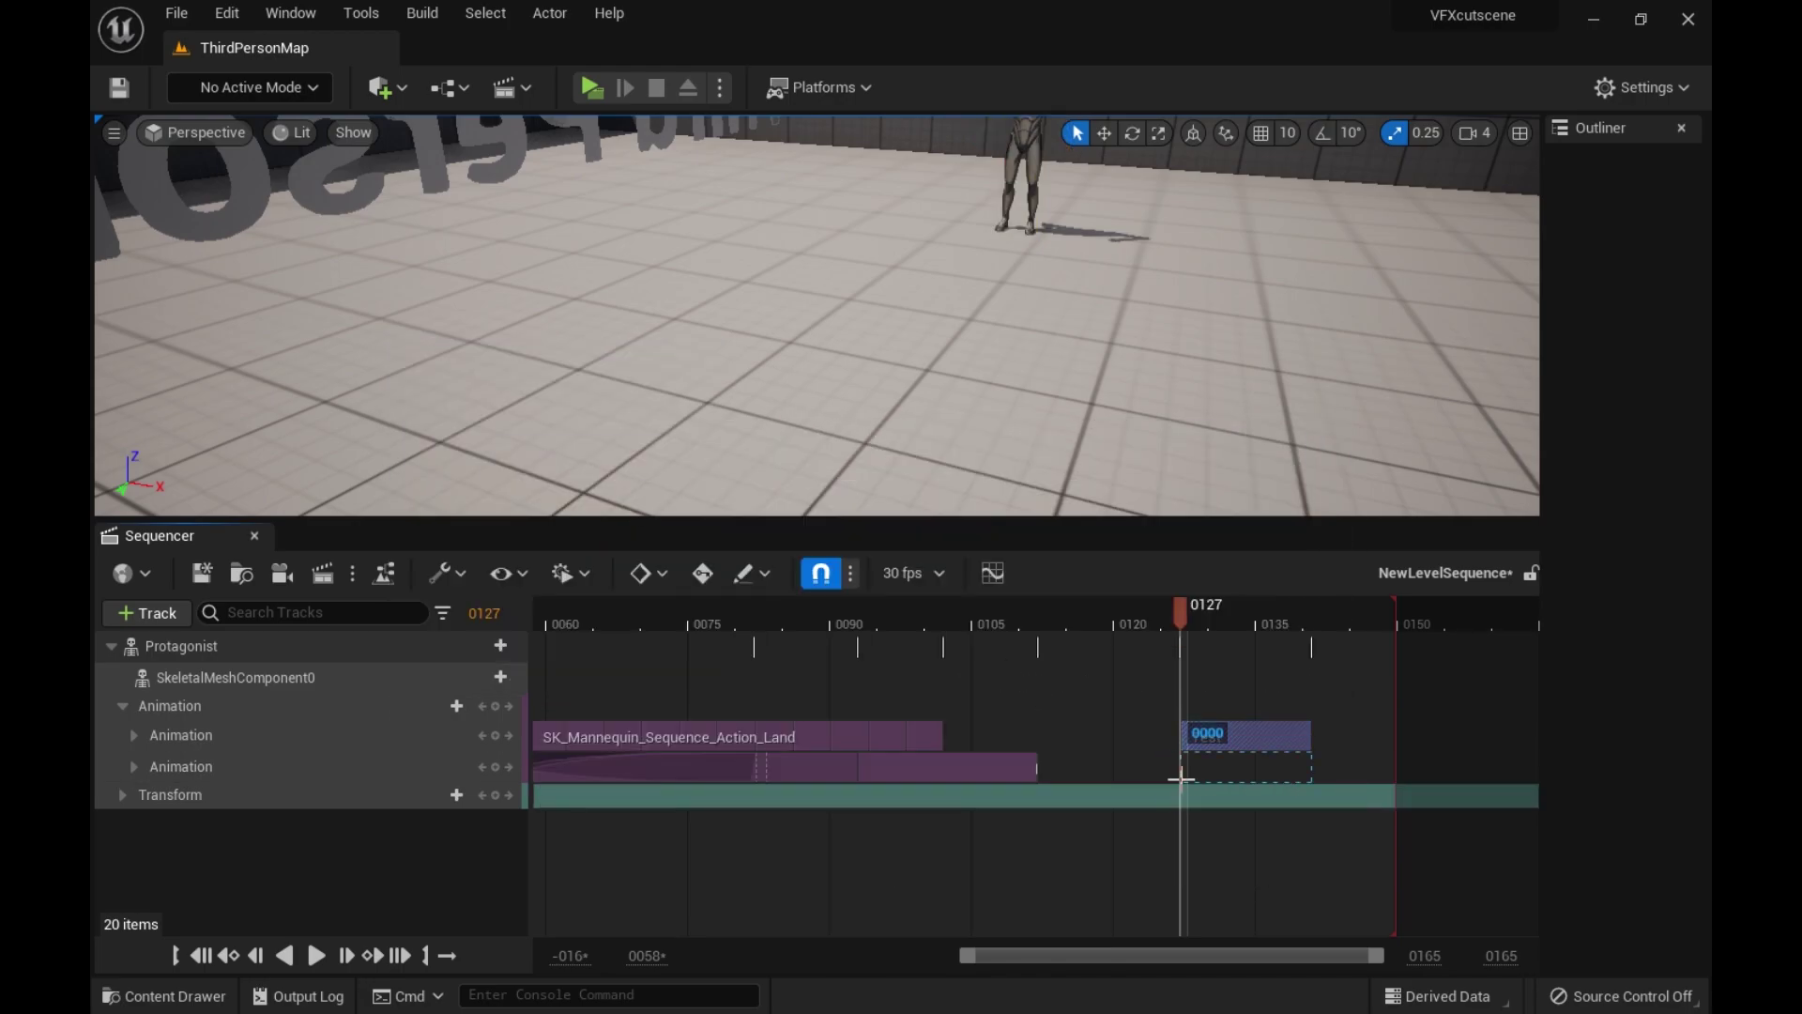
pyautogui.click(1233, 735)
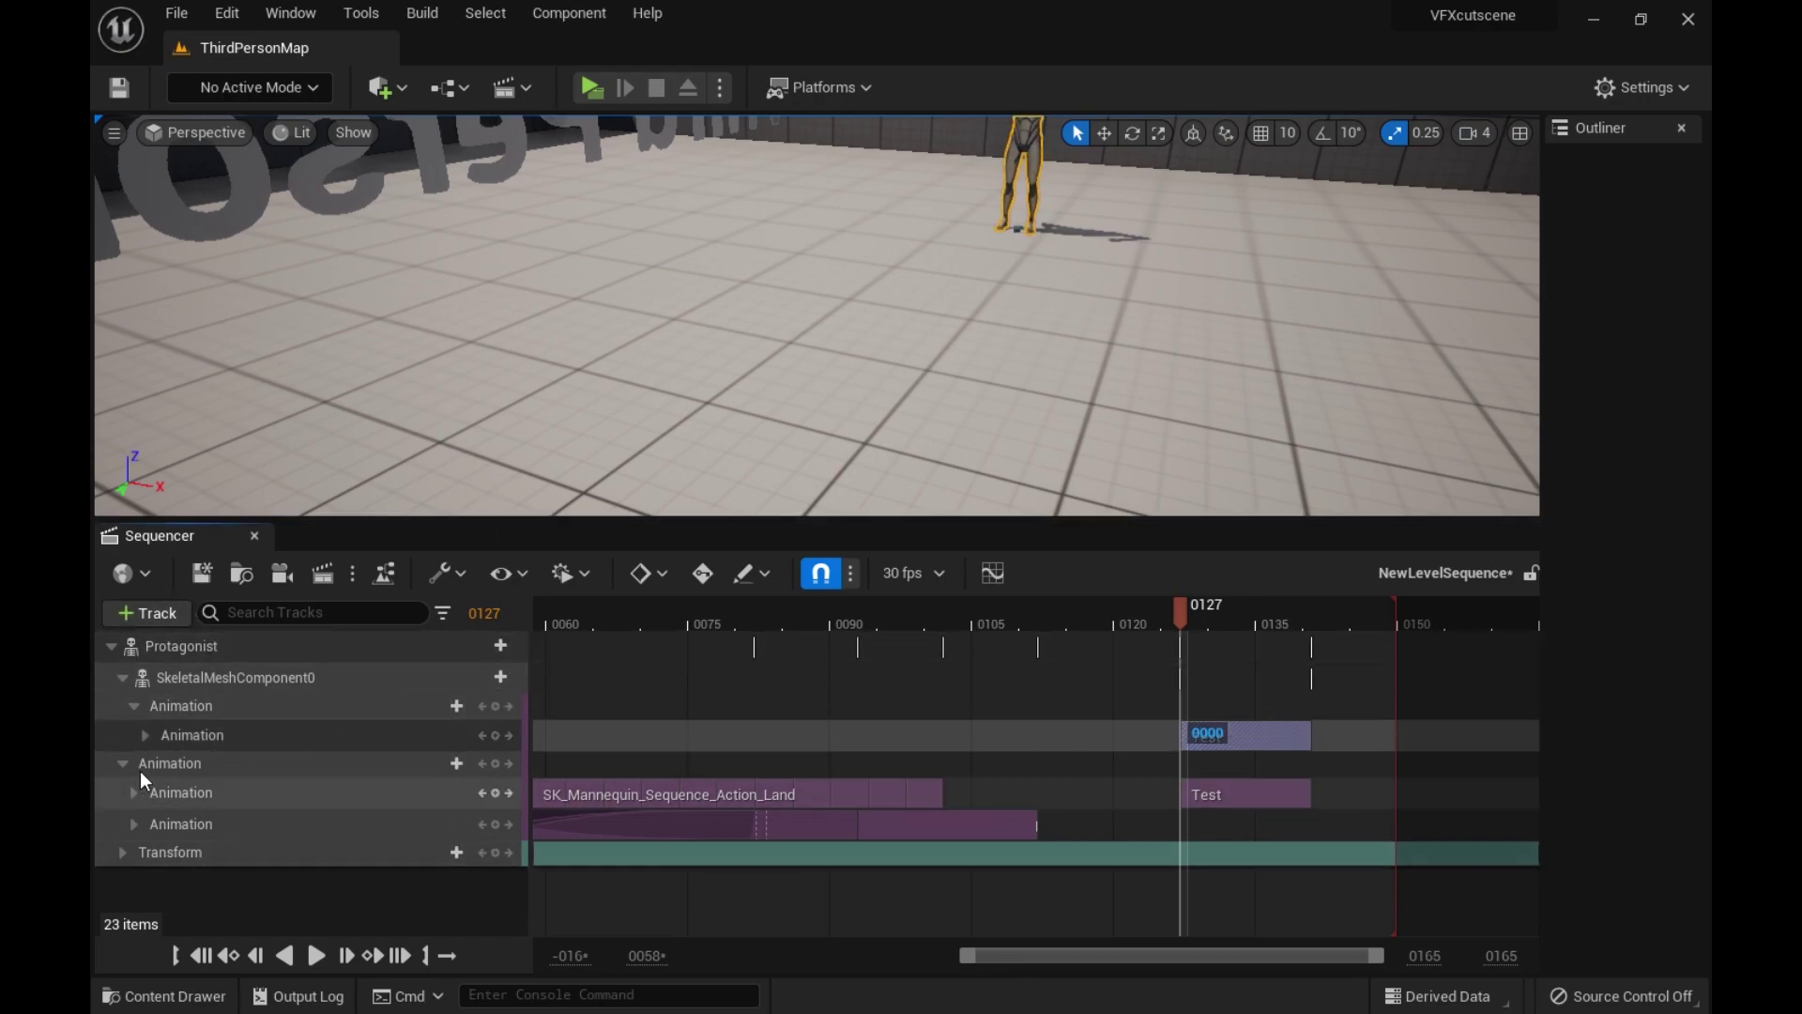
pyautogui.press('Delete')
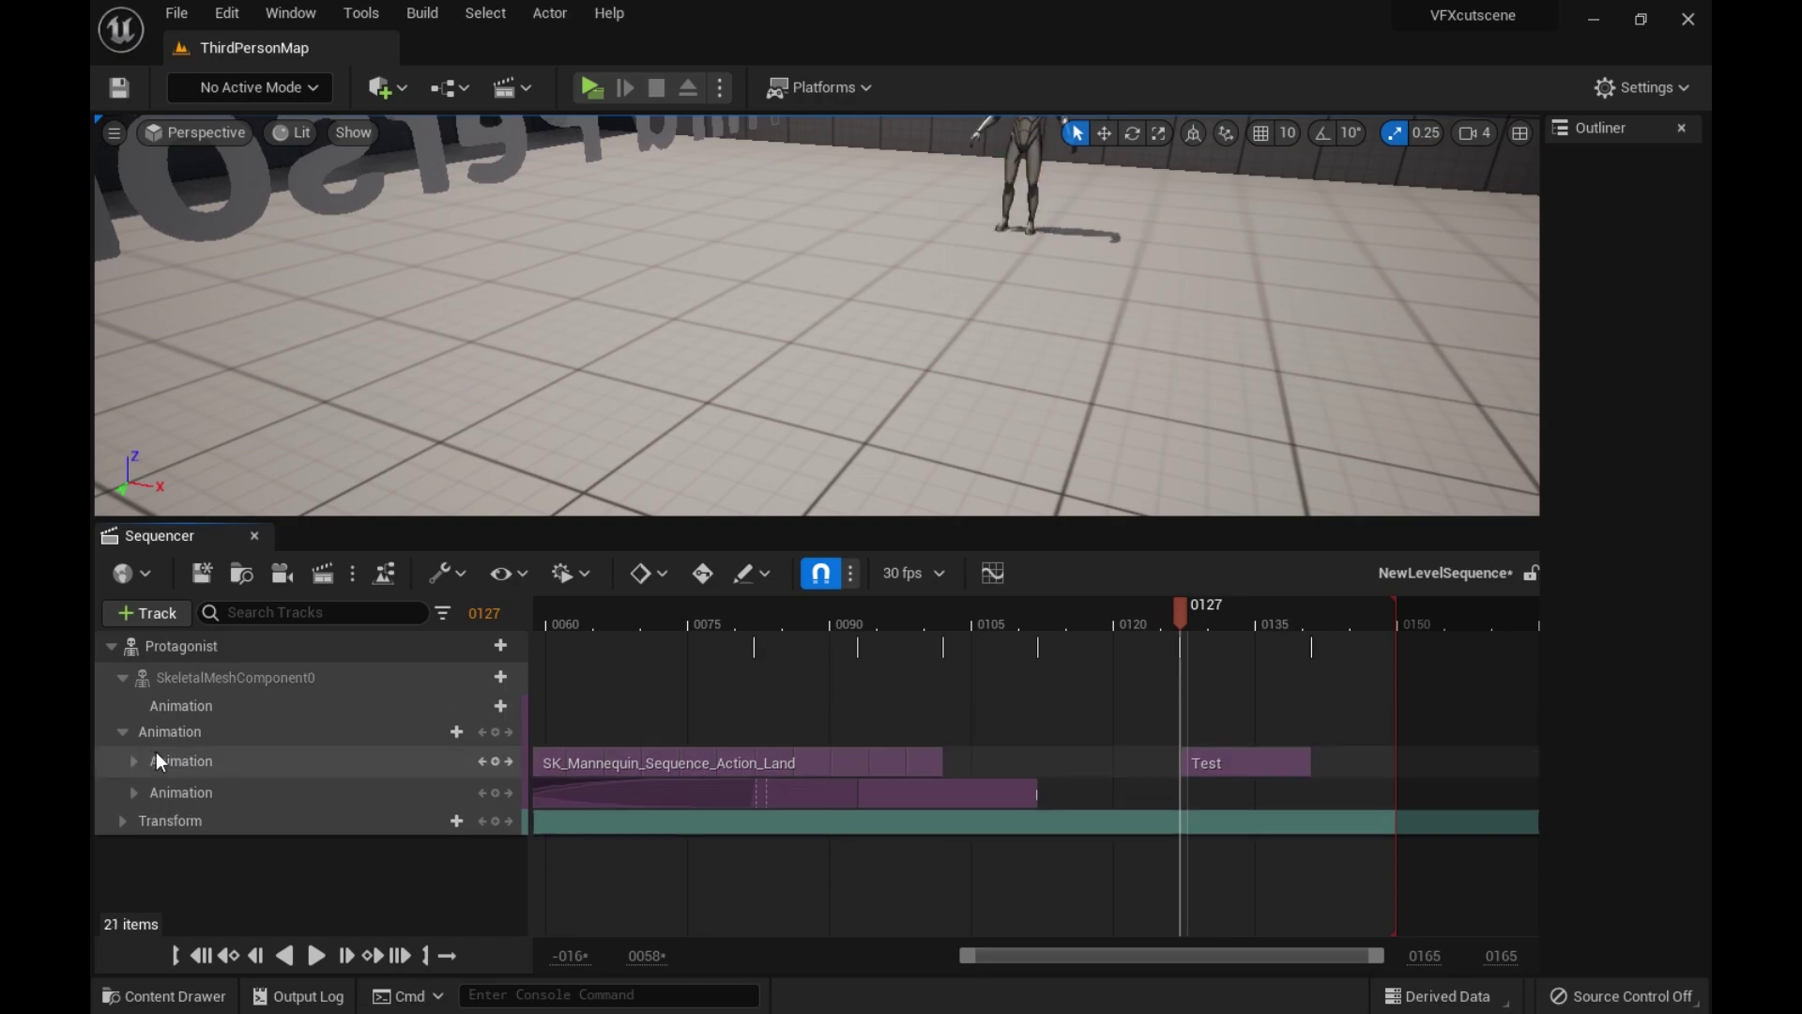
# - Delete the empty Animation track under SkeletalMeshComponent0 and move the Test clip down to the second row of the Protagonist's Animation track
pyautogui.click(240, 708)
pyautogui.press('Delete')
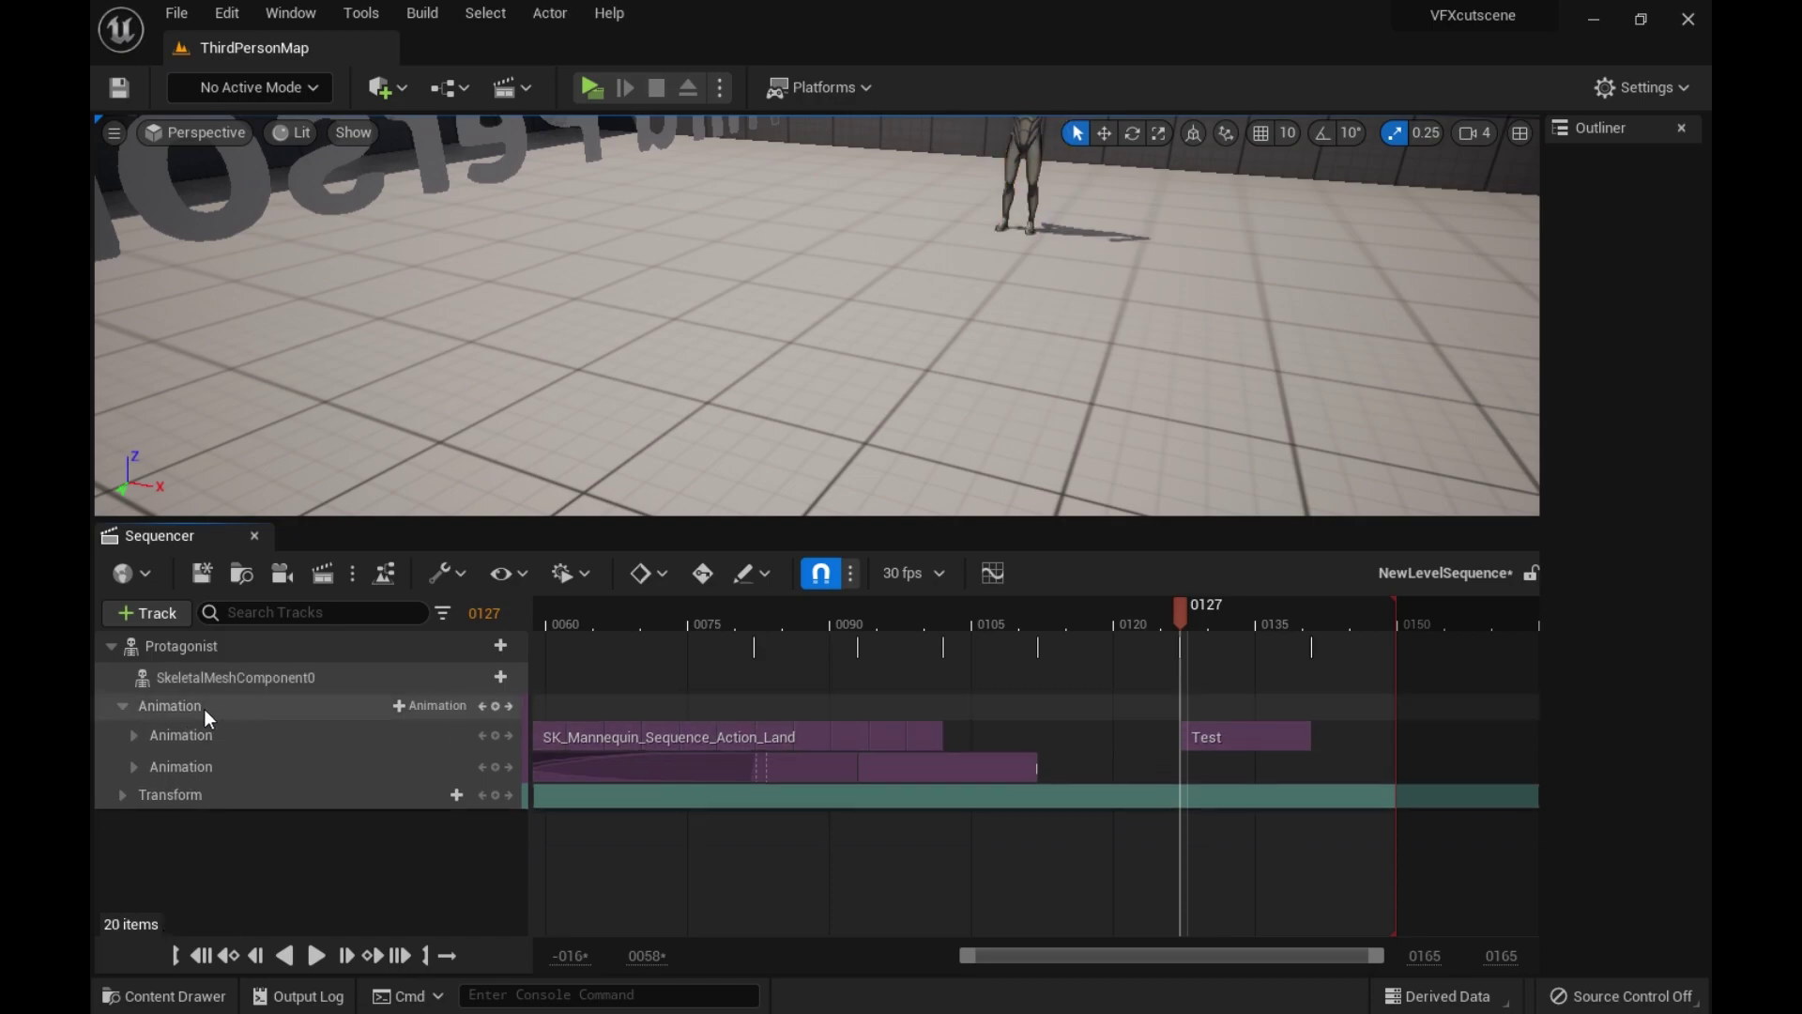
pyautogui.moveTo(1235, 728); pyautogui.dragTo(1230, 767)
# - Frame the Protagonist in the viewport and preview the Test clip around frames 125 to 149
pyautogui.press('space')
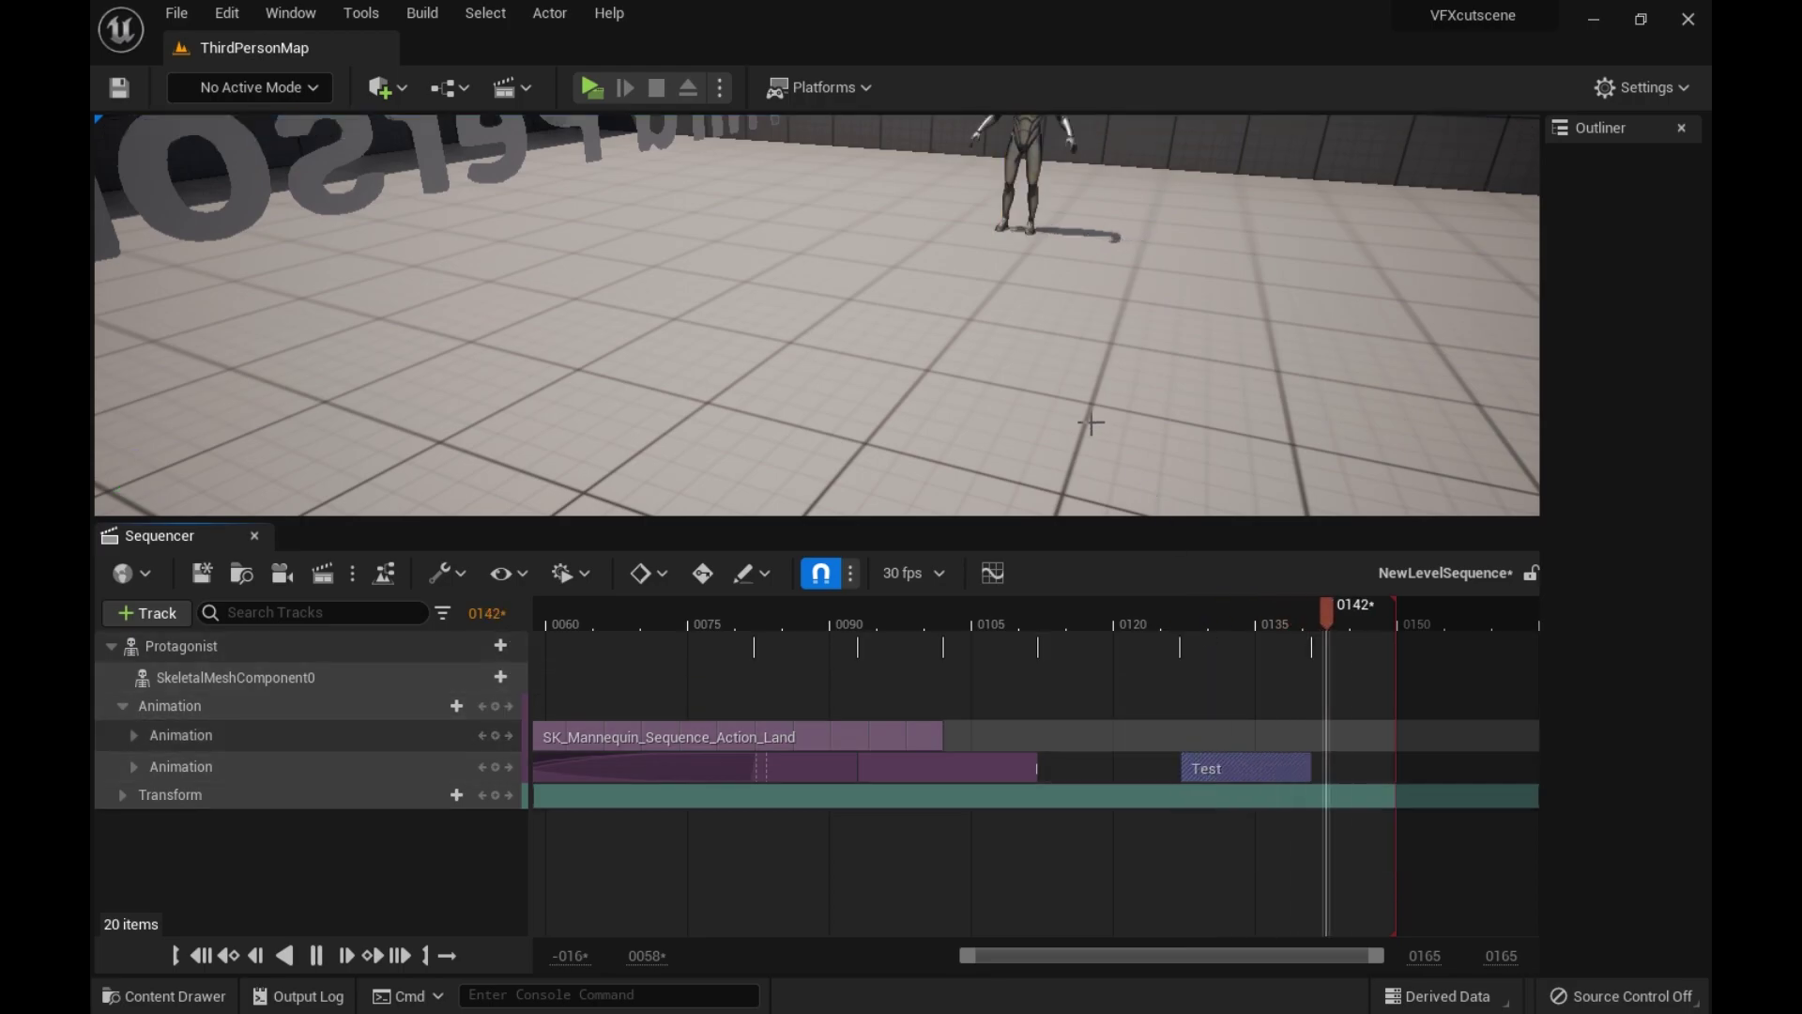
pyautogui.moveTo(993, 350); pyautogui.dragTo(986, 310, button='right')
pyautogui.scroll(8, 959, 389)
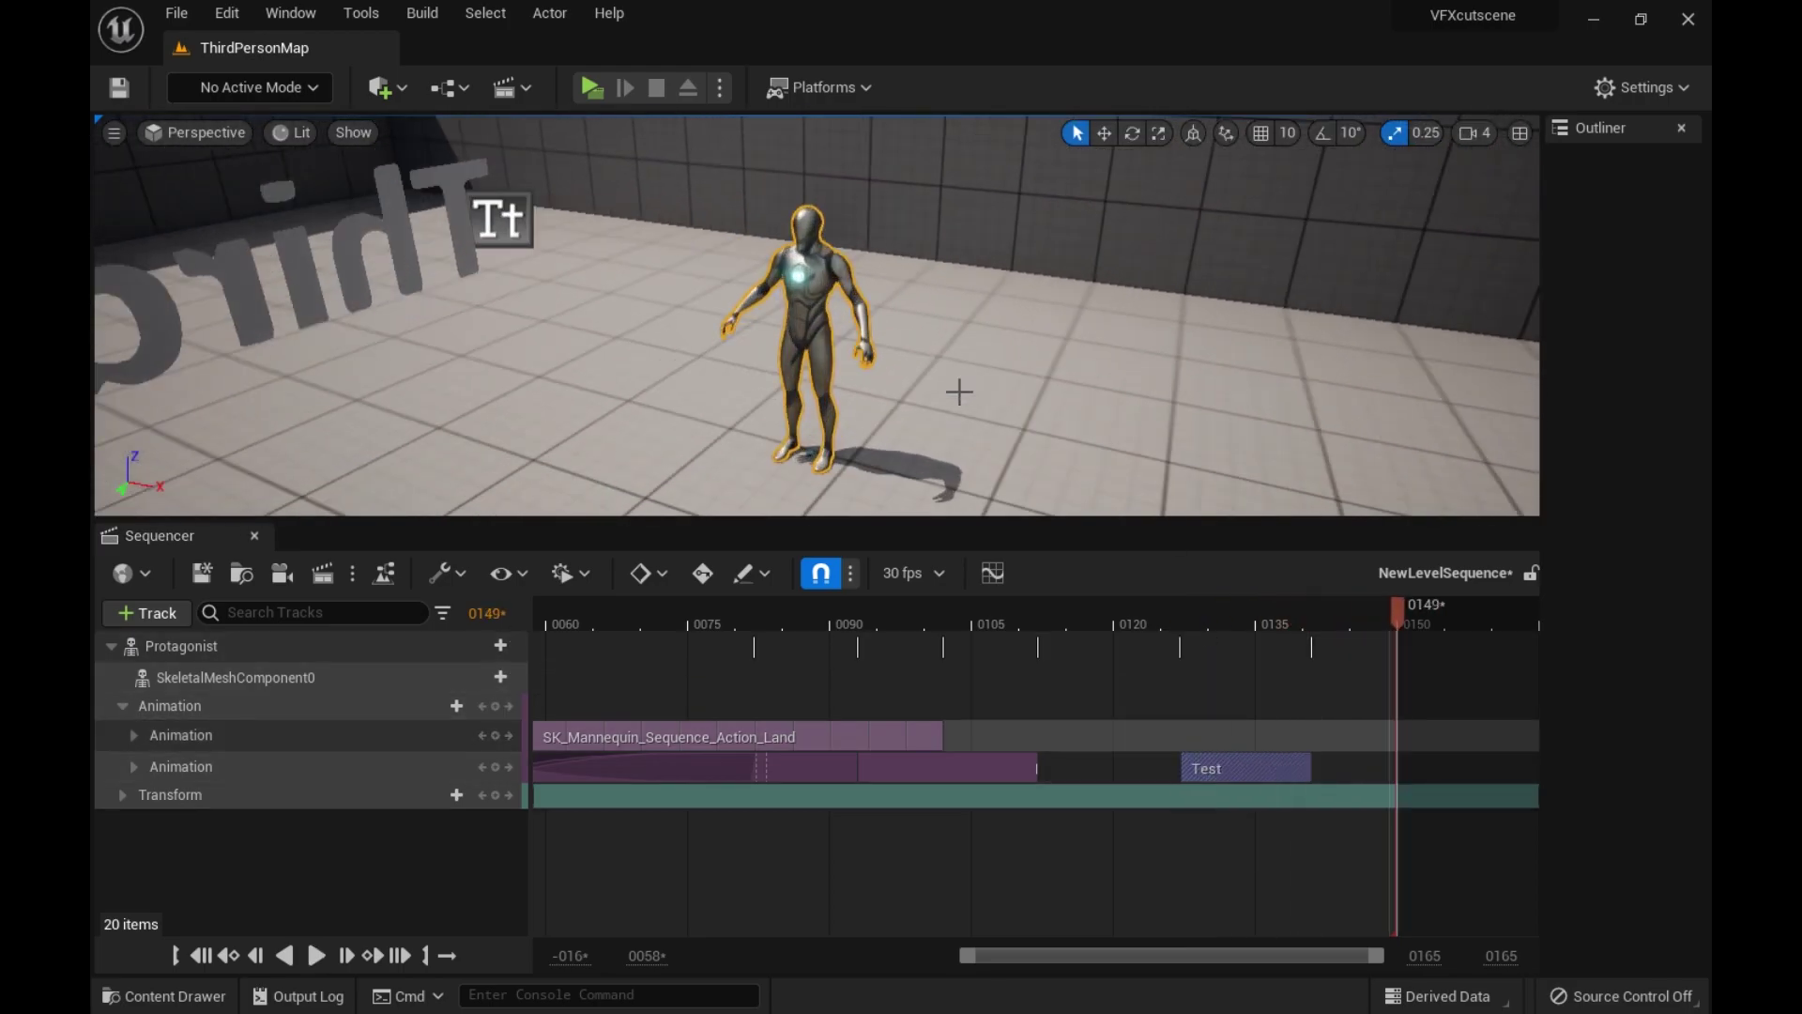
pyautogui.press('f')
pyautogui.moveTo(1393, 606); pyautogui.dragTo(1175, 614)
pyautogui.press('space')
pyautogui.moveTo(1397, 616); pyautogui.dragTo(1161, 624)
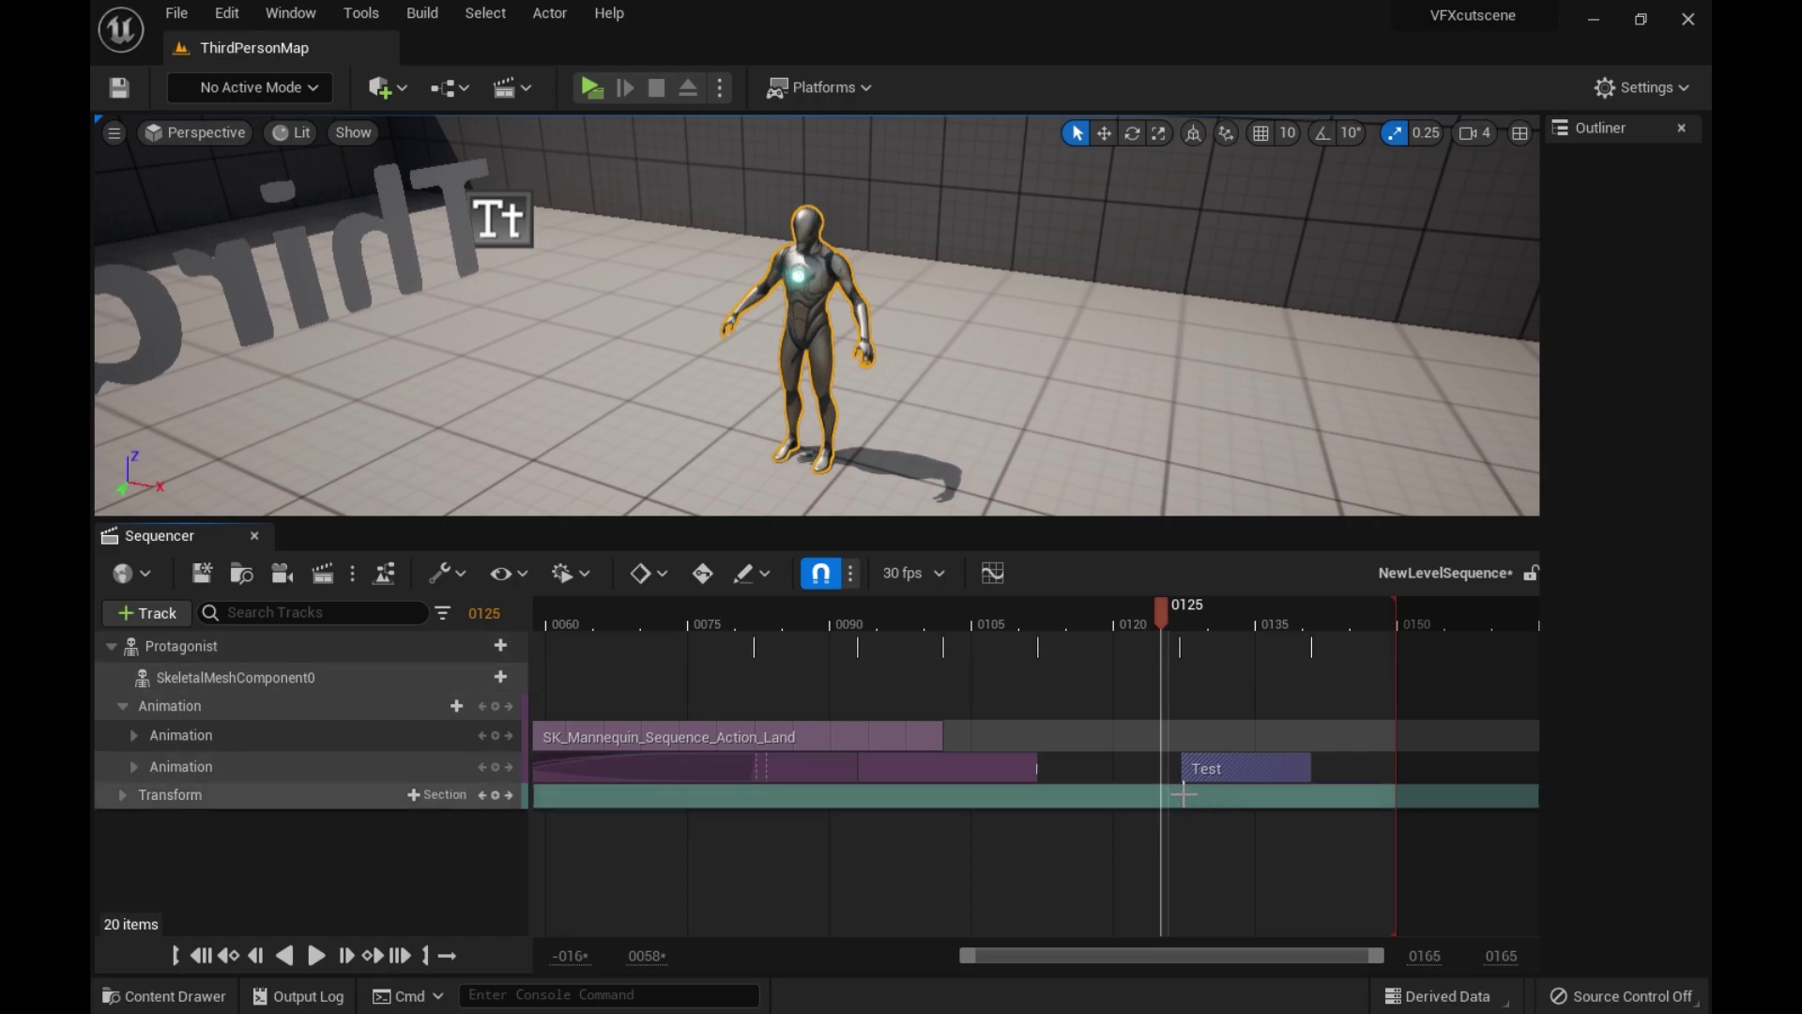
# - Reposition and lengthen the Test clip to span frames 114 to 135, and preview it
pyautogui.moveTo(1317, 772); pyautogui.dragTo(1191, 772)
pyautogui.moveTo(1162, 623); pyautogui.dragTo(1106, 620)
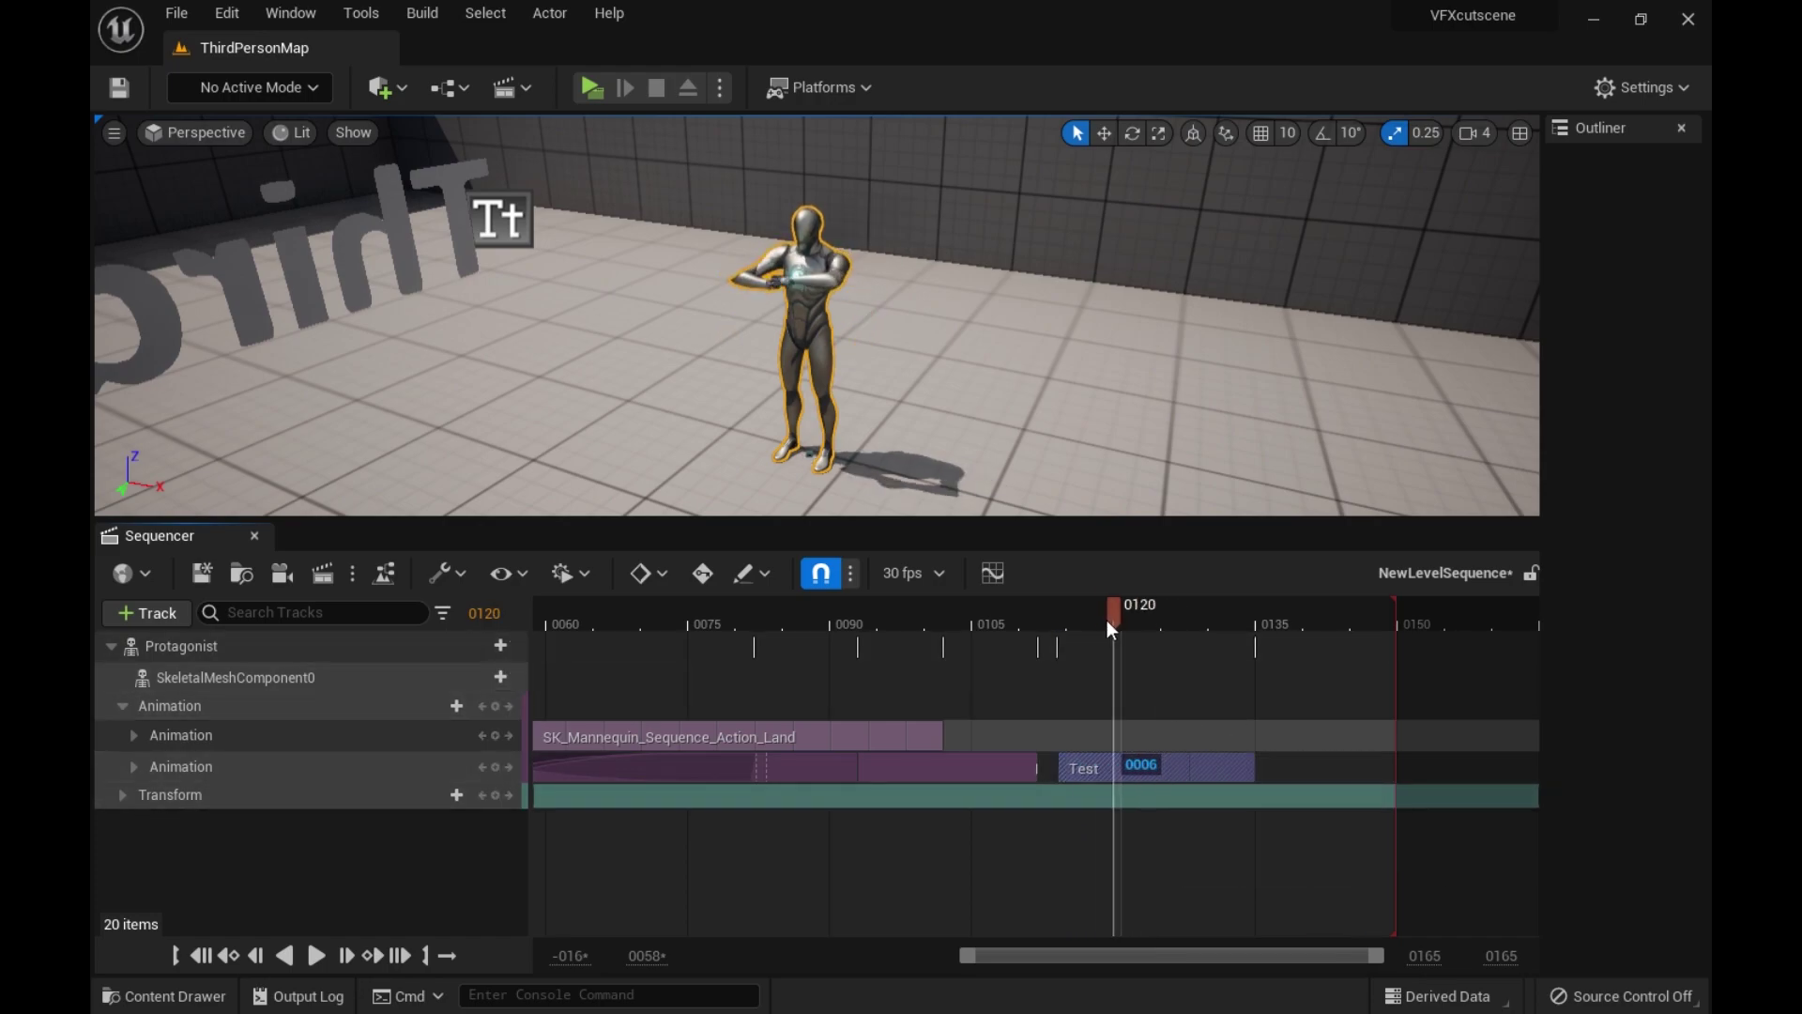
pyautogui.press('space')
pyautogui.moveTo(1361, 623); pyautogui.dragTo(1086, 793)
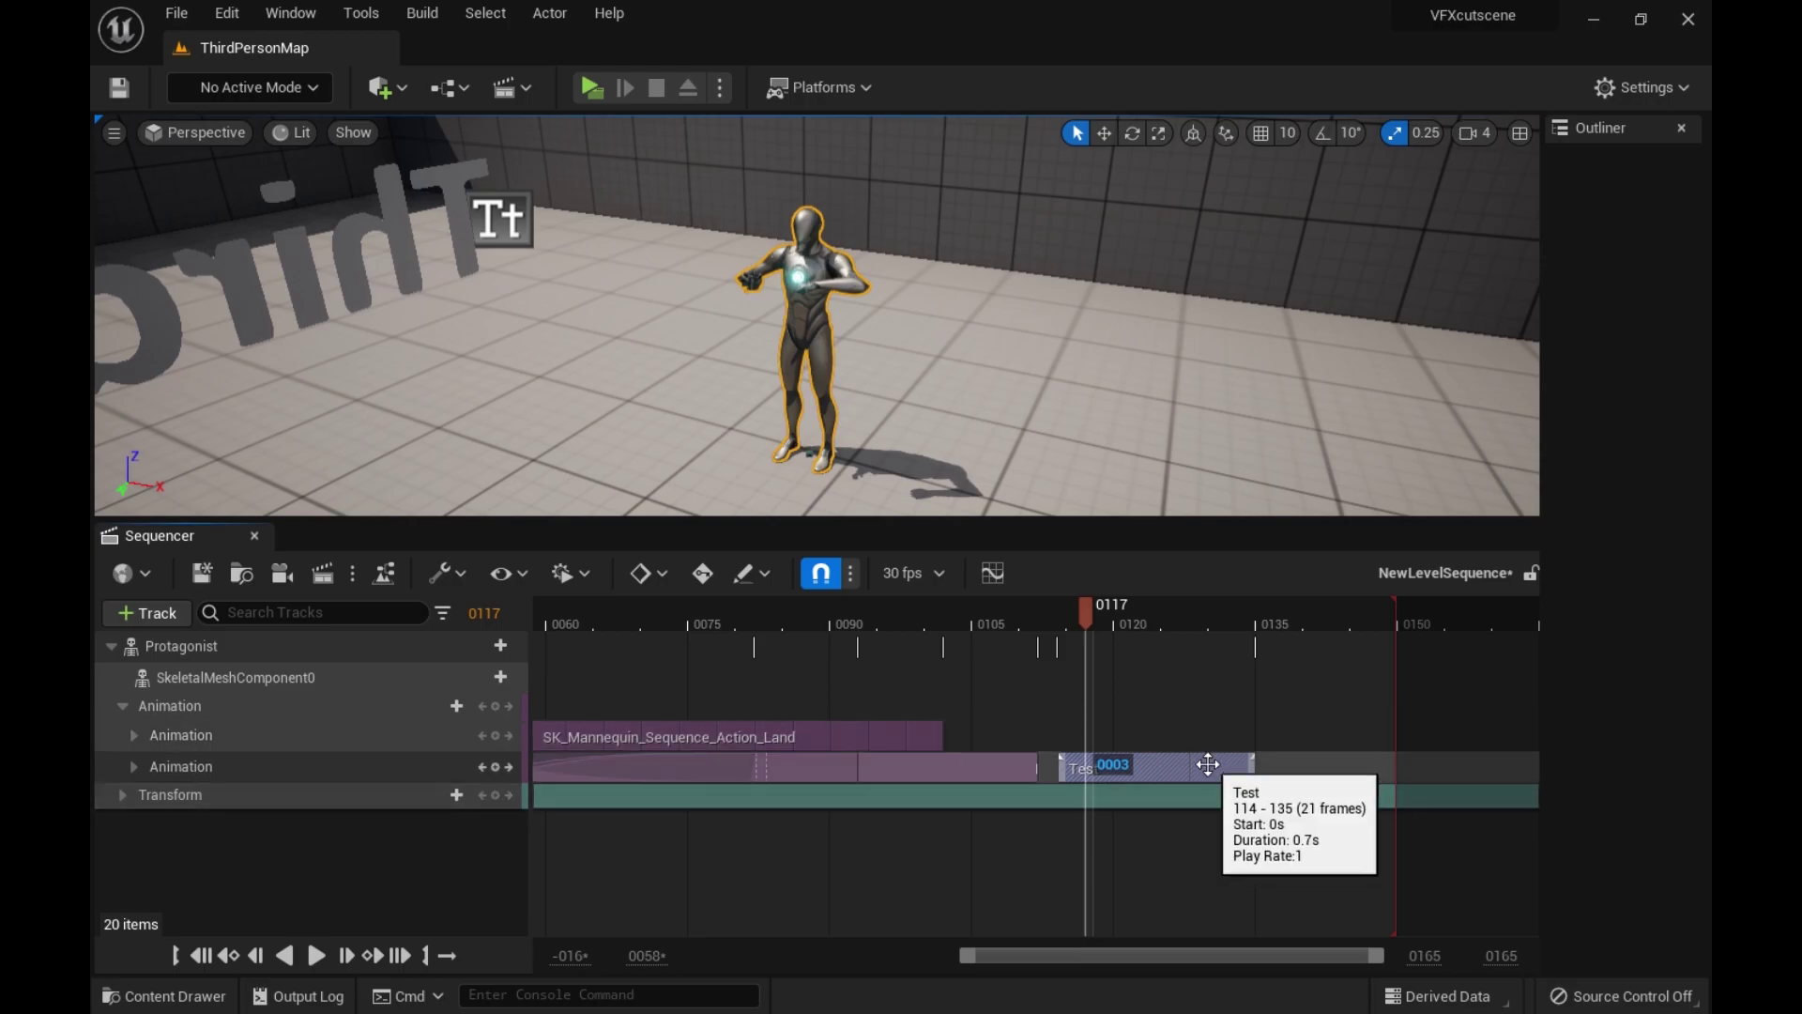
# - Set the Test clip's End Frame Offset to 0030 and play the clip back
pyautogui.rightClick(1149, 766)
pyautogui.moveTo(1279, 126)
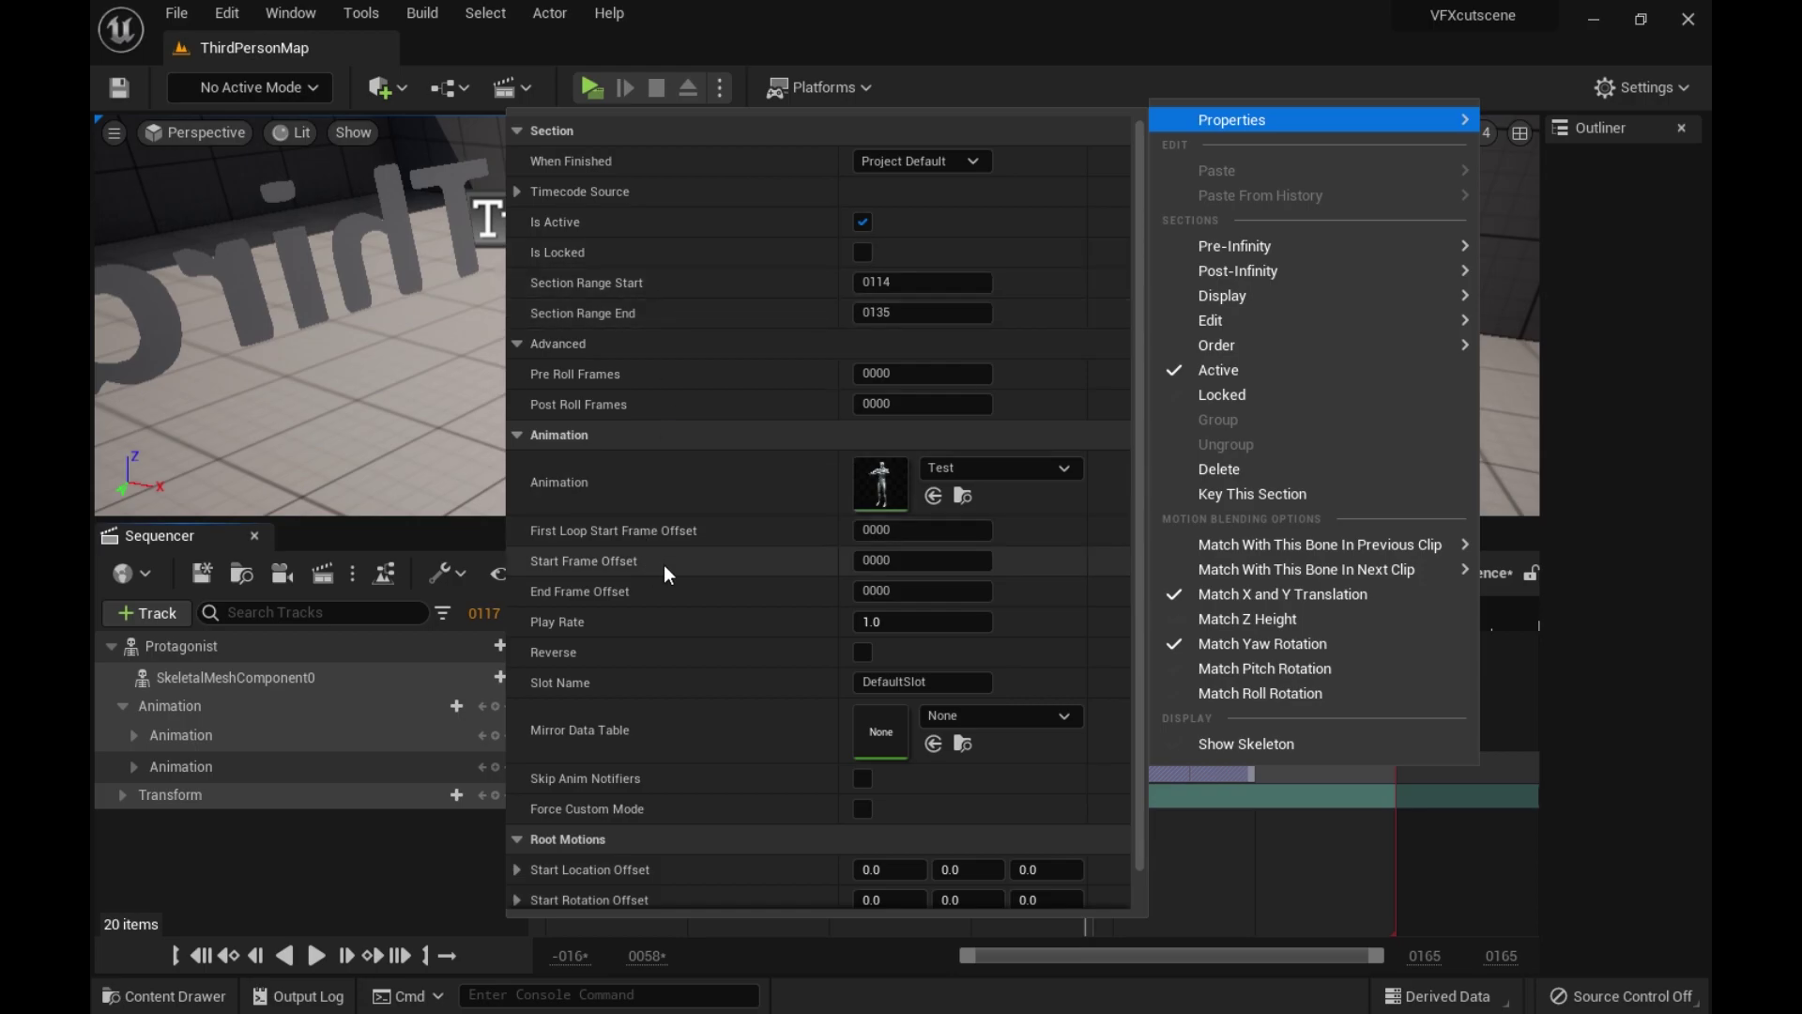
pyautogui.click(909, 592)
pyautogui.click(914, 593)
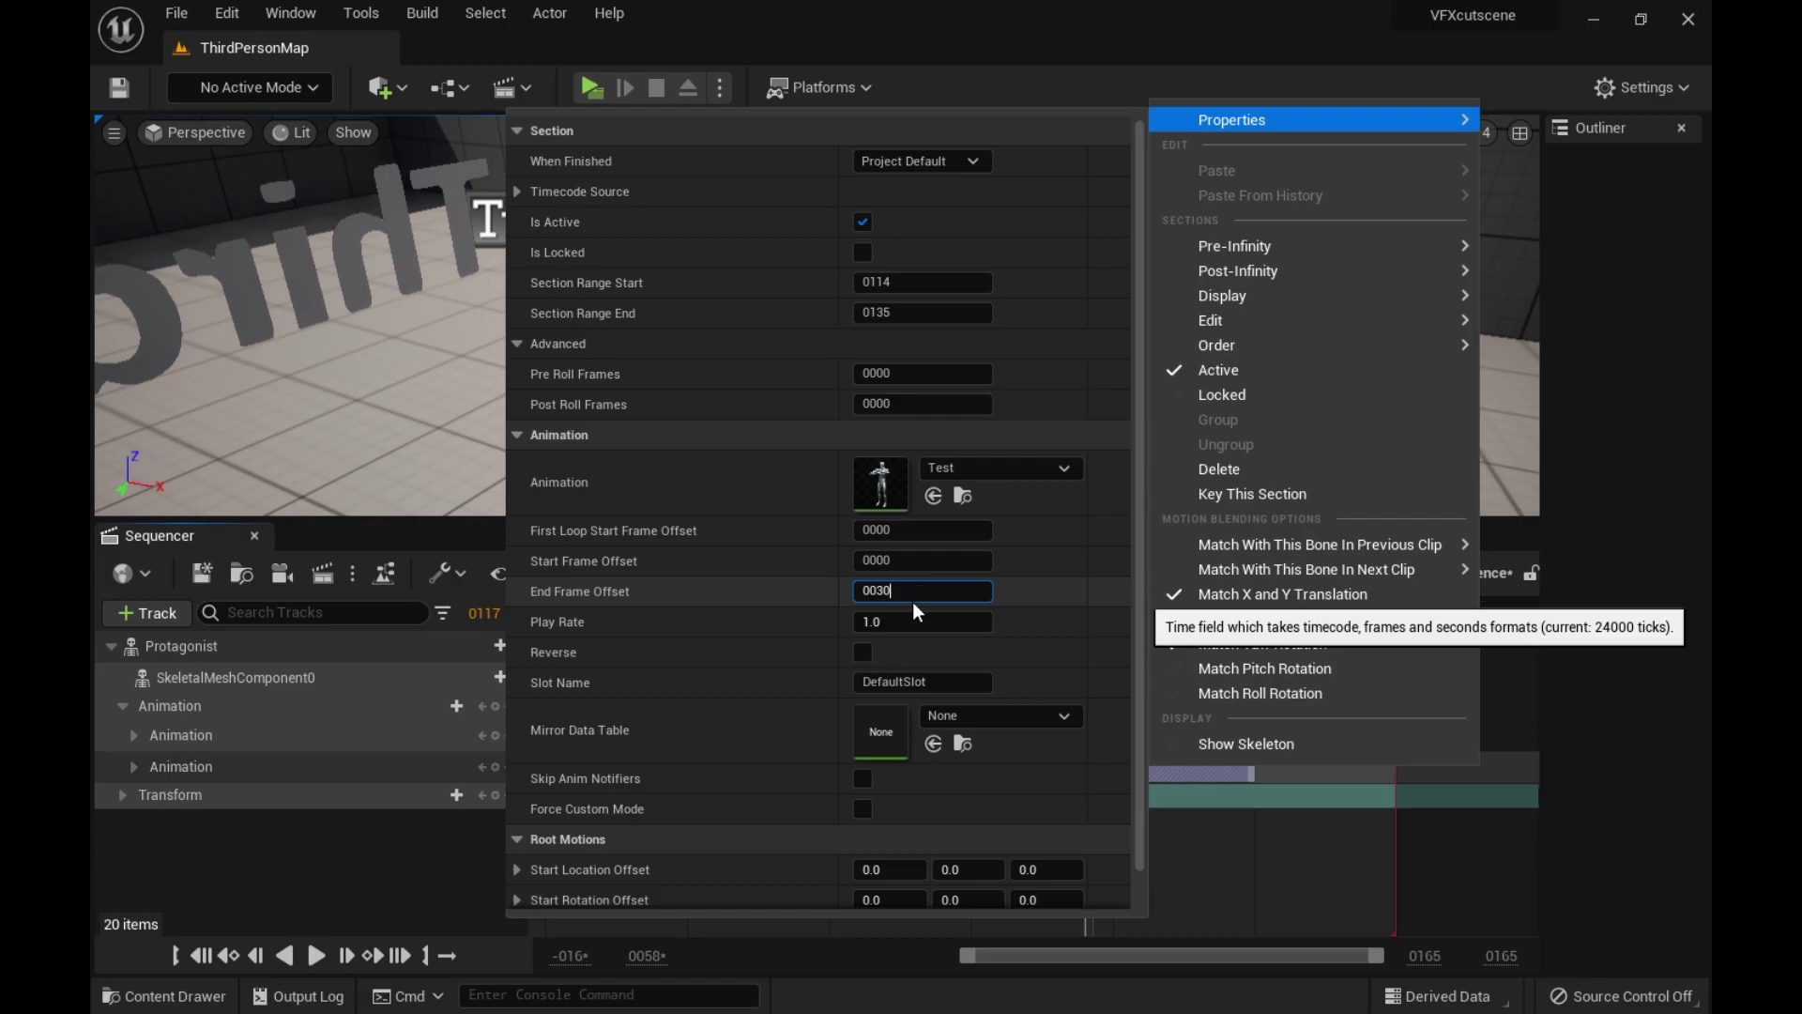
pyautogui.click(445, 883)
pyautogui.press('space')
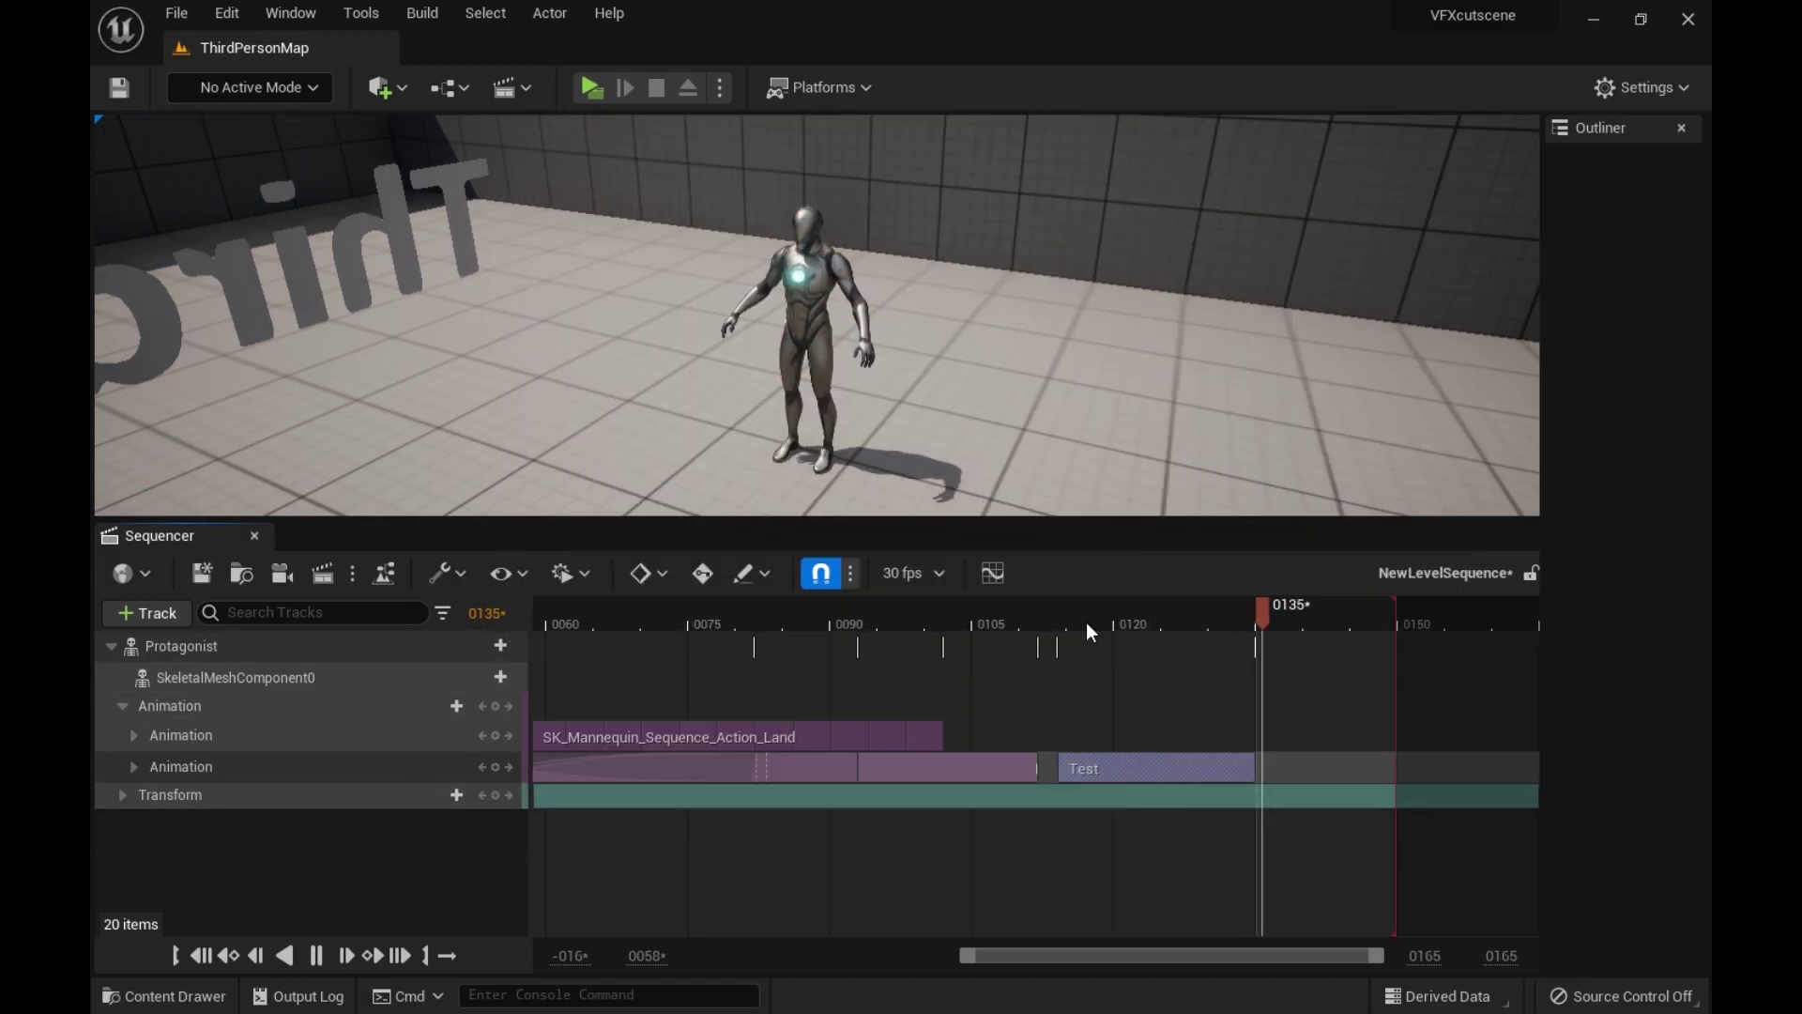
pyautogui.press('space')
pyautogui.moveTo(1368, 615); pyautogui.dragTo(1181, 619)
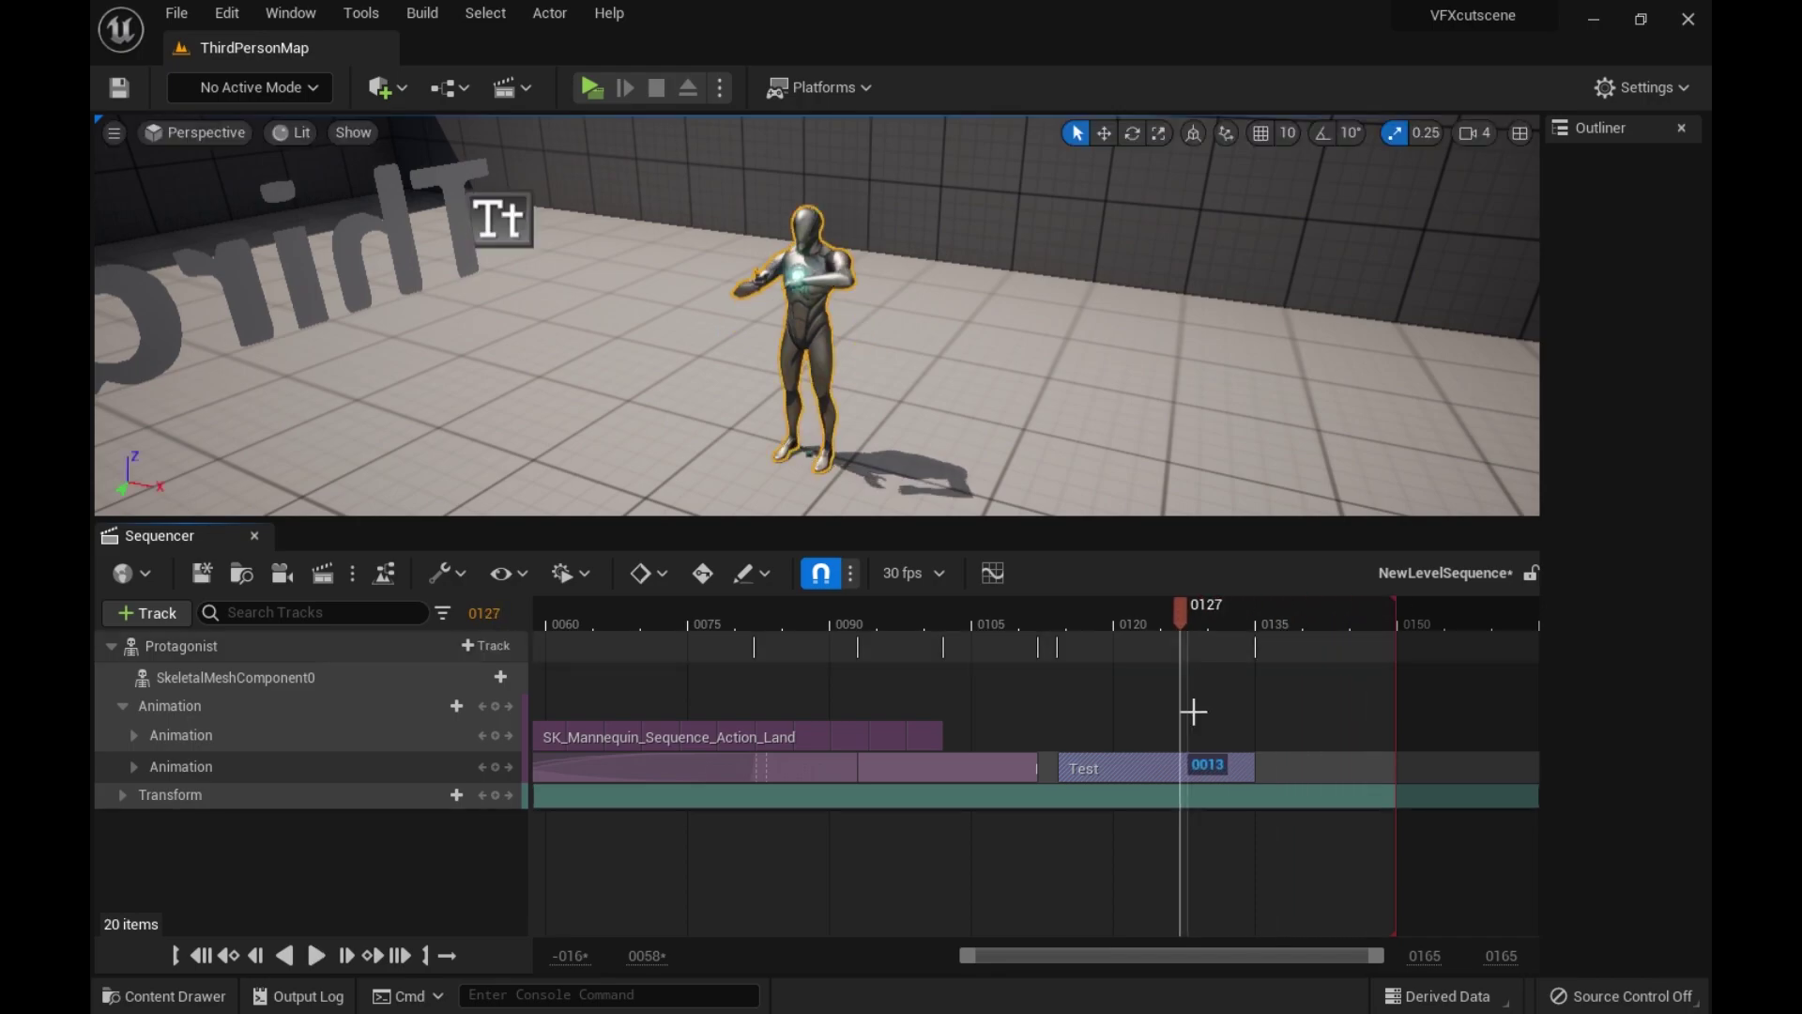
# - Extend the end of the Test clip first to about frame 147 and then to frame 171, replaying it after each change
pyautogui.moveTo(1250, 775); pyautogui.dragTo(1369, 775)
pyautogui.moveTo(1100, 619); pyautogui.dragTo(1091, 619)
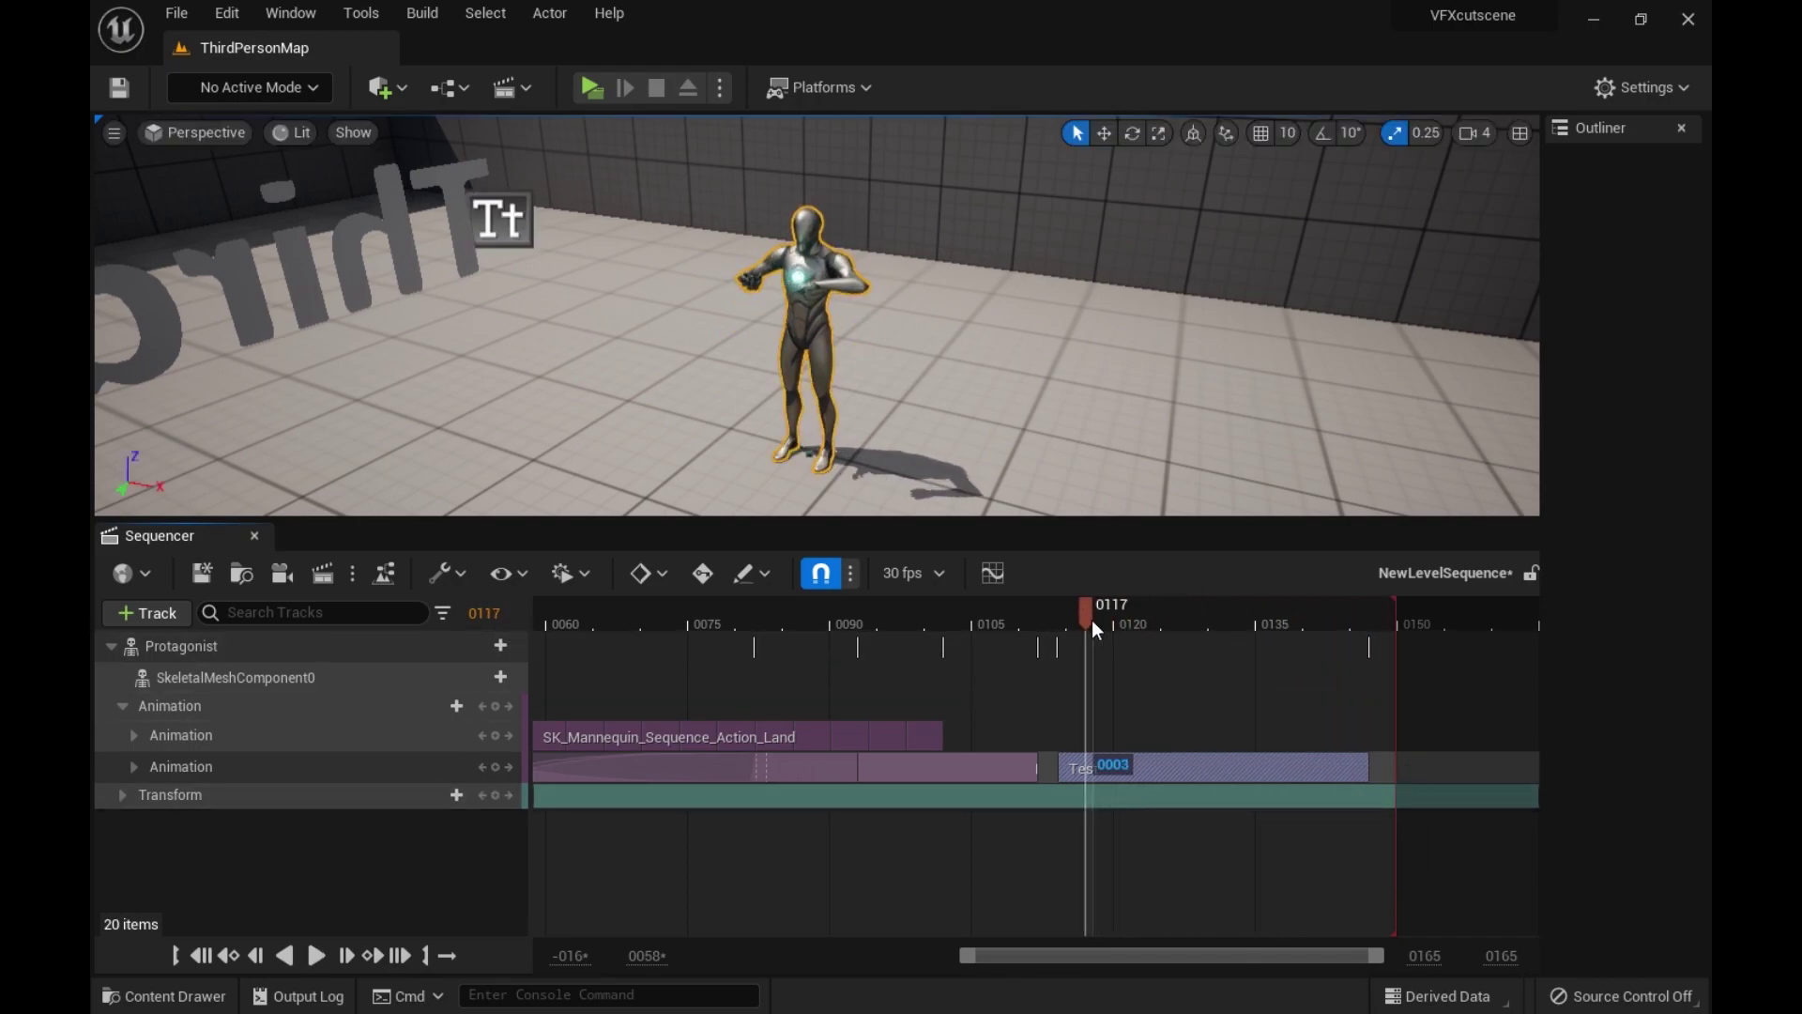
pyautogui.press('space')
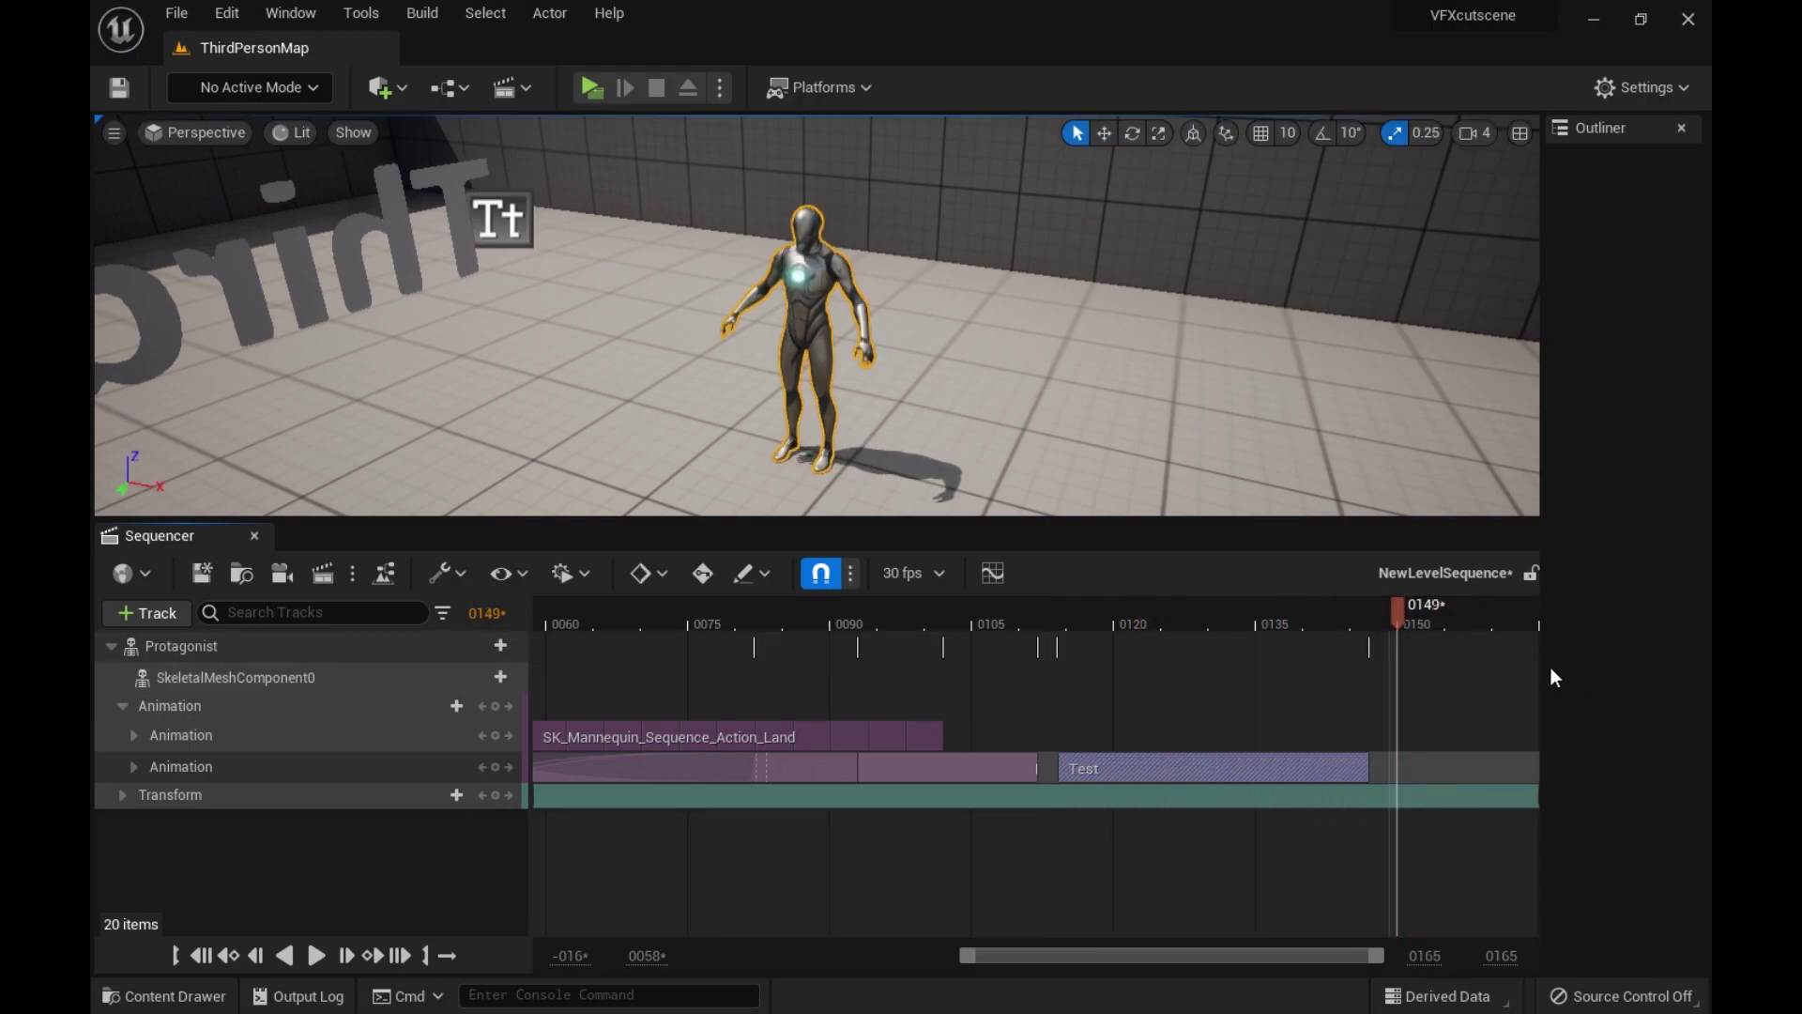
pyautogui.moveTo(1401, 620); pyautogui.dragTo(1173, 619)
pyautogui.moveTo(1368, 777); pyautogui.dragTo(1544, 780)
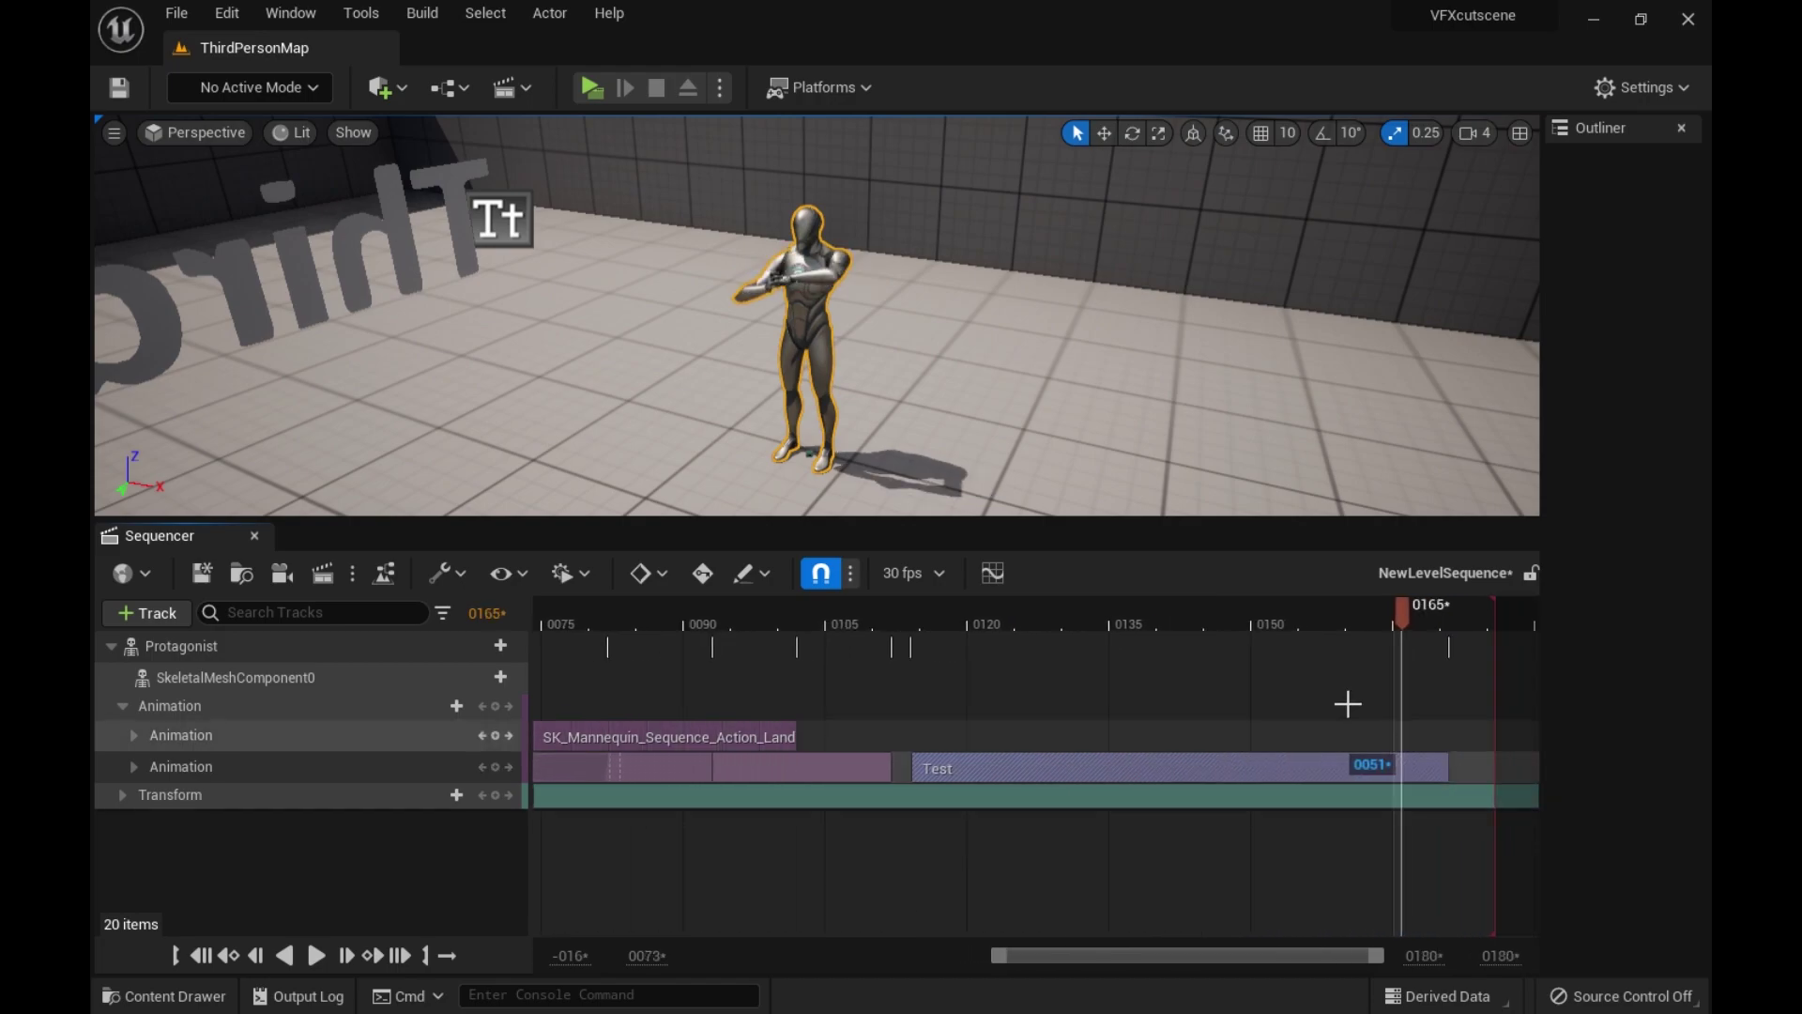
pyautogui.moveTo(1399, 612); pyautogui.dragTo(950, 638)
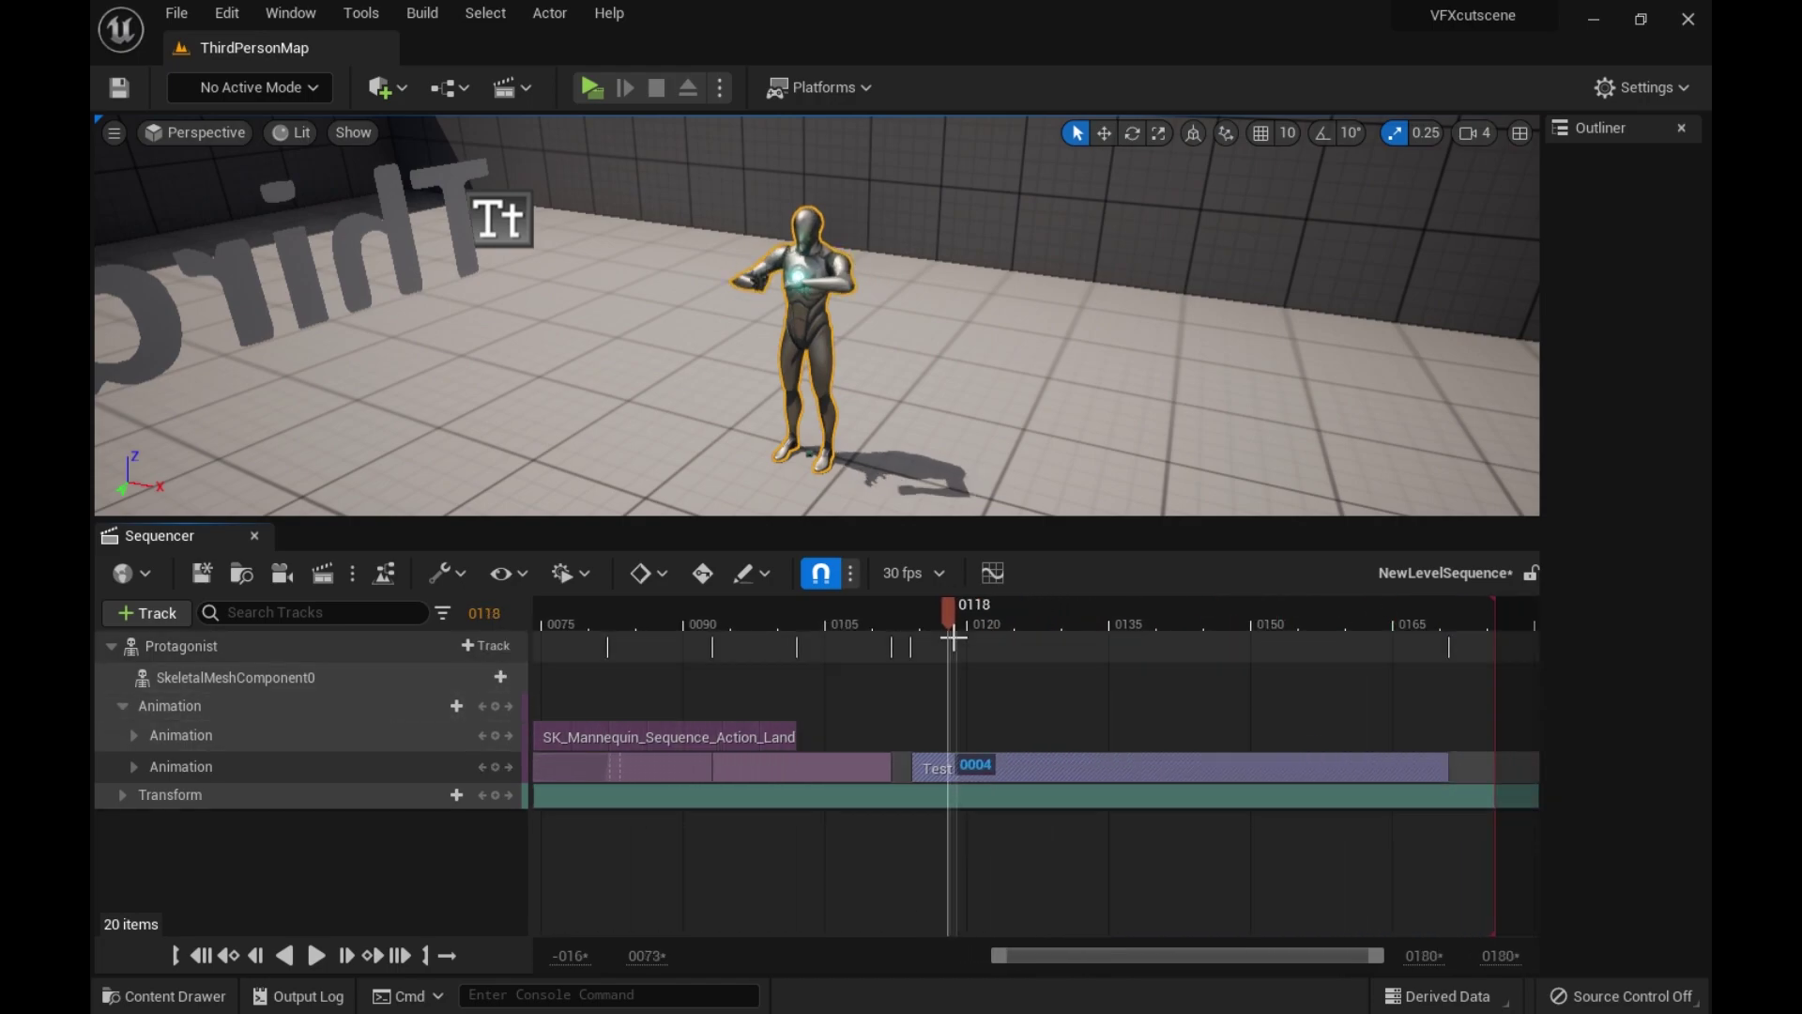
pyautogui.press('space')
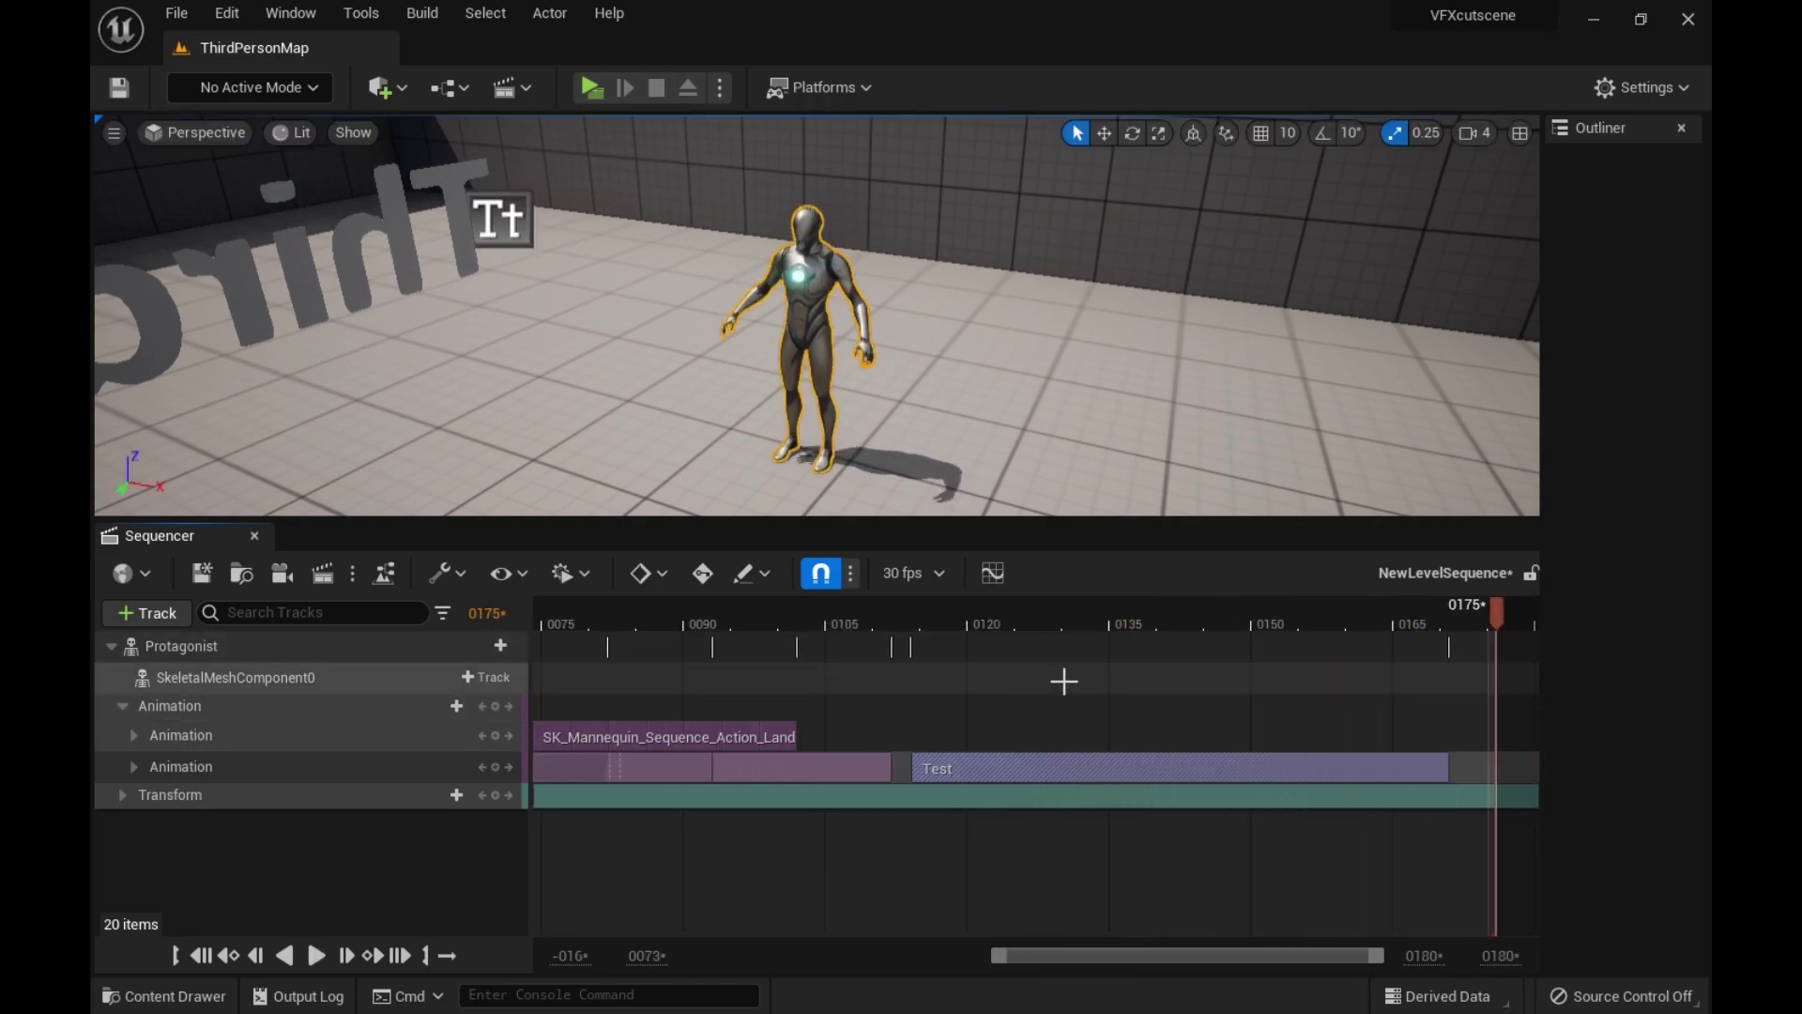
# - Set the Test clip's End Frame Offset to 0005 and replay the looping animation
pyautogui.rightClick(1046, 766)
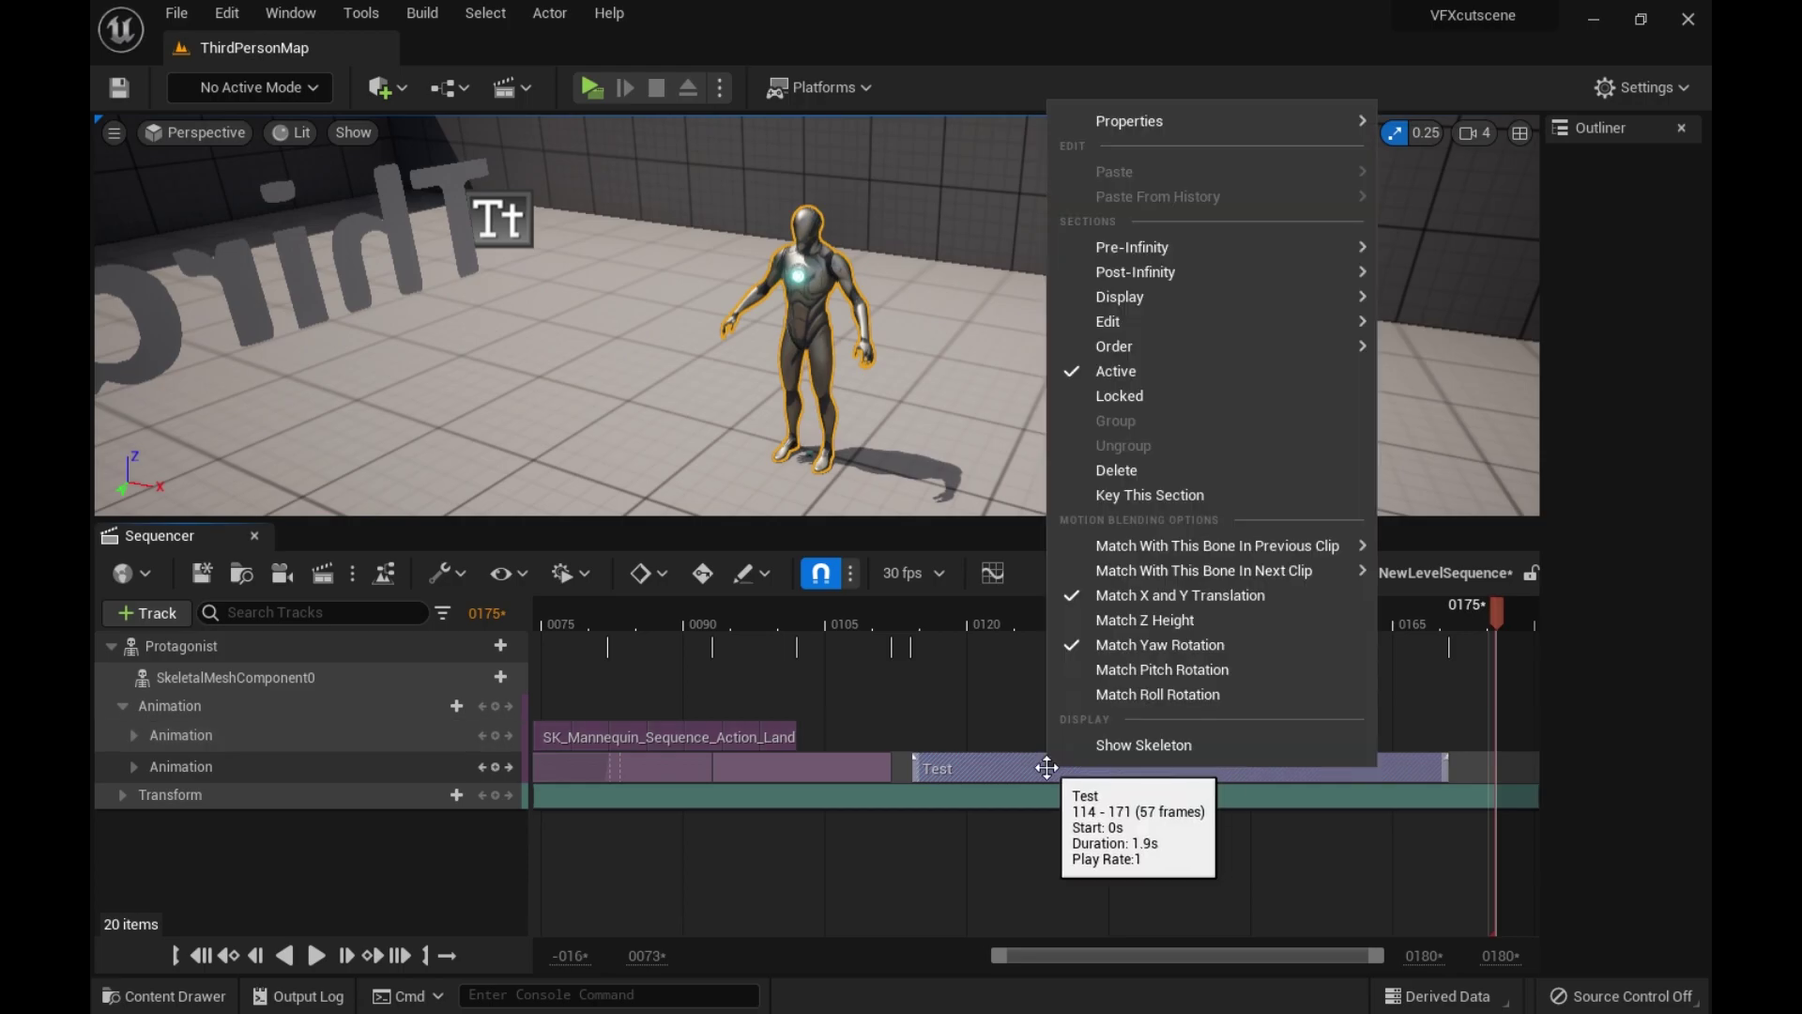
pyautogui.moveTo(1162, 121)
pyautogui.click(882, 595)
pyautogui.write('00')
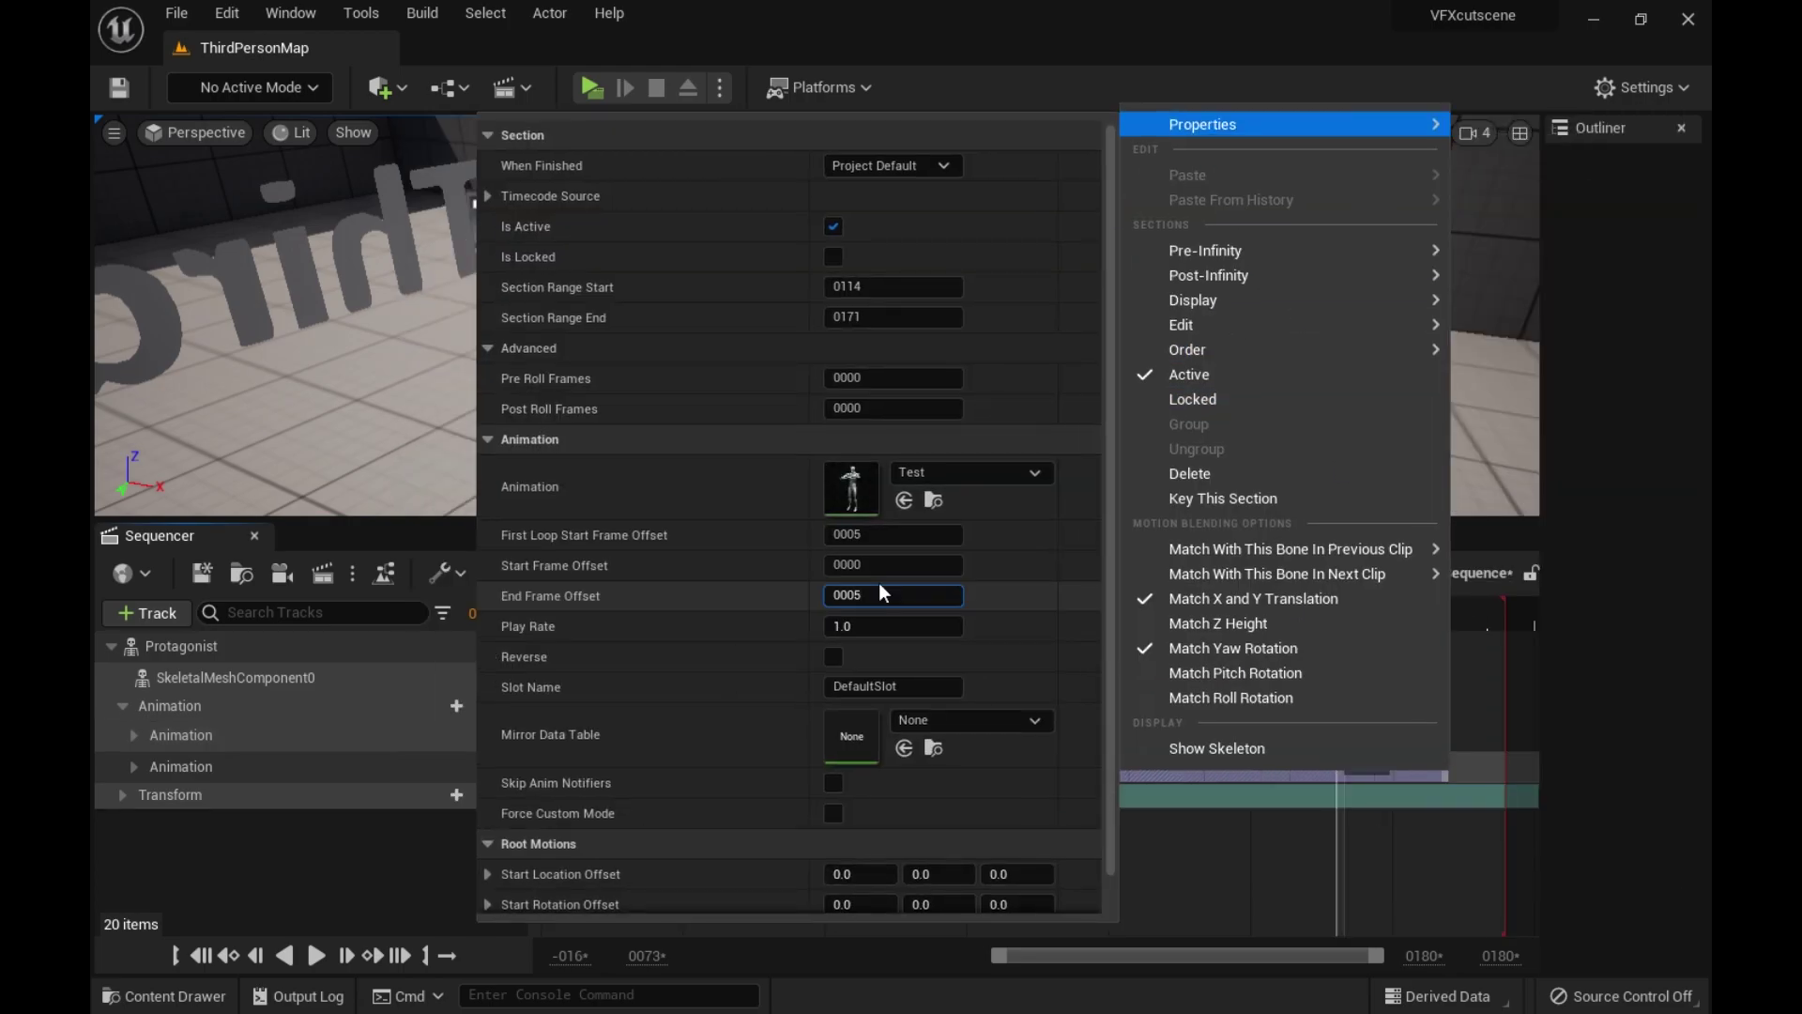
pyautogui.write('05')
pyautogui.click(1249, 916)
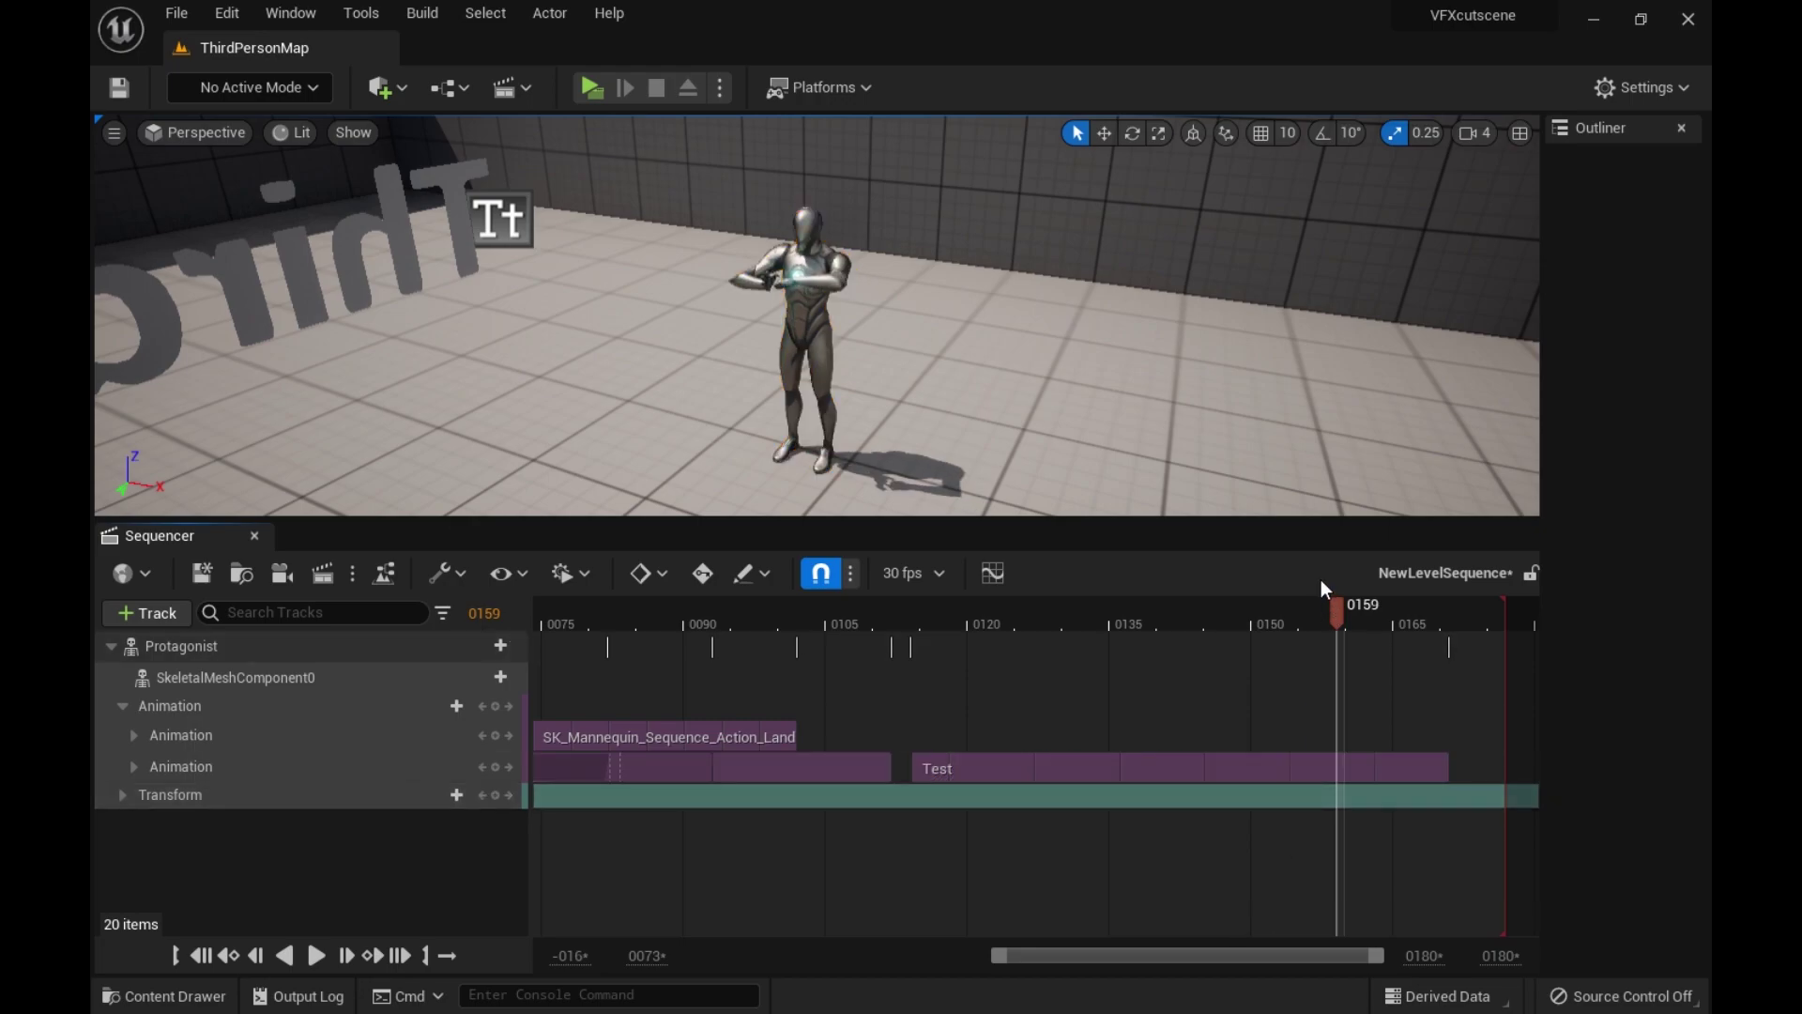
pyautogui.moveTo(1333, 608); pyautogui.dragTo(1062, 618)
pyautogui.press('space')
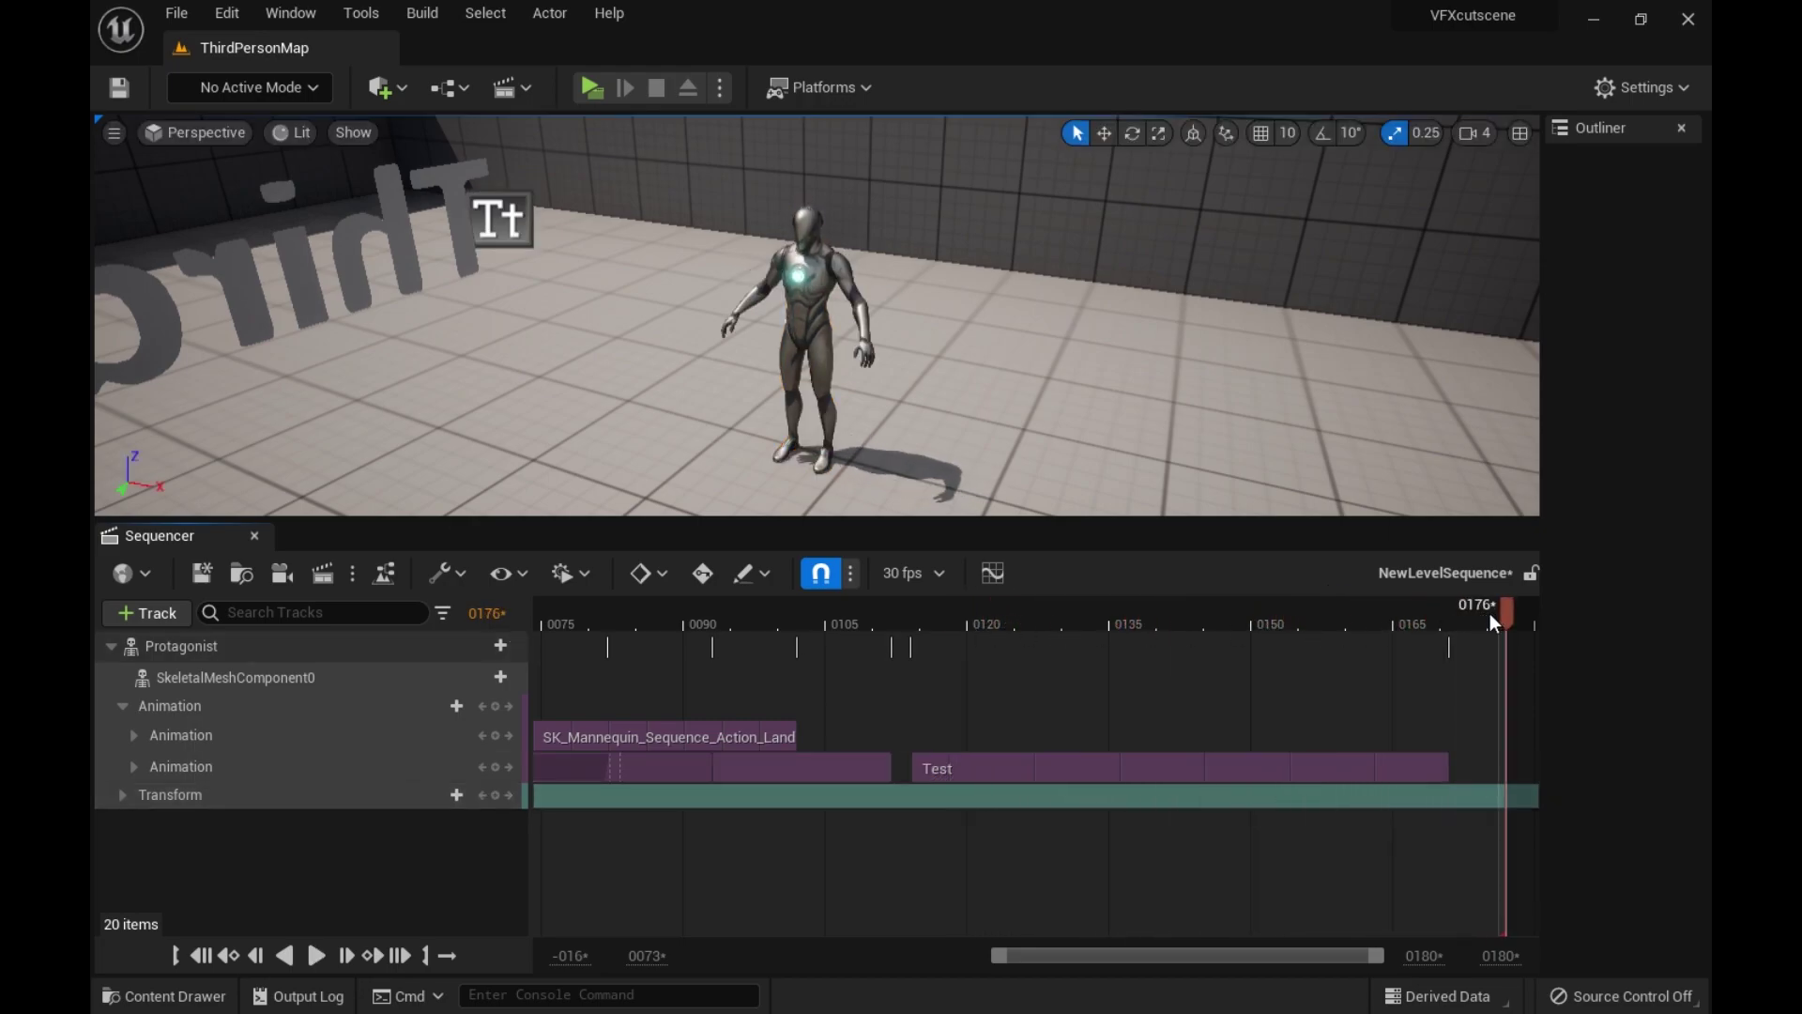
# - Examine the Test clip's arm movement and its loops from a close front view of the Protagonist
pyautogui.moveTo(1490, 612); pyautogui.dragTo(1167, 620)
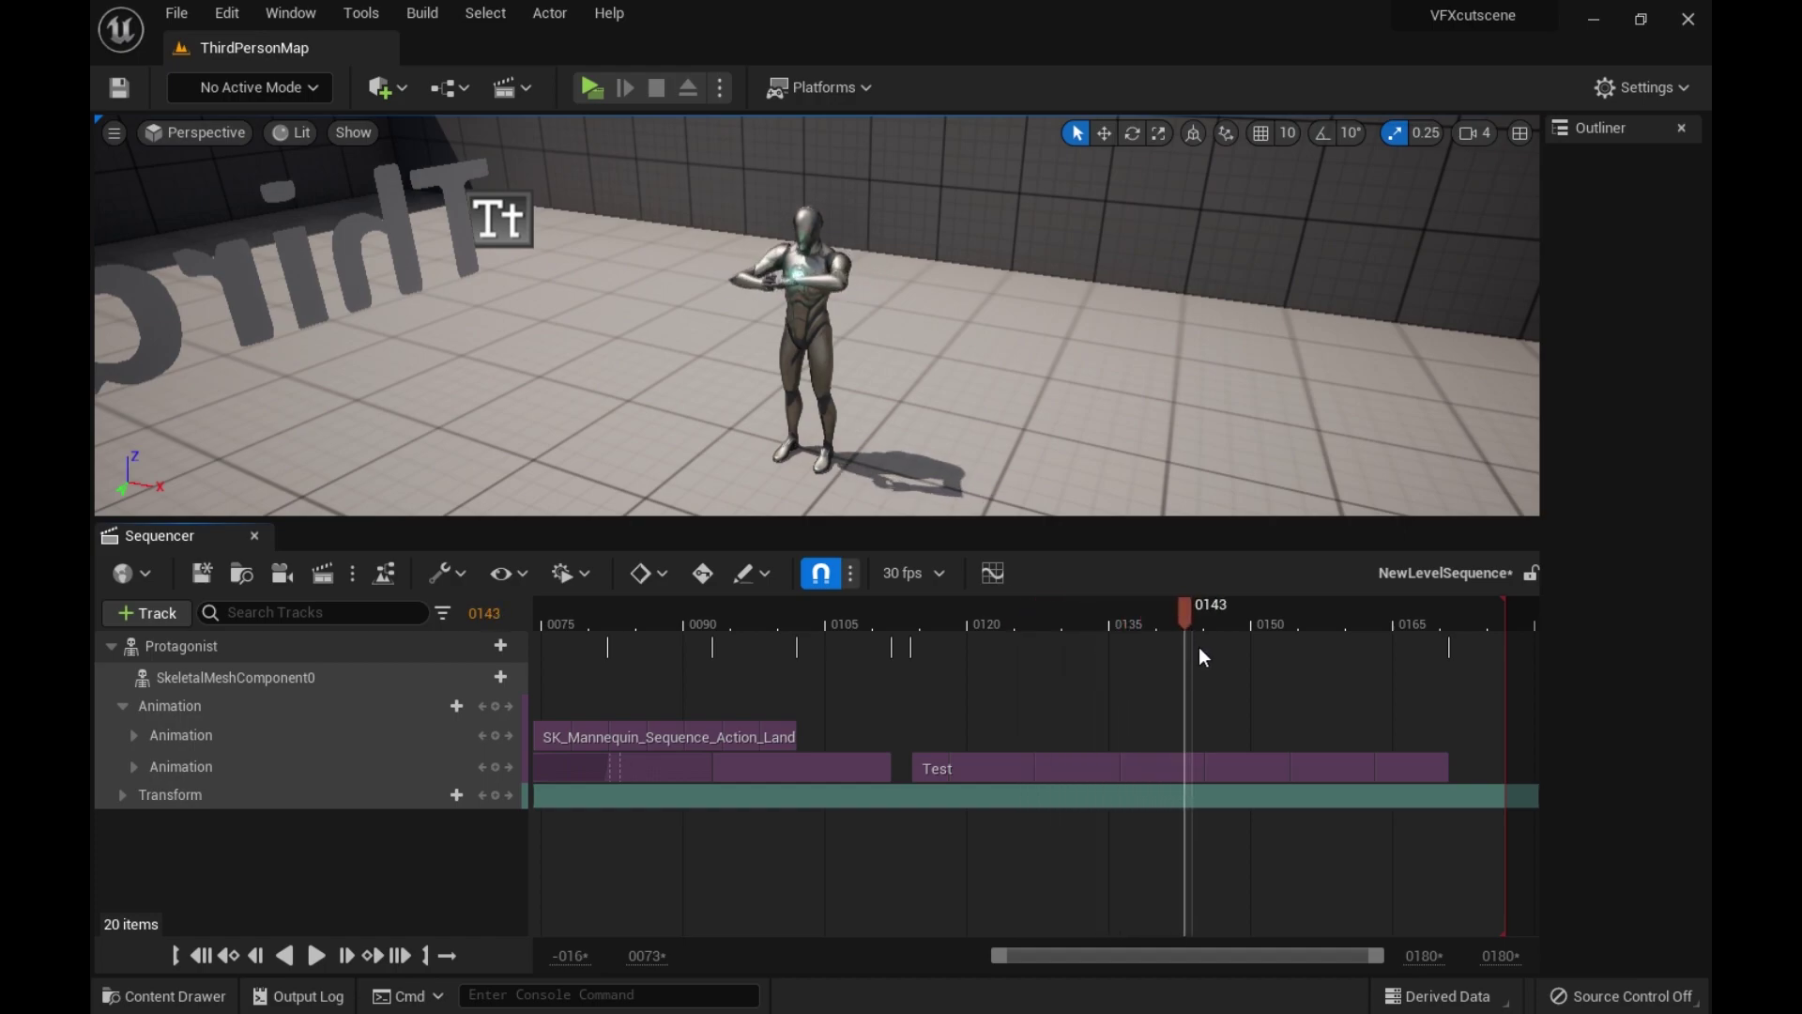
pyautogui.moveTo(1249, 654); pyautogui.dragTo(1008, 668)
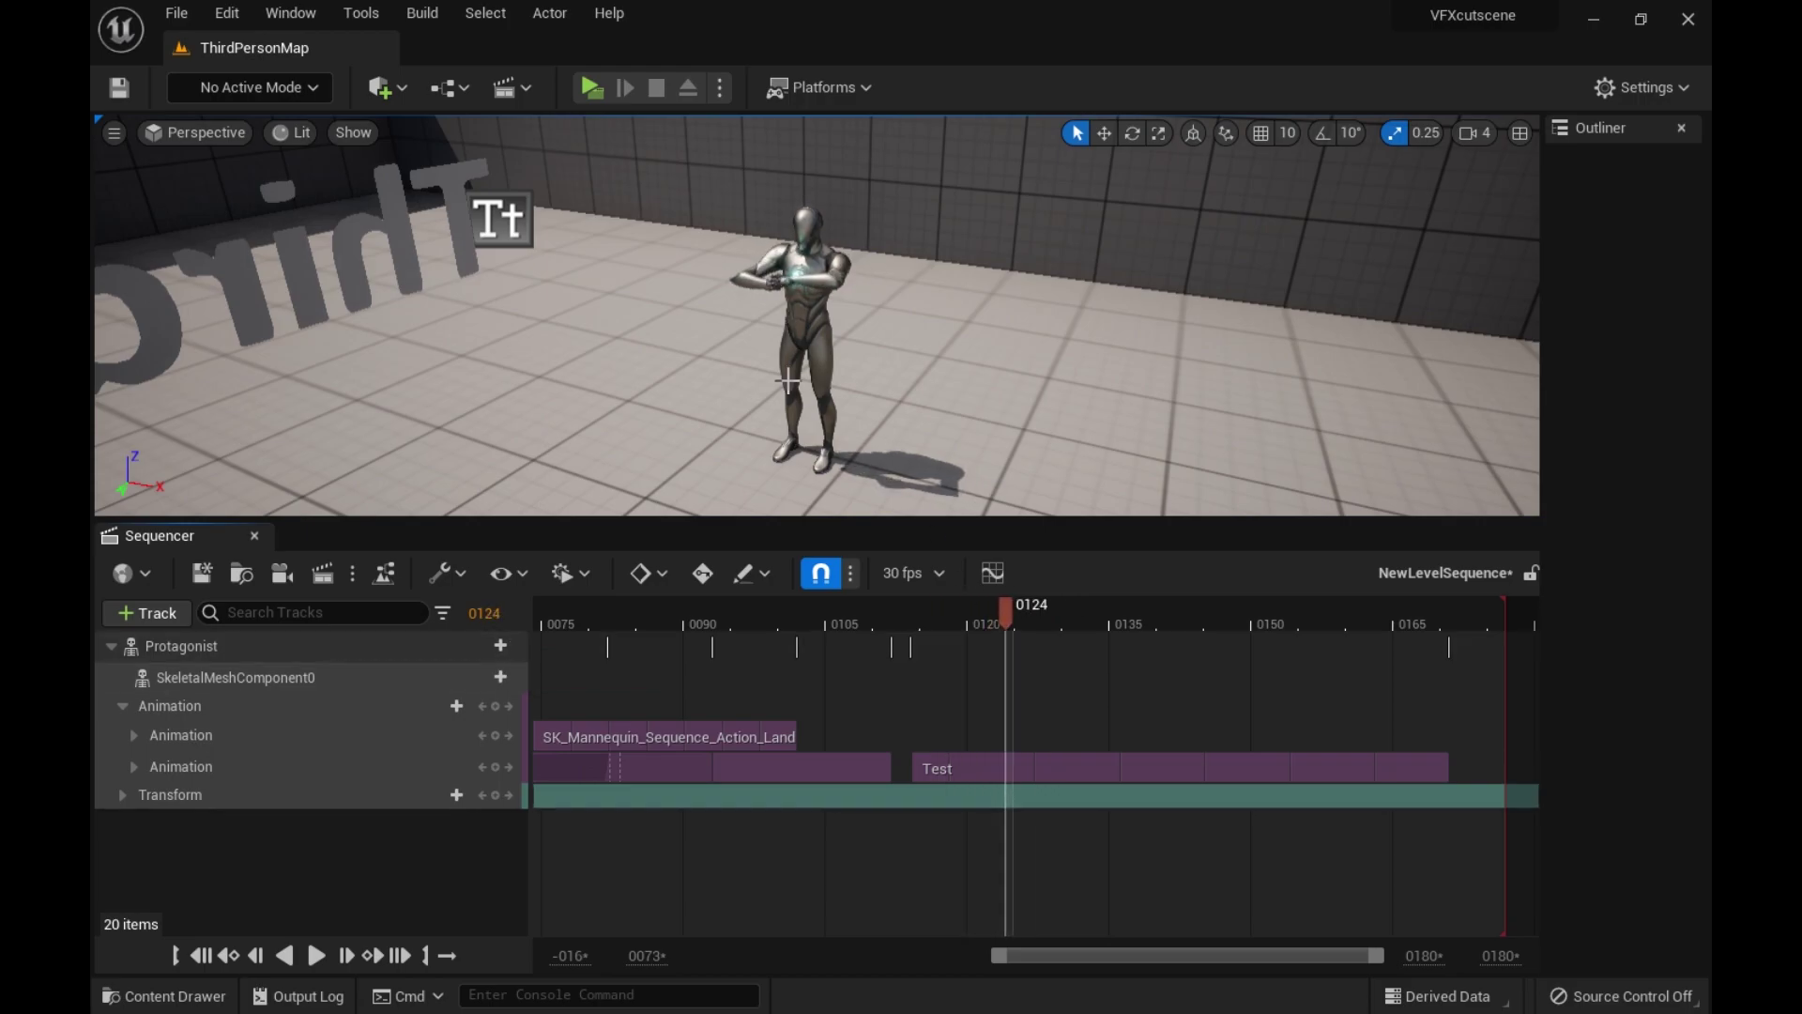
pyautogui.scroll(3, 789, 380)
pyautogui.keyDown('alt'); pyautogui.moveTo(712, 391); pyautogui.dragTo(798, 389); pyautogui.keyUp('alt')
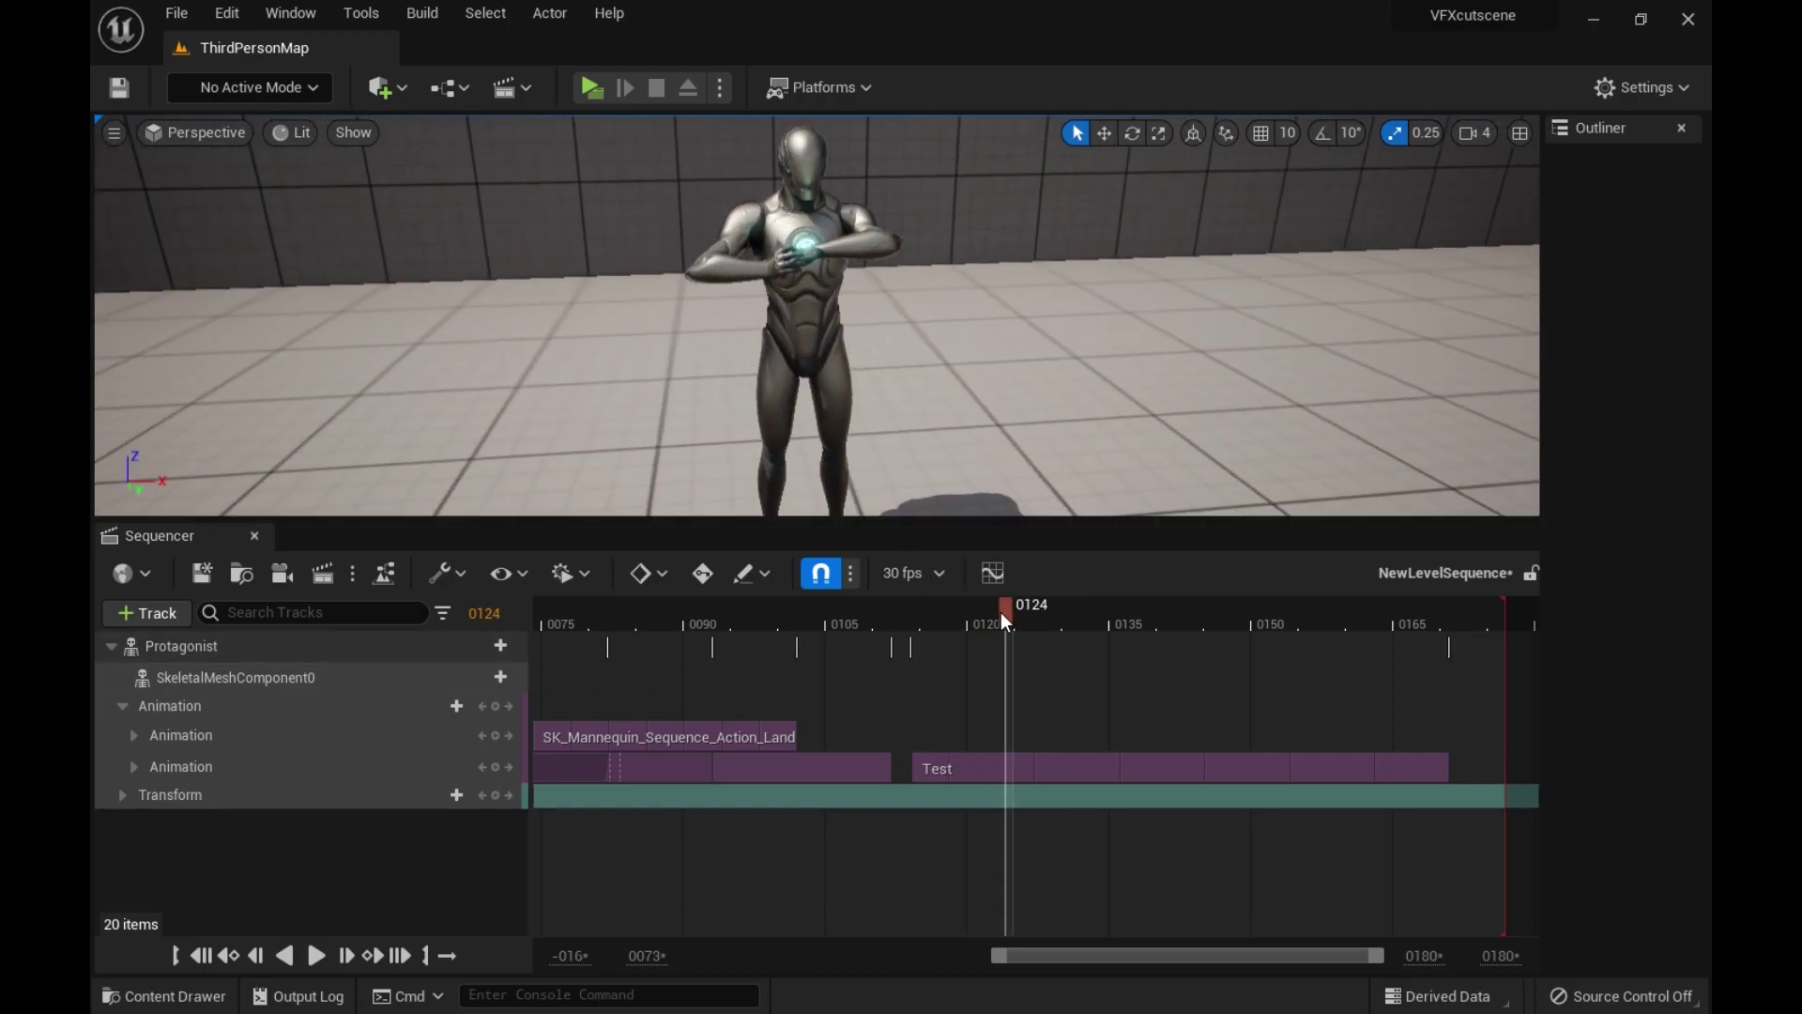
pyautogui.moveTo(1002, 612); pyautogui.dragTo(972, 634)
pyautogui.press('space')
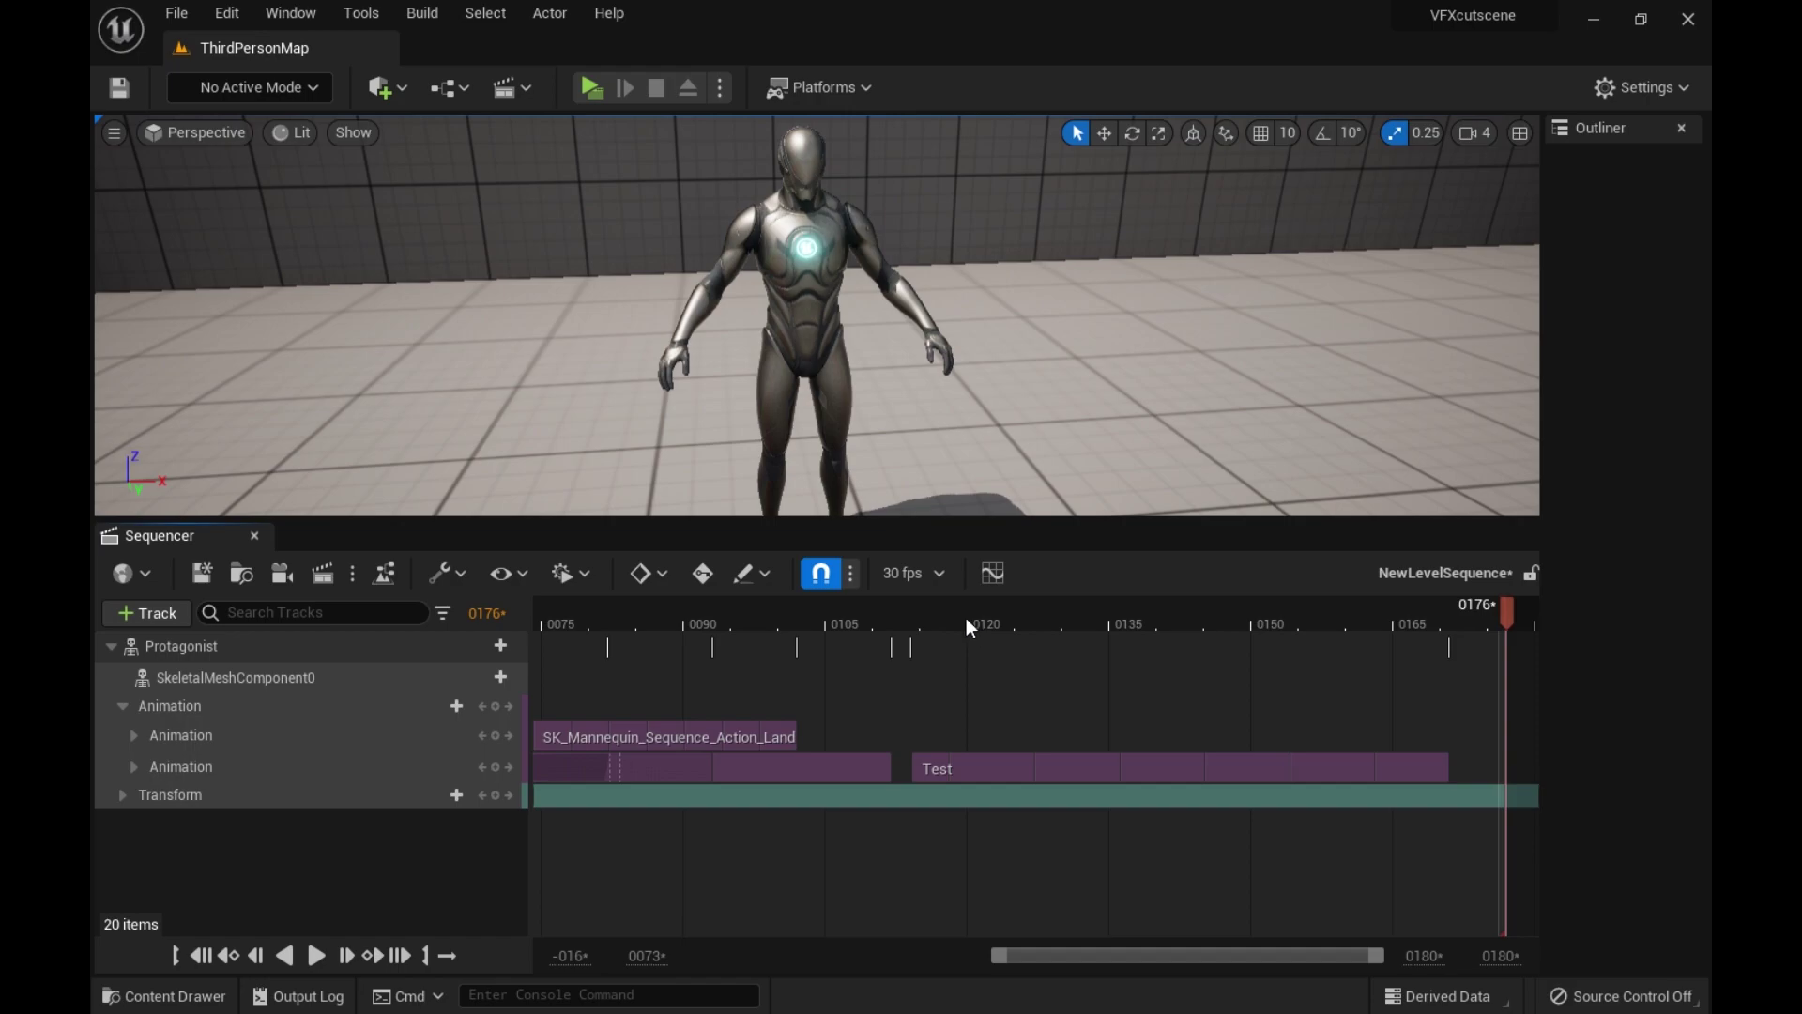
pyautogui.click(1010, 620)
pyautogui.press('space')
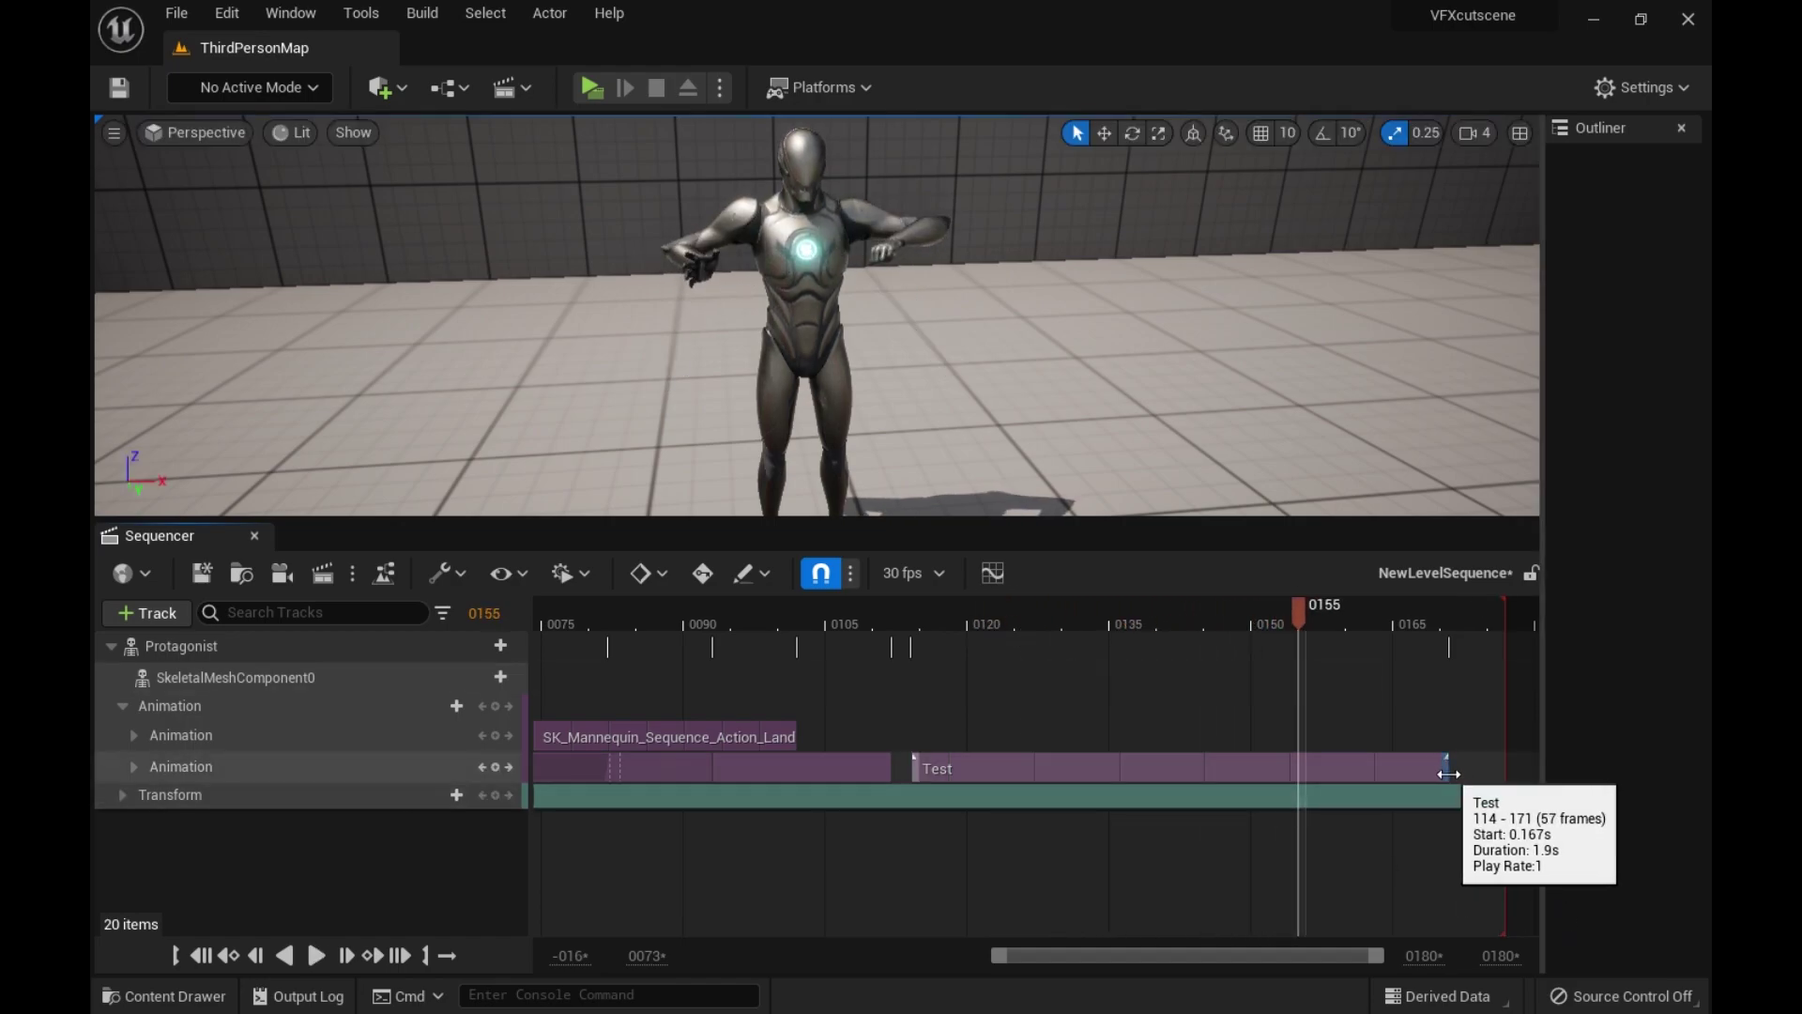
# - Trim the Test clip to about frames 118 to 127, add a slightly overlapping copy ending at about frame 135, and preview them
pyautogui.moveTo(1448, 773); pyautogui.dragTo(1033, 806)
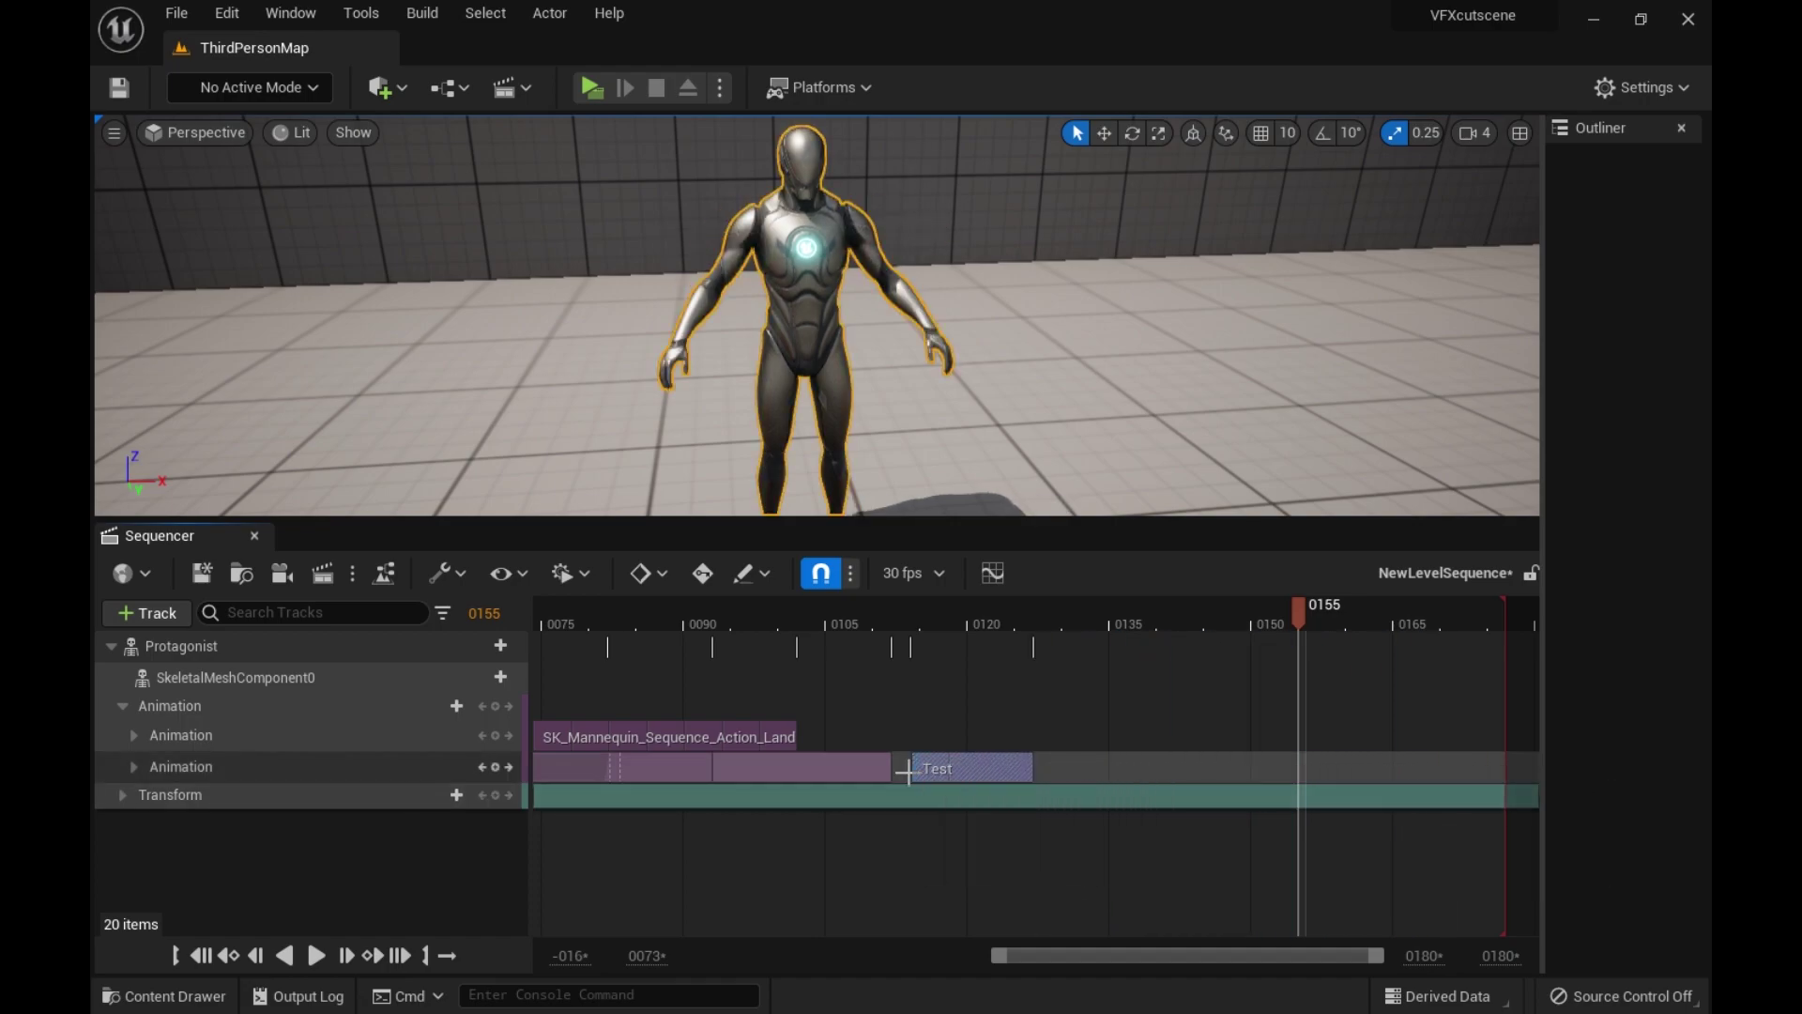
pyautogui.moveTo(914, 771); pyautogui.dragTo(1069, 778)
pyautogui.moveTo(1297, 617); pyautogui.dragTo(989, 670)
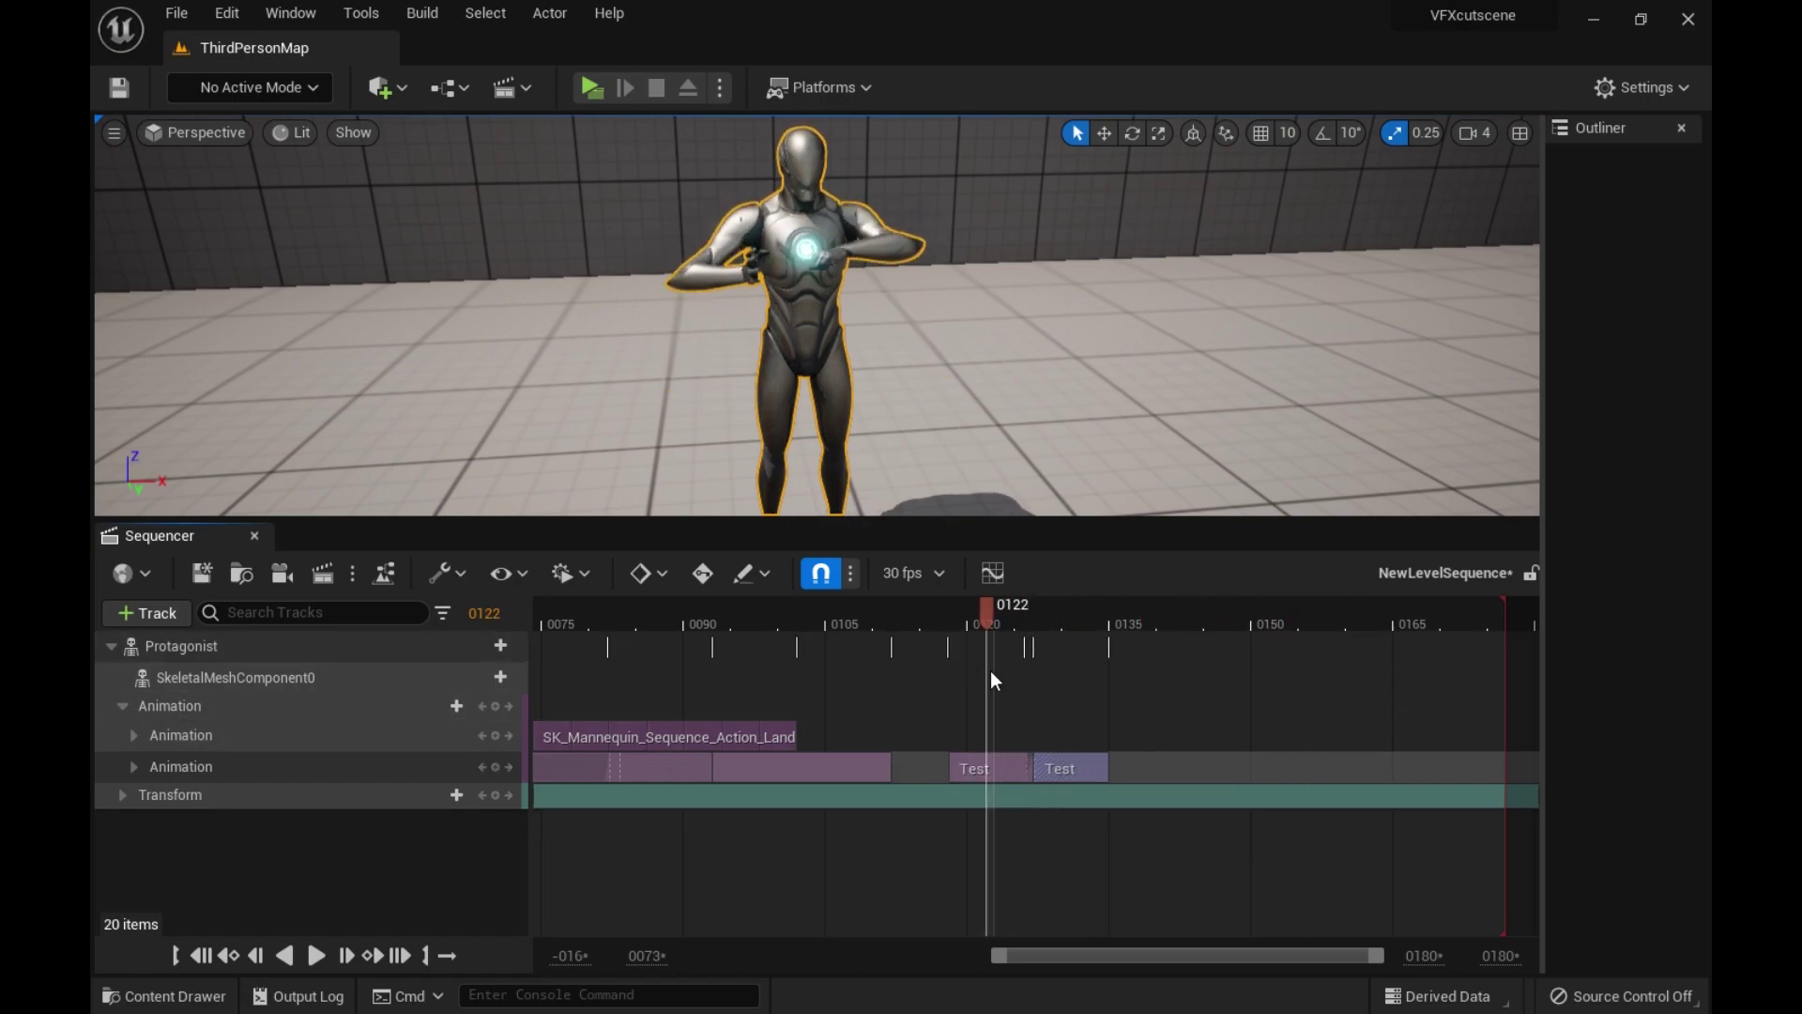
pyautogui.press('space')
pyautogui.press('space')
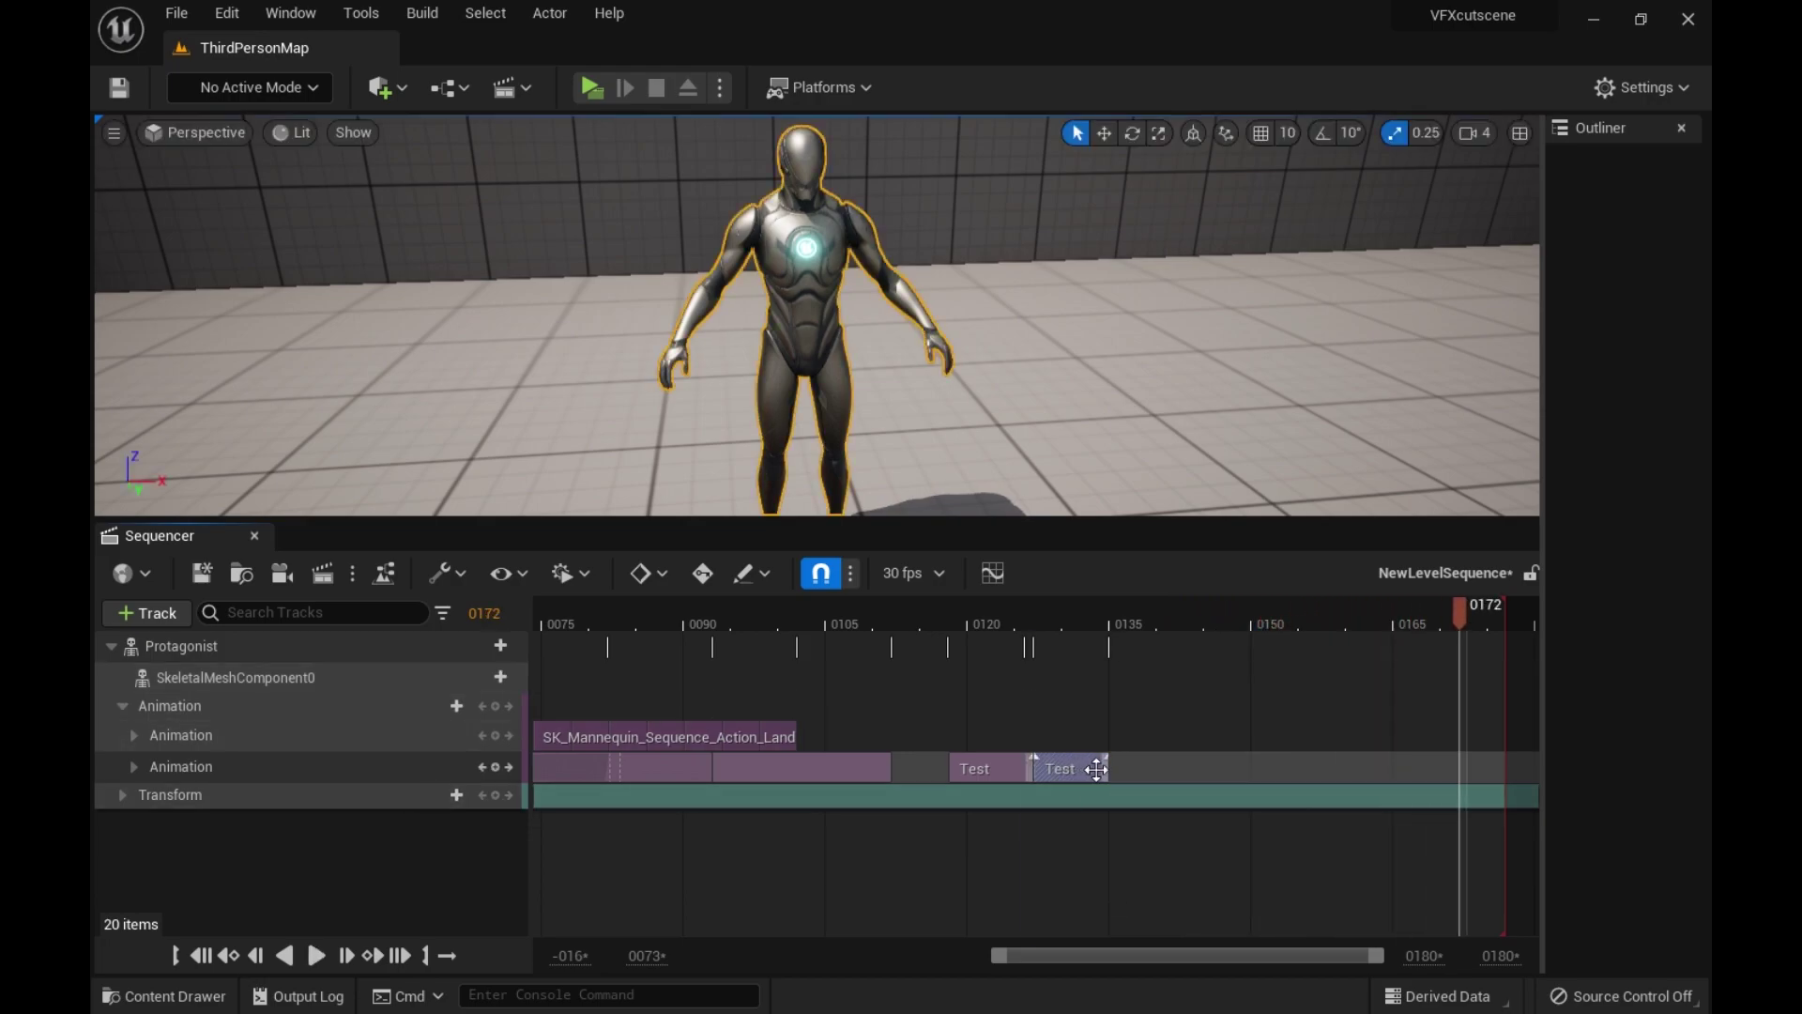
# - Duplicate the second Test clip as an overlapping third copy at about frames 129 to 138 and play it back
pyautogui.moveTo(1077, 768)
pyautogui.mouseDown()
pyautogui.moveTo(1136, 768)
pyautogui.moveTo(1106, 769)
pyautogui.mouseUp()
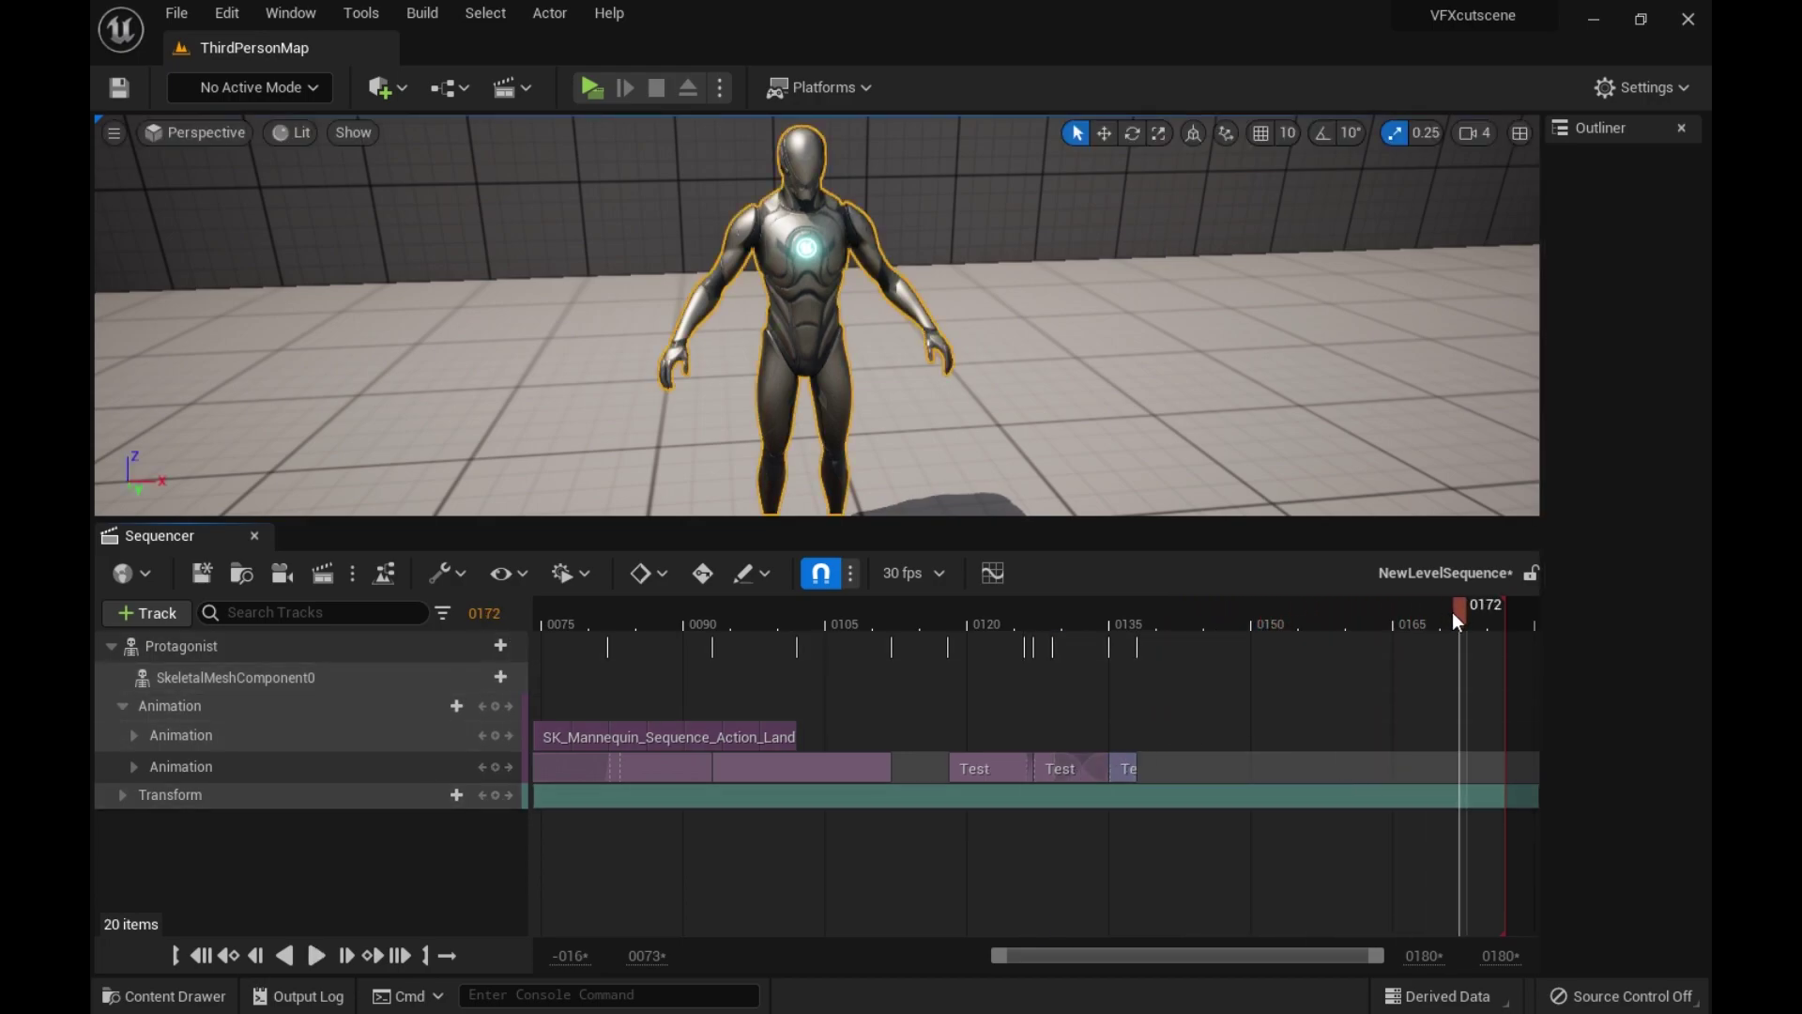
pyautogui.moveTo(1142, 650); pyautogui.dragTo(992, 666)
pyautogui.press('space')
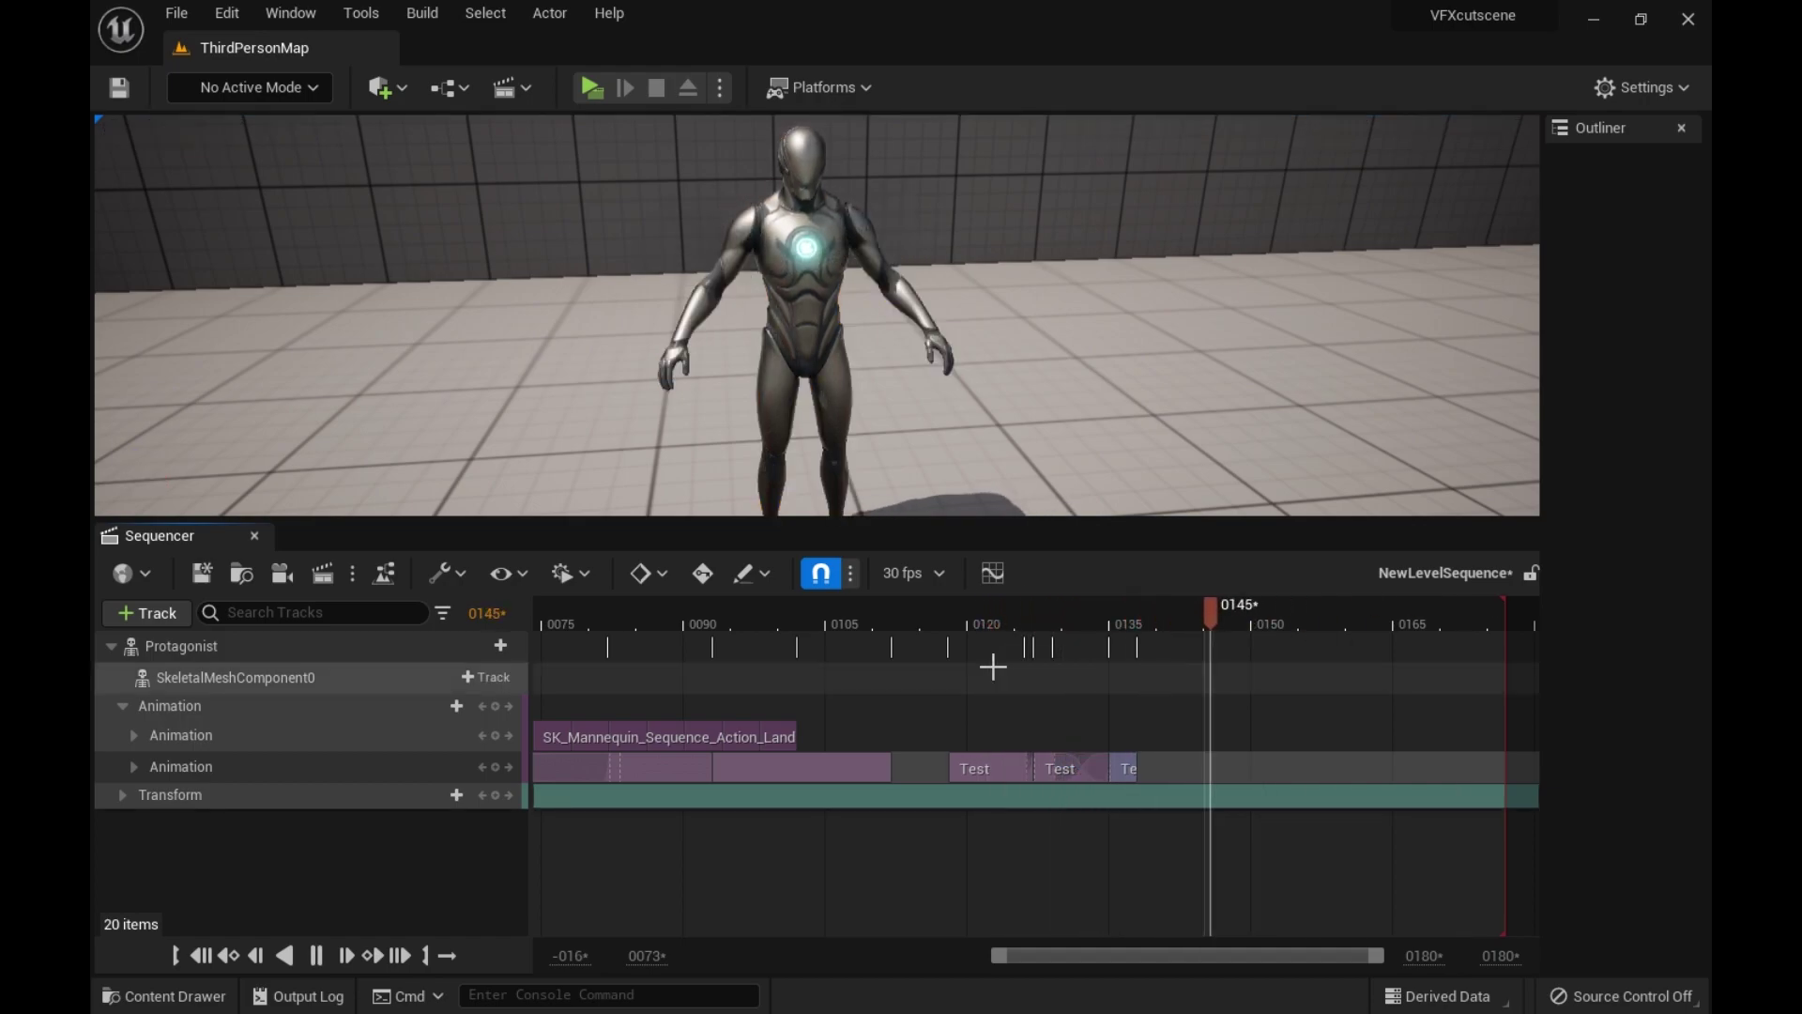
pyautogui.press('space')
# - Delete the middle Test clip and move the last one earlier to about frames 125 to 134, blending with the first
pyautogui.click(1097, 773)
pyautogui.press('Delete')
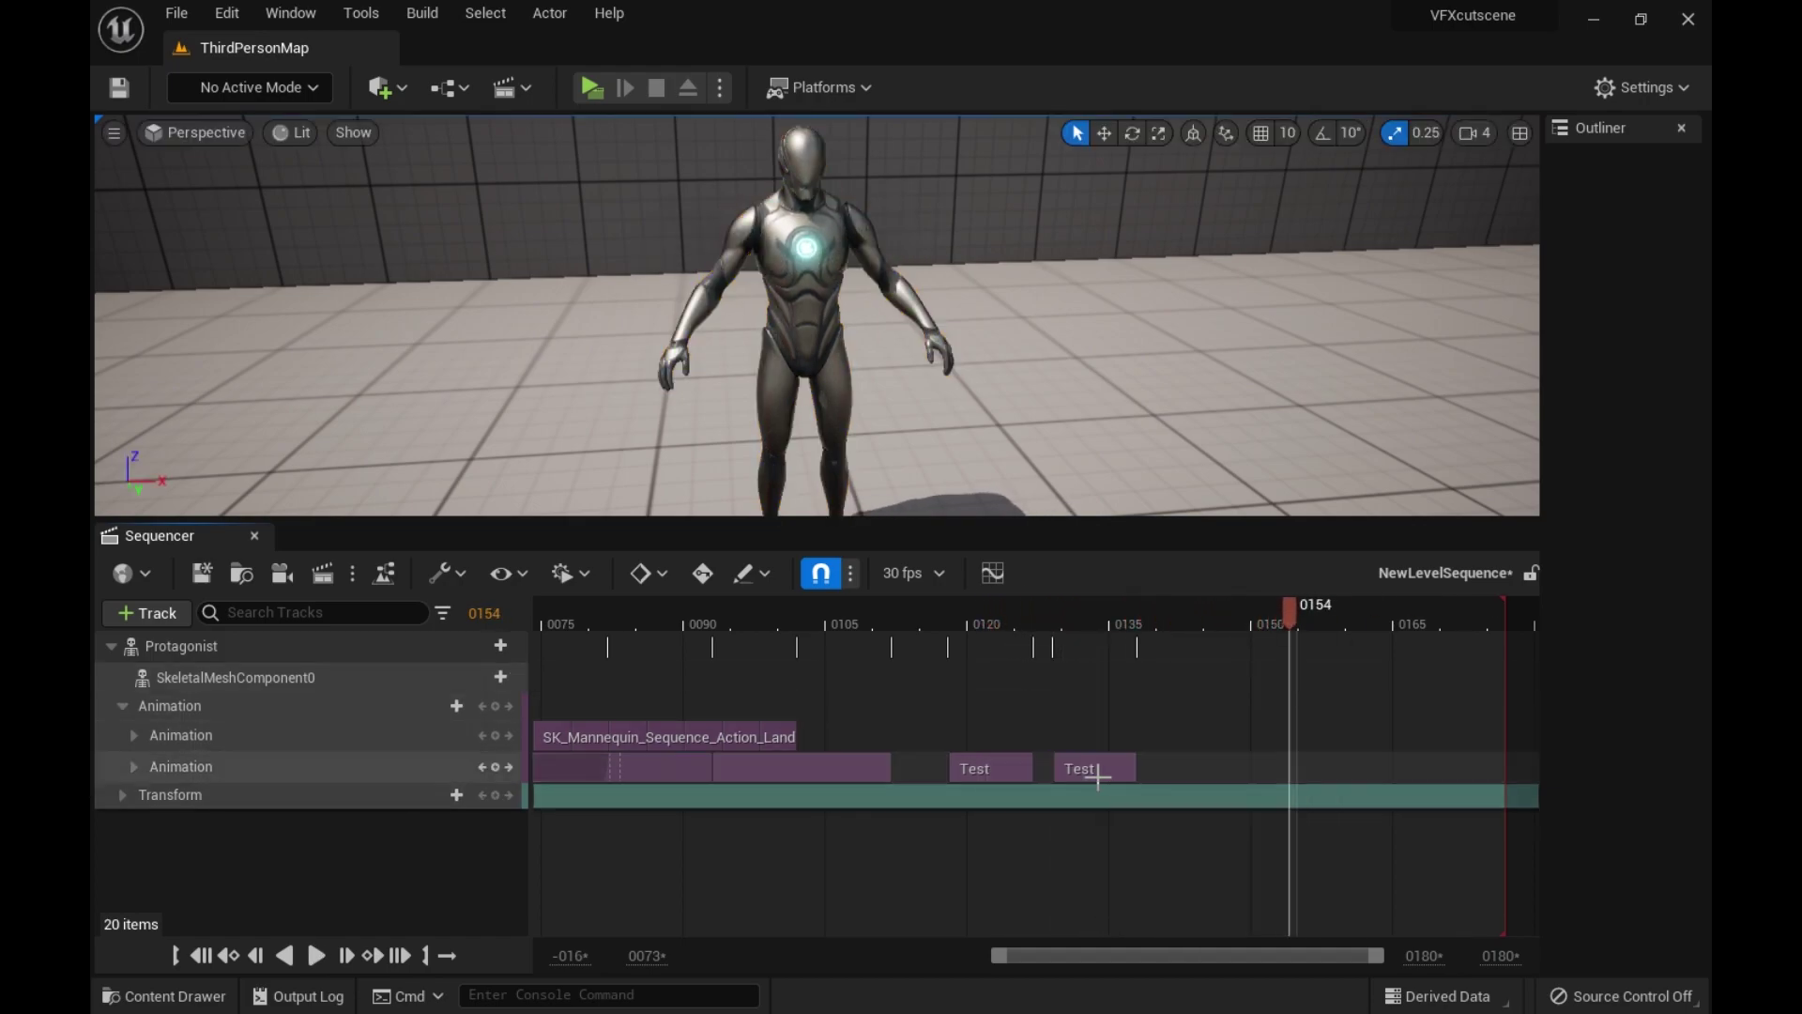
pyautogui.moveTo(1103, 769); pyautogui.dragTo(1061, 769)
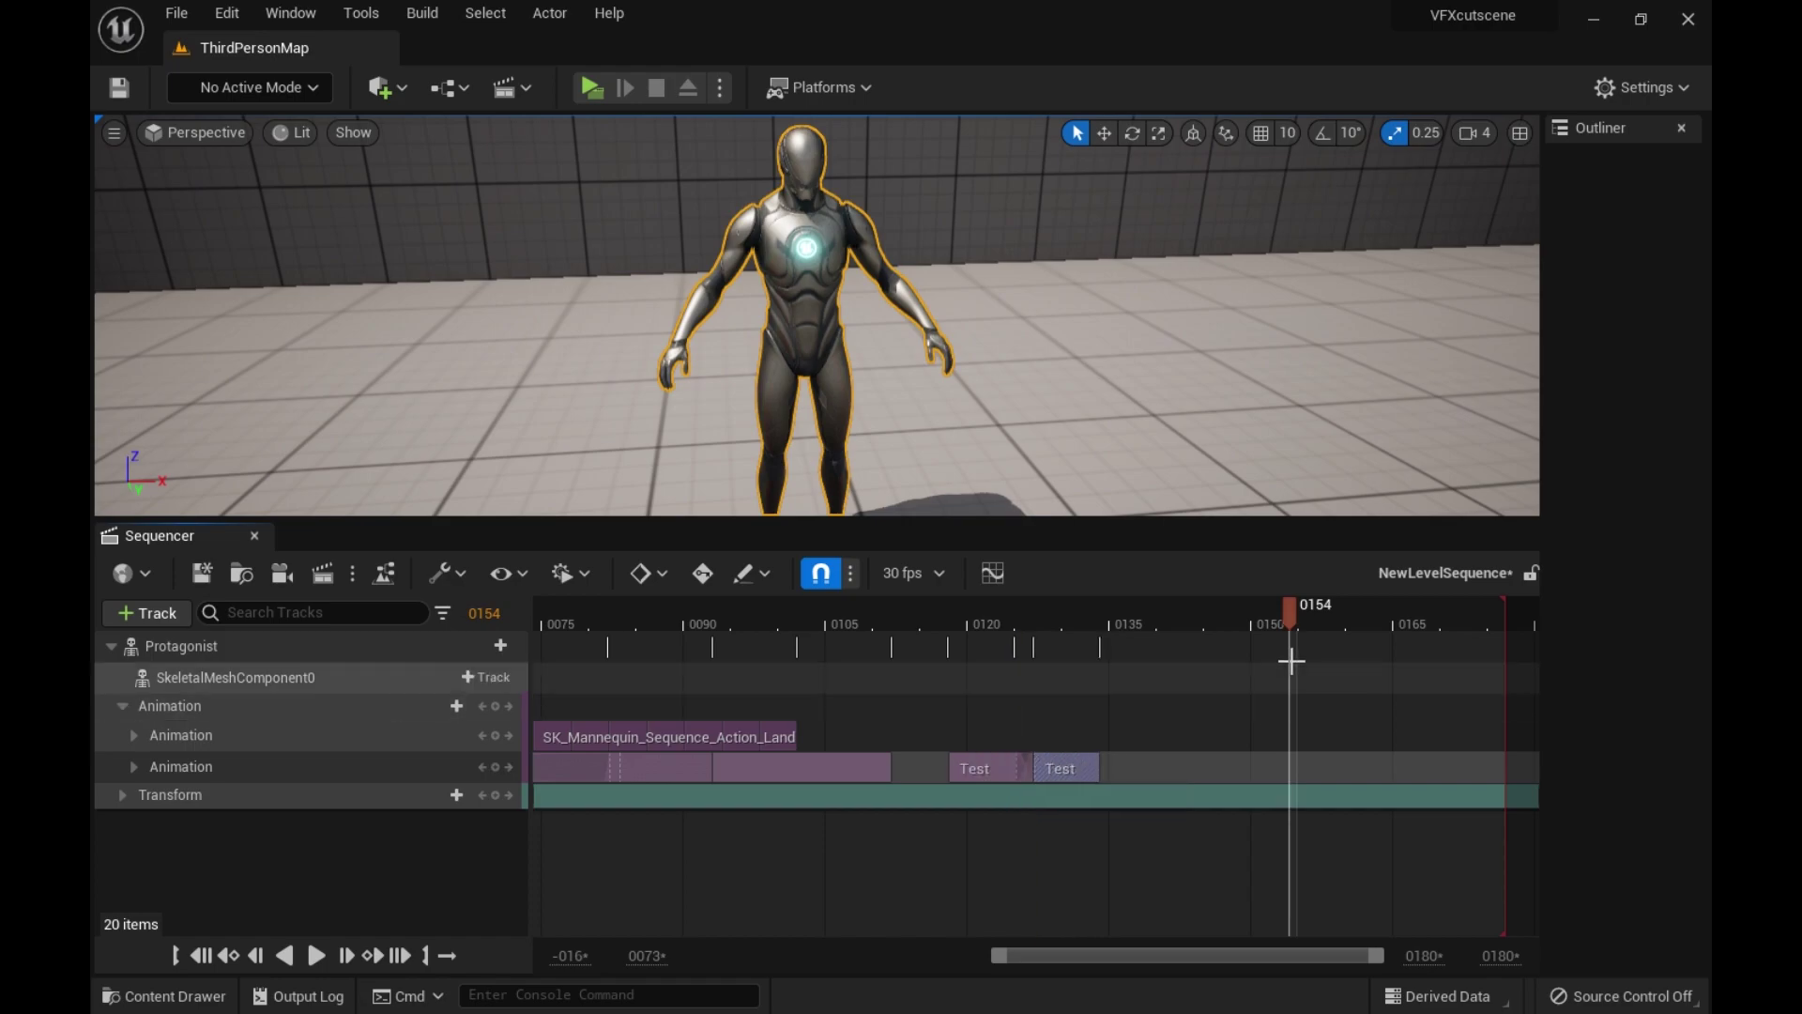
# - Show the whole timeline from frame 0 and review the landing, walk and Test clip transitions
pyautogui.moveTo(1287, 619); pyautogui.dragTo(532, 690)
pyautogui.press('space')
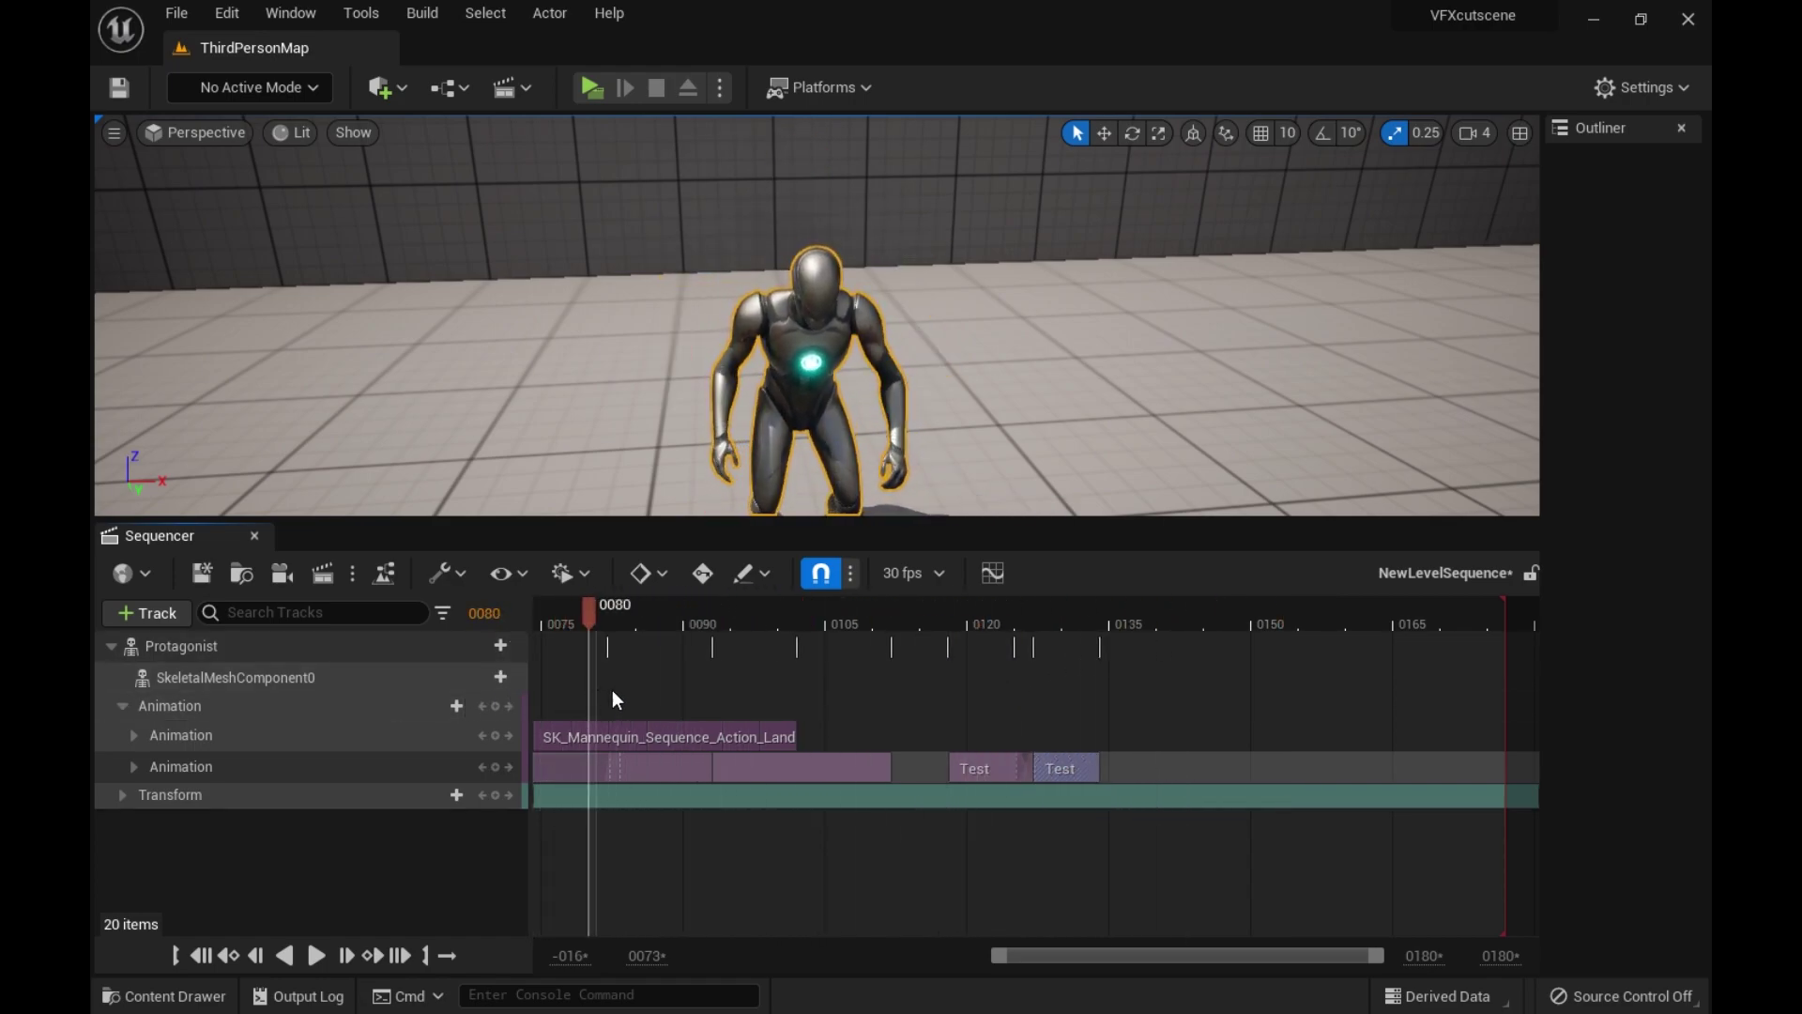
pyautogui.press('space')
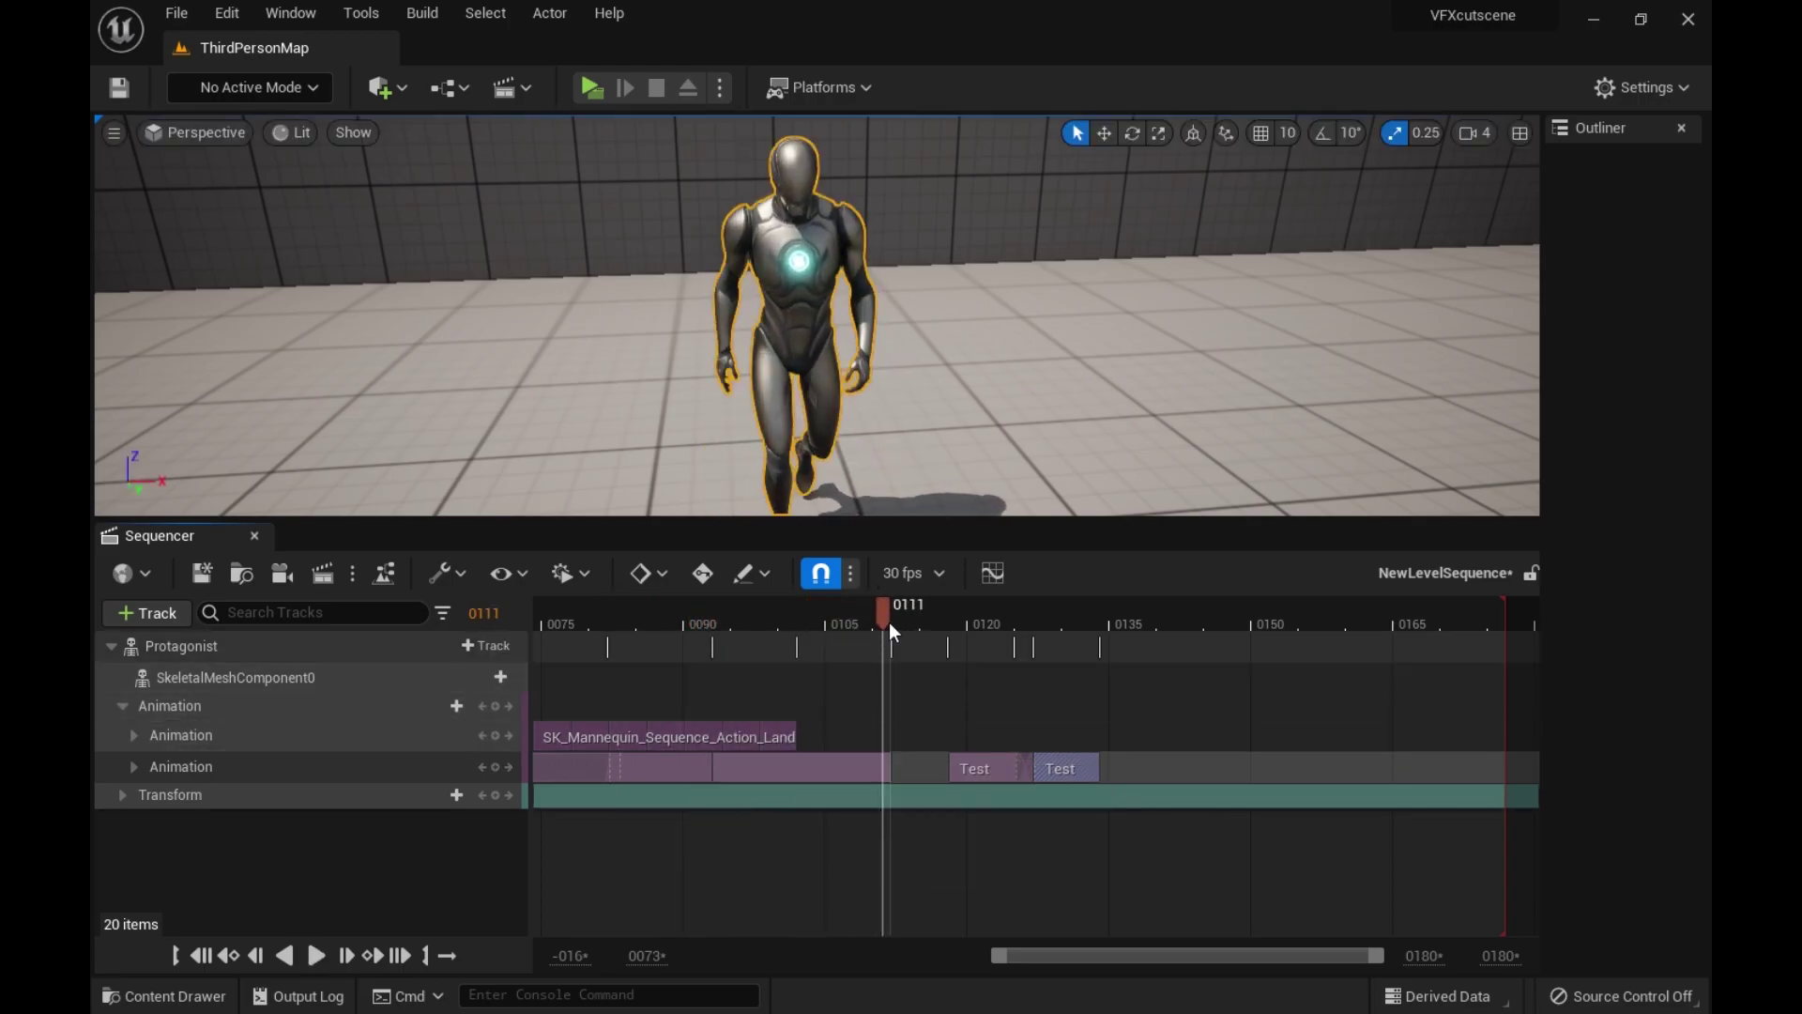
pyautogui.moveTo(993, 957); pyautogui.dragTo(725, 963)
pyautogui.moveTo(1162, 617); pyautogui.dragTo(897, 718)
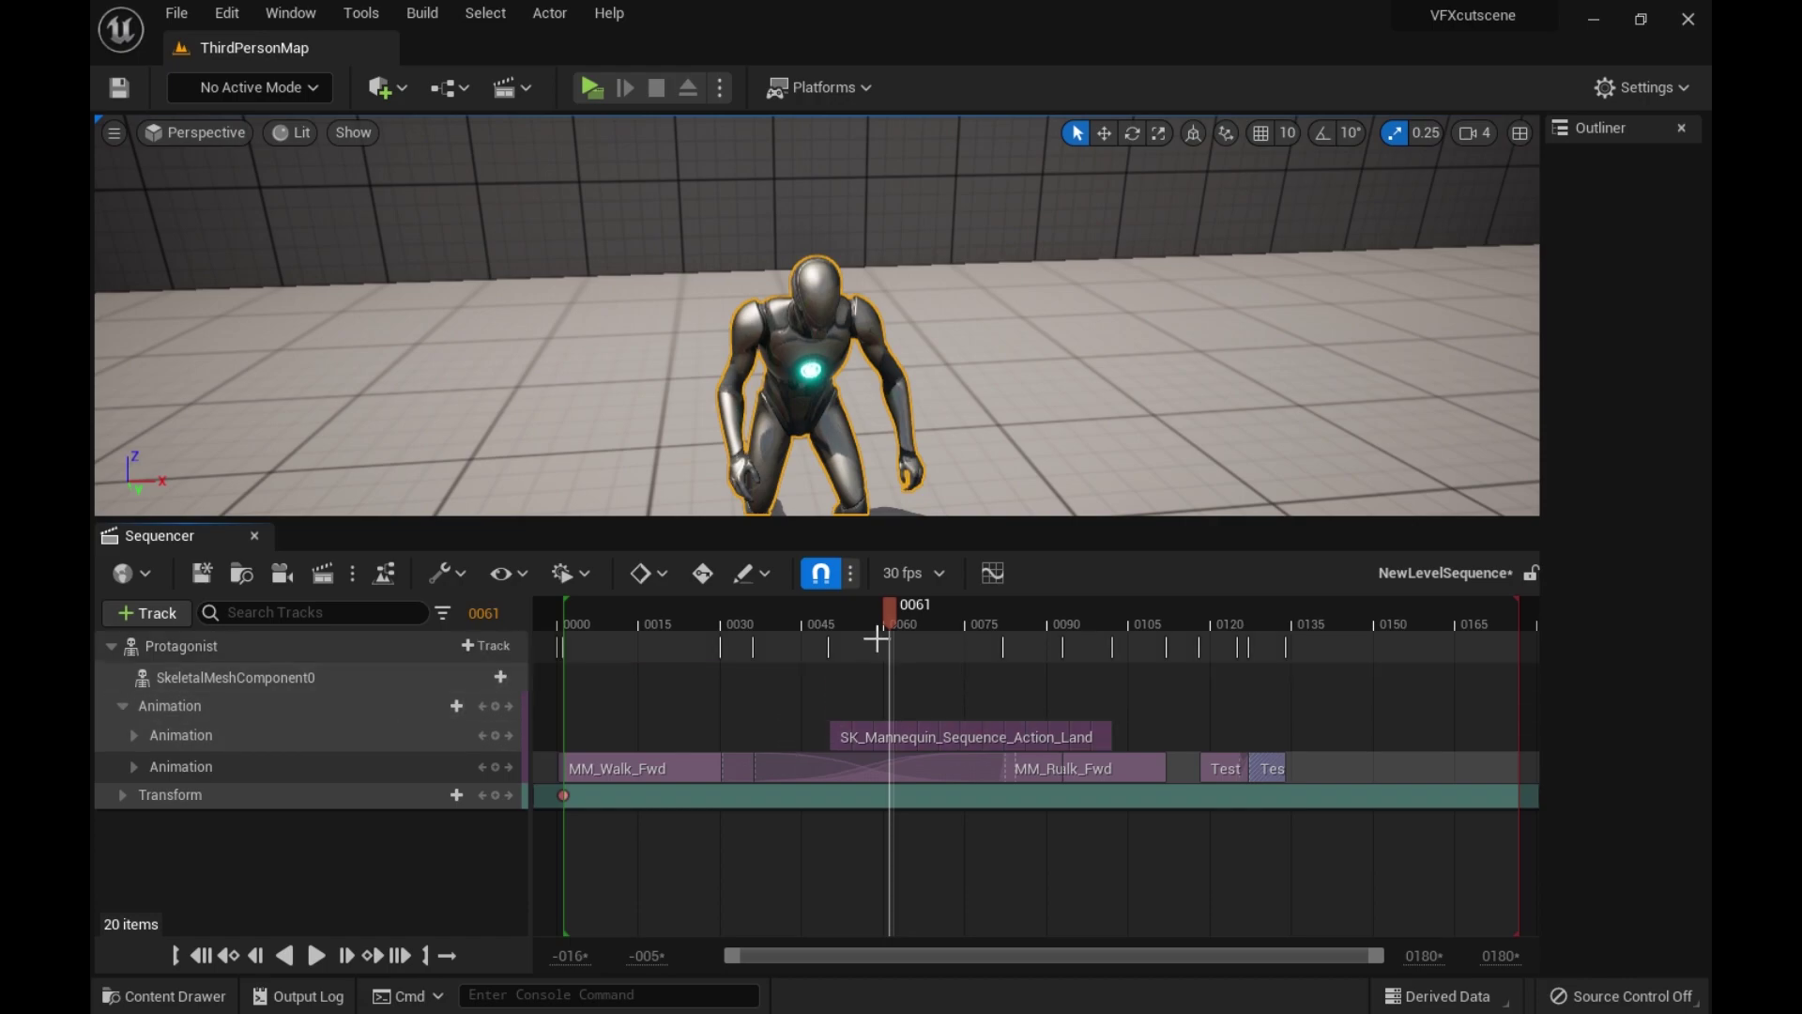
pyautogui.moveTo(876, 616); pyautogui.dragTo(837, 678)
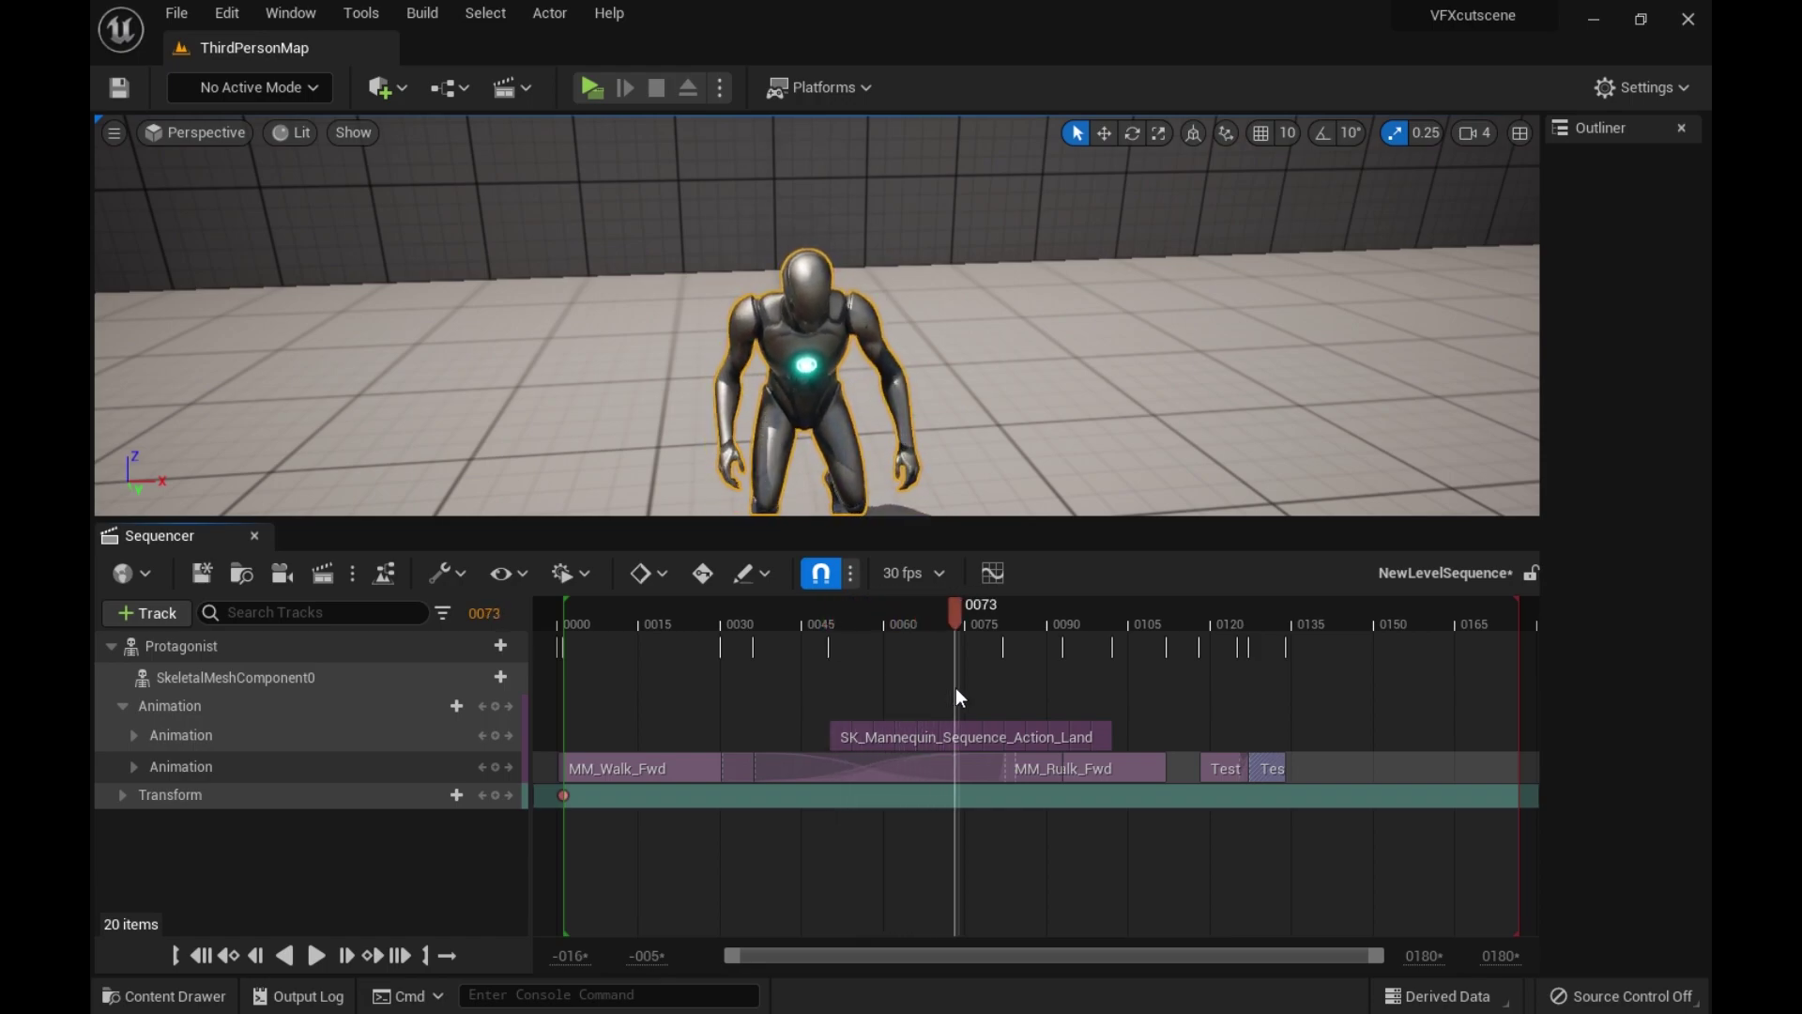
# - Play back the walk-to-landing transition and scrub back to frame 55
pyautogui.moveTo(956, 687); pyautogui.dragTo(753, 730)
pyautogui.press('space')
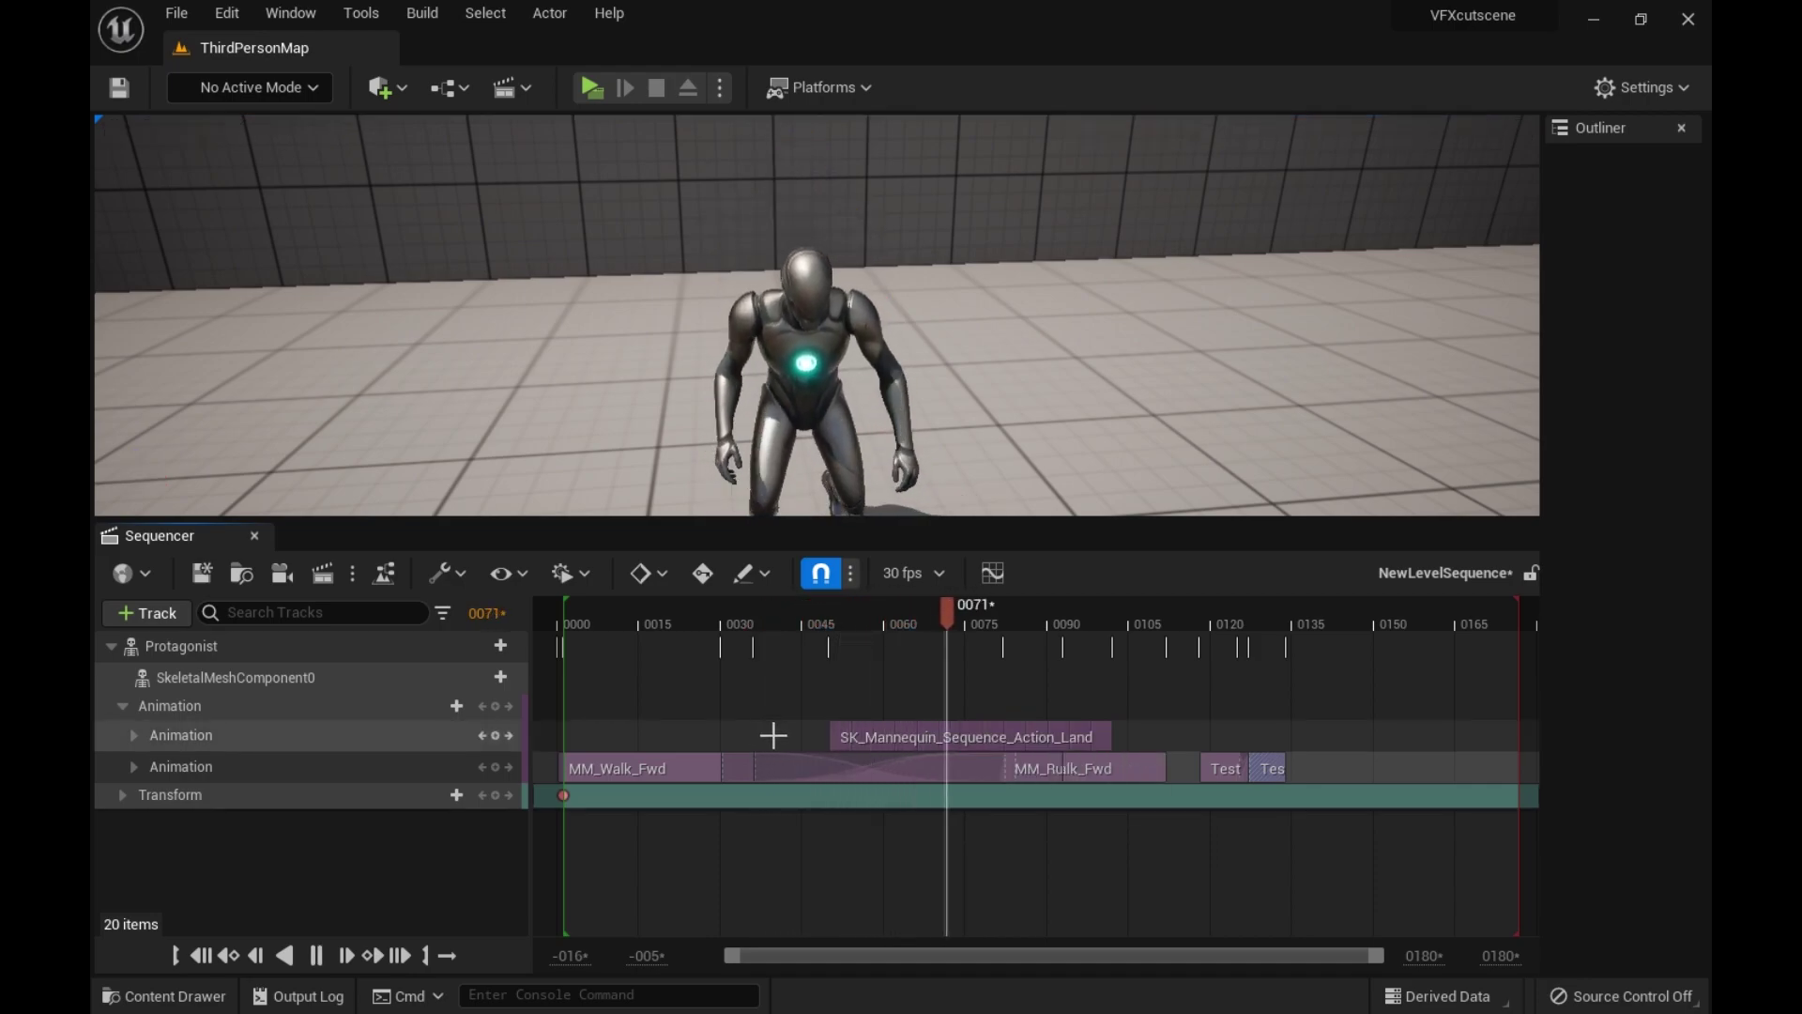
pyautogui.moveTo(1005, 623); pyautogui.dragTo(857, 638)
# - Bake the Protagonist's blended animation to the CR_Mannequin_Body control rig with the default baking options
pyautogui.click(212, 646)
pyautogui.rightClick(212, 646)
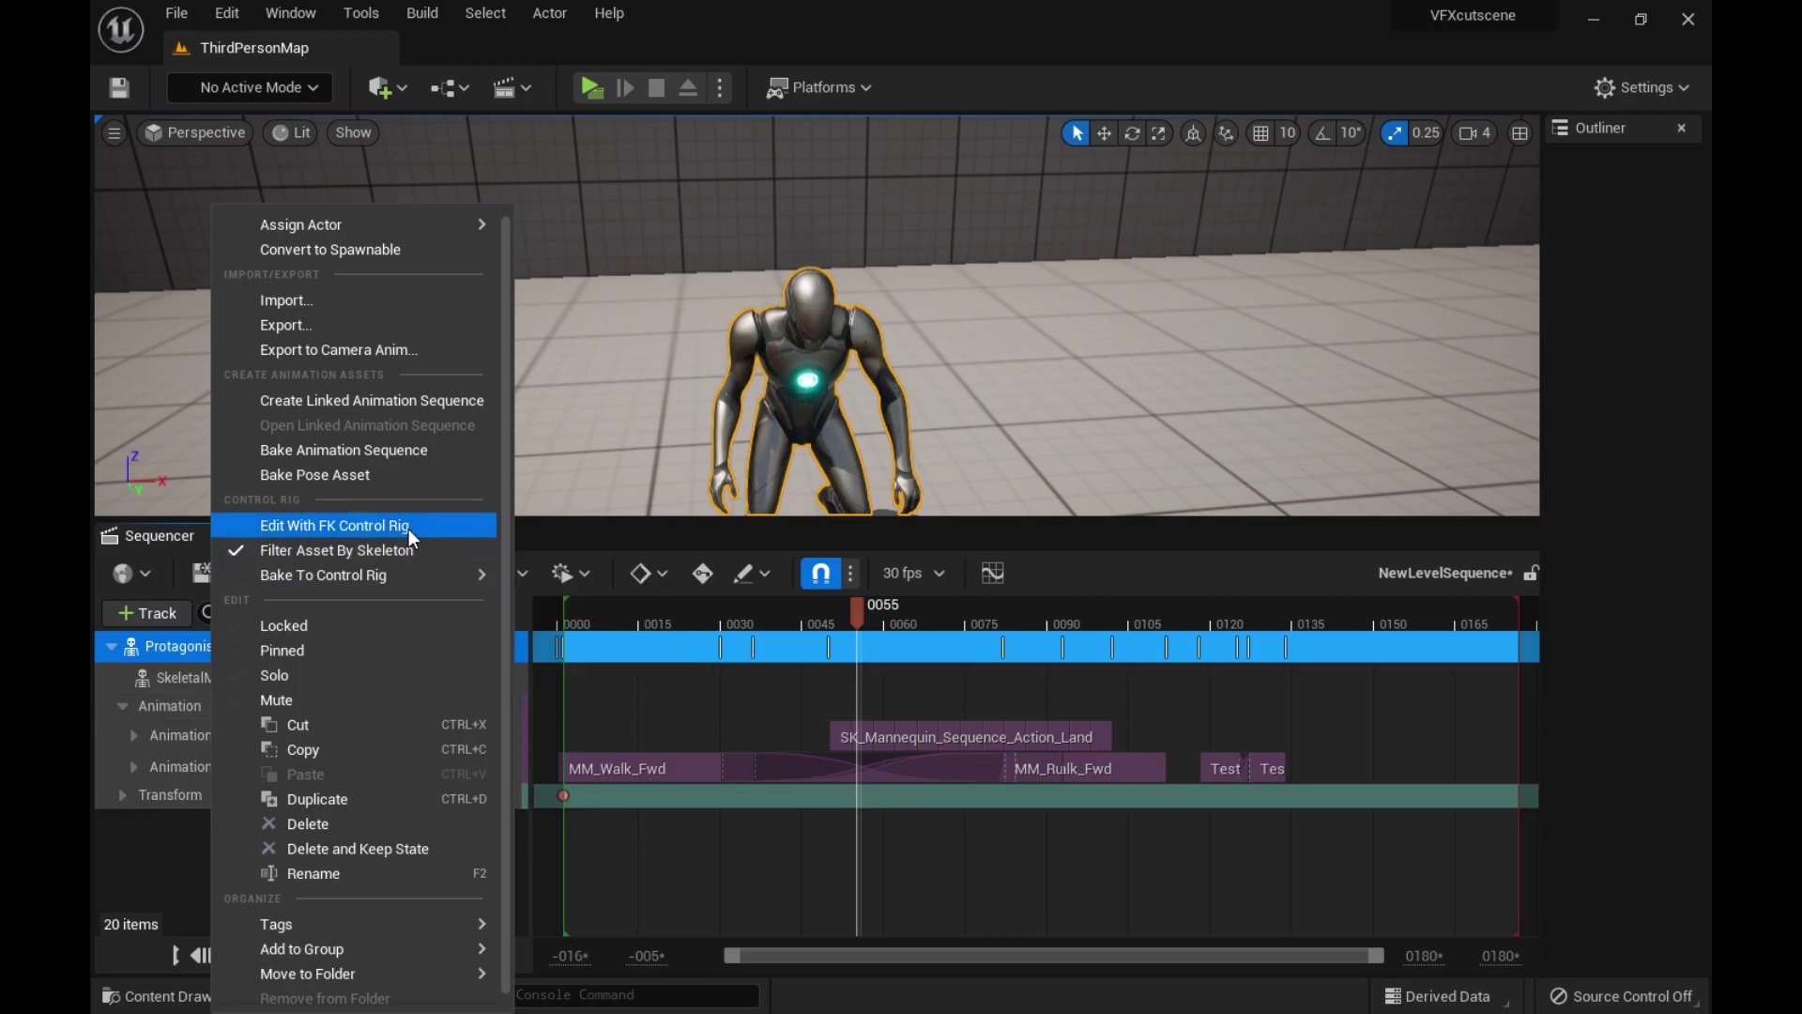
pyautogui.moveTo(411, 574)
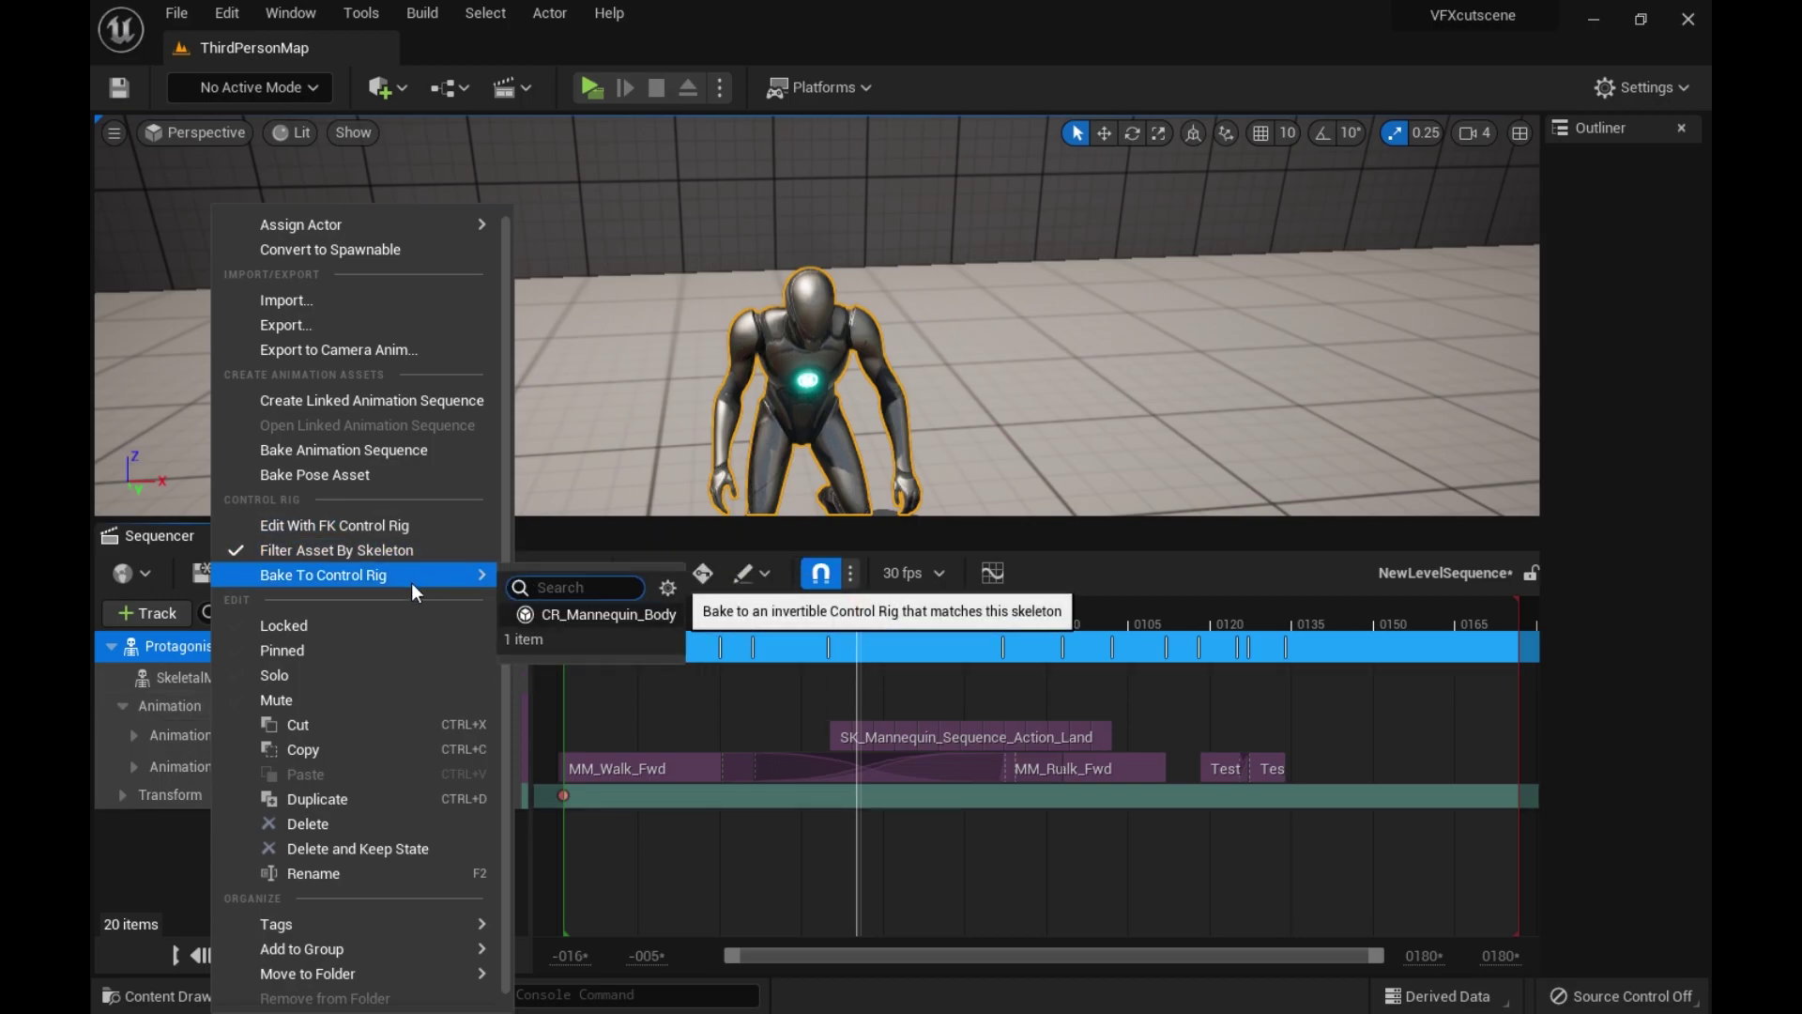
pyautogui.click(635, 717)
pyautogui.rightClick(234, 650)
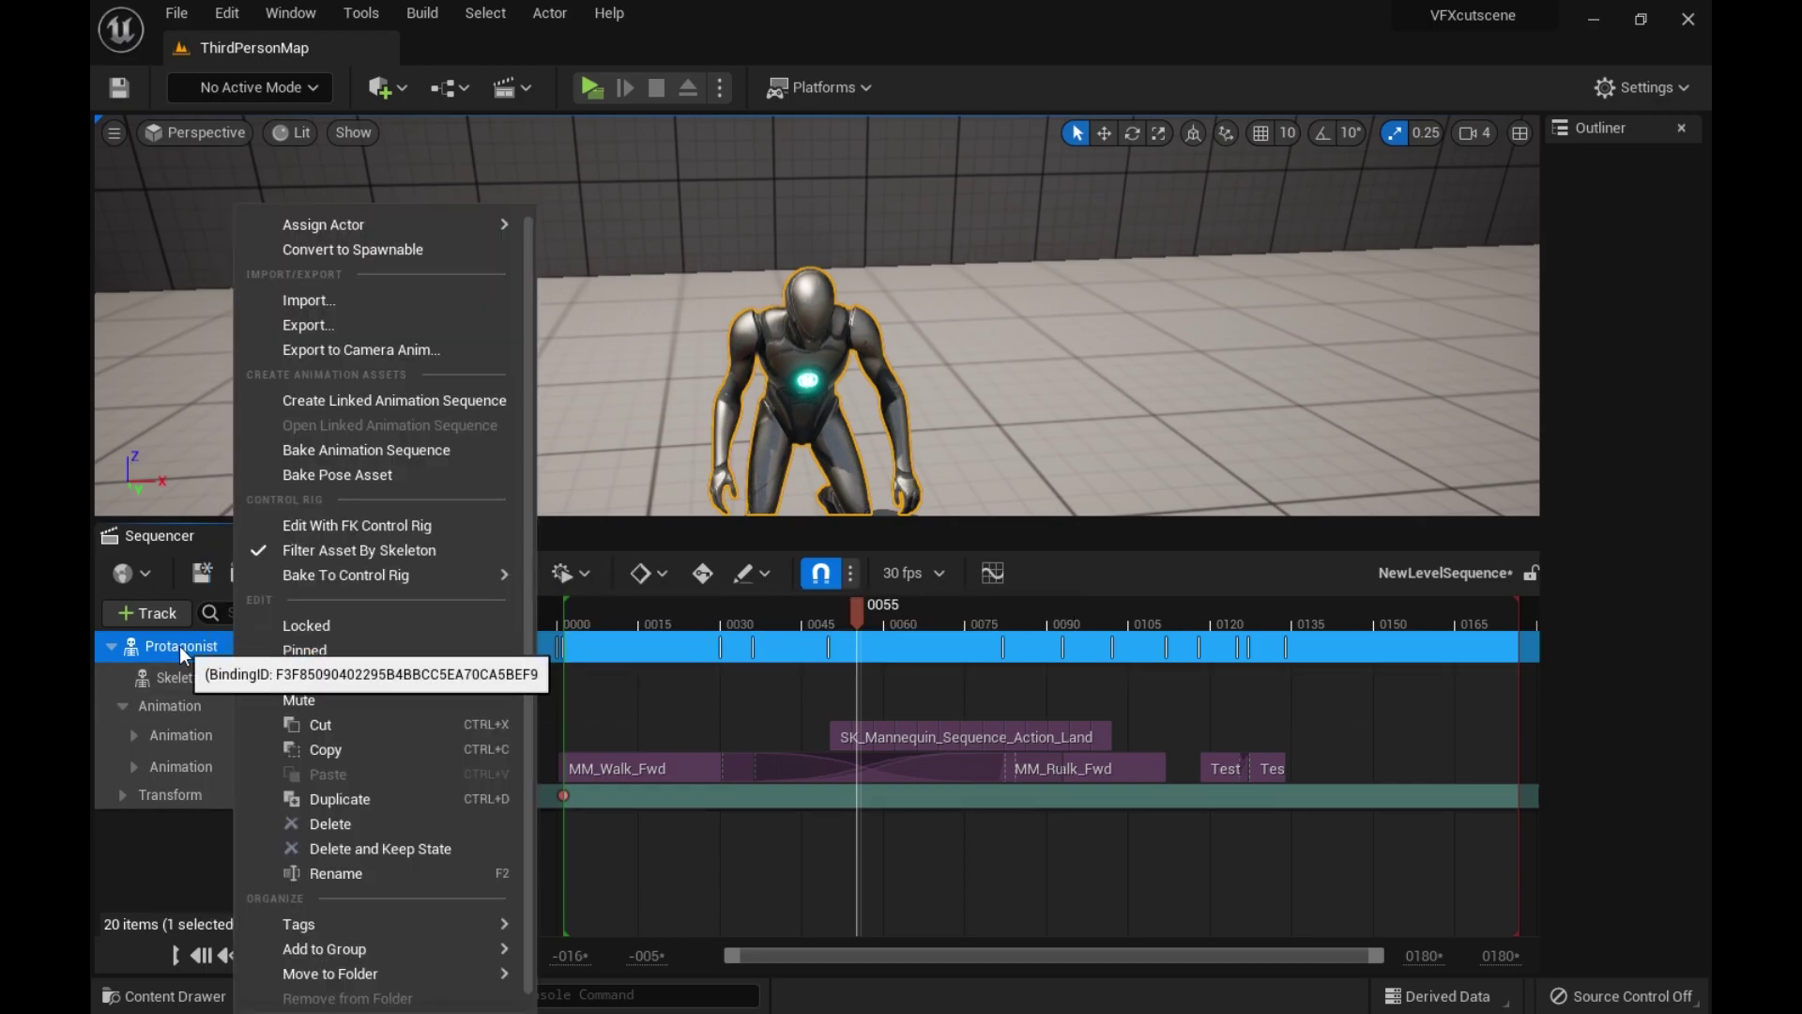
pyautogui.press('Escape')
pyautogui.rightClick(220, 657)
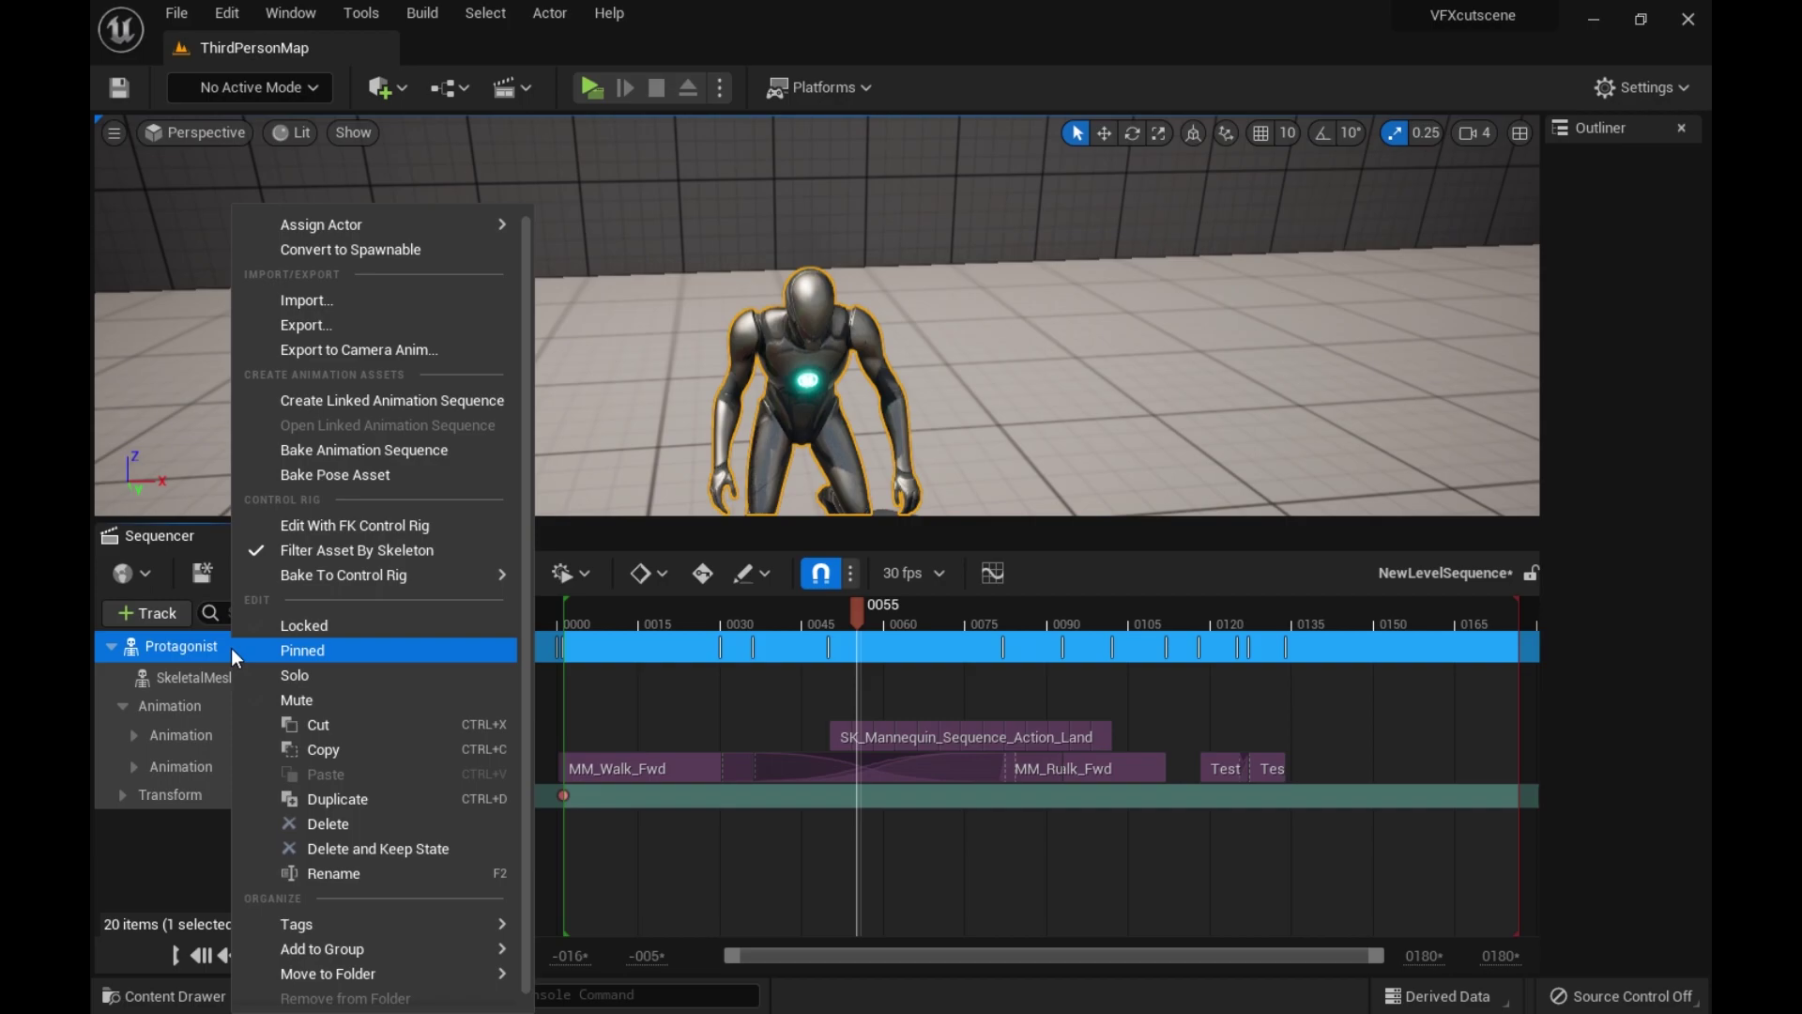
pyautogui.moveTo(402, 577)
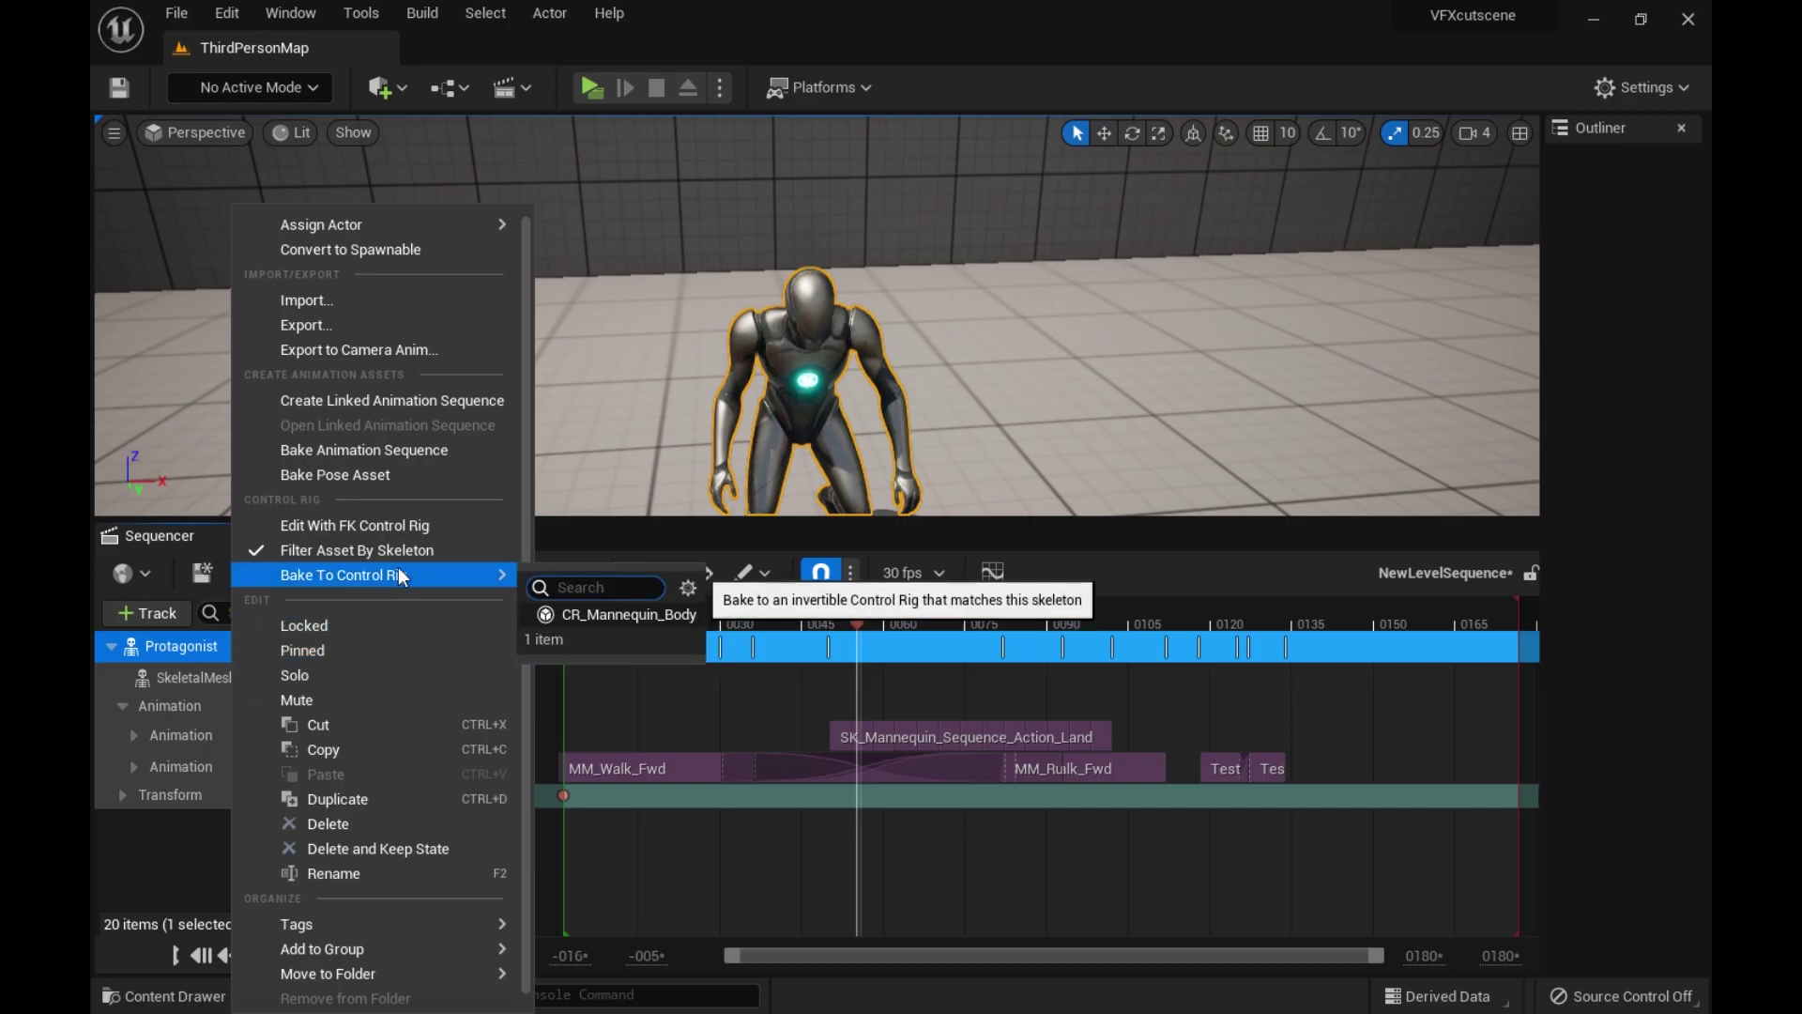
pyautogui.click(610, 617)
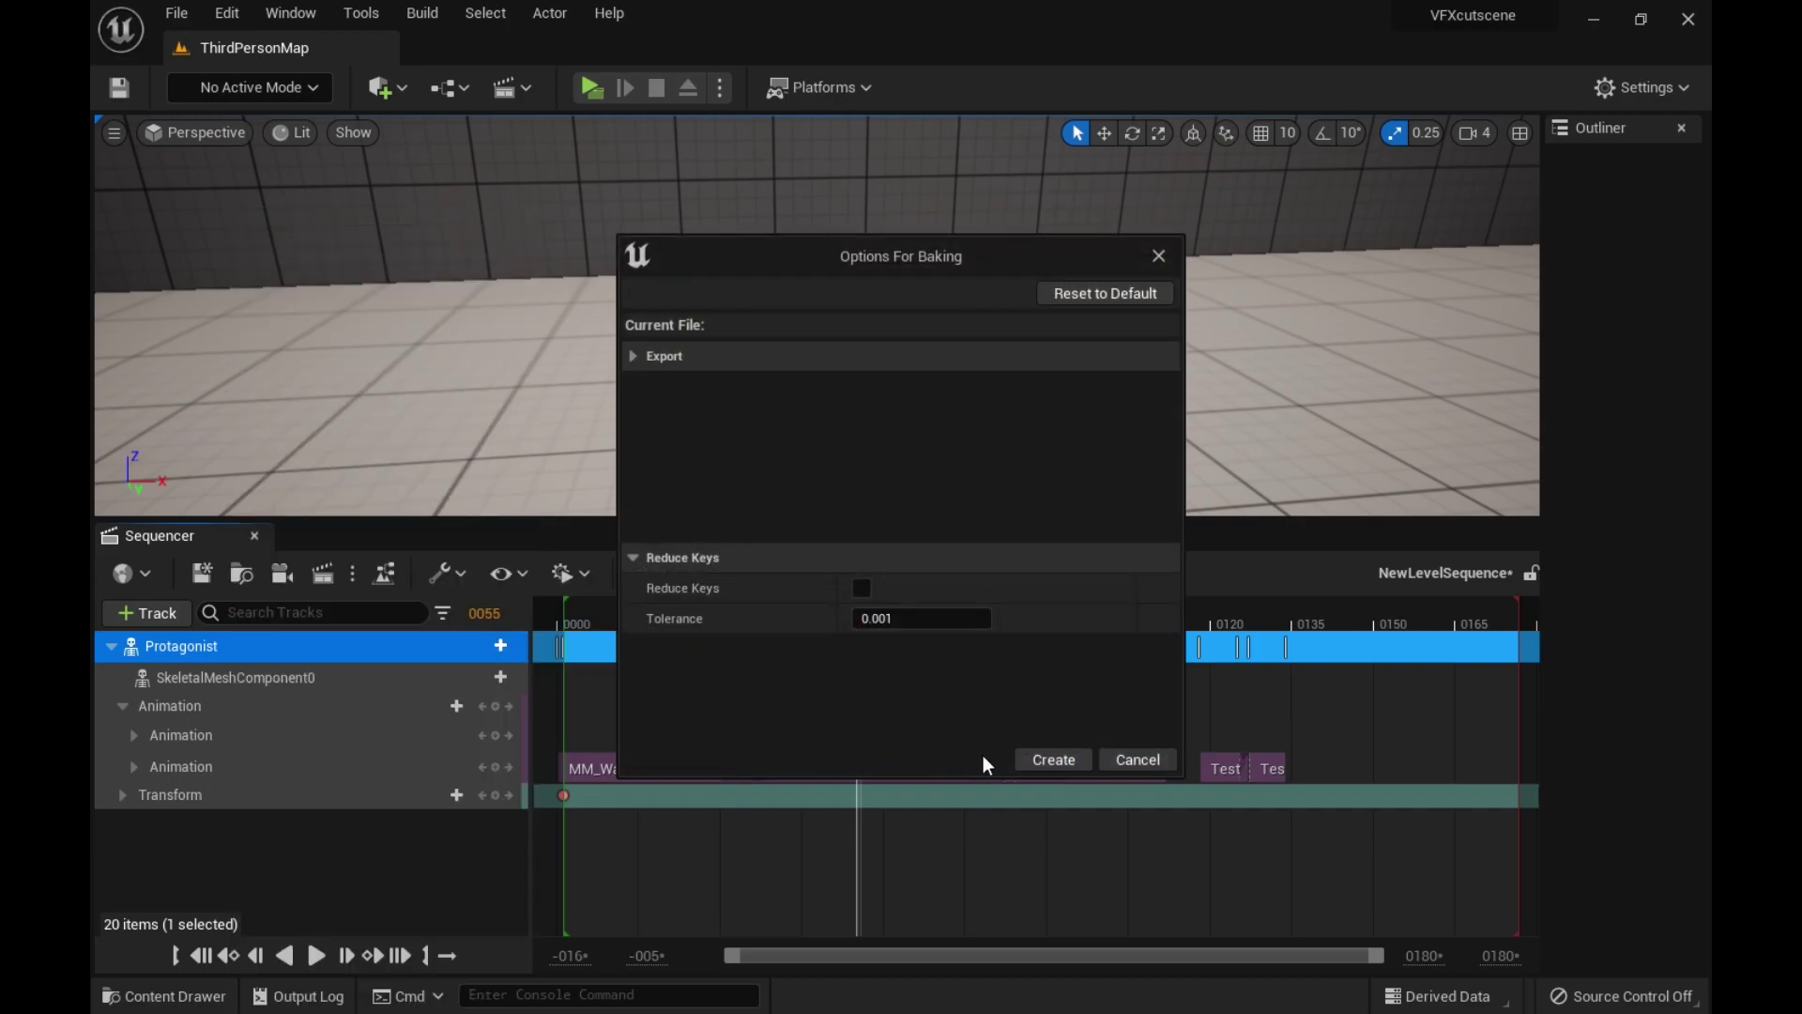
pyautogui.click(1052, 760)
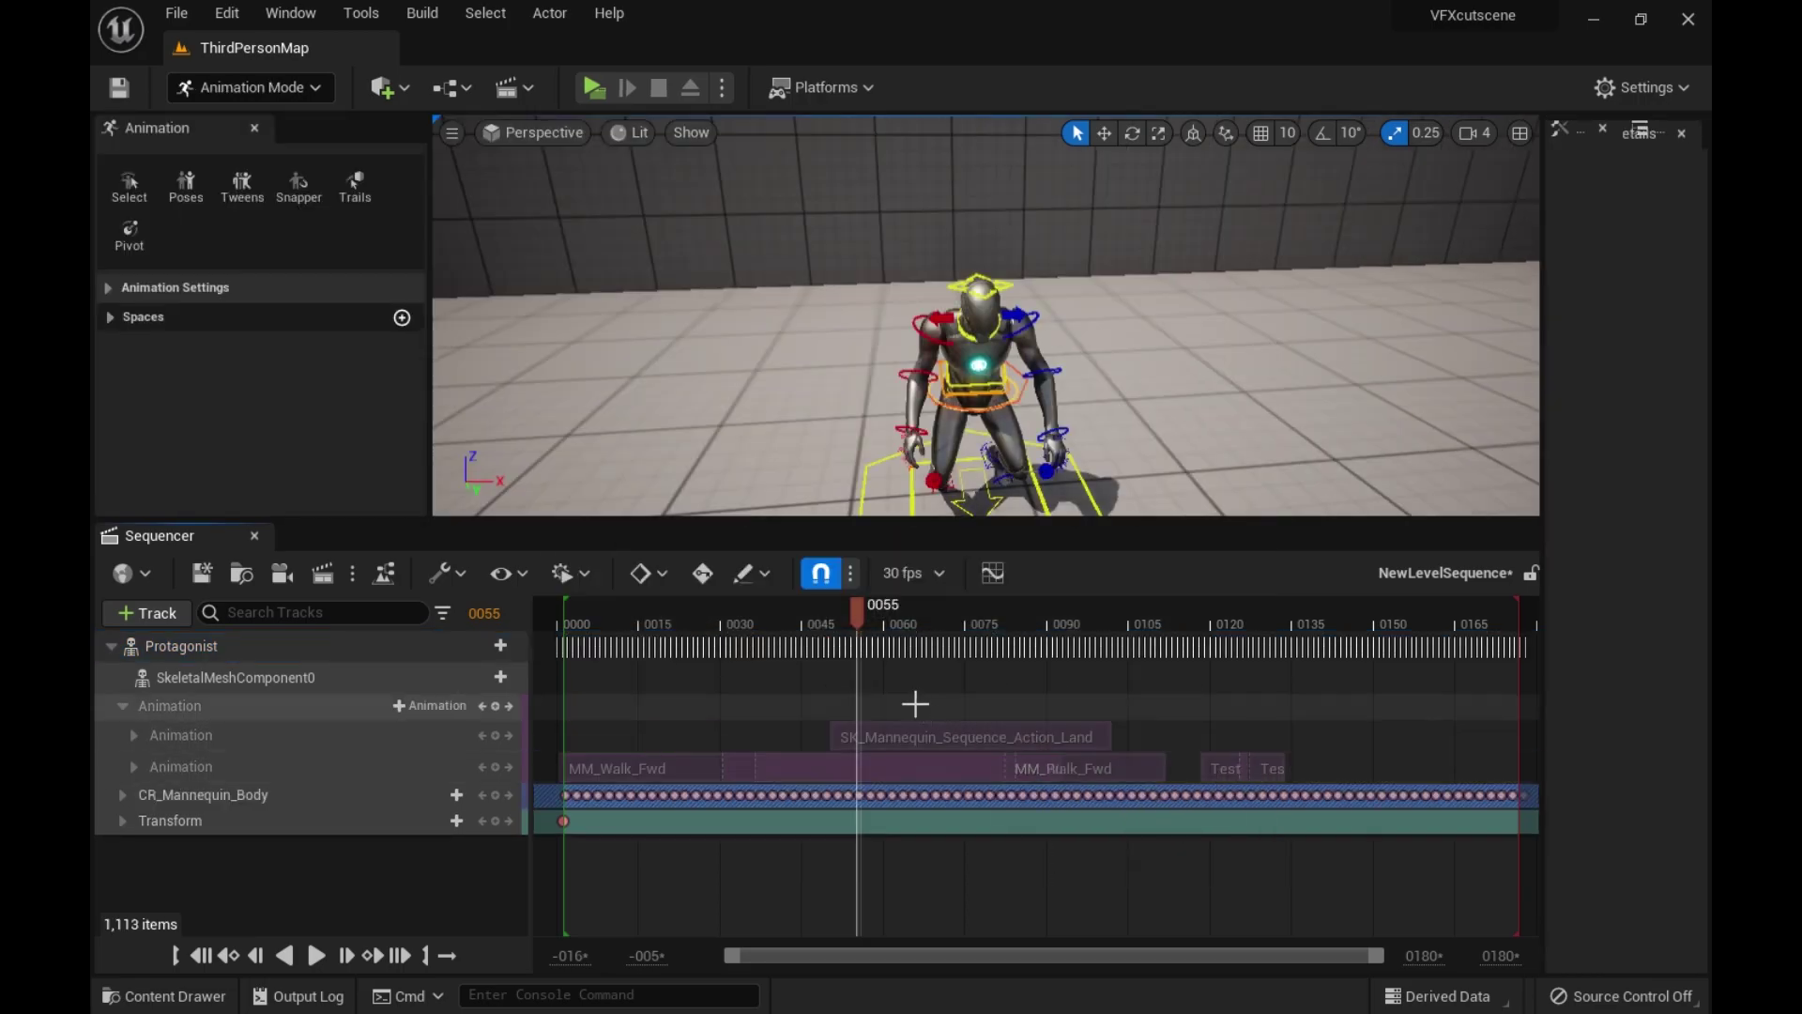
# - Try duplicating the first Test clip to about frame 136, check the character's pose there, and undo the copy
pyautogui.moveTo(858, 623); pyautogui.dragTo(1207, 692)
pyautogui.moveTo(1225, 768); pyautogui.dragTo(1332, 774)
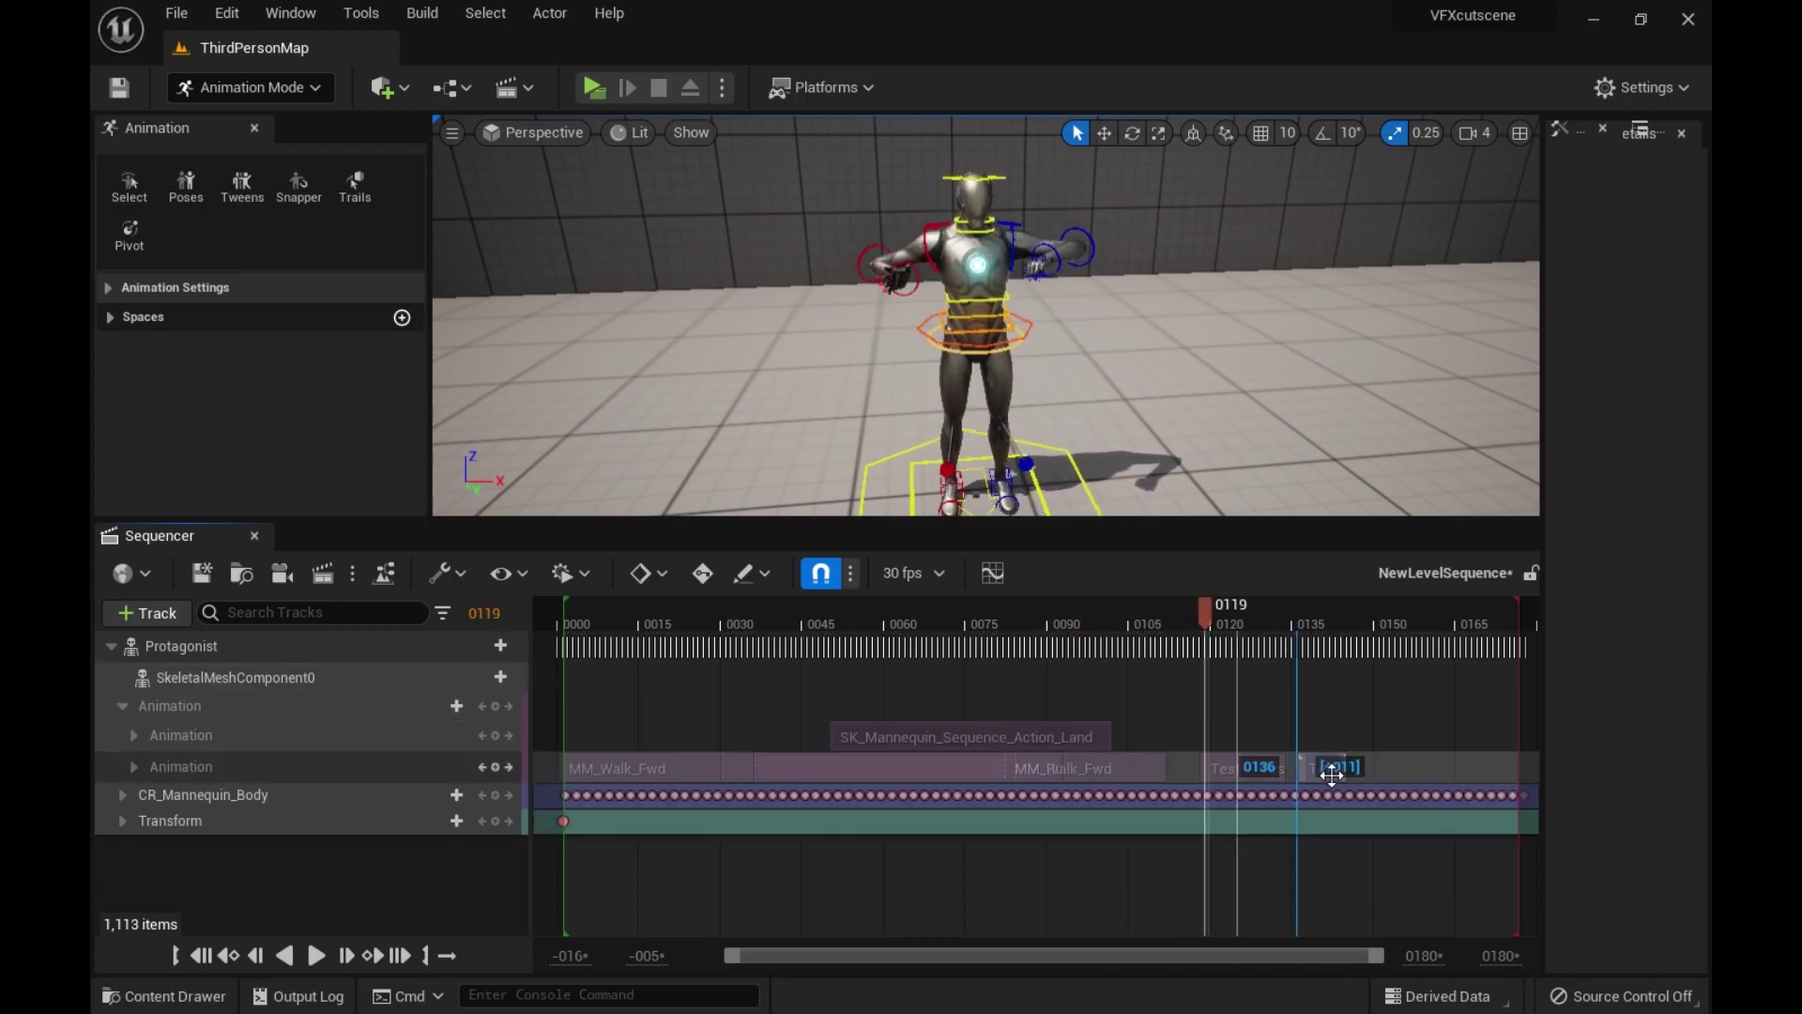
pyautogui.moveTo(1200, 612); pyautogui.dragTo(1312, 661)
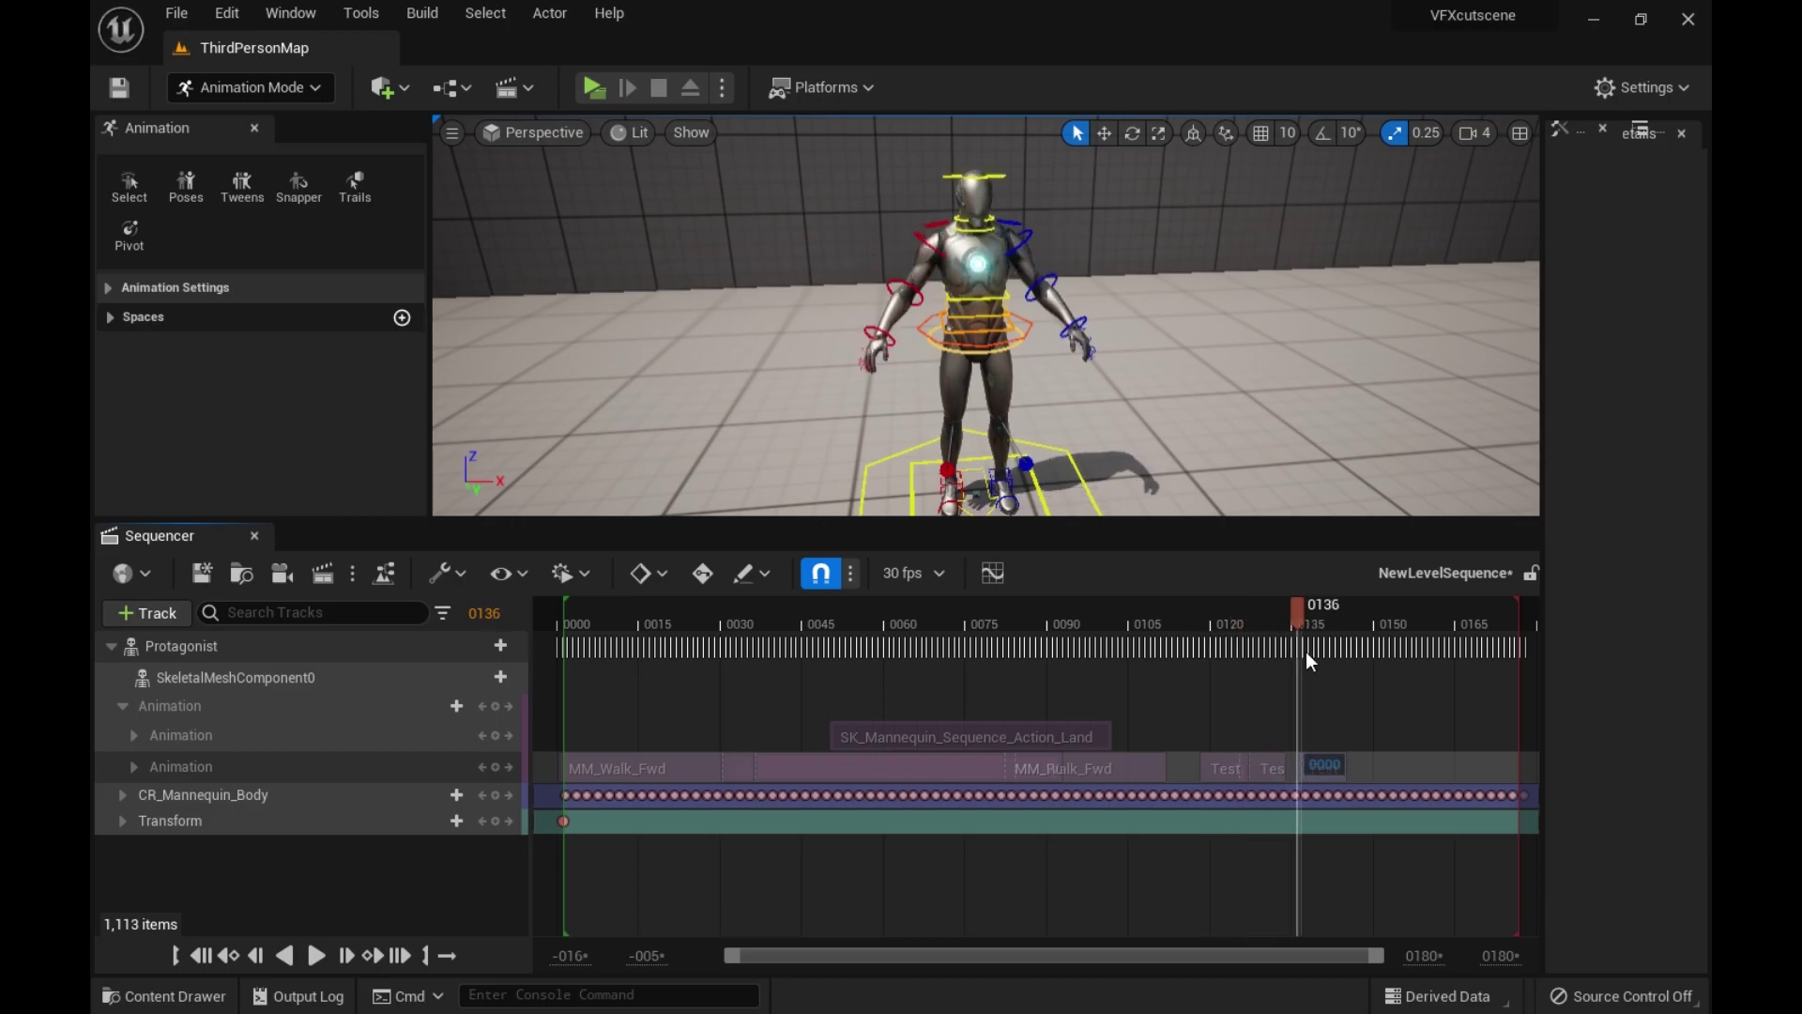
pyautogui.hotkey('ctrl', 'z')
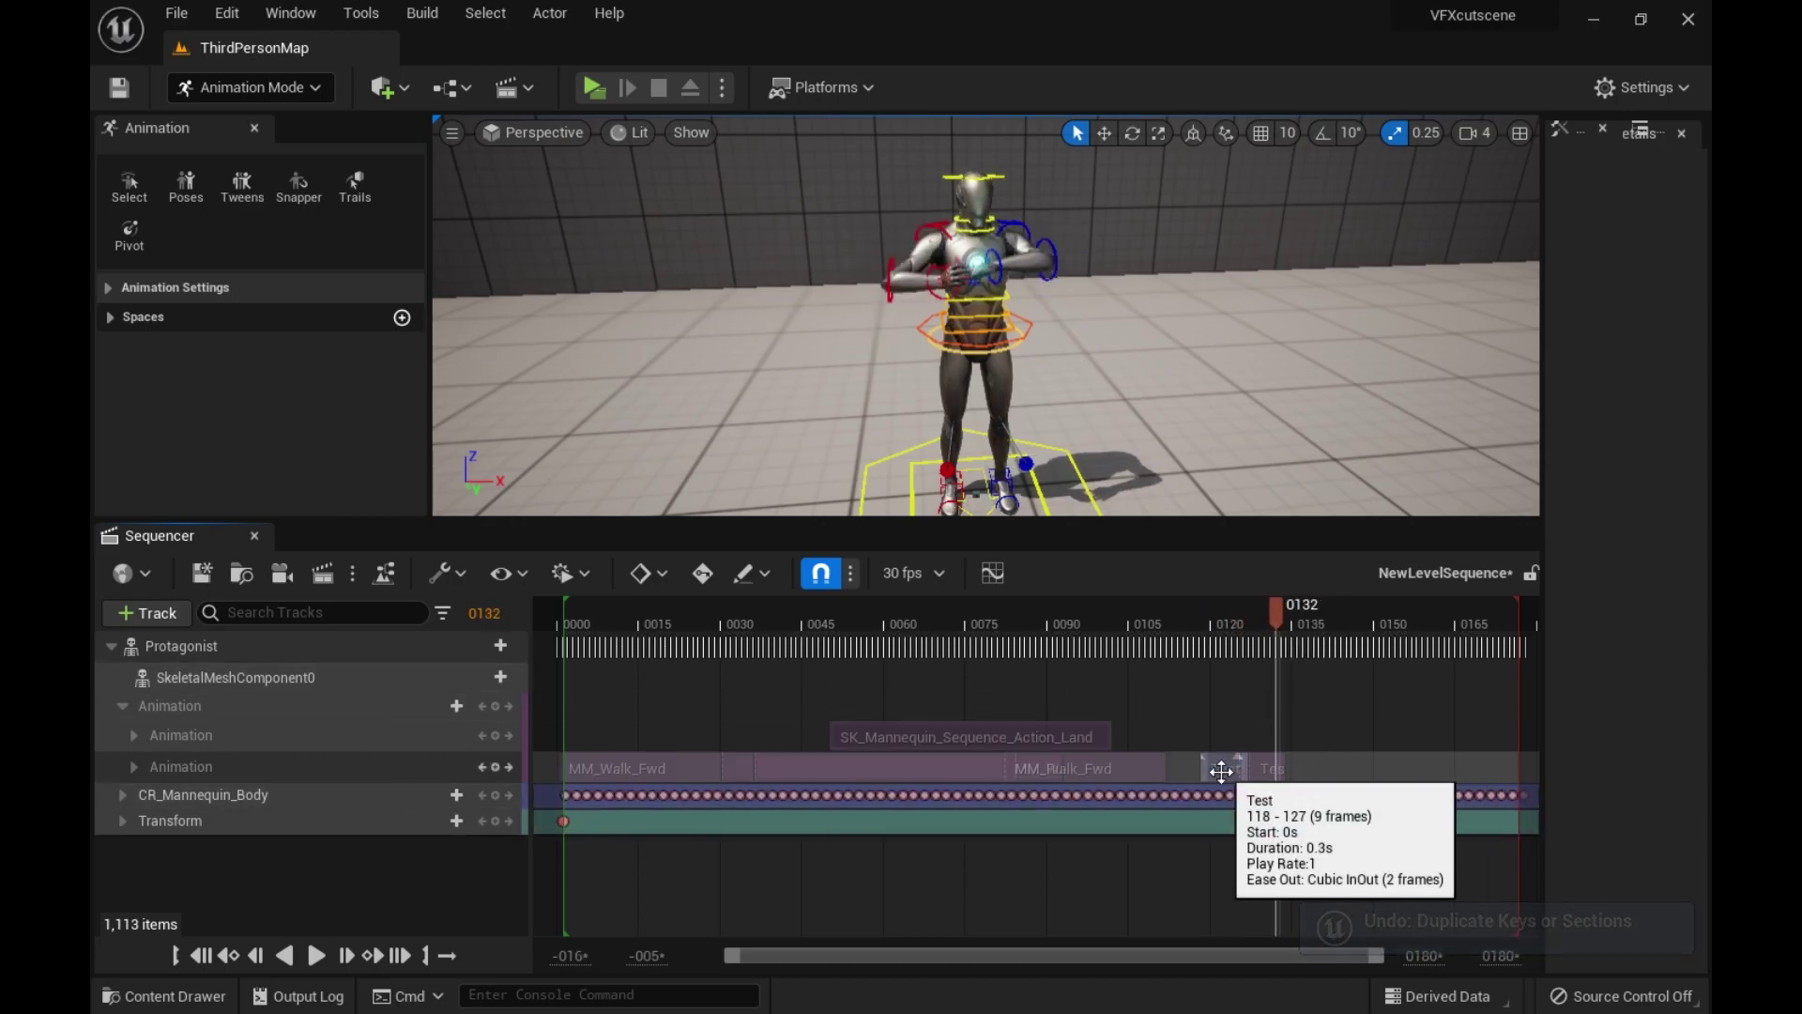
# - Duplicate the first Test clip to about frames 145 to 154, check the pose at frame 150, and scrub back to frame 68
pyautogui.keyDown('alt'); pyautogui.moveTo(1221, 771); pyautogui.dragTo(1370, 769); pyautogui.keyUp('alt')
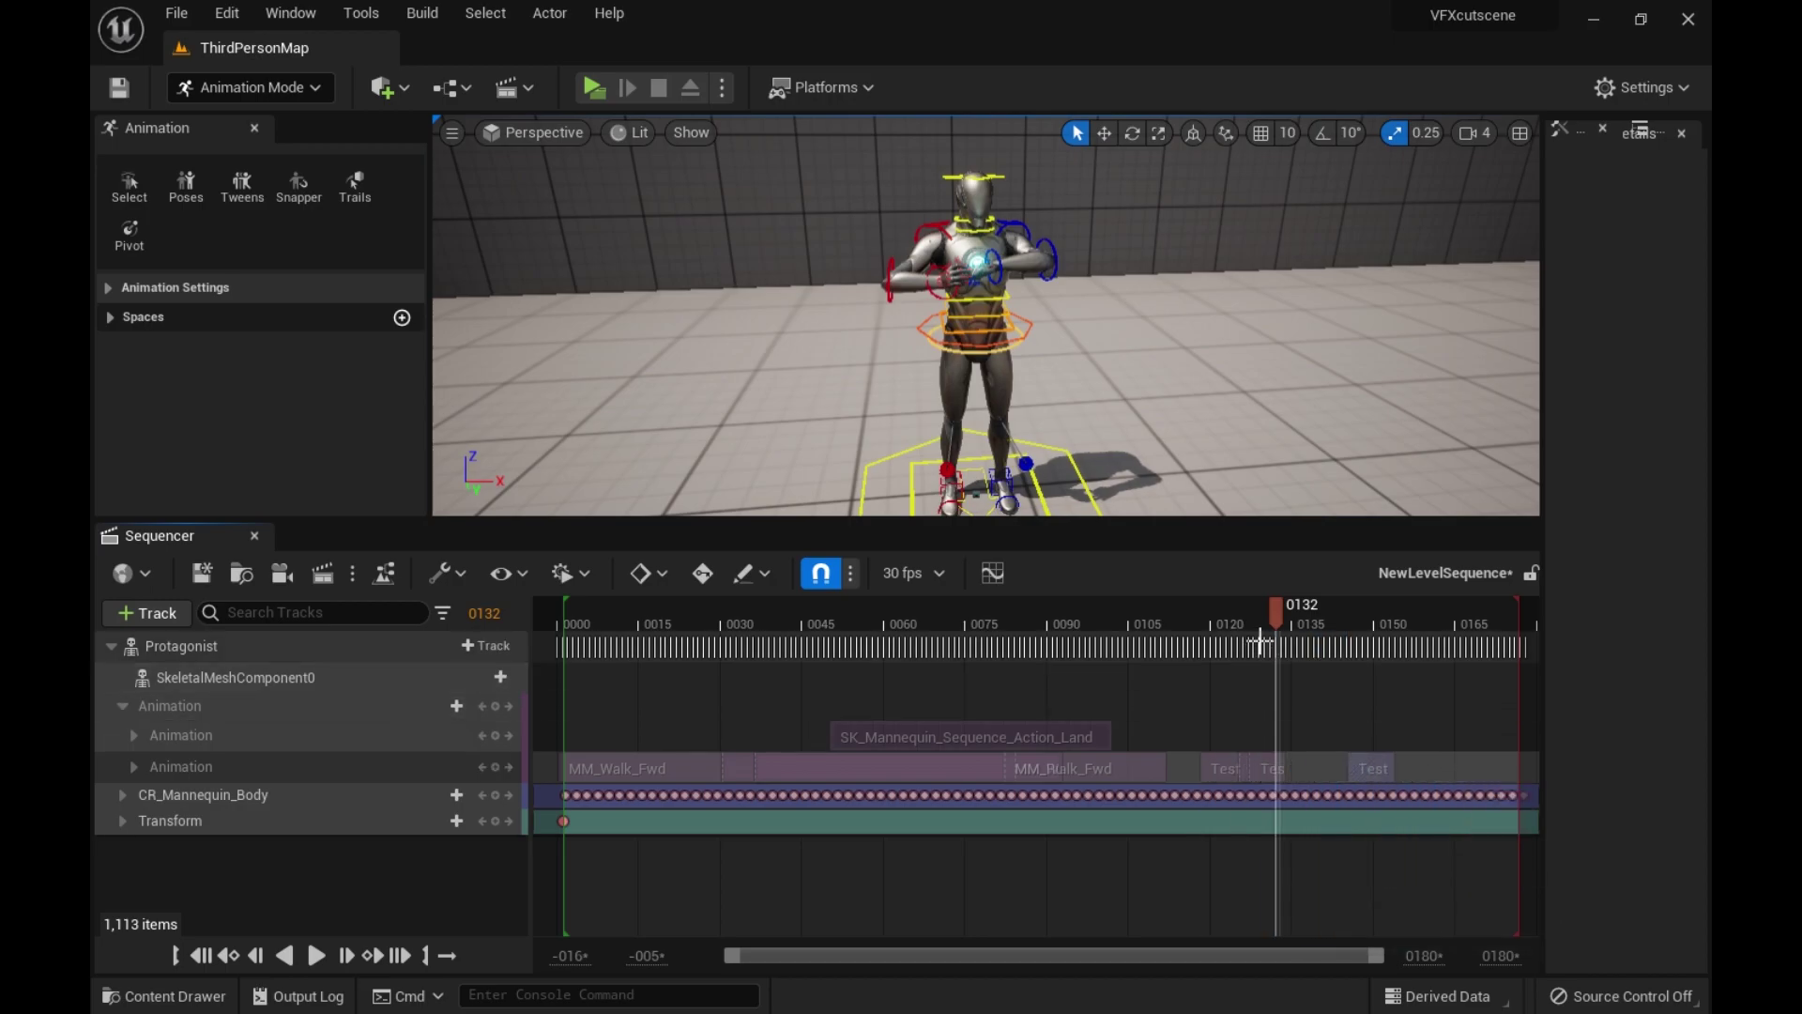
pyautogui.moveTo(1273, 627); pyautogui.dragTo(1375, 654)
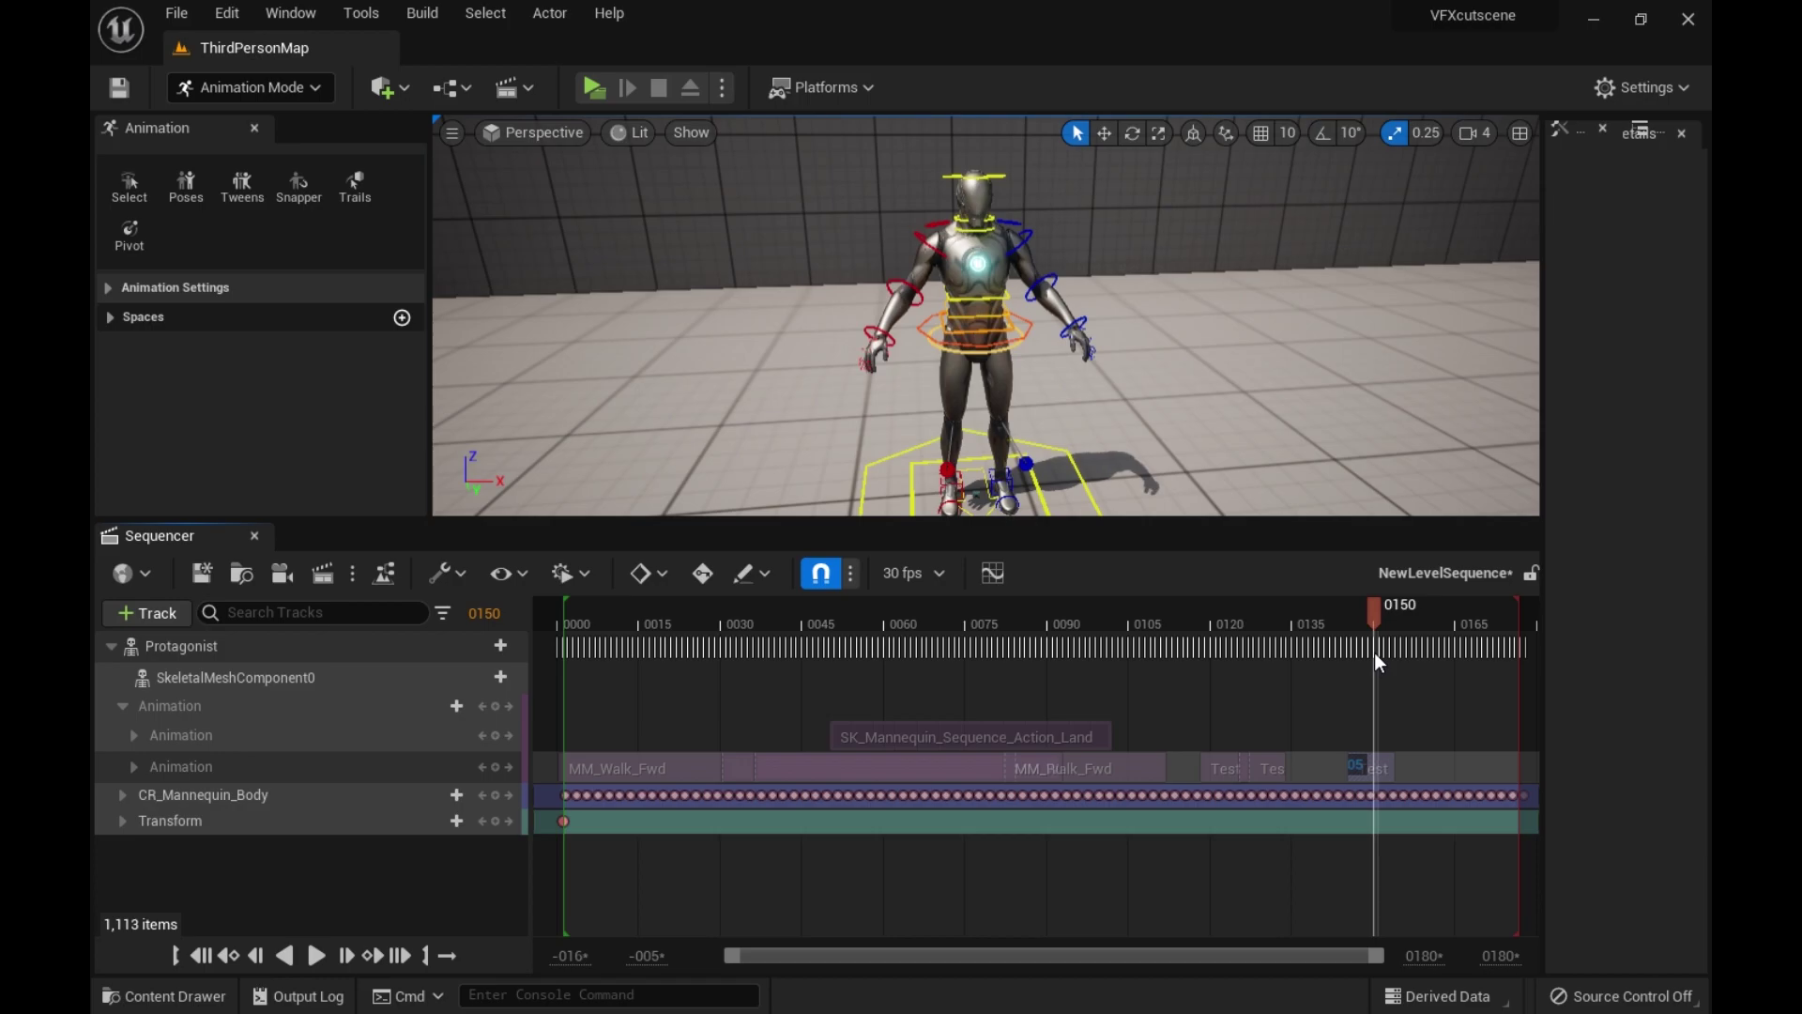
pyautogui.moveTo(1374, 651); pyautogui.dragTo(932, 742)
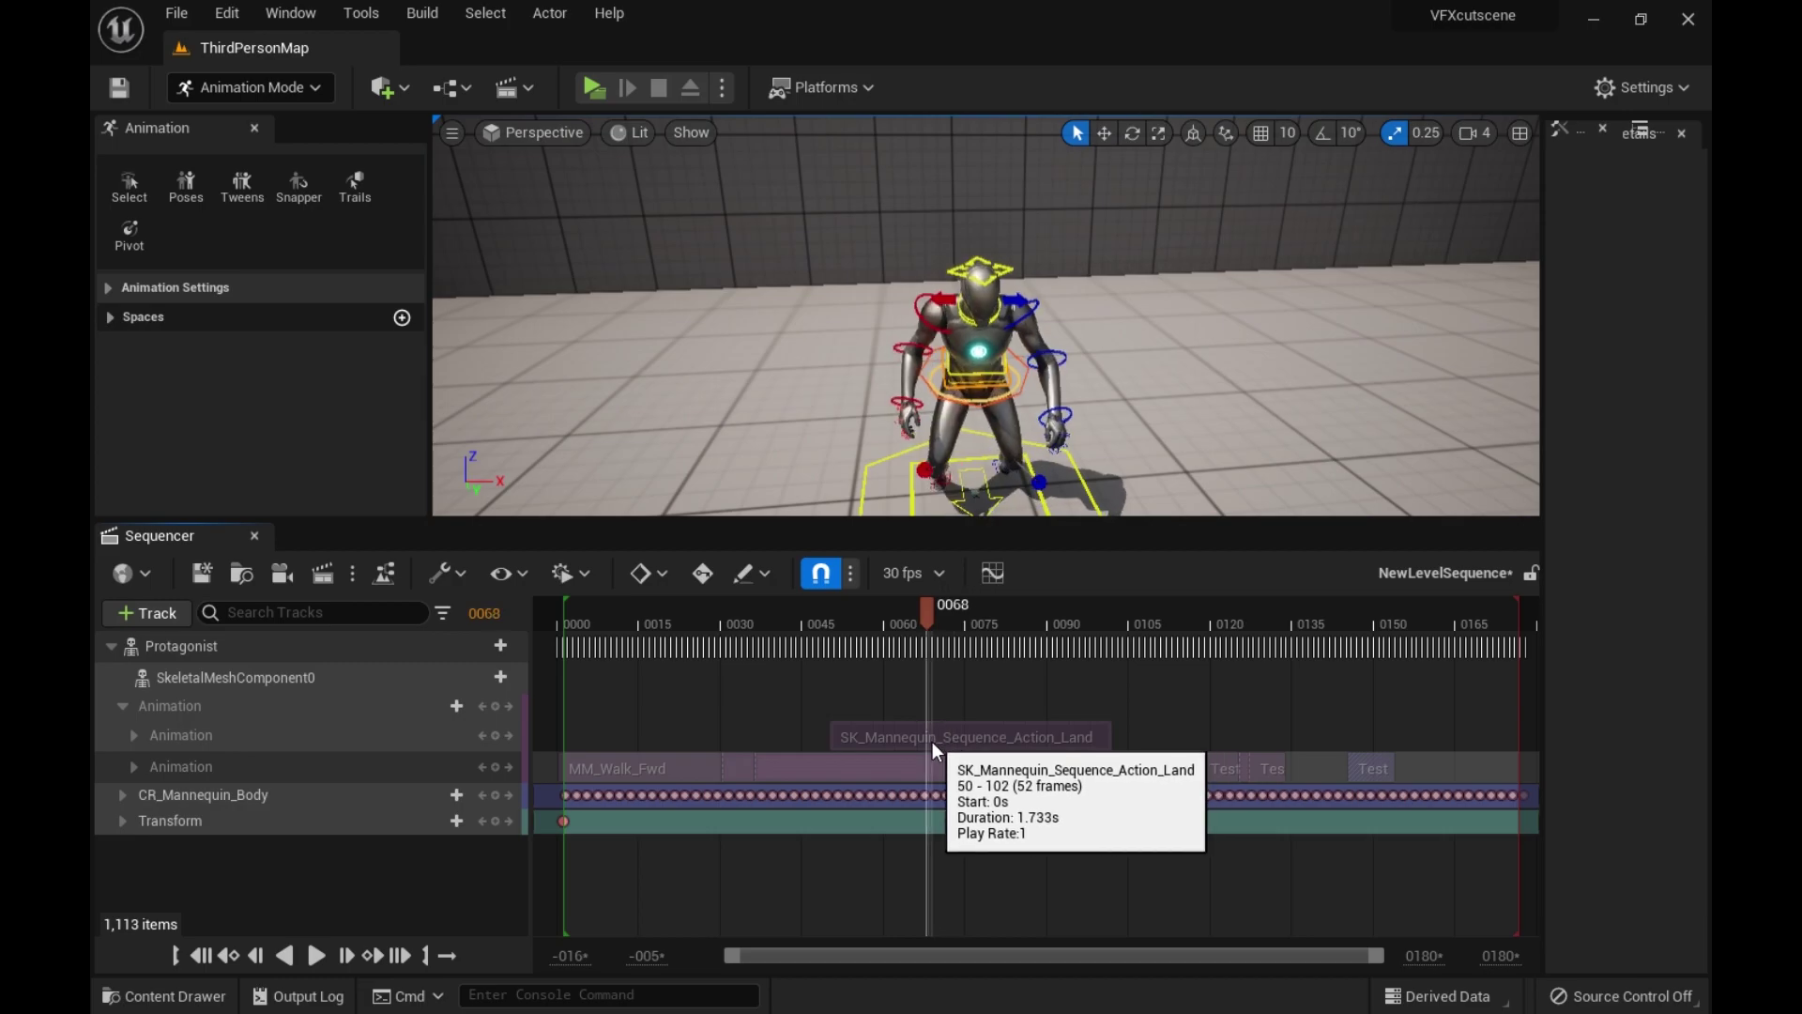
# - Select the right upper arm control (upperarm_r_fk_ctrl) and rotate the arm outward at frame 68
pyautogui.scroll(4, 918, 378)
pyautogui.moveTo(918, 377); pyautogui.dragTo(1023, 376, button='right')
pyautogui.scroll(4, 861, 303)
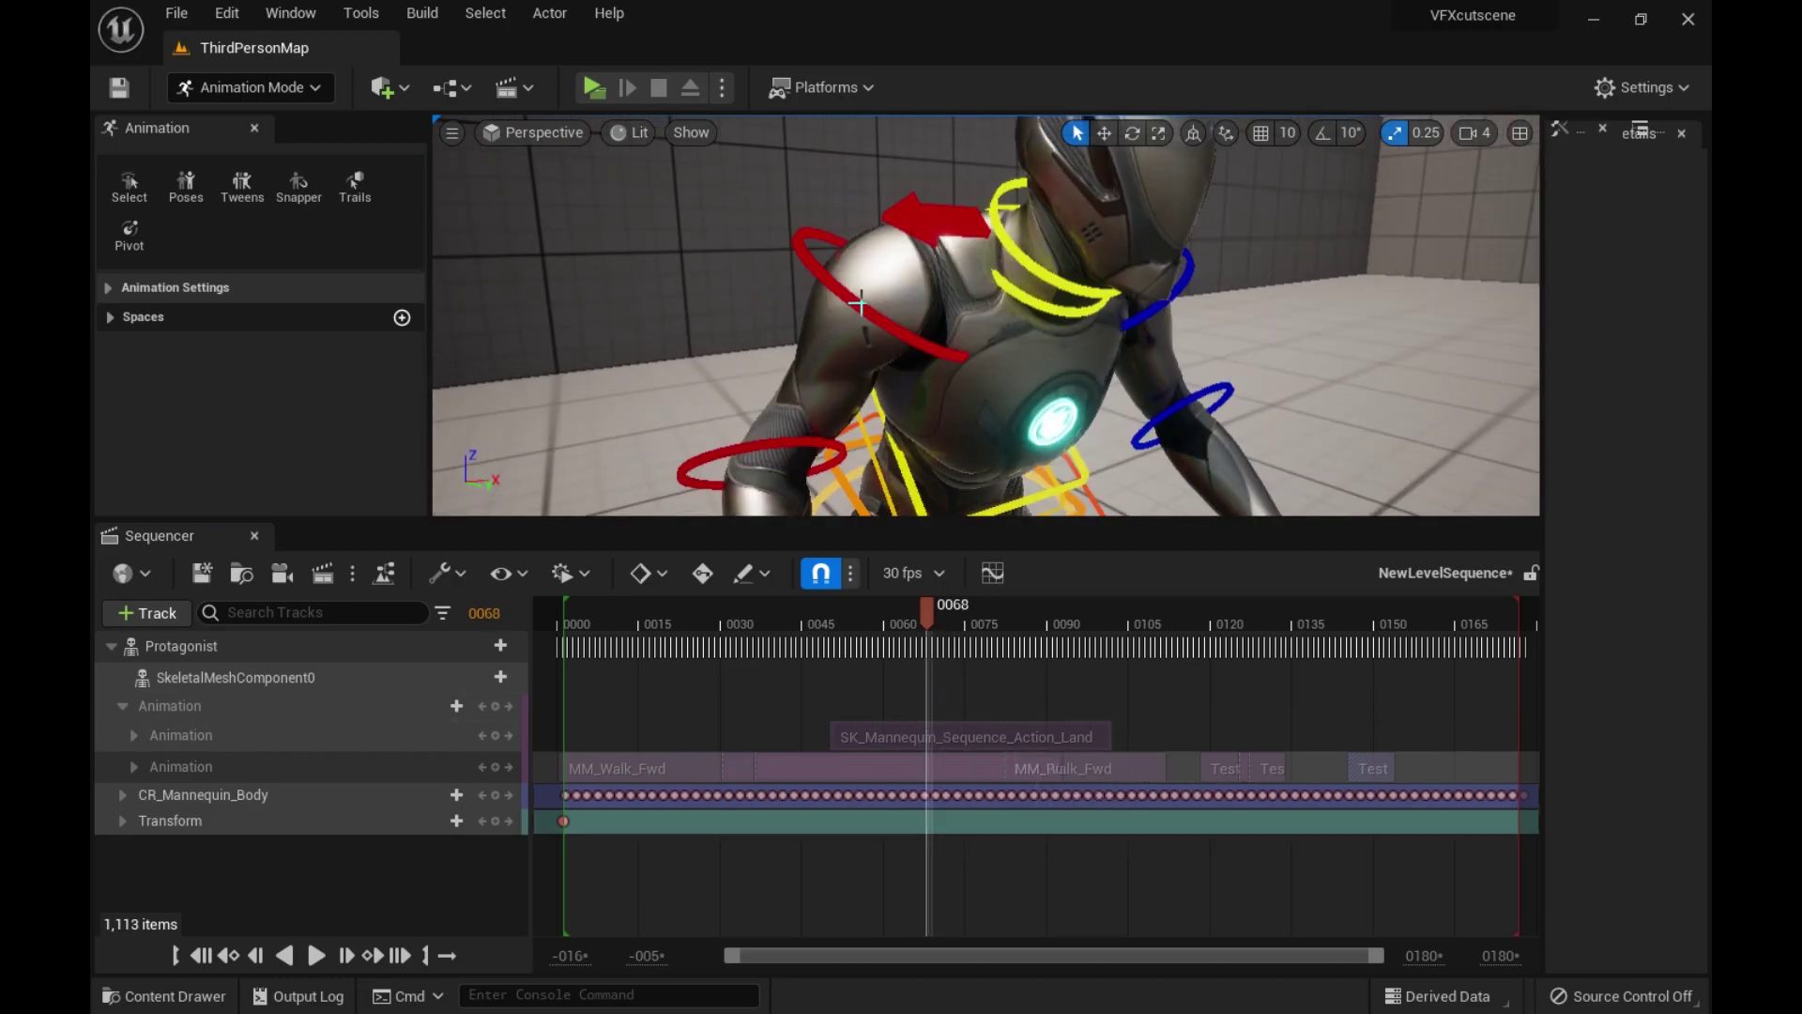
pyautogui.click(824, 279)
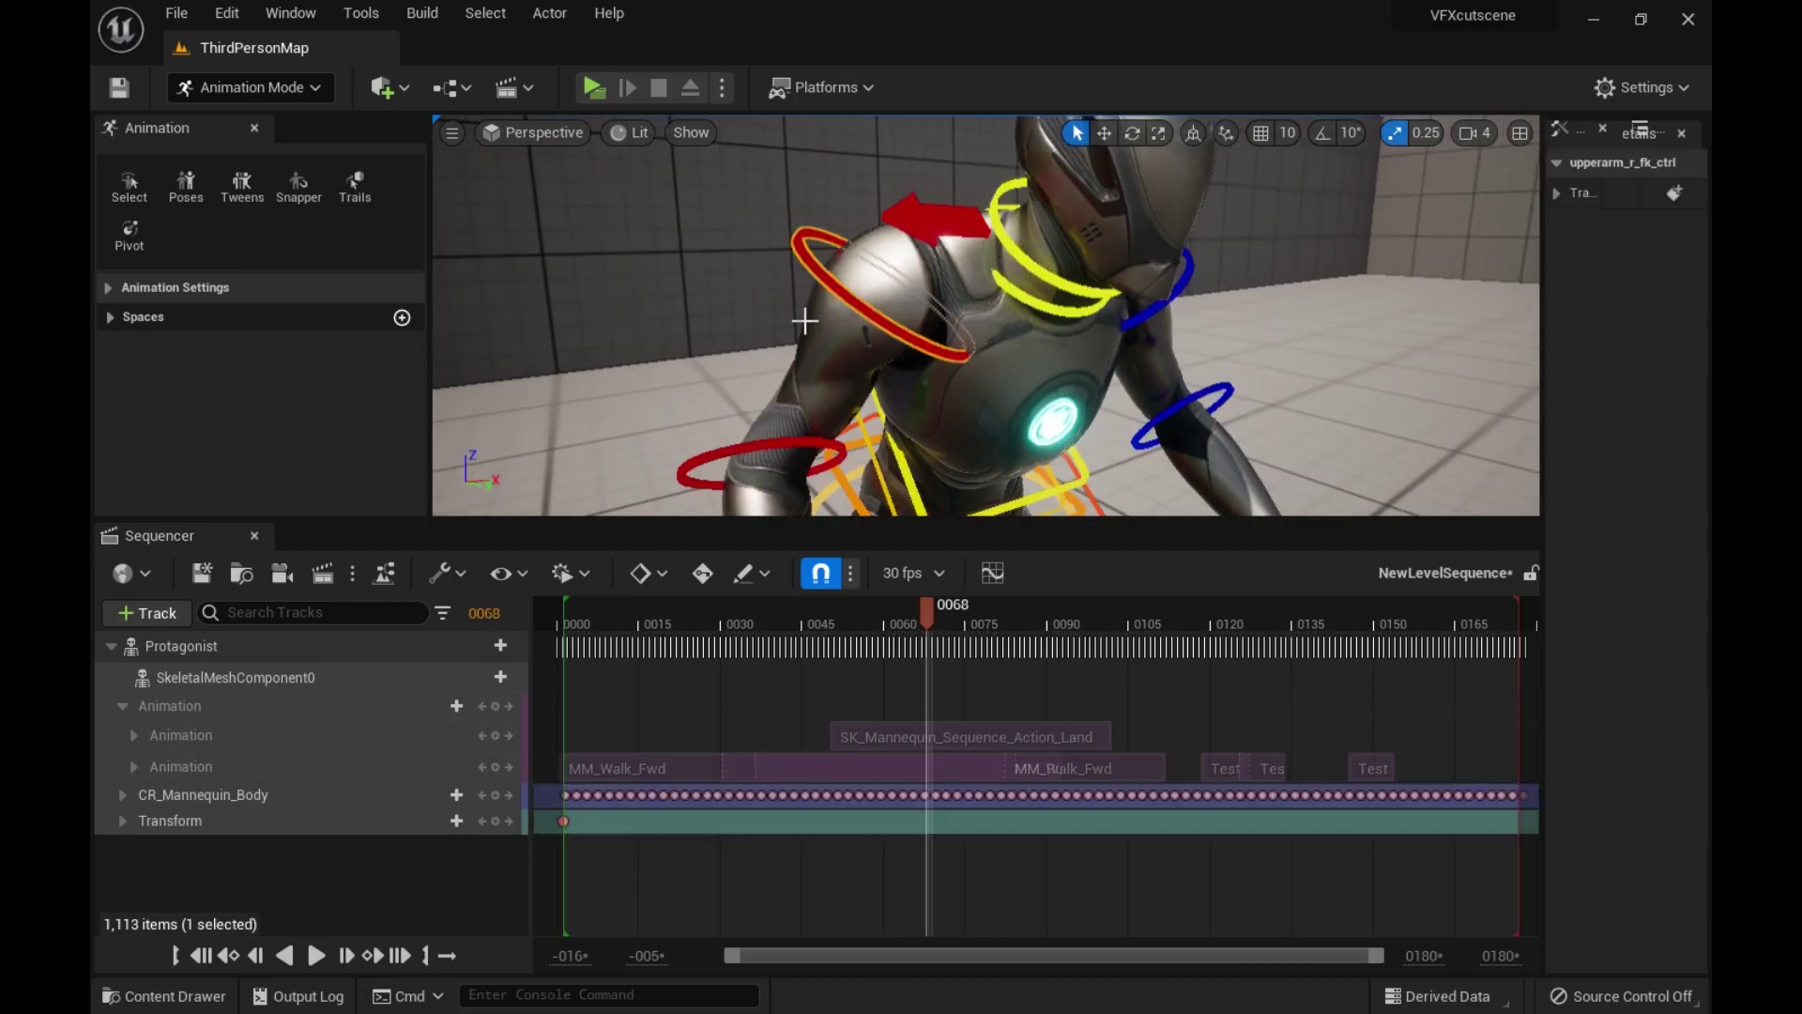
pyautogui.press('e')
pyautogui.scroll(-5, 826, 306)
pyautogui.scroll(4, 930, 226)
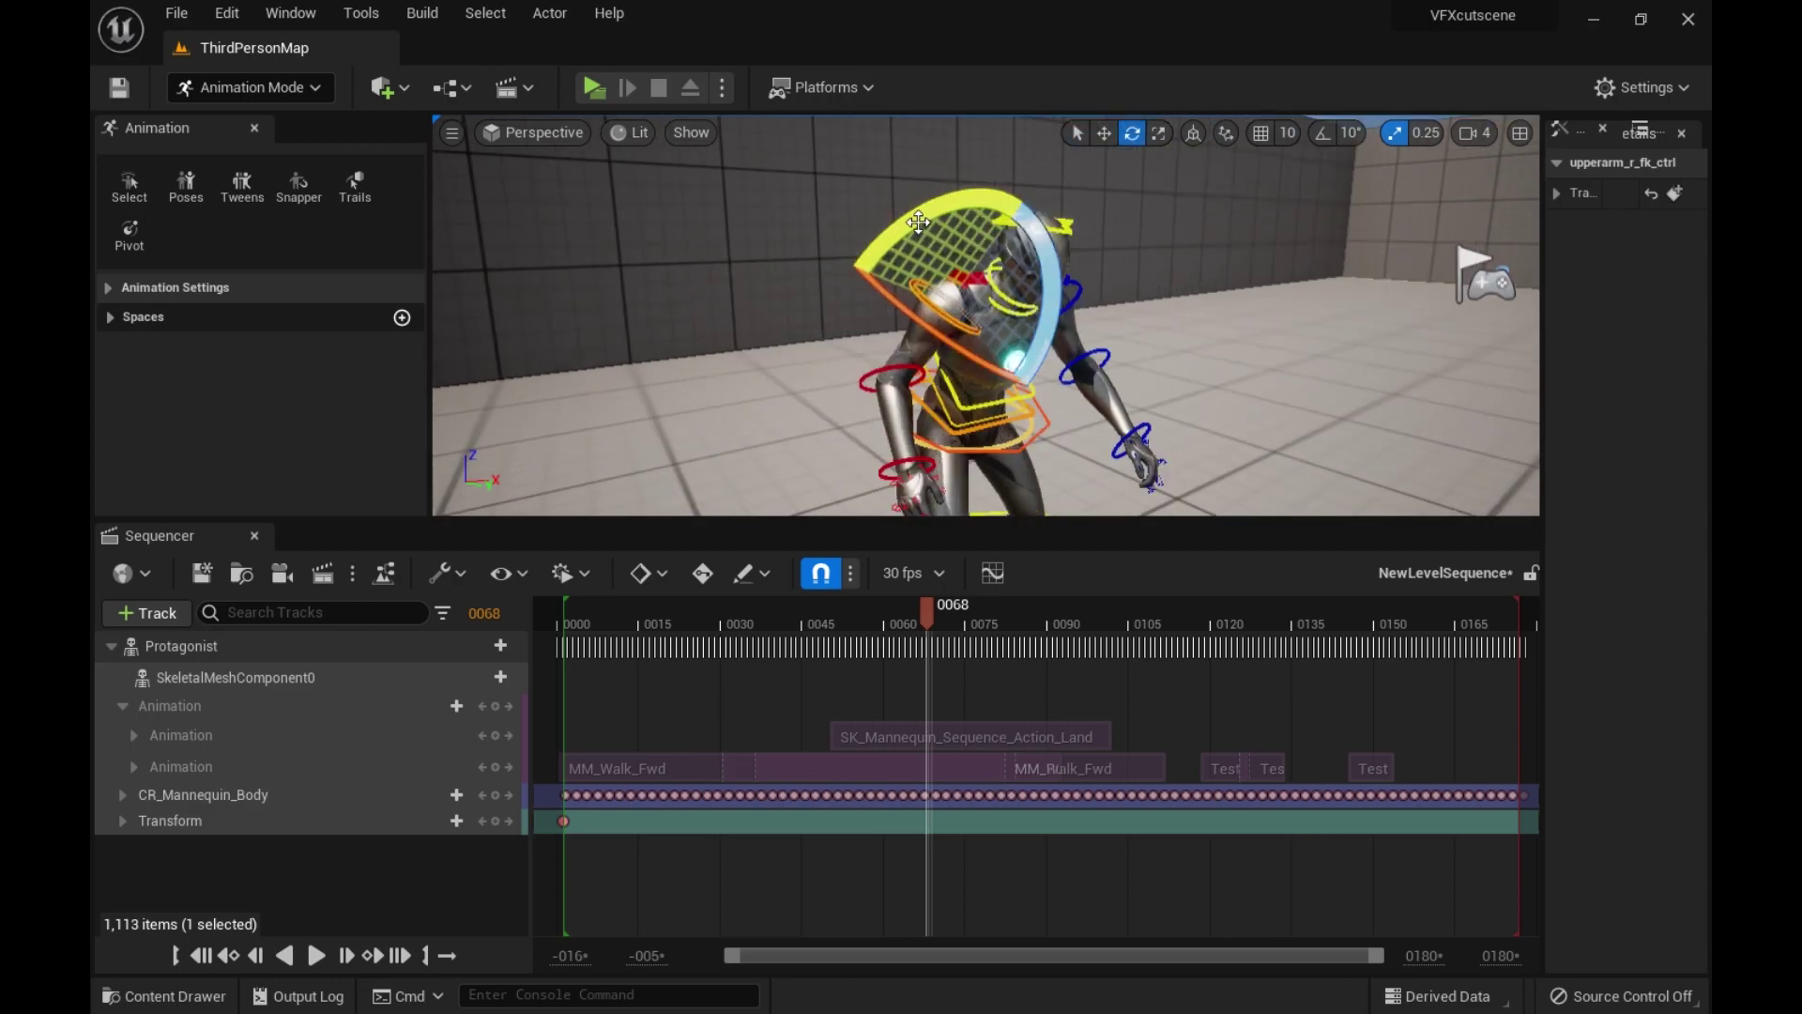
pyautogui.moveTo(916, 221); pyautogui.dragTo(999, 208)
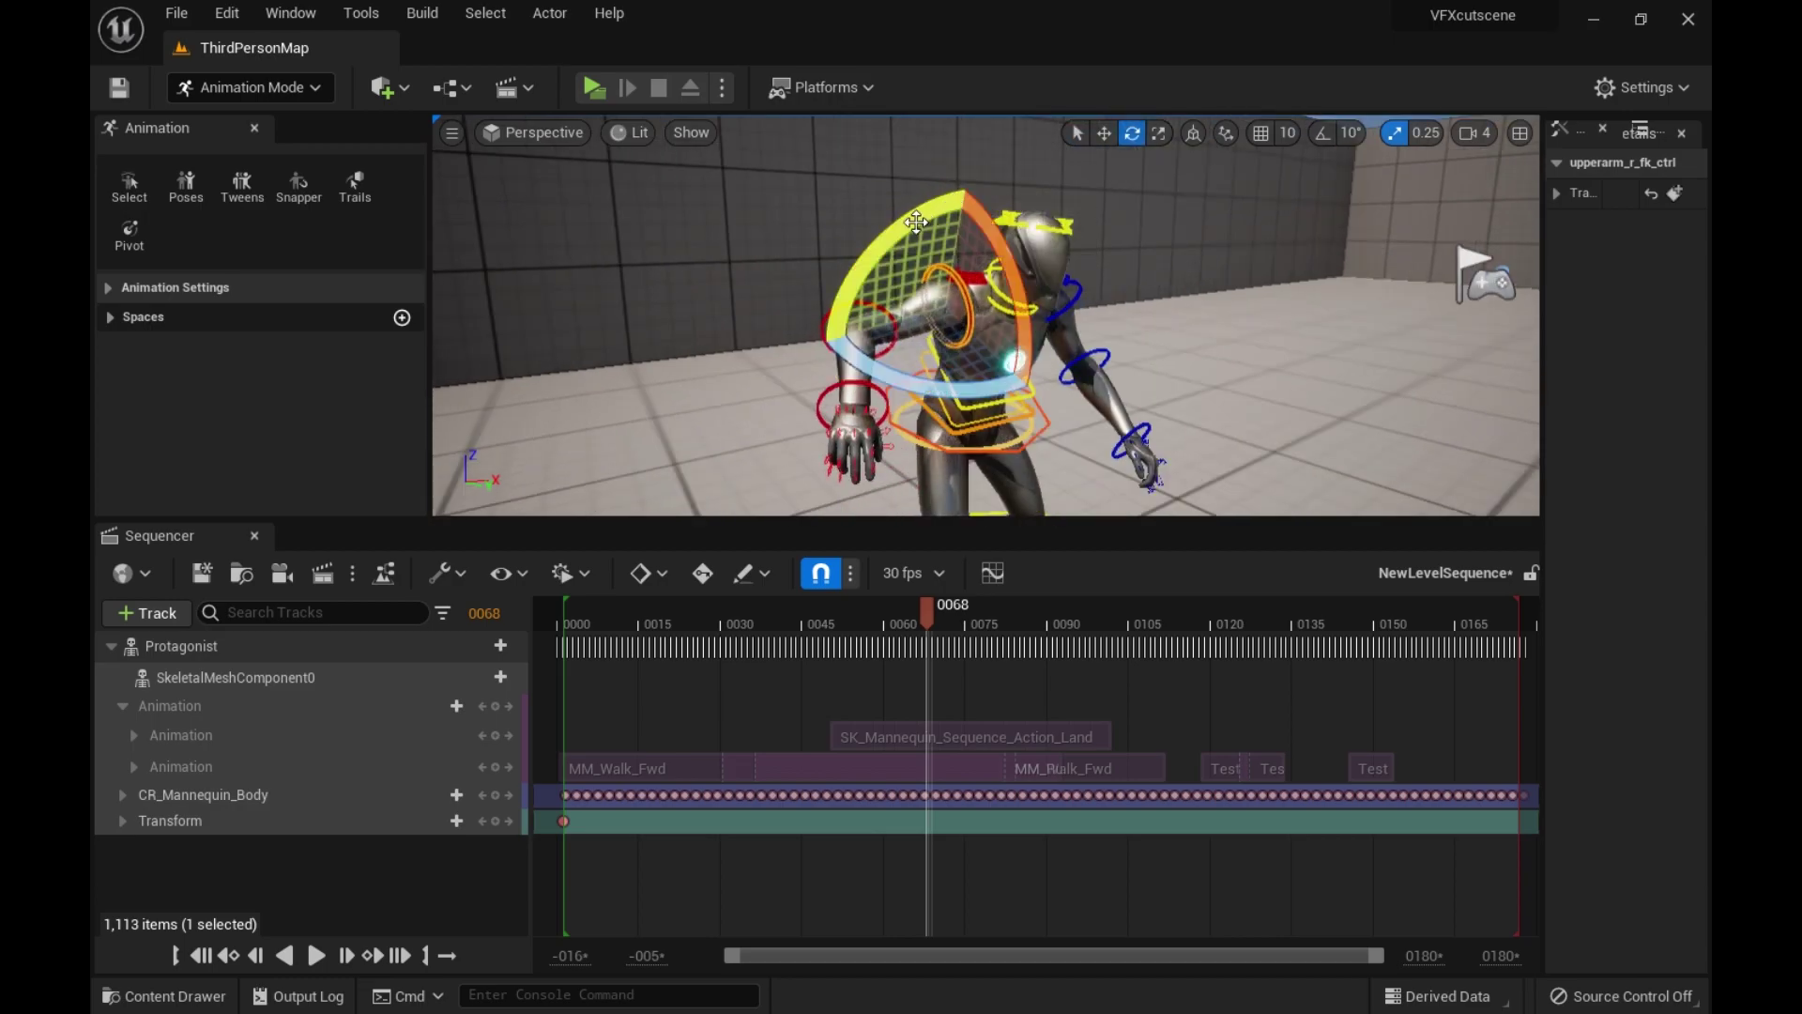
pyautogui.moveTo(928, 606)
pyautogui.mouseDown()
pyautogui.moveTo(879, 612)
pyautogui.moveTo(971, 620)
pyautogui.moveTo(929, 623)
pyautogui.mouseUp()
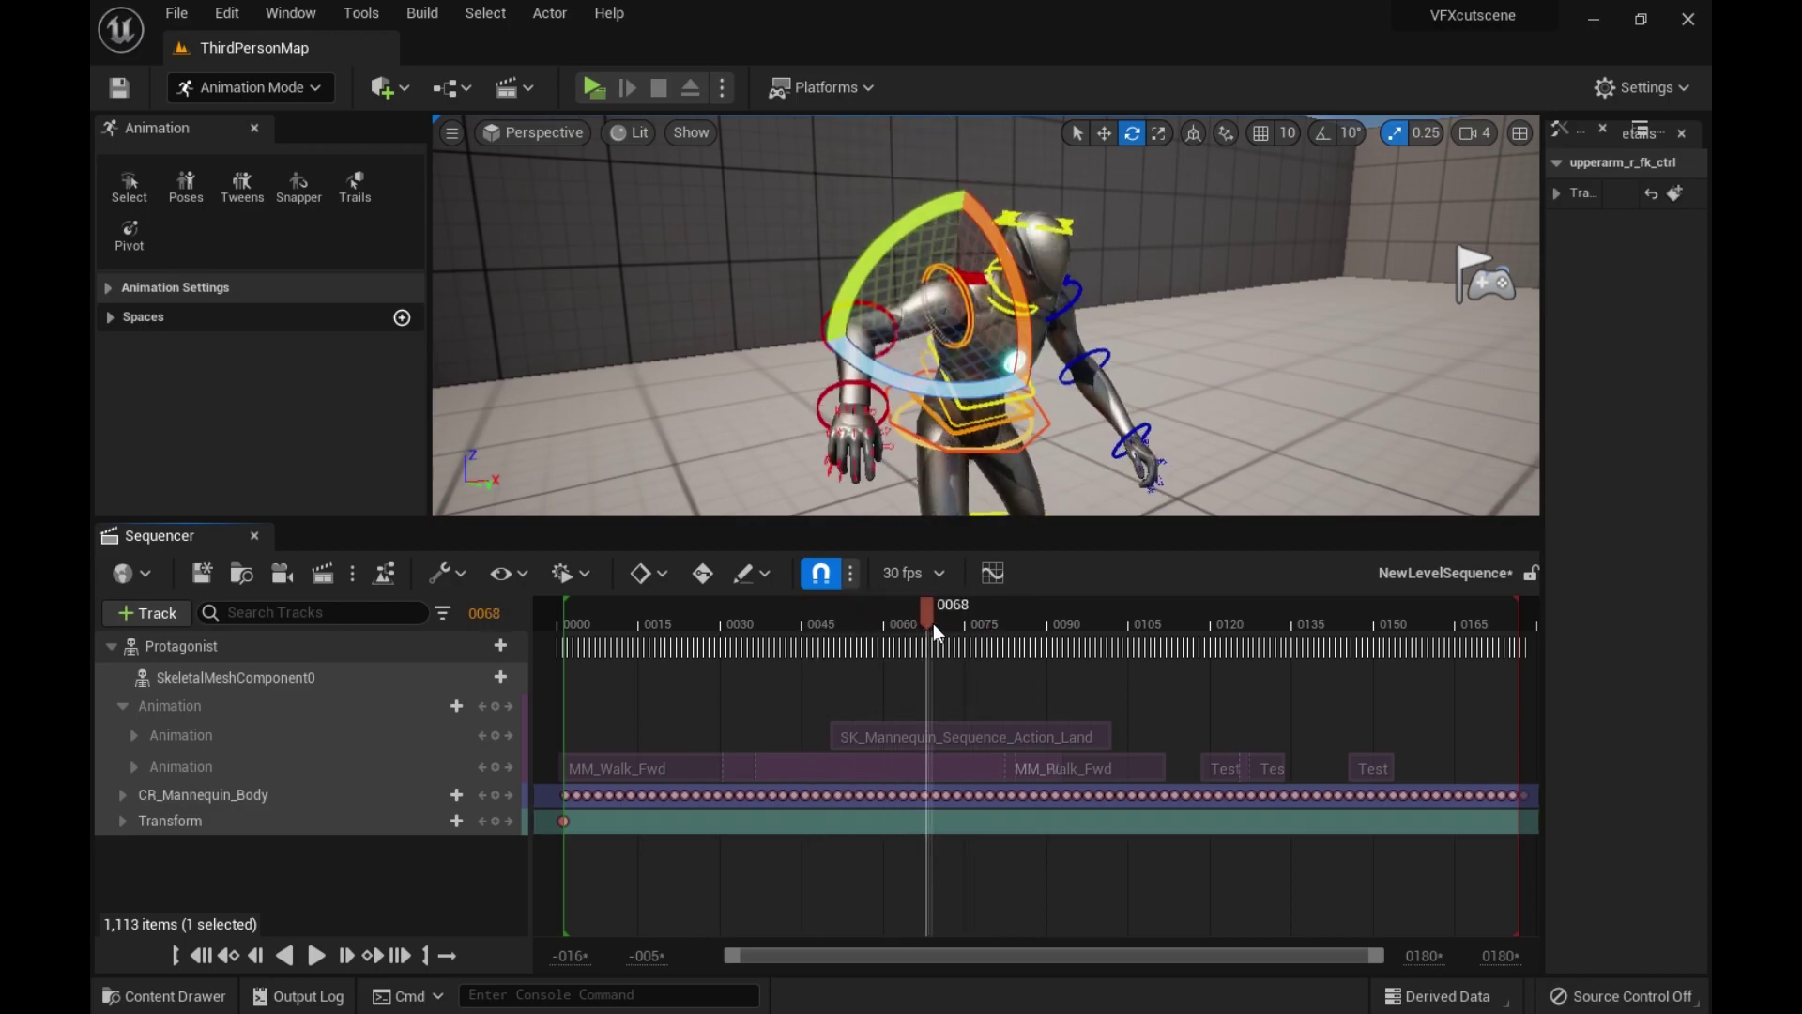
# - Expand the CR_Mannequin_Body track and delete the upper listed controls' keys between about frames 53 and 81
pyautogui.click(122, 795)
pyautogui.scroll(-3, 1073, 807)
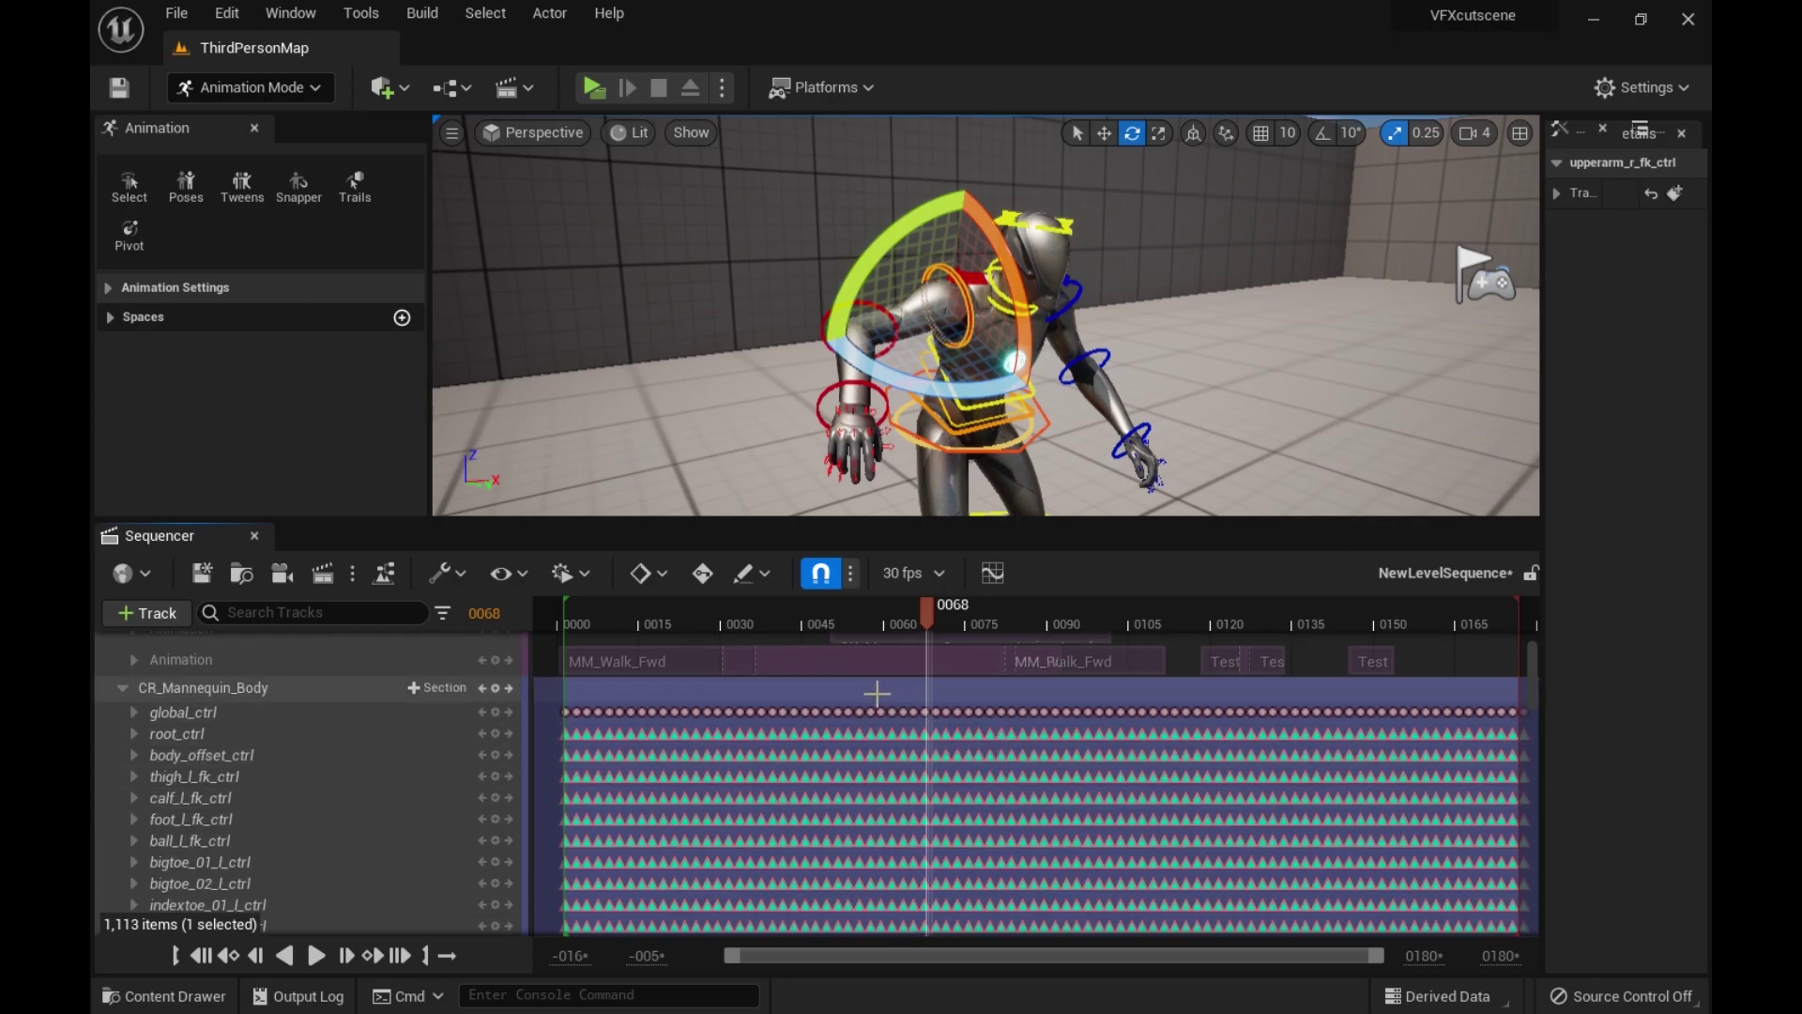
pyautogui.moveTo(858, 691); pyautogui.dragTo(1004, 1006)
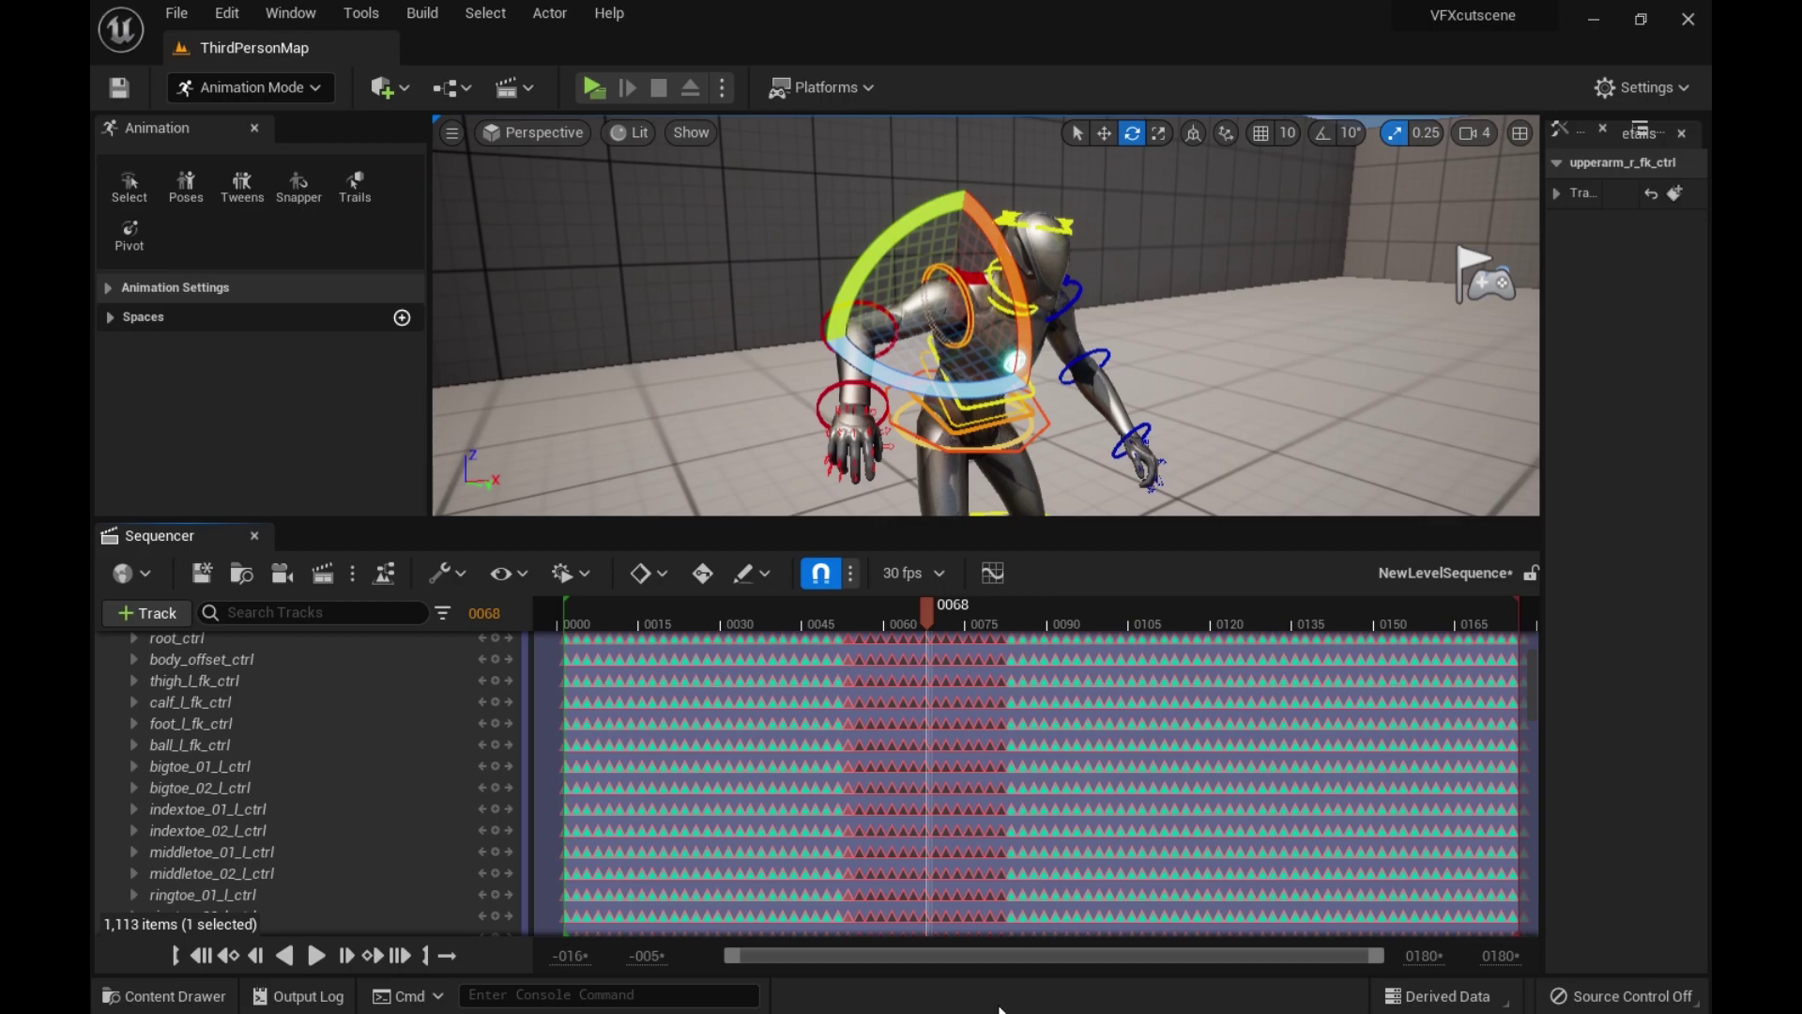
pyautogui.press('Delete')
pyautogui.scroll(5, 954, 736)
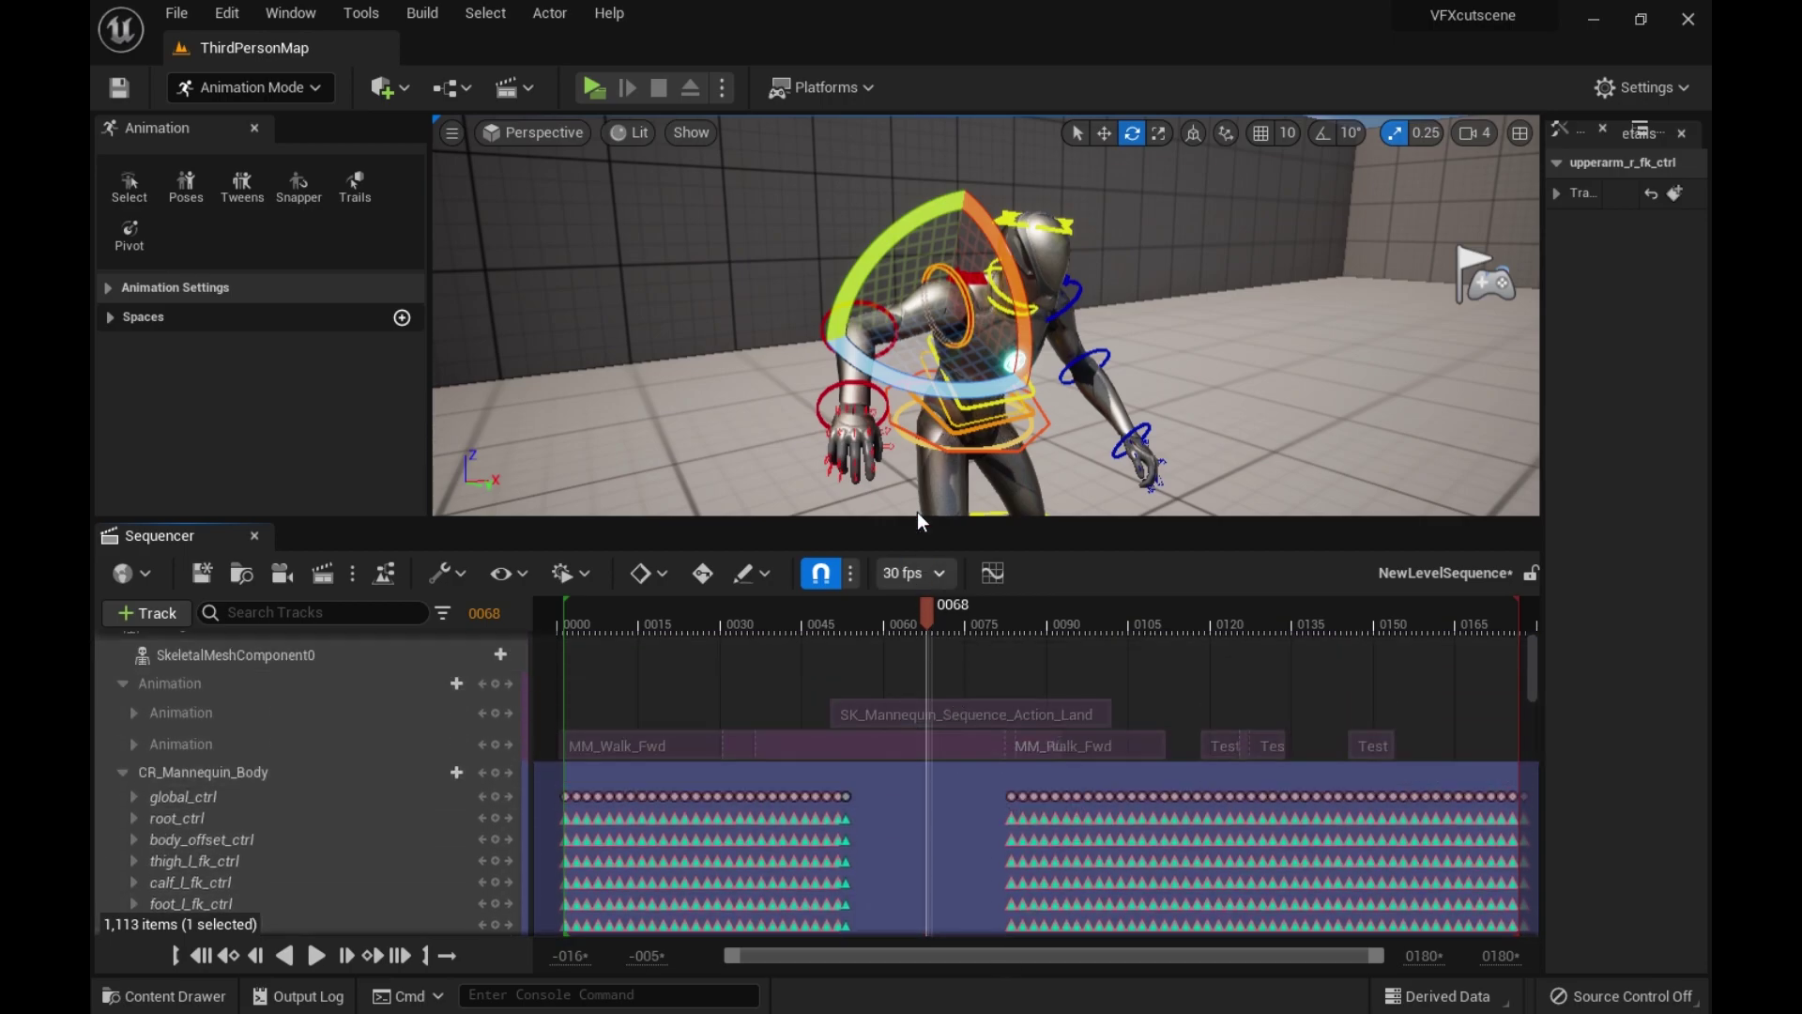
# - Rotate the right upper arm further at frame 68 and play back from about frame 43 to test the motion
pyautogui.moveTo(941, 268); pyautogui.dragTo(909, 222)
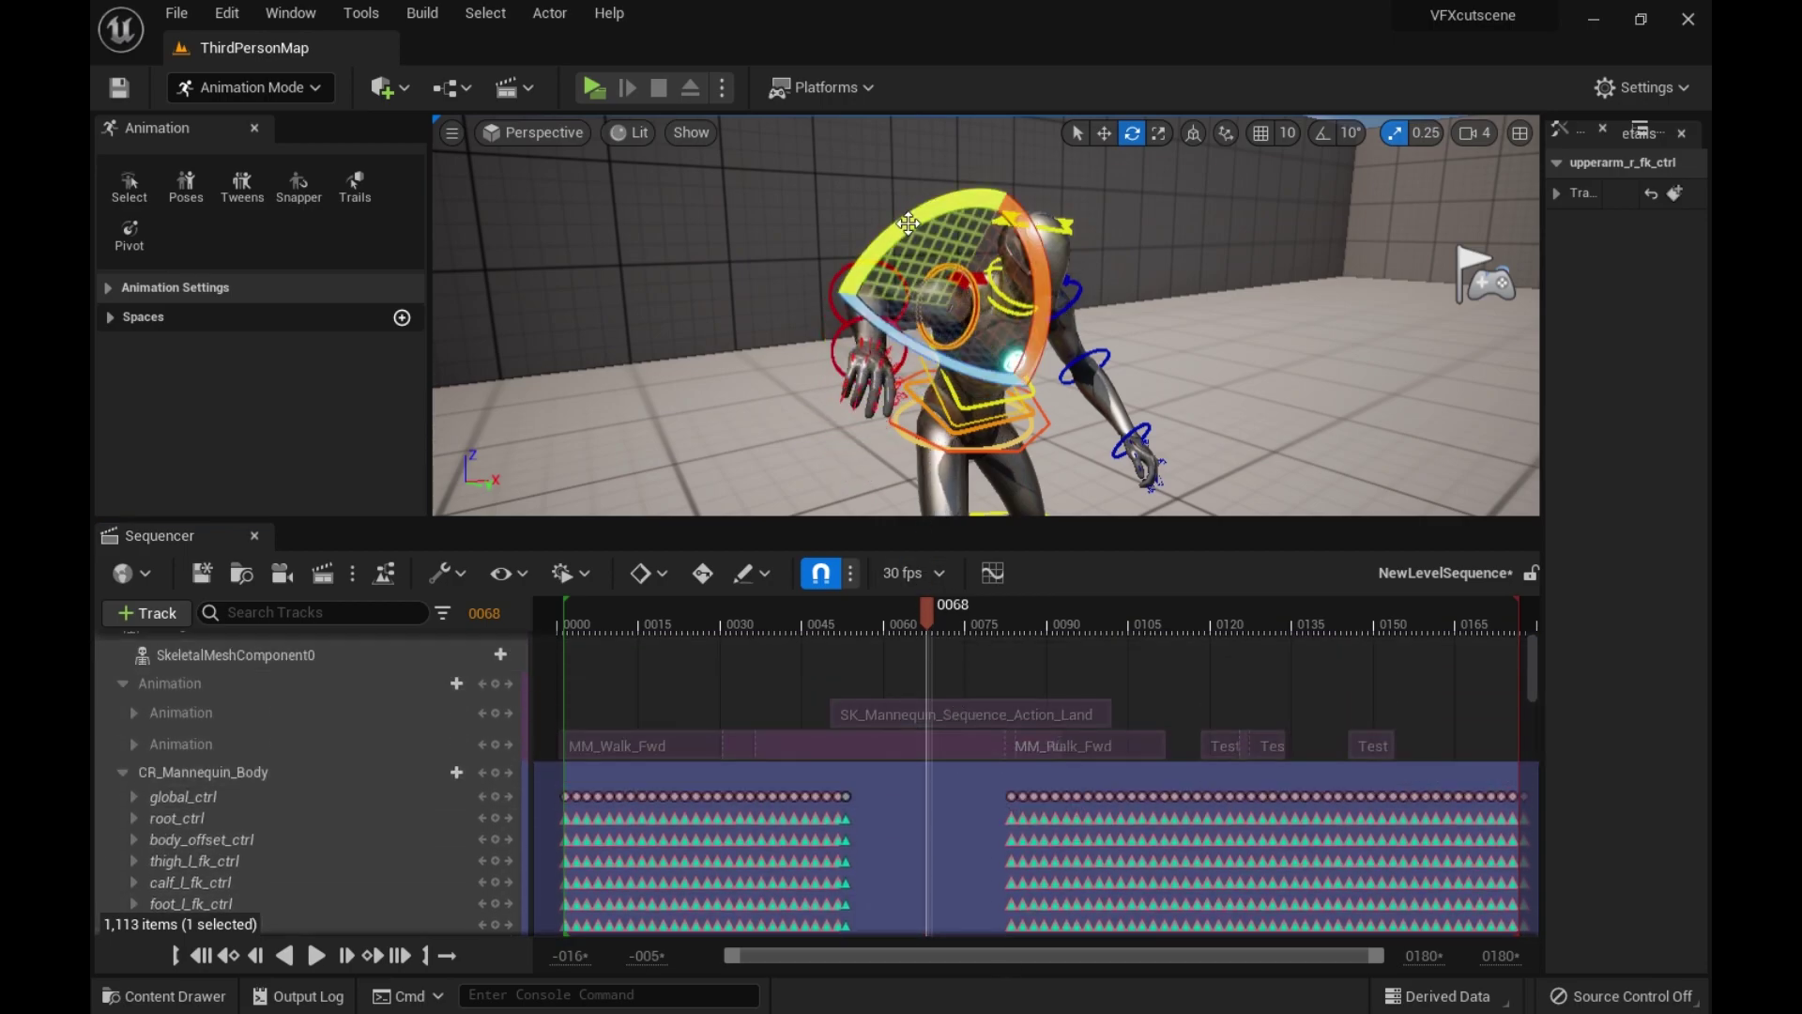
pyautogui.moveTo(929, 618); pyautogui.dragTo(794, 628)
pyautogui.press('space')
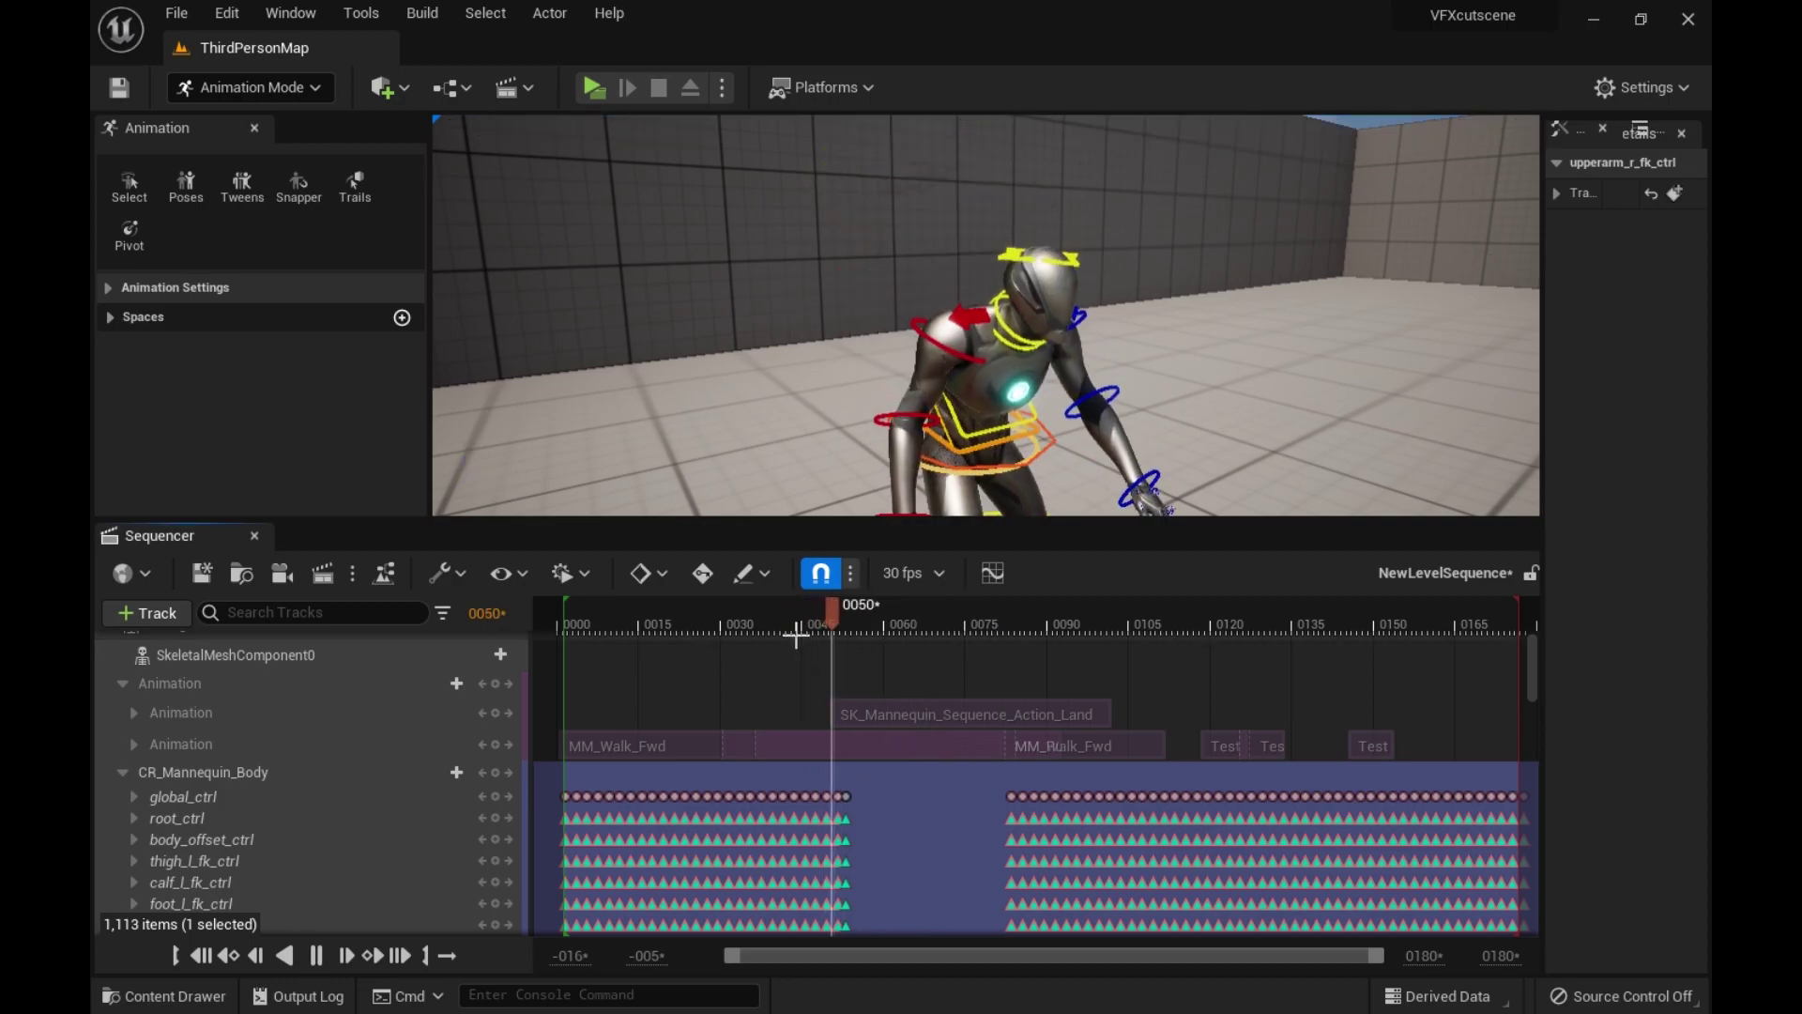
pyautogui.press('space')
# - Delete the keys of the remaining CR_Mannequin_Body controls, down to chest_tan_ctrl, between about frames 58 and 81
pyautogui.scroll(-8, 895, 780)
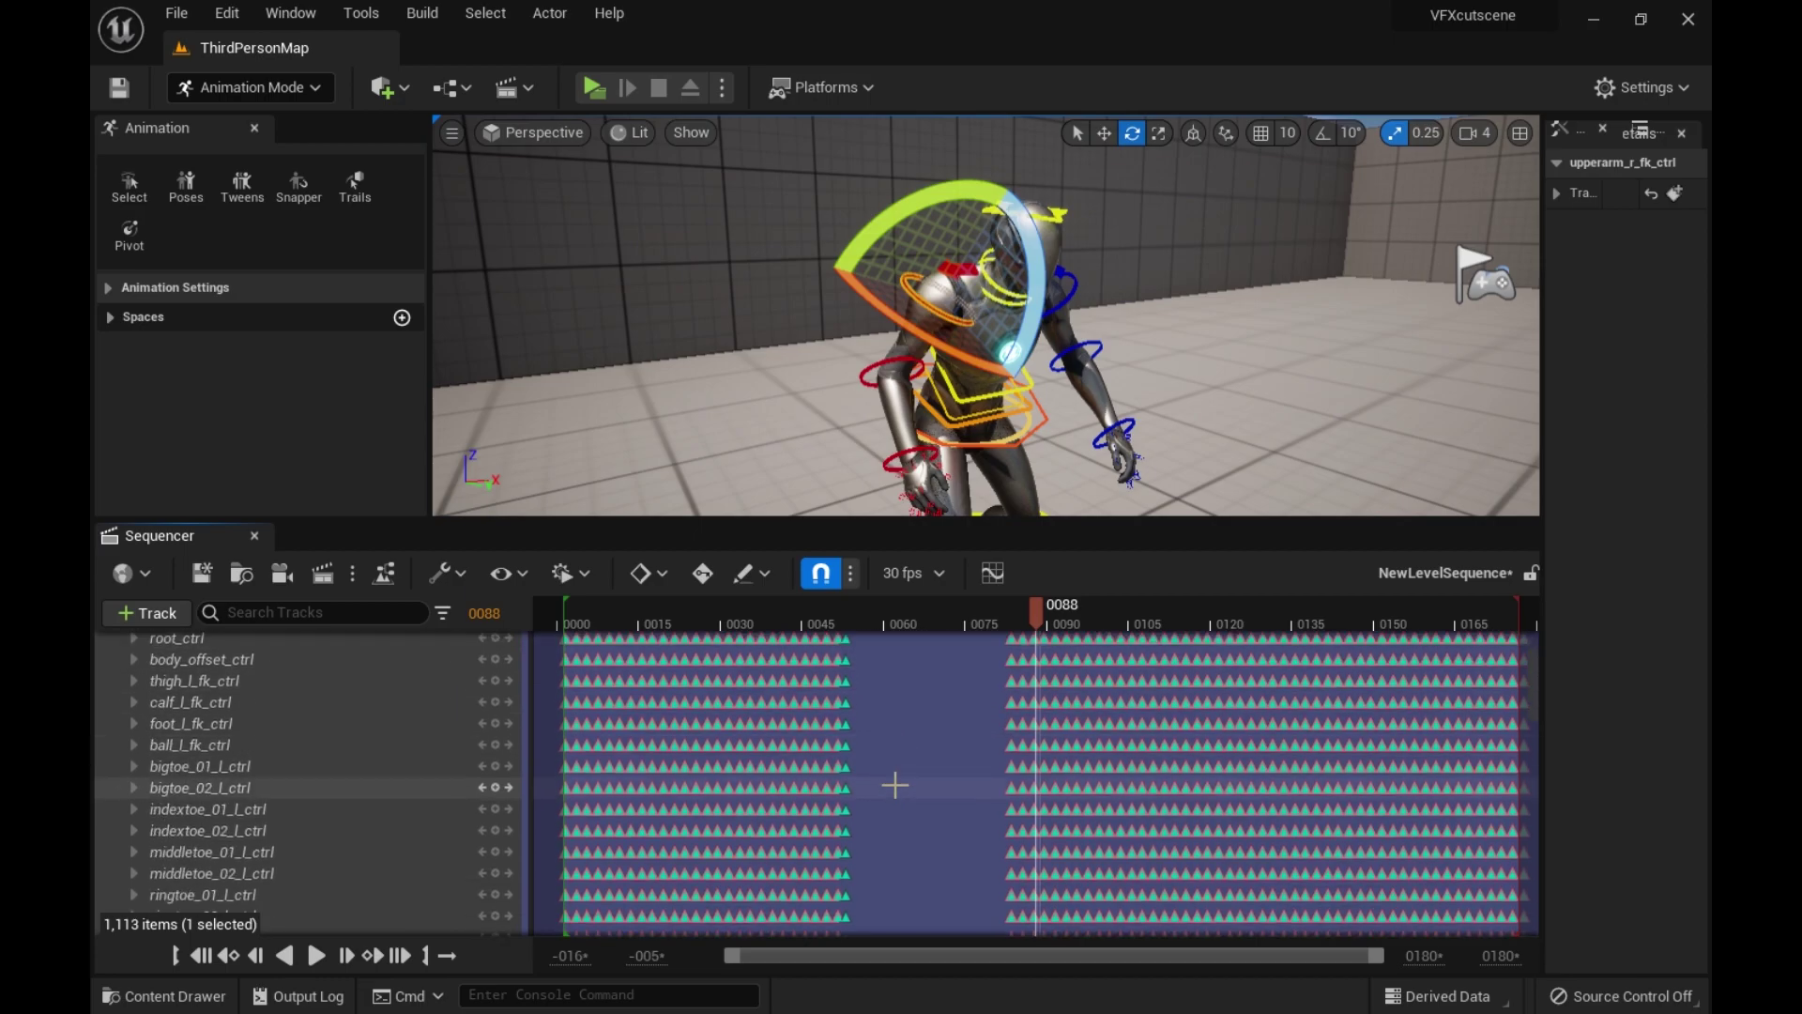
pyautogui.scroll(2, 895, 779)
pyautogui.moveTo(887, 716); pyautogui.dragTo(984, 1006)
pyautogui.scroll(10, 938, 778)
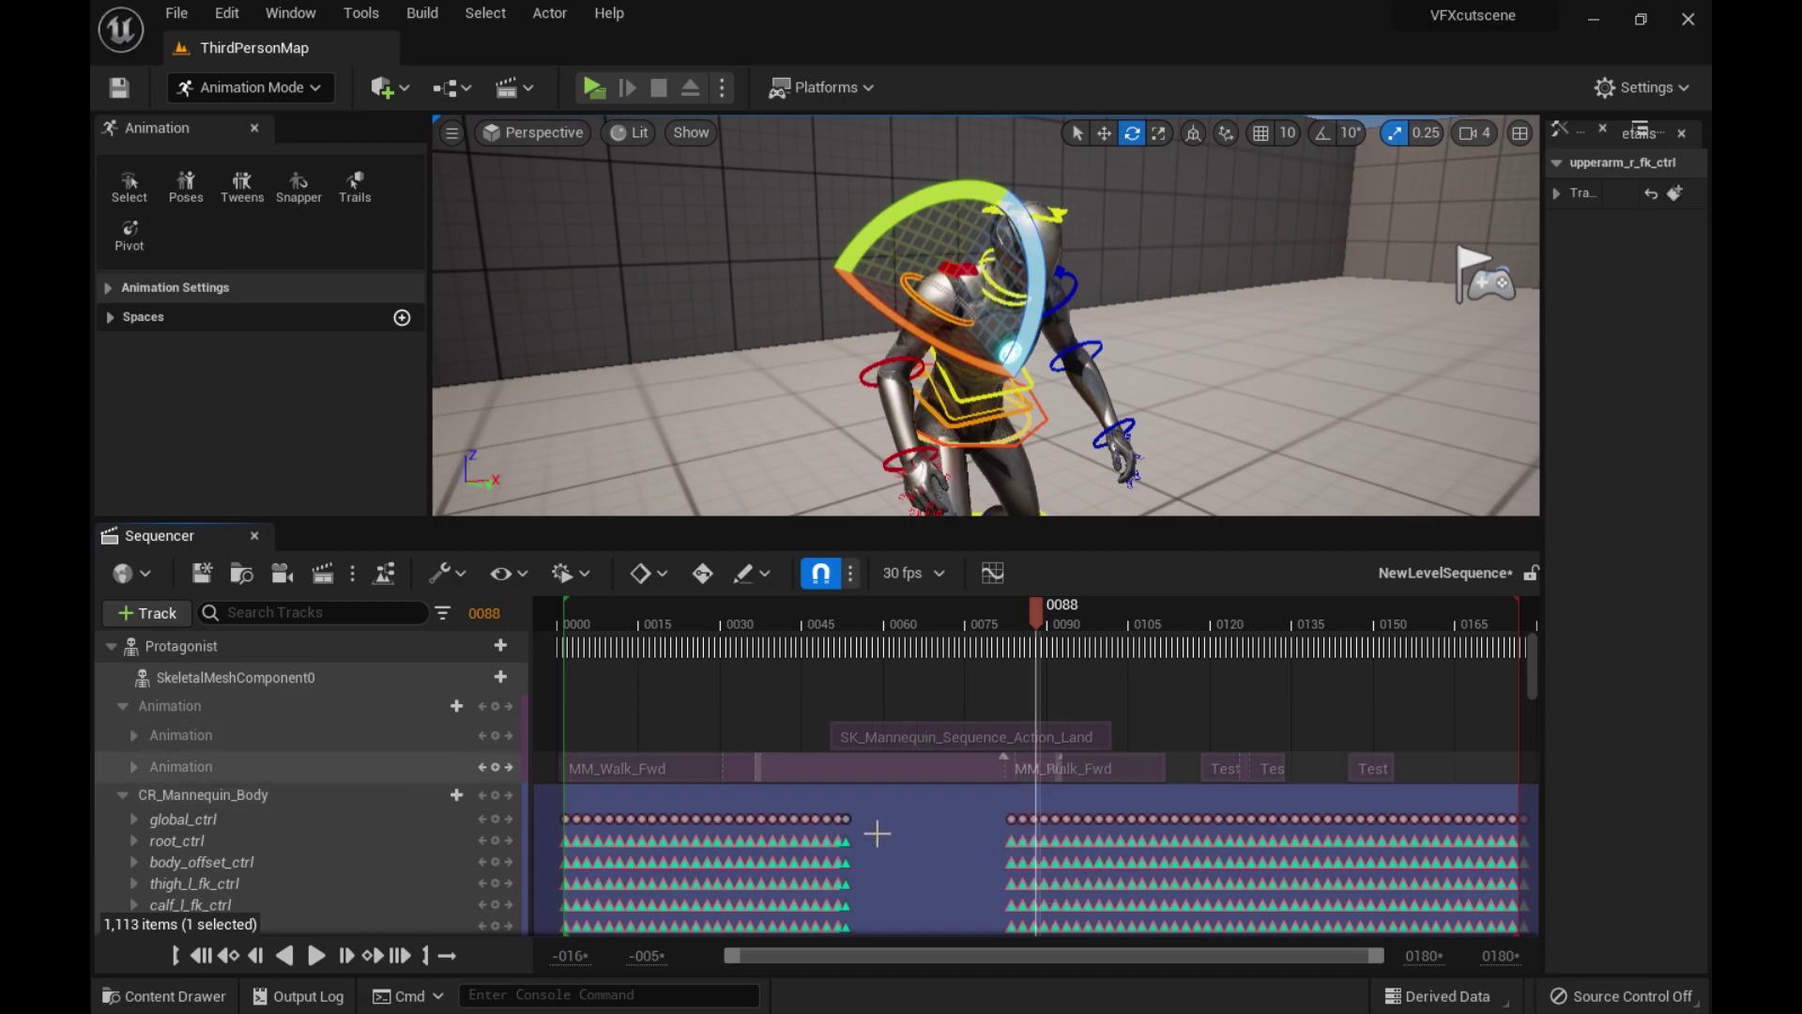
pyautogui.moveTo(736, 962); pyautogui.dragTo(599, 977)
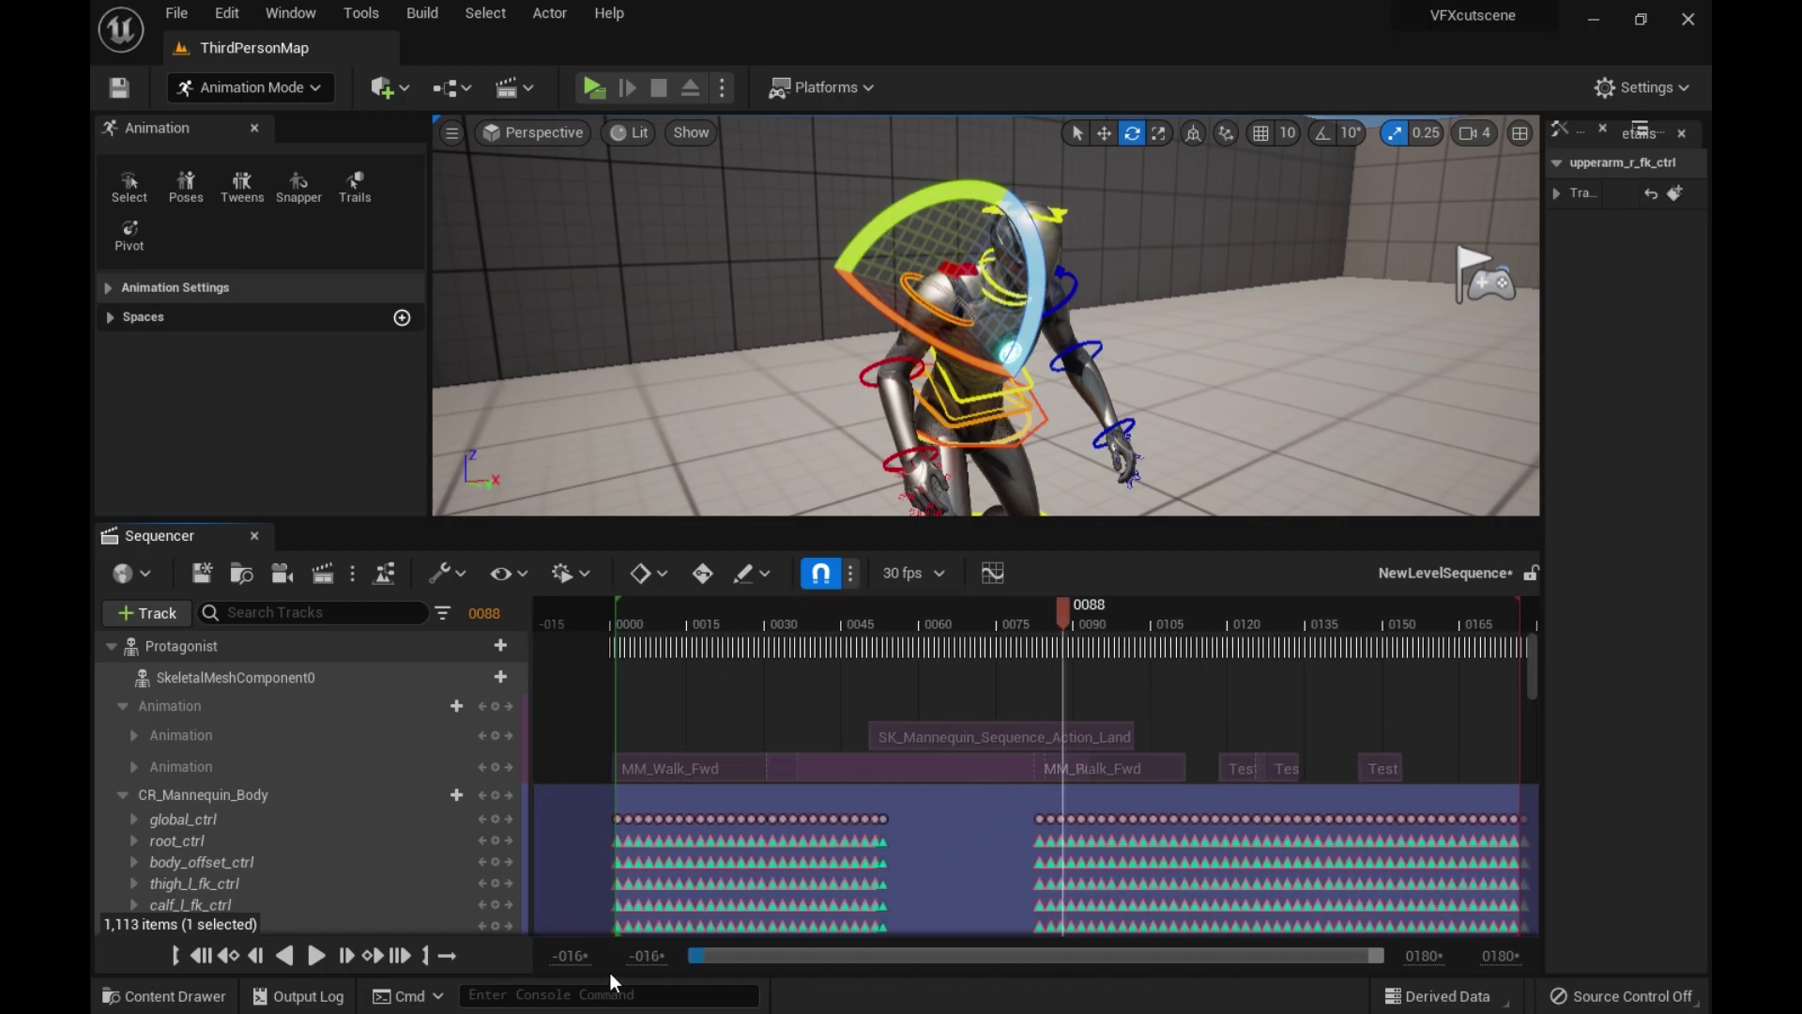
pyautogui.scroll(-5, 784, 803)
pyautogui.scroll(2, 908, 830)
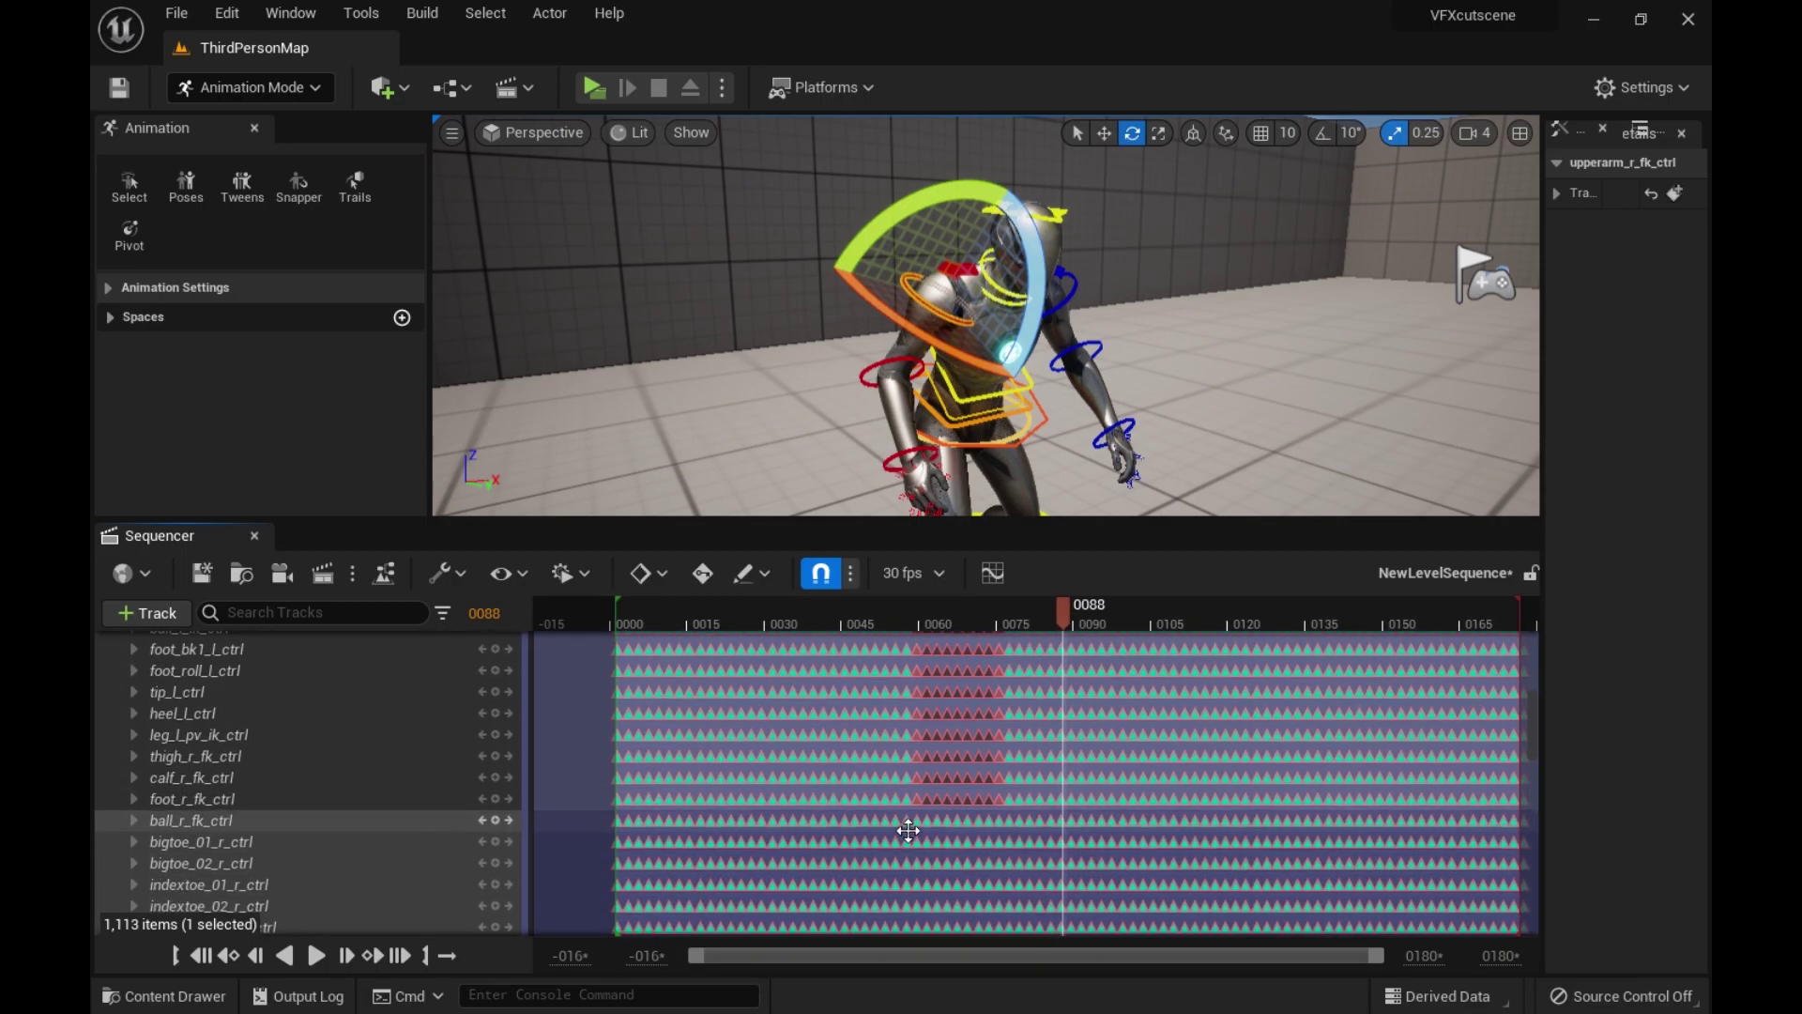
pyautogui.scroll(2, 954, 780)
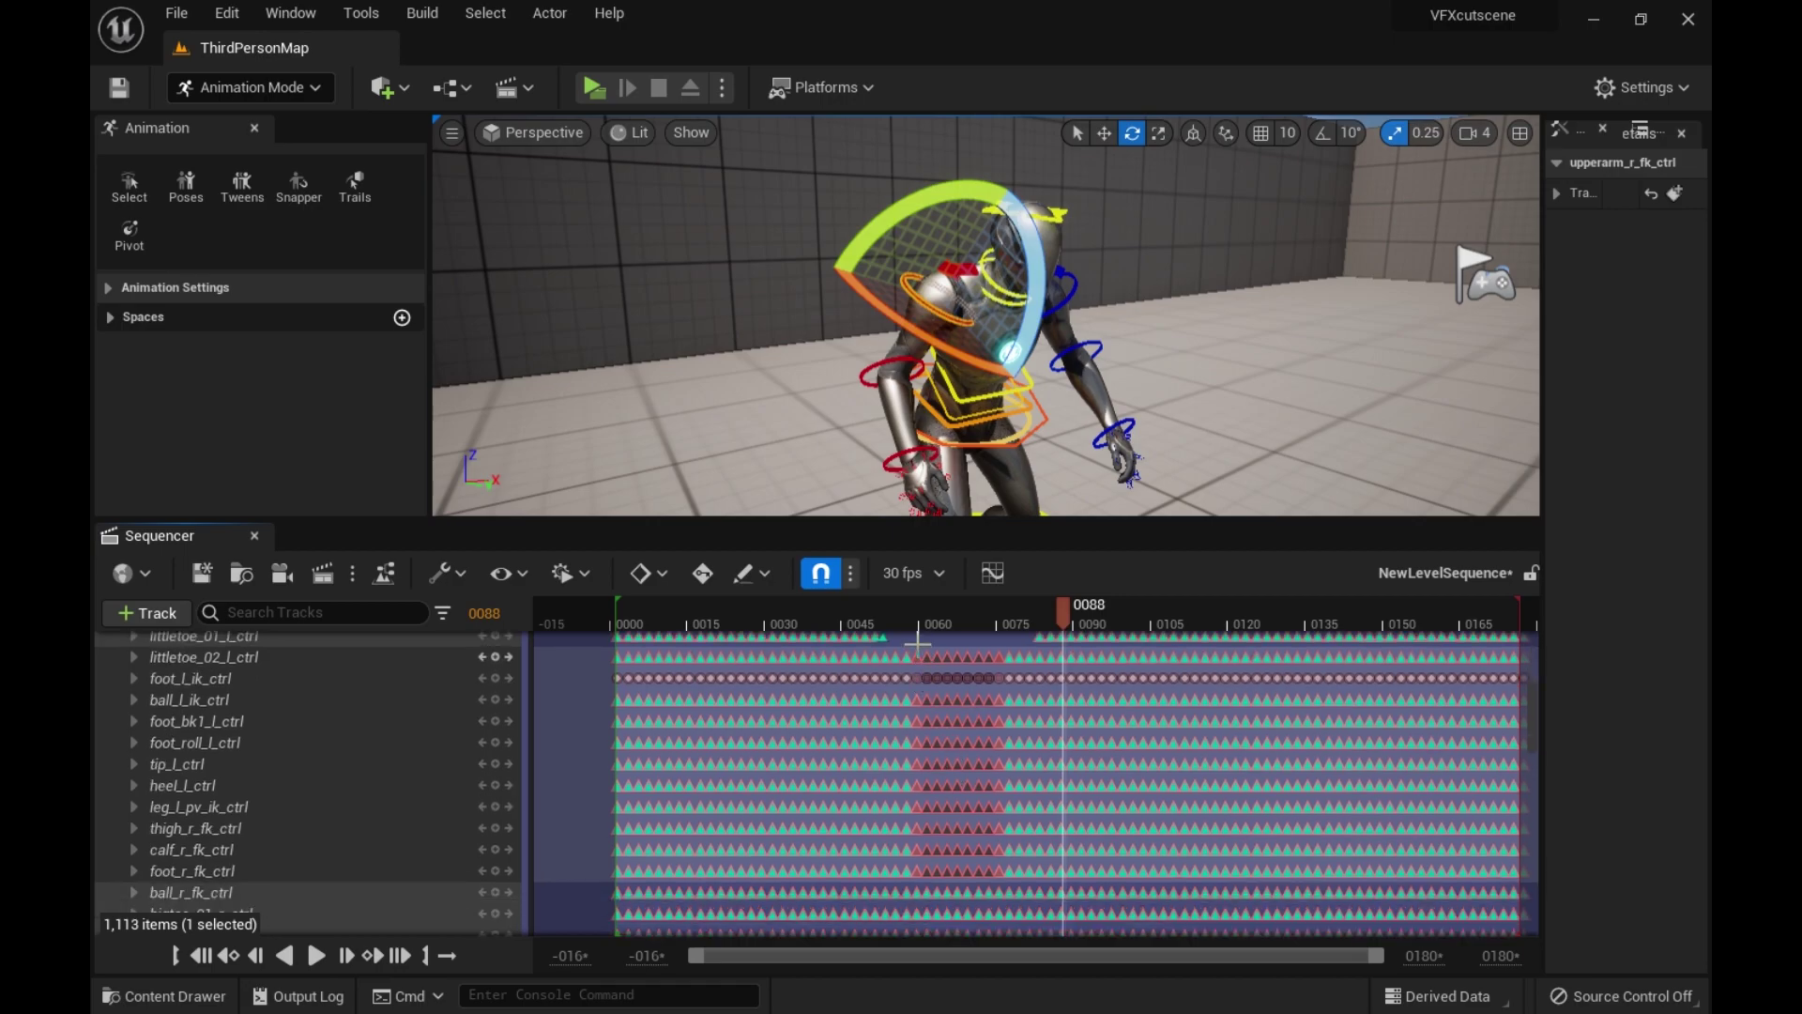
pyautogui.scroll(2, 917, 645)
pyautogui.moveTo(920, 660); pyautogui.dragTo(1027, 903)
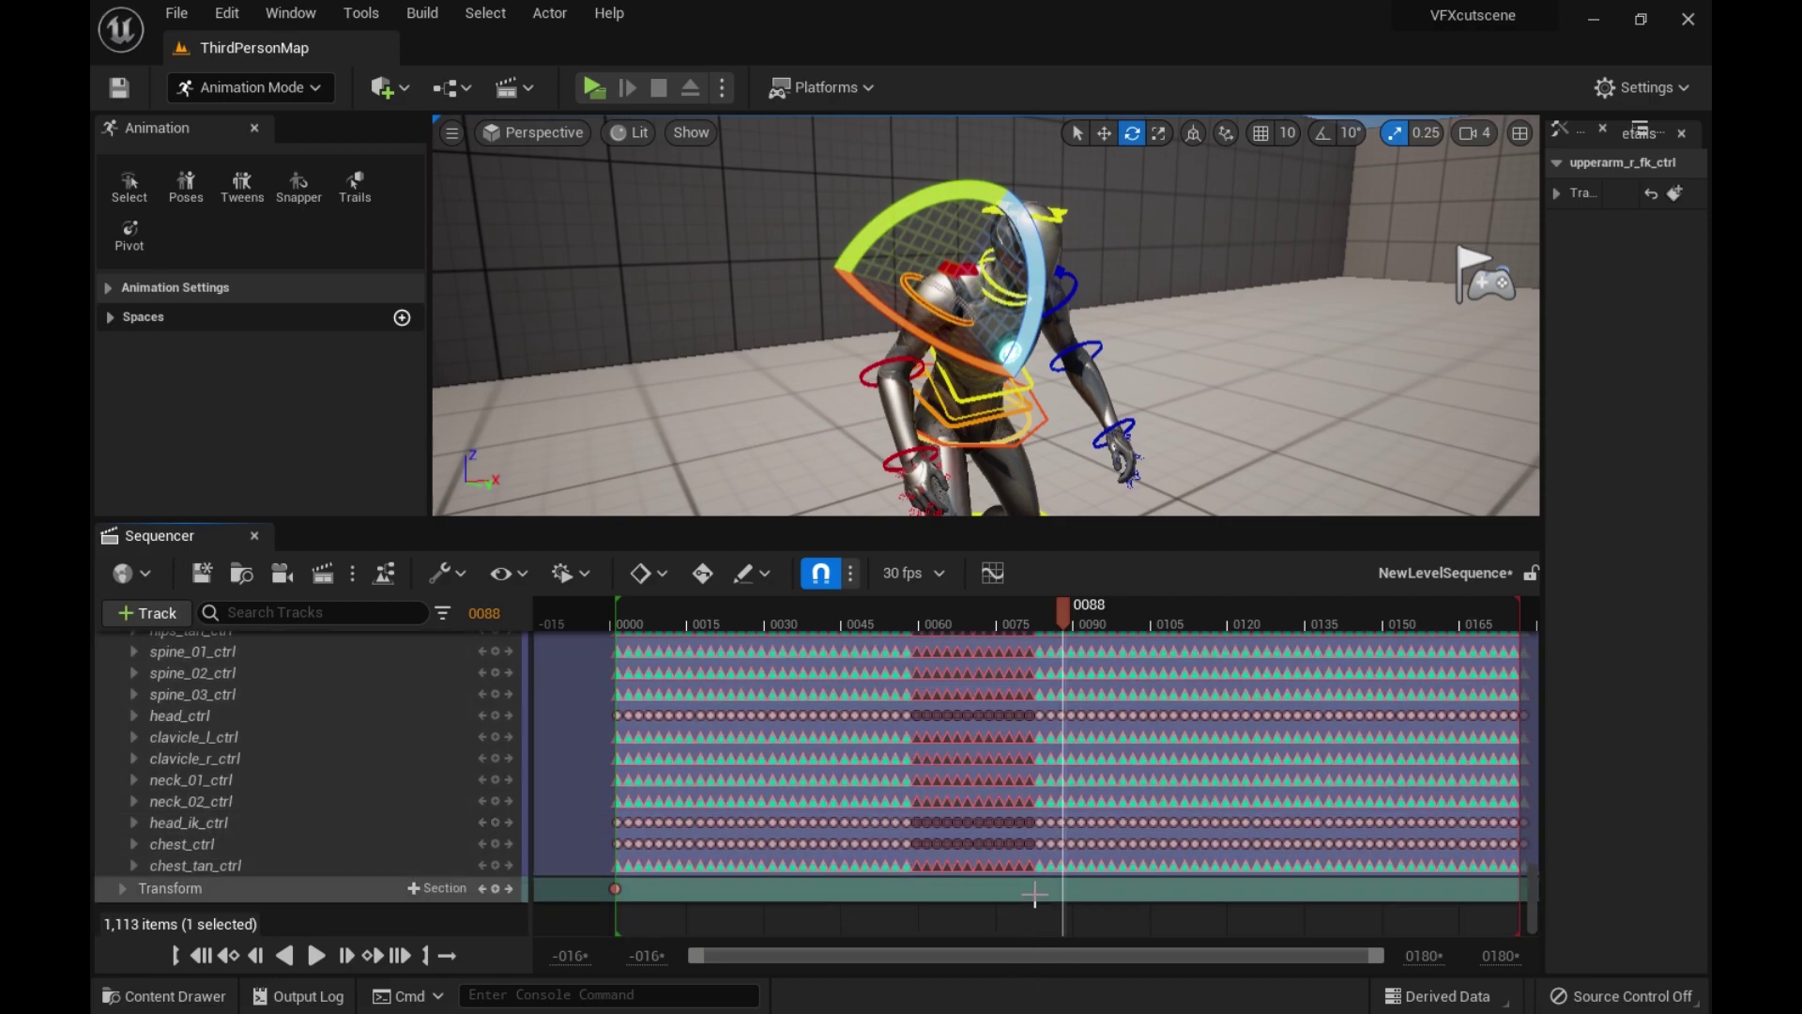
pyautogui.press('Delete')
# - Rotate the right upper arm control outward at frame 73, inside the cleared key range
pyautogui.moveTo(1068, 617); pyautogui.dragTo(985, 634)
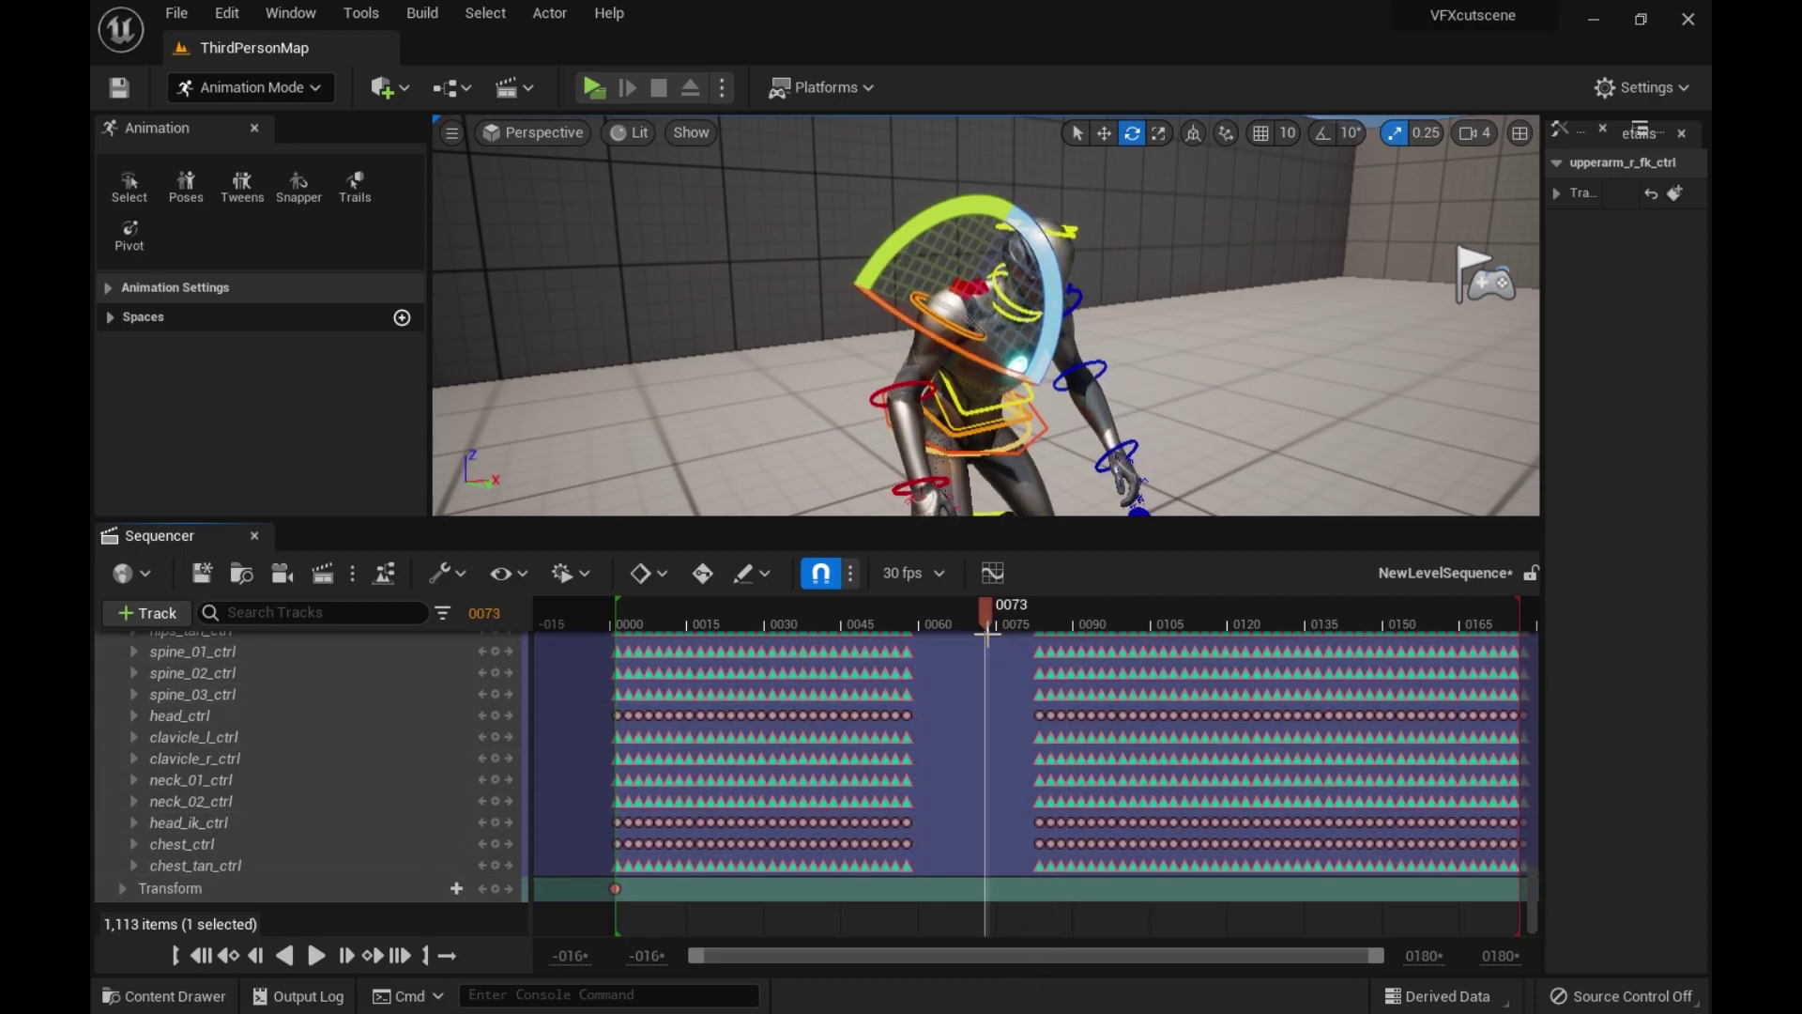
pyautogui.moveTo(900, 261); pyautogui.dragTo(1061, 234)
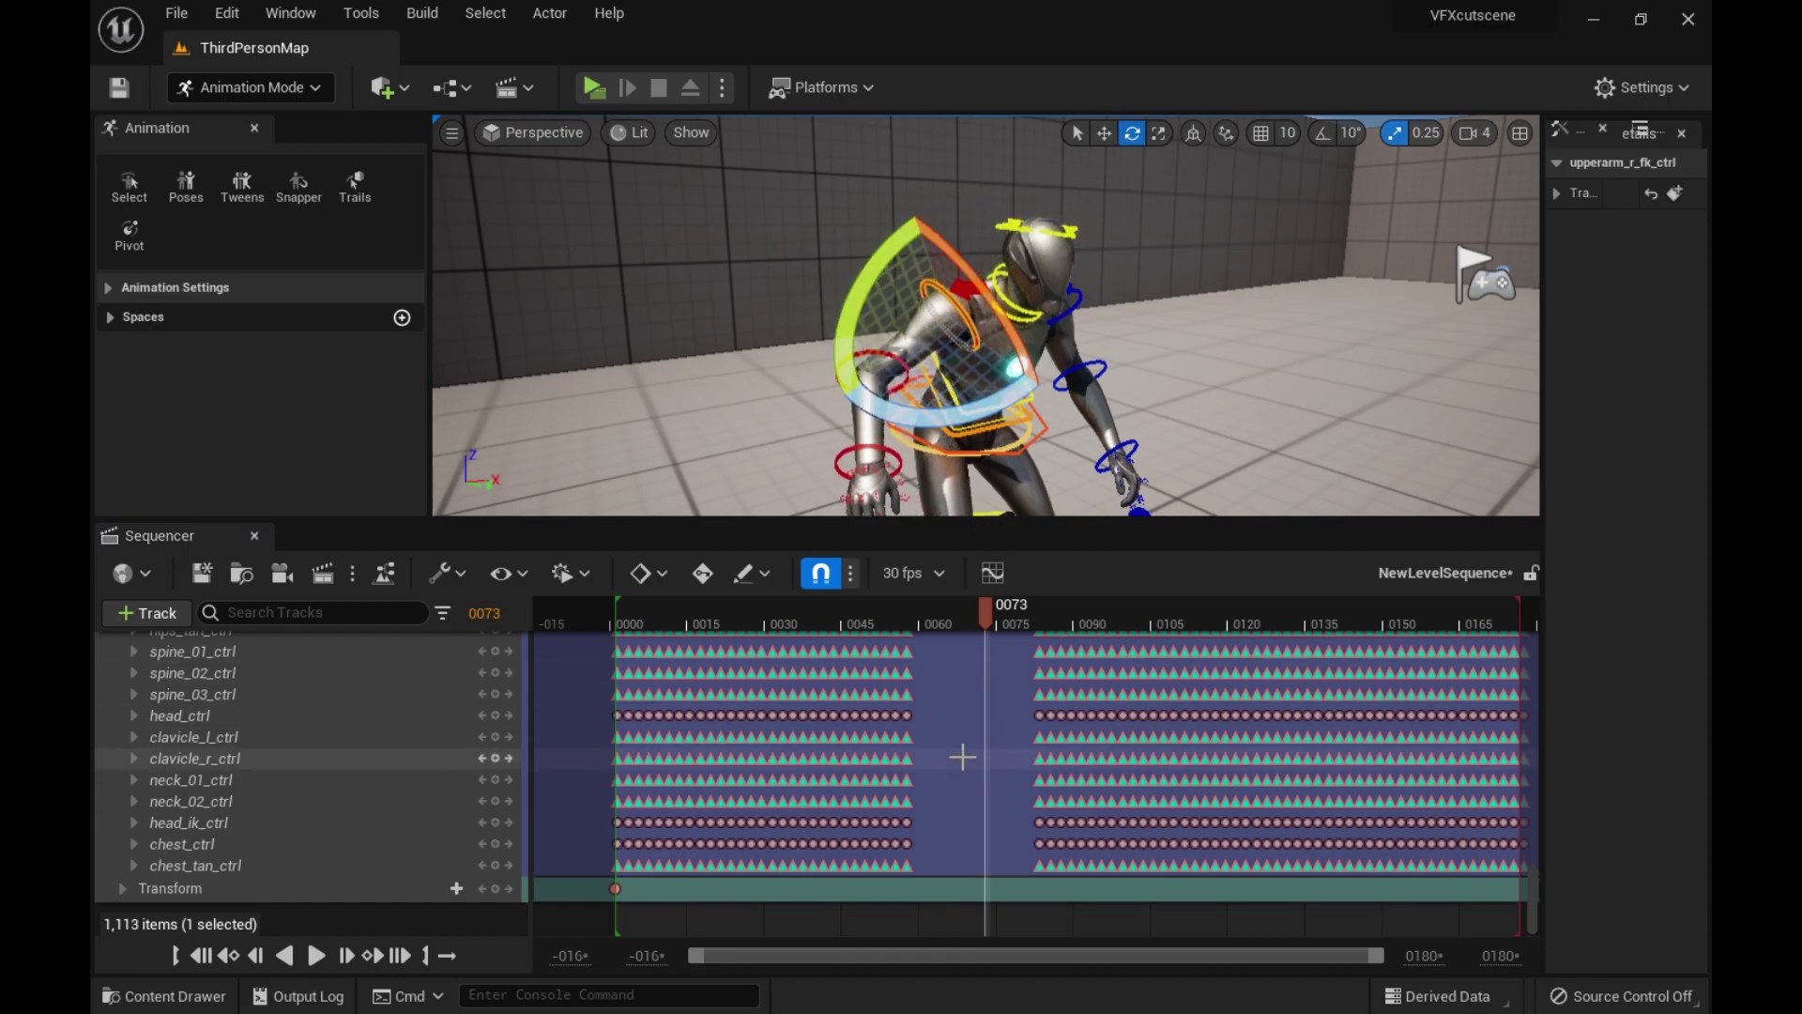
pyautogui.scroll(-10, 967, 764)
pyautogui.scroll(-1, 967, 763)
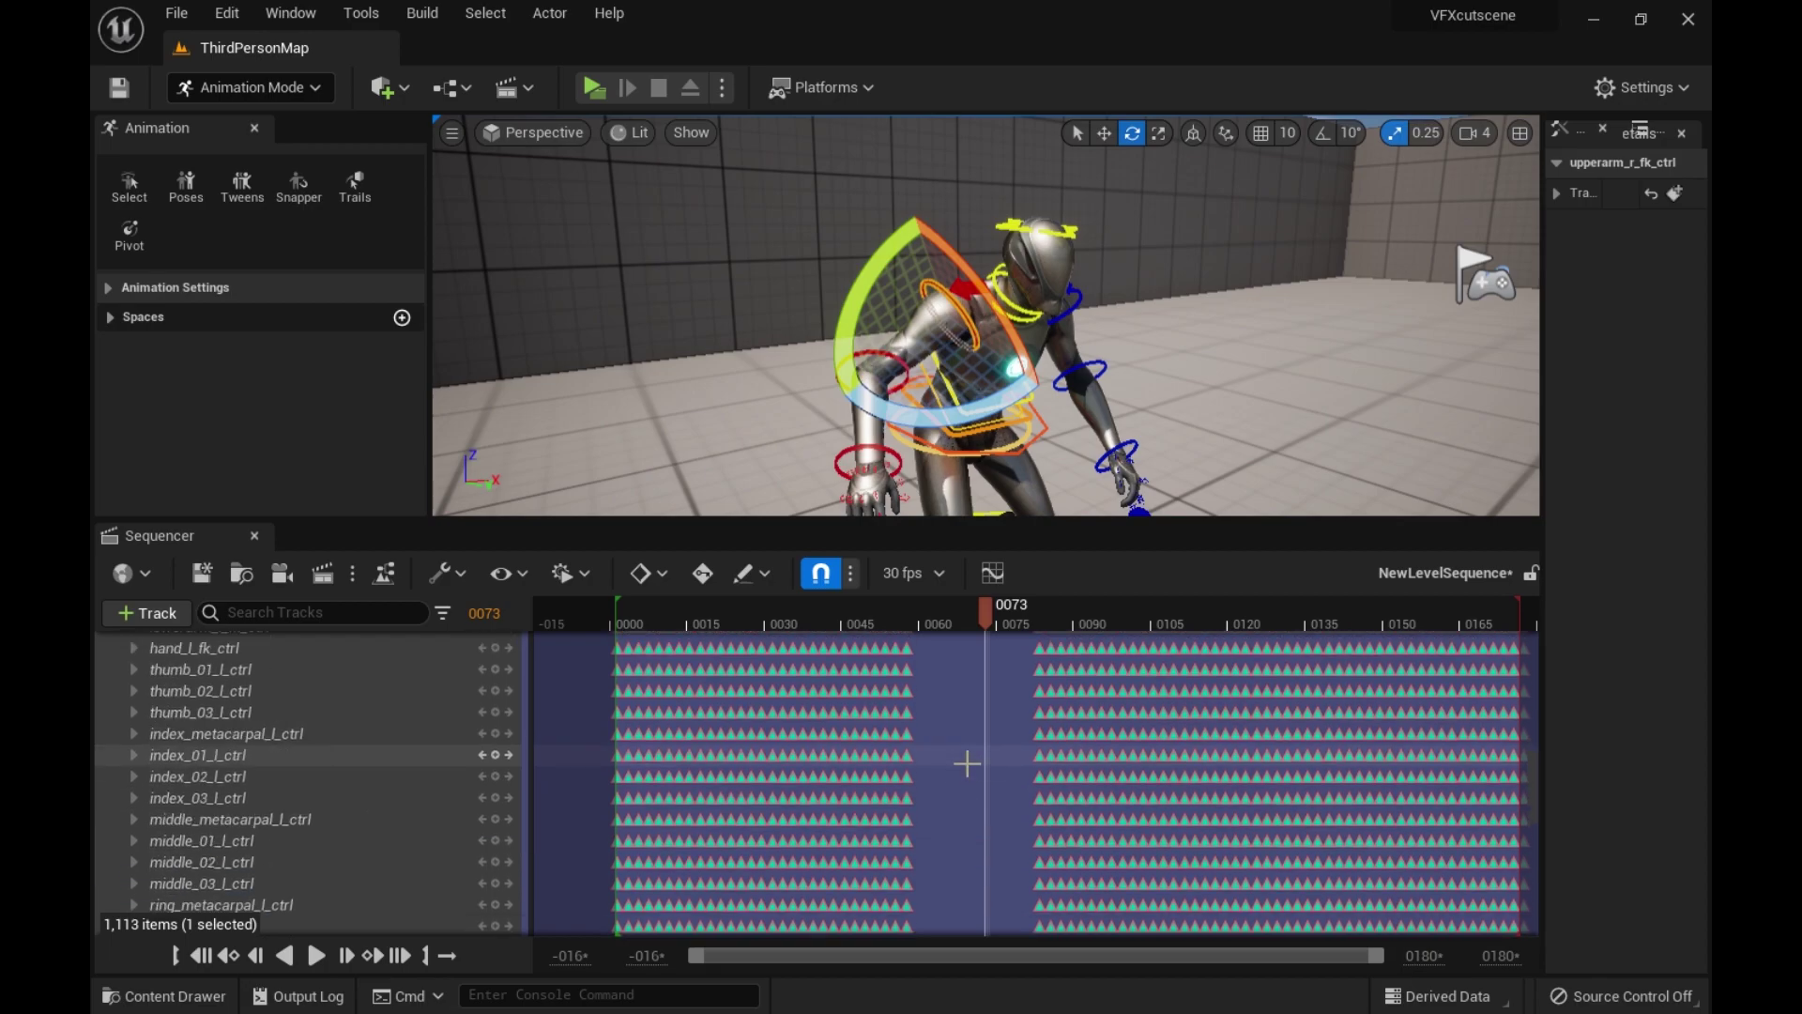
pyautogui.scroll(3, 967, 763)
# - Play back the arm movement from about frame 40 and scrub back to frame 68 to inspect it
pyautogui.moveTo(978, 610); pyautogui.dragTo(820, 627)
pyautogui.press('space')
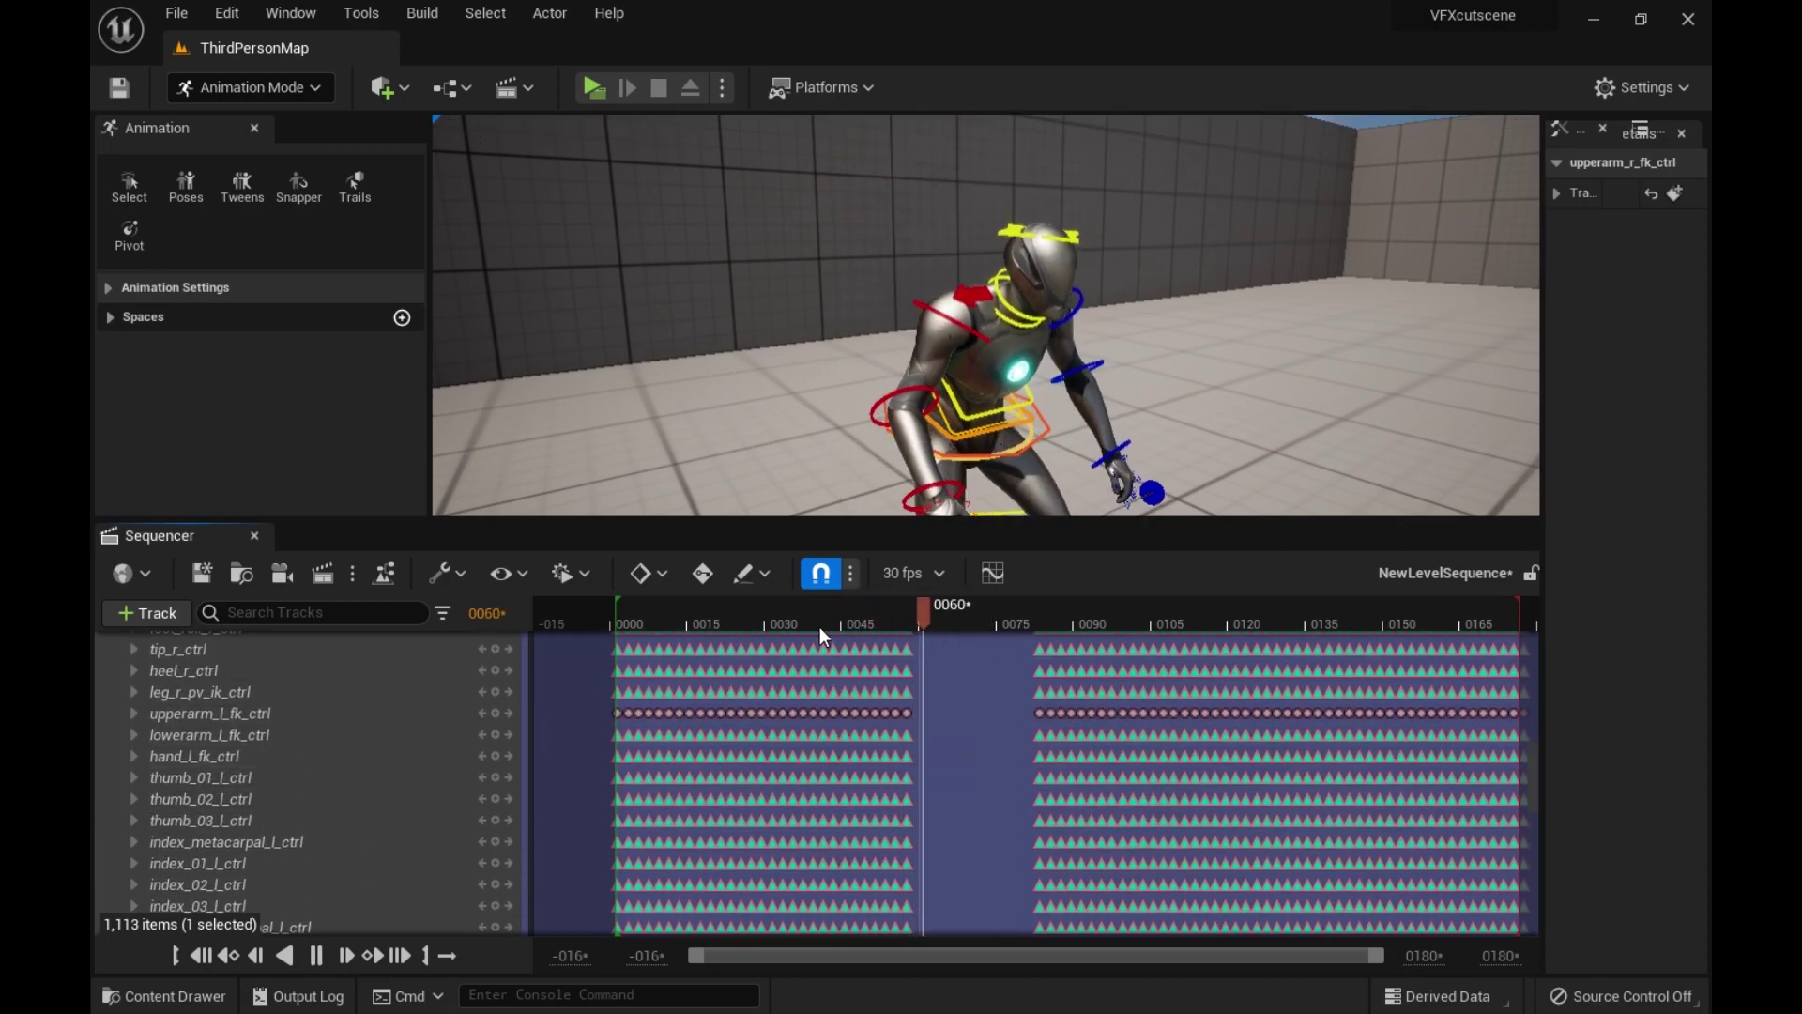
pyautogui.moveTo(1169, 621); pyautogui.dragTo(963, 646)
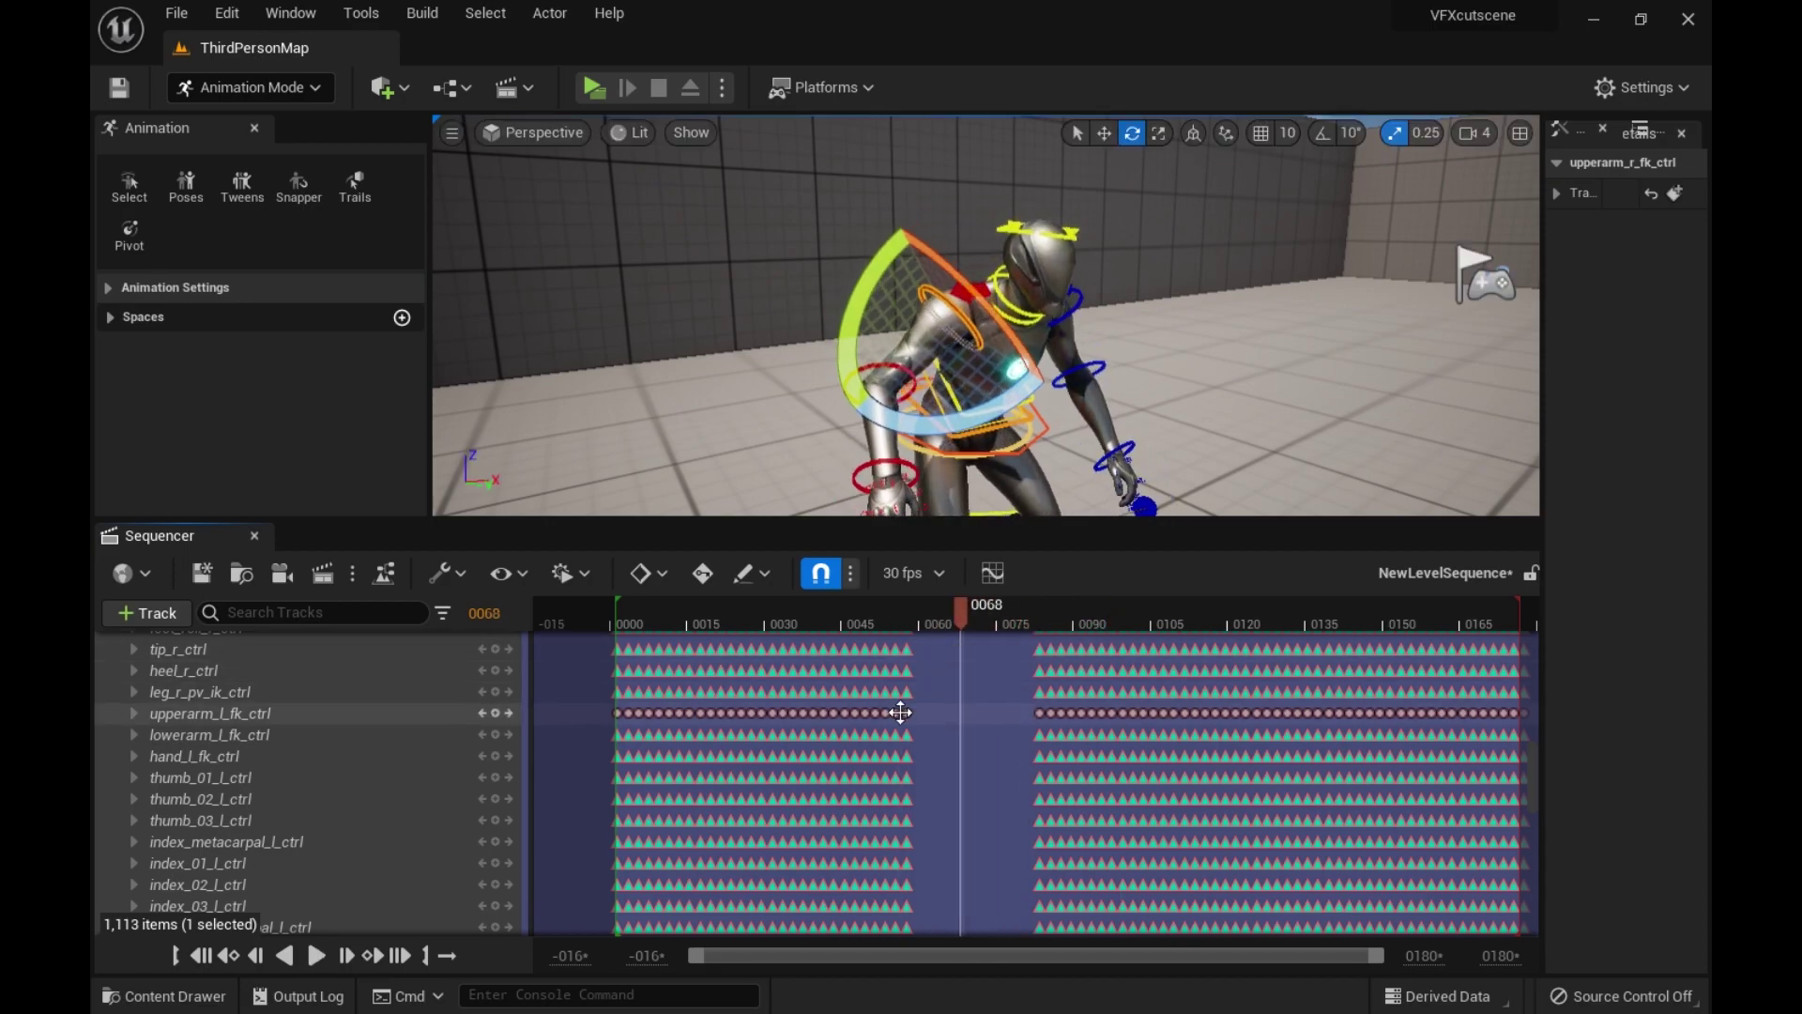
# - Collapse the CR_Mannequin_Body track and remove its combined key at frame 58, at the start of the cleared range
pyautogui.scroll(10, 912, 736)
pyautogui.scroll(4, 912, 736)
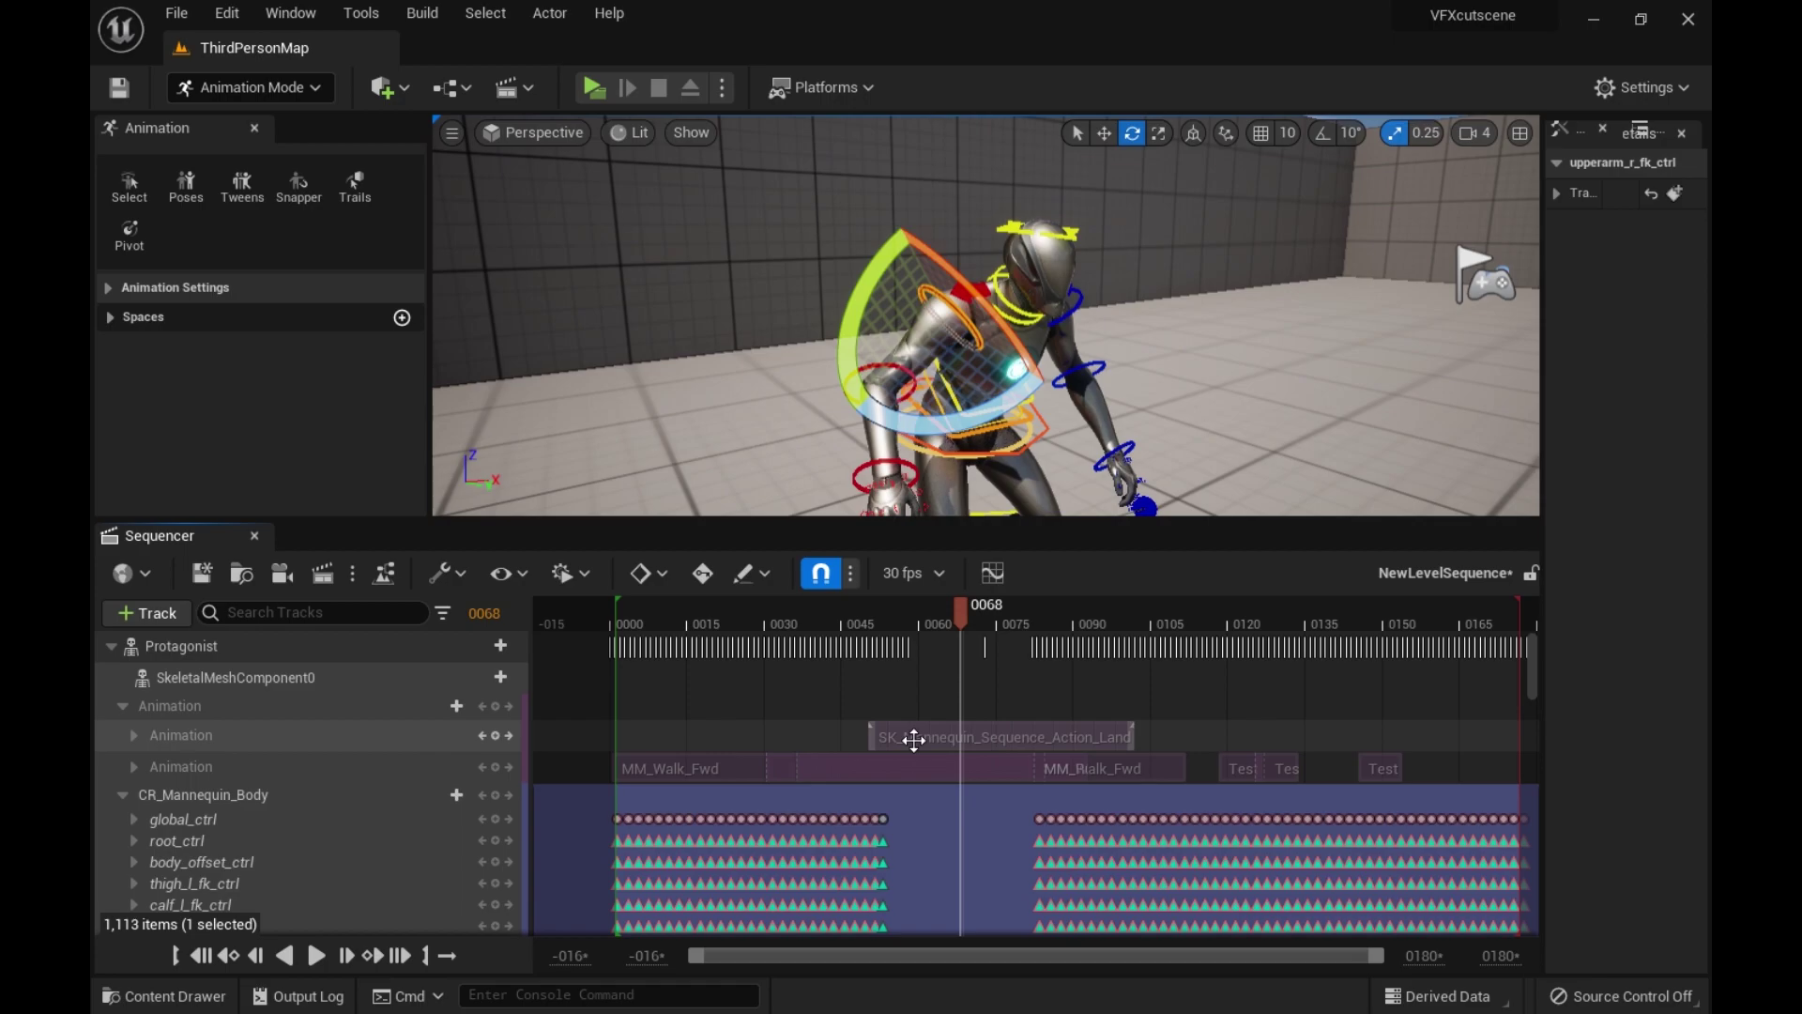
pyautogui.click(122, 794)
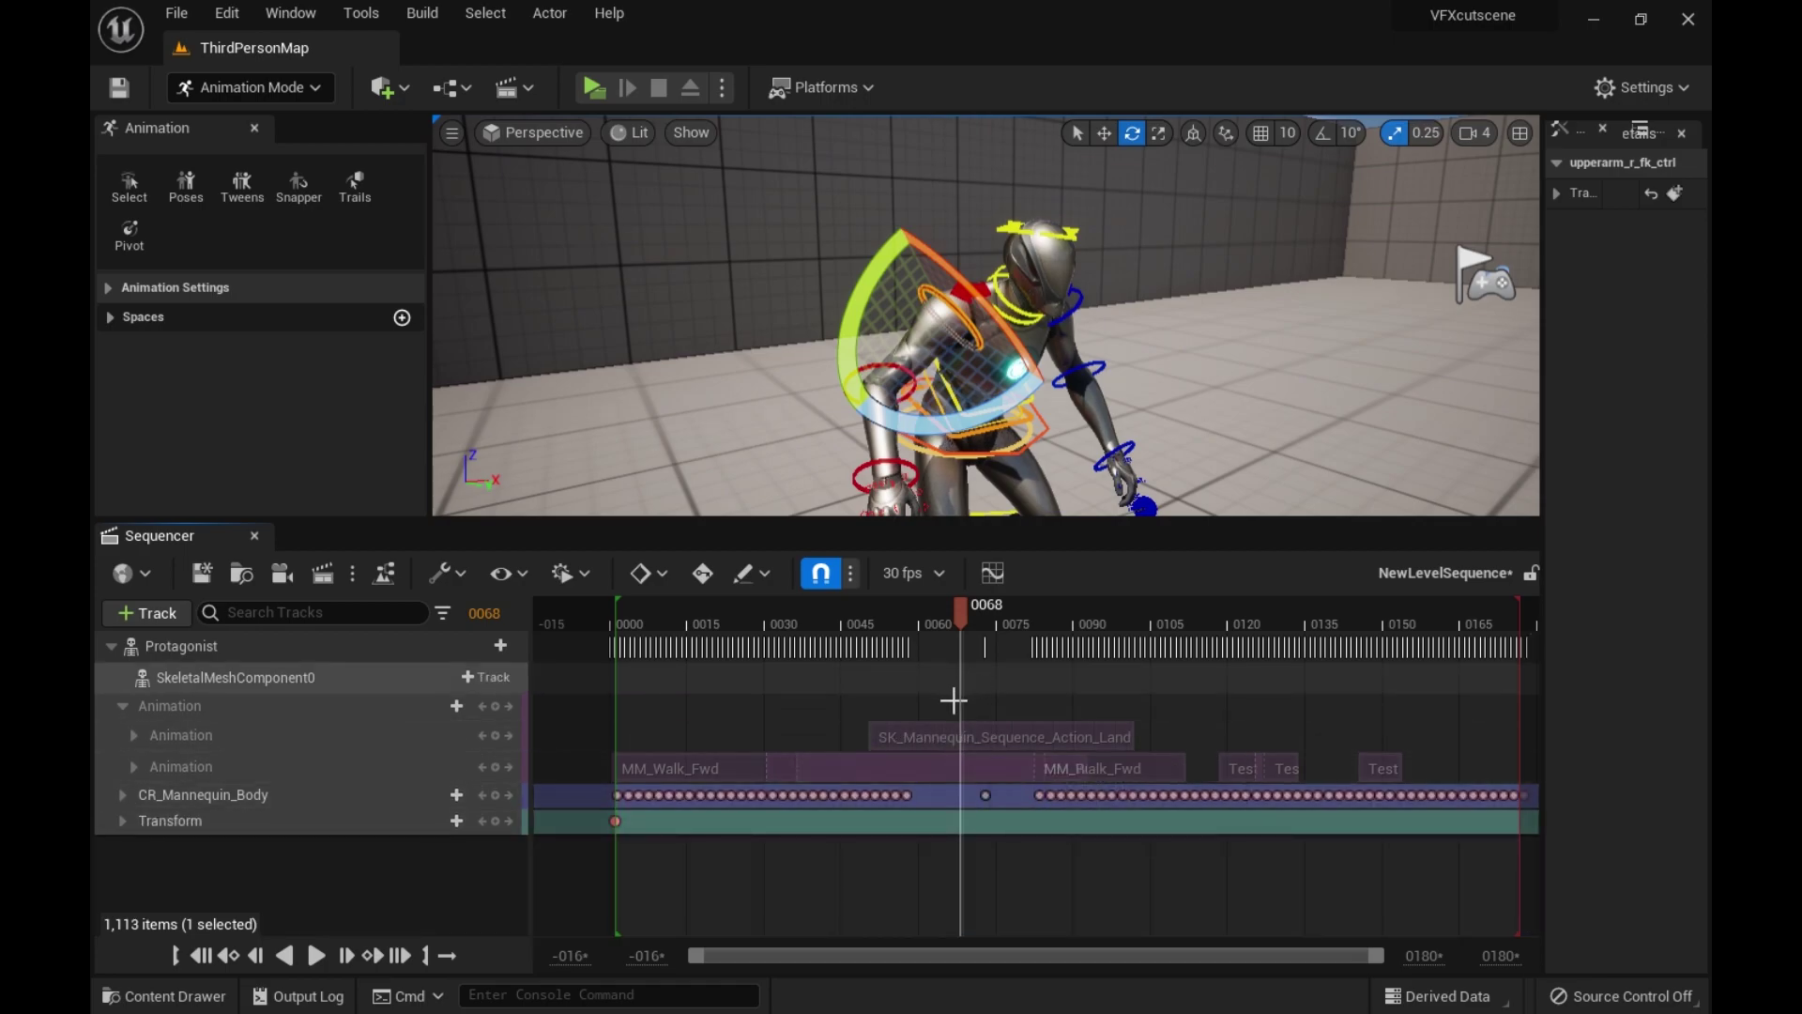
pyautogui.click(907, 795)
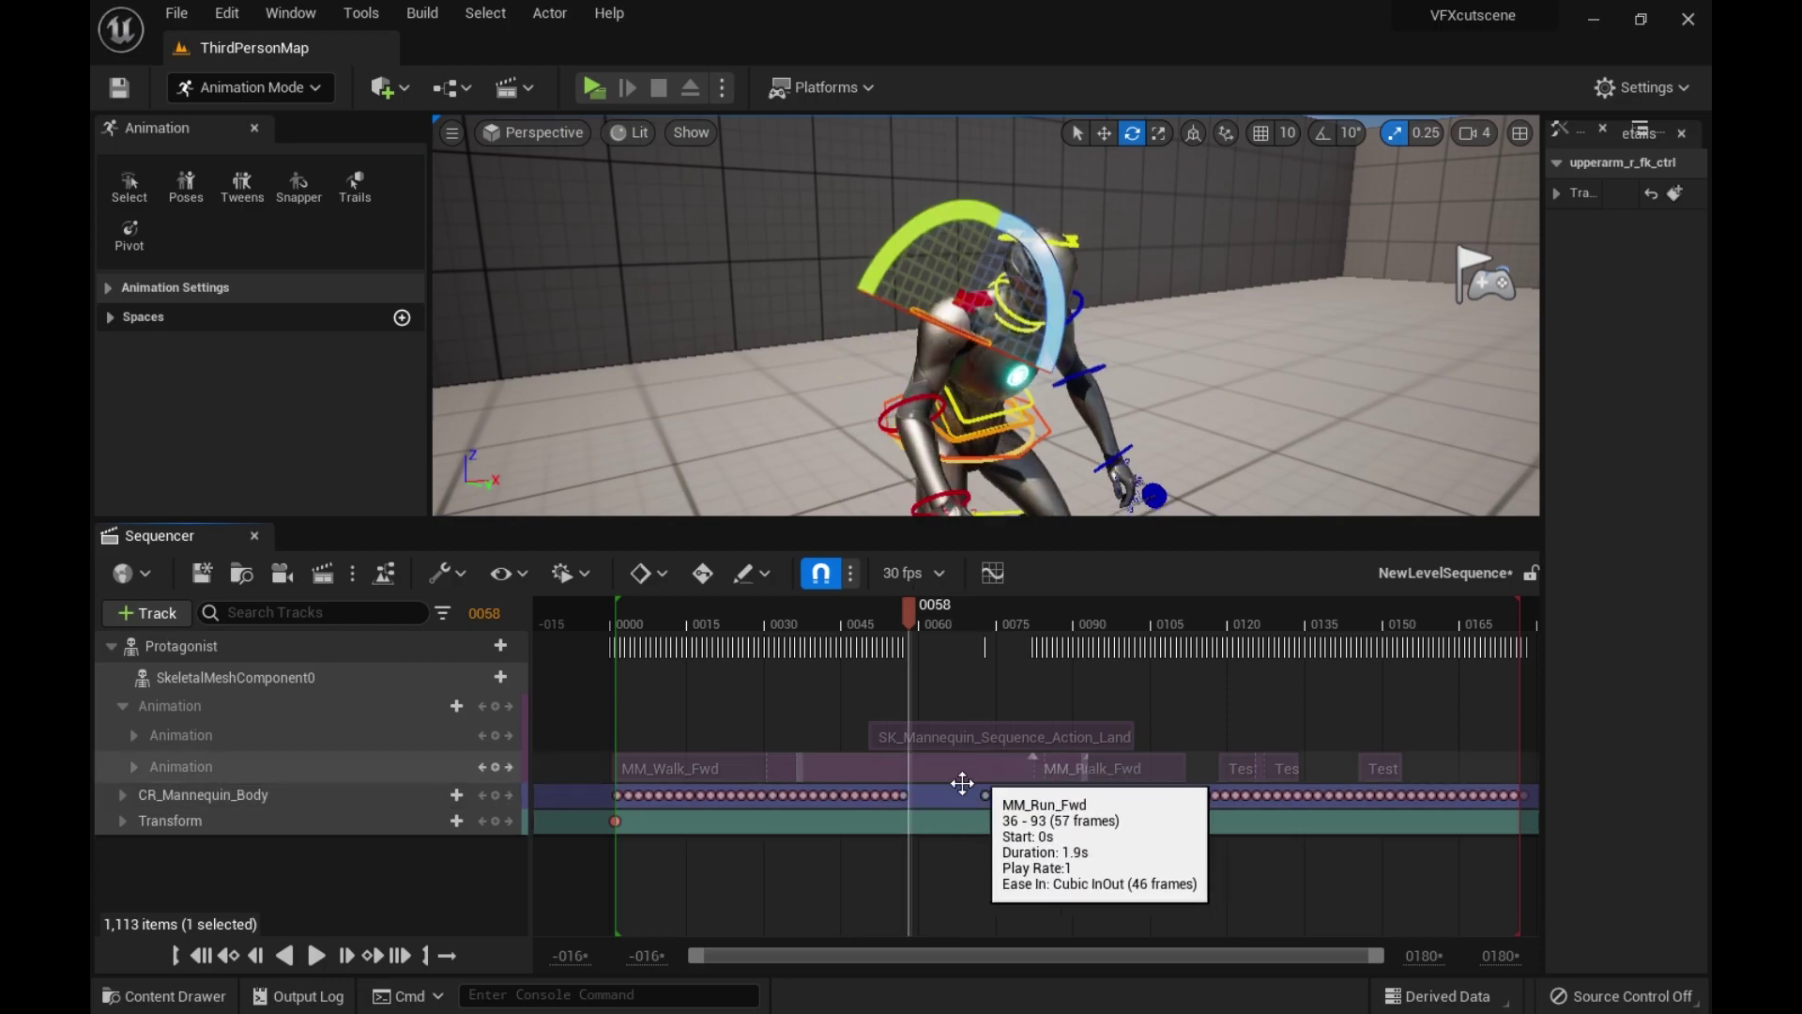
# - Expand CR_Mannequin_Body and delete individual keys of global_ctrl between about frames 24 and 28
pyautogui.click(123, 794)
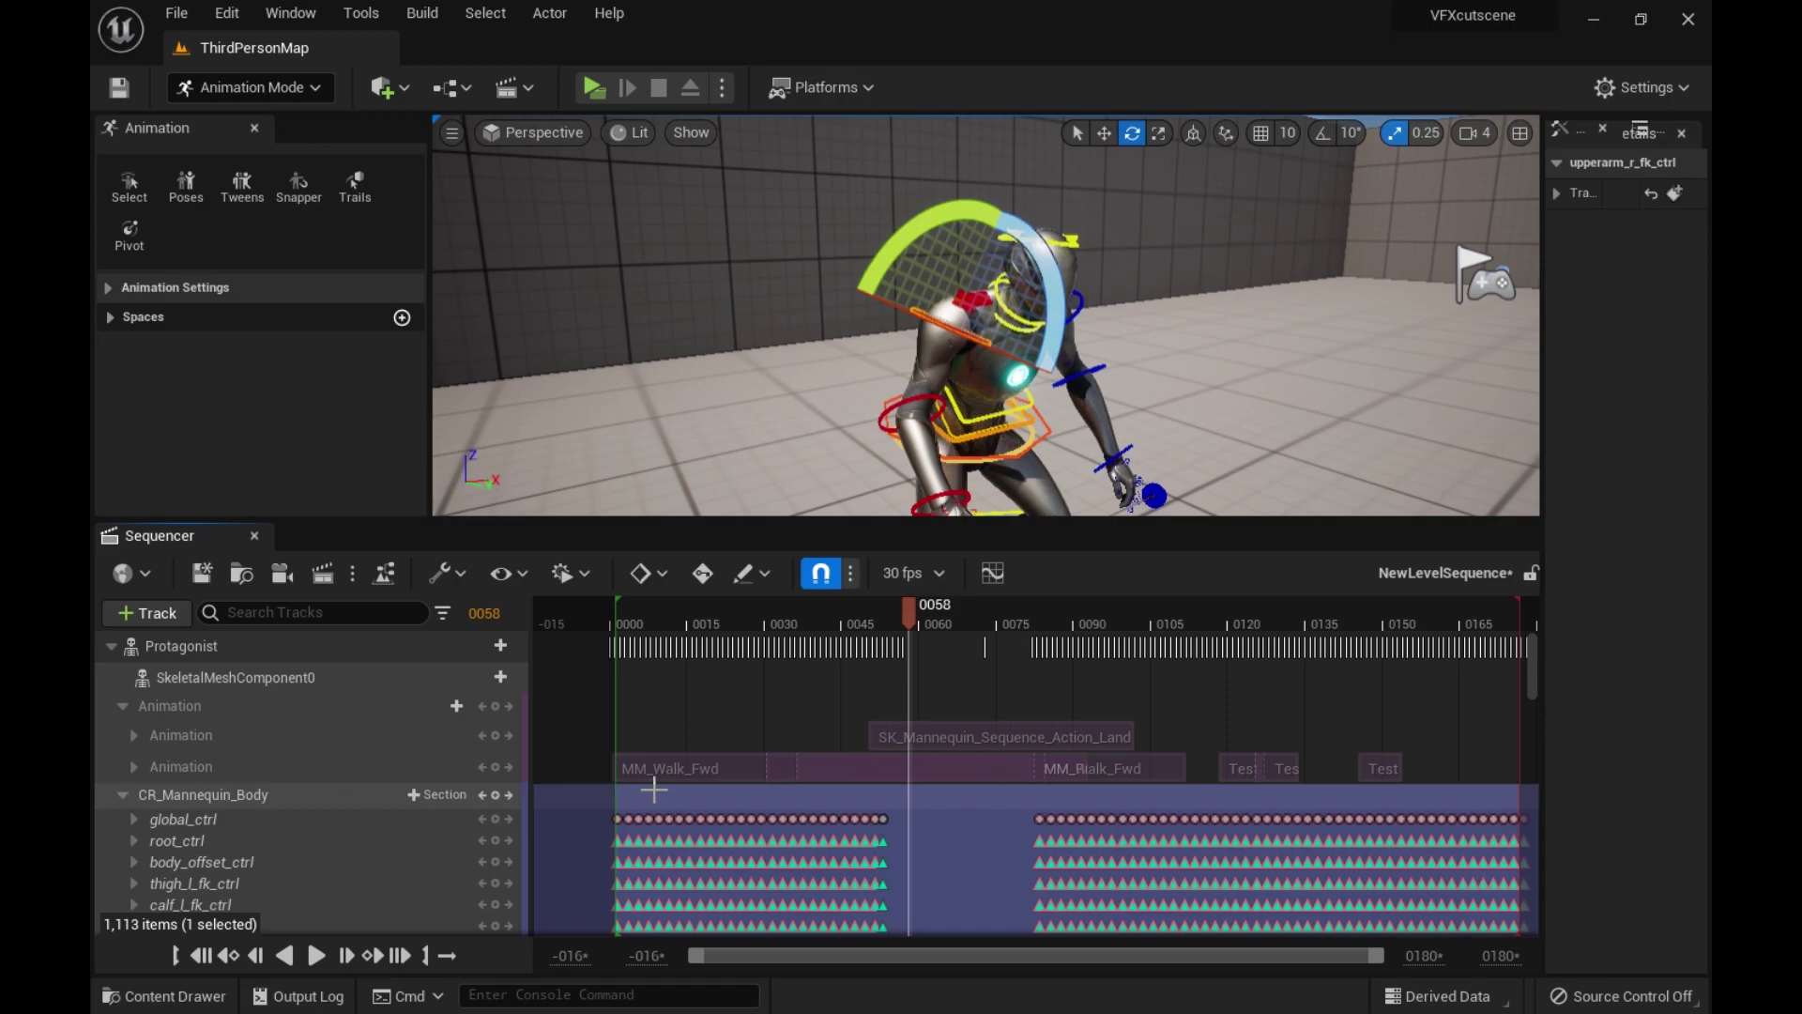
pyautogui.click(734, 818)
pyautogui.click(842, 890)
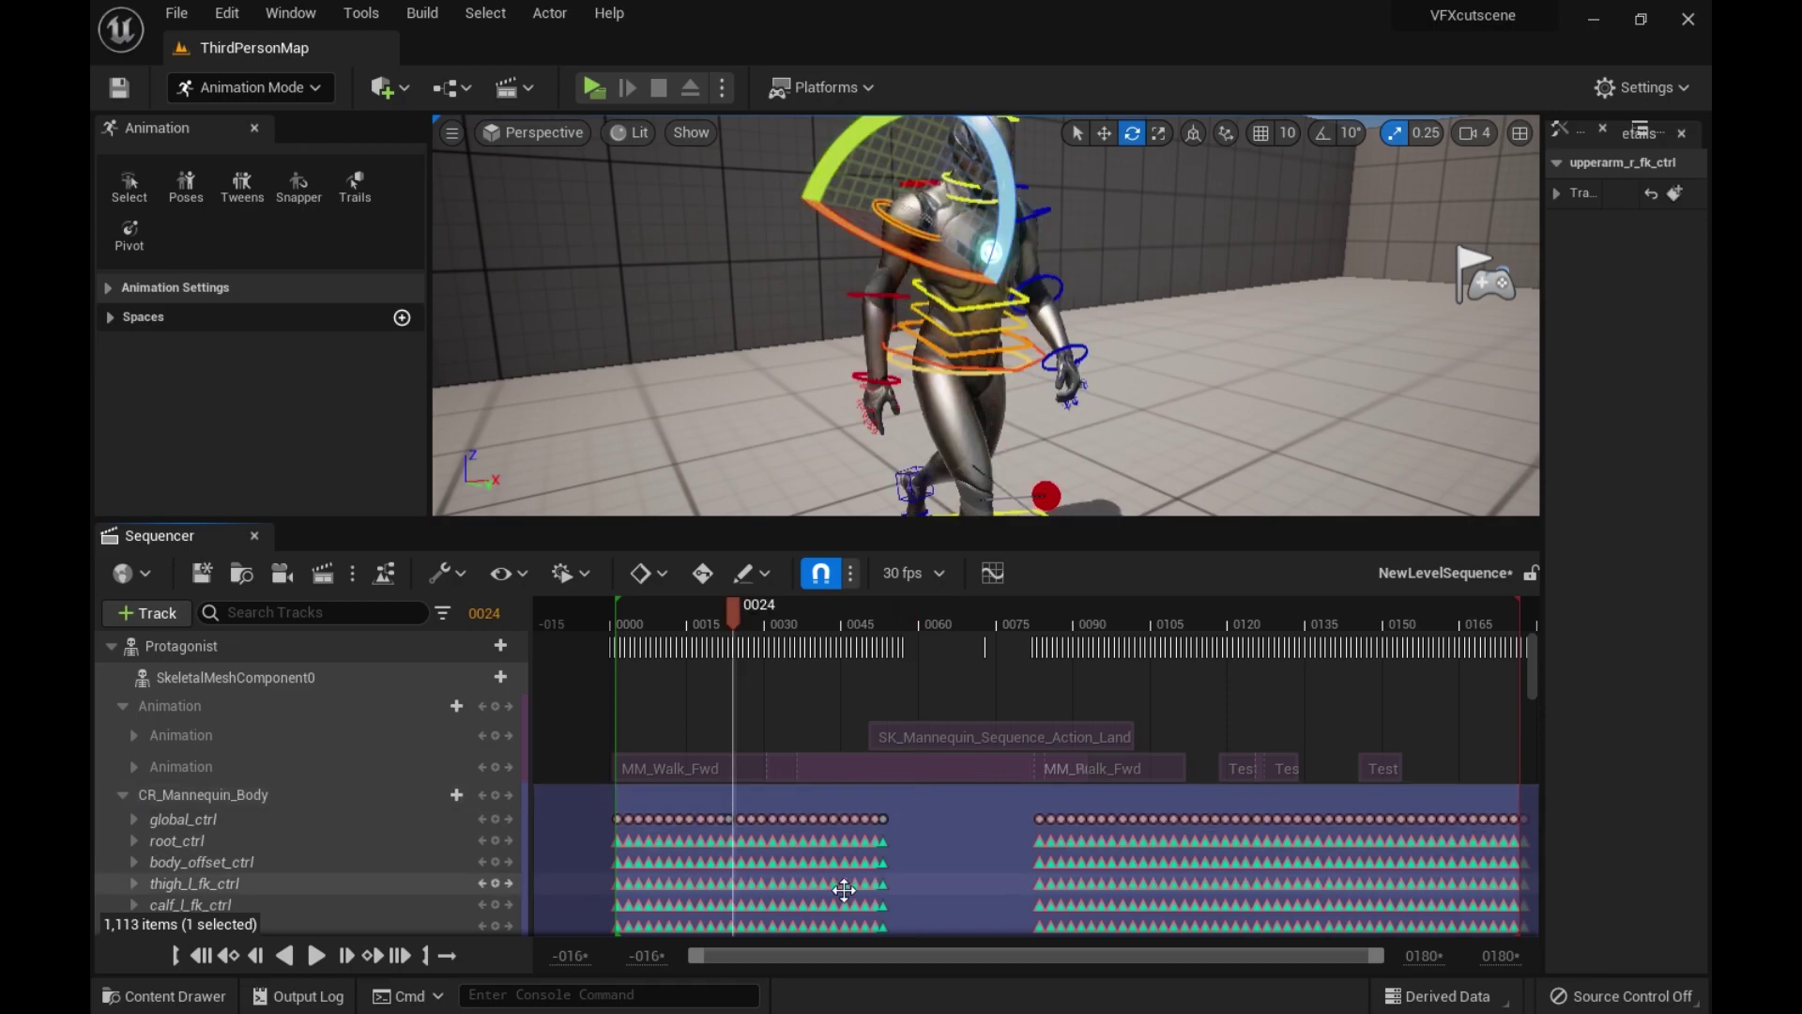
pyautogui.click(773, 829)
pyautogui.click(757, 819)
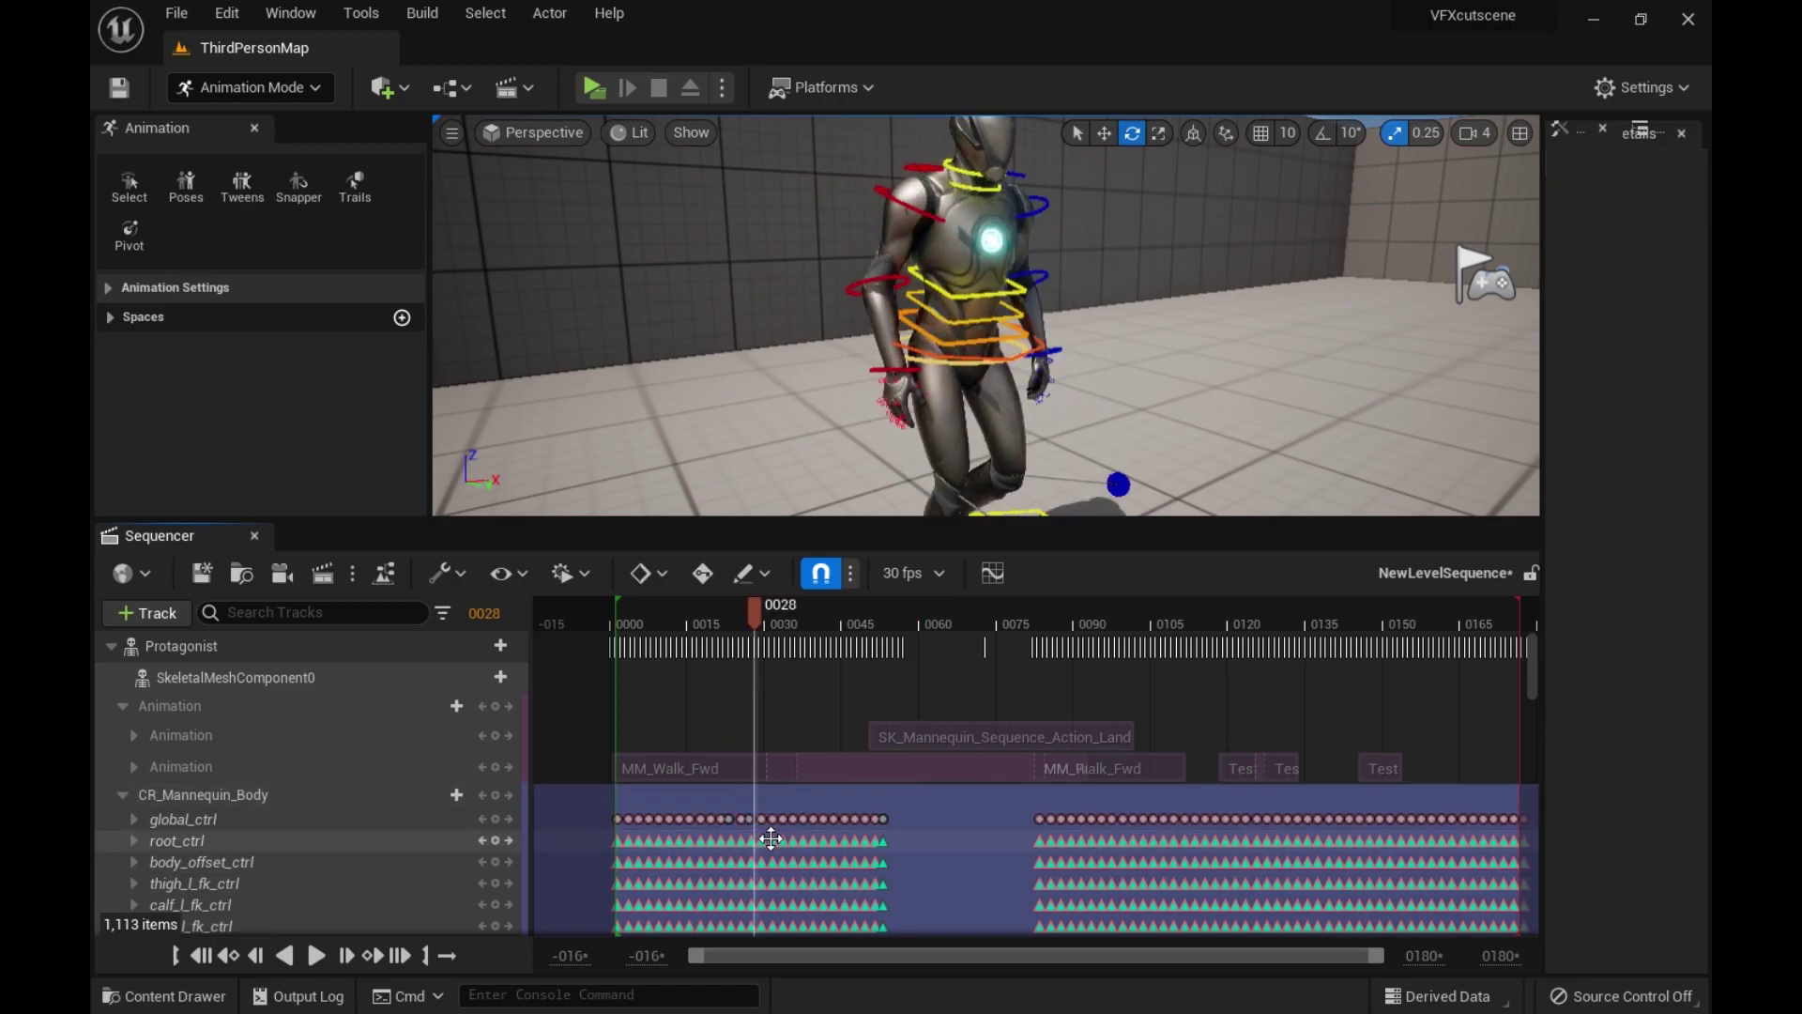
pyautogui.click(749, 819)
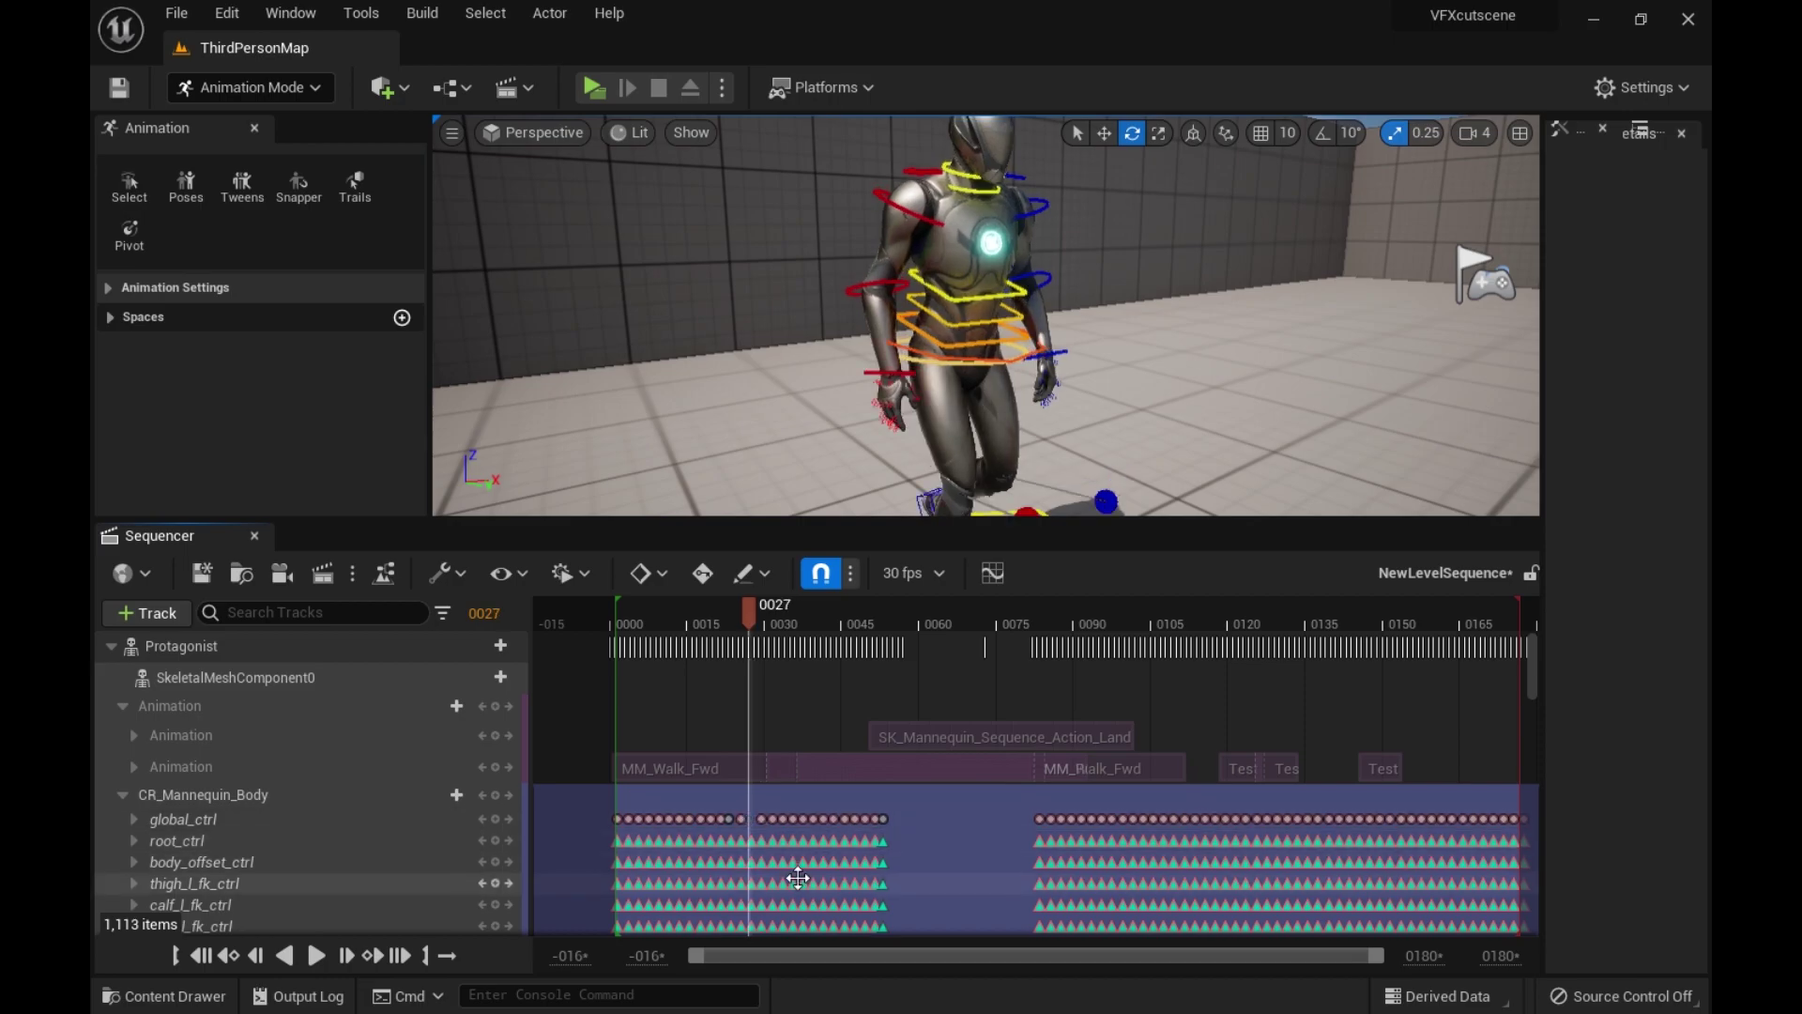